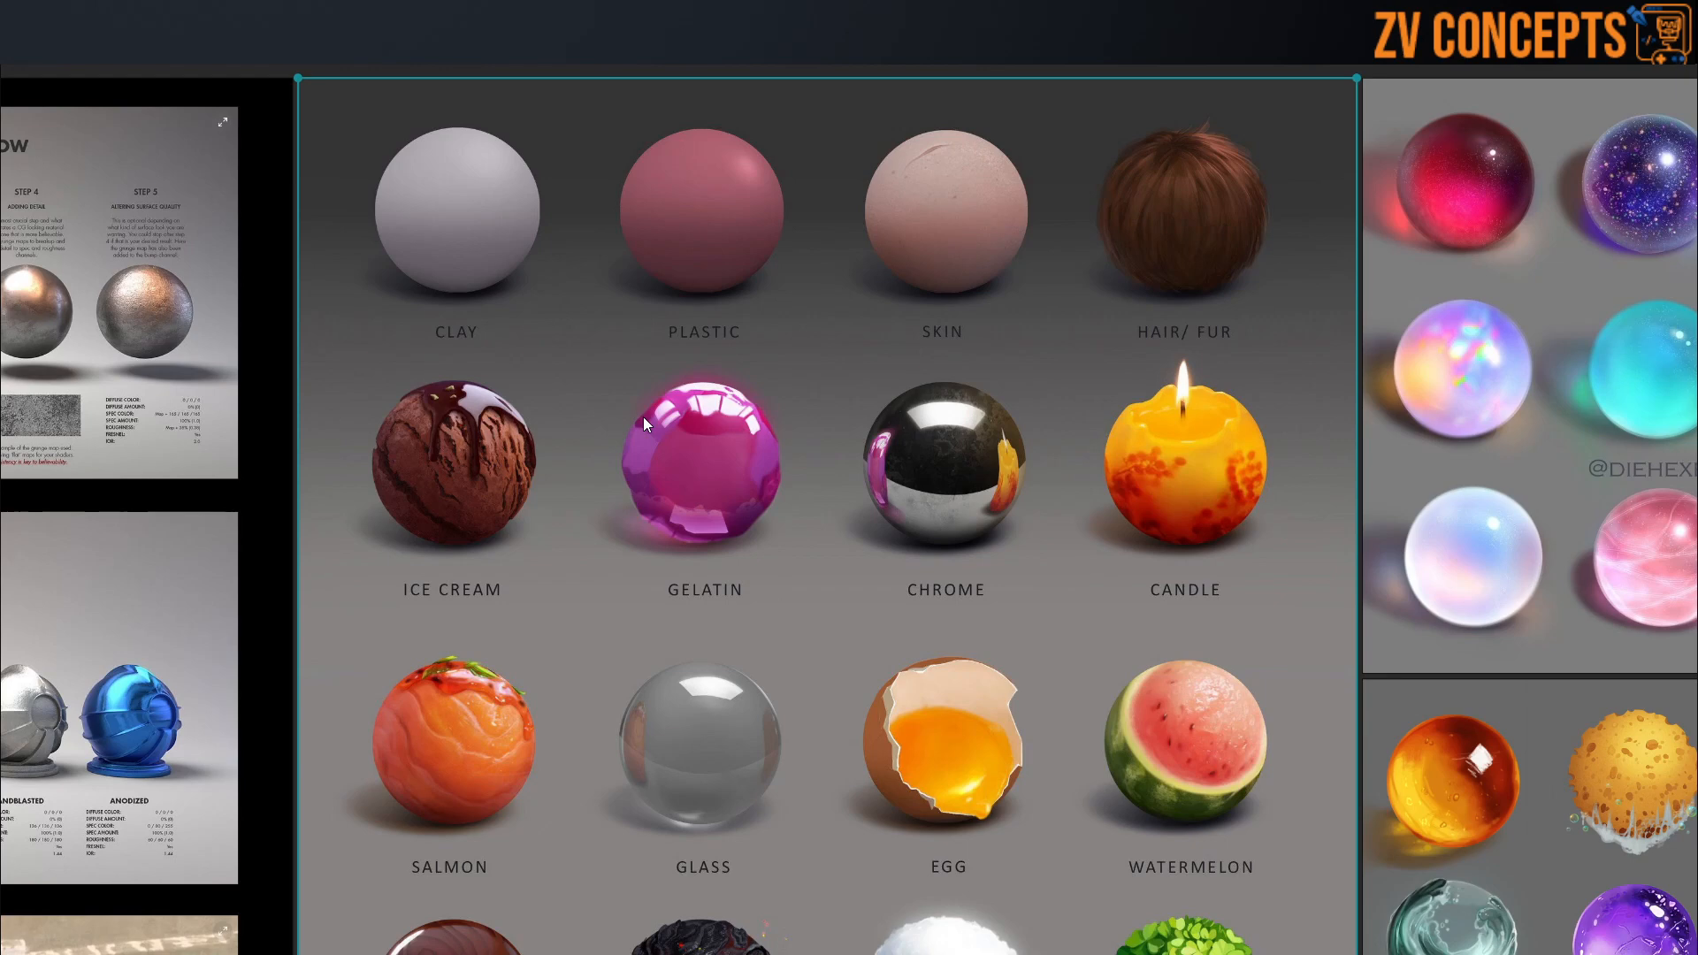
# Step: Examine the Material Studies spheres, the 112 Material Study sheet and the ice cream studies on the reference board
pyautogui.scroll(-5, 482, 524)
pyautogui.scroll(5, 686, 707)
pyautogui.moveTo(288, 319); pyautogui.dragTo(771, 535, button='middle')
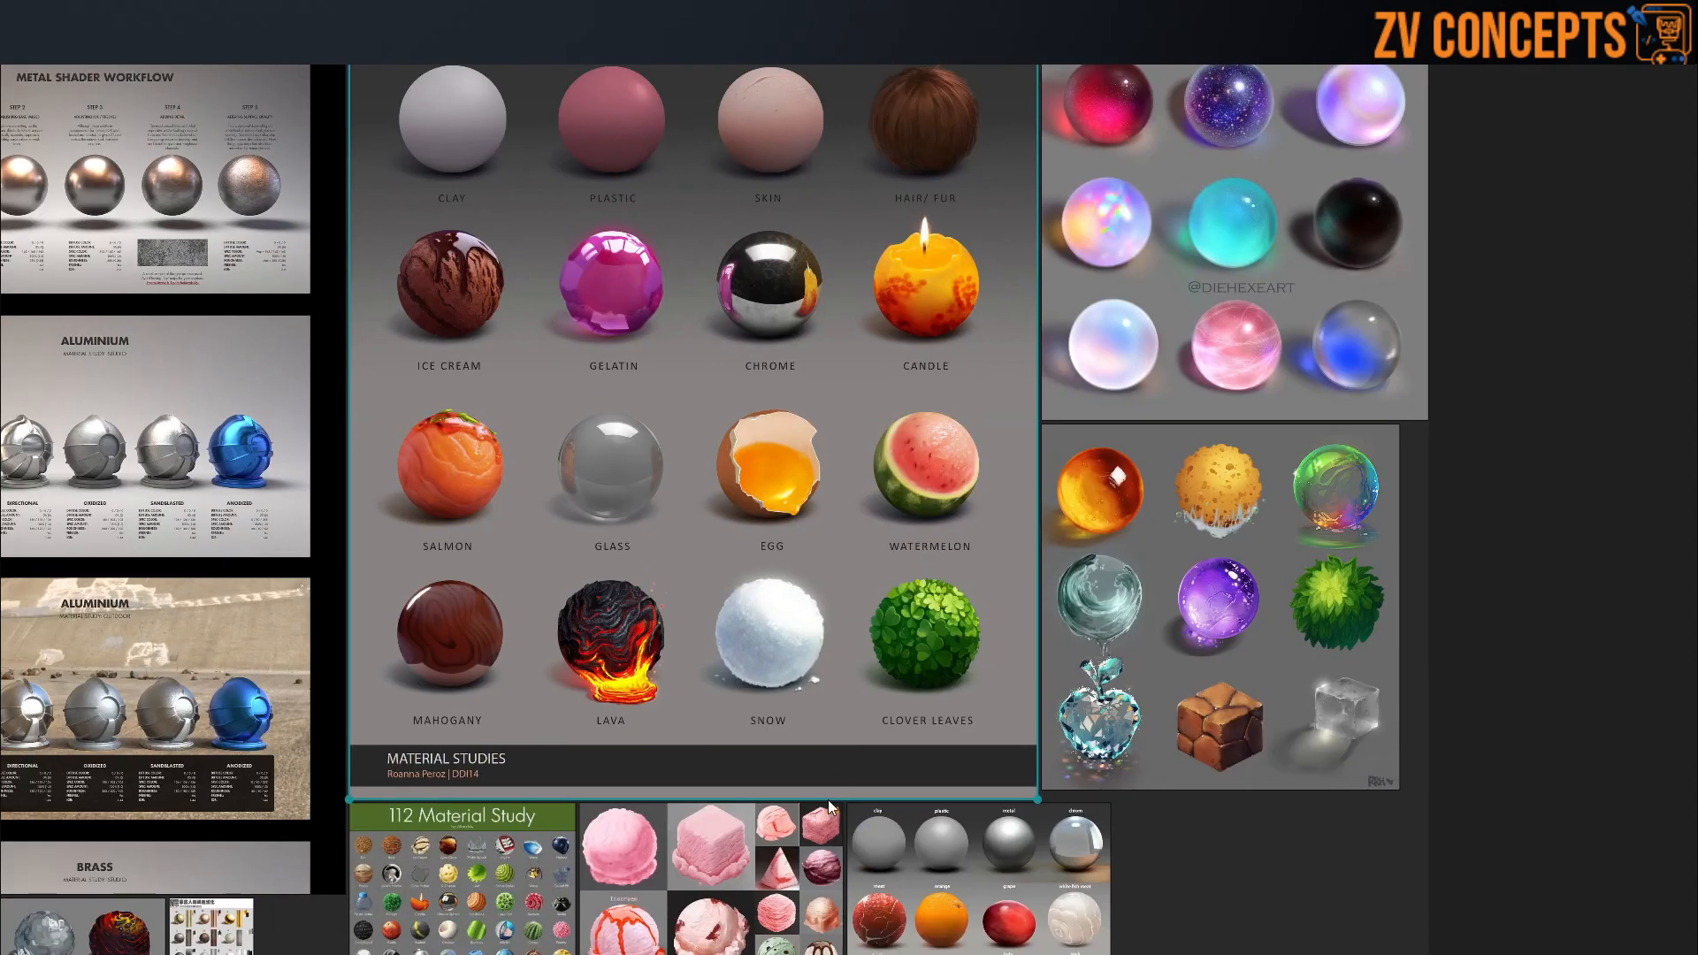
pyautogui.moveTo(827, 803); pyautogui.dragTo(980, 285, button='middle')
pyautogui.scroll(5, 748, 462)
pyautogui.moveTo(339, 322); pyautogui.dragTo(650, 329, button='middle')
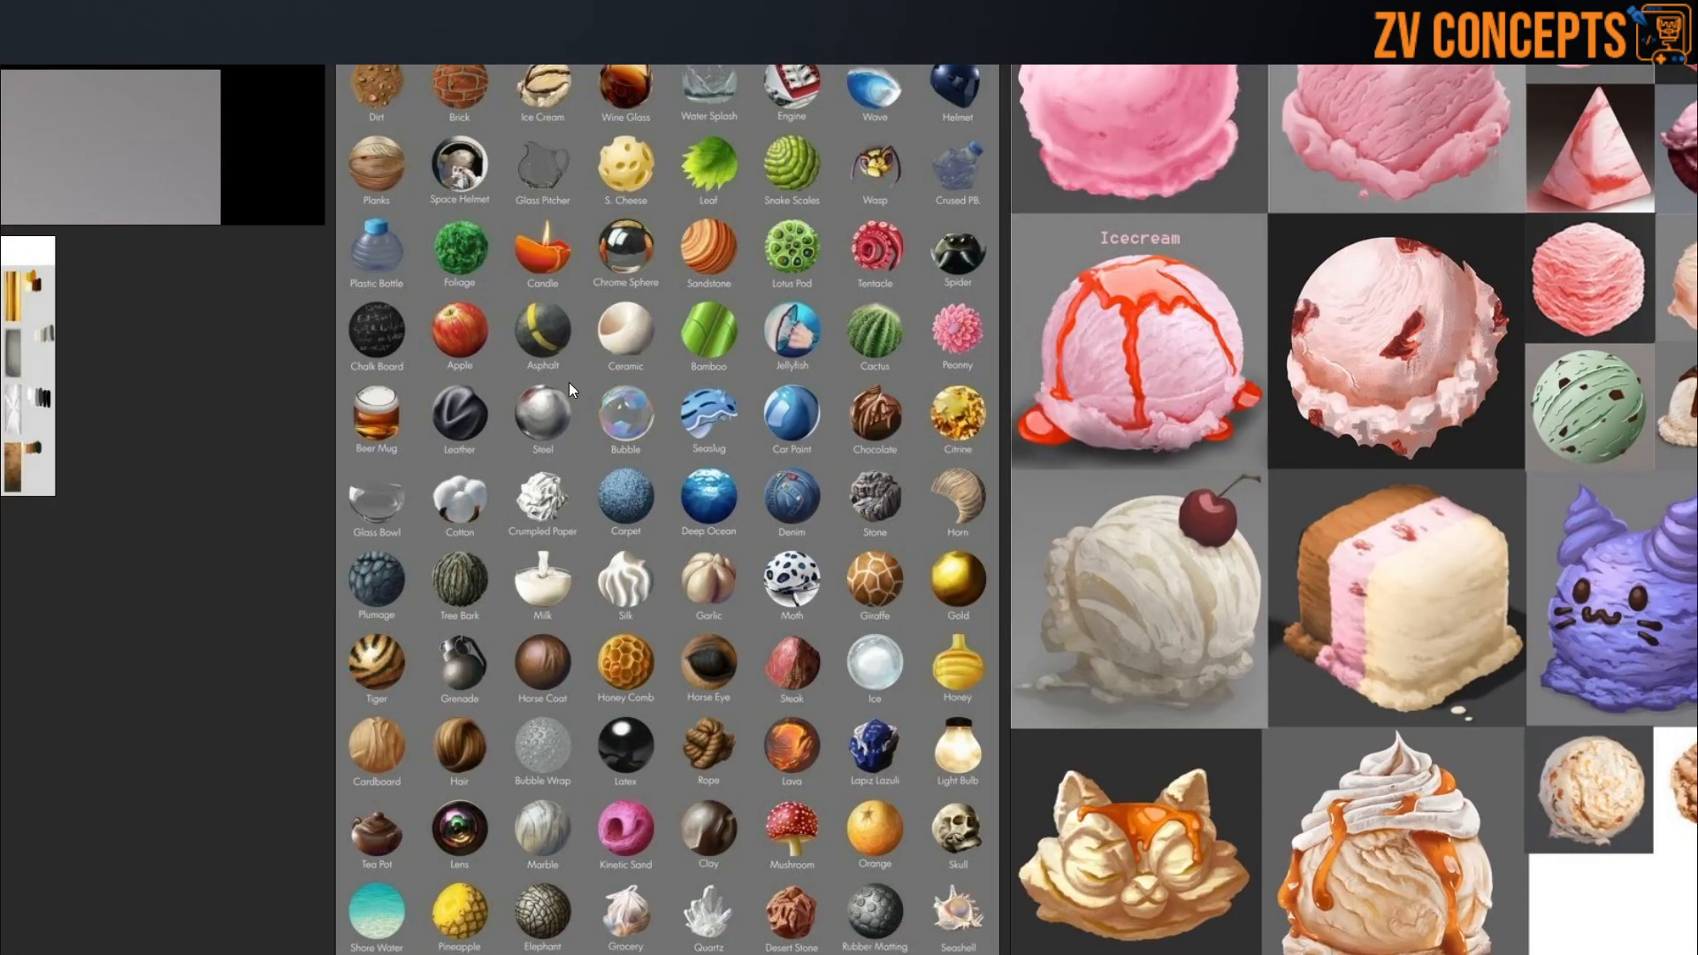
pyautogui.scroll(-2, 544, 479)
pyautogui.scroll(4, 552, 441)
pyautogui.scroll(-4, 552, 440)
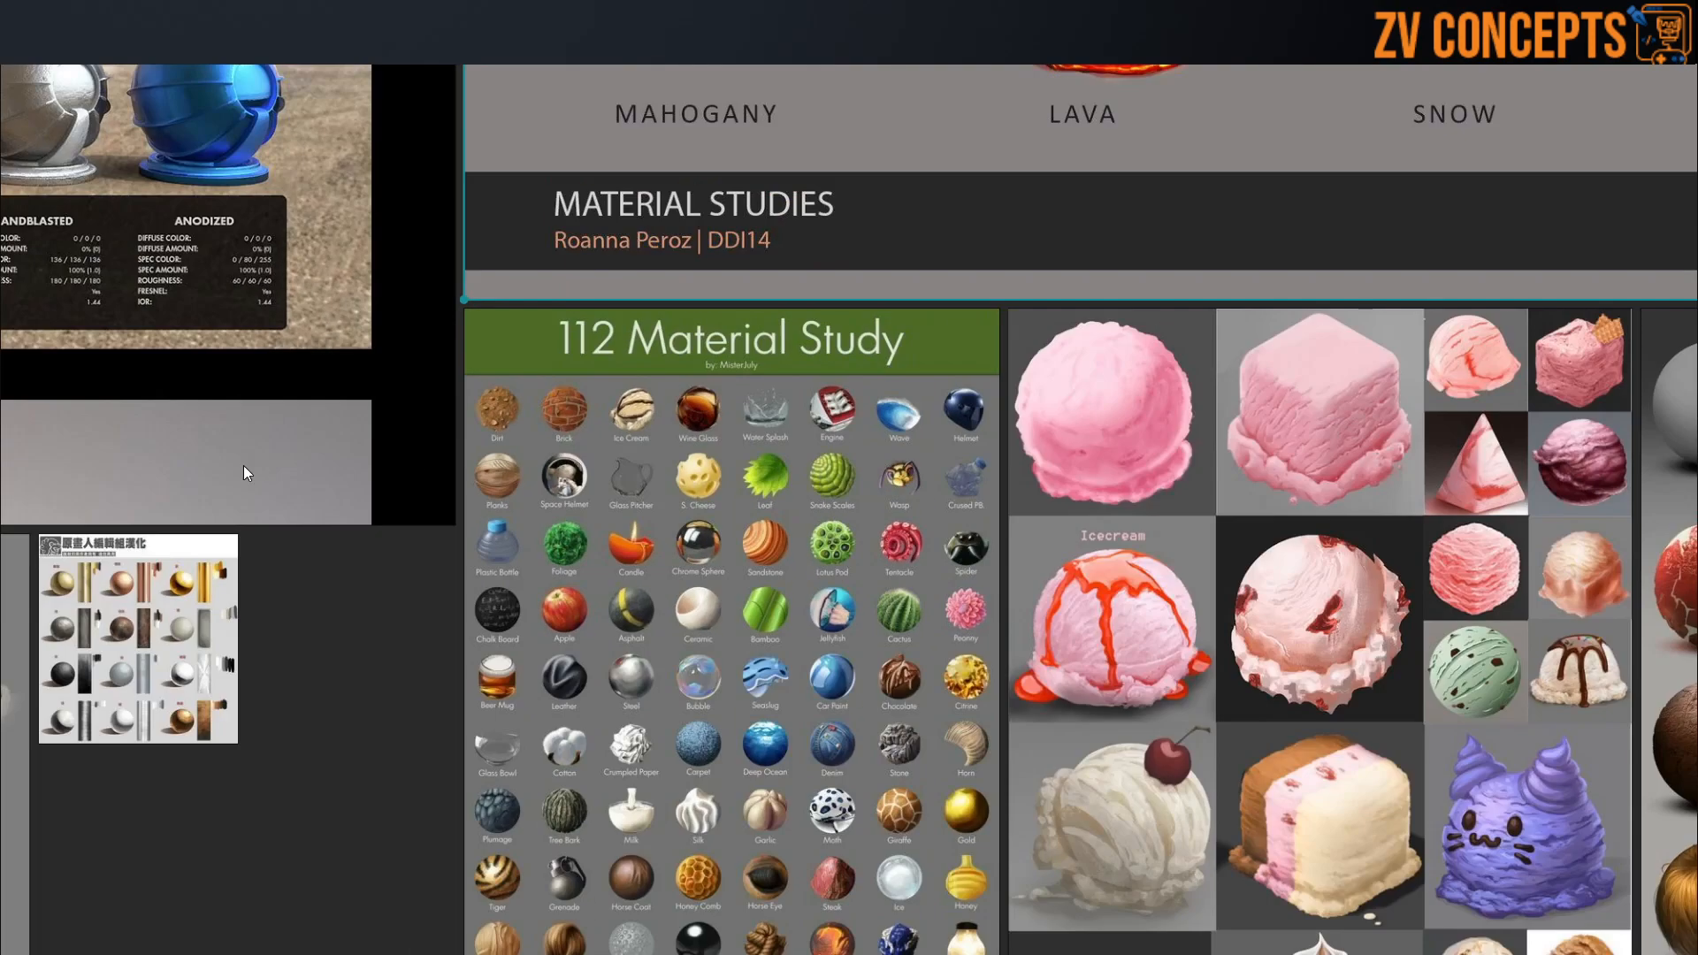
# Step: Examine the painted material spheres and the small metal palette chart beneath the Brass study
pyautogui.moveTo(160, 585); pyautogui.dragTo(705, 502, button='middle')
pyautogui.scroll(4, 704, 502)
pyautogui.scroll(-8, 710, 502)
pyautogui.moveTo(852, 559); pyautogui.dragTo(863, 538, button='middle')
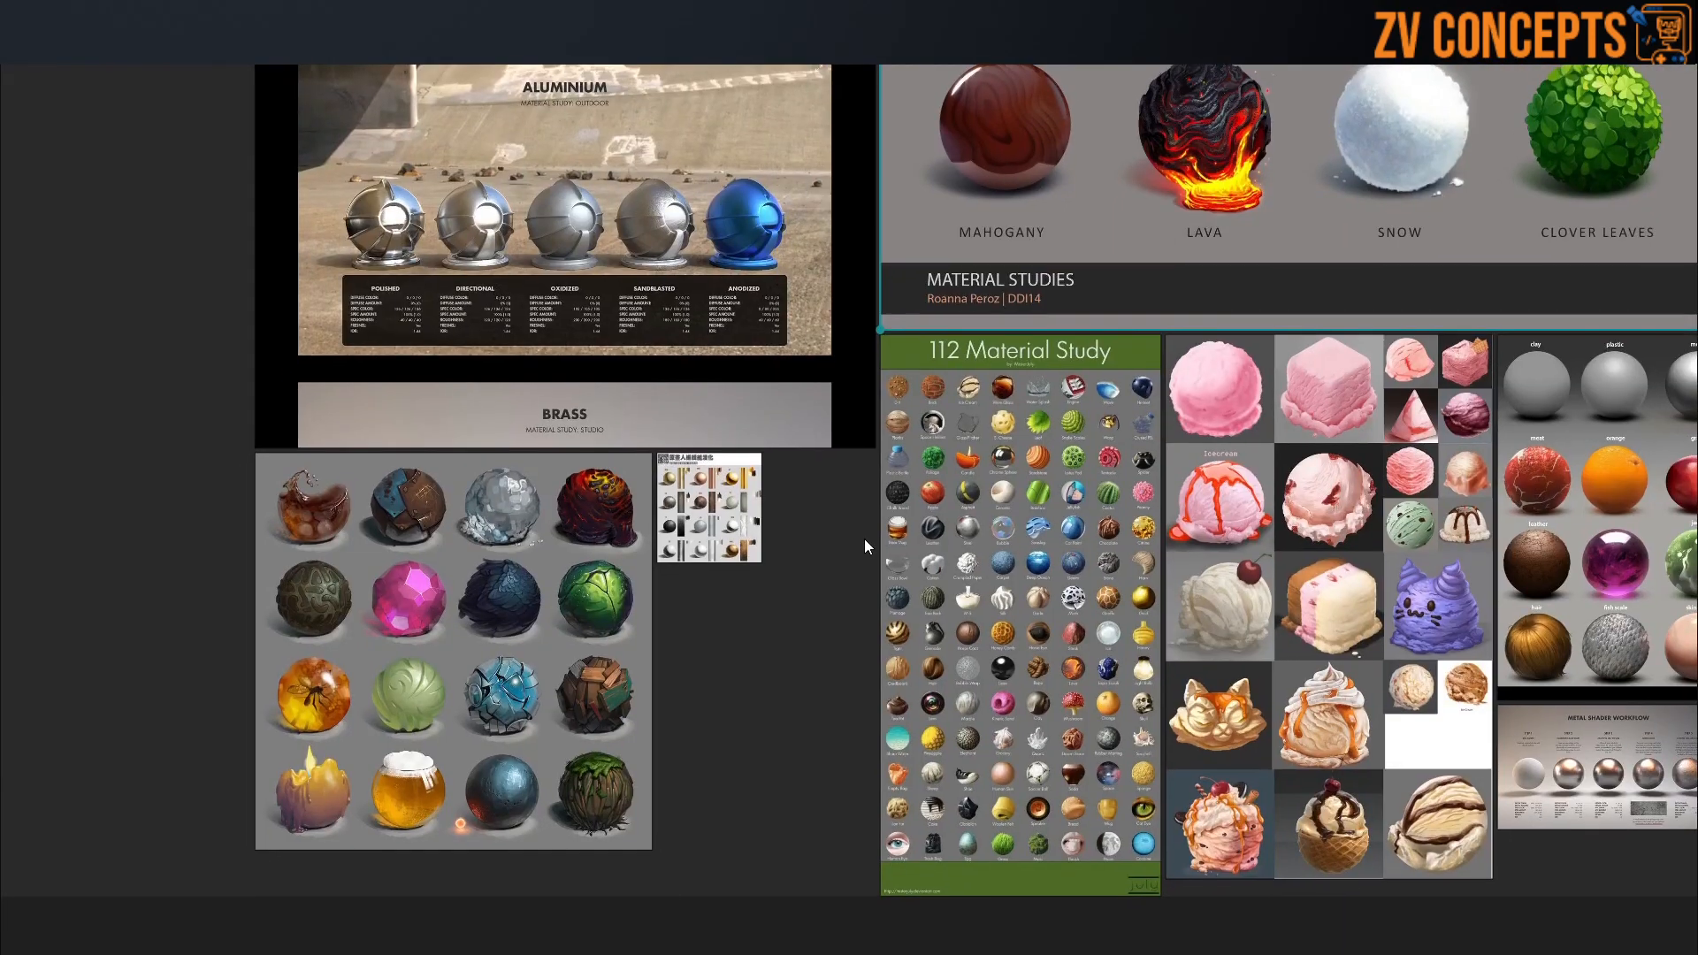
pyautogui.scroll(5, 613, 500)
pyautogui.scroll(4, 507, 523)
pyautogui.scroll(-2, 531, 540)
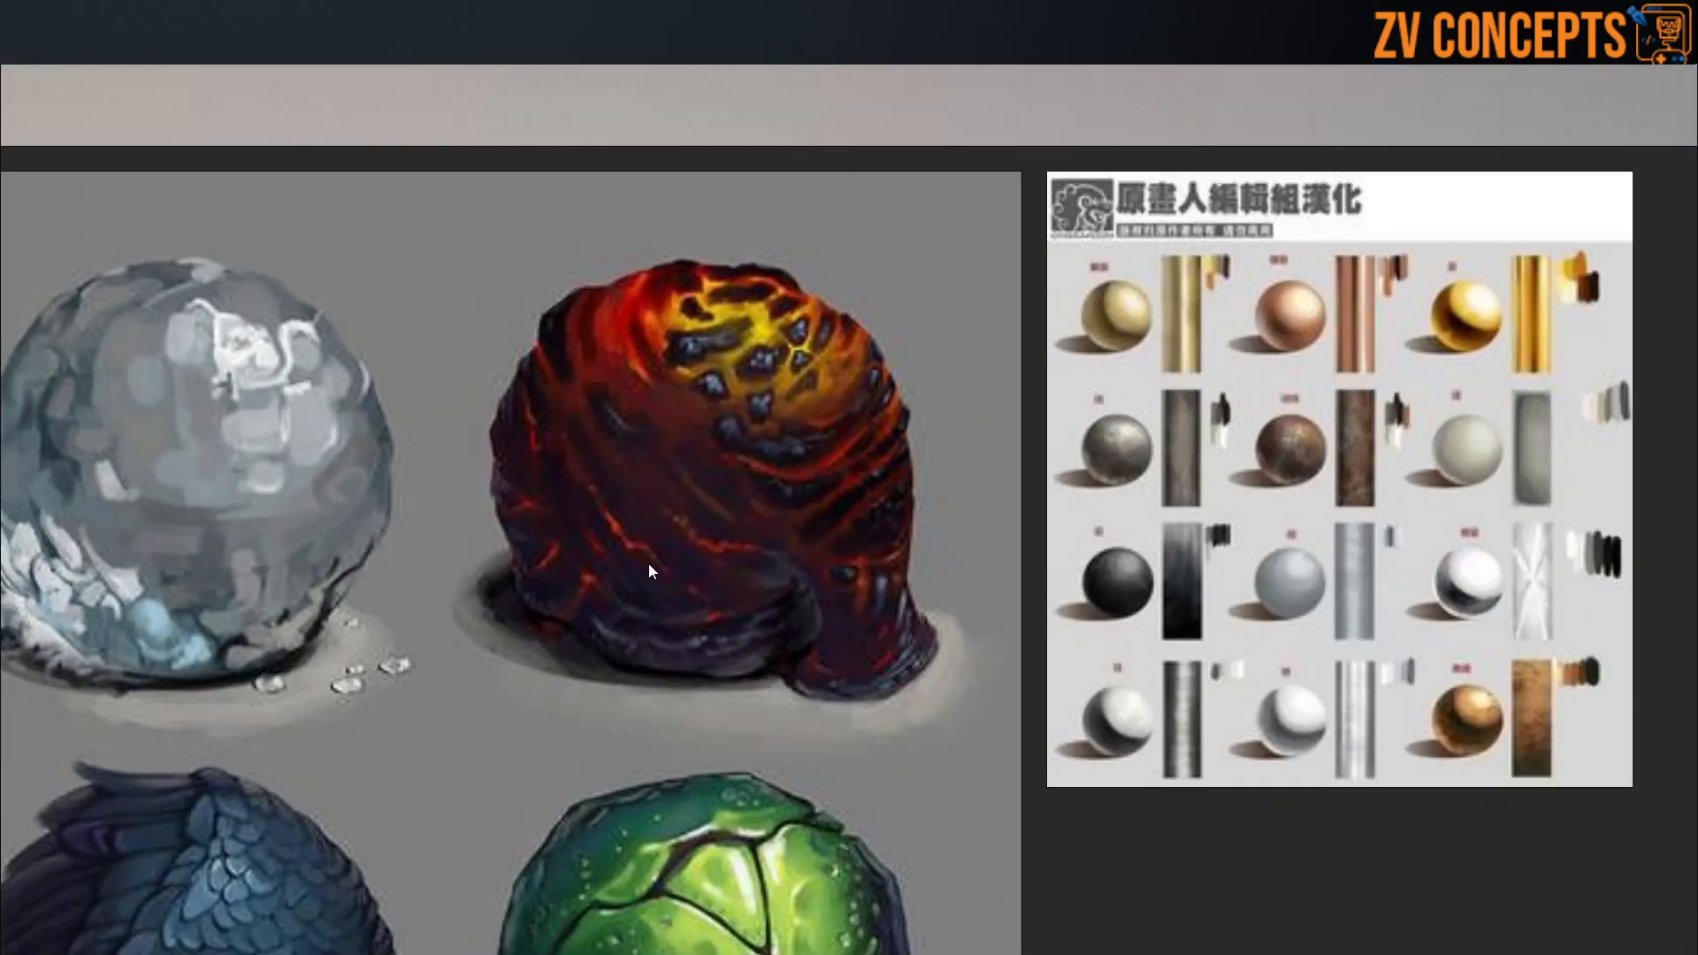
pyautogui.moveTo(649, 565); pyautogui.dragTo(736, 602, button='middle')
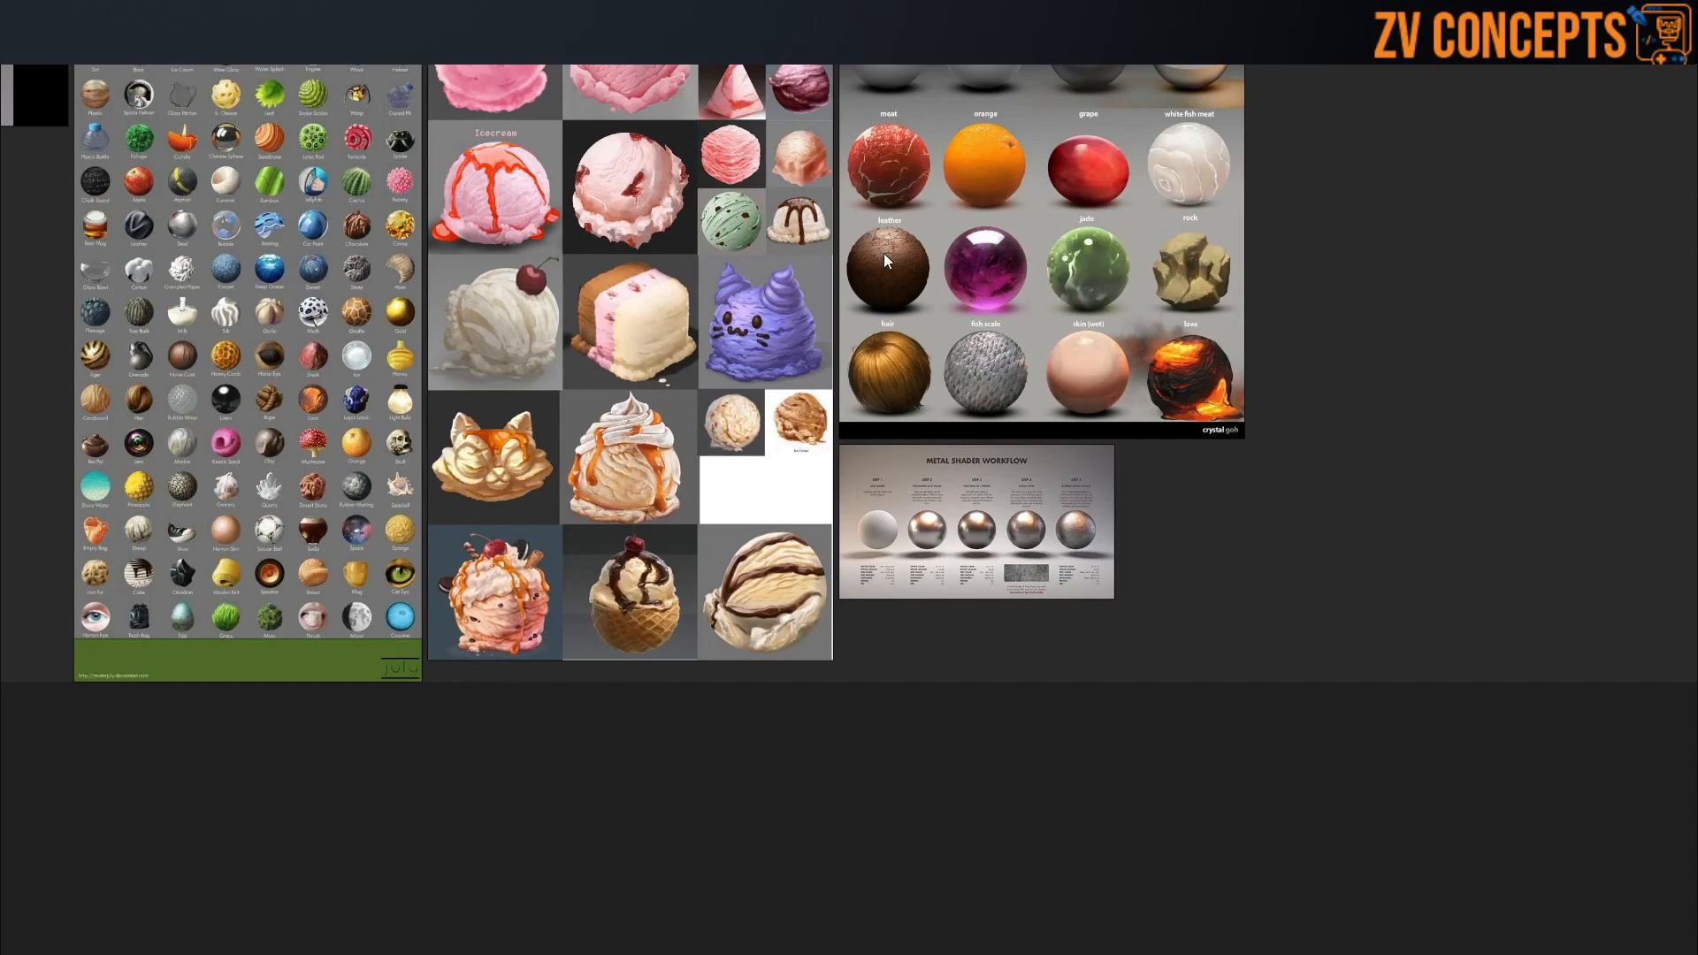
# Step: Examine the Metal Shader Workflow sheet, focusing on the spheres of its first steps
pyautogui.scroll(3, 937, 574)
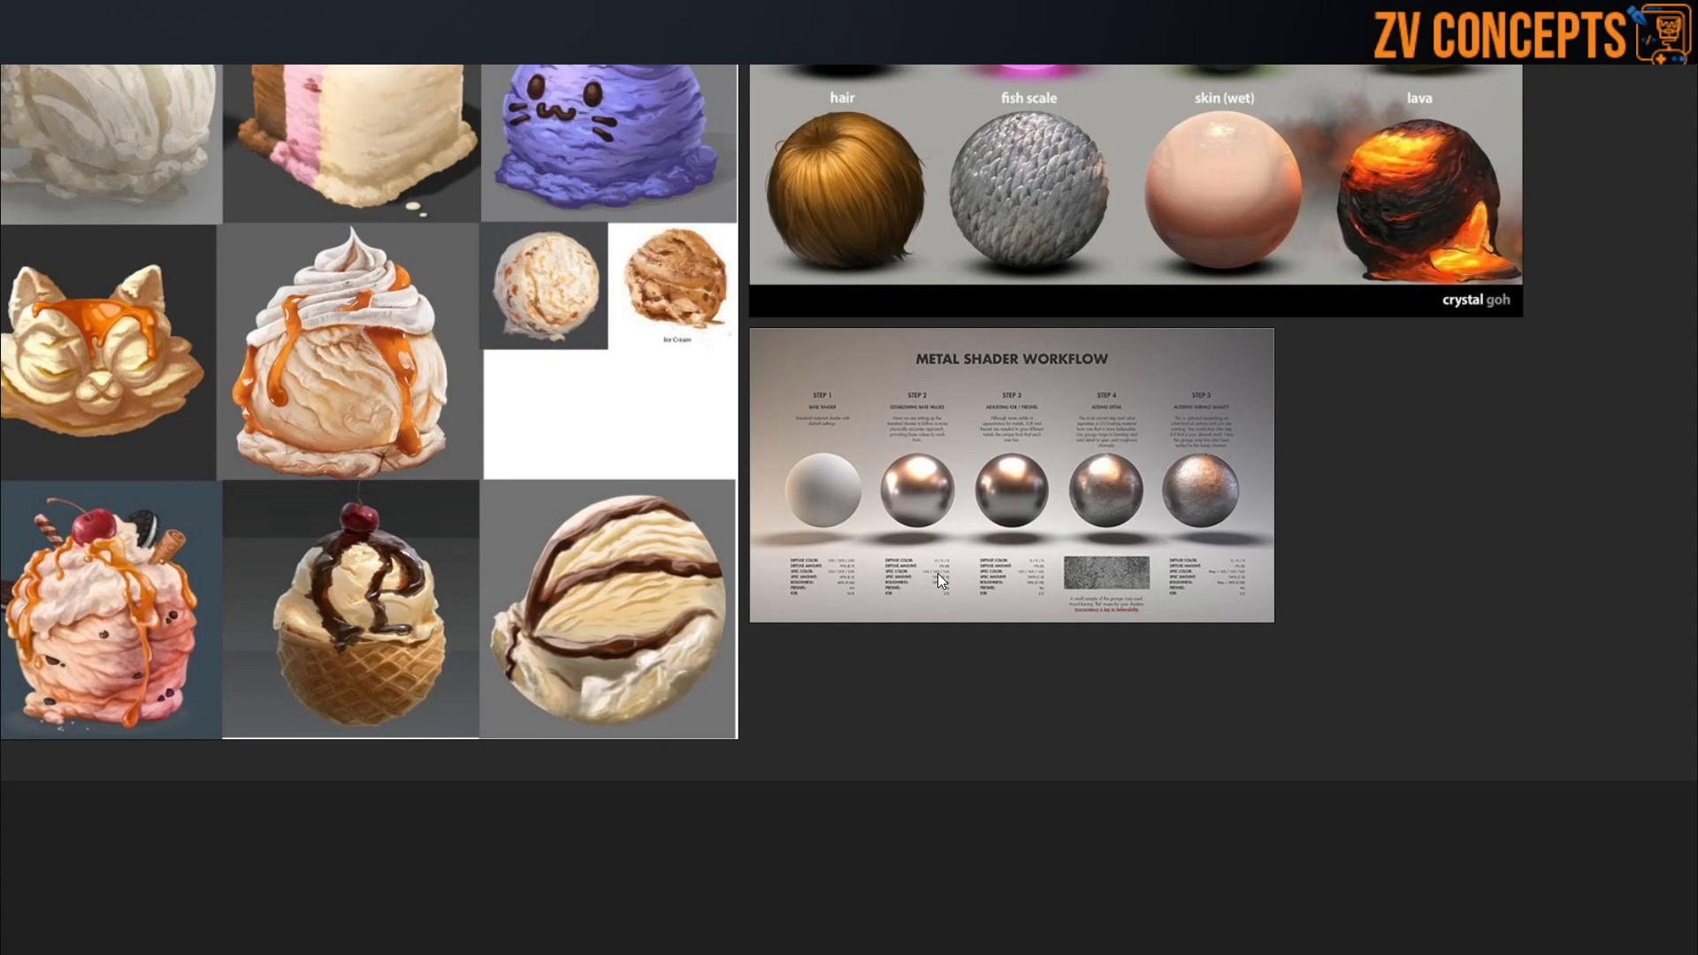
pyautogui.moveTo(838, 240); pyautogui.dragTo(1096, 790, button='middle')
pyautogui.scroll(-7, 736, 435)
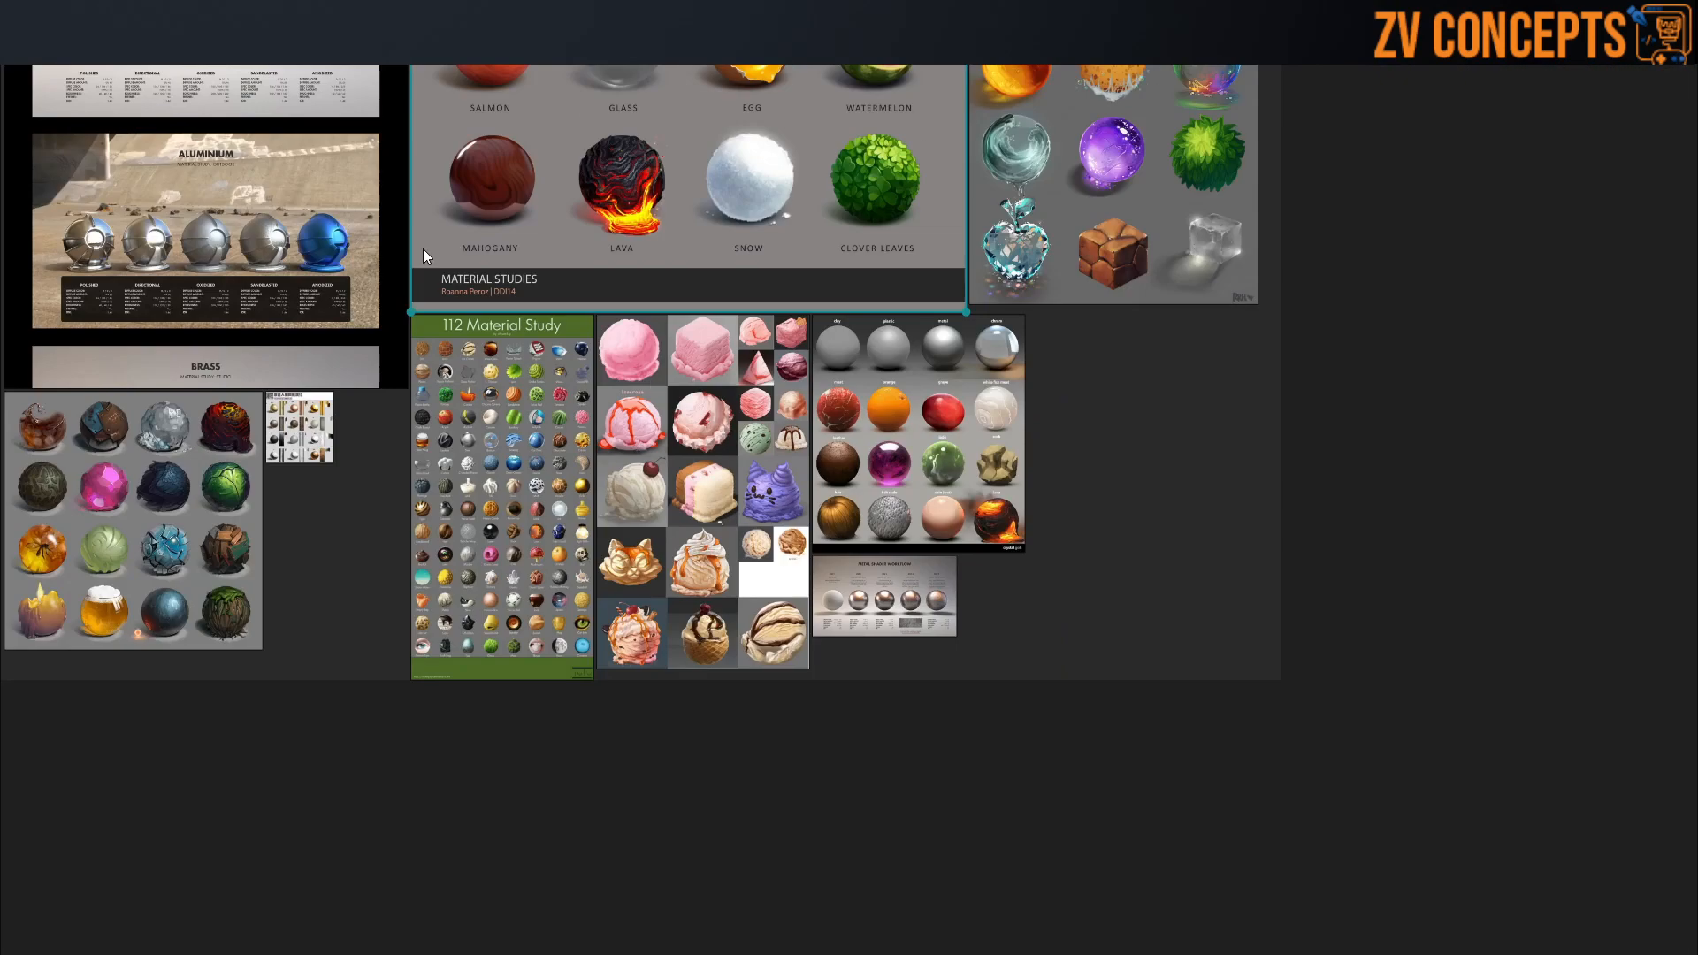
pyautogui.moveTo(507, 293); pyautogui.dragTo(1094, 779, button='middle')
pyautogui.scroll(8, 504, 283)
pyautogui.scroll(5, 1031, 301)
pyautogui.scroll(-5, 1139, 426)
pyautogui.moveTo(1095, 357); pyautogui.dragTo(566, 365, button='middle')
pyautogui.scroll(3, 1061, 433)
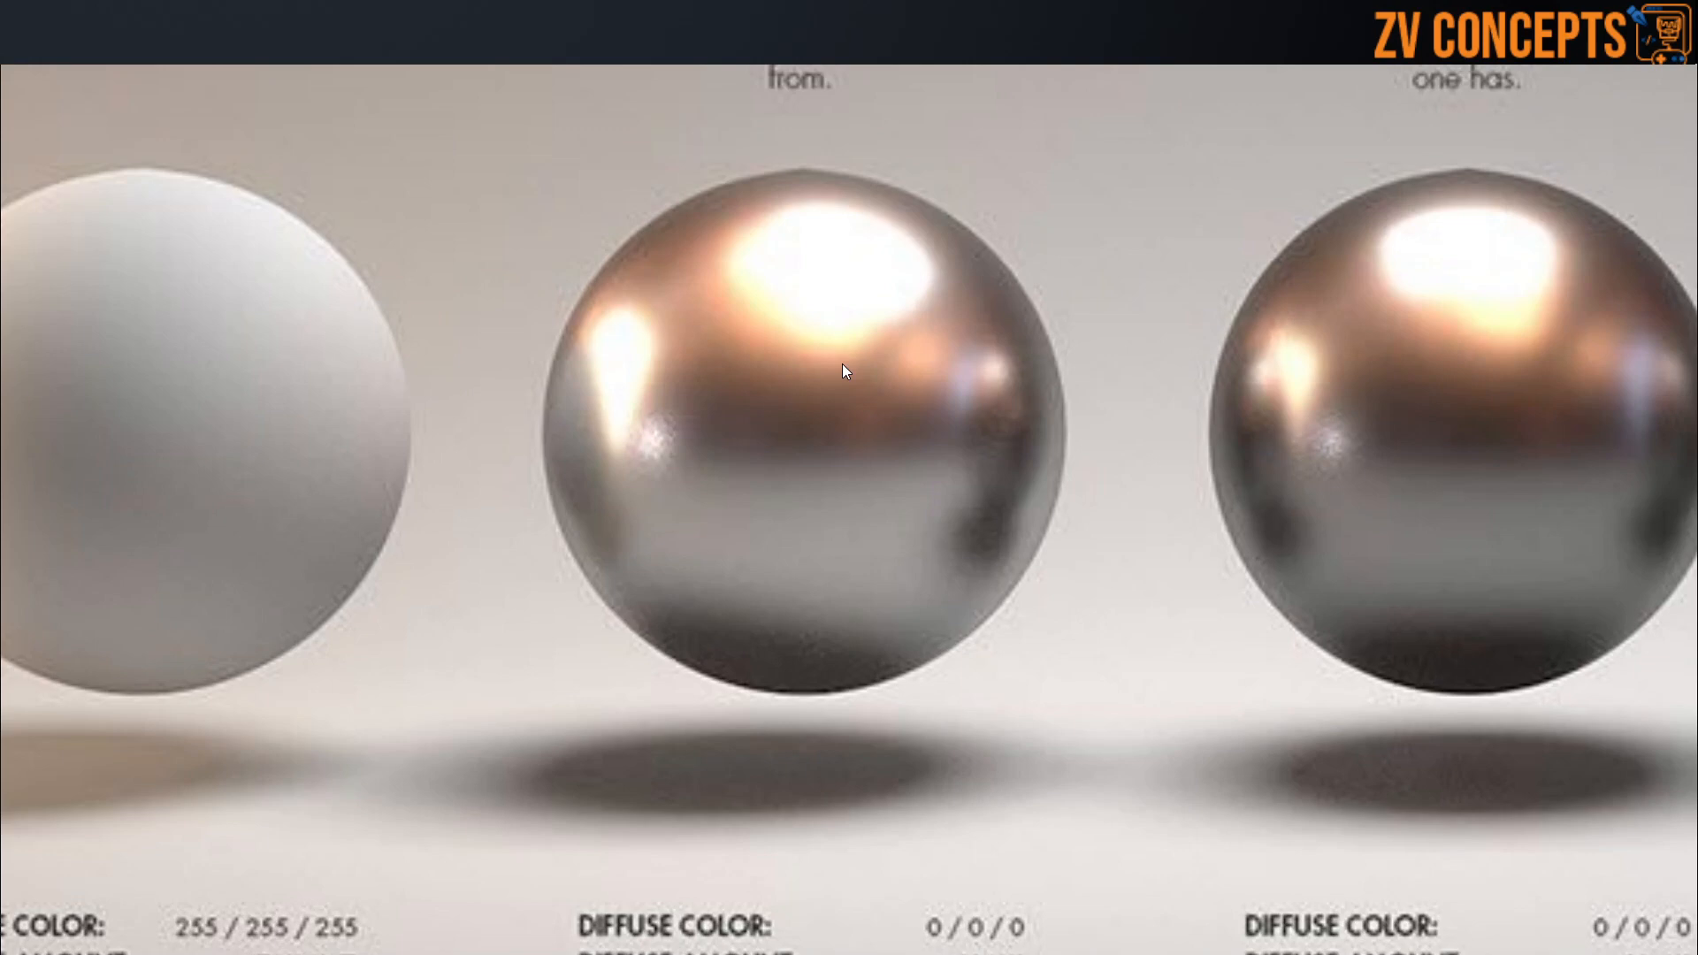
# Step: Examine the grunge map sample and the step 4 and step 5 spheres of the Metal Shader Workflow sheet
pyautogui.scroll(-4, 677, 337)
pyautogui.moveTo(1288, 379); pyautogui.dragTo(553, 146, button='middle')
pyautogui.scroll(4, 939, 675)
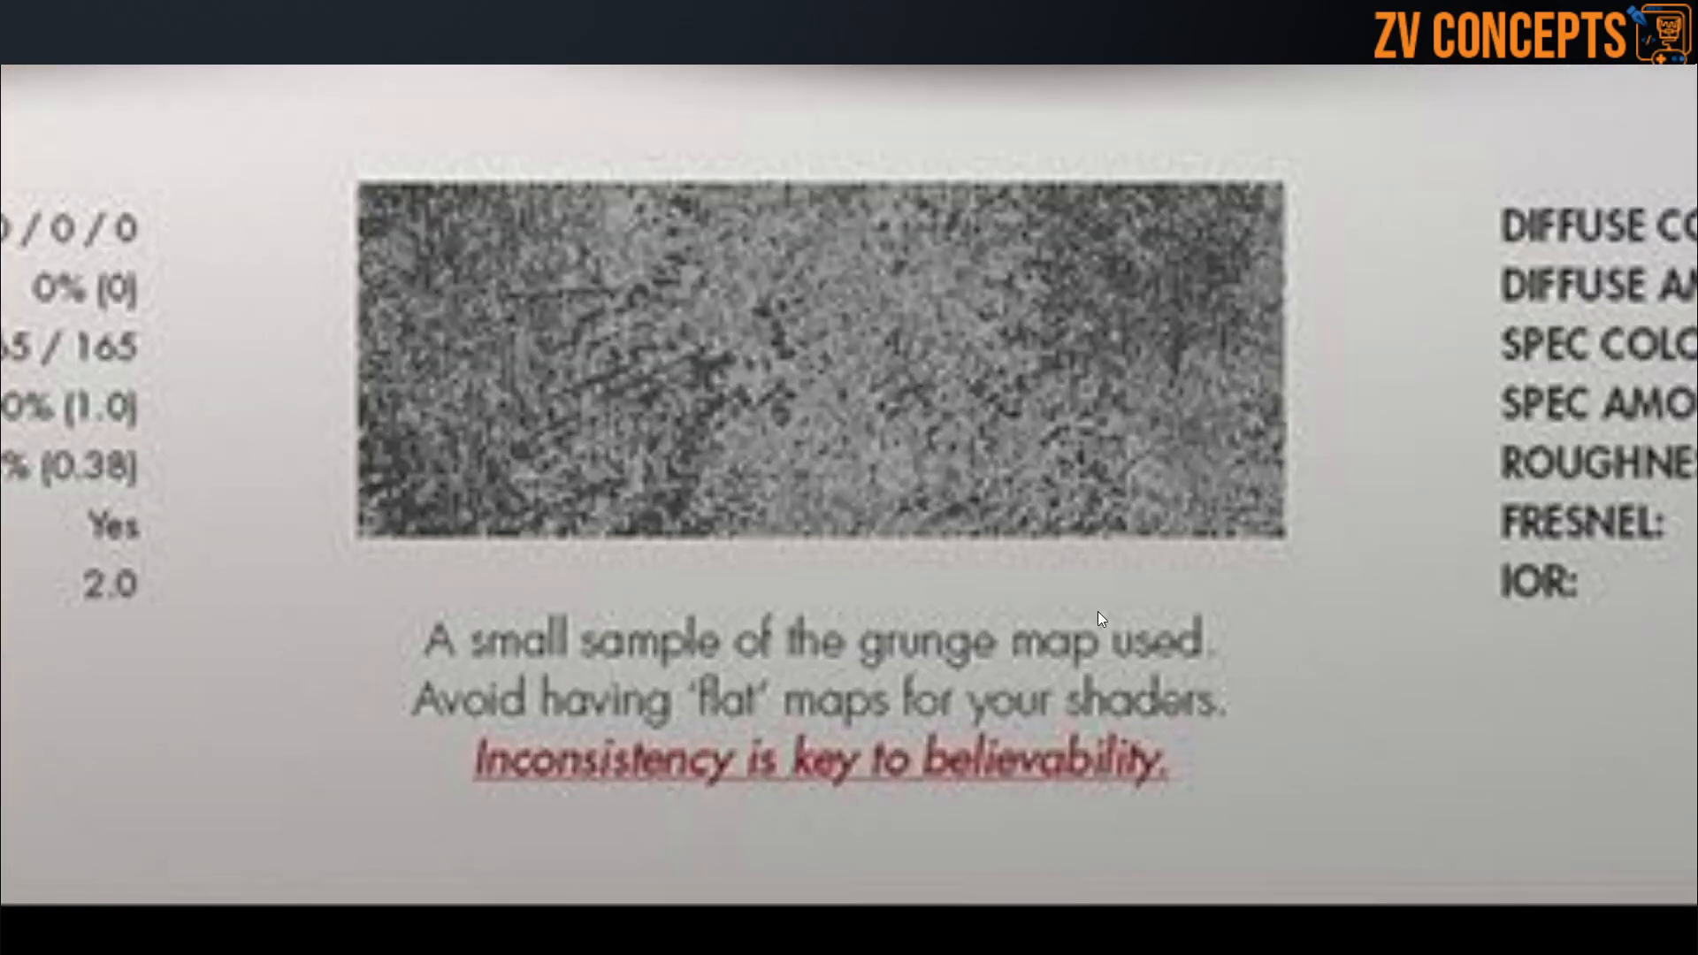
pyautogui.scroll(-1, 978, 293)
pyautogui.scroll(-4, 544, 379)
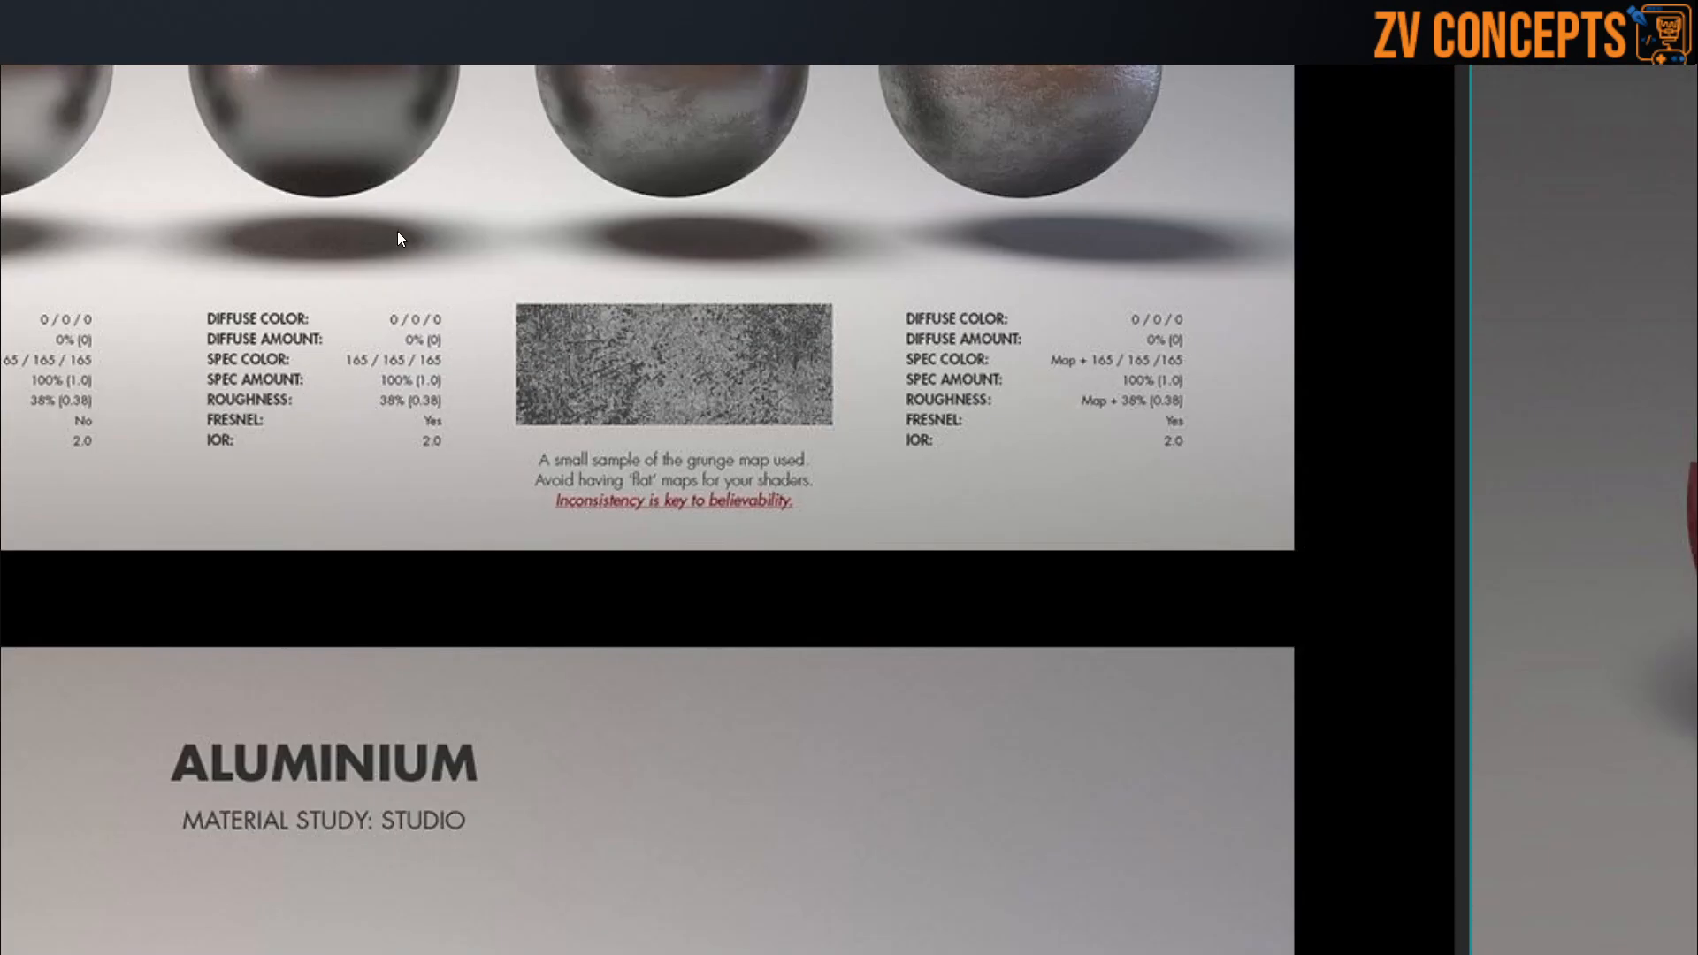
pyautogui.moveTo(711, 79); pyautogui.dragTo(826, 500, button='middle')
pyautogui.scroll(3, 827, 500)
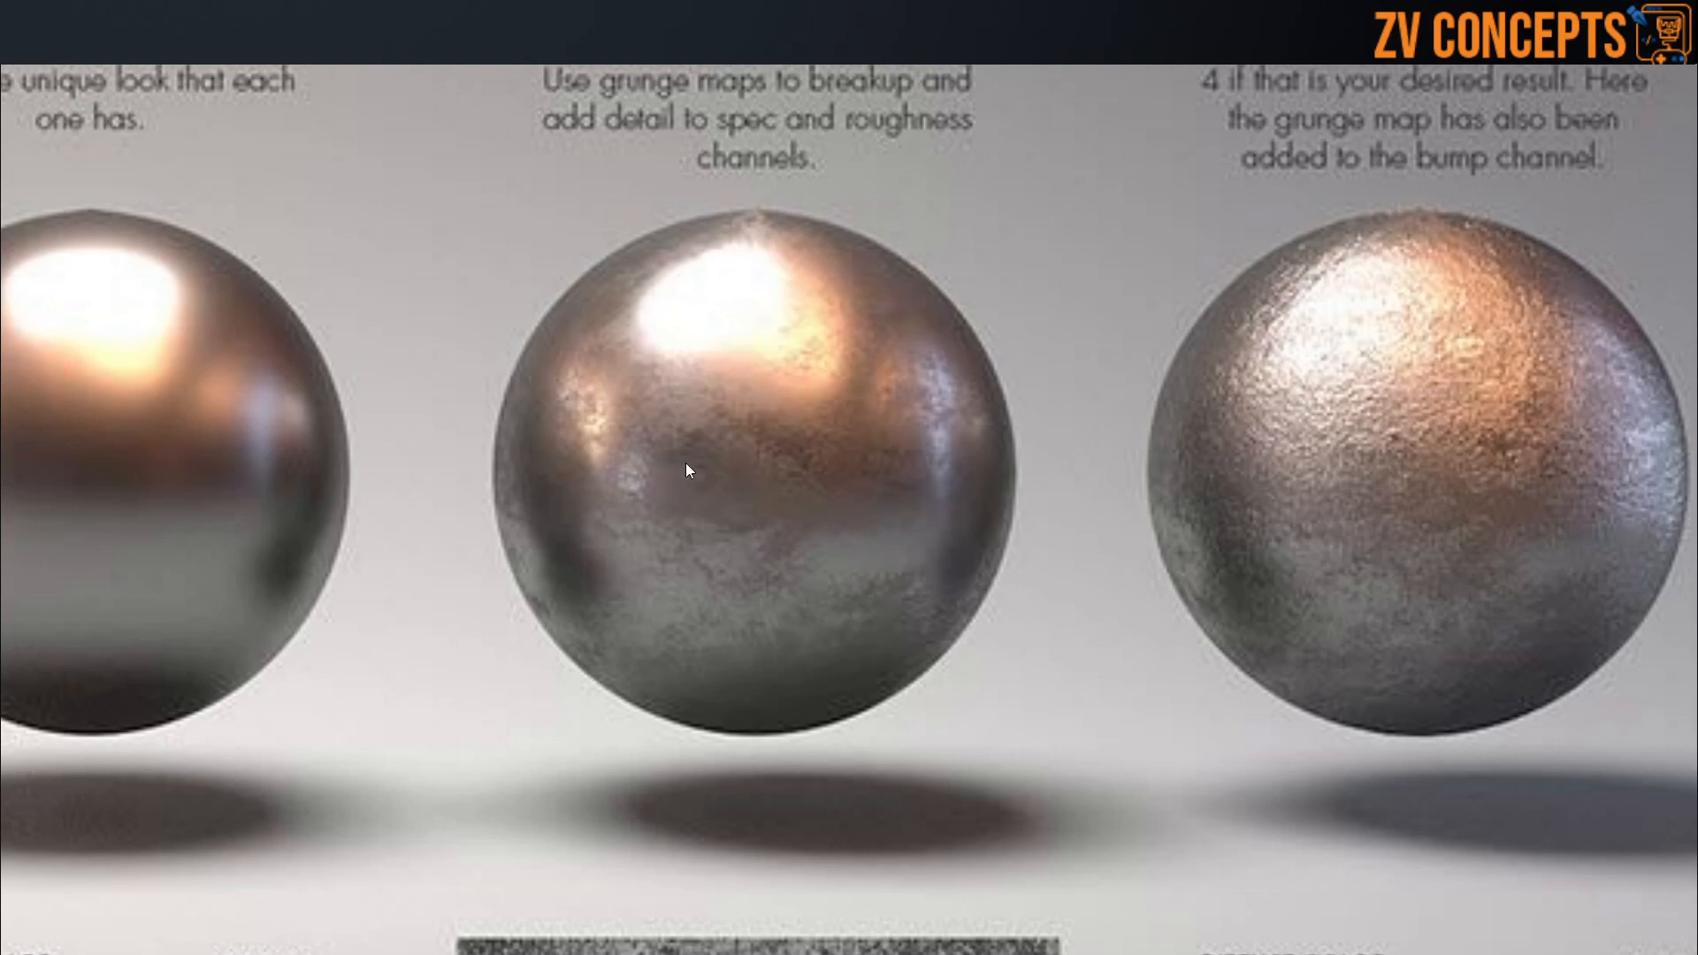
pyautogui.scroll(-9, 943, 484)
pyautogui.scroll(4, 1166, 479)
# Step: Compare the surface highlights of the clay, plastic and skin spheres in the Material Studies sheet
pyautogui.moveTo(1166, 479); pyautogui.dragTo(577, 464, button='middle')
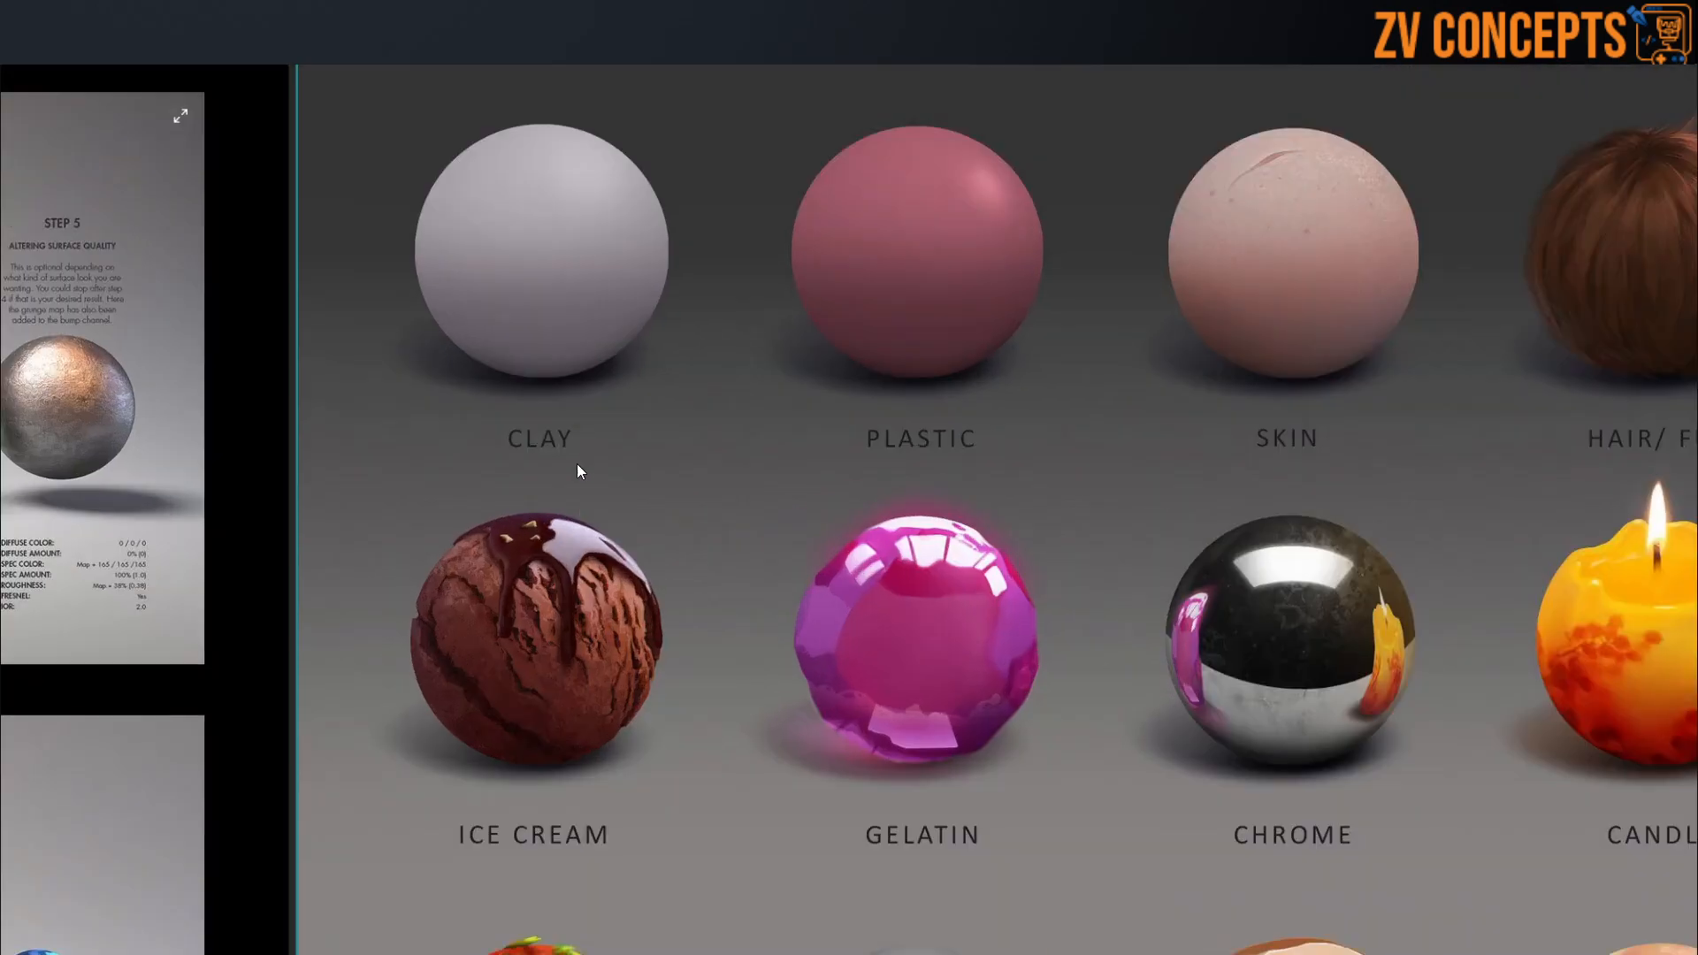
pyautogui.moveTo(520, 308); pyautogui.dragTo(537, 543, button='middle')
pyautogui.scroll(2, 537, 543)
pyautogui.moveTo(1233, 650); pyautogui.dragTo(728, 618, button='middle')
pyautogui.scroll(1, 537, 431)
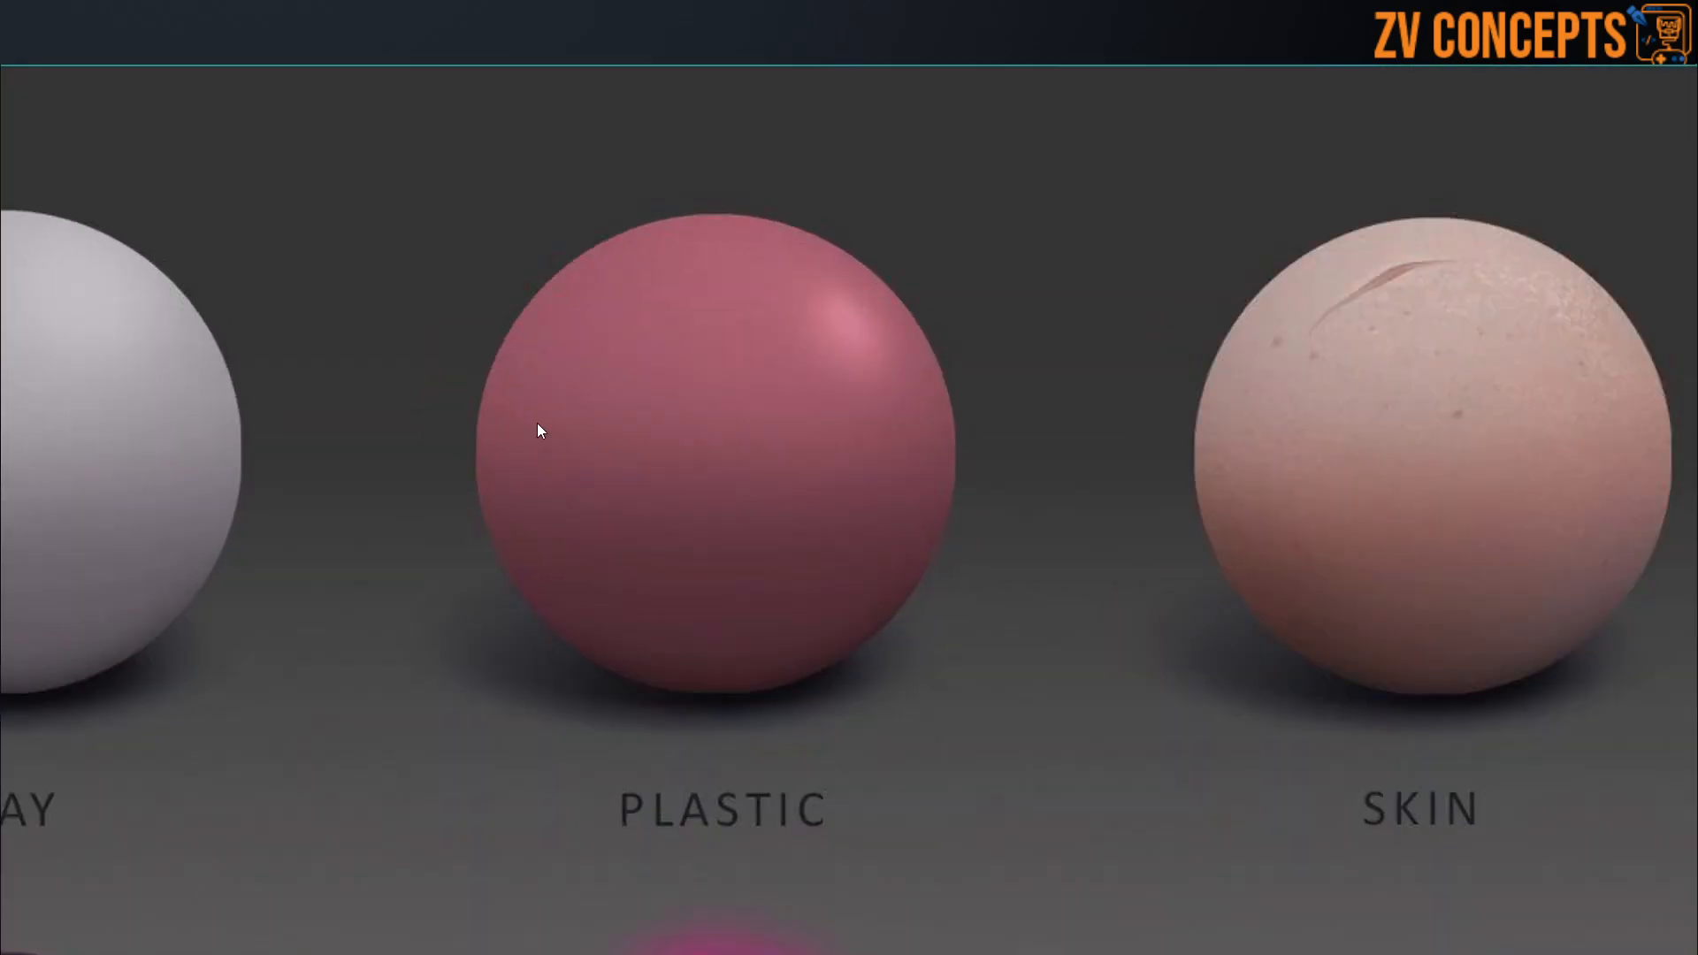
pyautogui.scroll(-3, 538, 423)
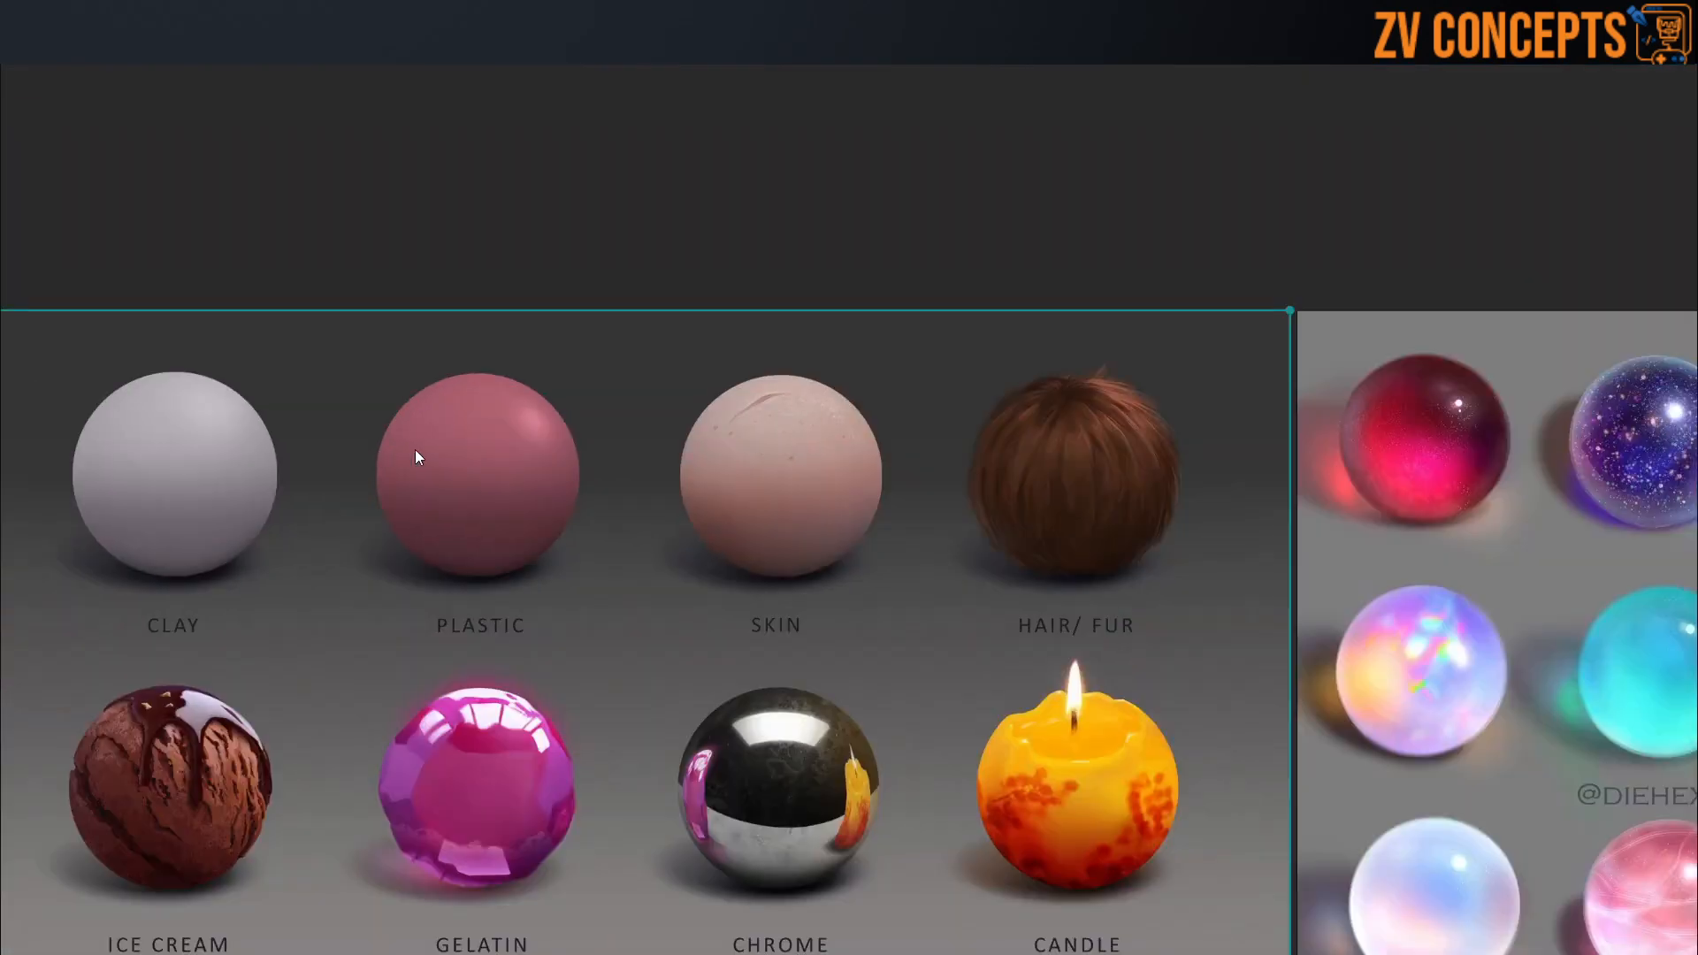
# Step: Examine the mahogany and lava spheres in the Material Studies sheet, and review the reference board as a whole
pyautogui.scroll(-3, 741, 474)
pyautogui.moveTo(446, 859); pyautogui.dragTo(575, 591, button='middle')
pyautogui.scroll(6, 576, 591)
pyautogui.moveTo(612, 654); pyautogui.dragTo(674, 438, button='middle')
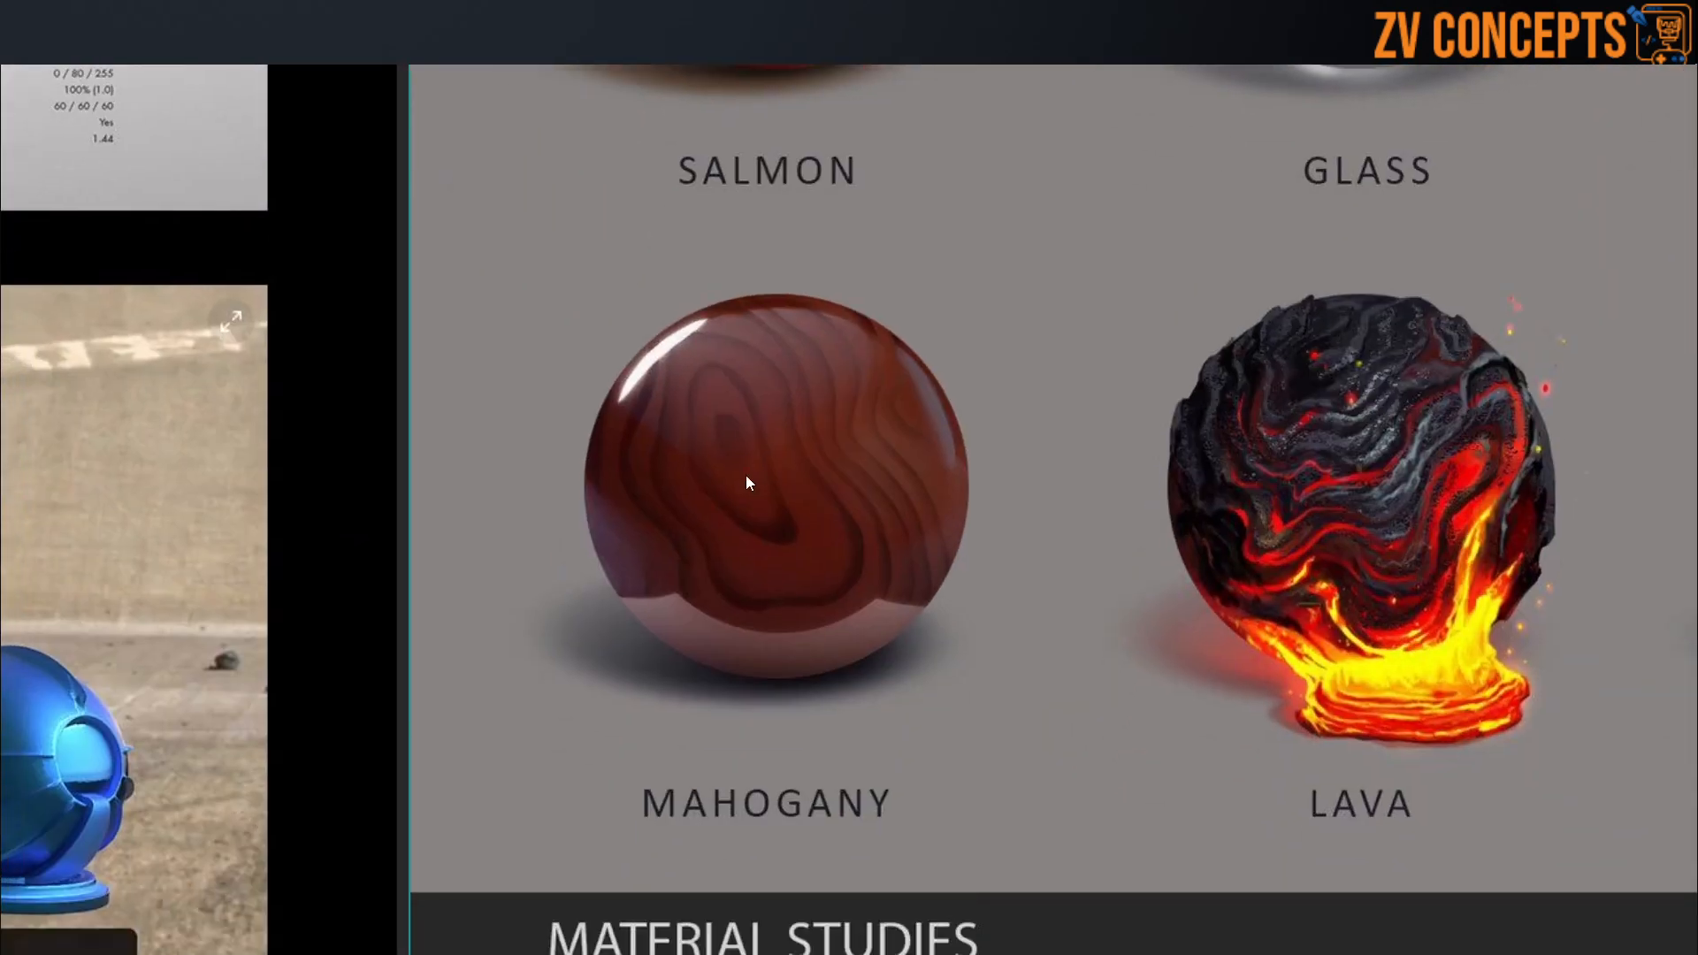
pyautogui.scroll(-5, 713, 432)
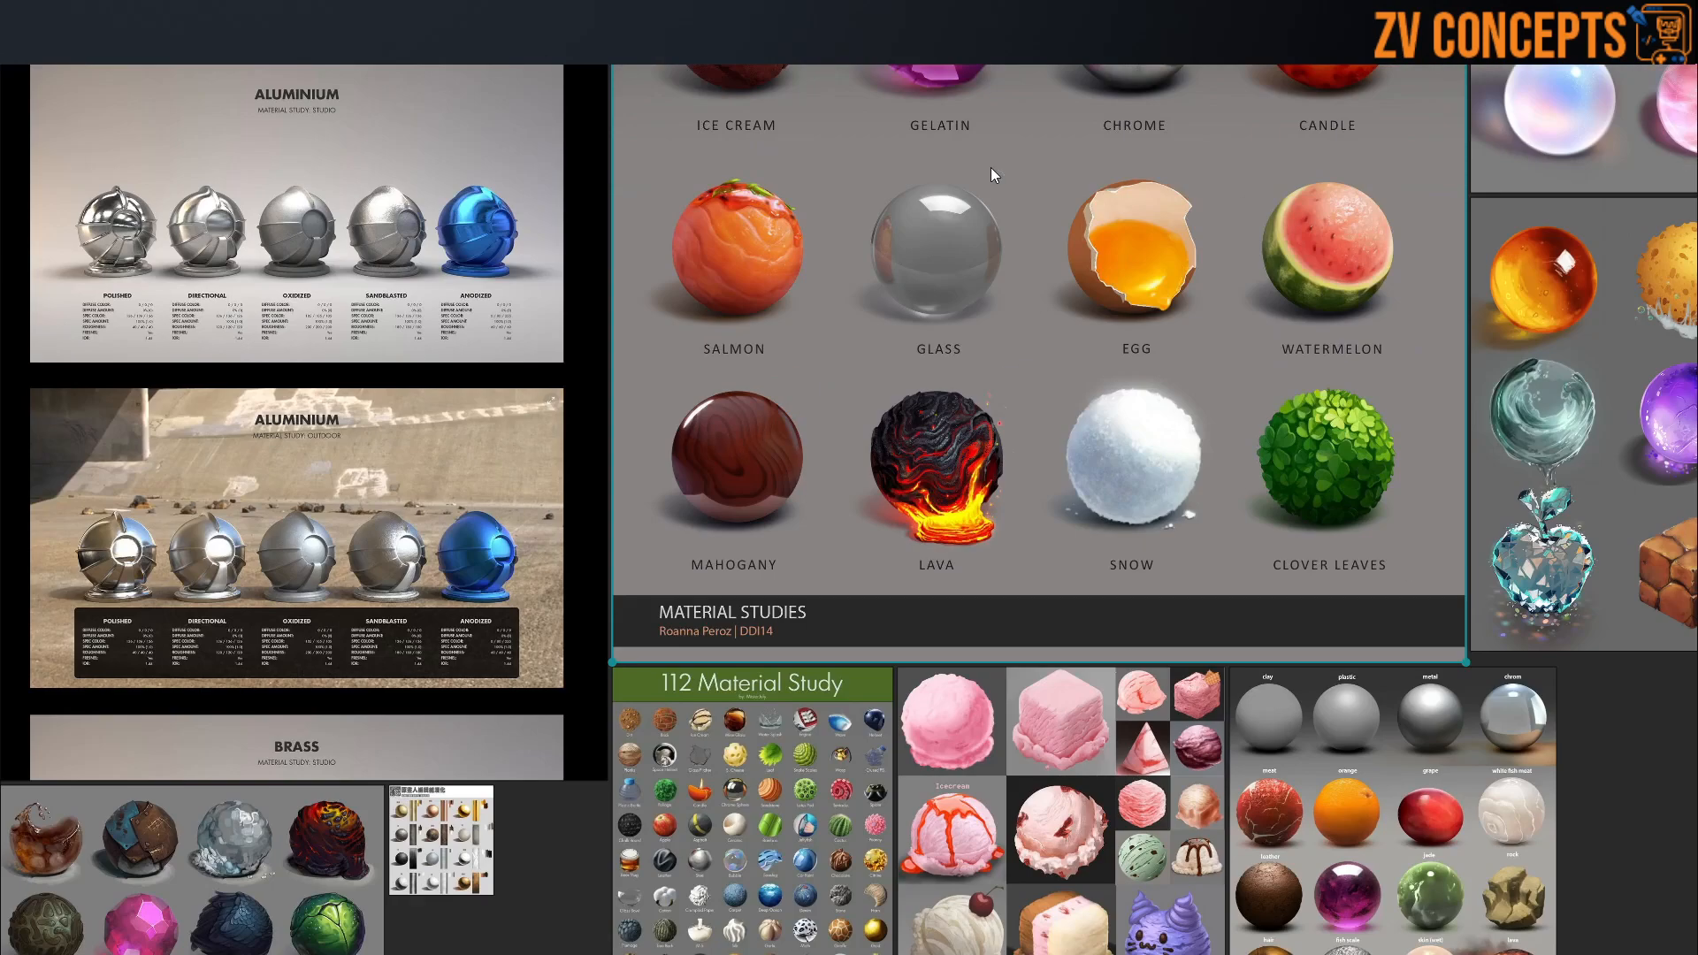
pyautogui.moveTo(991, 167); pyautogui.dragTo(932, 587, button='middle')
pyautogui.scroll(1, 930, 209)
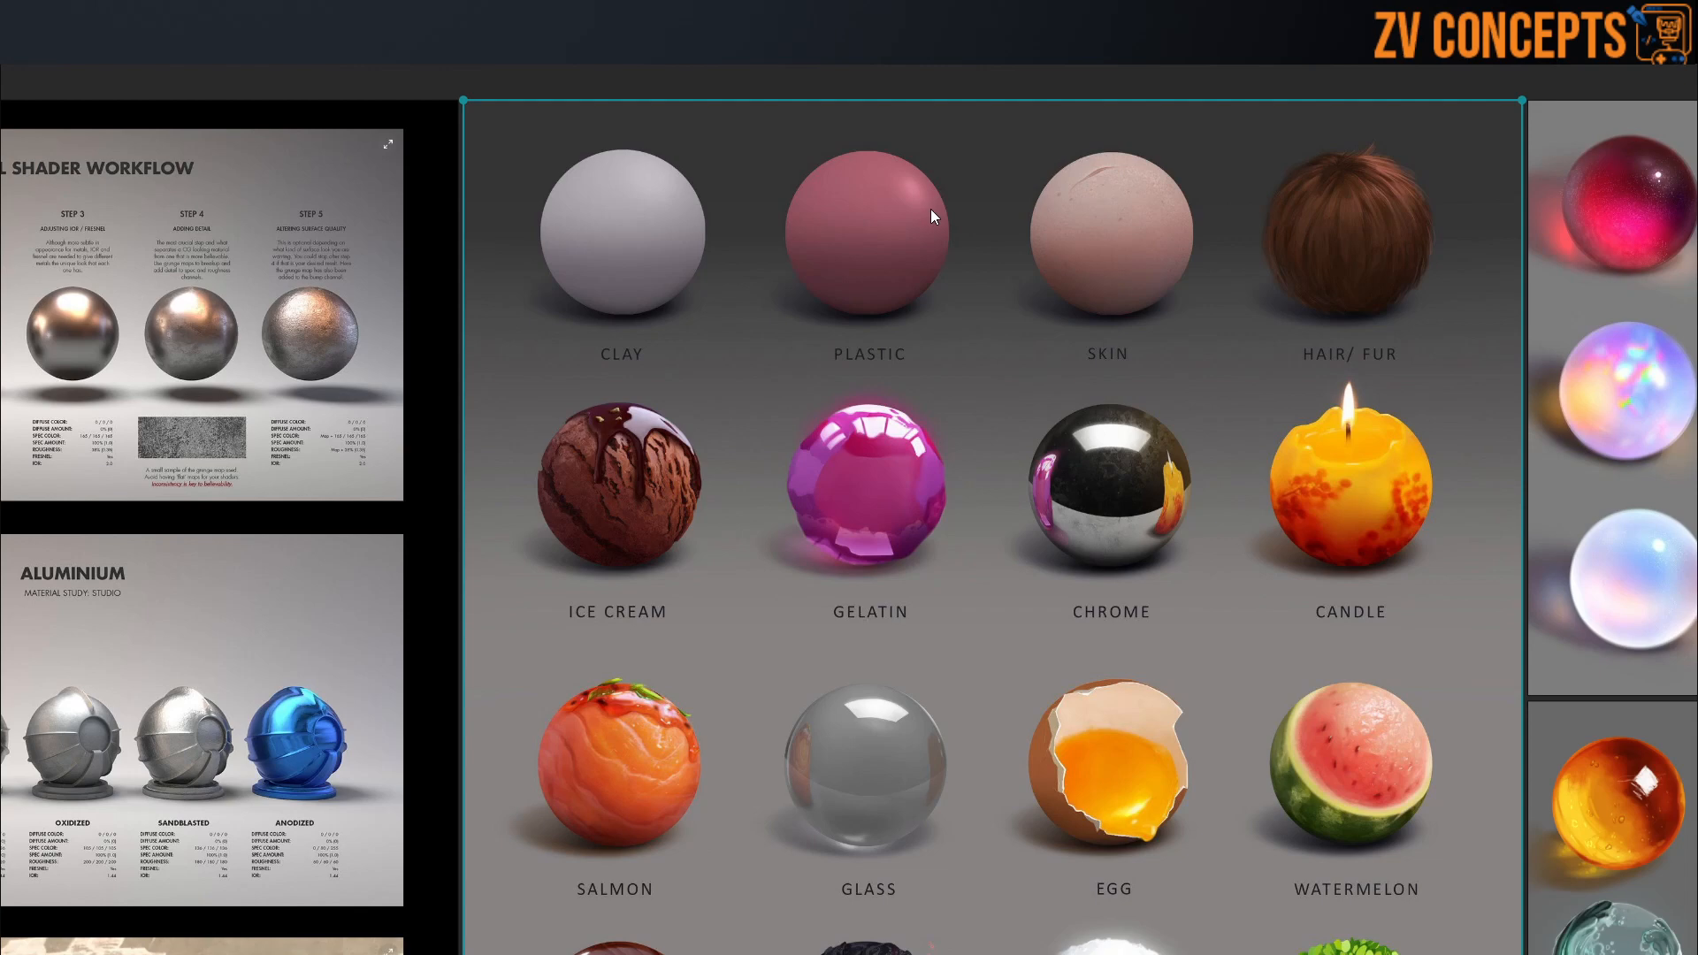
pyautogui.scroll(-5, 1463, 177)
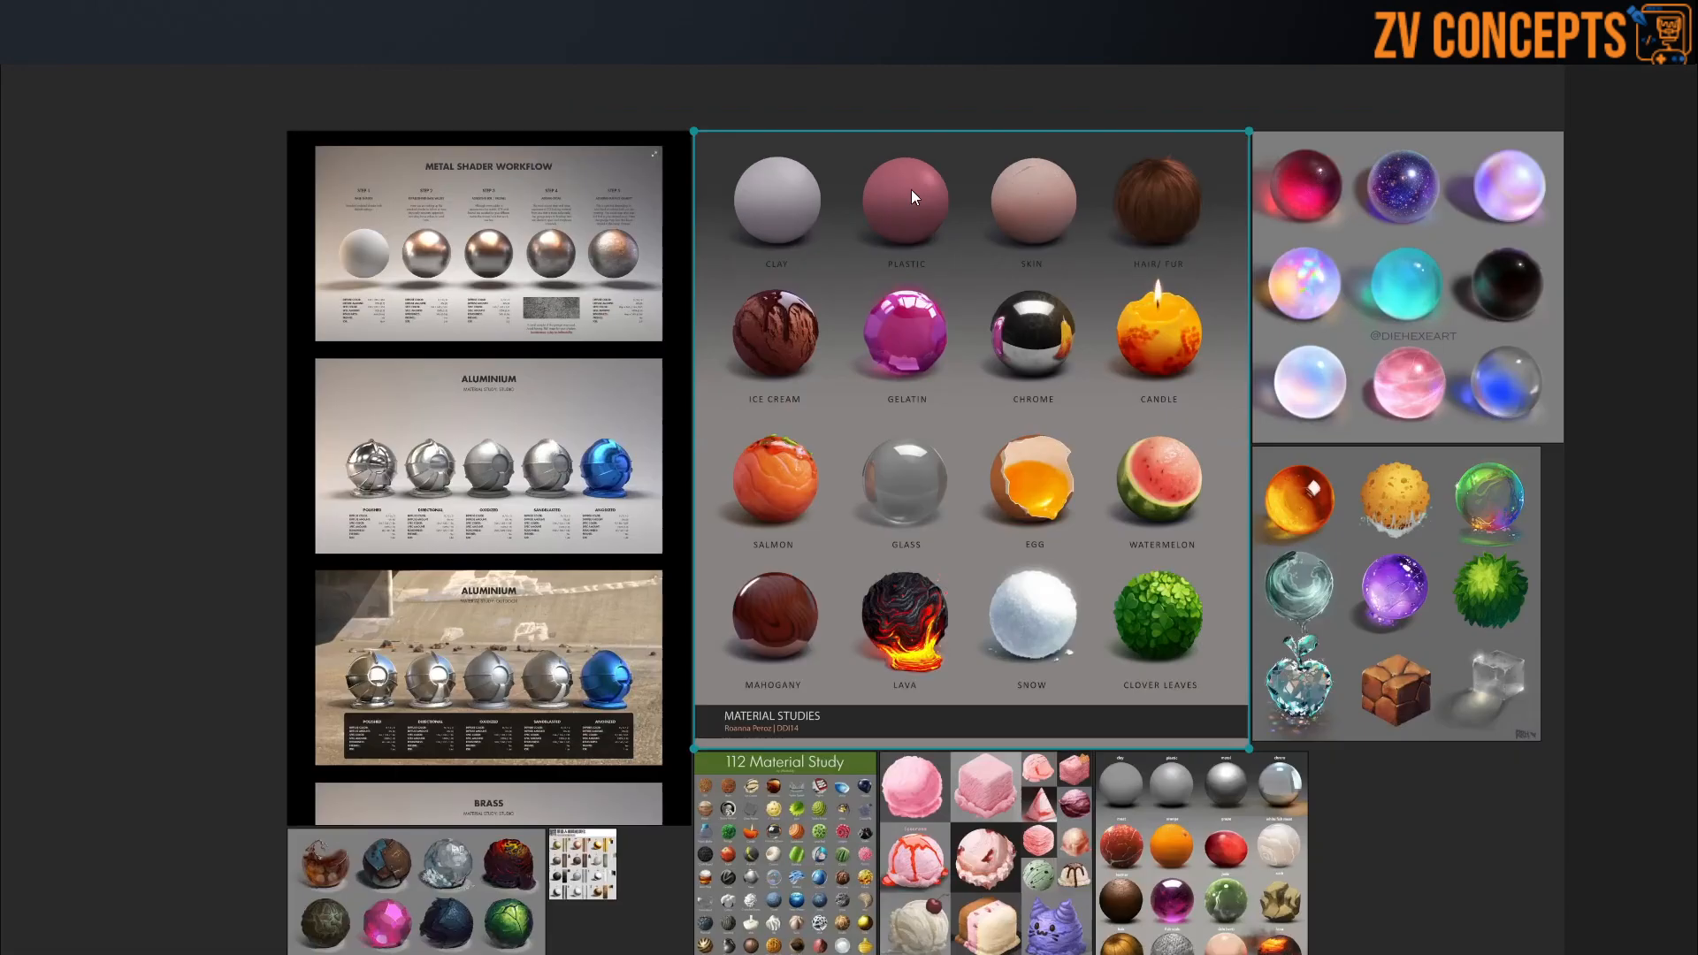
pyautogui.scroll(2, 1159, 474)
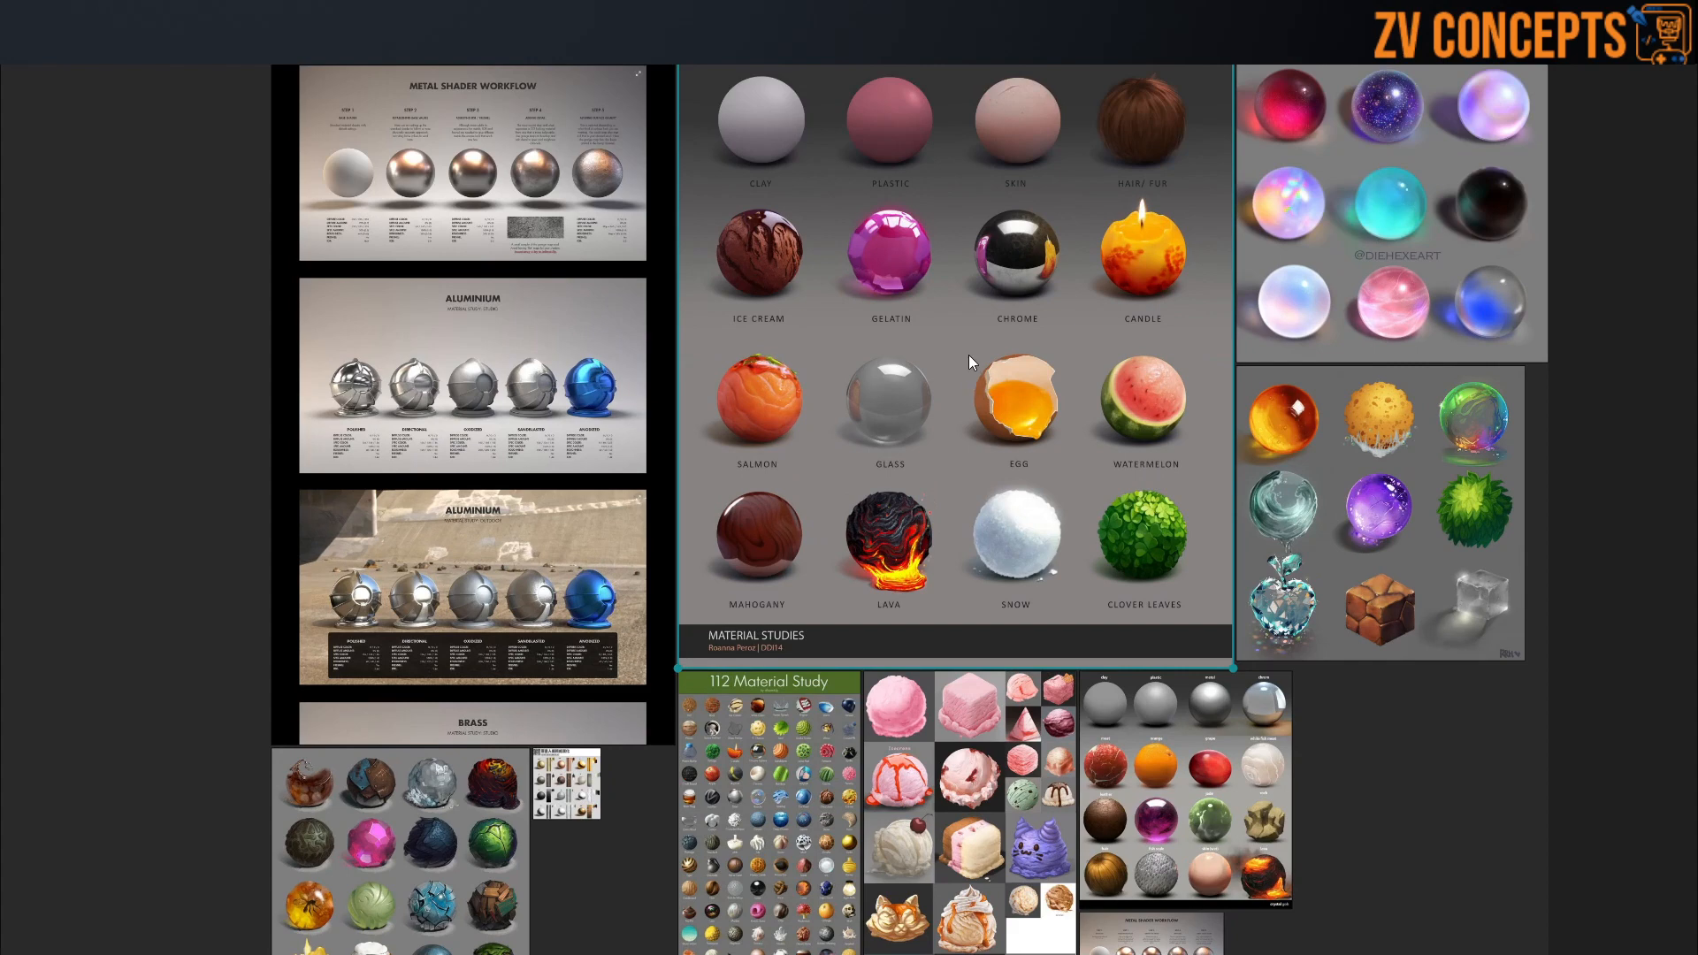
# Step: Return the reference board to a small floating window and launch Skype
pyautogui.hotkey('ctrl', 'f')
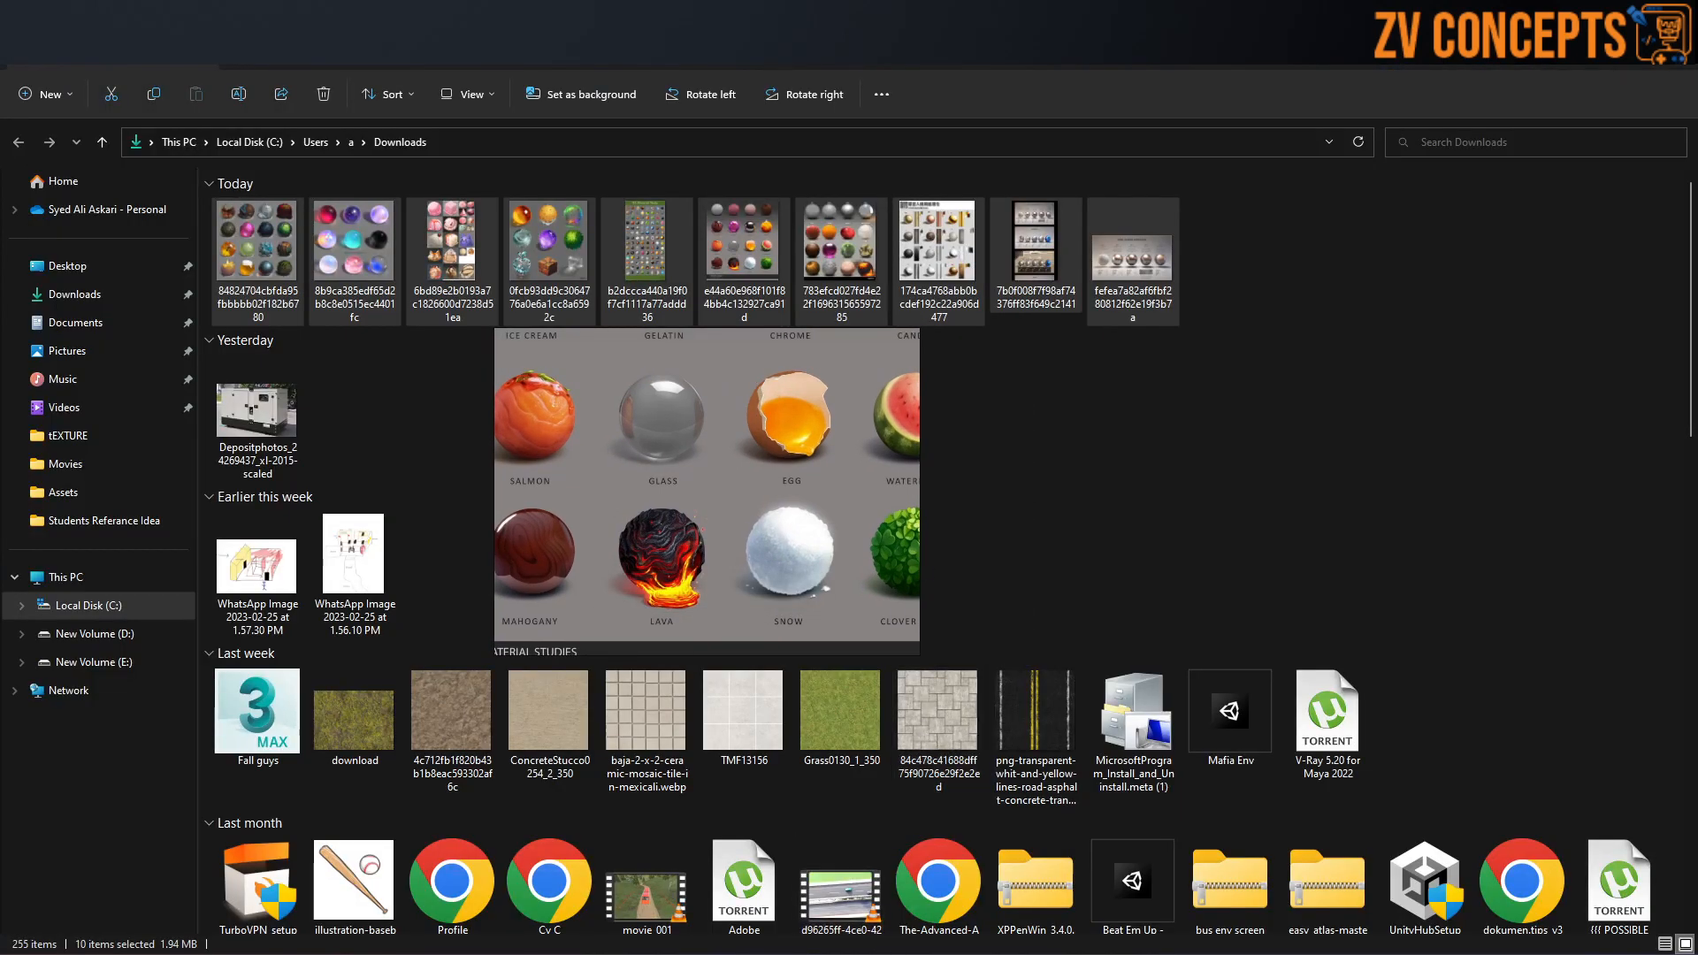
pyautogui.press('super')
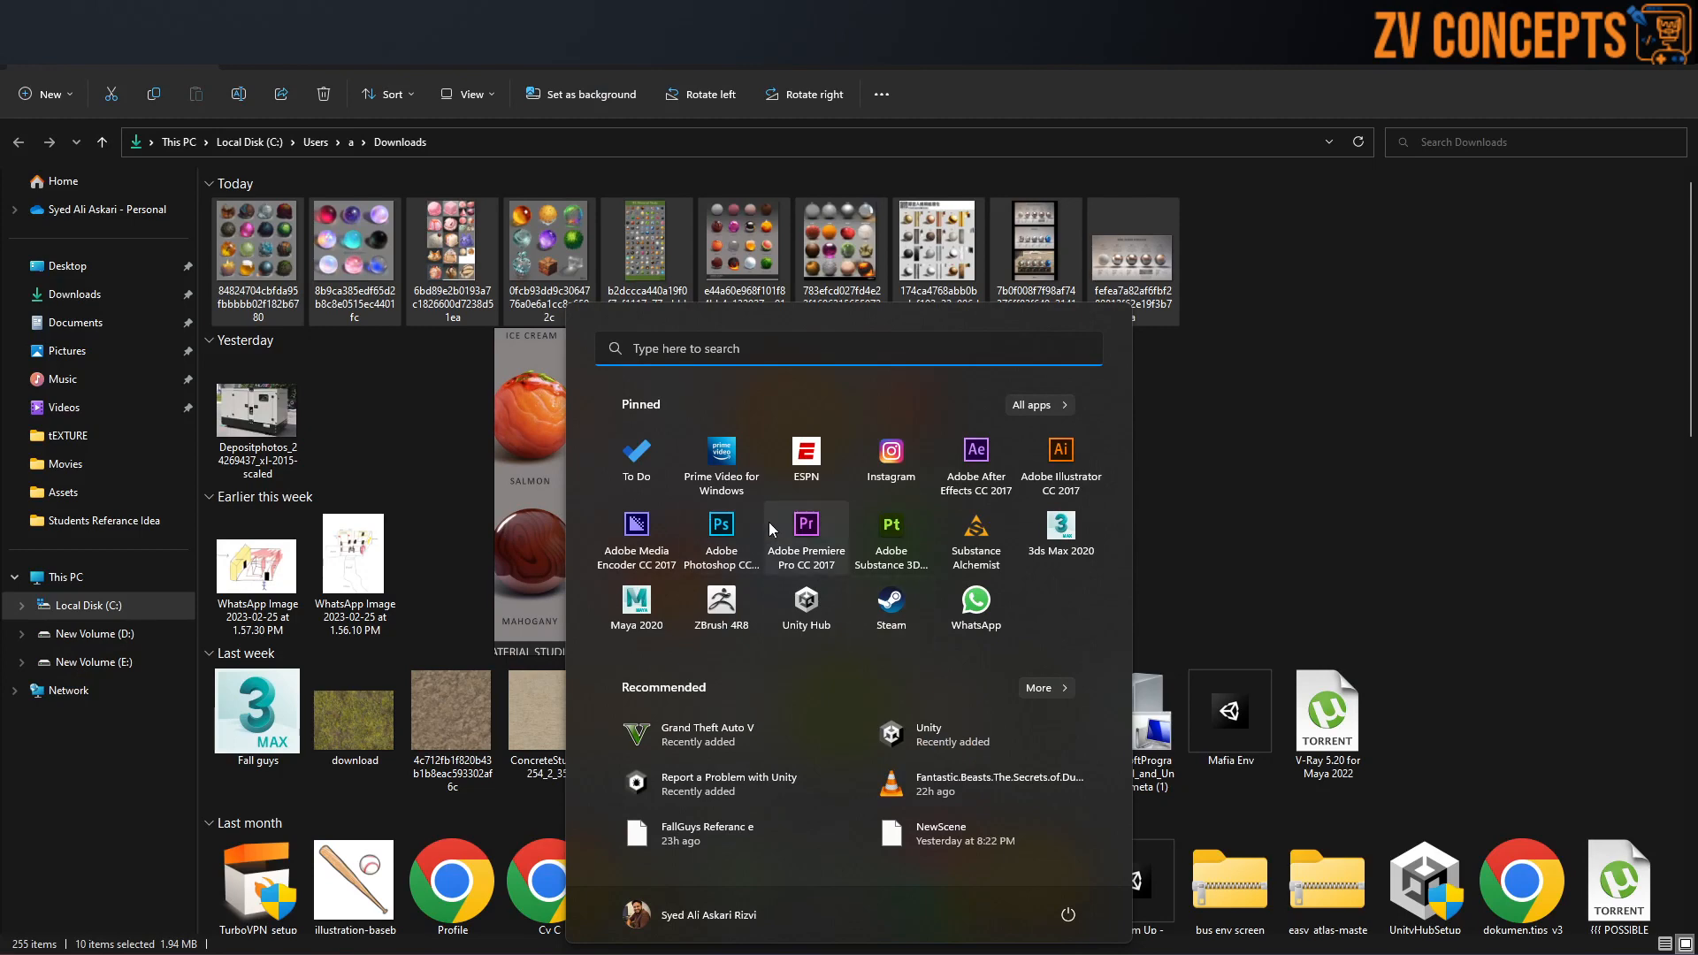
pyautogui.write('skype')
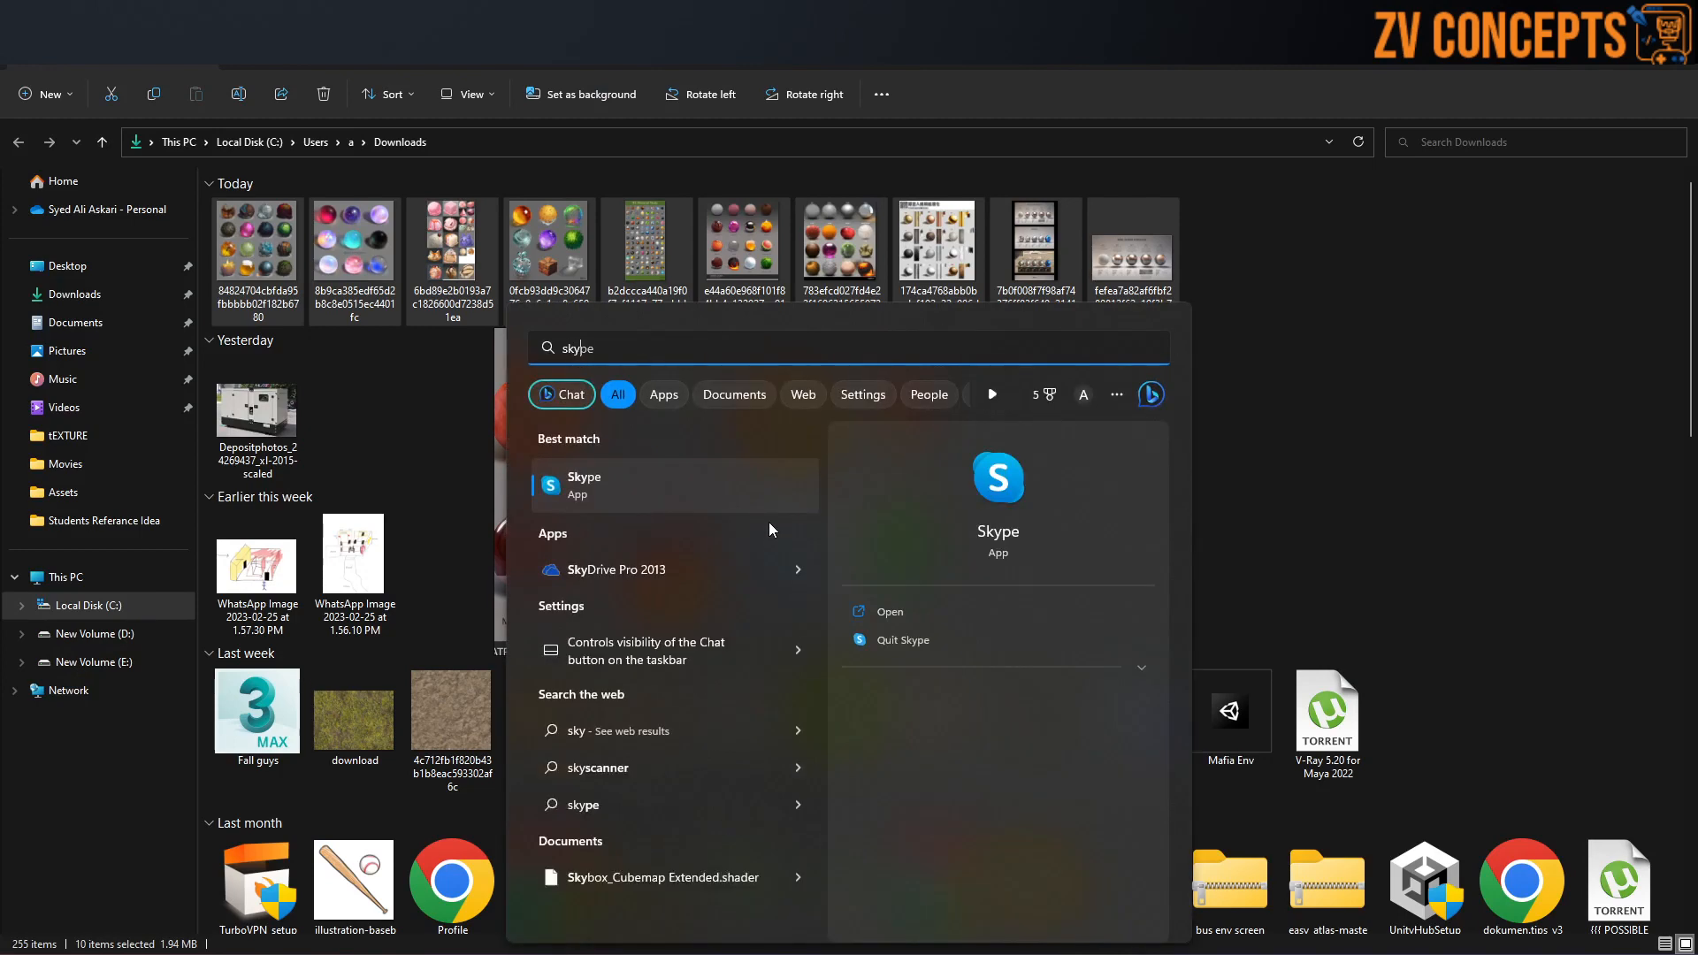
pyautogui.click(708, 503)
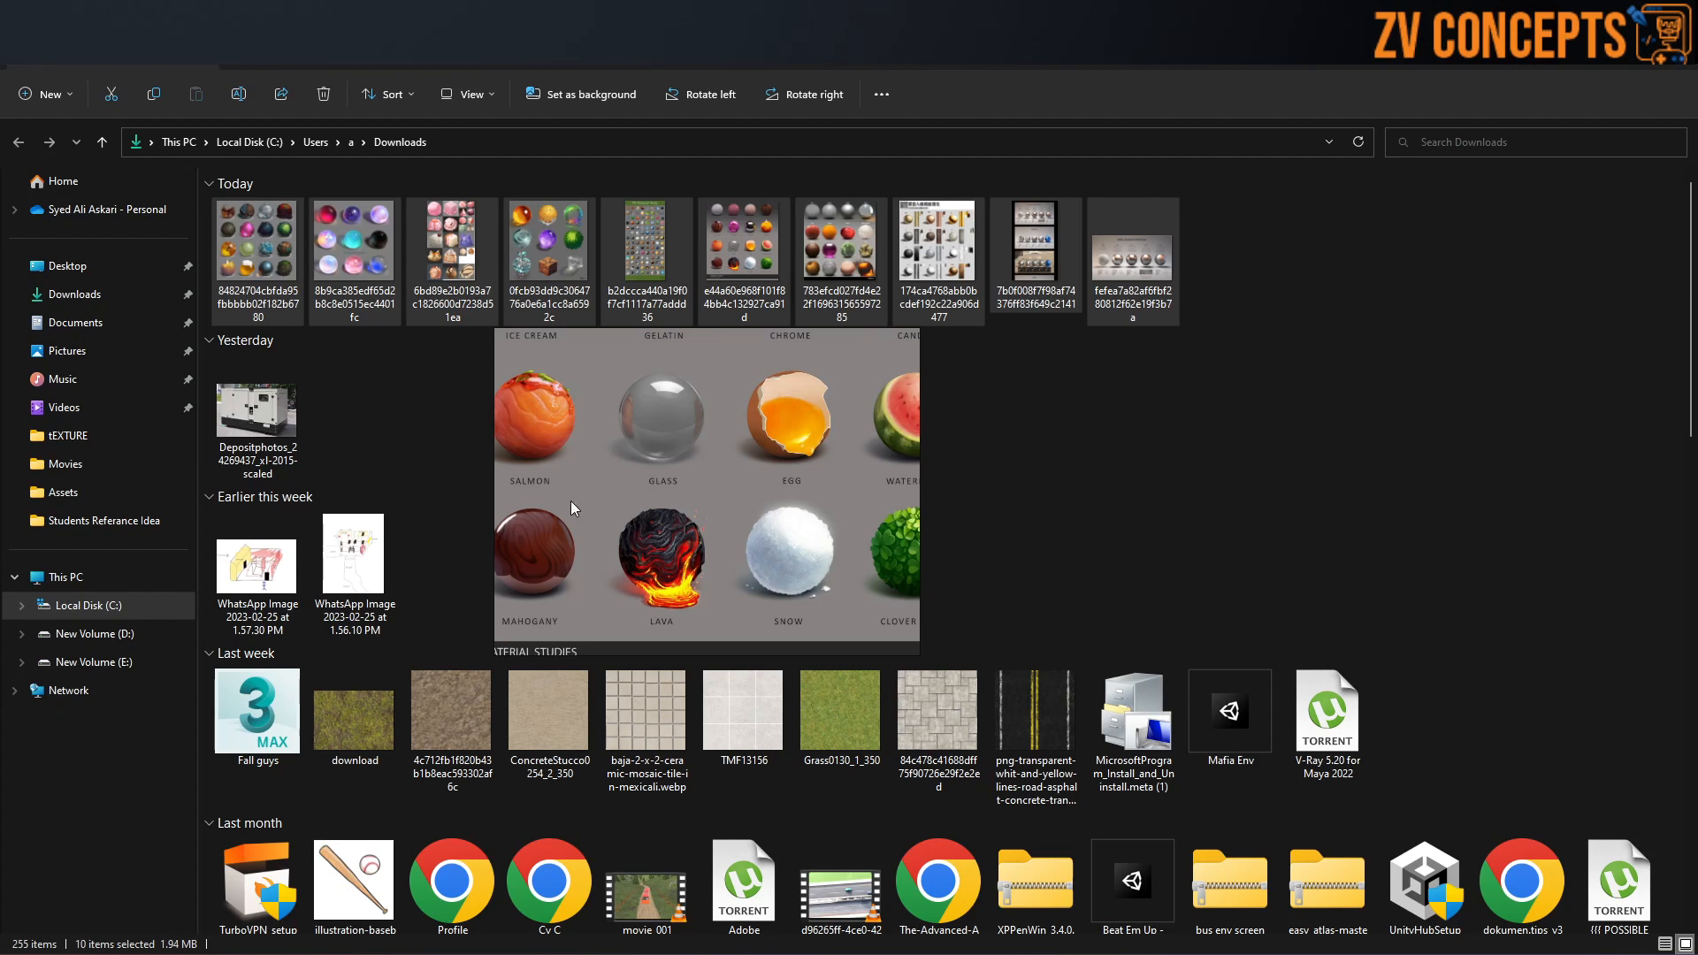
# Step: Switch to Chrome, open a new browser tab and move the floating reference window out of the way
pyautogui.moveTo(624, 417); pyautogui.dragTo(869, 499)
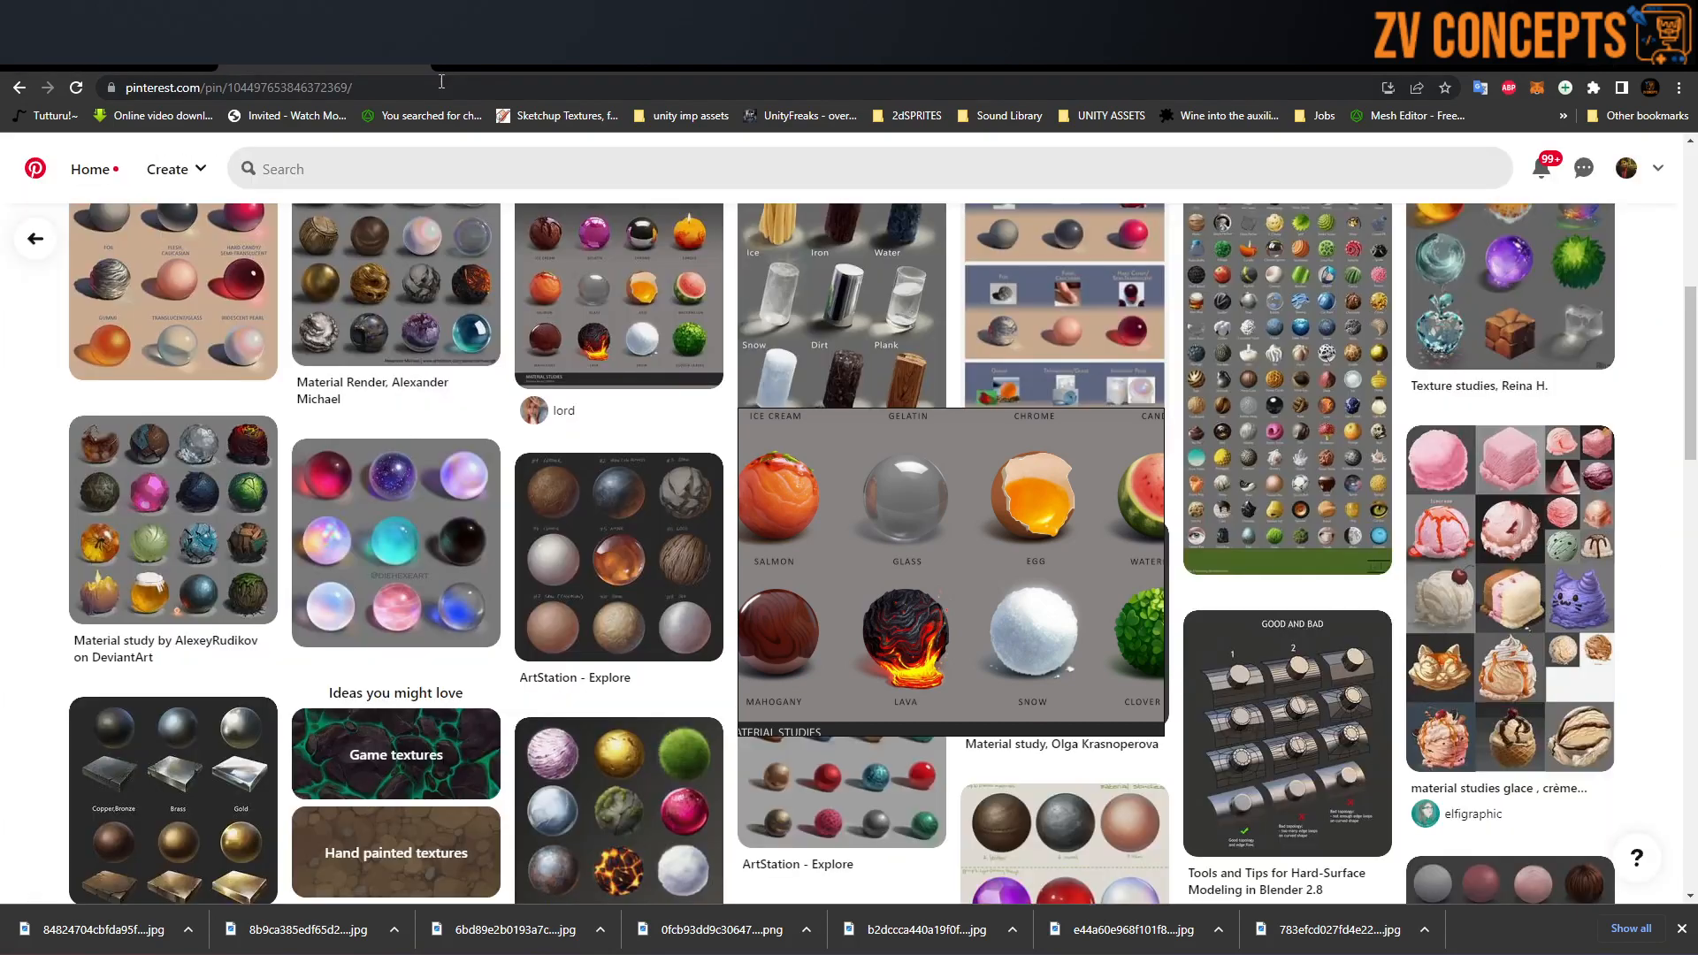
pyautogui.click(474, 92)
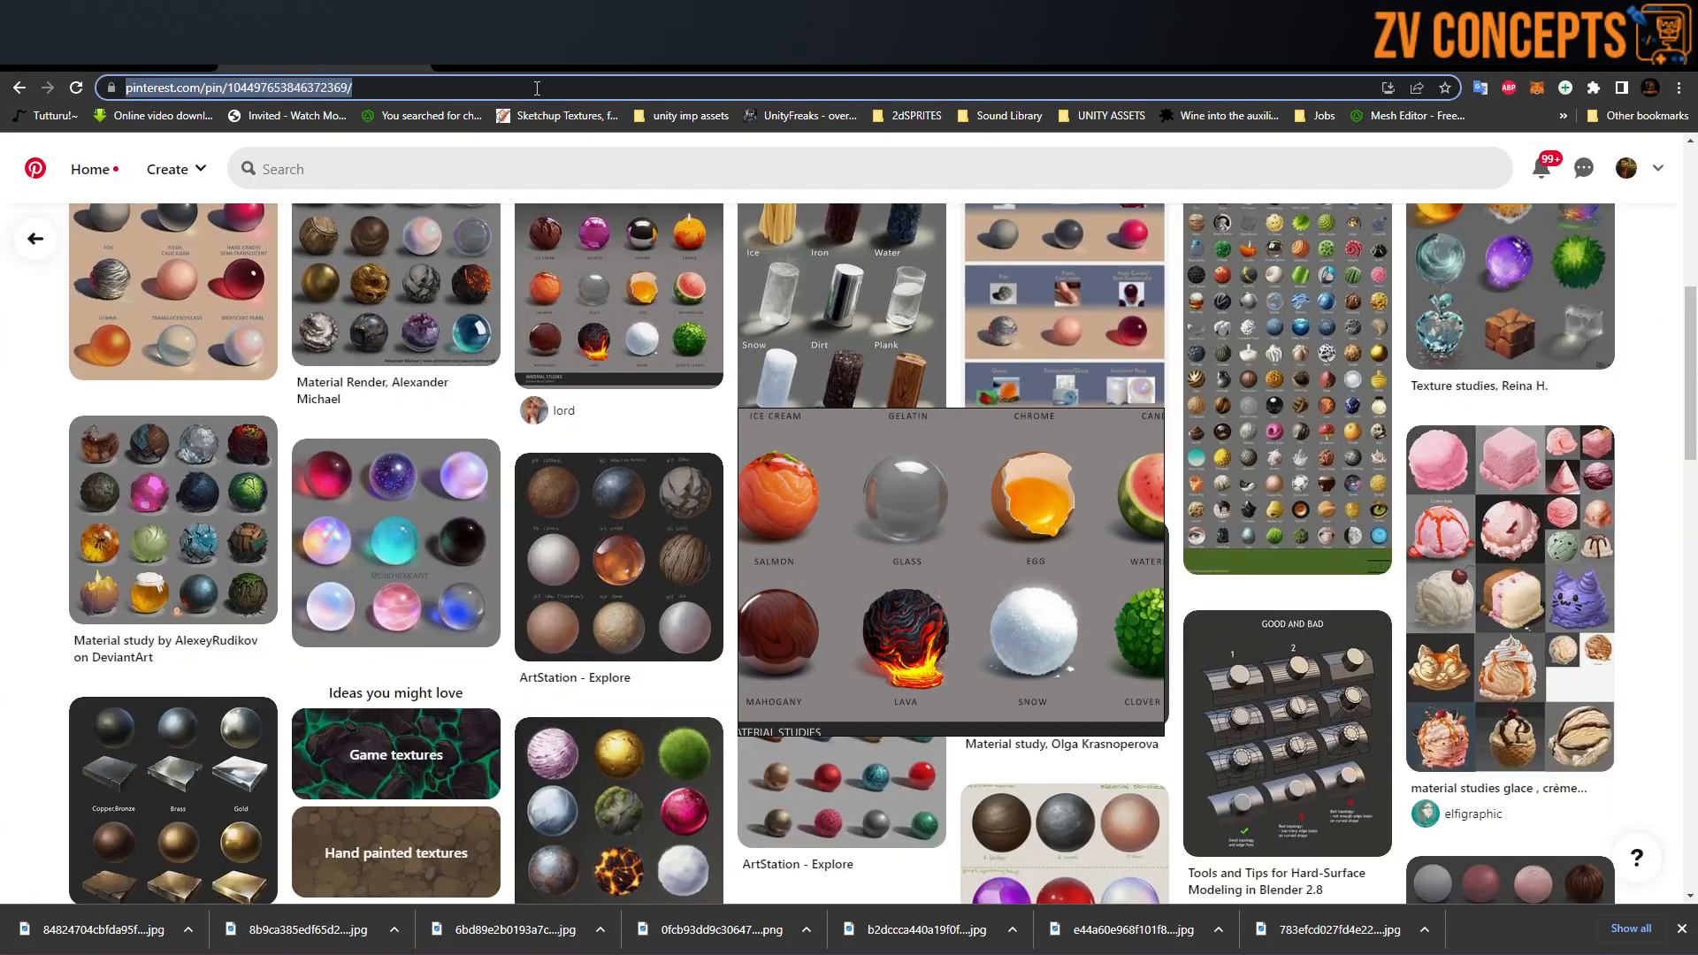
pyautogui.click(458, 50)
pyautogui.moveTo(966, 534); pyautogui.dragTo(0, 529)
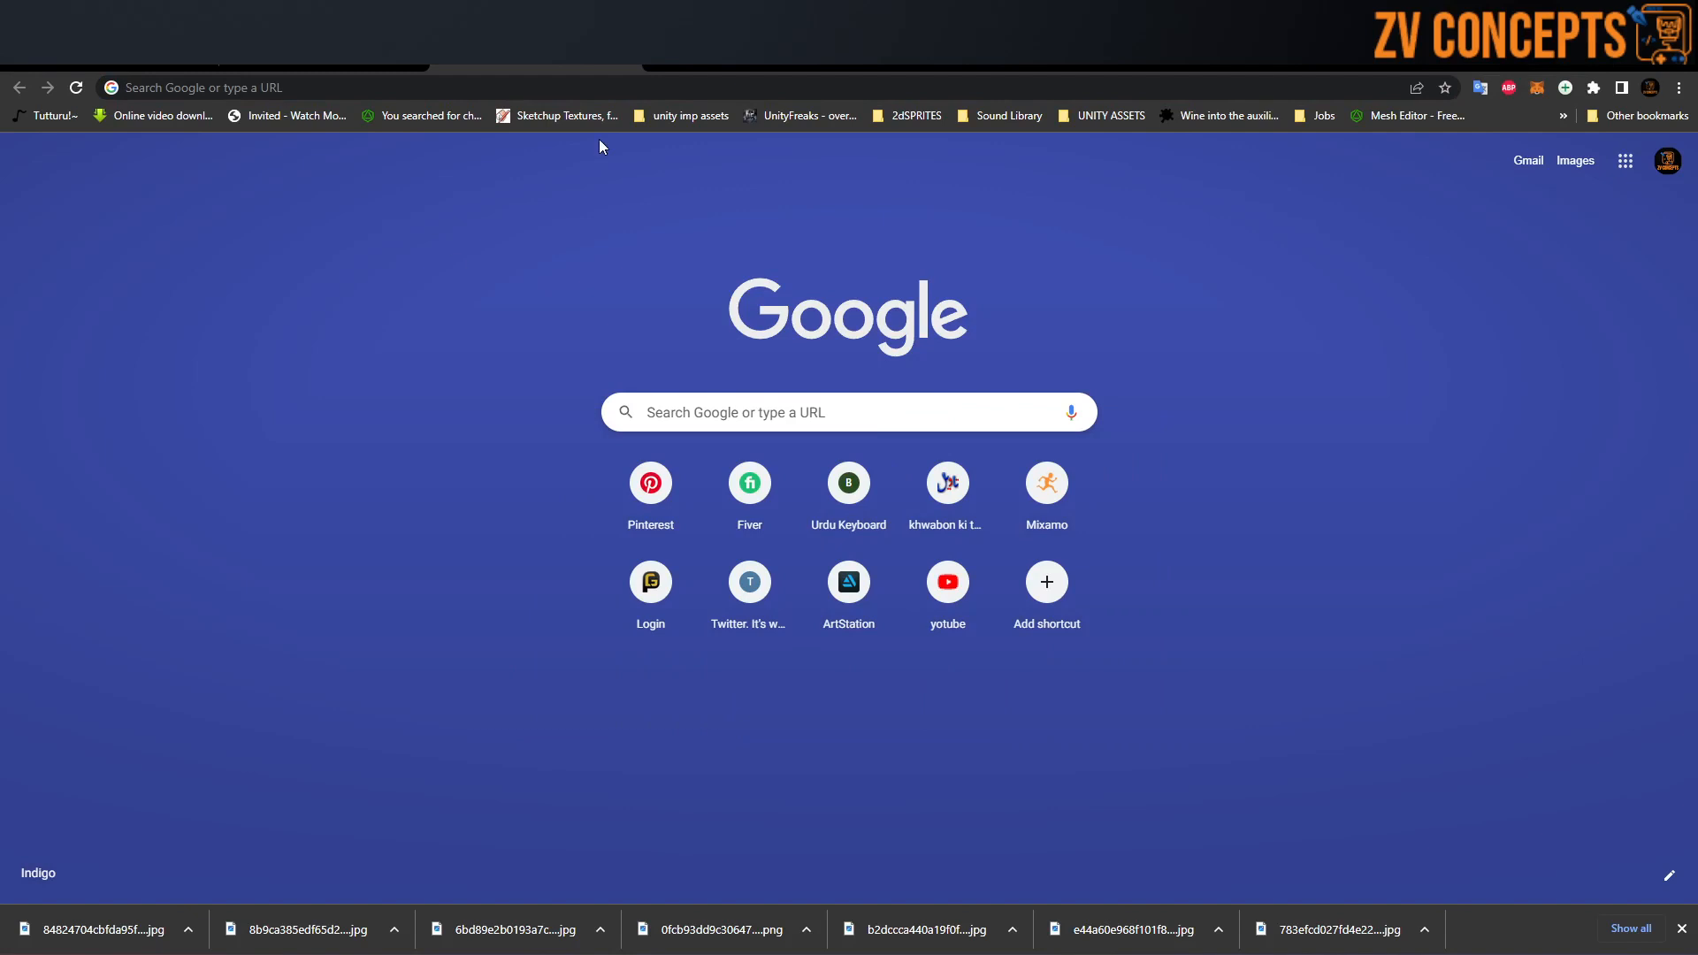
# Step: Open google.com and run an image search for "Wood texture"
pyautogui.click(578, 79)
pyautogui.write('google')
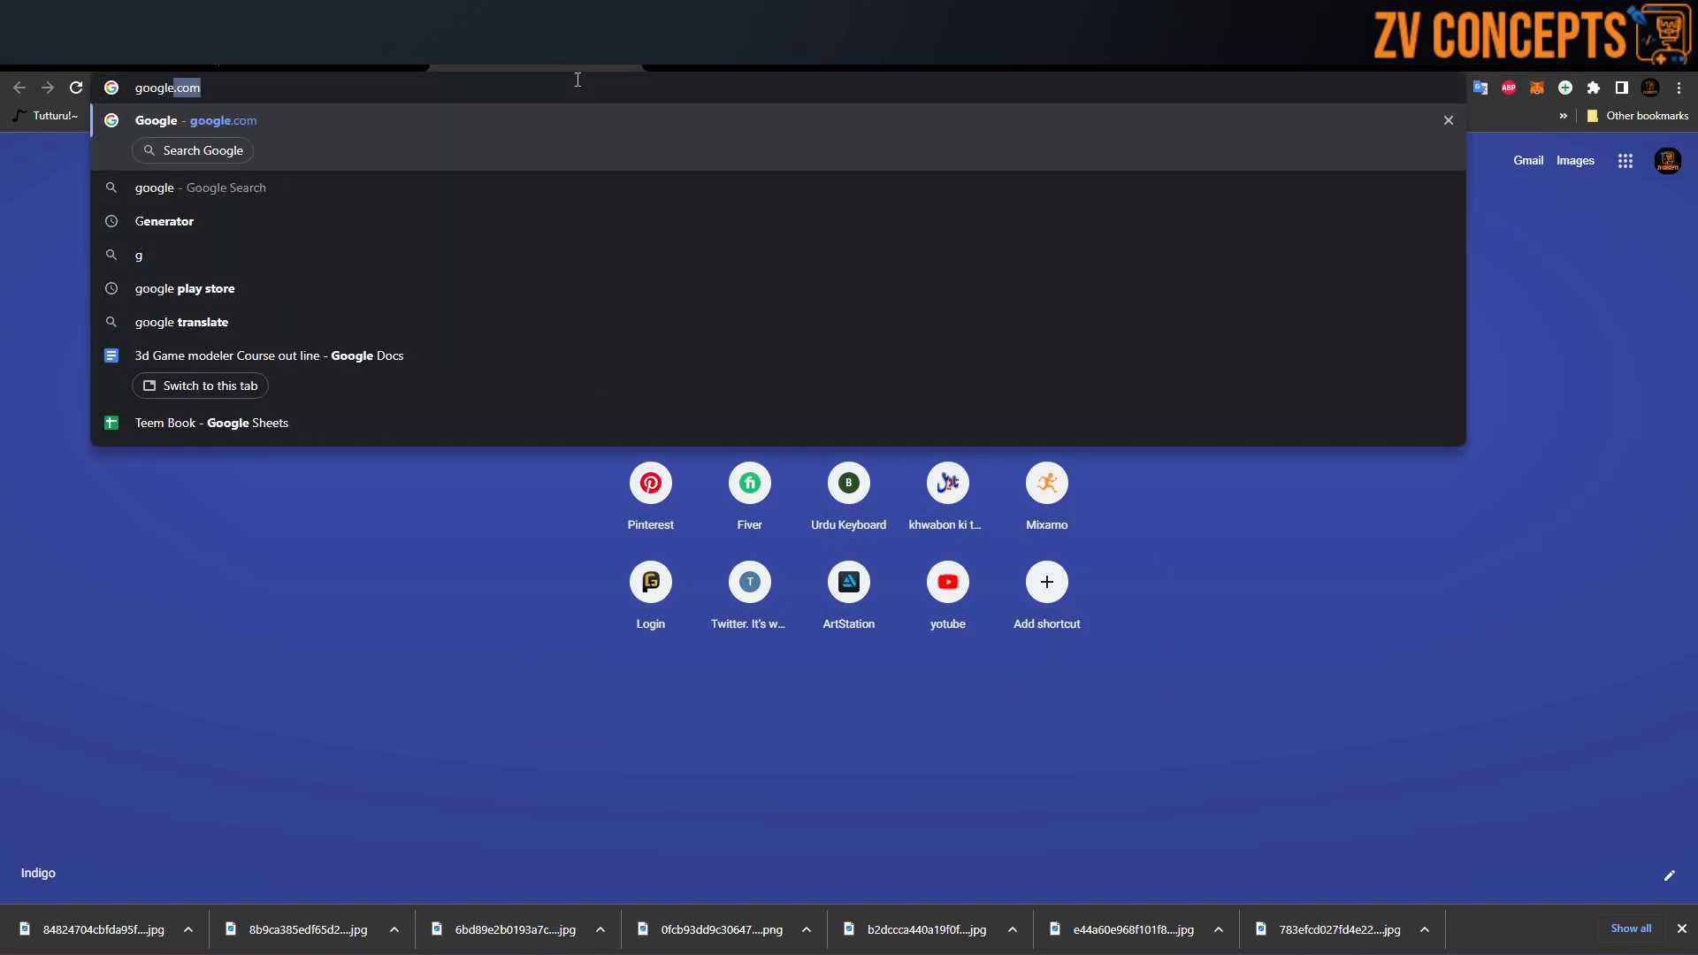
pyautogui.press('Return')
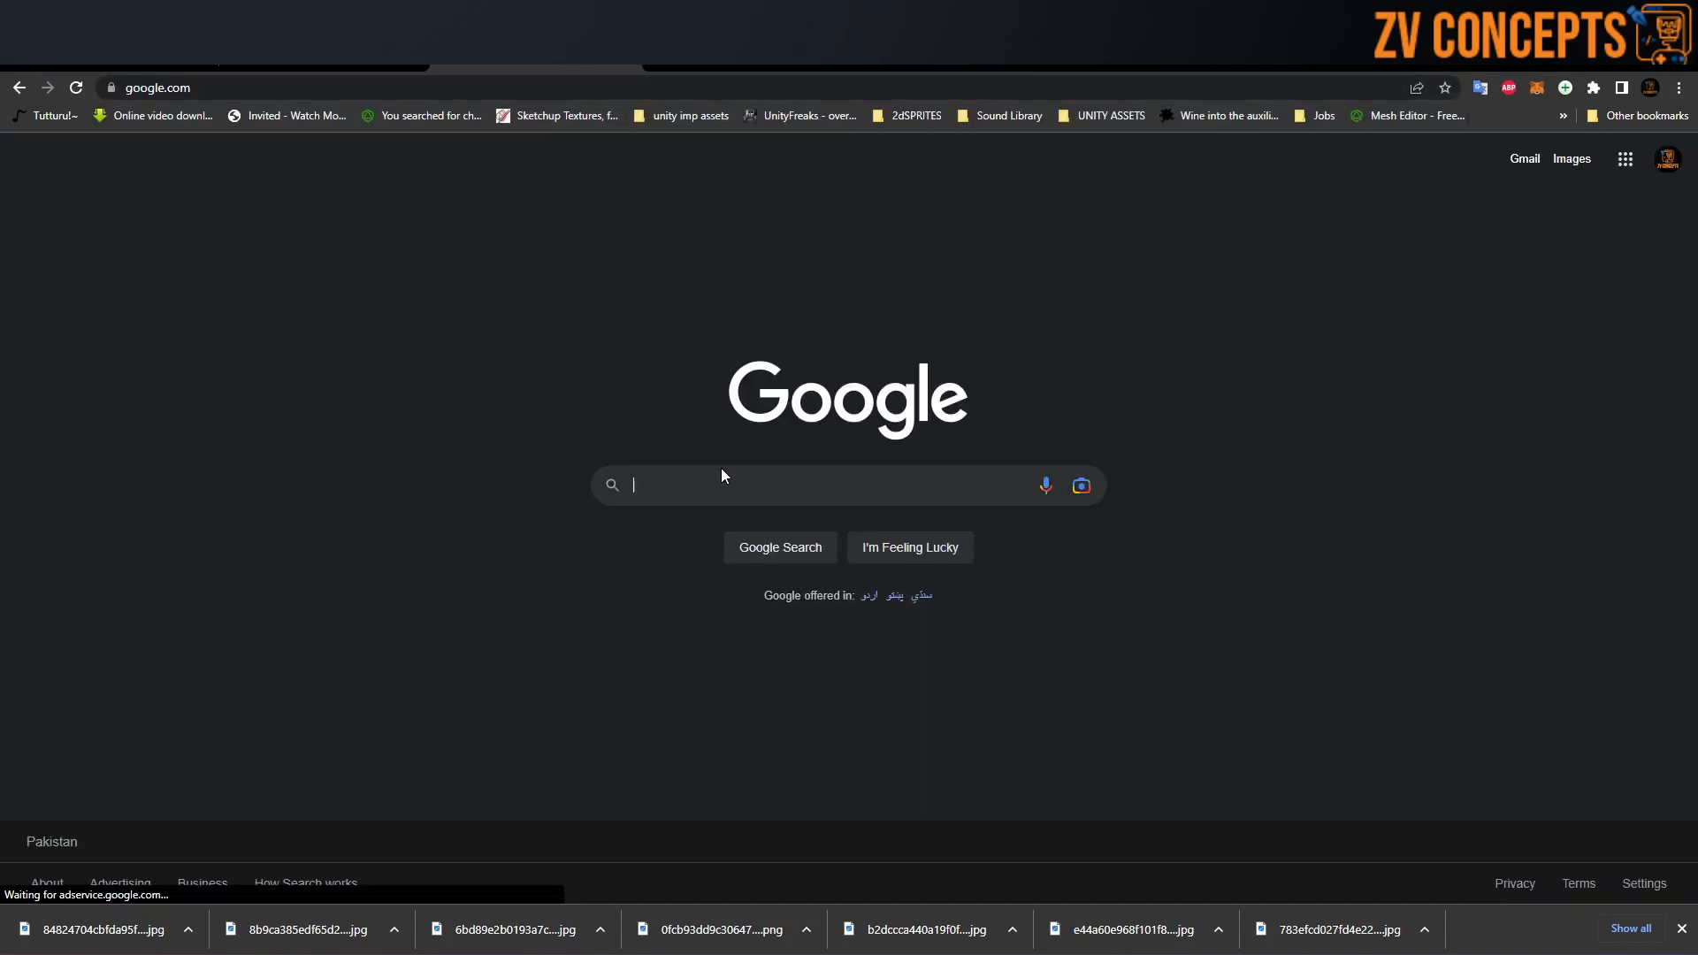
pyautogui.click(724, 472)
pyautogui.write('Wood texture')
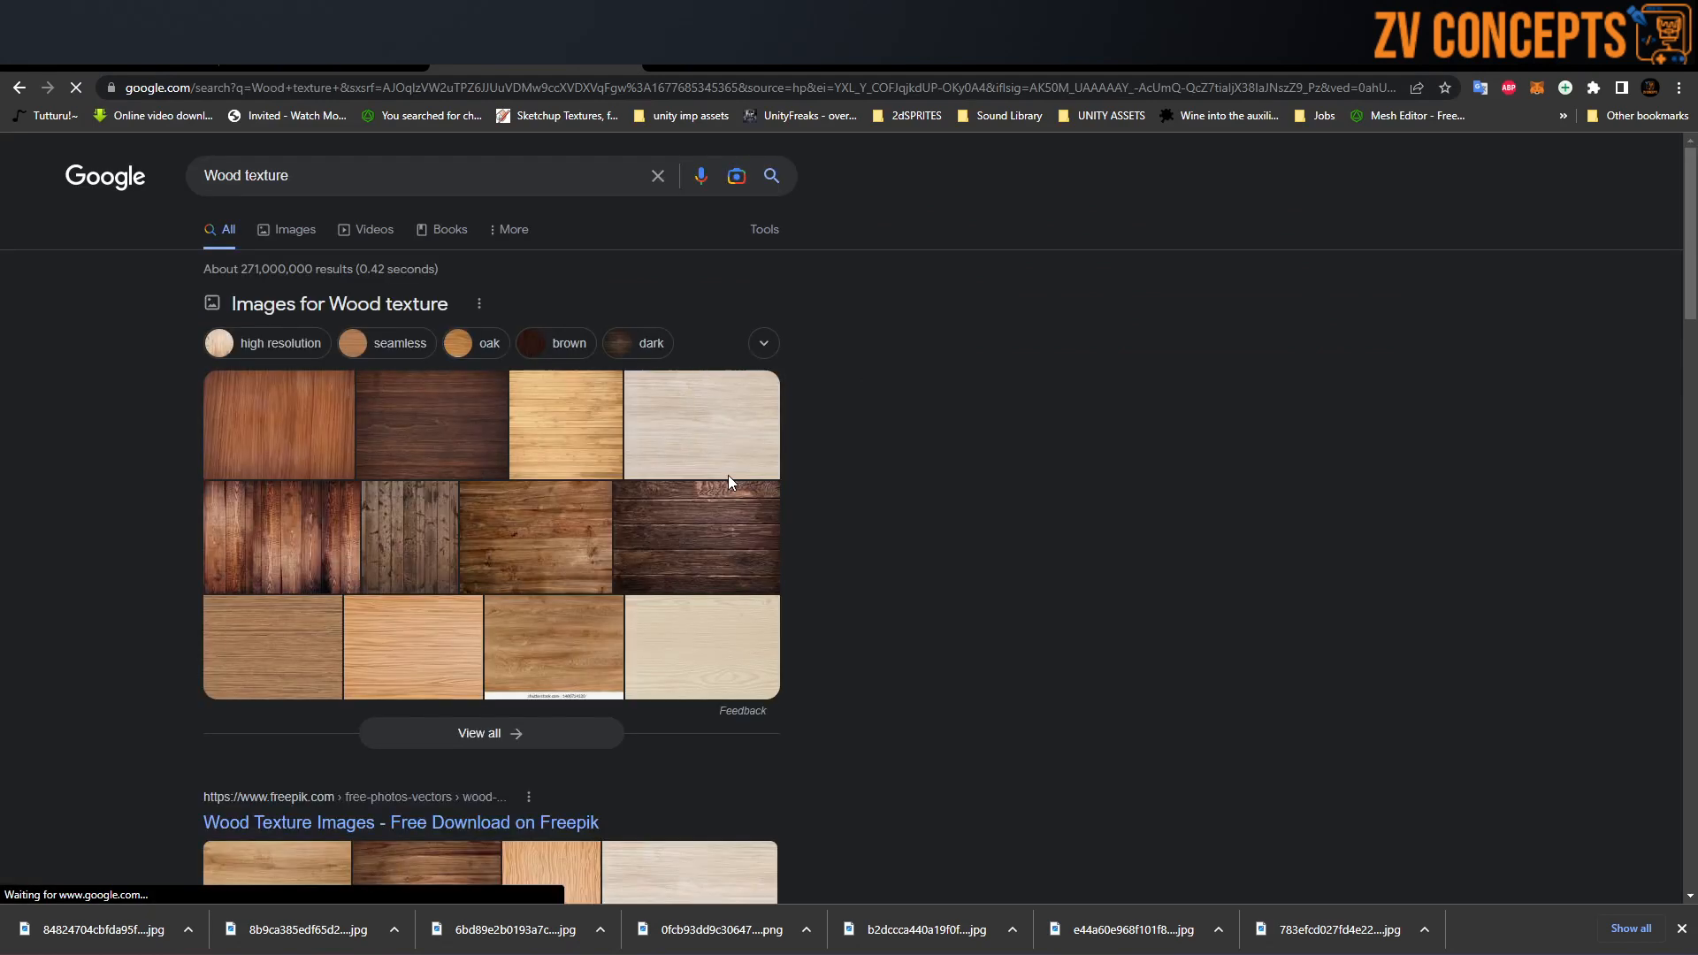
pyautogui.click(292, 231)
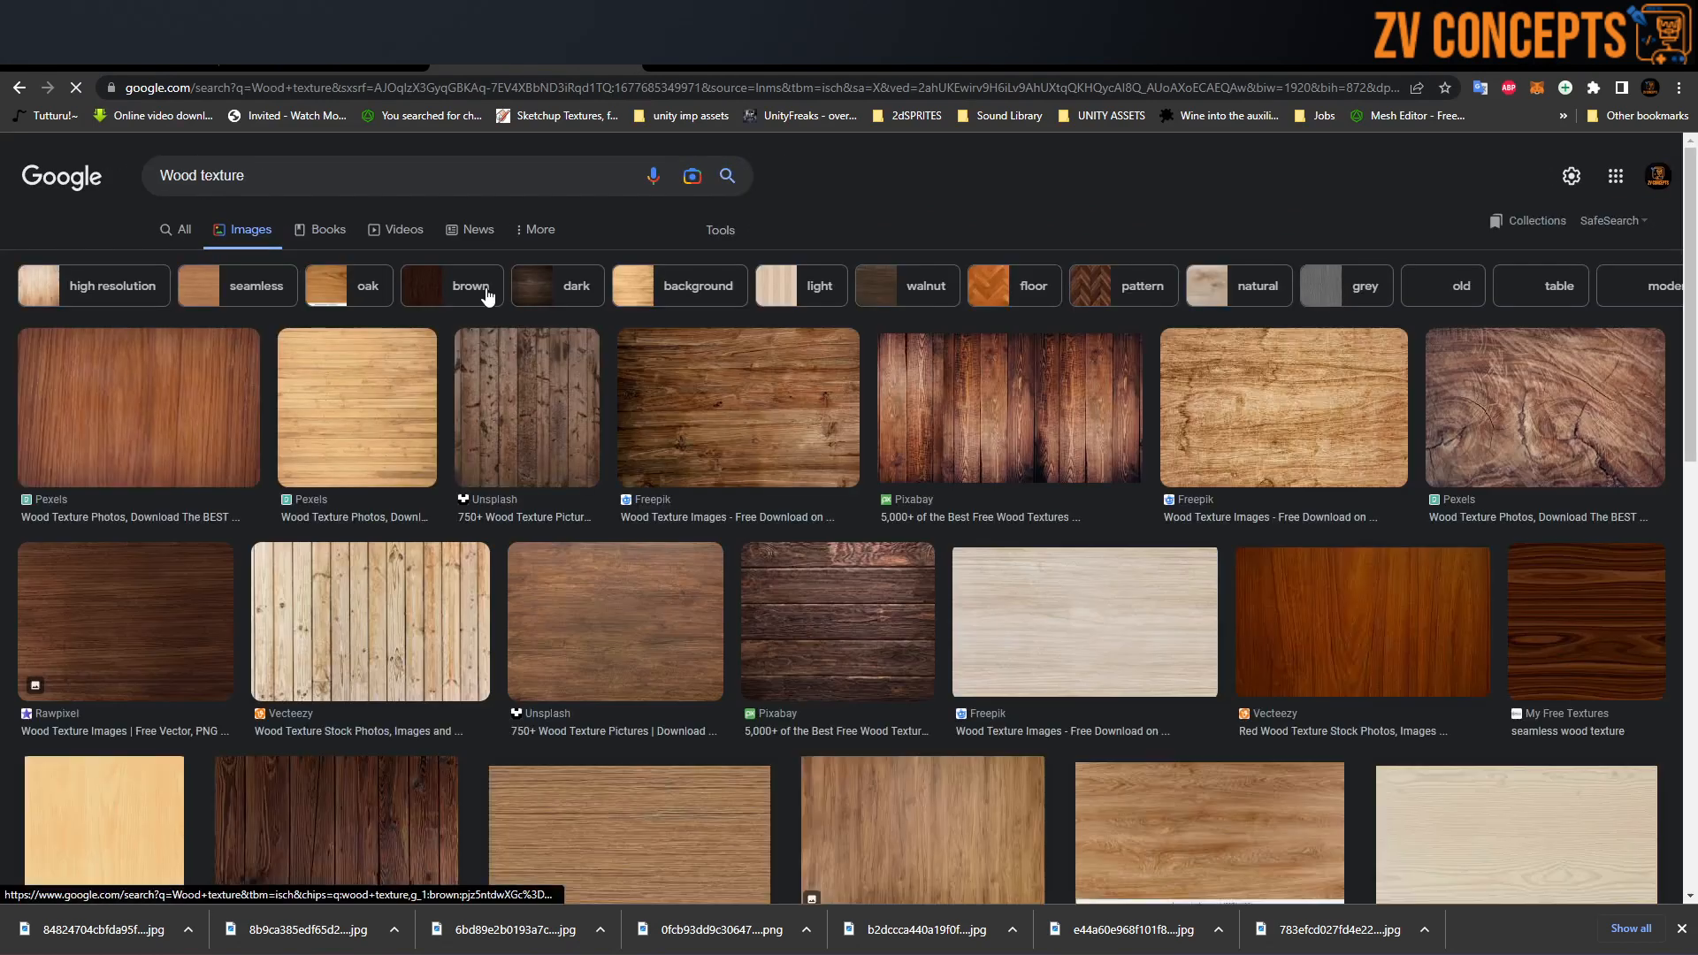
# Step: Browse the wood texture results and download the Pixabay image of dark reddish-brown vertical planks
pyautogui.scroll(-8, 1287, 415)
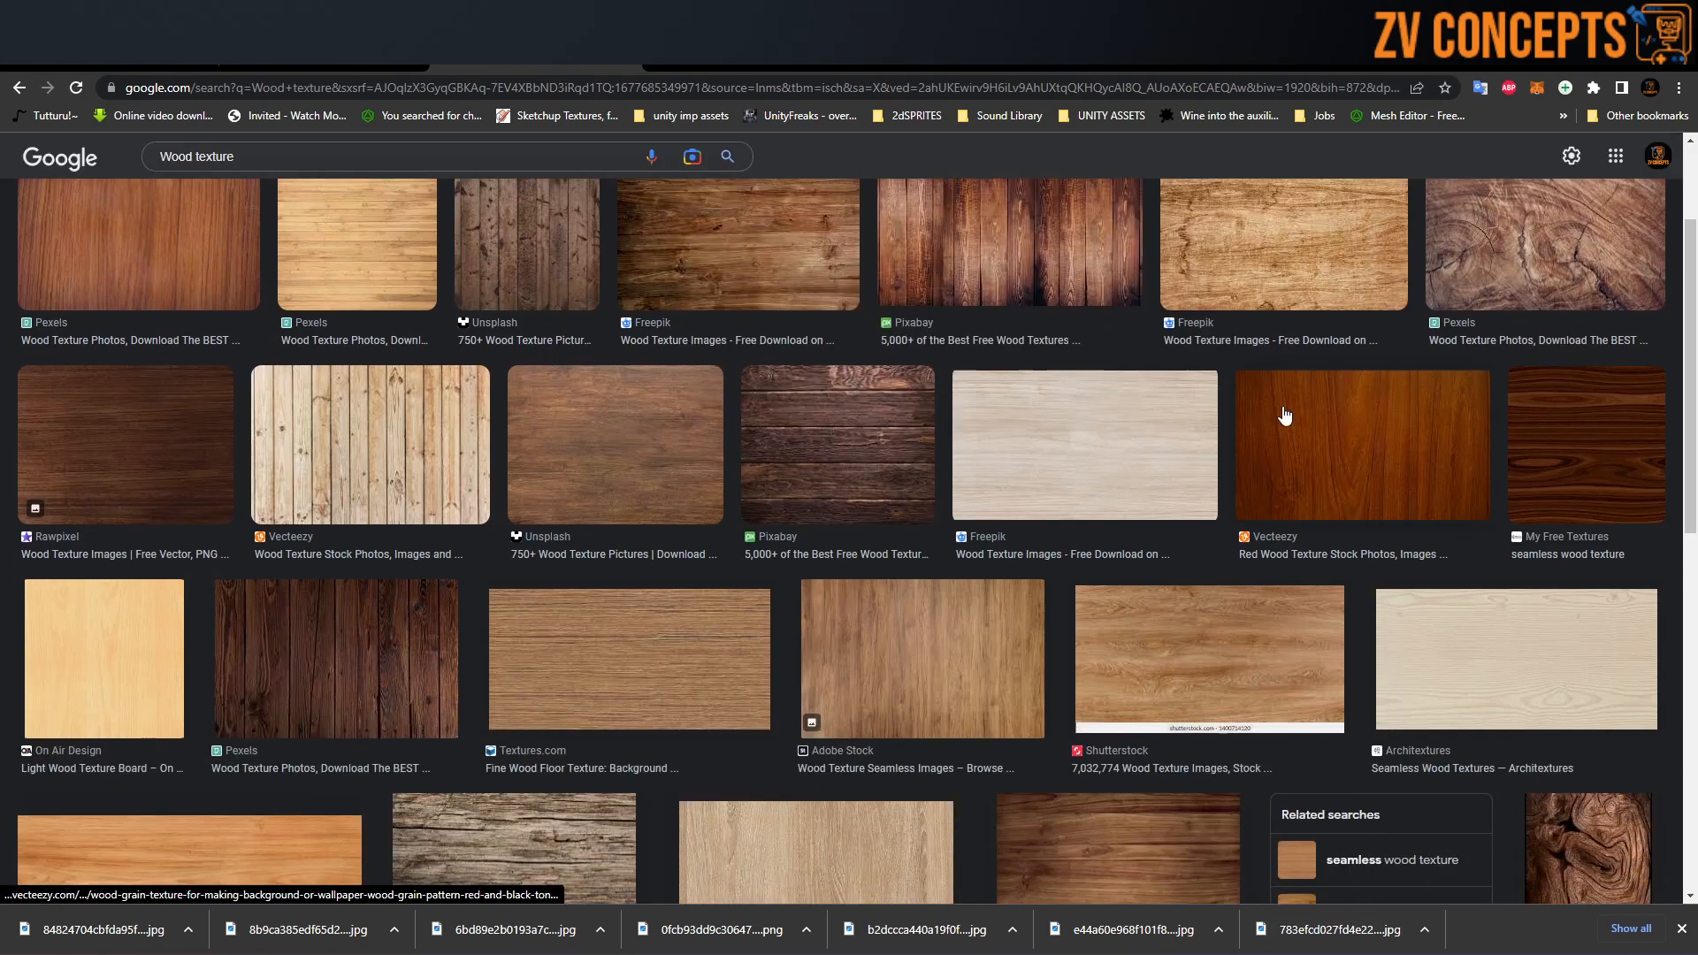
pyautogui.scroll(7, 494, 428)
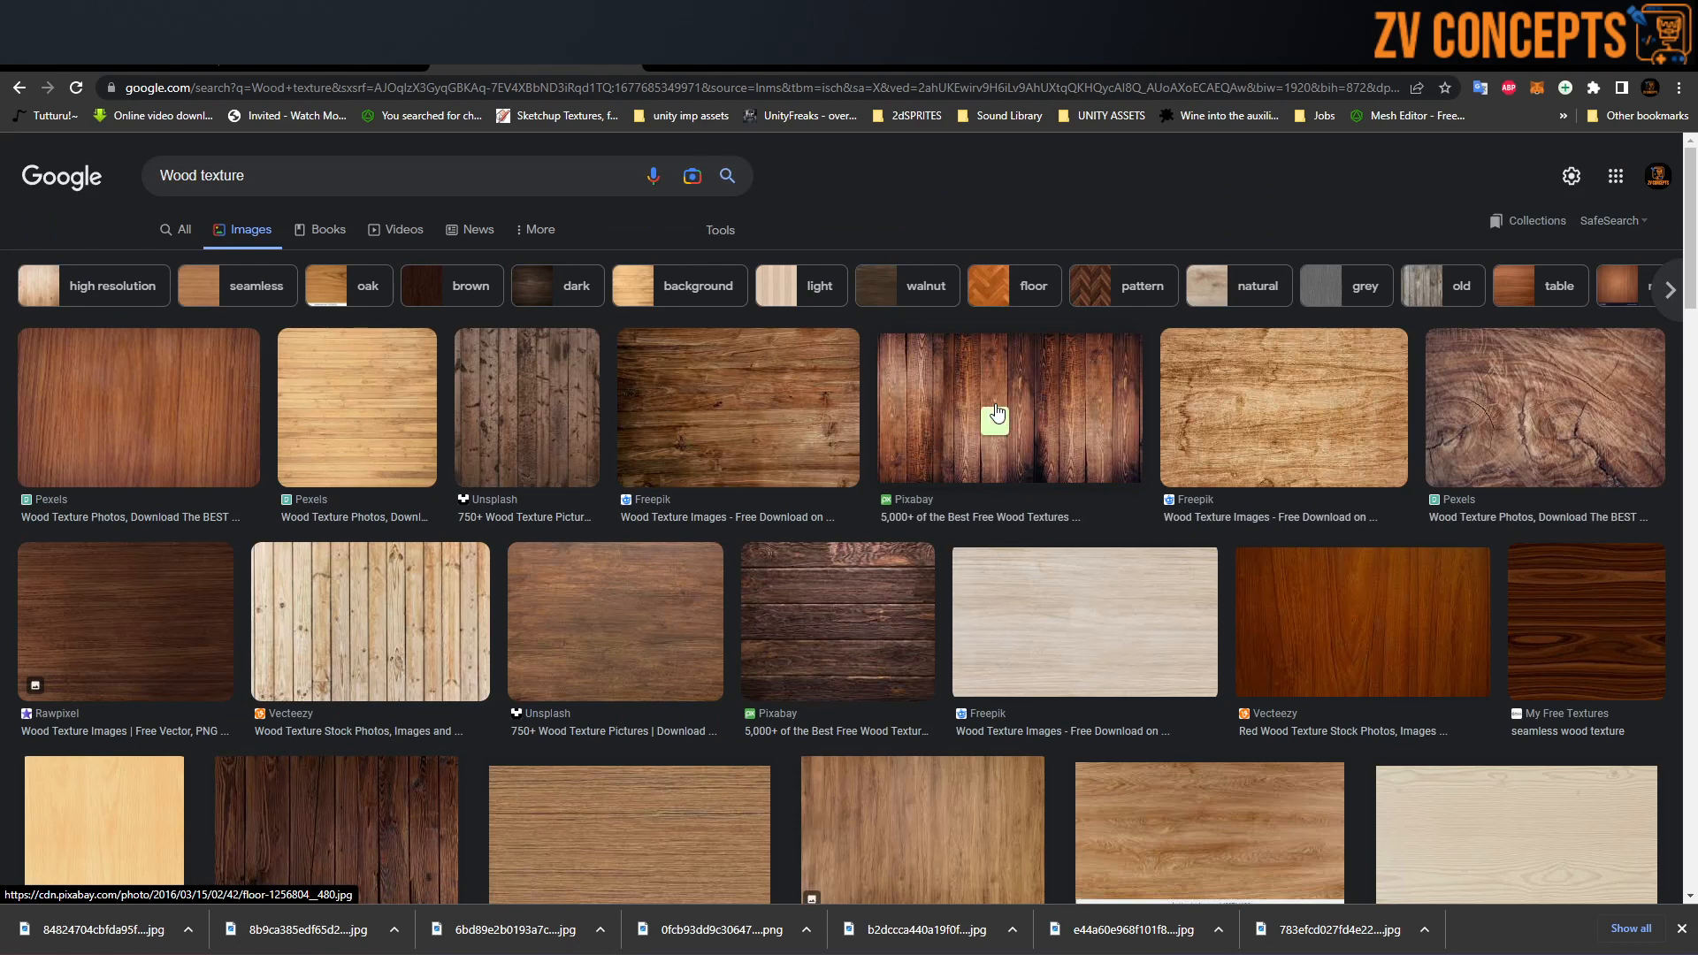
pyautogui.moveTo(996, 413)
pyautogui.press('s')
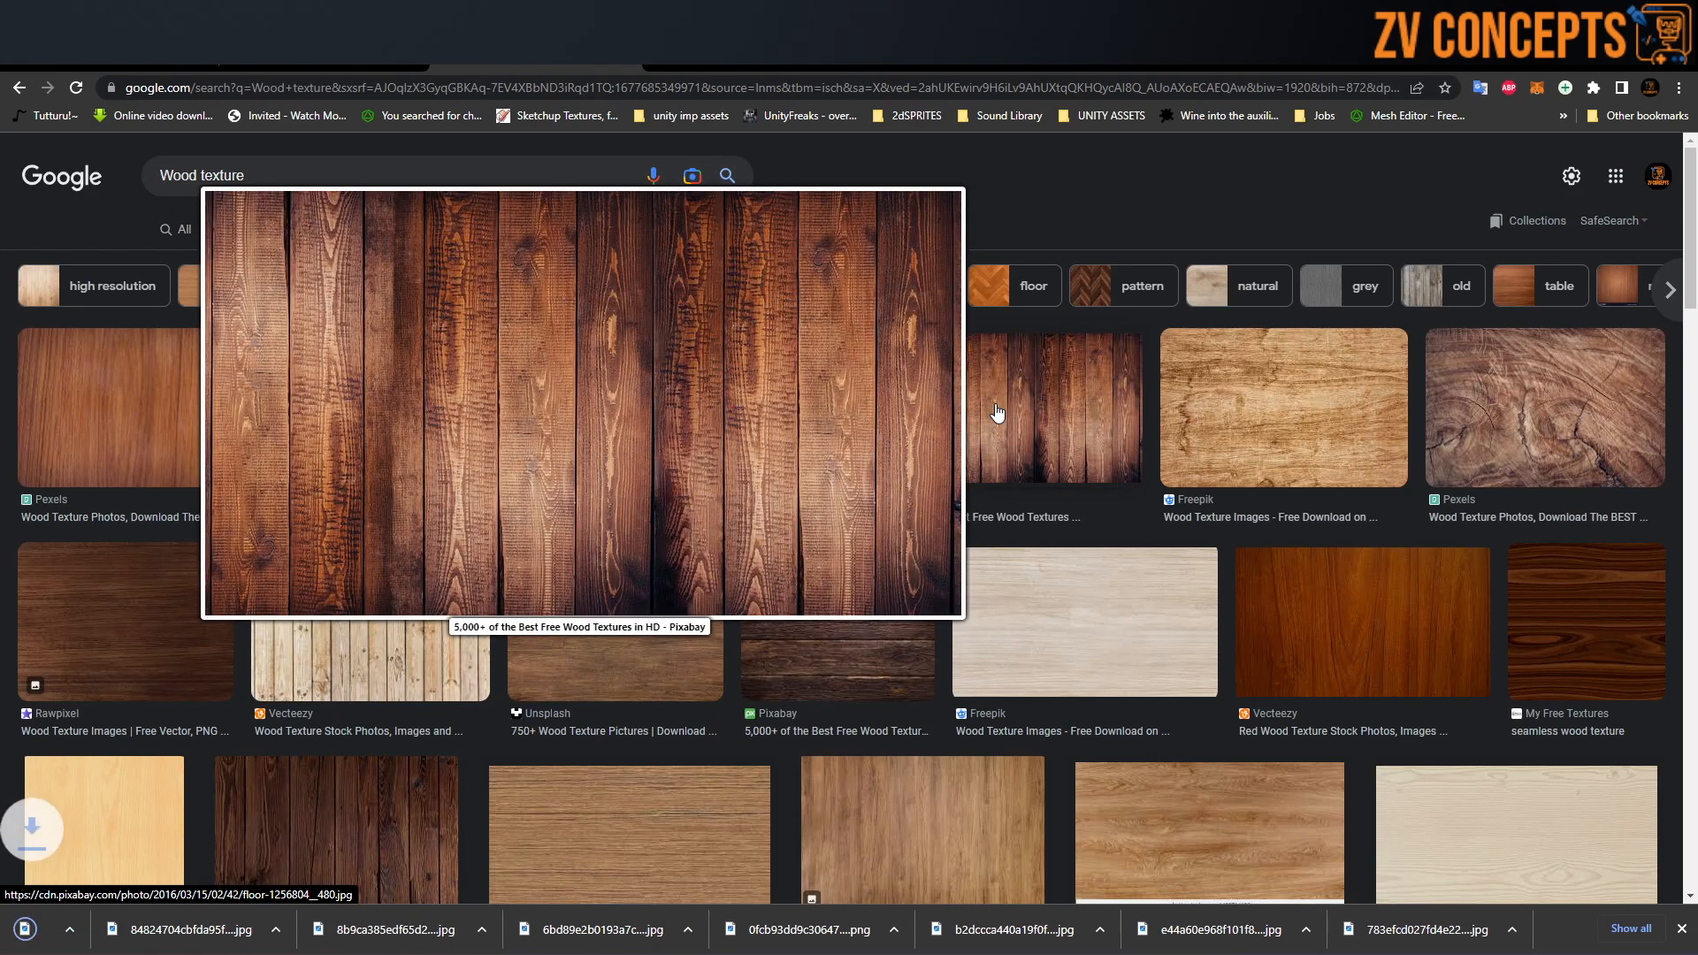
# Step: Show the downloaded floor-1256804__480 image in its folder and copy the Downloads folder's path
pyautogui.click(188, 929)
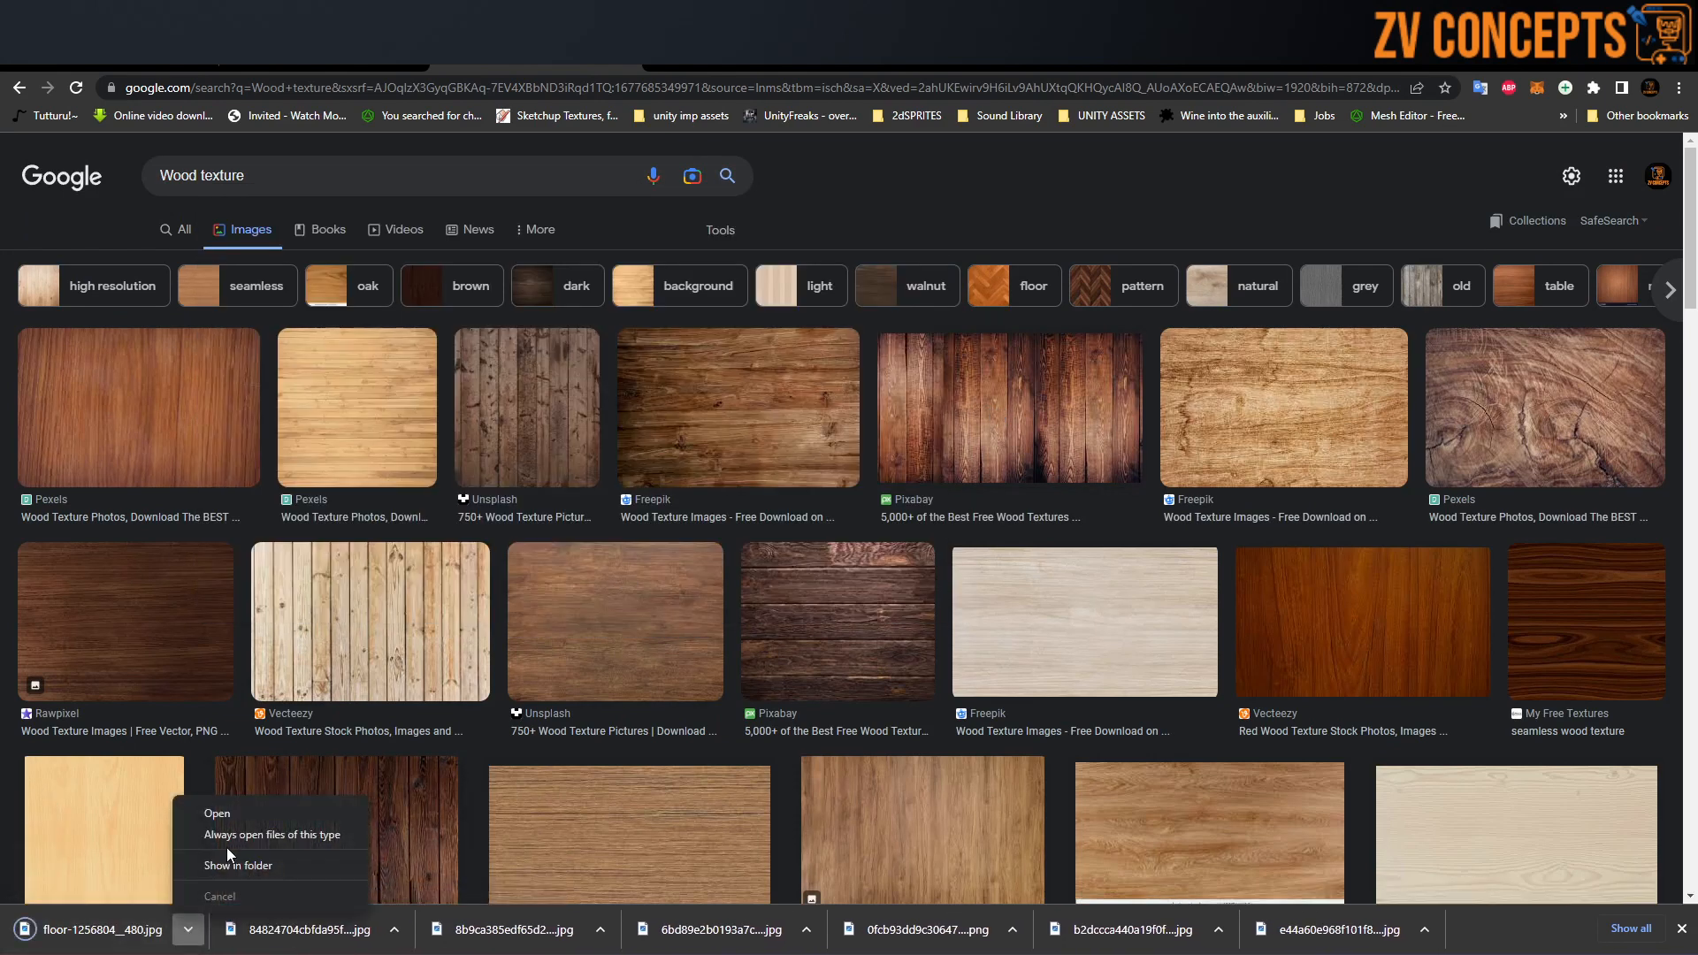
pyautogui.click(225, 863)
pyautogui.click(808, 241)
pyautogui.rightClick(808, 241)
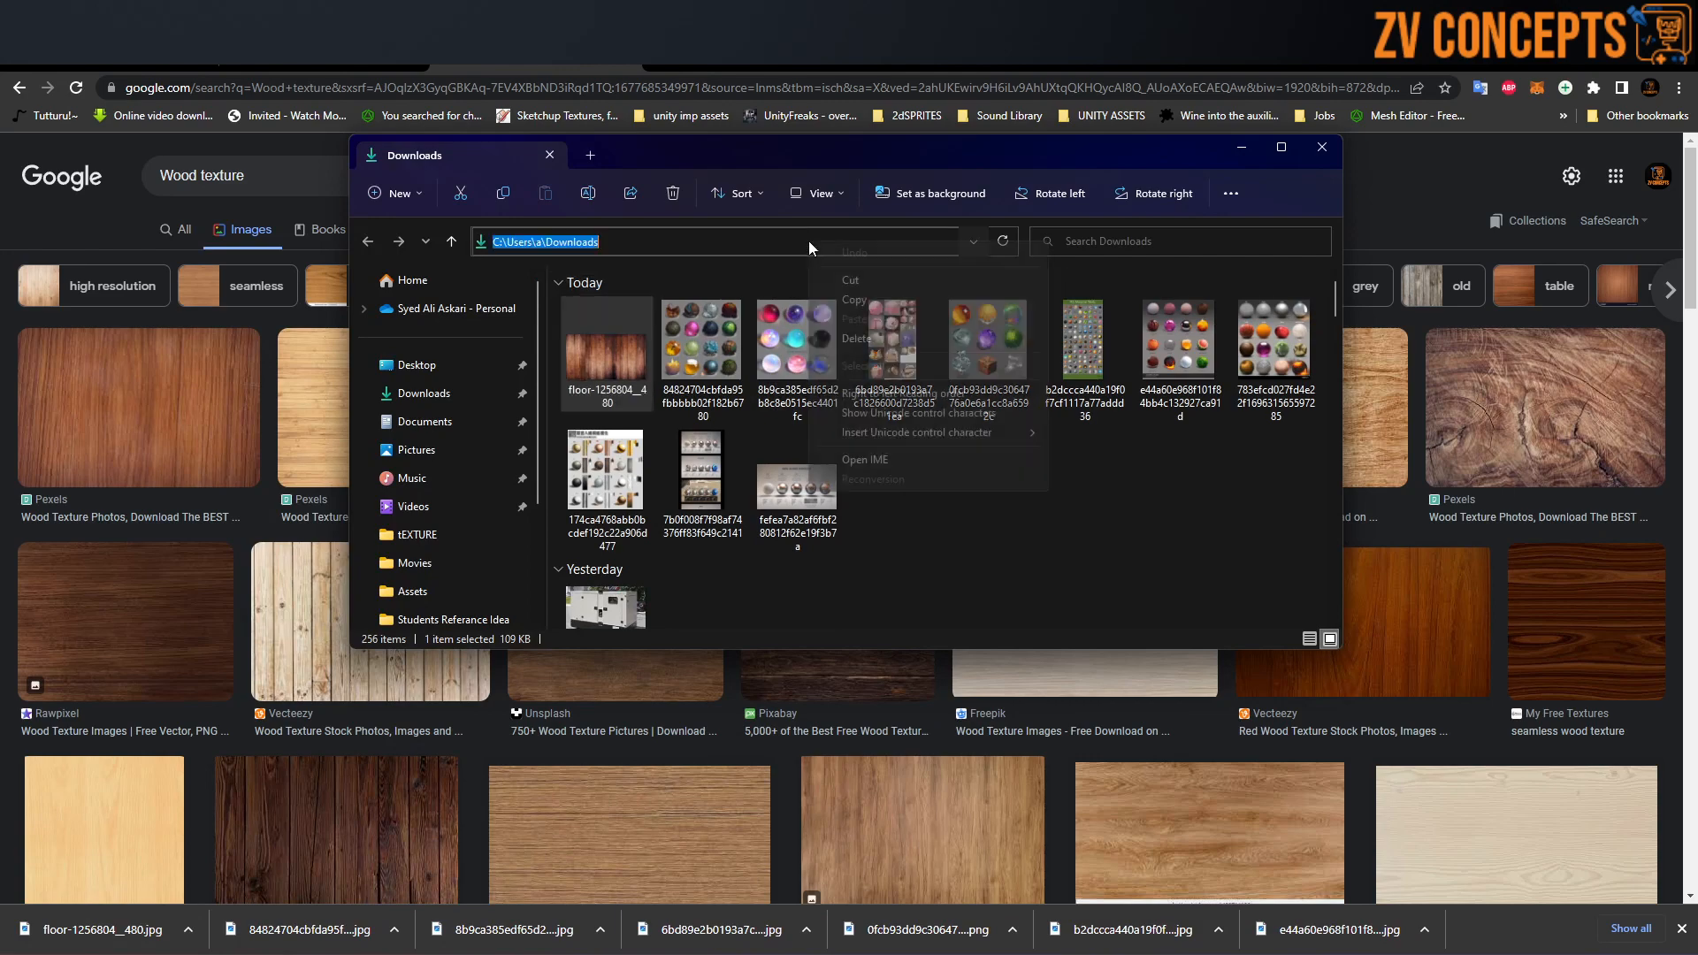
pyautogui.click(859, 303)
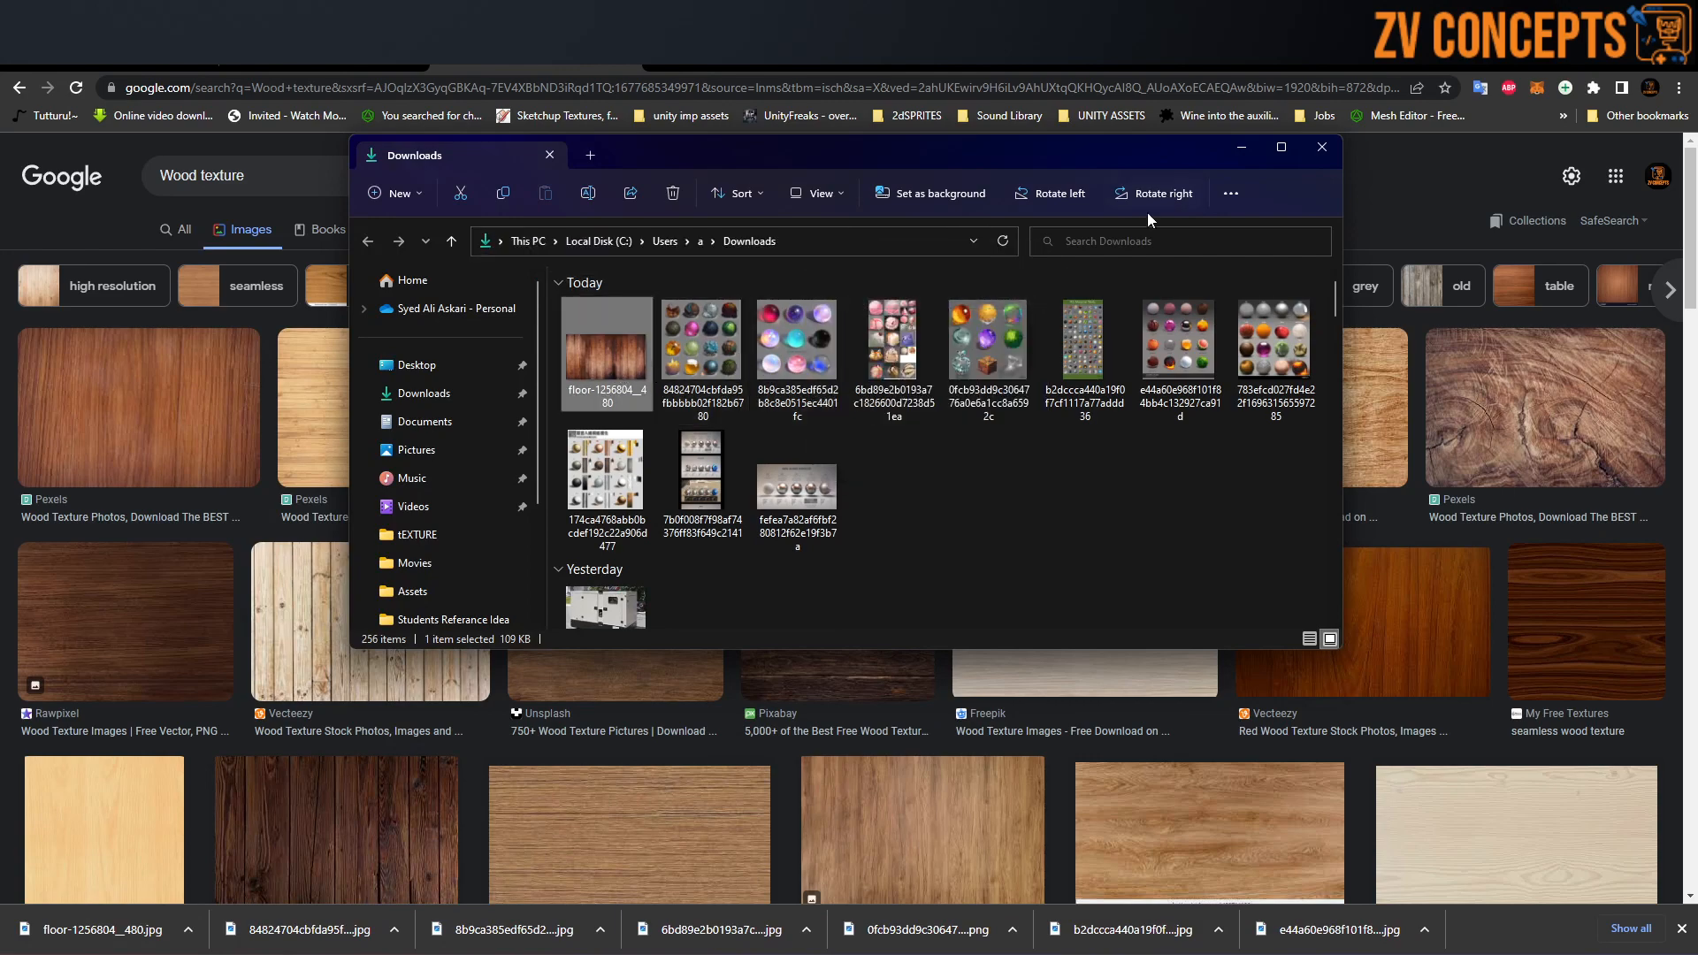
# Step: Switch to 3ds Max and create a box about 0.29 m long, 0.29 m wide and 0.27 m high near the grid's centre
pyautogui.click(1242, 148)
pyautogui.click(1596, 56)
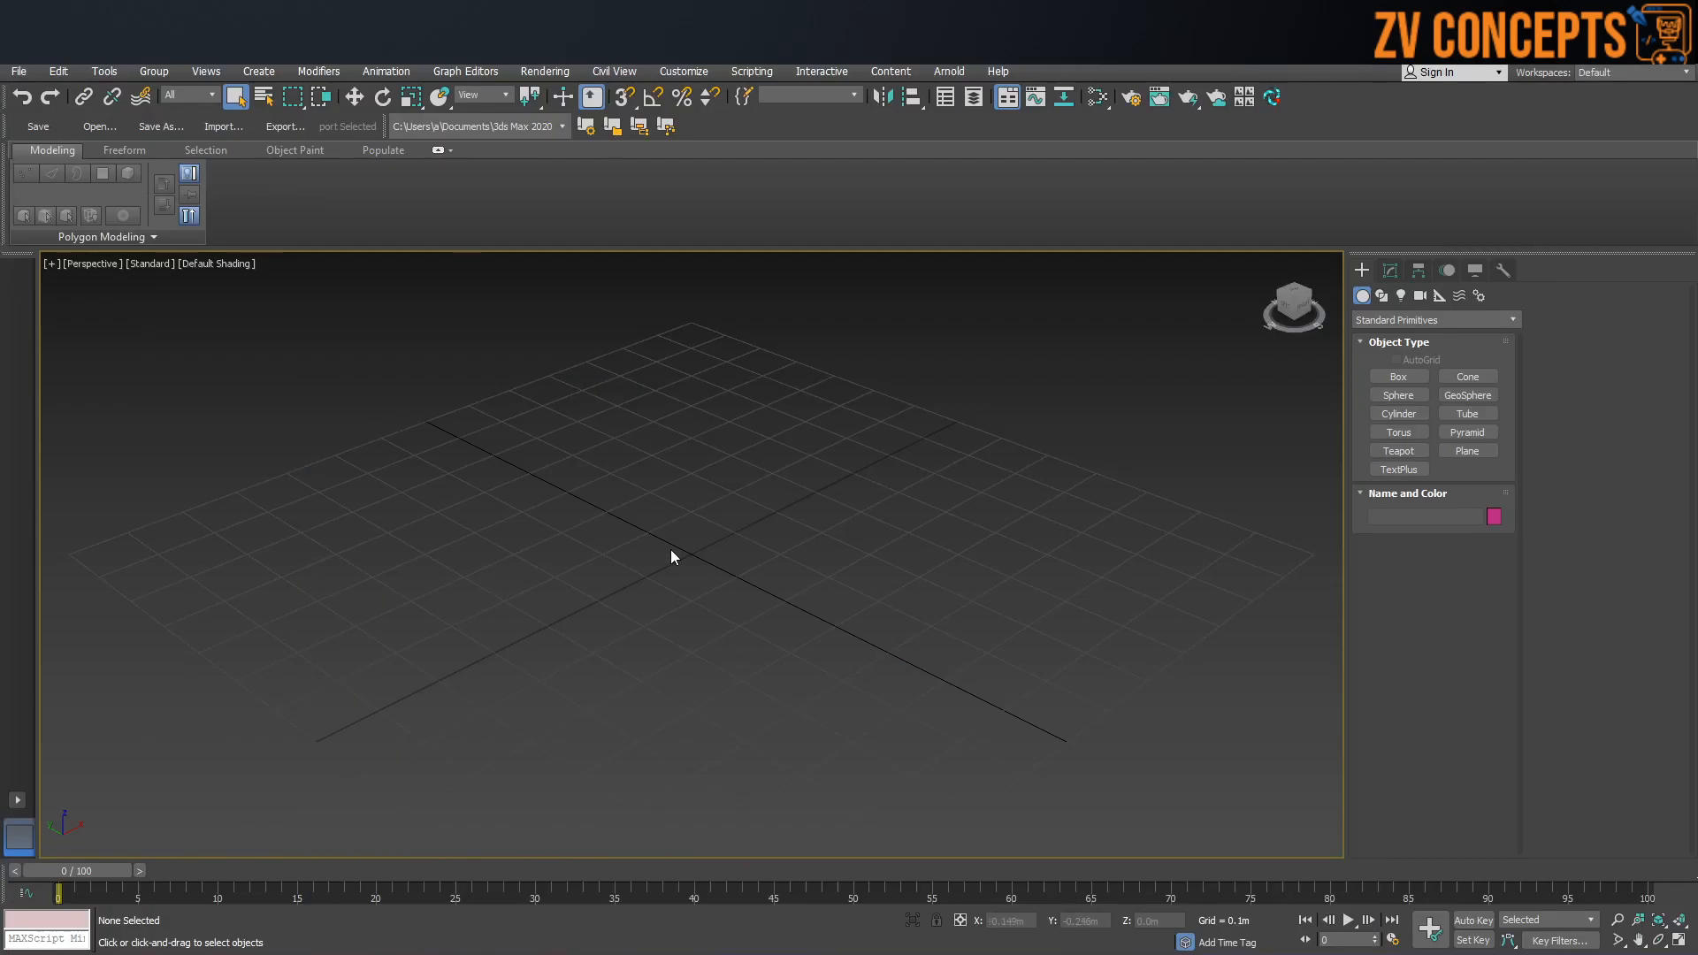
pyautogui.click(1382, 397)
pyautogui.click(1398, 376)
pyautogui.keyDown('ctrl'); pyautogui.moveTo(702, 526); pyautogui.dragTo(713, 589); pyautogui.keyUp('ctrl')
pyautogui.click(735, 426)
pyautogui.moveTo(745, 488); pyautogui.dragTo(760, 566, button='middle')
pyautogui.press('w')
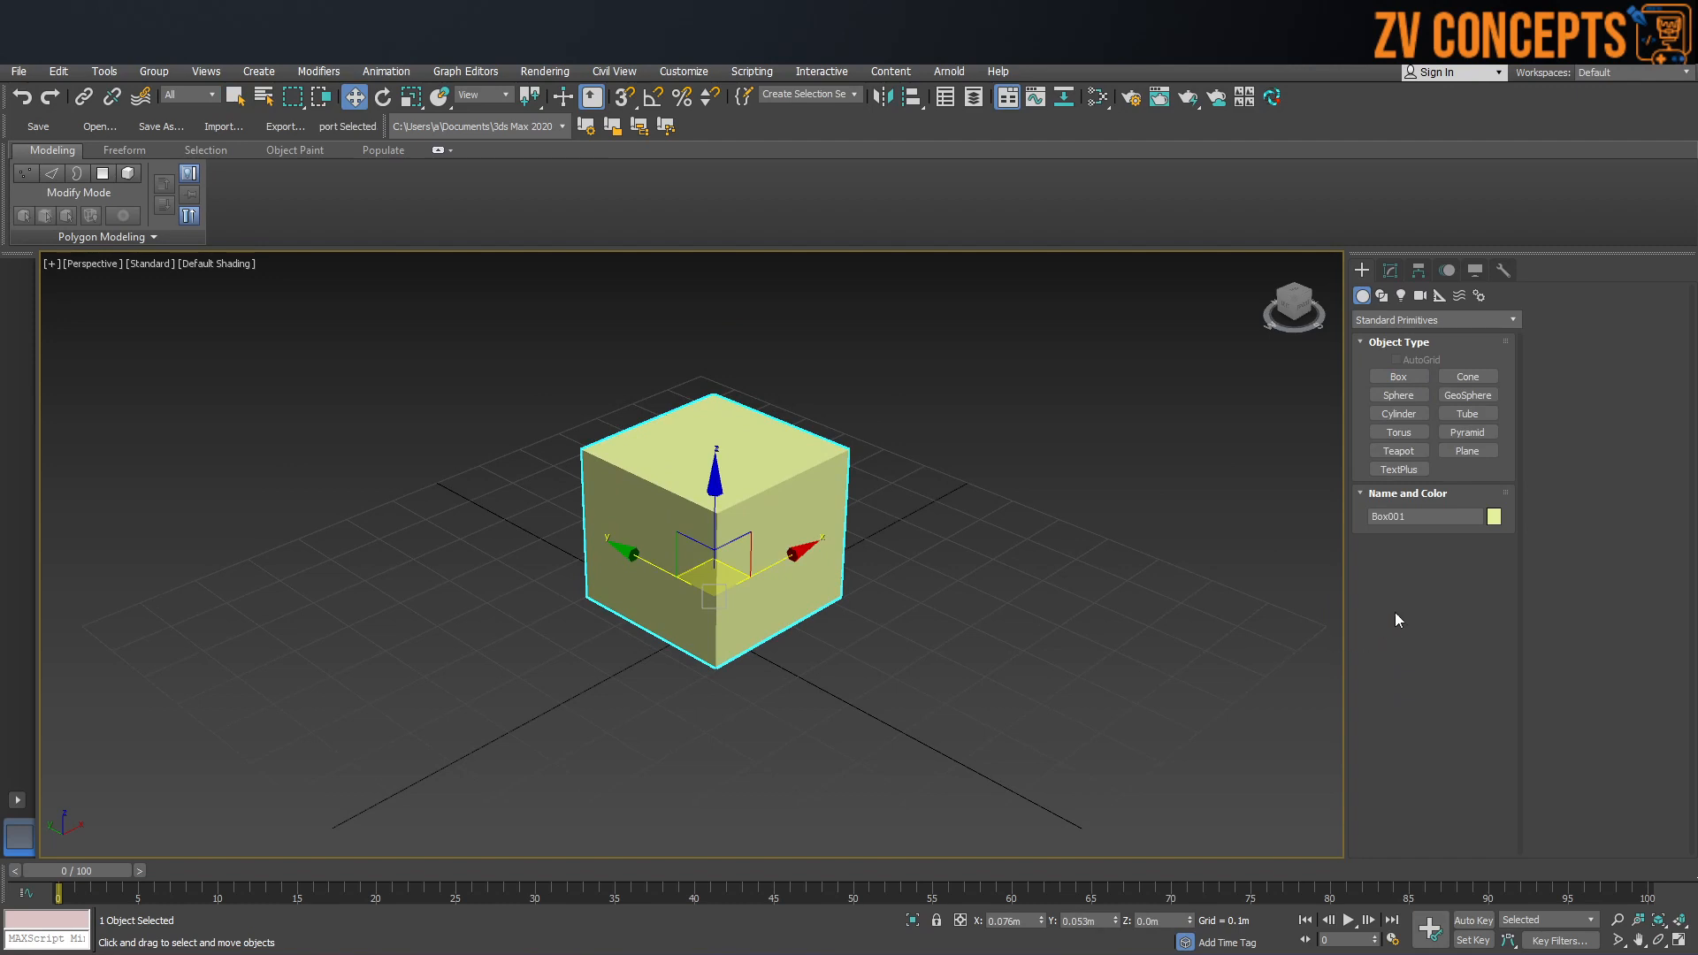
# Step: Set the box's length, width and height to 1 m each and bring the whole box into view
pyautogui.click(1390, 269)
pyautogui.doubleClick(1457, 674)
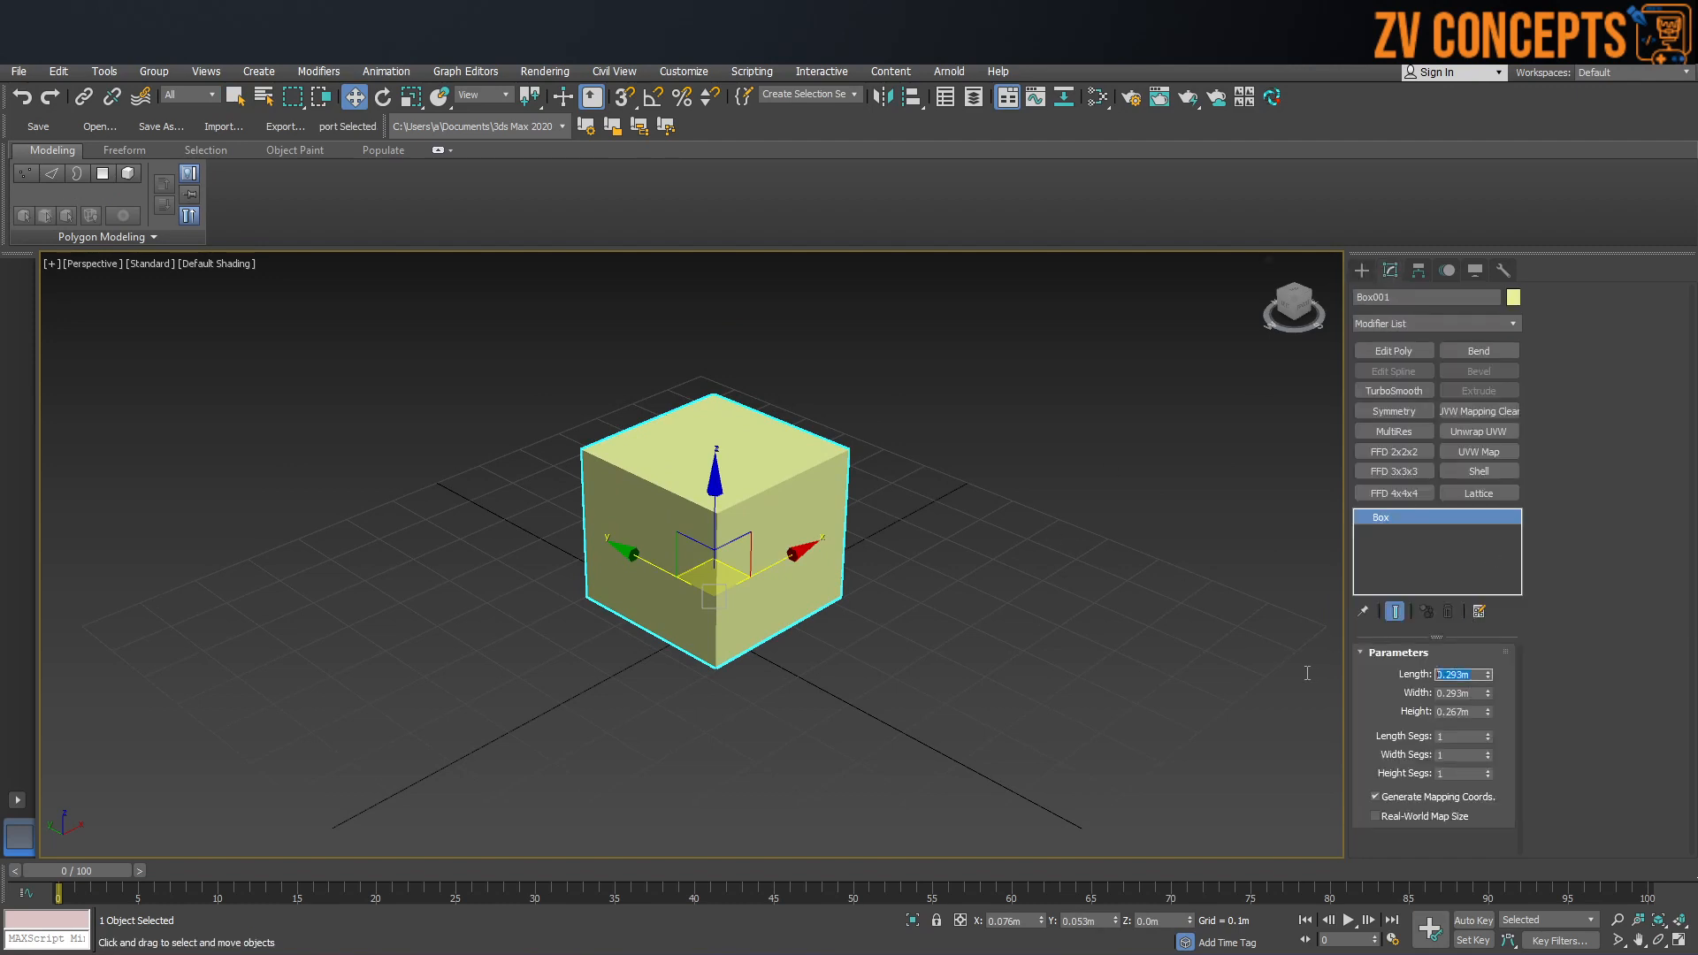
pyautogui.write('1')
pyautogui.press('Tab')
pyautogui.write('1')
pyautogui.press('Tab')
pyautogui.write('1')
pyautogui.press('Tab')
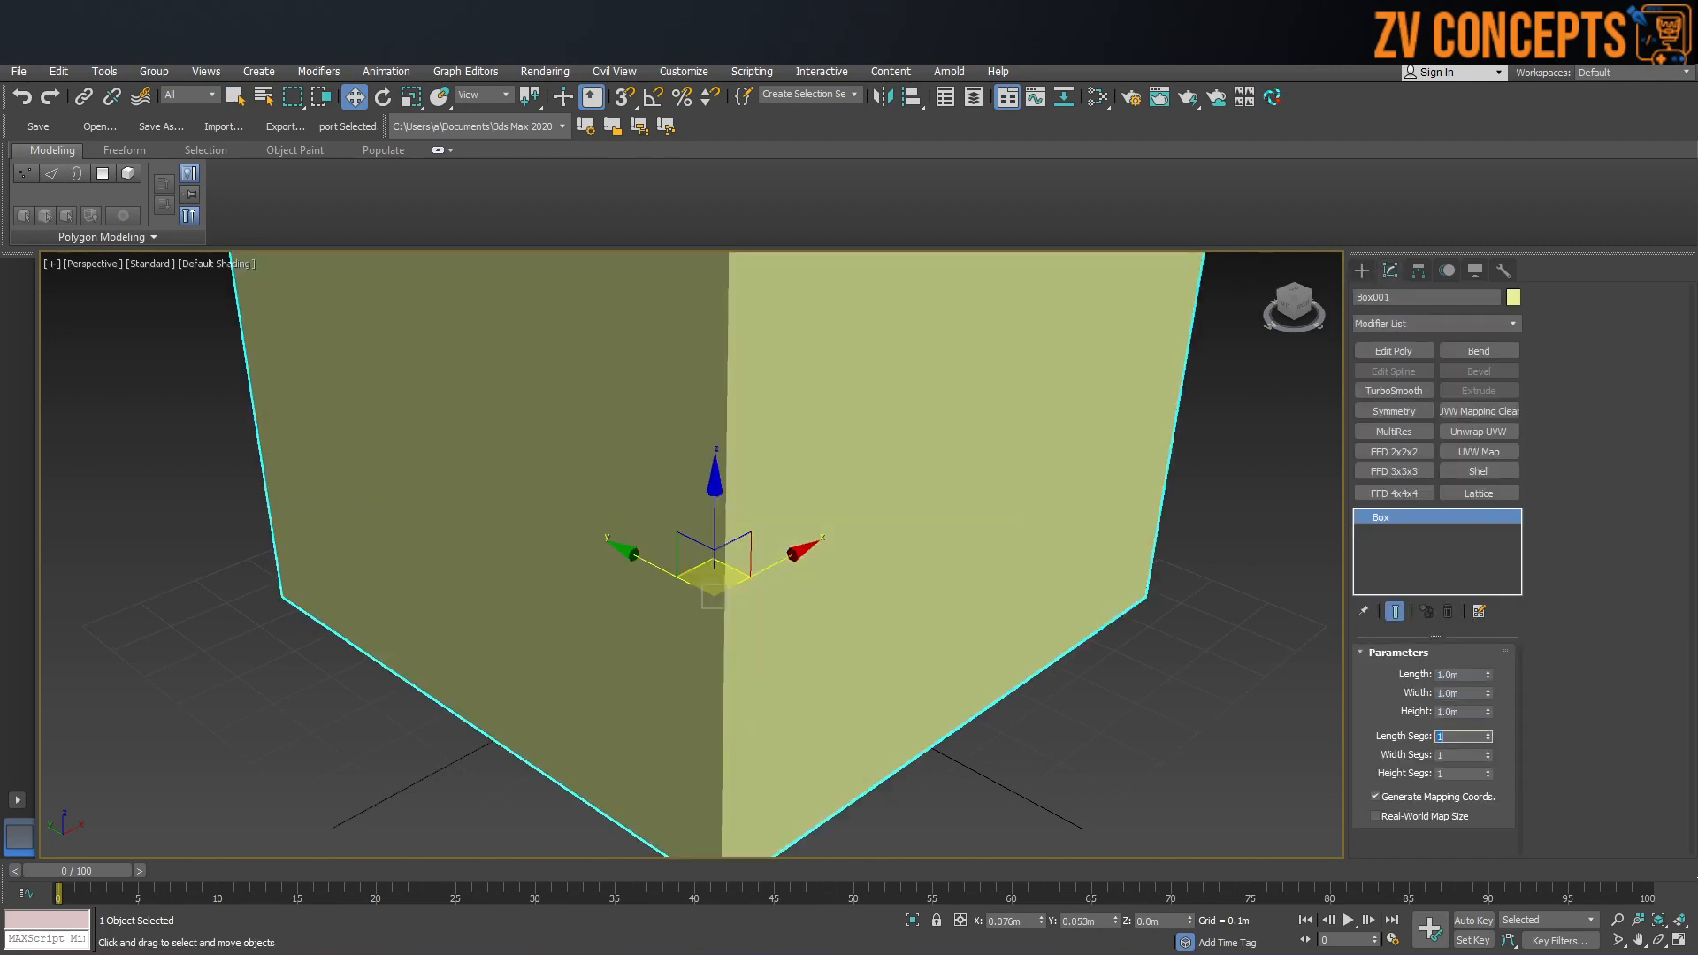
pyautogui.scroll(-3, 520, 596)
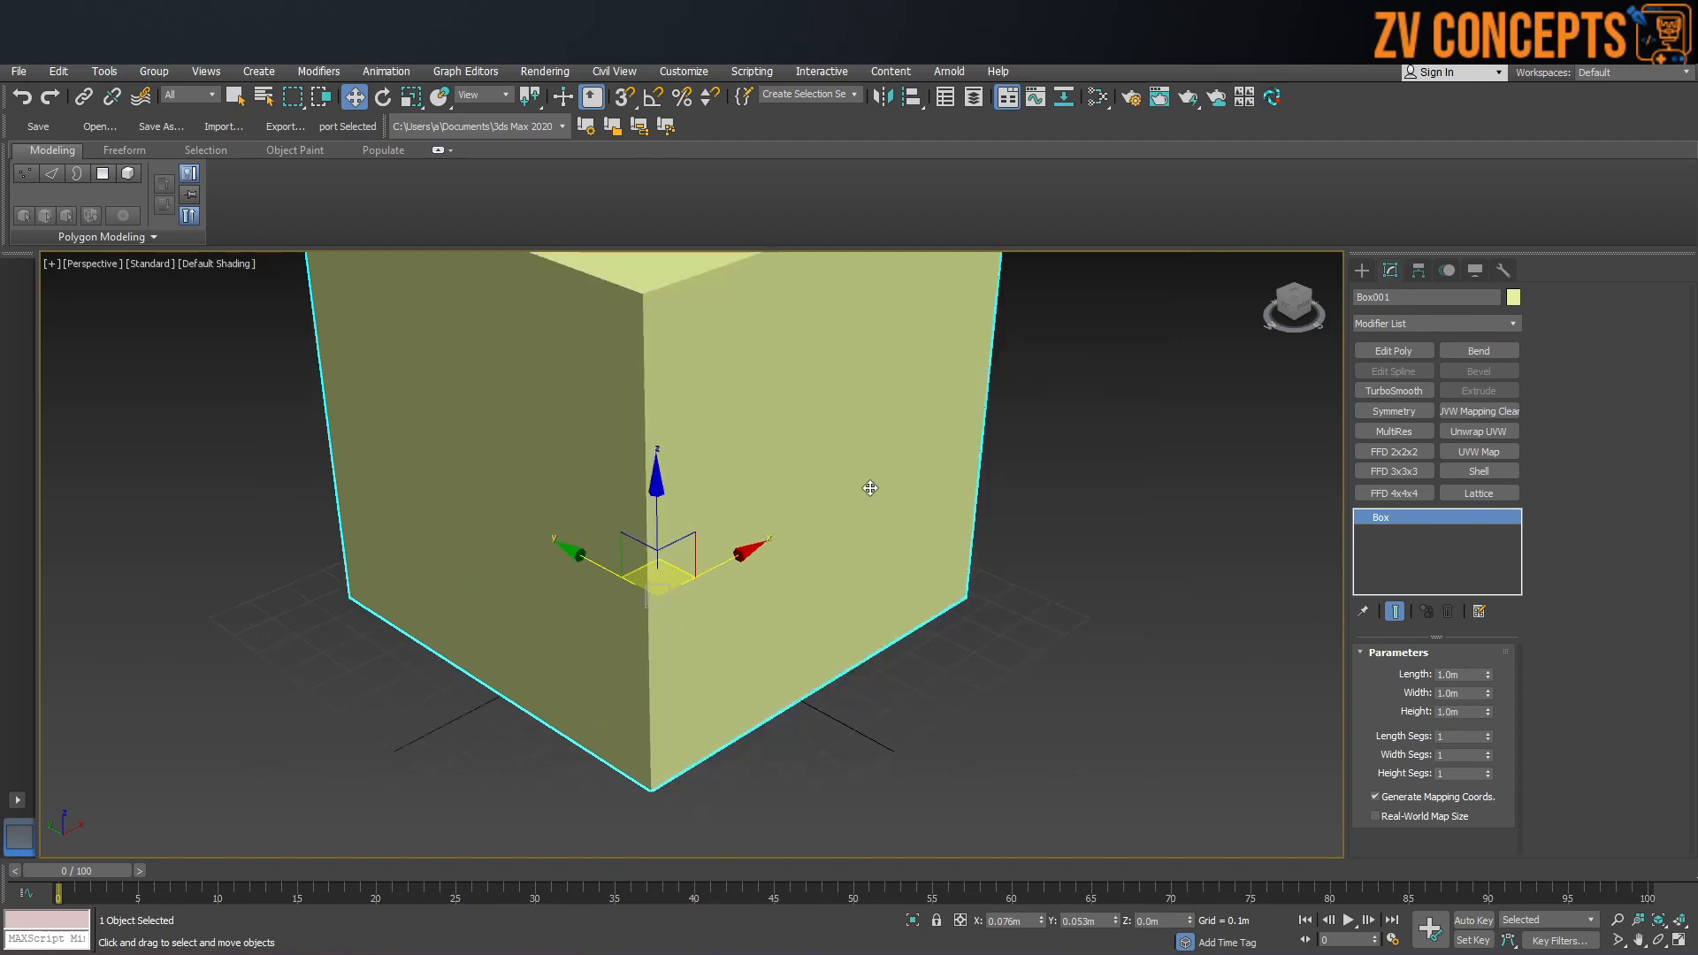
pyautogui.scroll(-1, 908, 565)
pyautogui.scroll(-4, 910, 481)
pyautogui.moveTo(803, 625); pyautogui.dragTo(847, 445, button='middle')
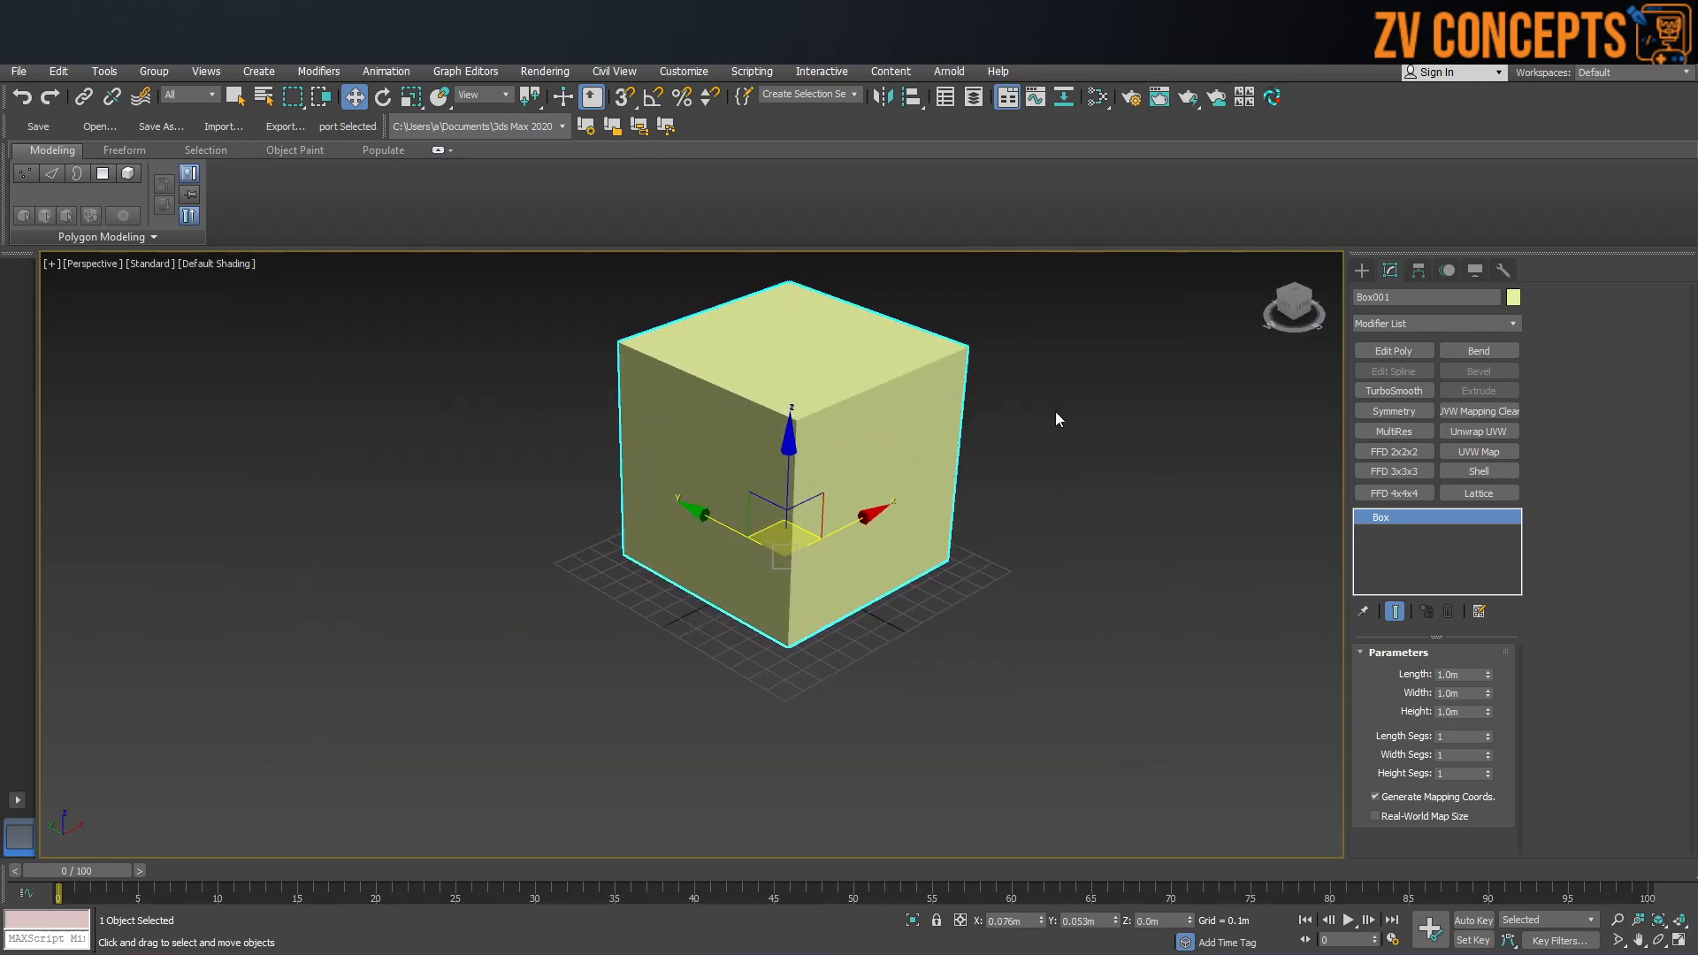
# Step: Reset the box's X and Y position to 0 and display edged faces in the perspective view
pyautogui.rightClick(1043, 921)
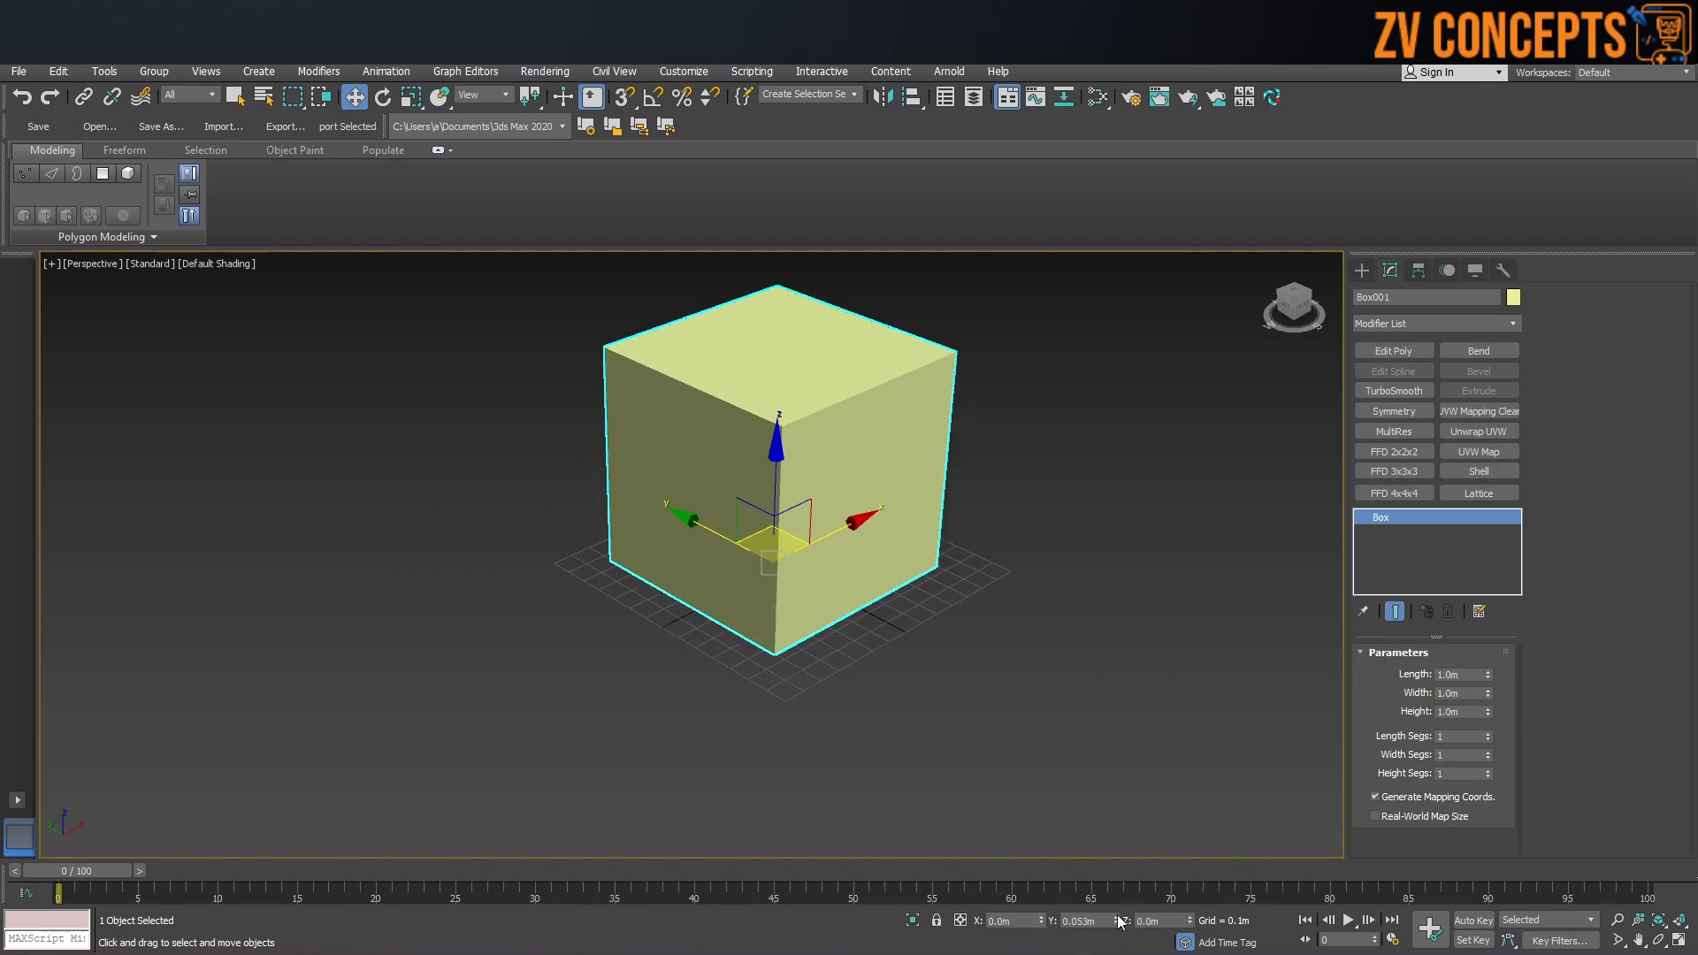
pyautogui.rightClick(1117, 922)
pyautogui.click(1091, 725)
pyautogui.click(833, 525)
pyautogui.moveTo(833, 526); pyautogui.dragTo(780, 556, button='middle')
pyautogui.click(780, 550)
pyautogui.press('F4')
pyautogui.keyDown('alt'); pyautogui.moveTo(774, 516); pyautogui.dragTo(788, 497, button='middle'); pyautogui.keyUp('alt')
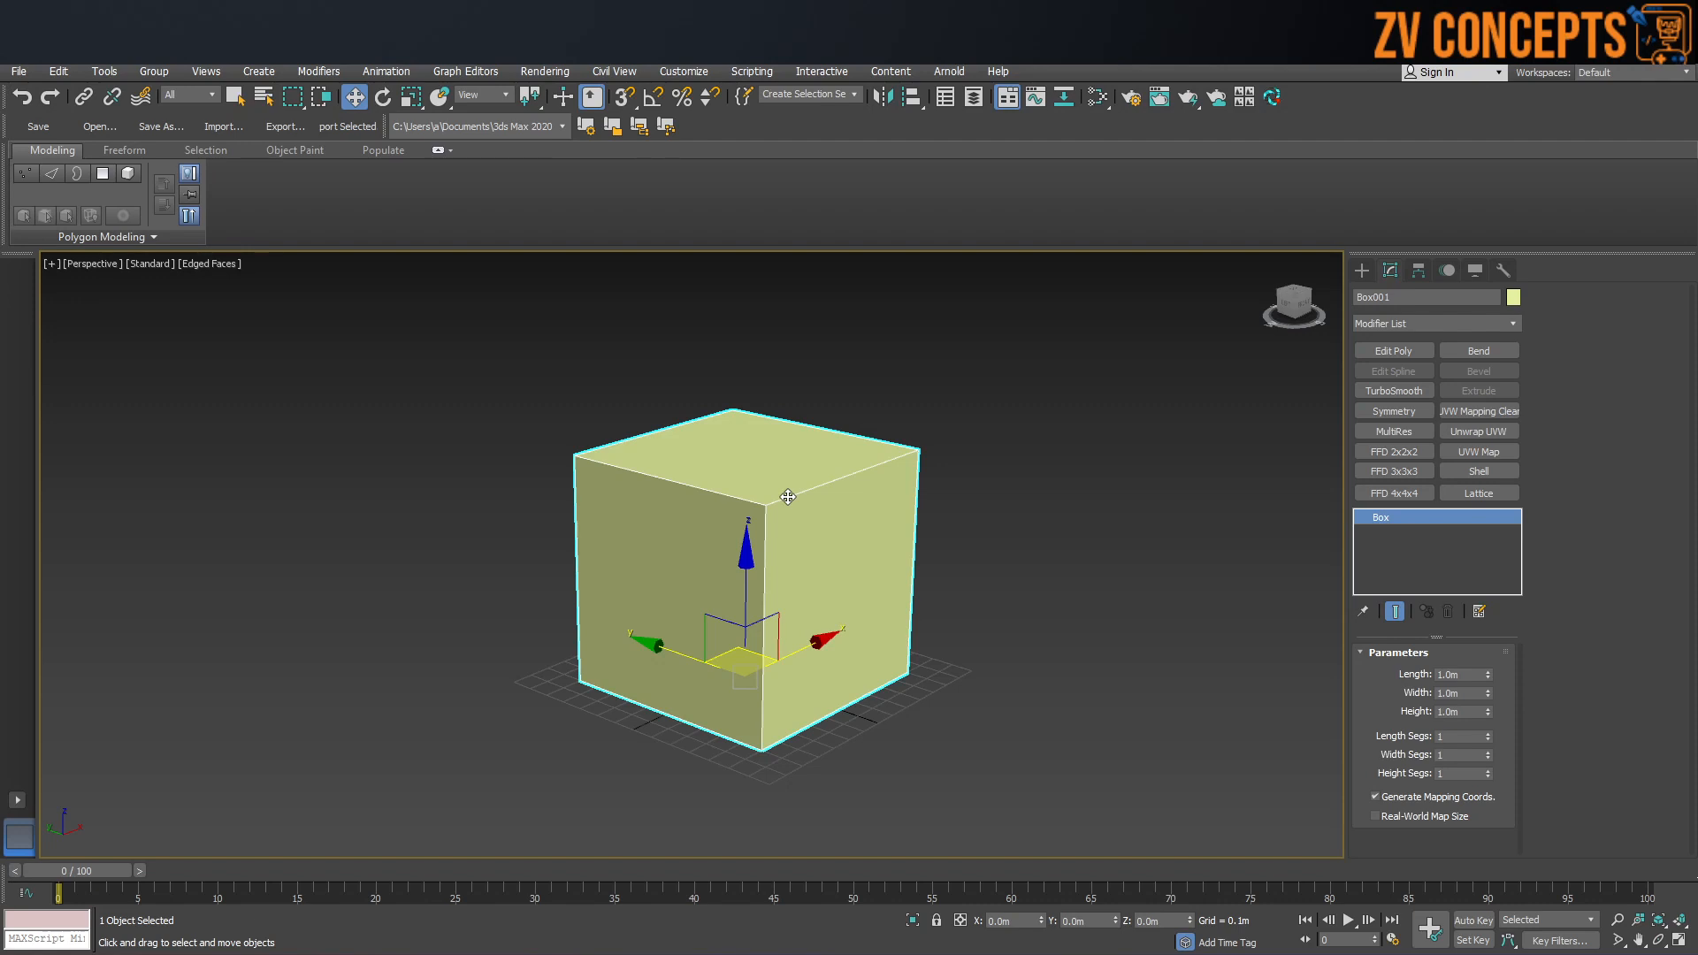
# Step: Open the material editor in Compact mode and display its material slots as 6 X 4 sample windows
pyautogui.press('m')
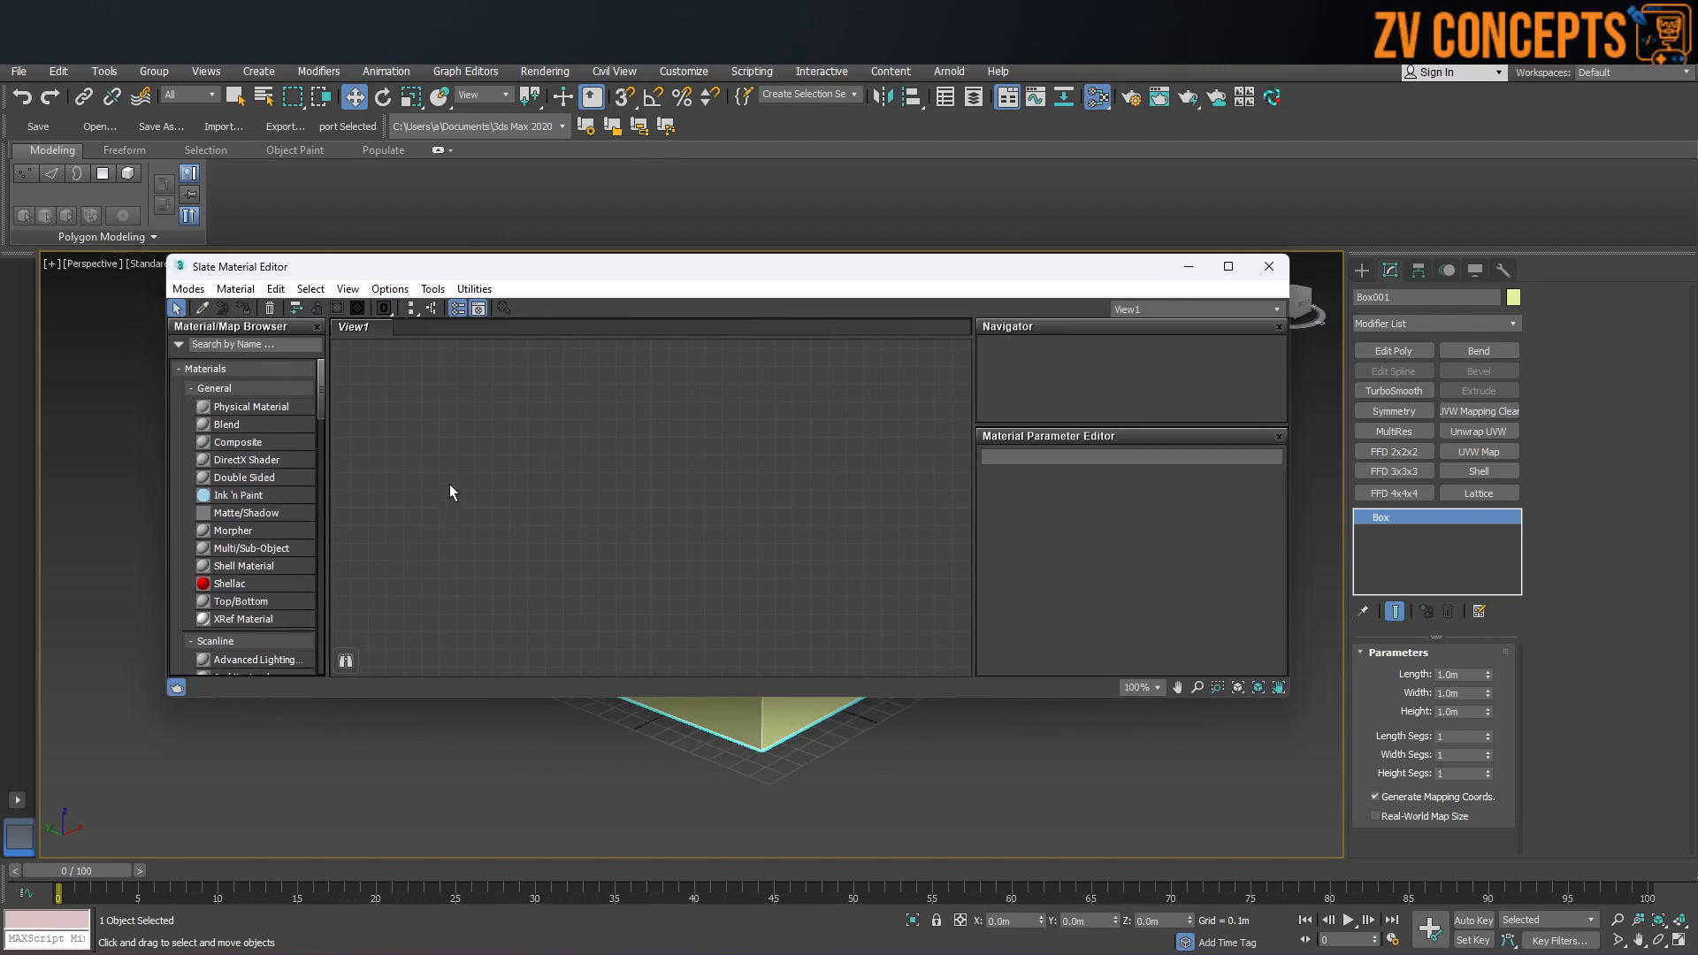
pyautogui.click(188, 290)
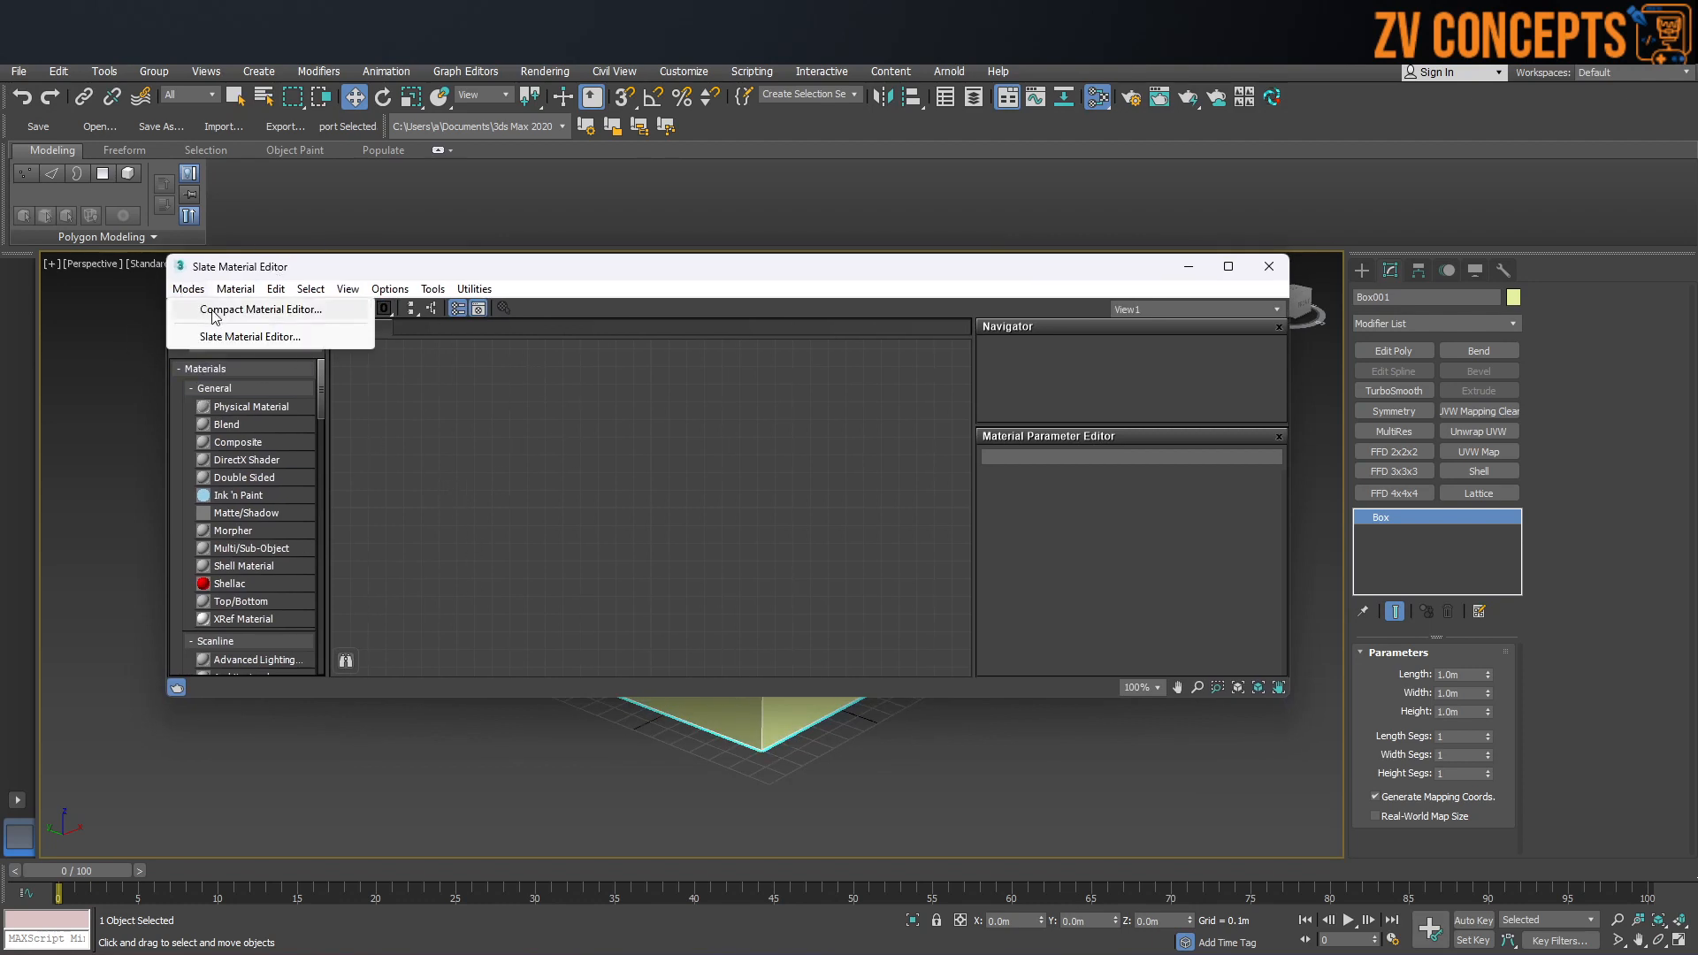
pyautogui.click(214, 309)
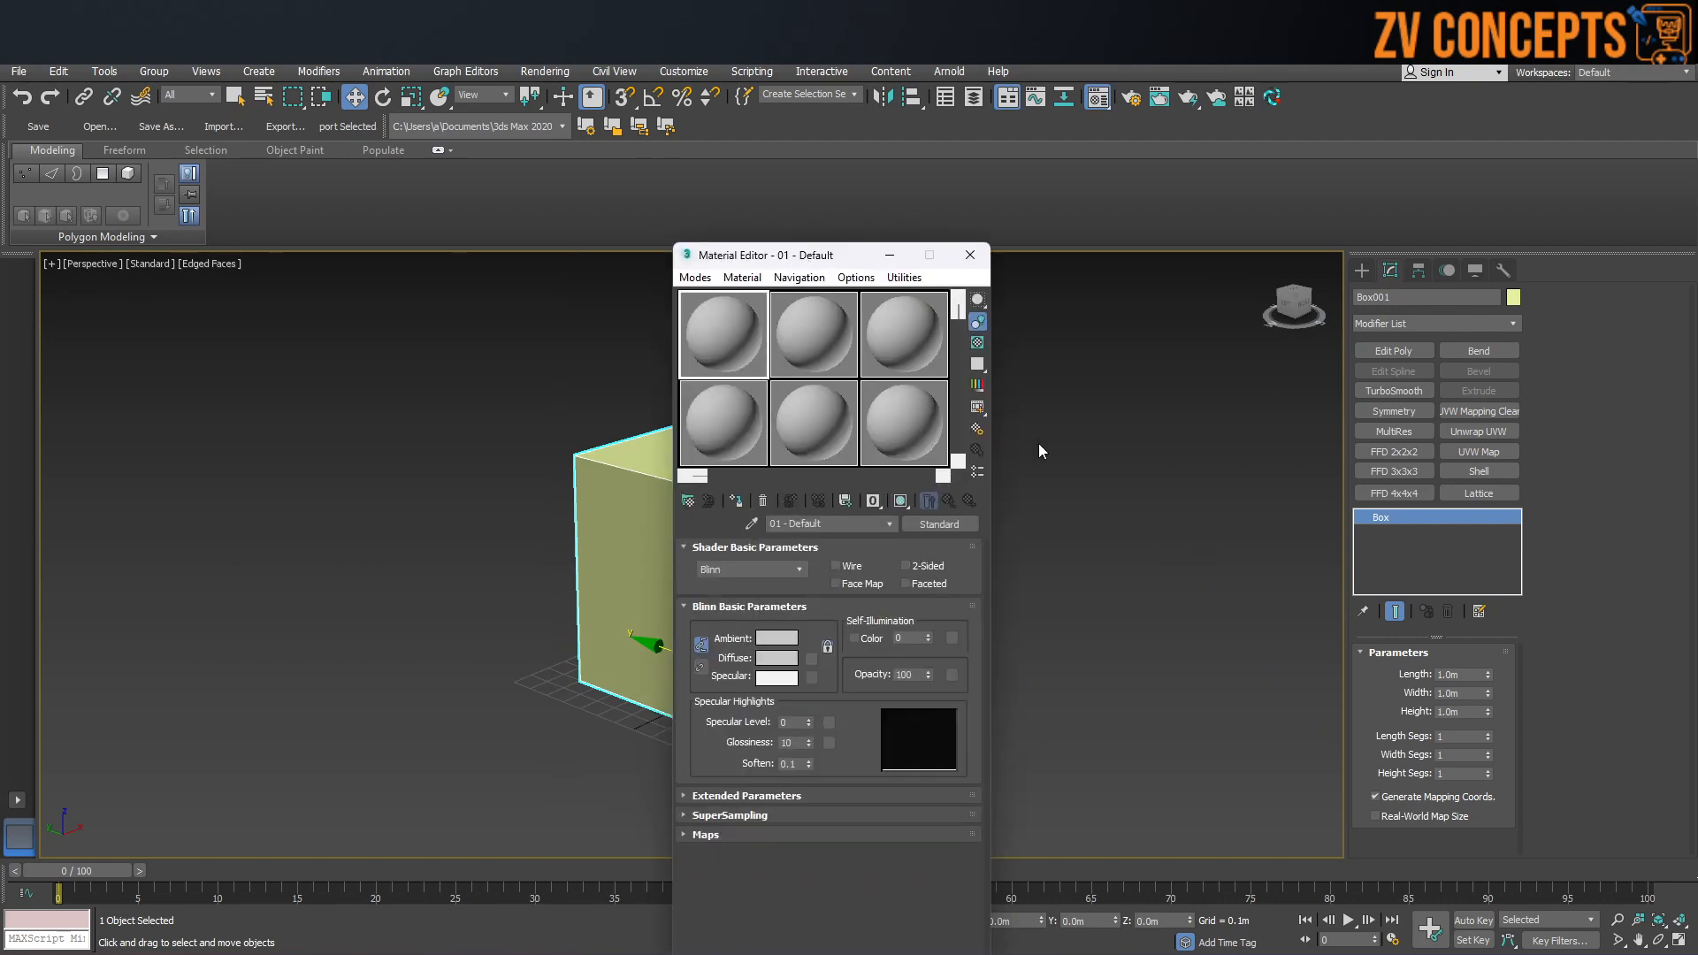
pyautogui.click(842, 343)
pyautogui.rightClick(841, 343)
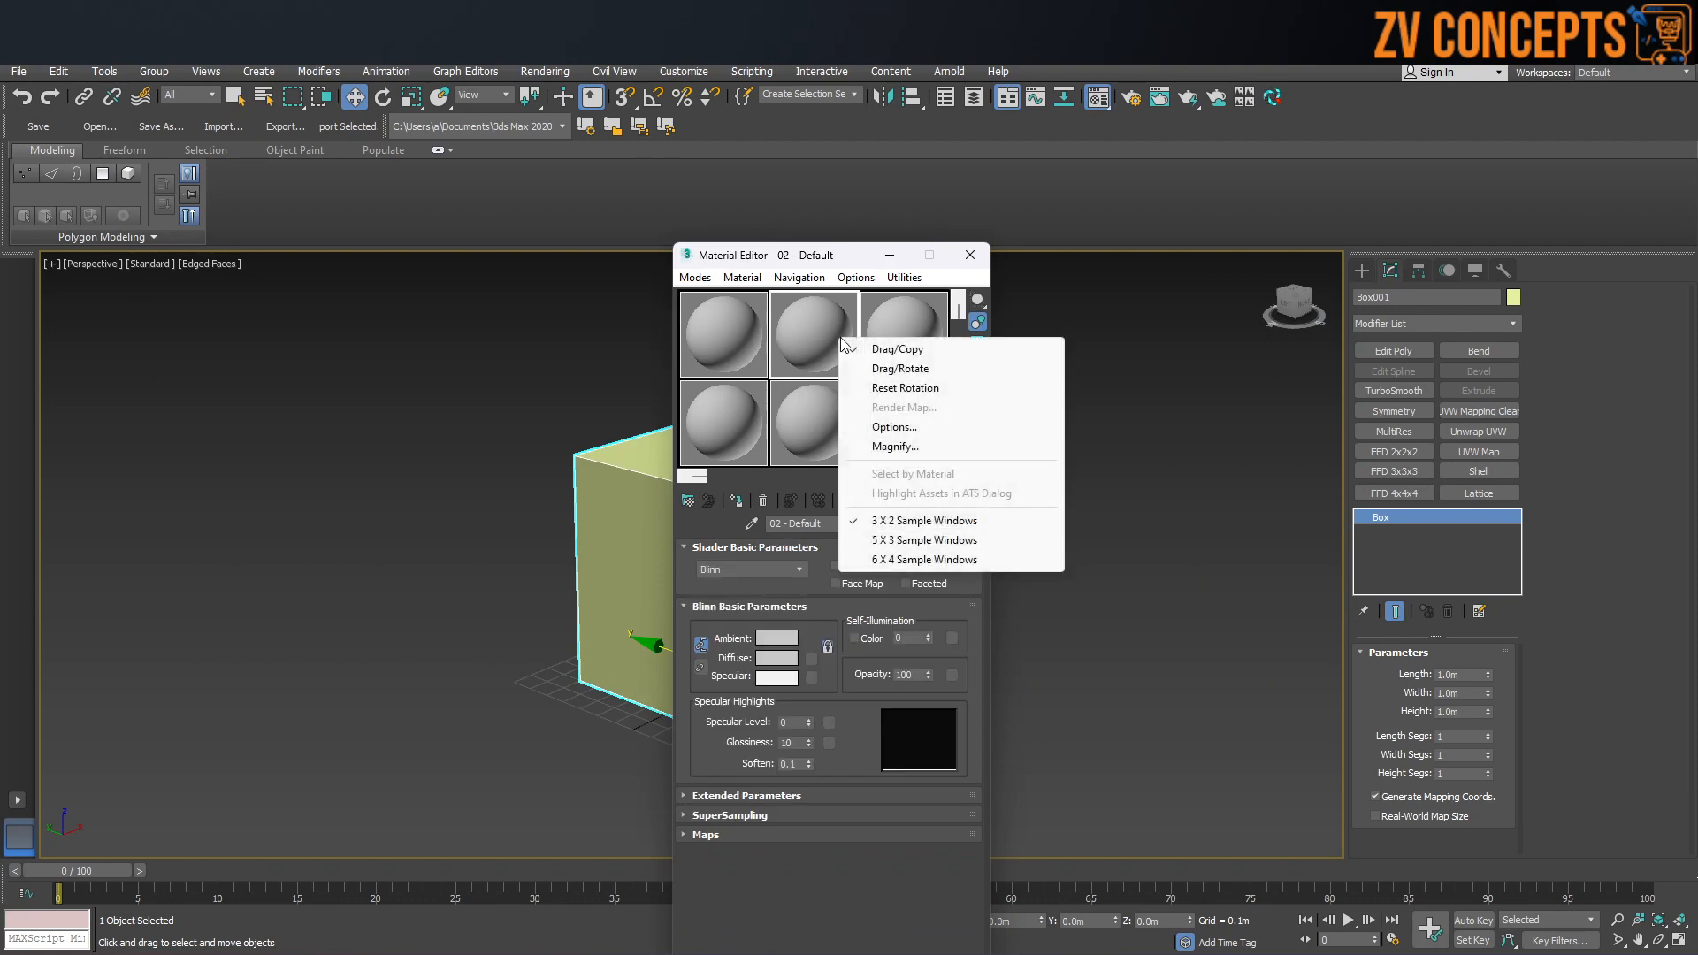
pyautogui.click(920, 560)
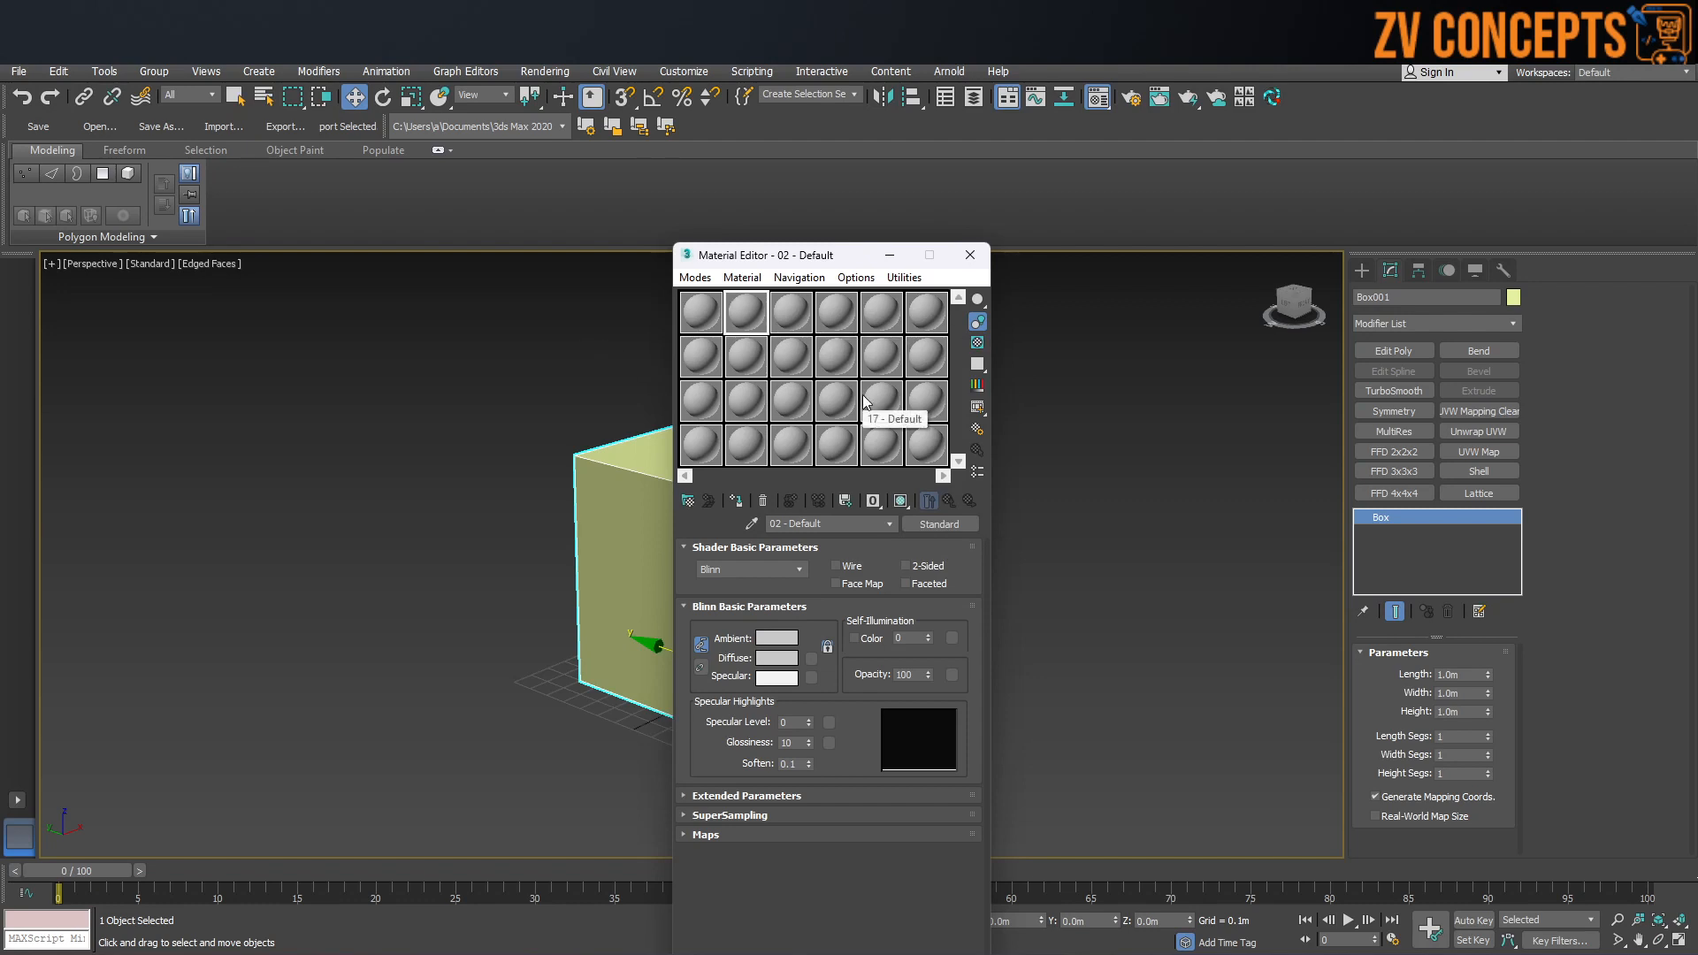
# Step: Return to the Slate Material Editor and enlarge its window to full screen
pyautogui.click(697, 278)
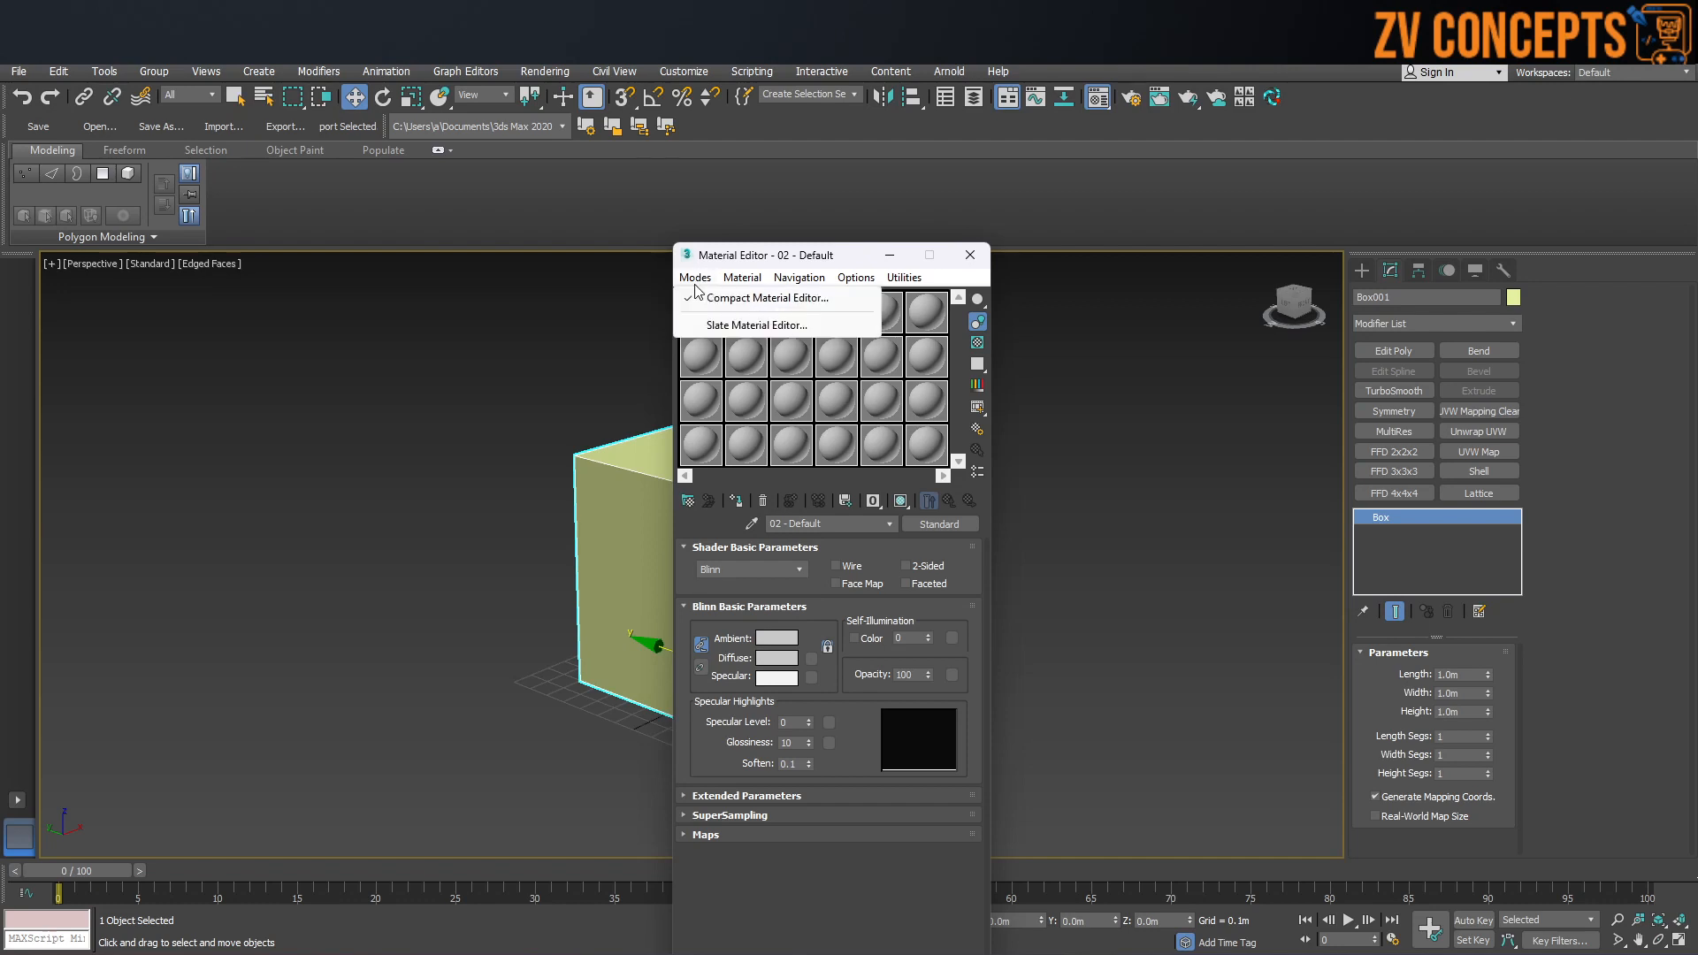
pyautogui.click(714, 326)
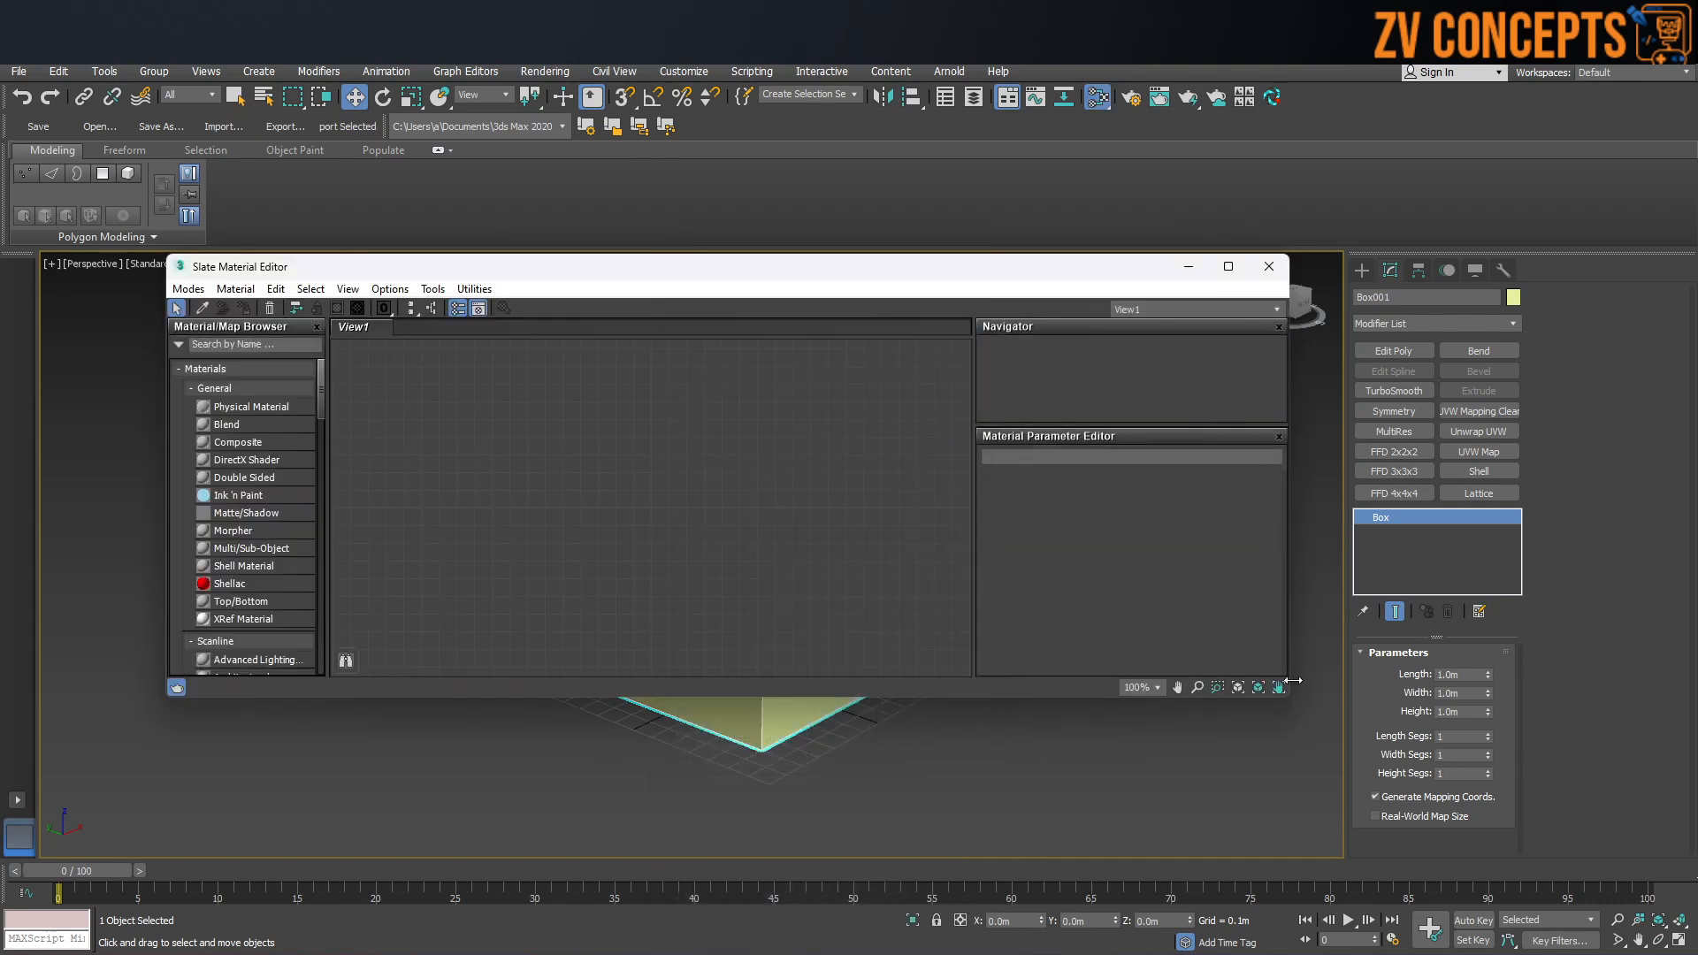
pyautogui.moveTo(1288, 696); pyautogui.dragTo(1271, 779)
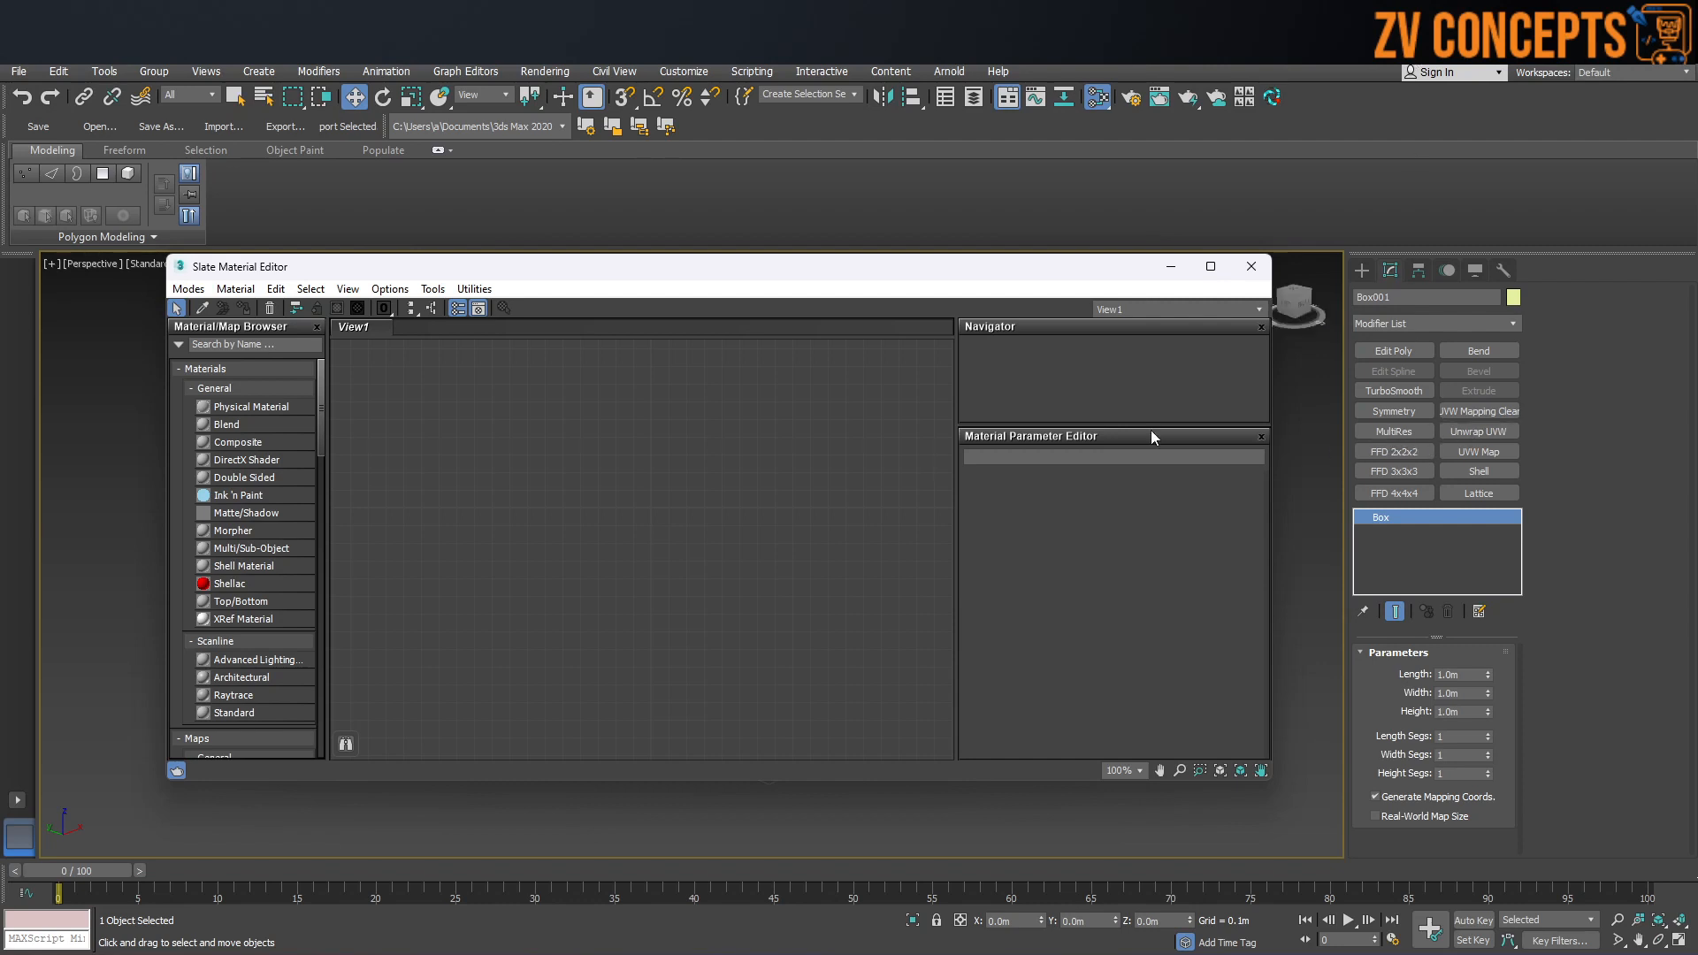
pyautogui.doubleClick(588, 267)
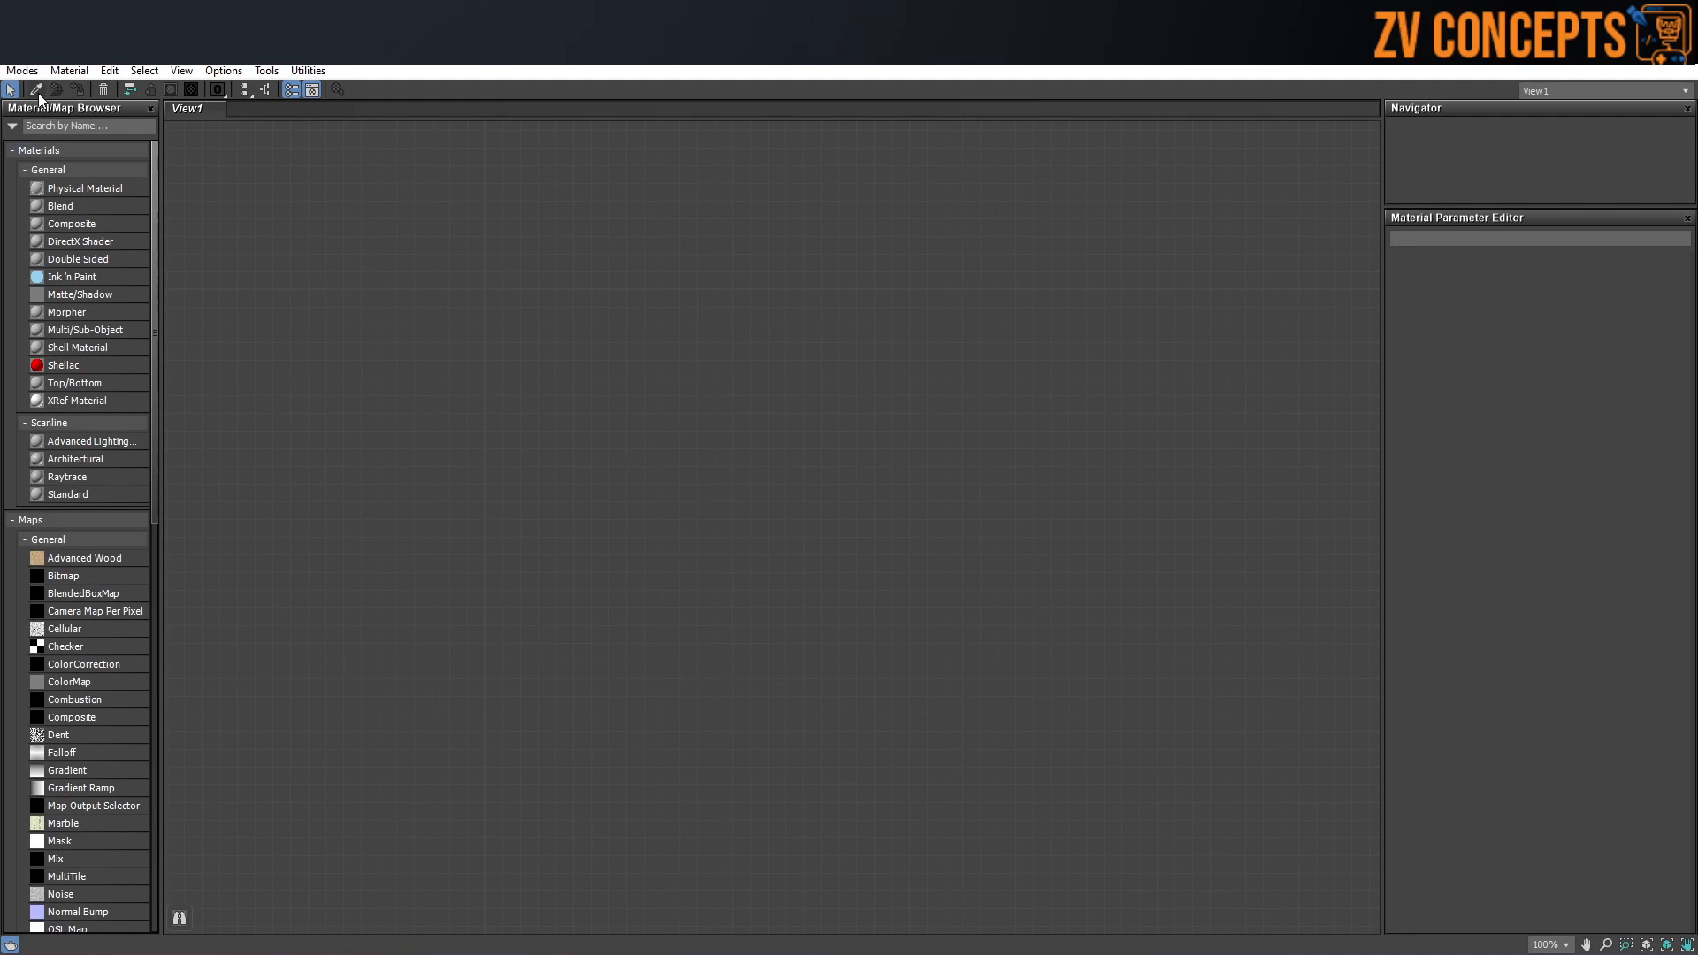
# Step: Add a Standard scanline material node to the View1 node graph
pyautogui.click(13, 127)
pyautogui.click(12, 128)
pyautogui.click(24, 169)
pyautogui.click(24, 169)
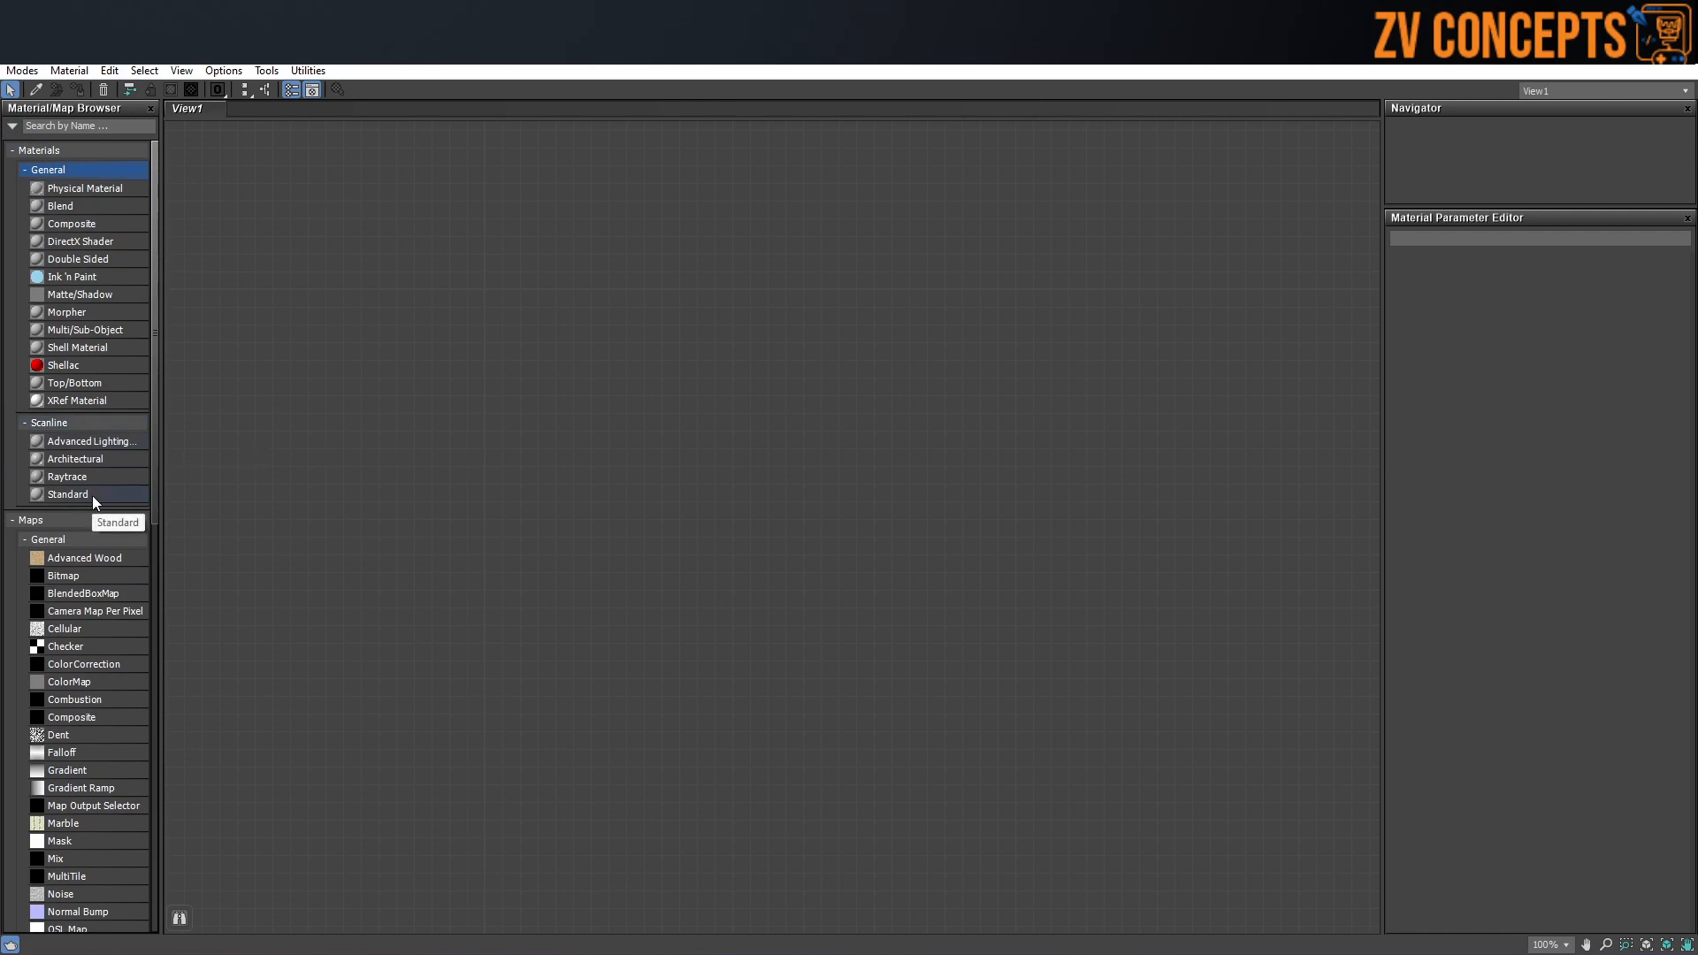
pyautogui.click(68, 495)
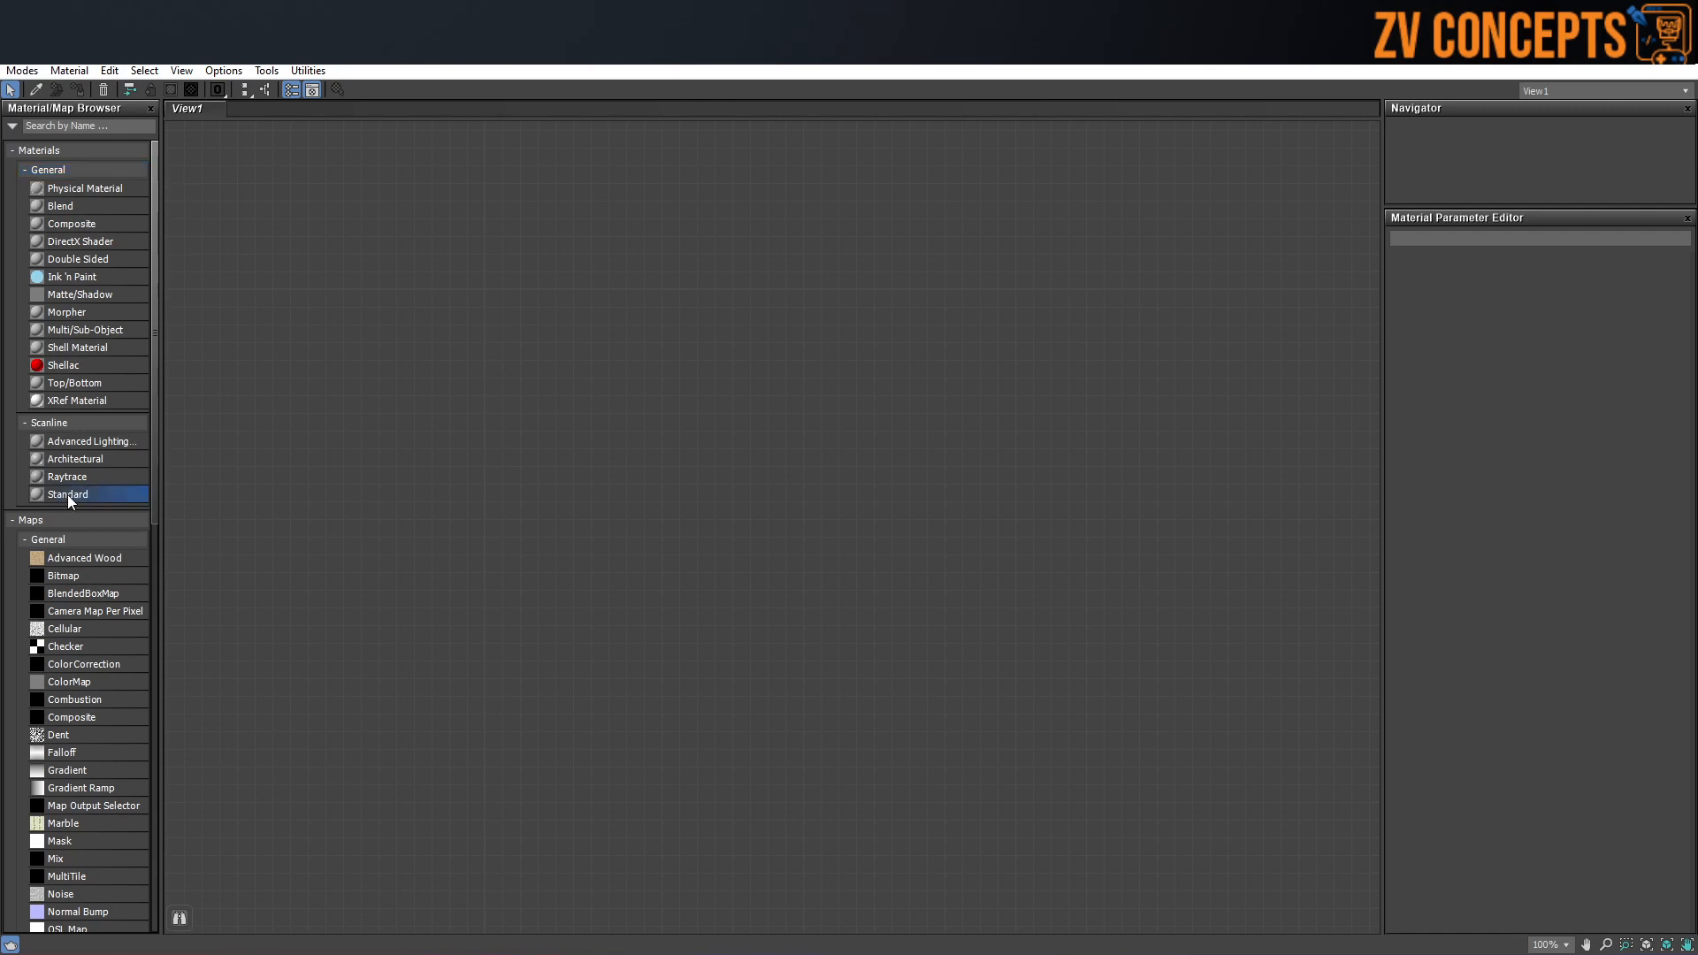
pyautogui.moveTo(534, 442); pyautogui.dragTo(688, 347)
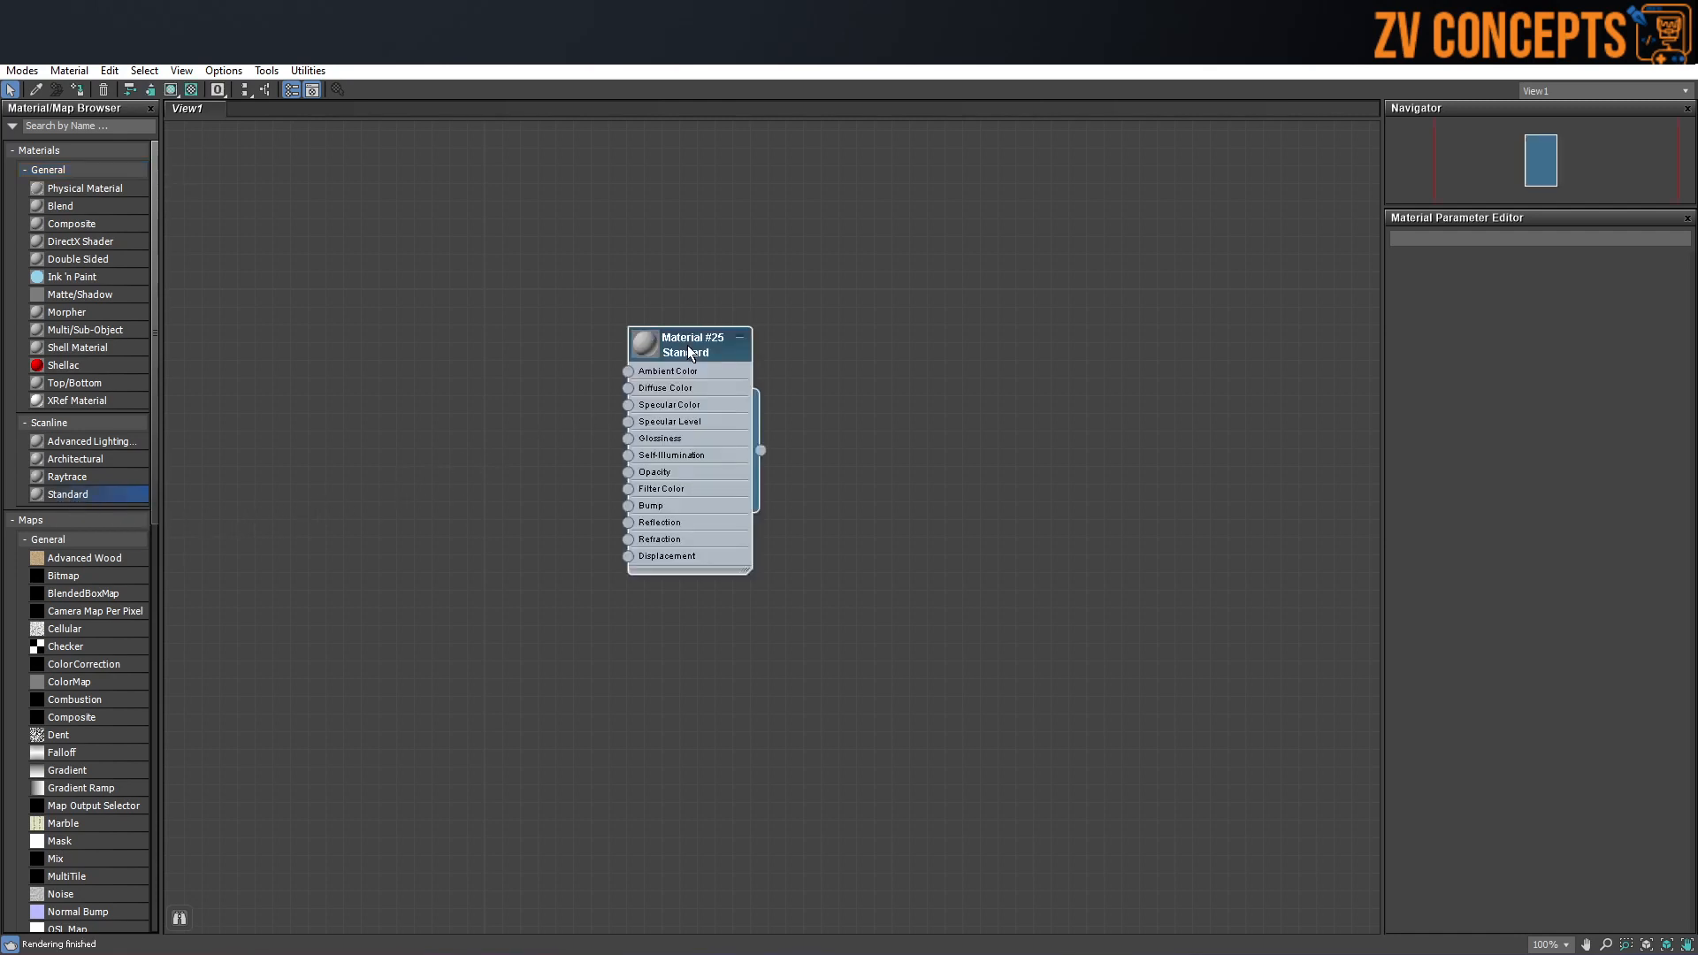
pyautogui.moveTo(686, 345); pyautogui.dragTo(811, 482, button='middle')
pyautogui.scroll(4, 811, 481)
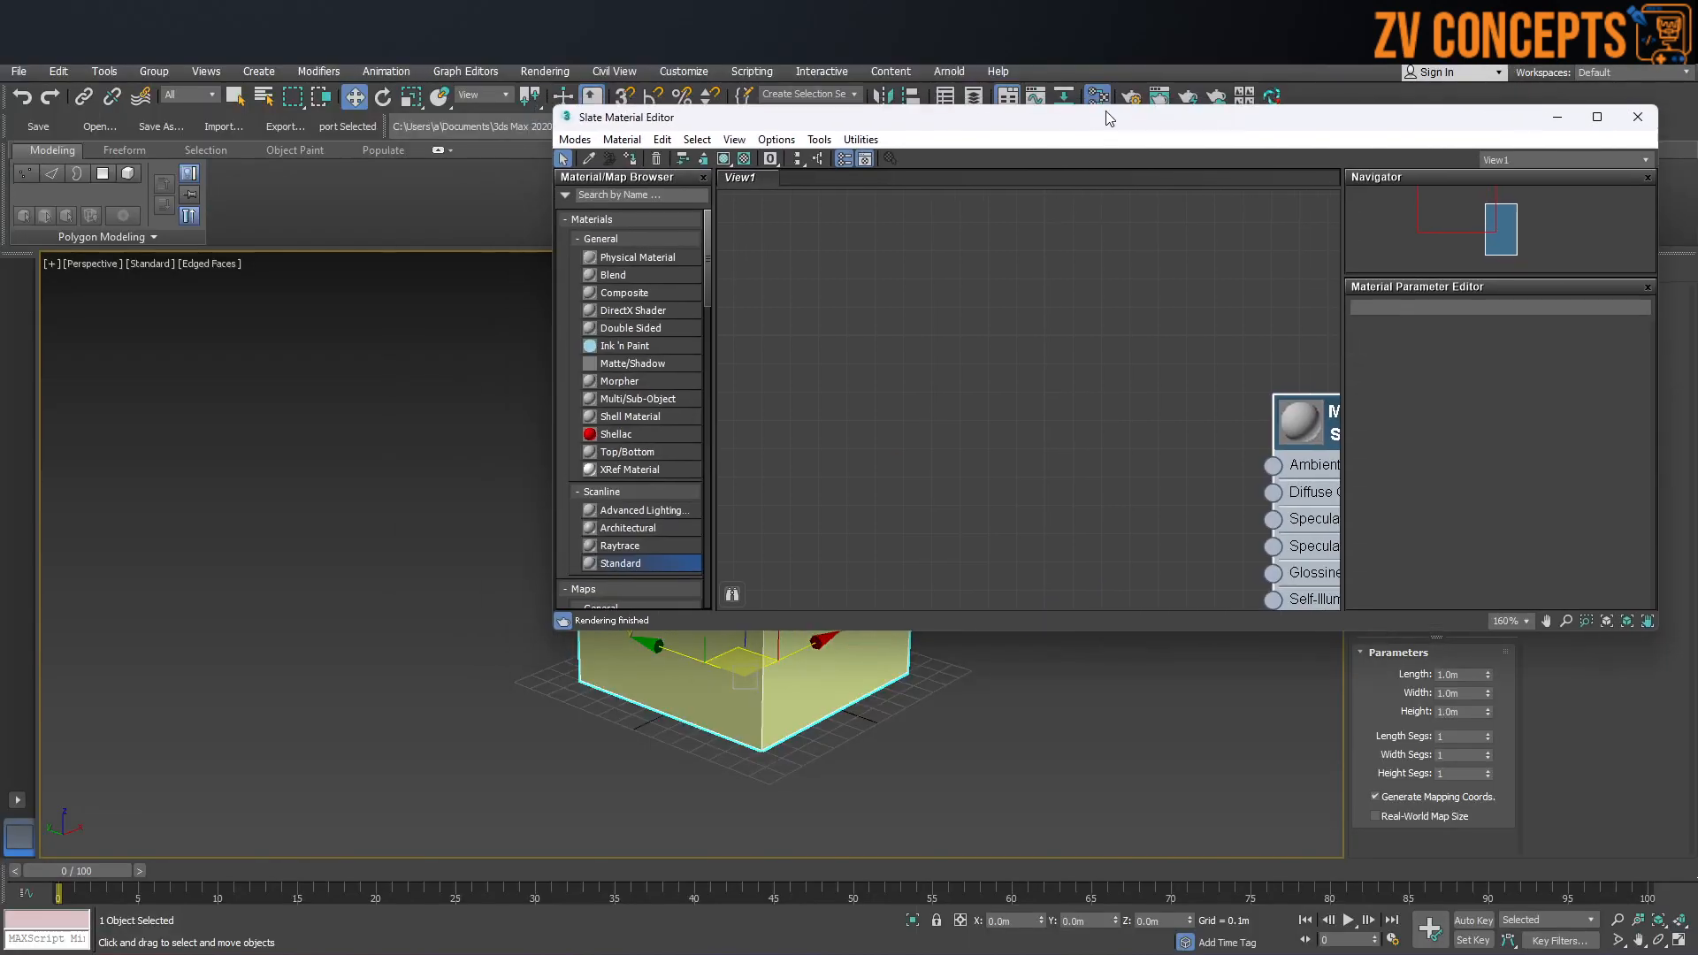
# Step: Reposition the restored Slate Material Editor beside the box so that both the box and the Standard node are visible
pyautogui.moveTo(1105, 111); pyautogui.dragTo(910, 119)
pyautogui.moveTo(983, 474); pyautogui.dragTo(651, 246, button='middle')
pyautogui.moveTo(854, 119); pyautogui.dragTo(1414, 170)
pyautogui.moveTo(1519, 433); pyautogui.dragTo(1473, 421, button='middle')
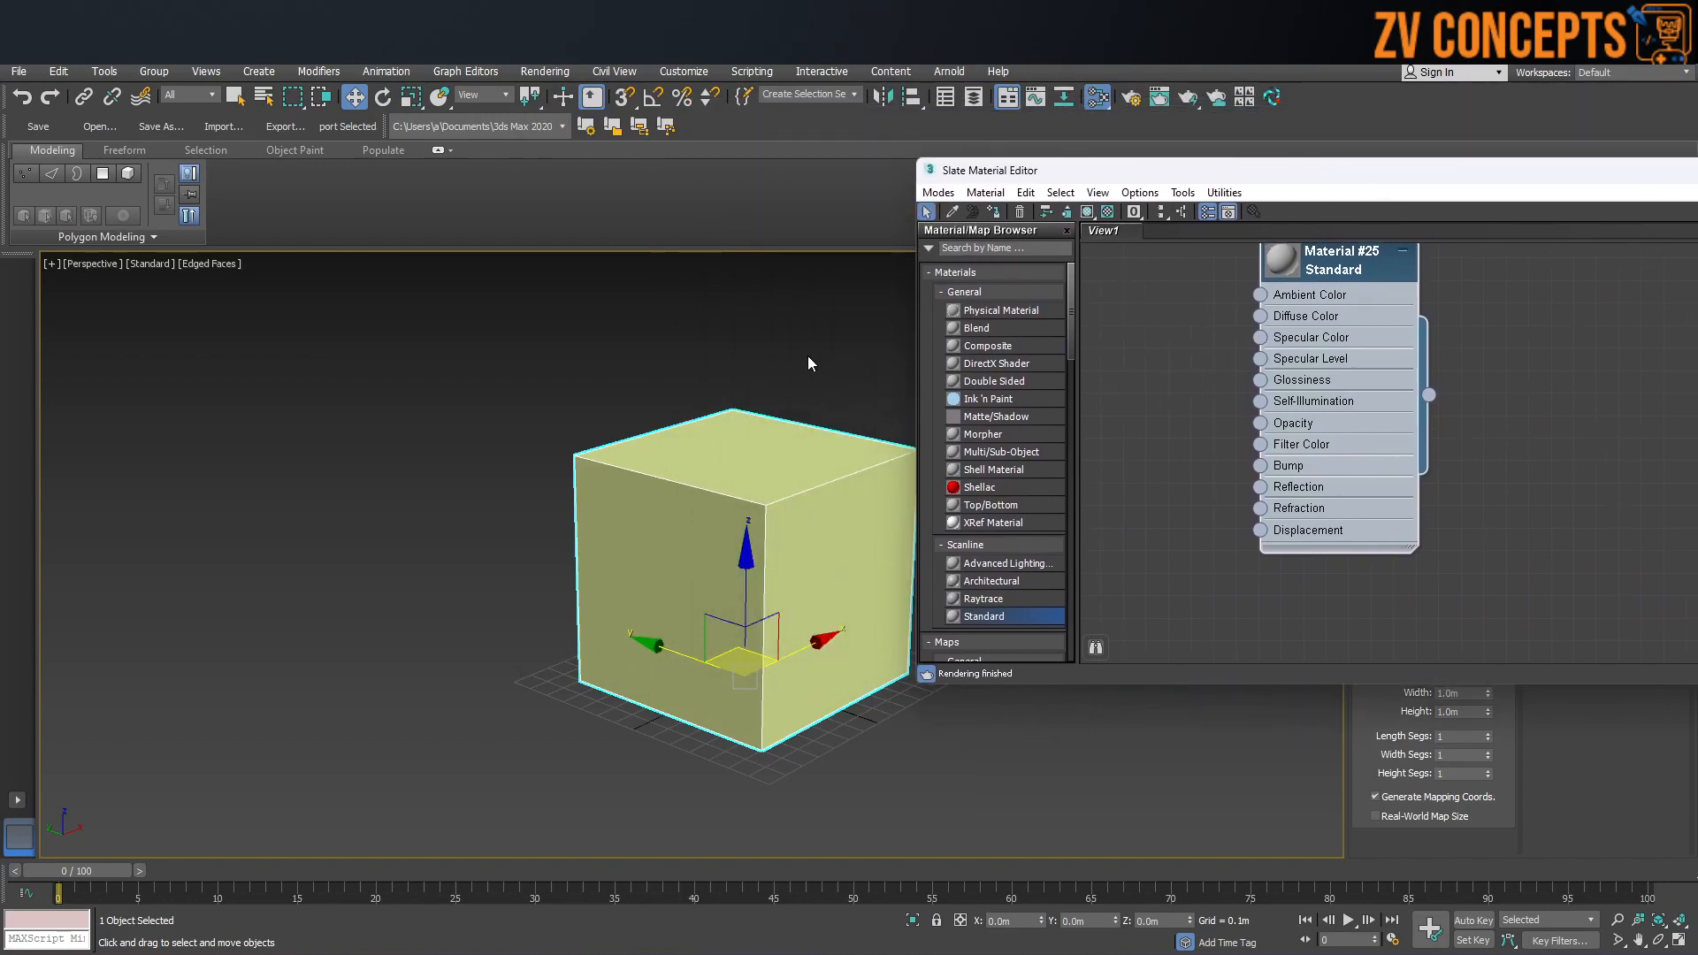
# Step: Select the box and assign the new Standard material to it
pyautogui.click(781, 298)
pyautogui.moveTo(782, 299); pyautogui.dragTo(556, 819)
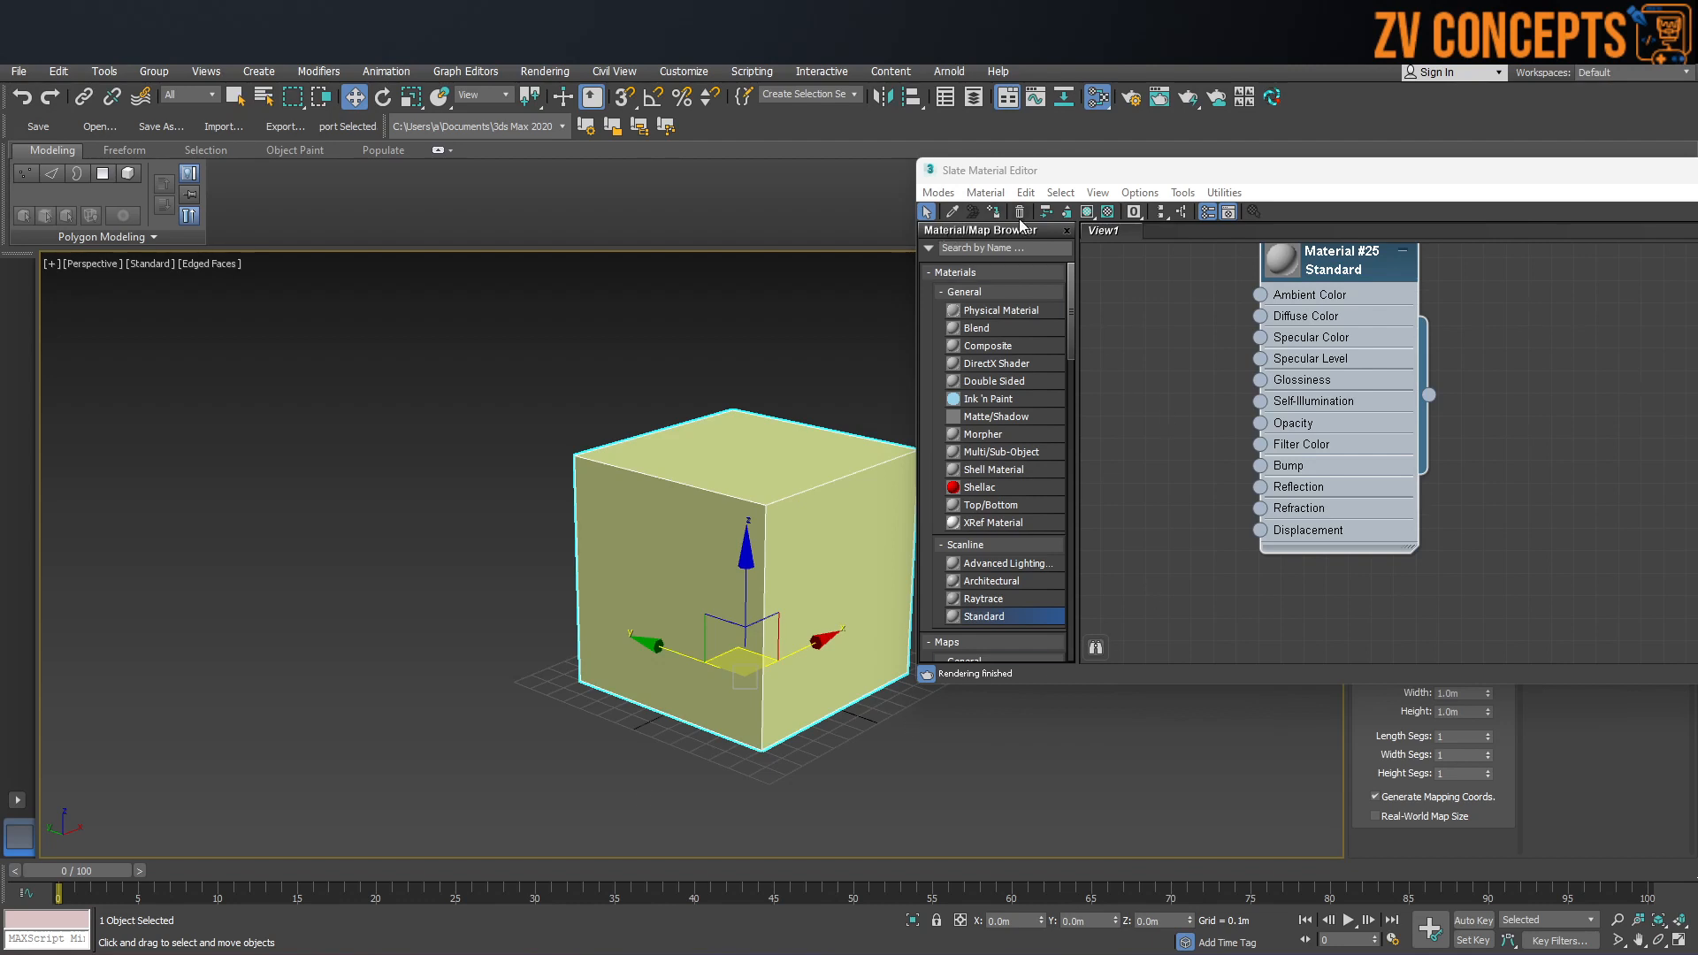
pyautogui.click(600, 358)
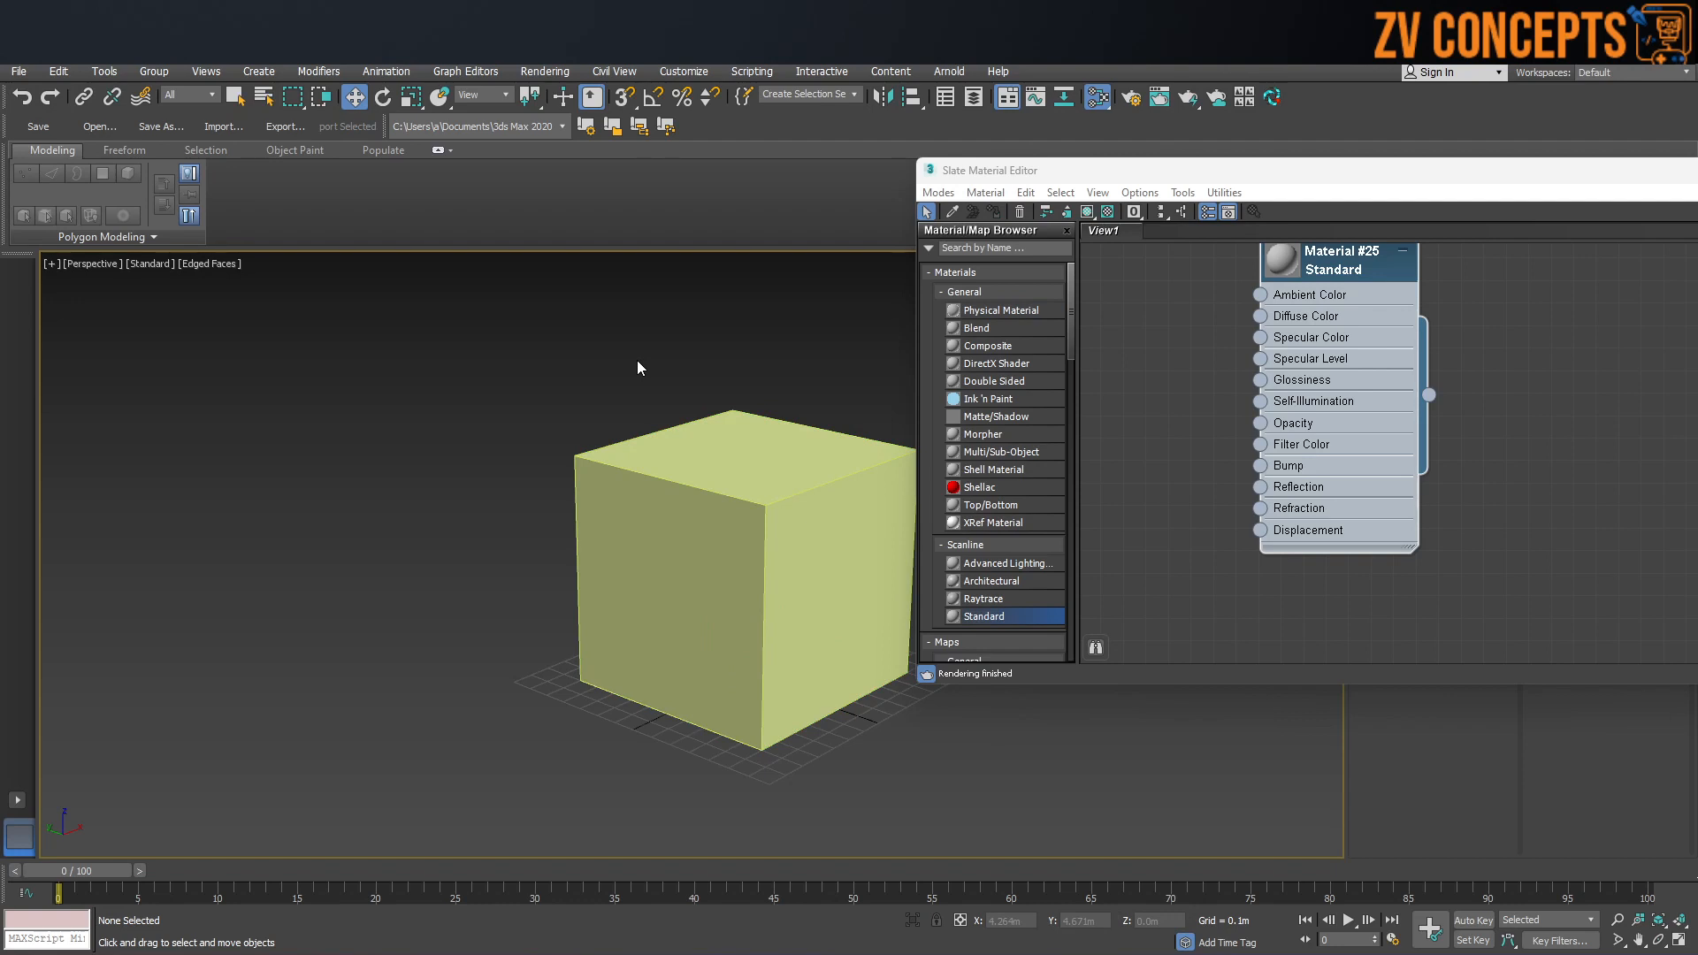
pyautogui.click(692, 442)
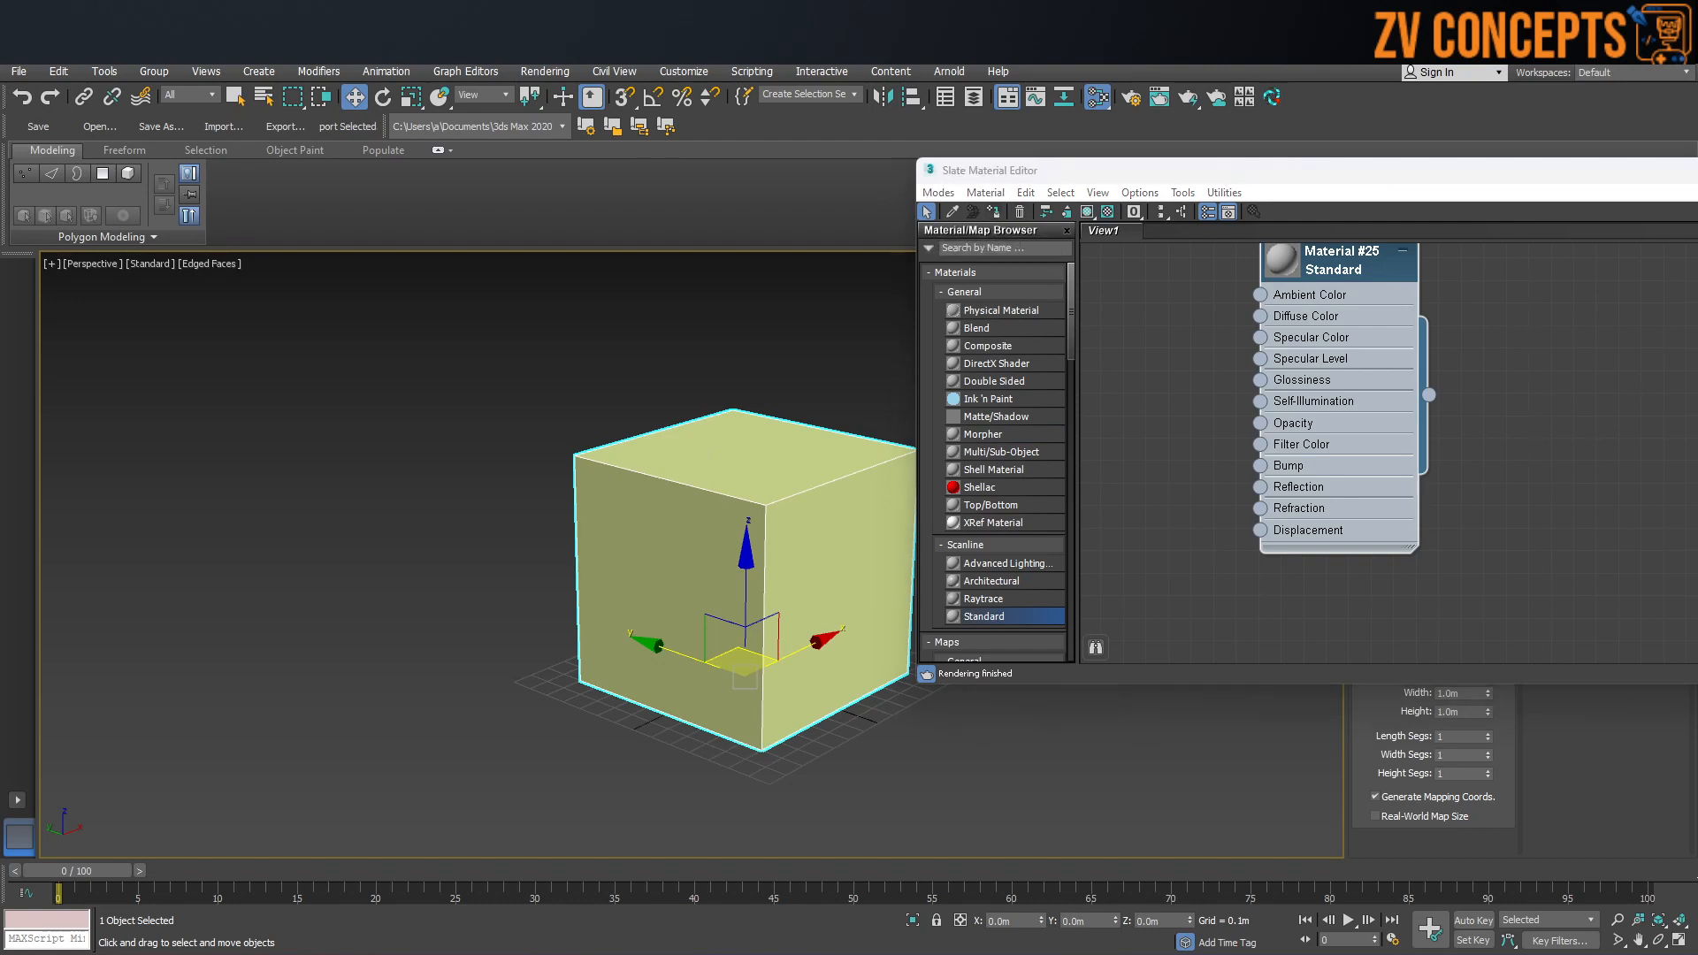
pyautogui.click(995, 212)
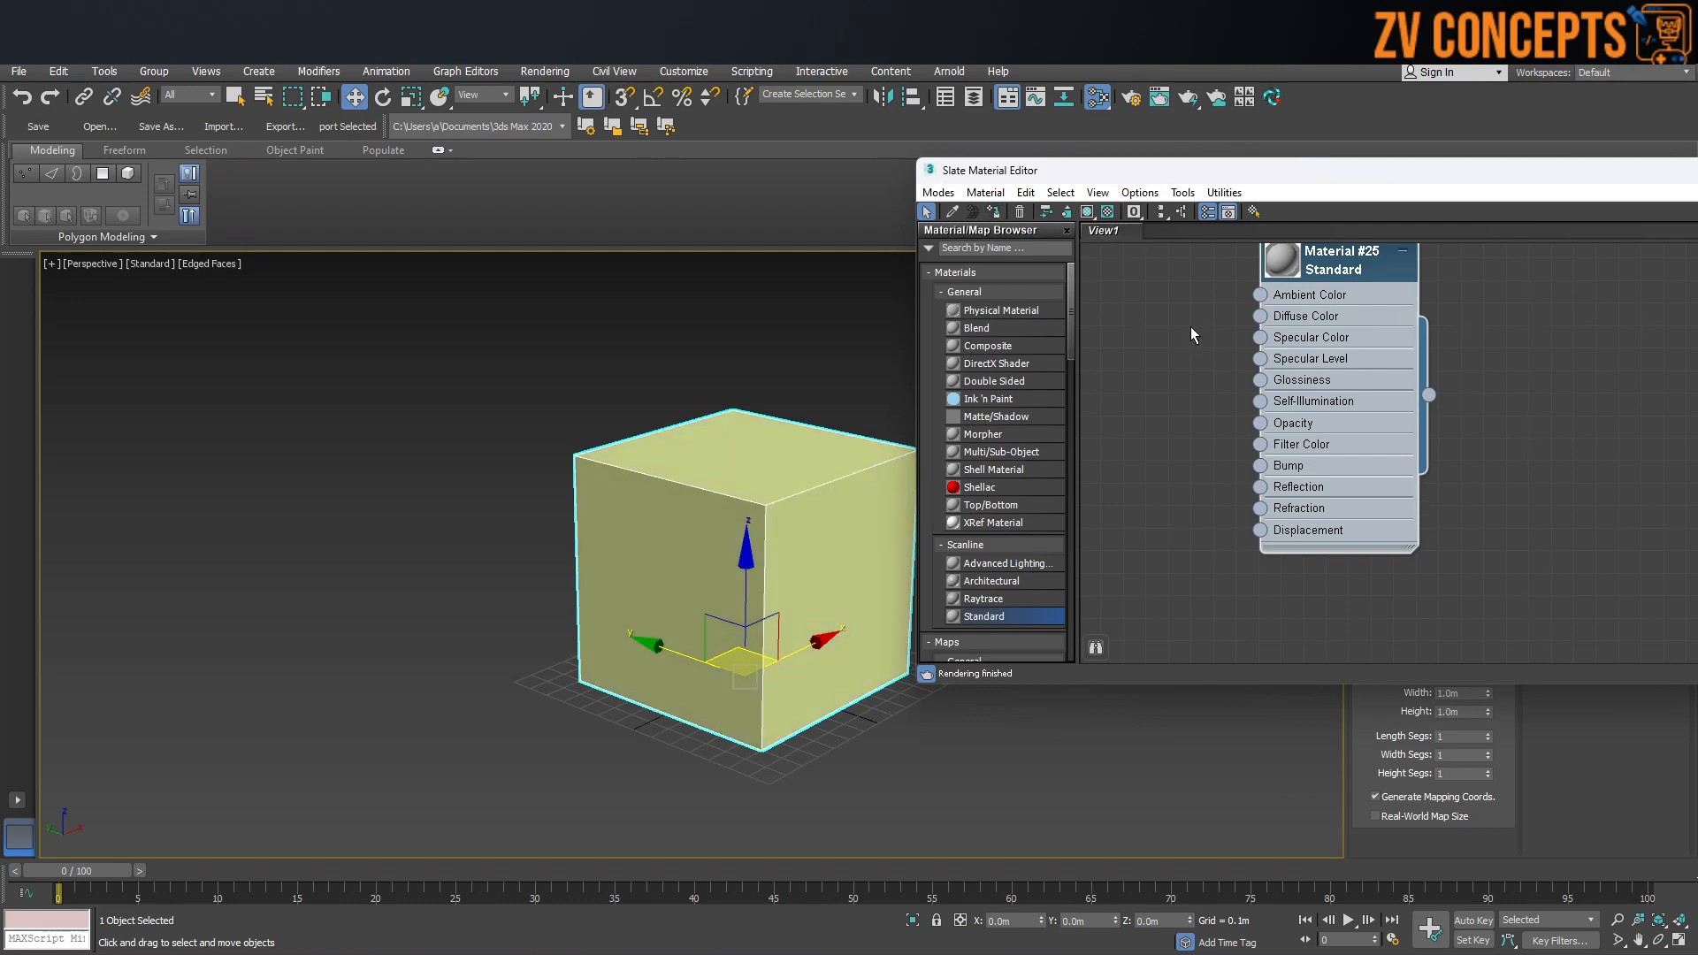
pyautogui.moveTo(1428, 395); pyautogui.dragTo(717, 502)
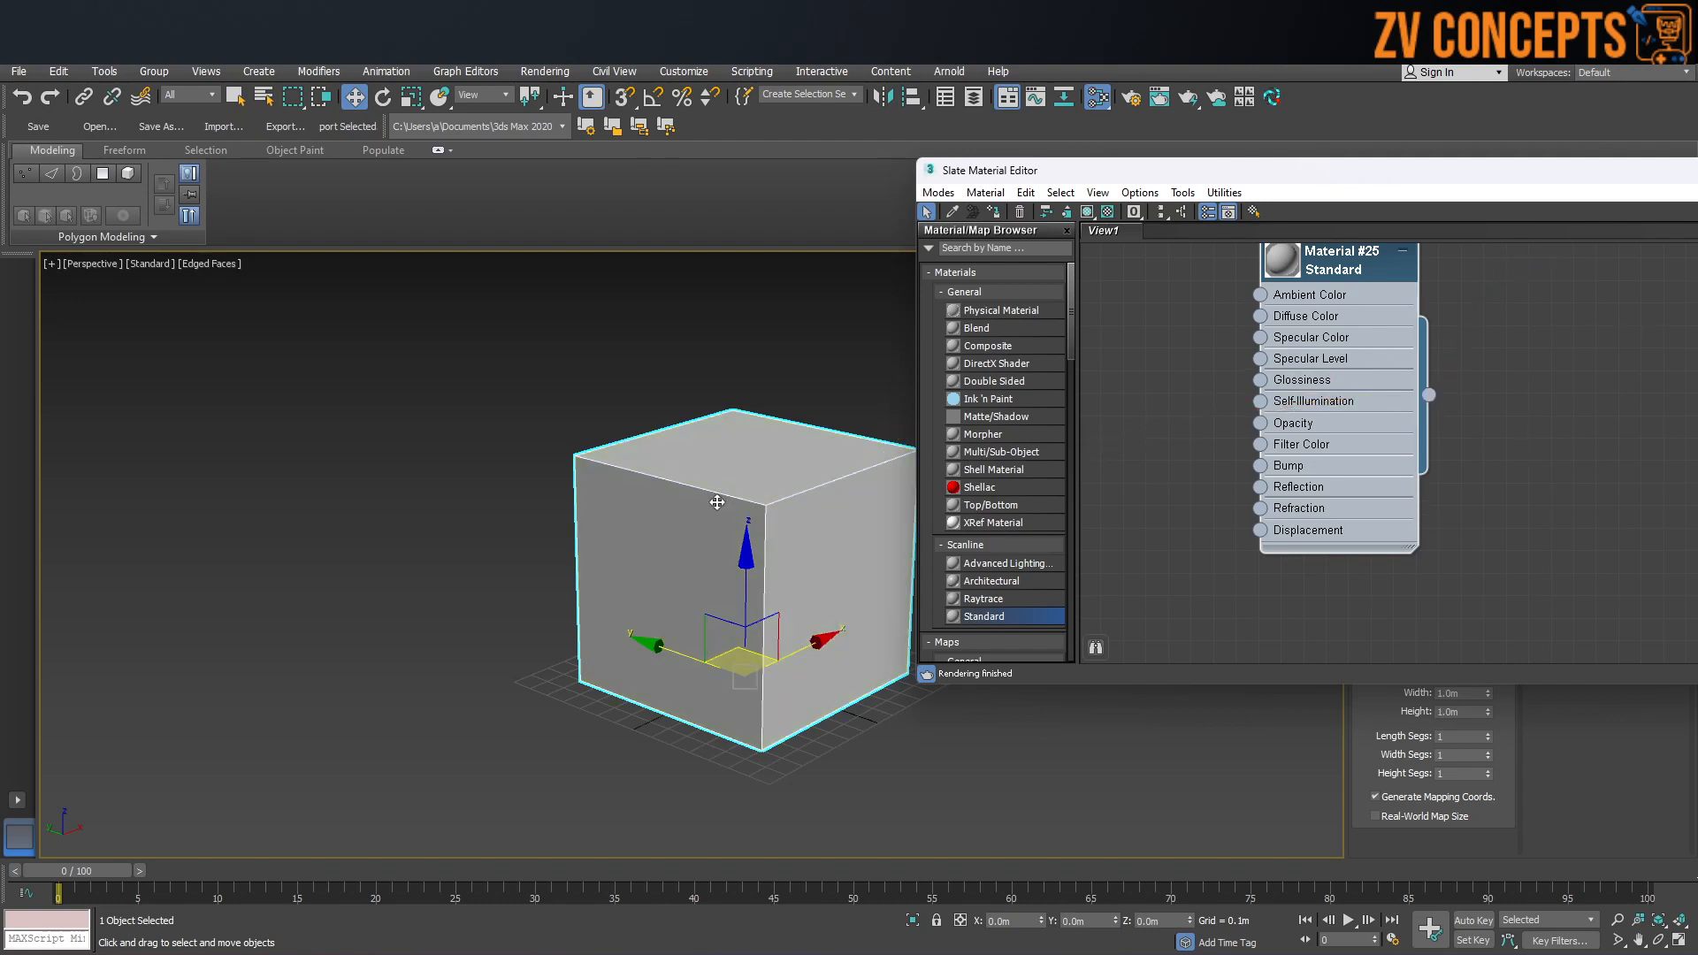
# Step: Open the Standard material's parameters and rename the material as wood
pyautogui.moveTo(1415, 171); pyautogui.dragTo(1145, 250)
pyautogui.moveTo(1064, 350); pyautogui.dragTo(1087, 398)
pyautogui.doubleClick(1087, 399)
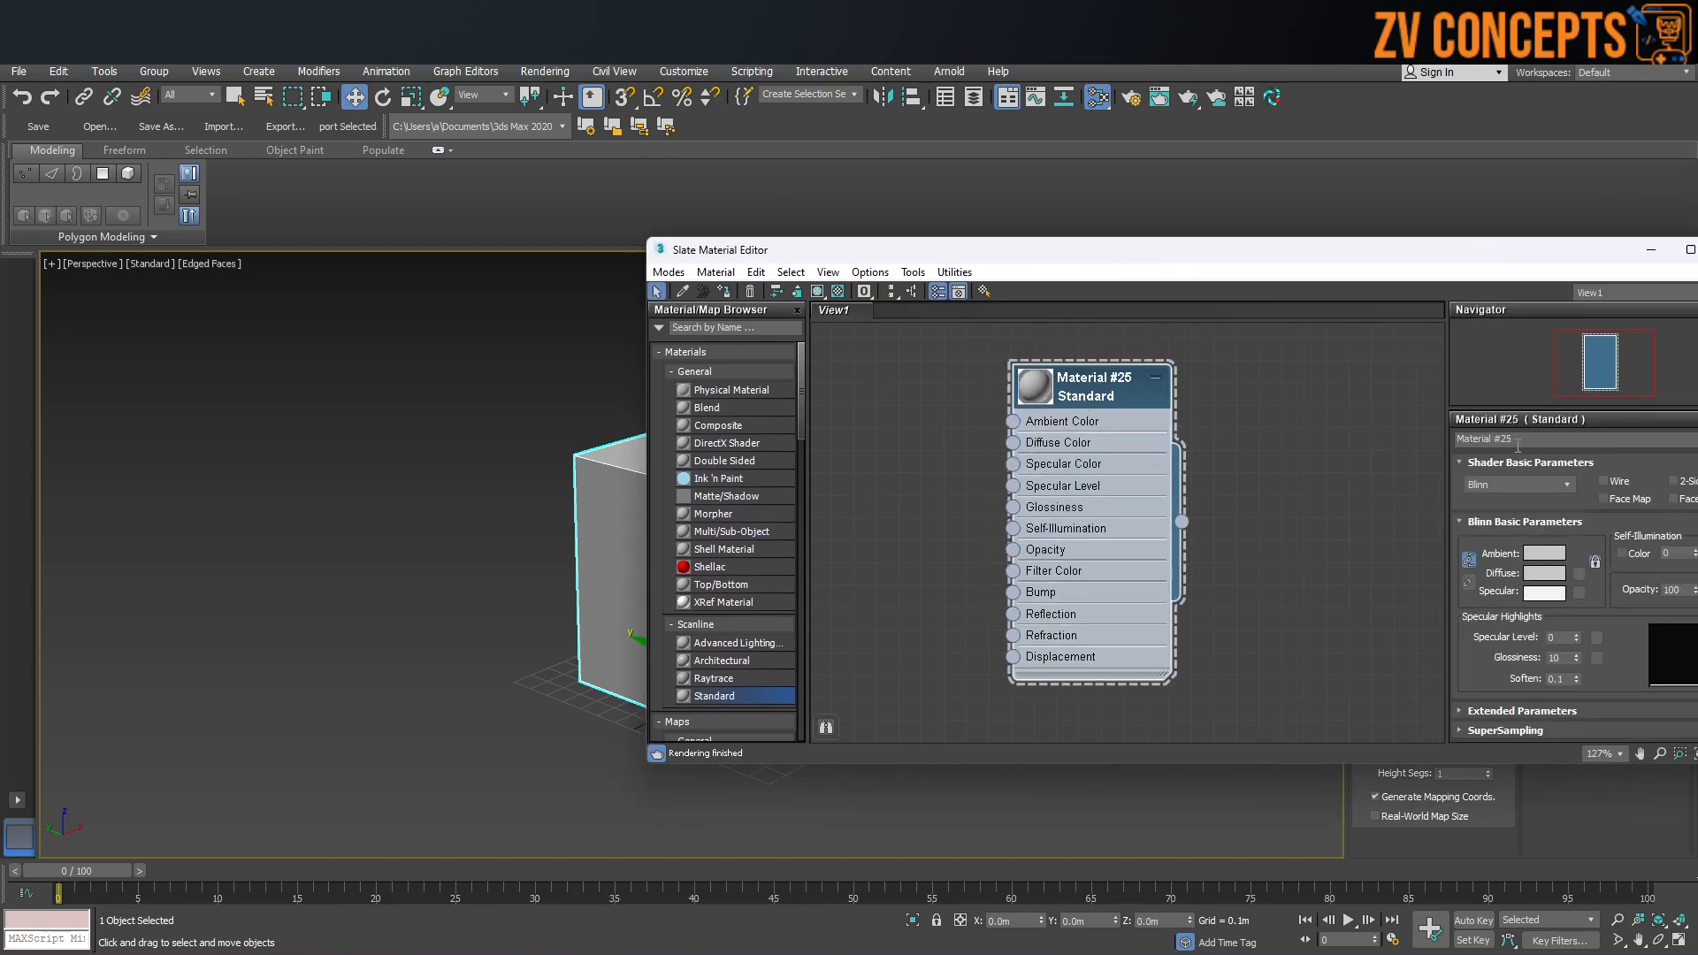
pyautogui.moveTo(1551, 446); pyautogui.dragTo(1398, 445)
pyautogui.write('wood')
pyautogui.press('Return')
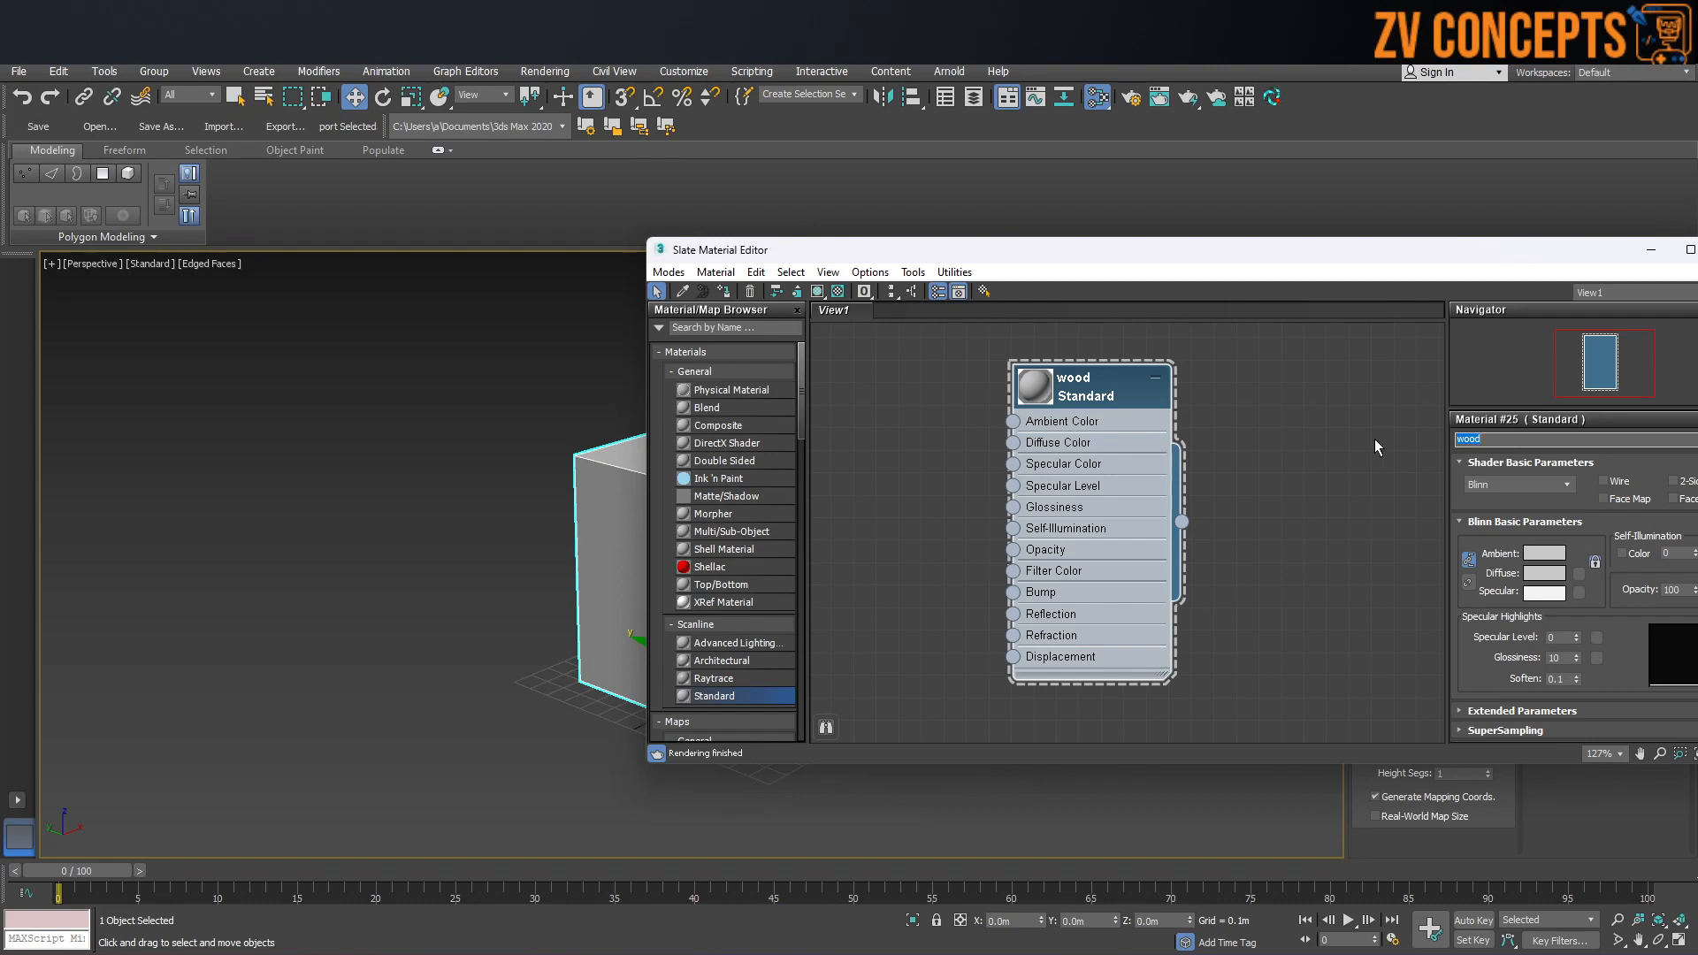
# Step: Reposition the Slate Material Editor so that the box, the wood node and its parameters are all visible
pyautogui.scroll(2, 1096, 421)
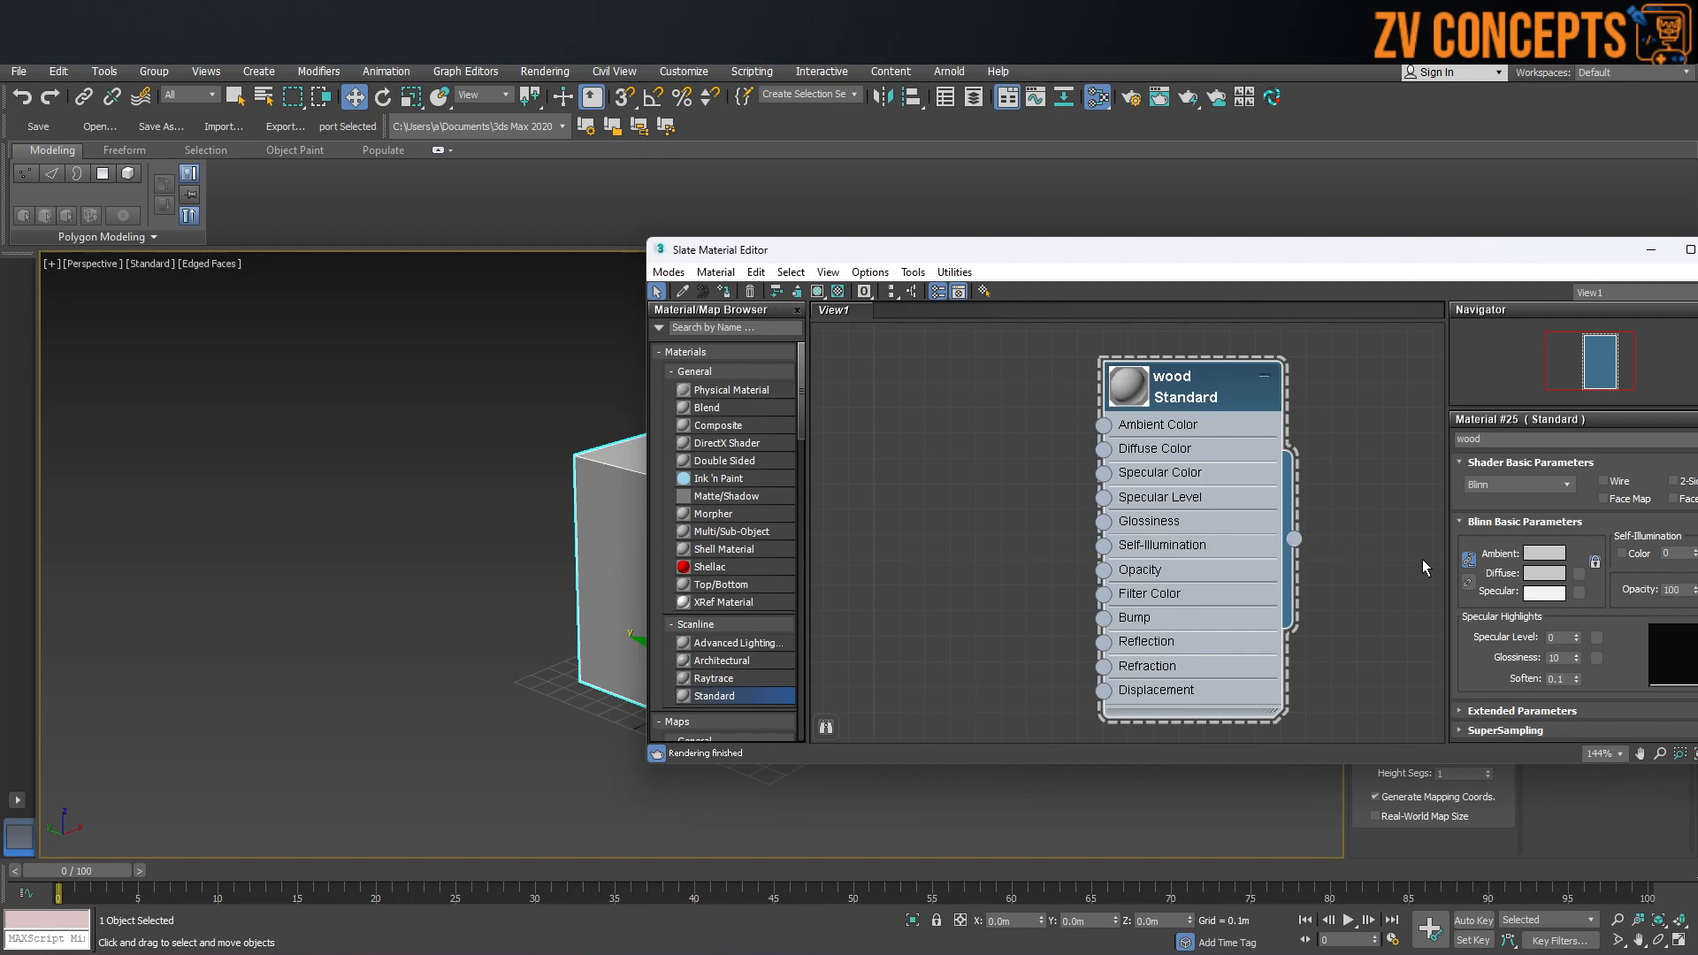
pyautogui.moveTo(1205, 251); pyautogui.dragTo(1504, 269)
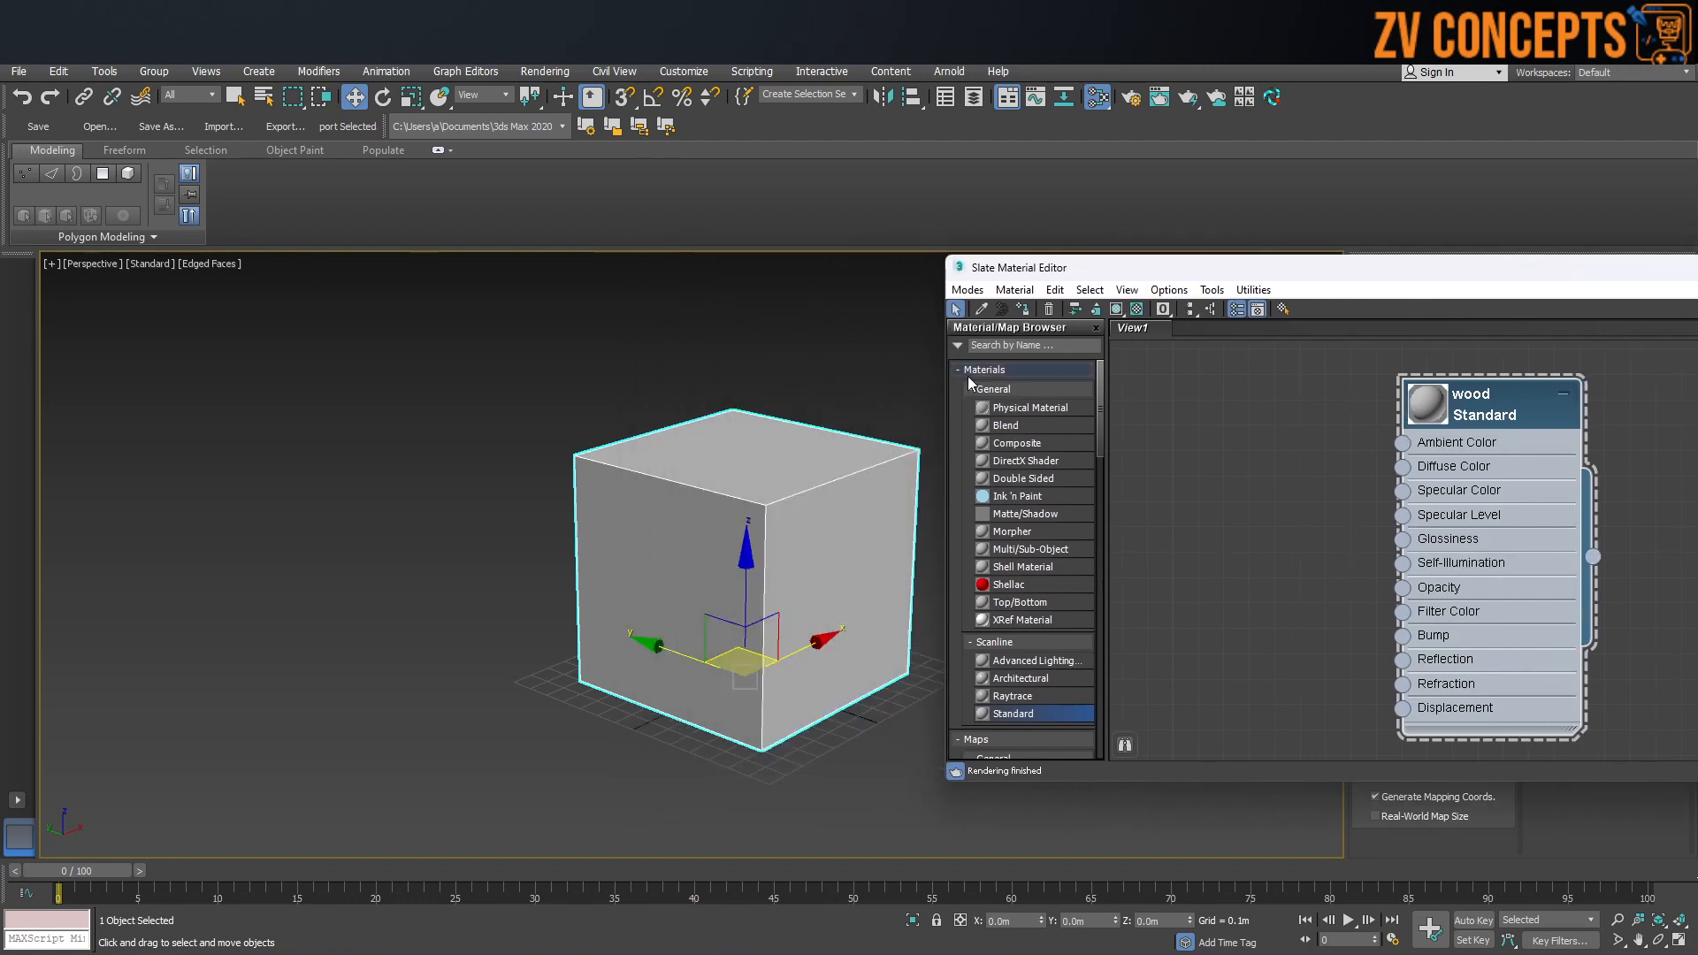
pyautogui.moveTo(1405, 268); pyautogui.dragTo(1075, 279)
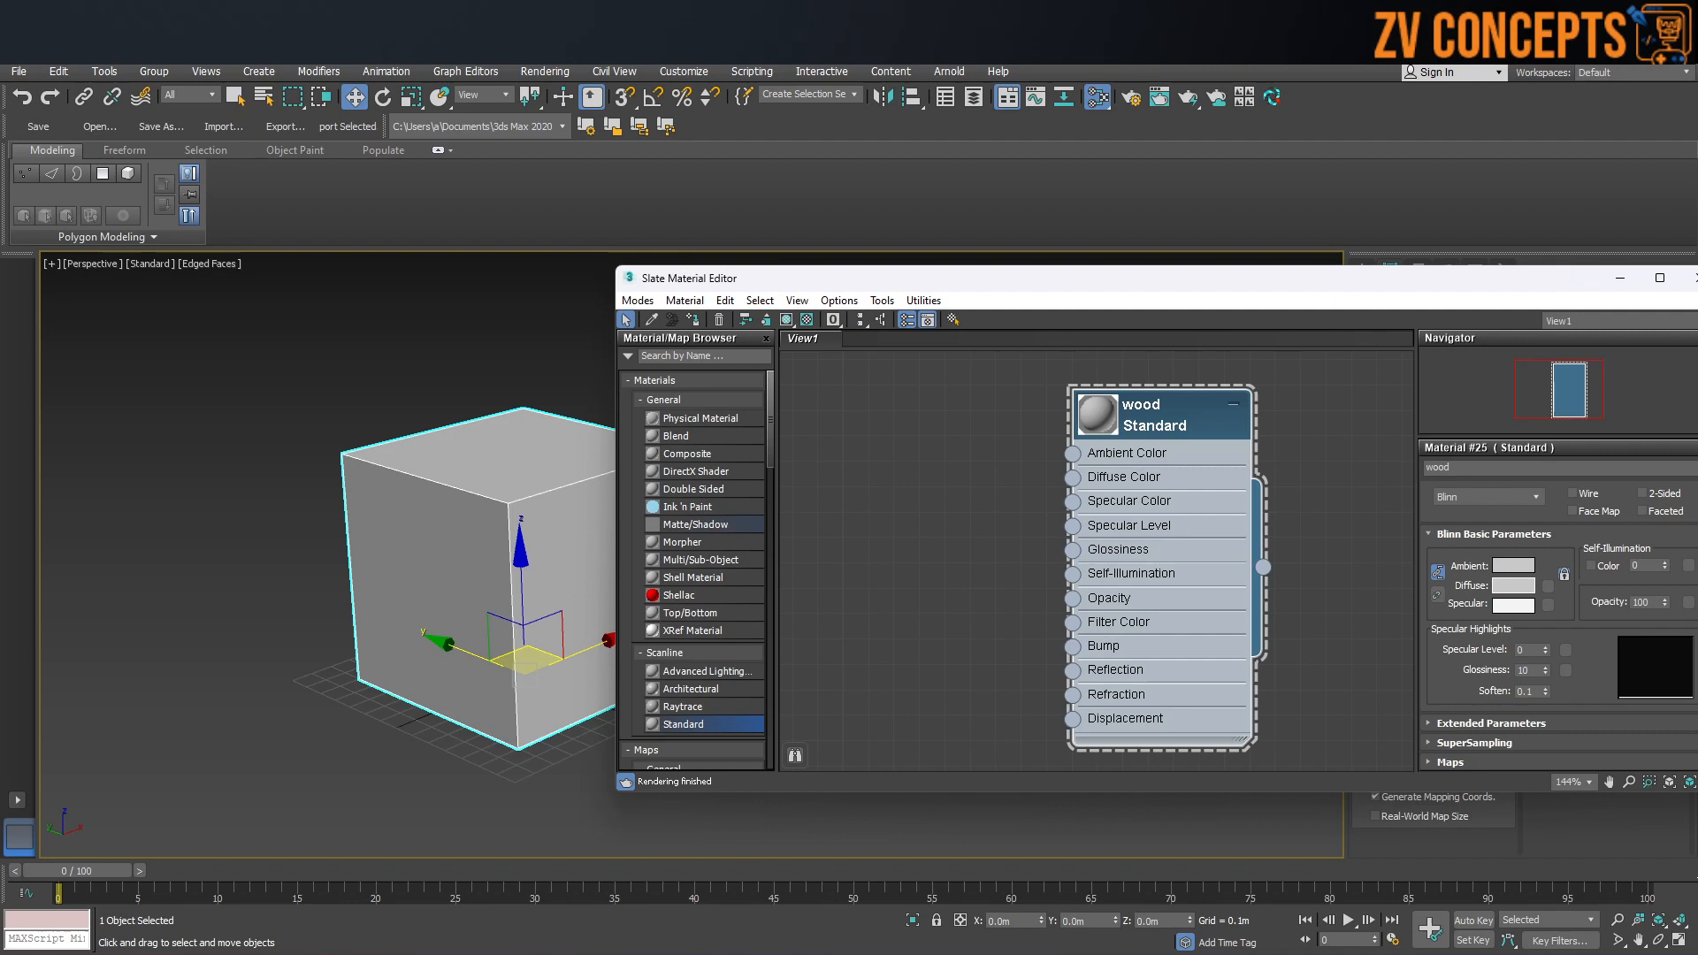
# Step: Set the wood material's diffuse color to a light blue of red 73, green 164, blue 234
pyautogui.moveTo(0, 468); pyautogui.dragTo(902, 367)
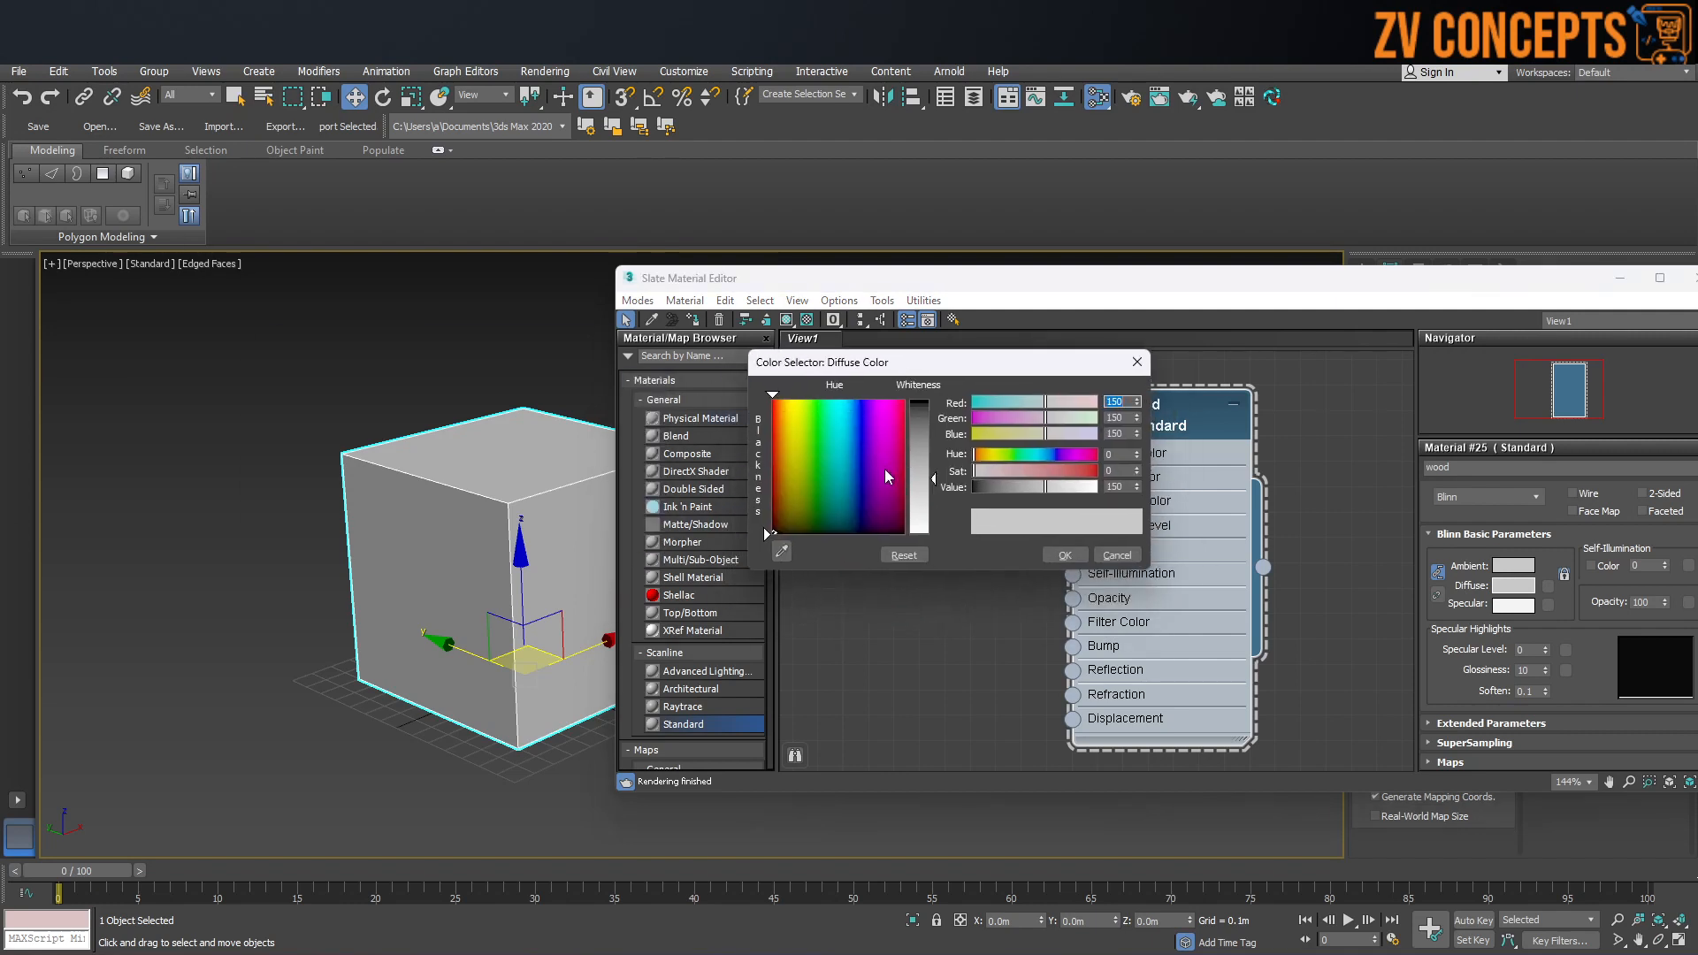
pyautogui.click(815, 413)
pyautogui.moveTo(933, 478); pyautogui.dragTo(933, 439)
pyautogui.click(849, 413)
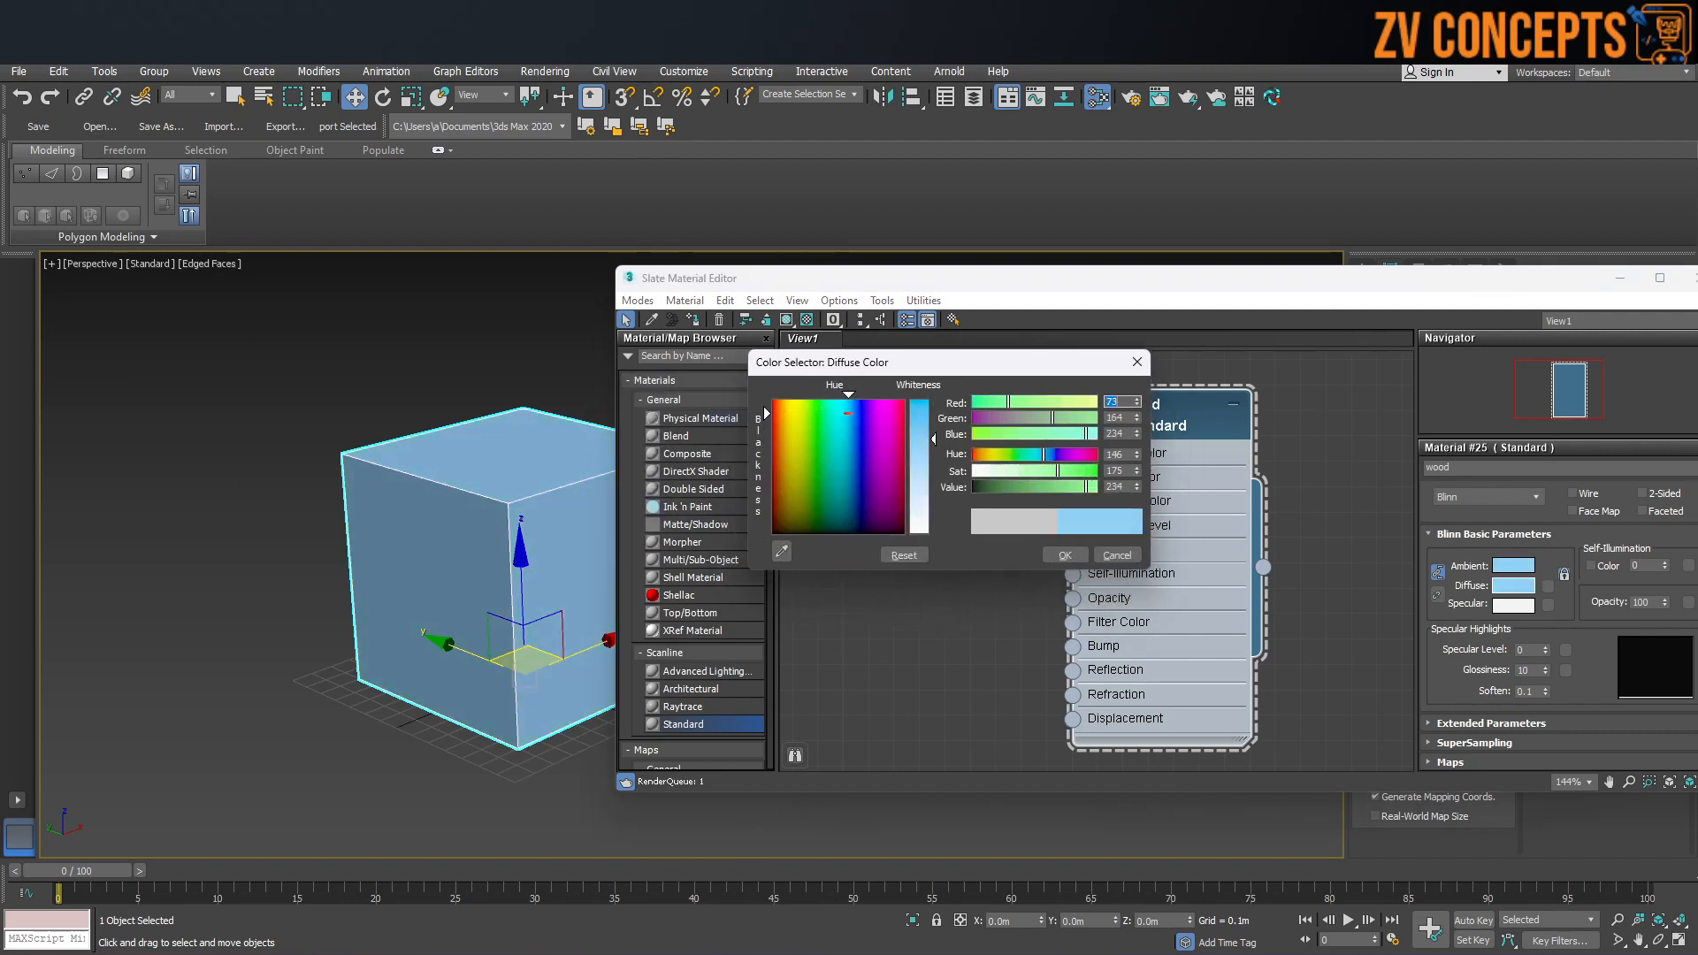
pyautogui.click(1066, 555)
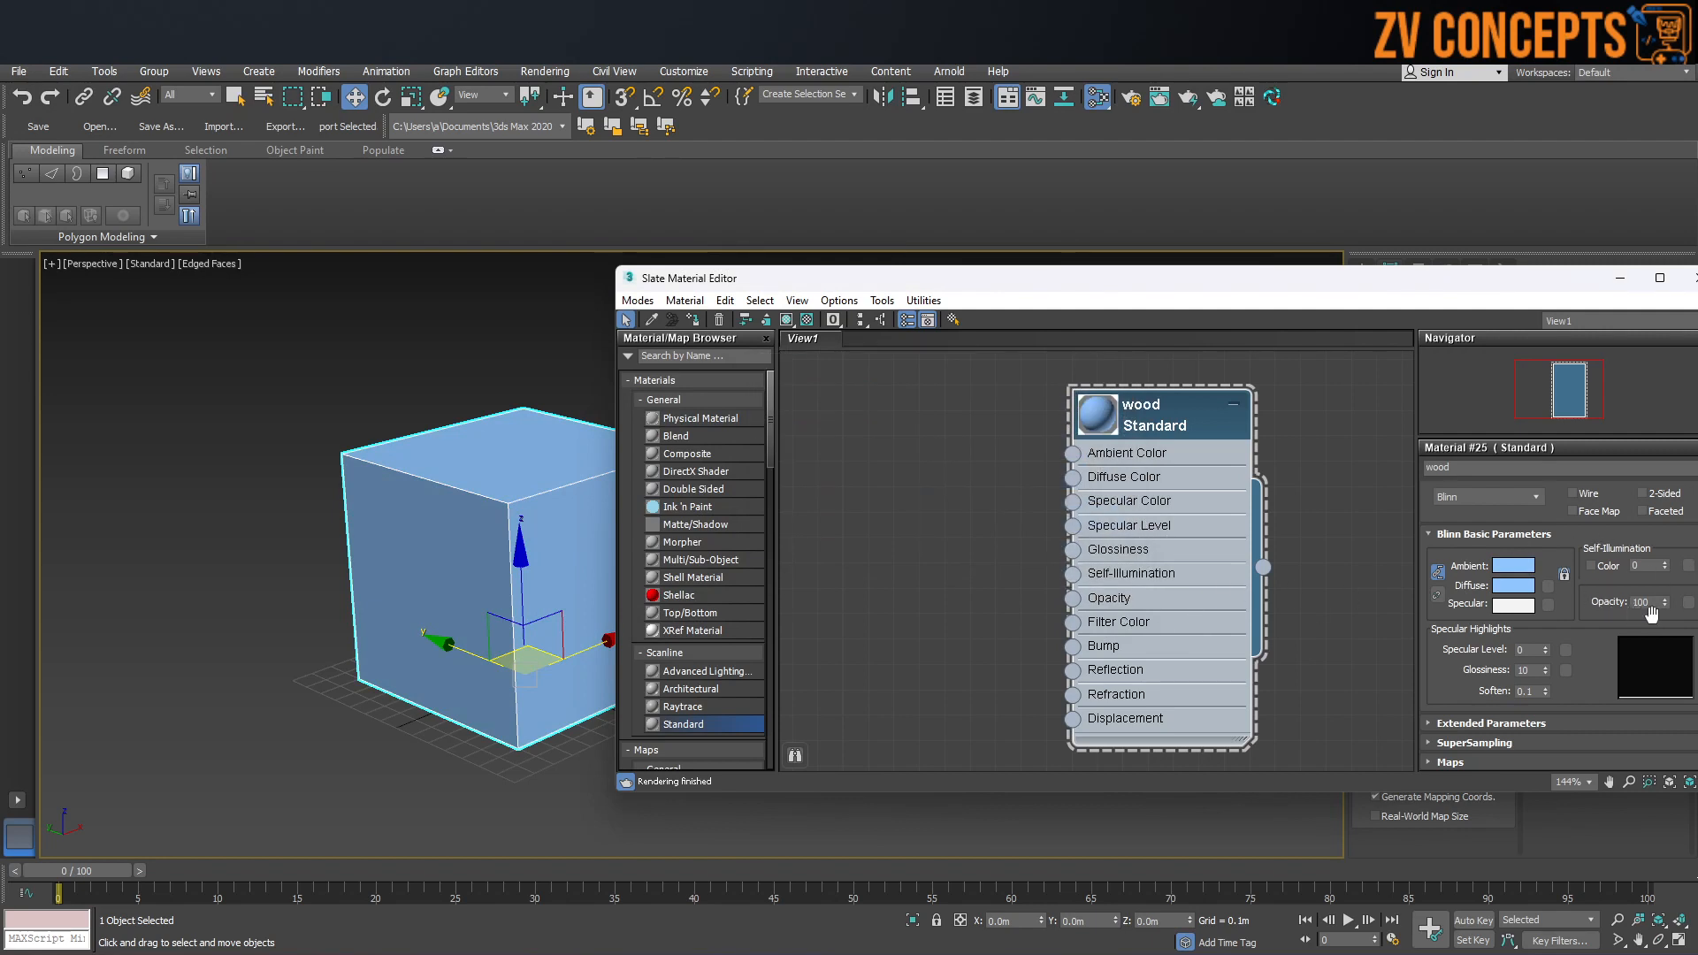
# Step: Try the wood material with opacity 29, specular level 111, glossiness 18, soften 0.67 and self-illumination 100
pyautogui.moveTo(1661, 610); pyautogui.dragTo(1664, 672)
pyautogui.click(312, 341)
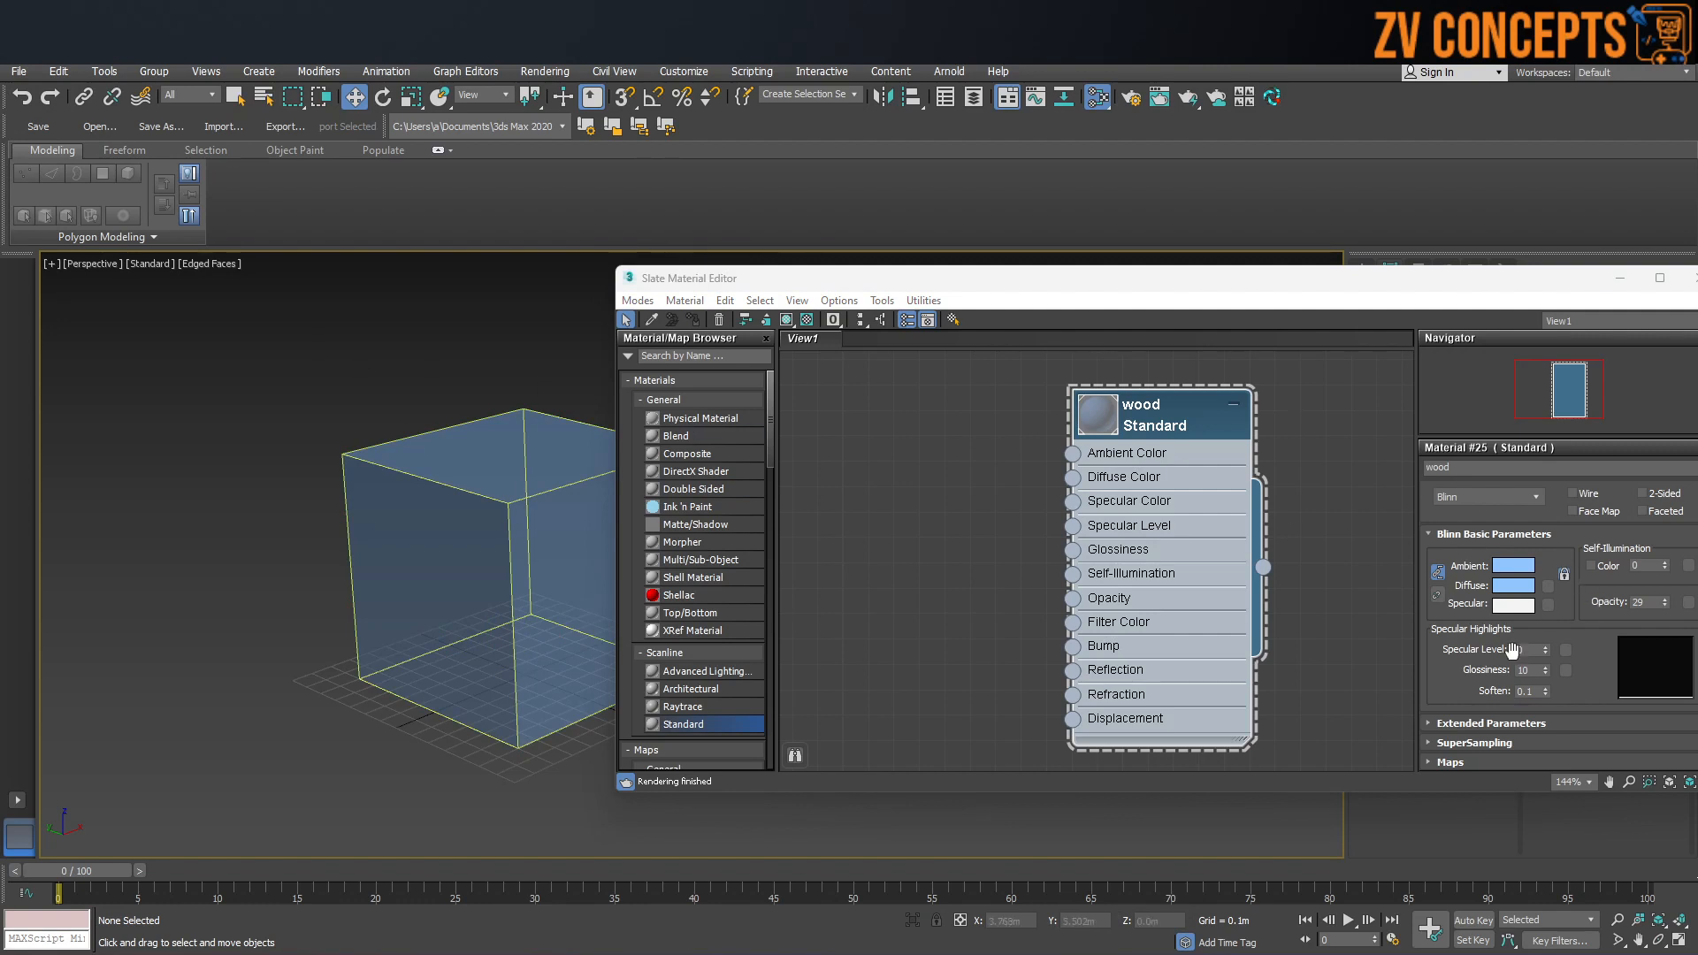
pyautogui.moveTo(1545, 653); pyautogui.dragTo(1553, 571)
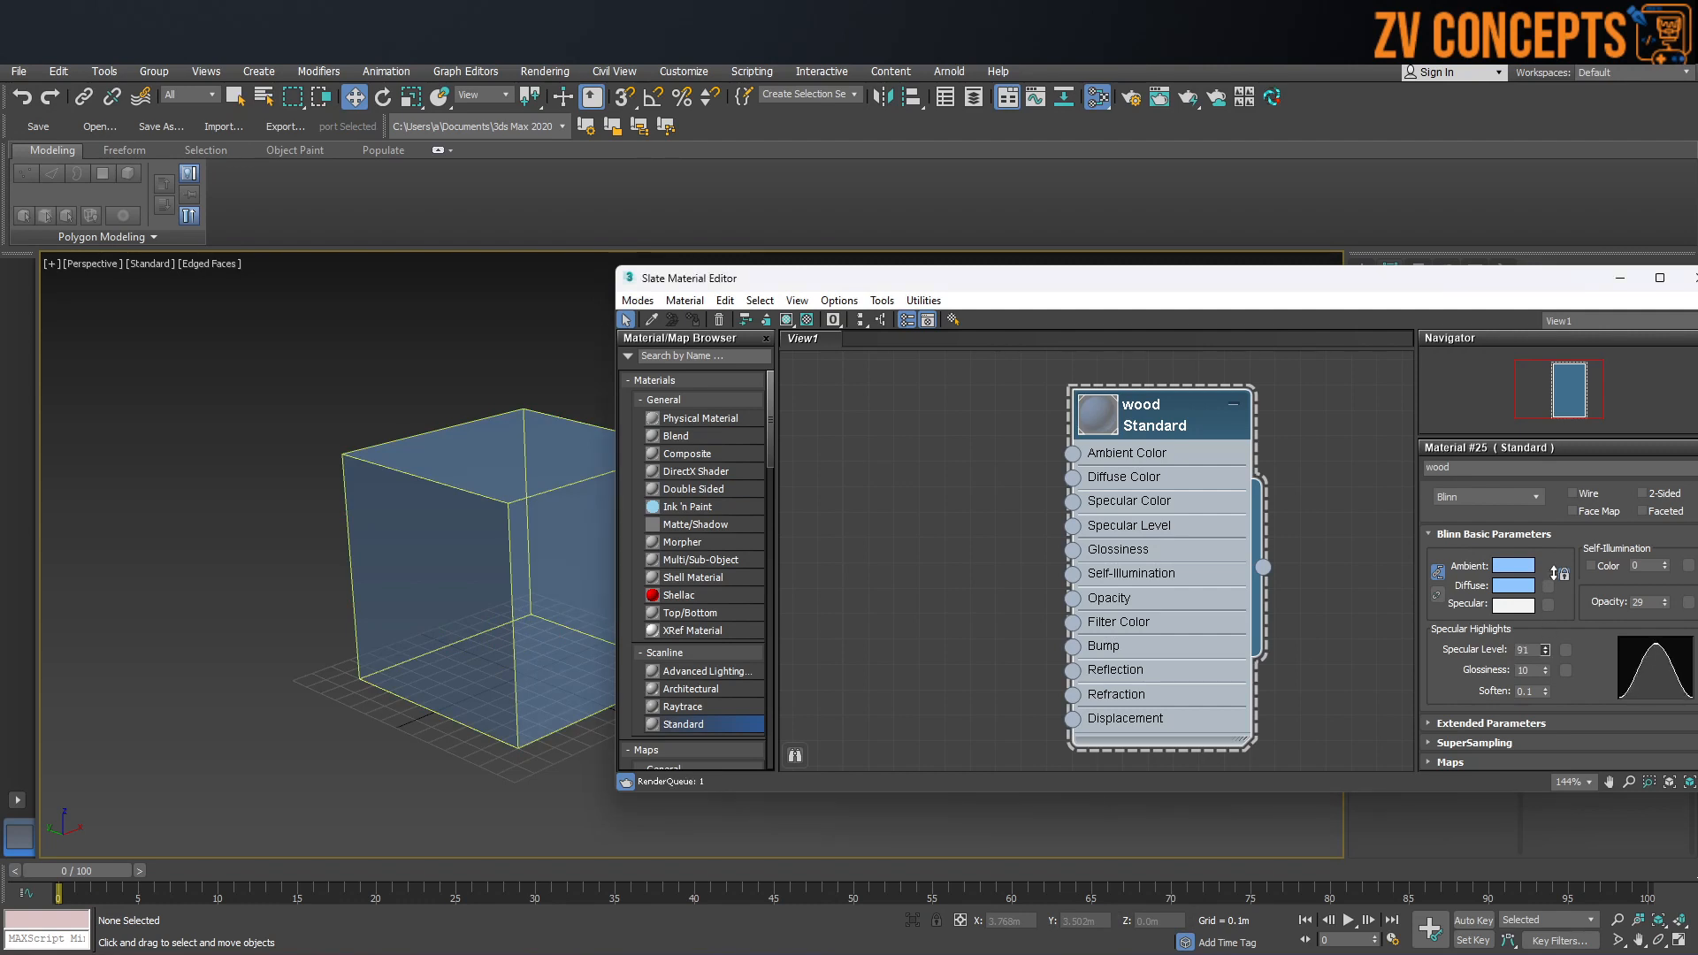
pyautogui.click(1544, 674)
pyautogui.moveTo(1544, 674)
pyautogui.mouseDown()
pyautogui.moveTo(1527, 652)
pyautogui.moveTo(1547, 675)
pyautogui.moveTo(1560, 801)
pyautogui.moveTo(1550, 644)
pyautogui.mouseUp()
pyautogui.moveTo(379, 455)
pyautogui.mouseDown(button='middle')
pyautogui.moveTo(386, 427)
pyautogui.moveTo(433, 433)
pyautogui.moveTo(396, 446)
pyautogui.mouseUp(button='middle')
pyautogui.keyDown('alt'); pyautogui.moveTo(482, 527); pyautogui.dragTo(570, 531, button='middle'); pyautogui.keyUp('alt')
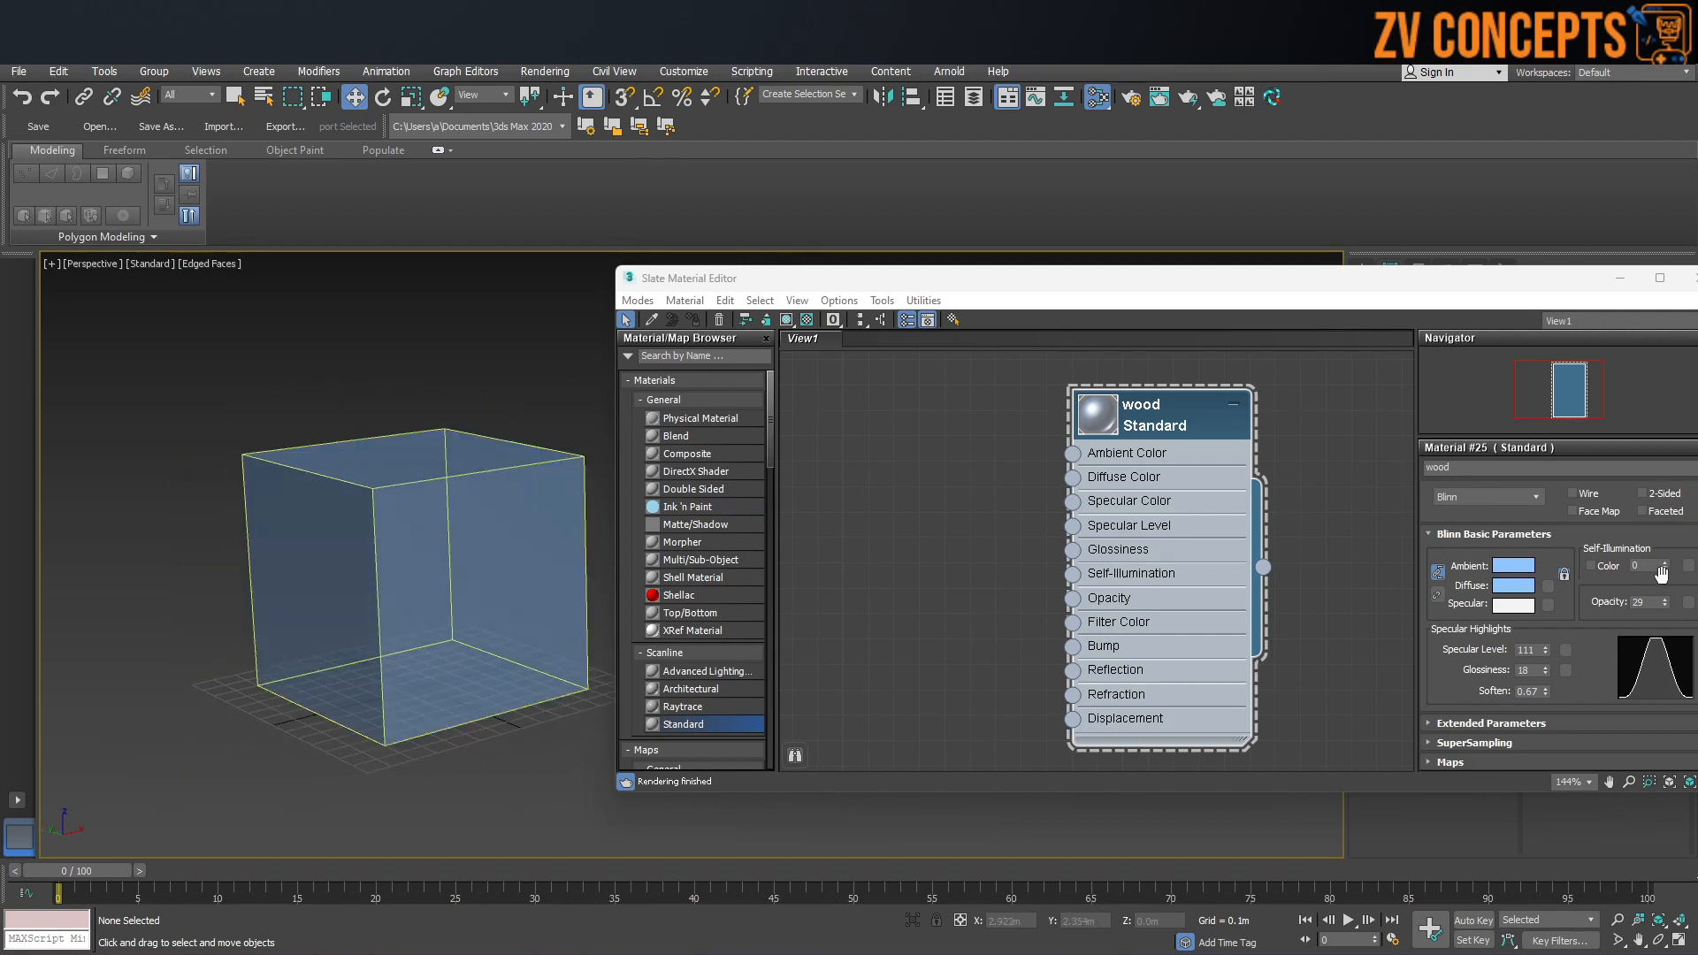
pyautogui.moveTo(1665, 568); pyautogui.dragTo(1662, 478)
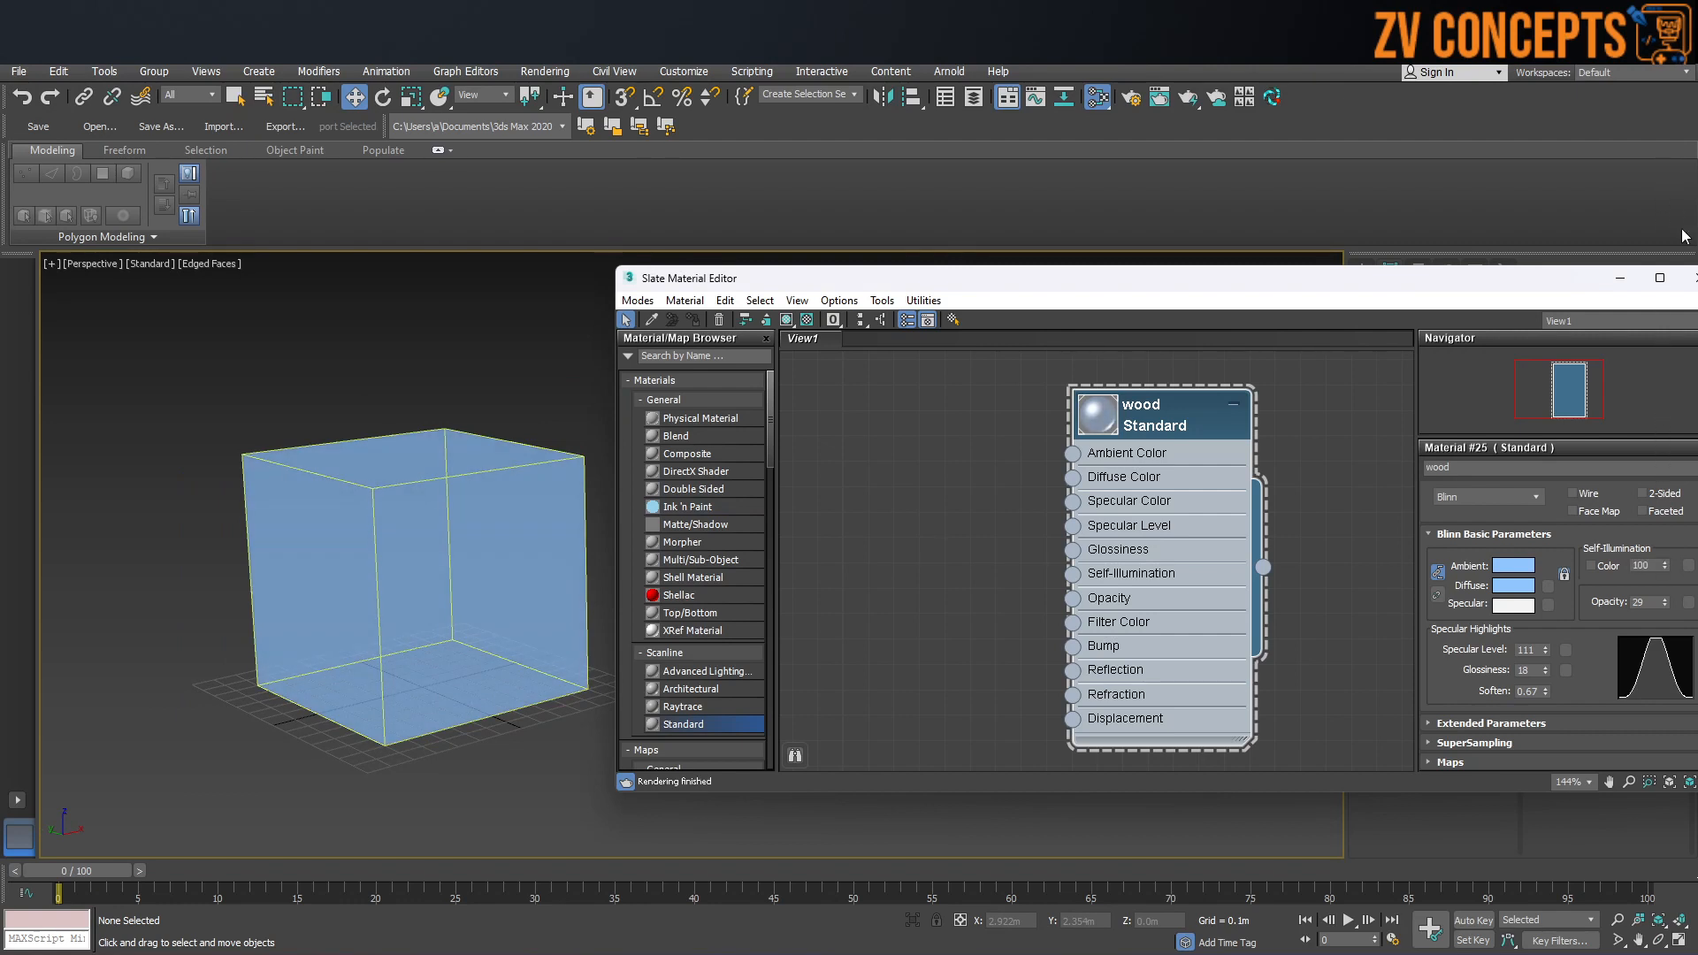
# Step: Reset the wood material's self-illumination, specular level, glossiness and soften to 0, and set its opacity to 100
pyautogui.rightClick(1664, 569)
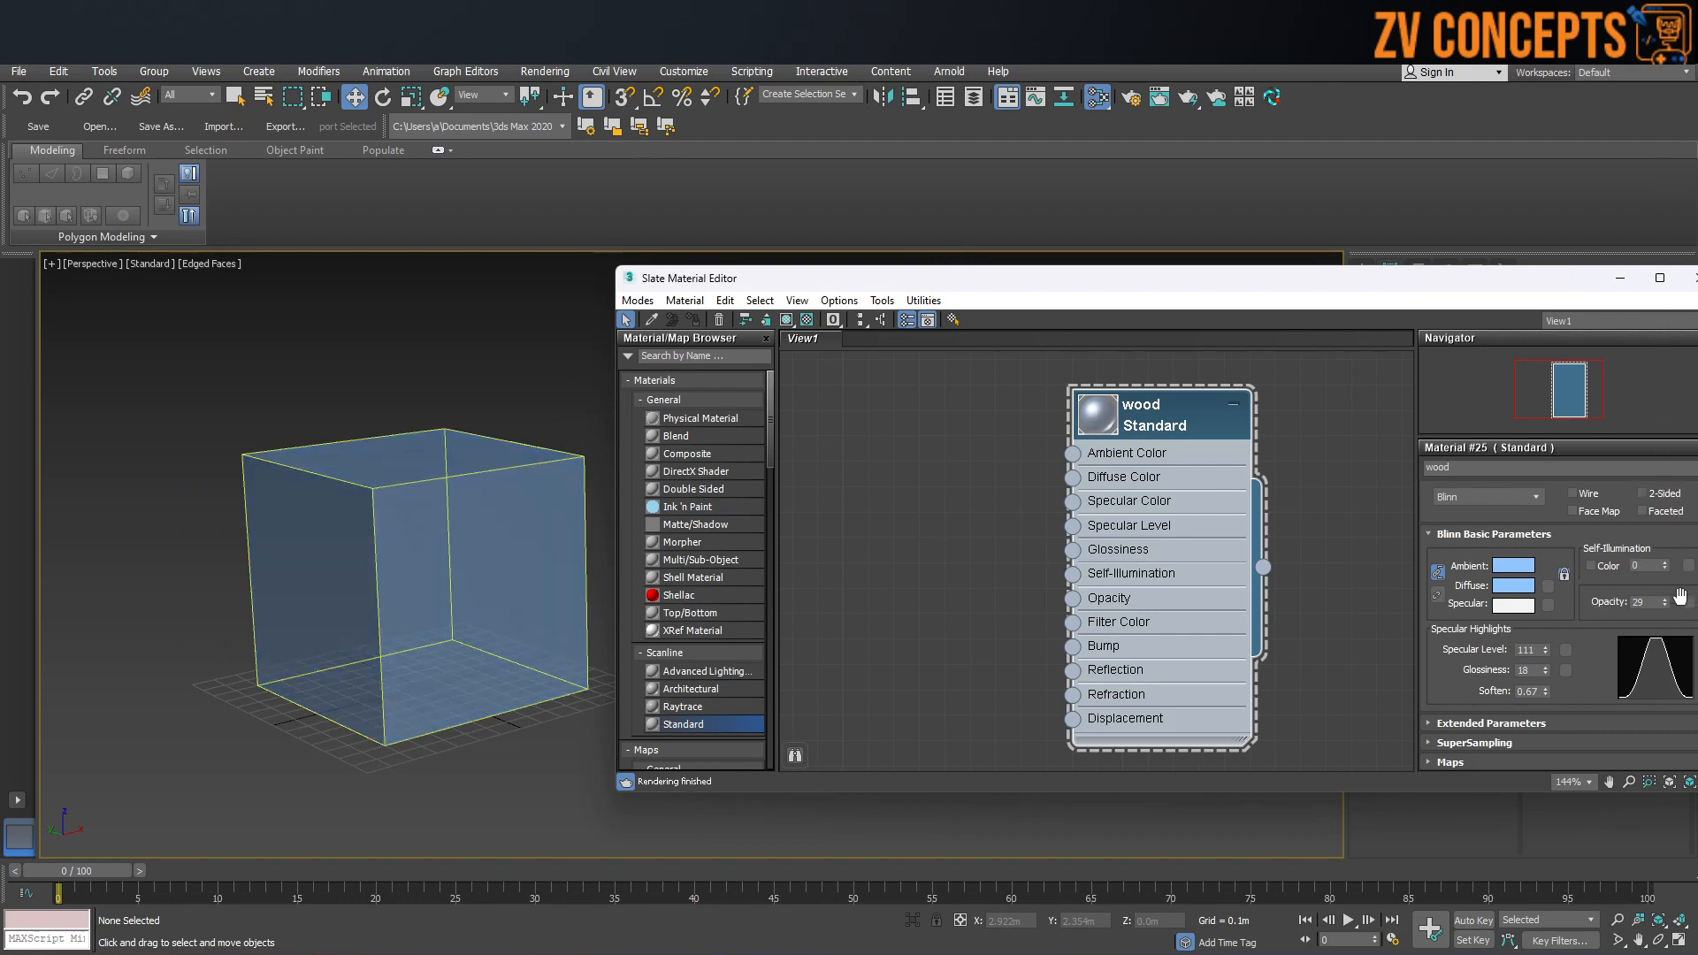
pyautogui.rightClick(1664, 602)
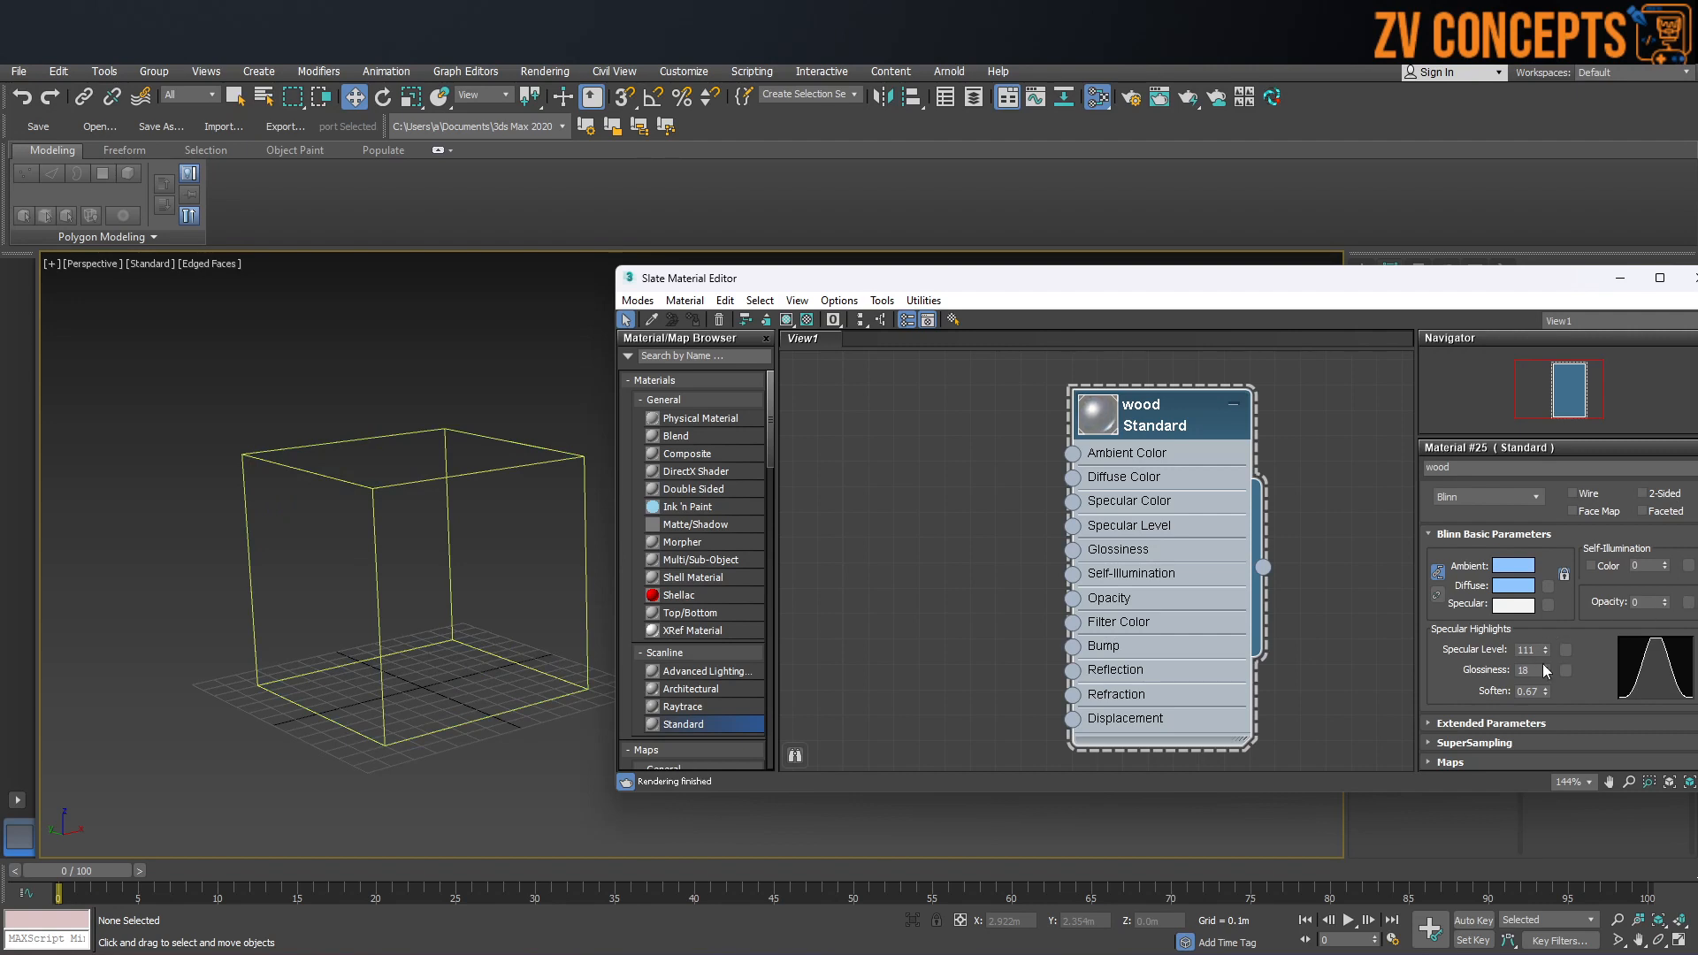
pyautogui.rightClick(1545, 669)
pyautogui.rightClick(1545, 691)
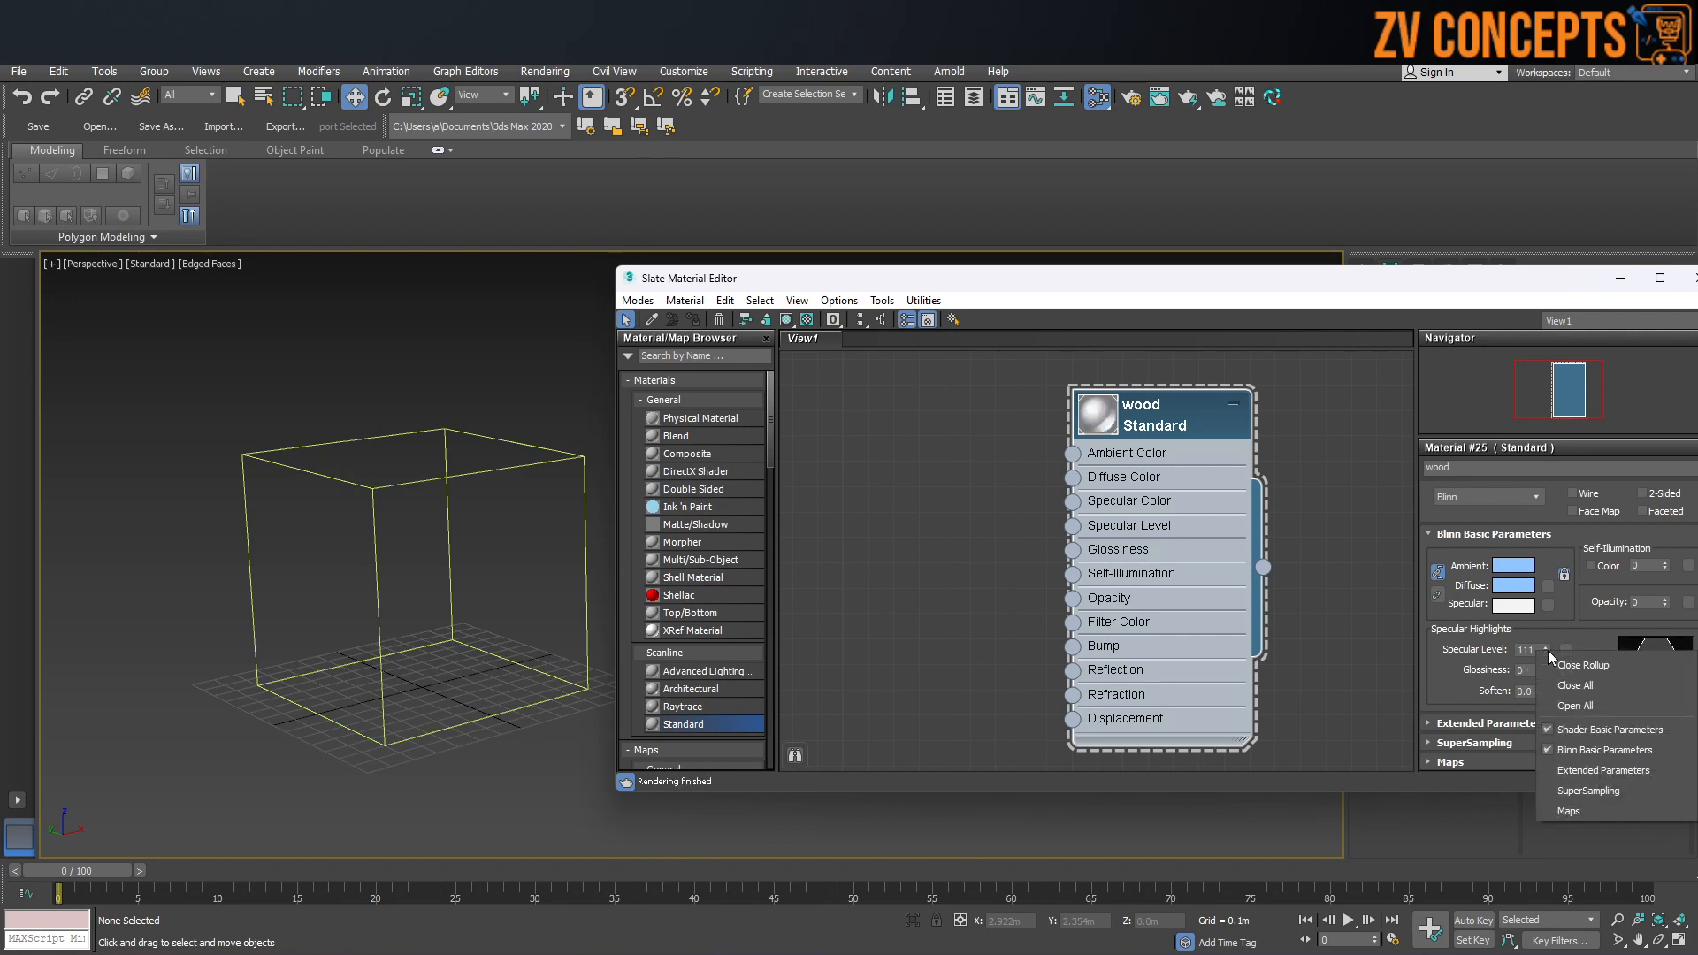
pyautogui.rightClick(1546, 648)
pyautogui.moveTo(1652, 601); pyautogui.dragTo(1526, 590)
pyautogui.write('100')
pyautogui.press('Return')
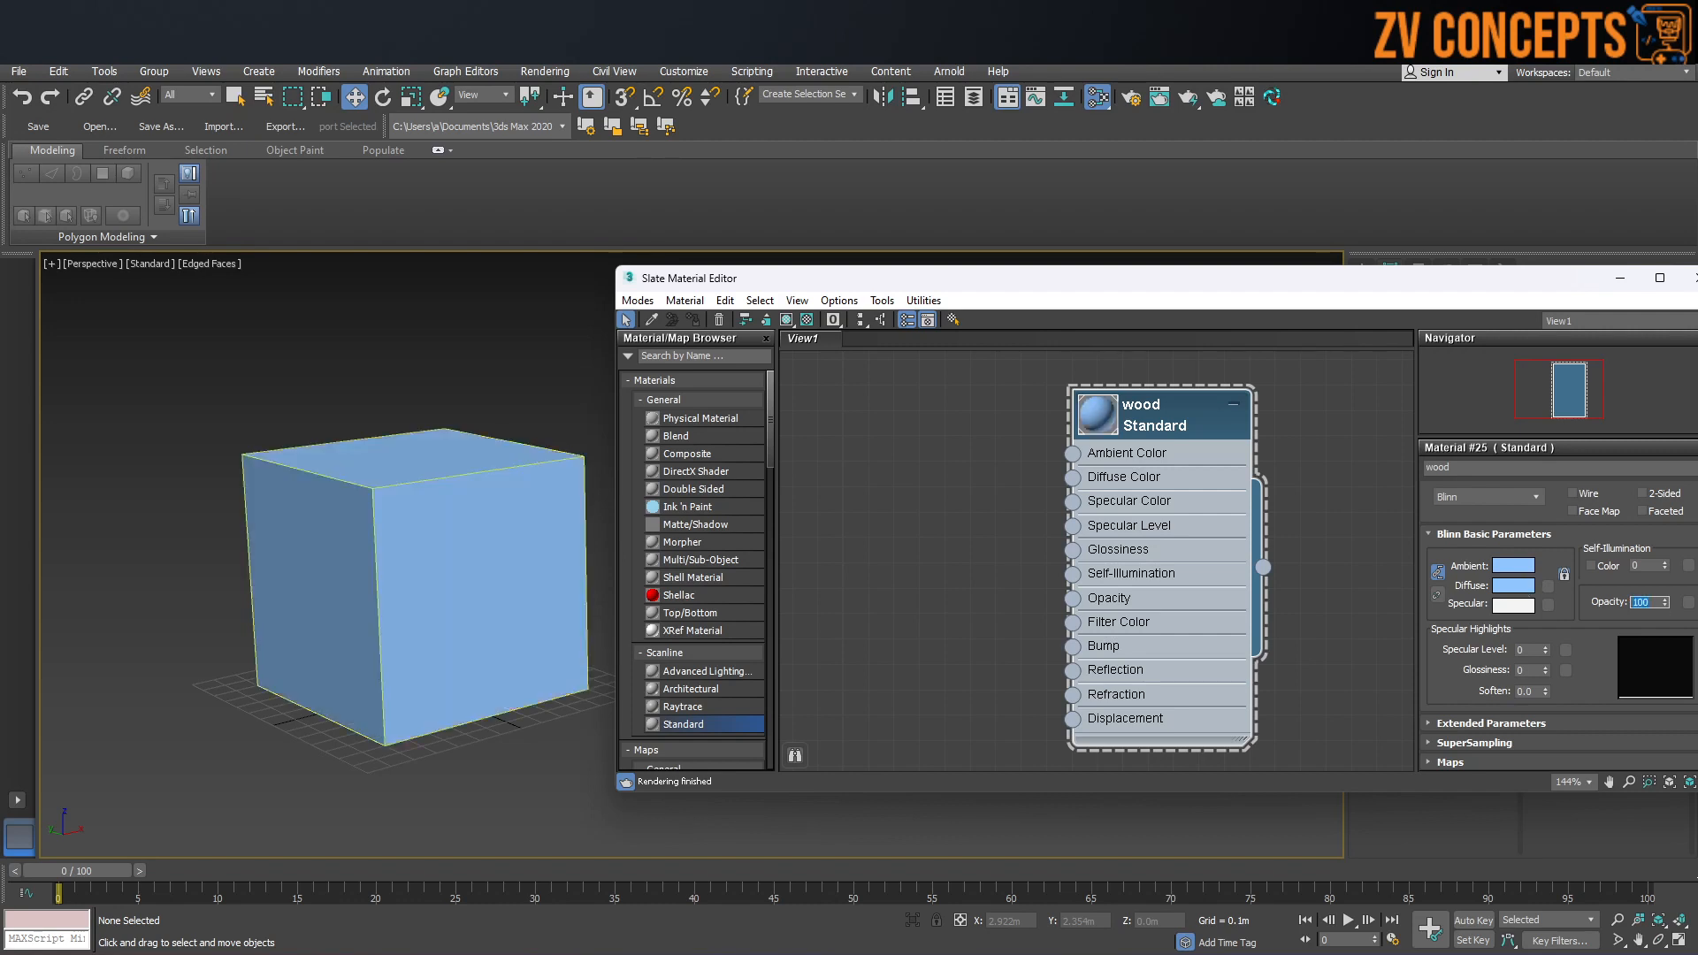
# Step: Start adding a general Bitmap map to the wood material's Diffuse Color input
pyautogui.click(1161, 421)
pyautogui.moveTo(949, 476); pyautogui.dragTo(949, 476)
pyautogui.moveTo(1011, 482)
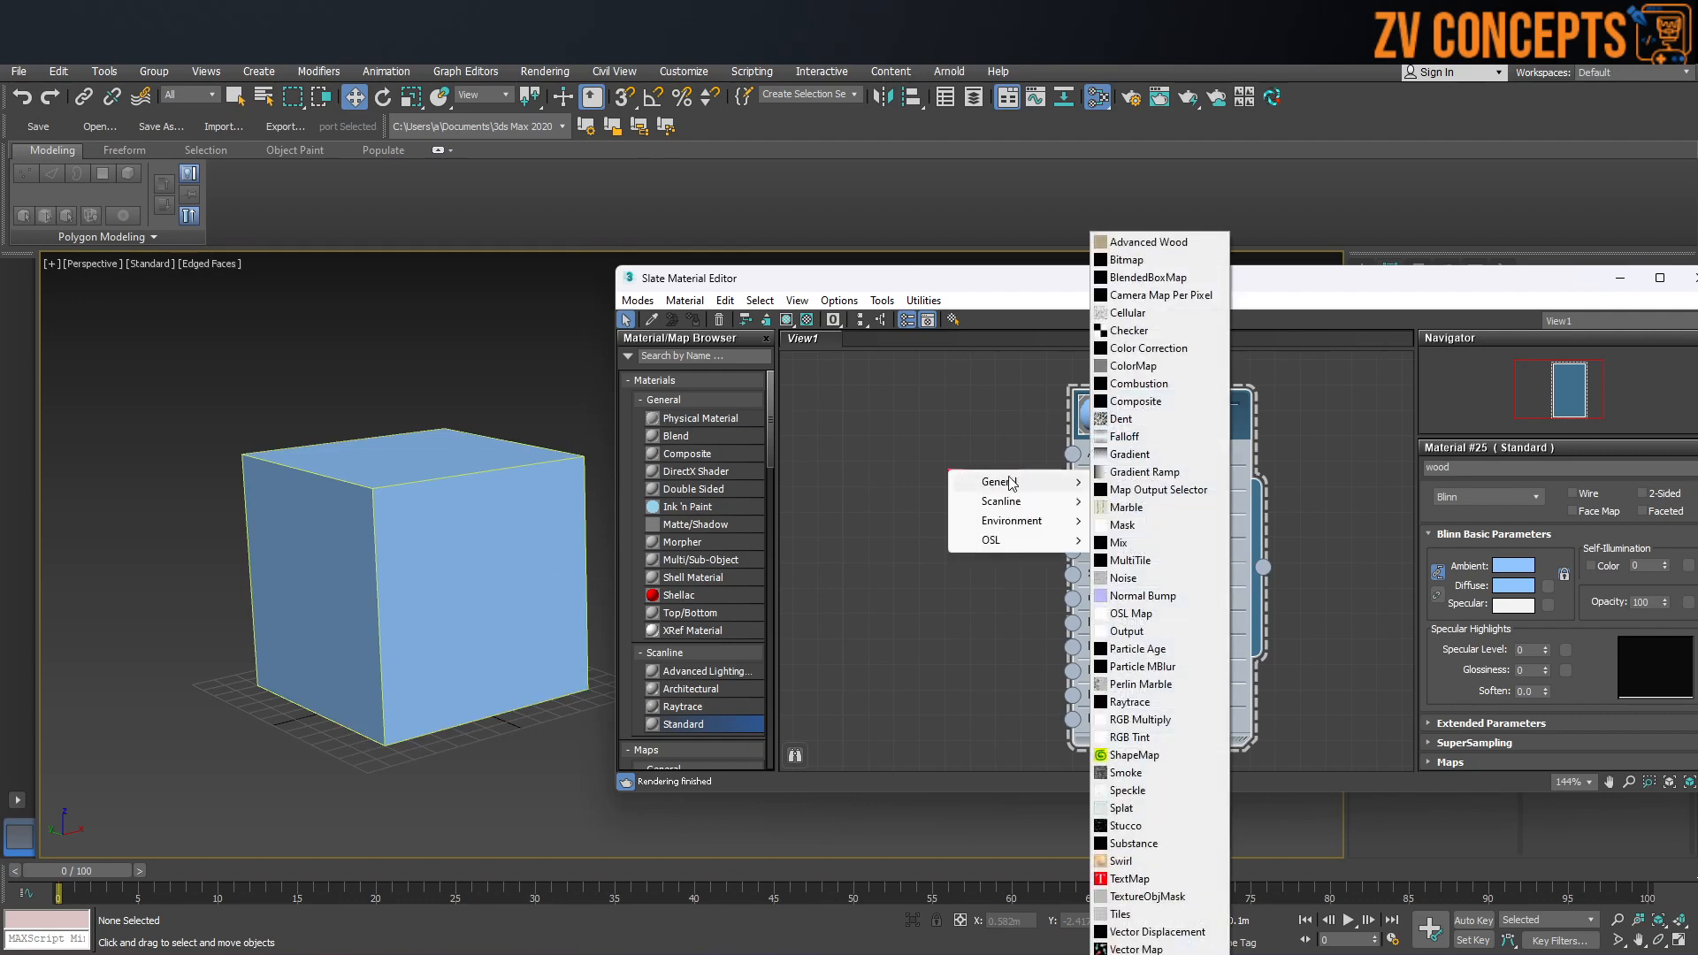
pyautogui.click(1141, 260)
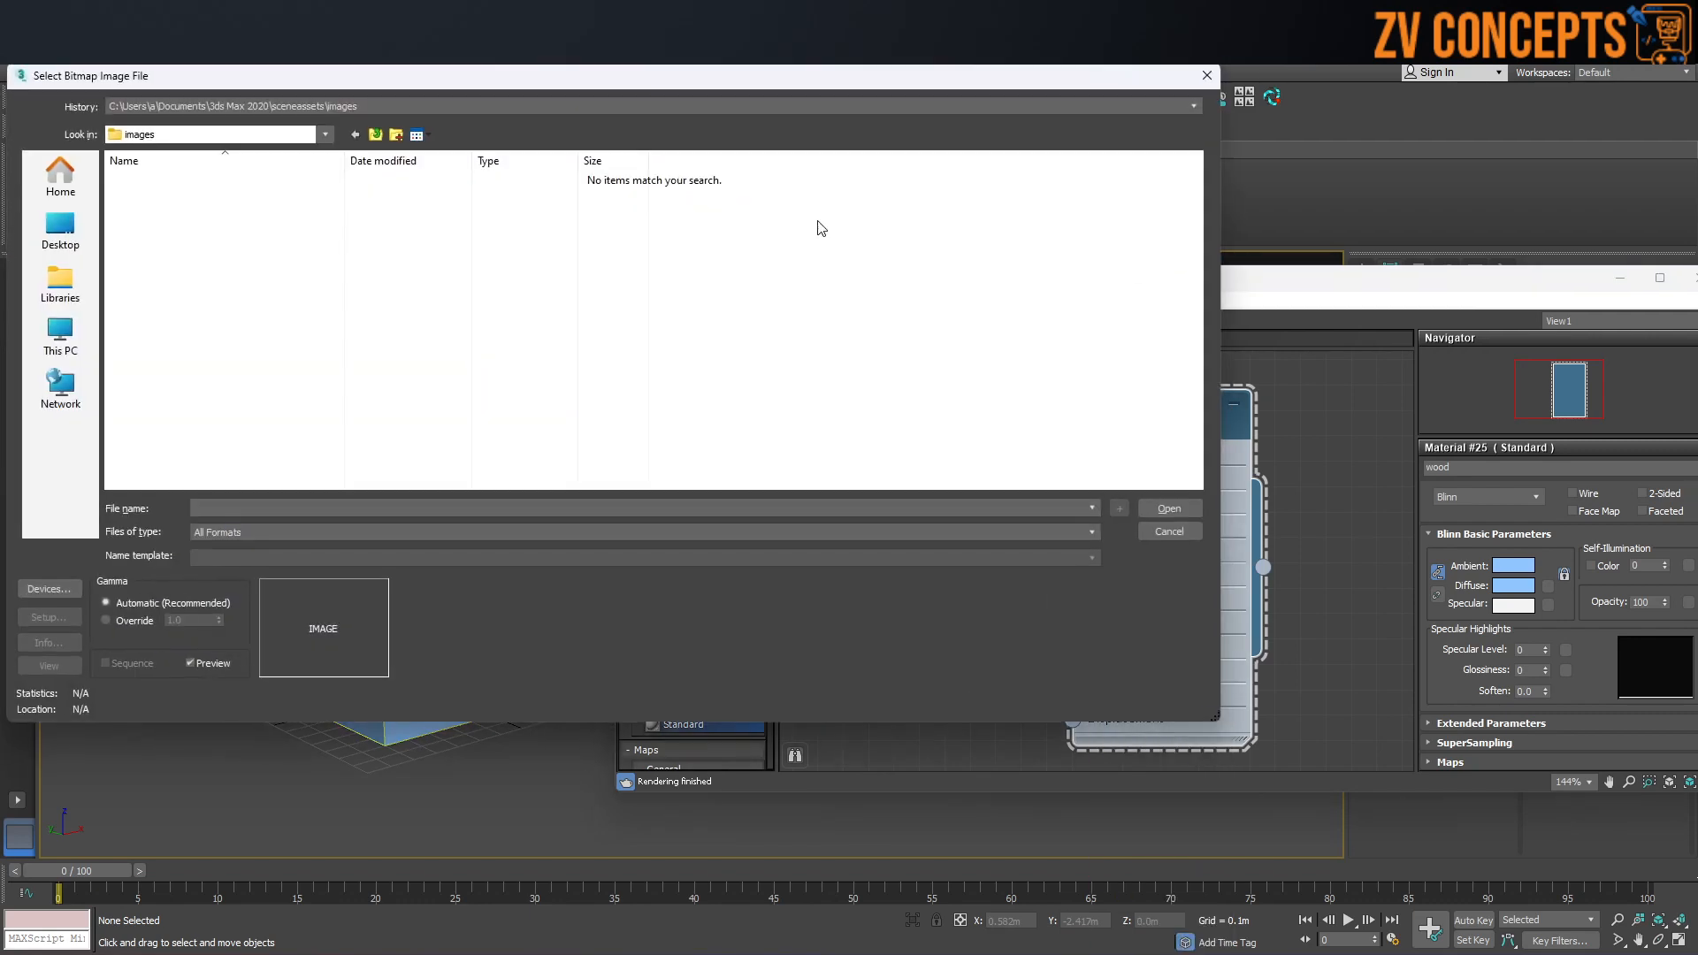
# Step: Load the floor-1256804__480 image from the Downloads folder as the diffuse bitmap, and undo the added map
pyautogui.moveTo(255, 84); pyautogui.dragTo(597, 115)
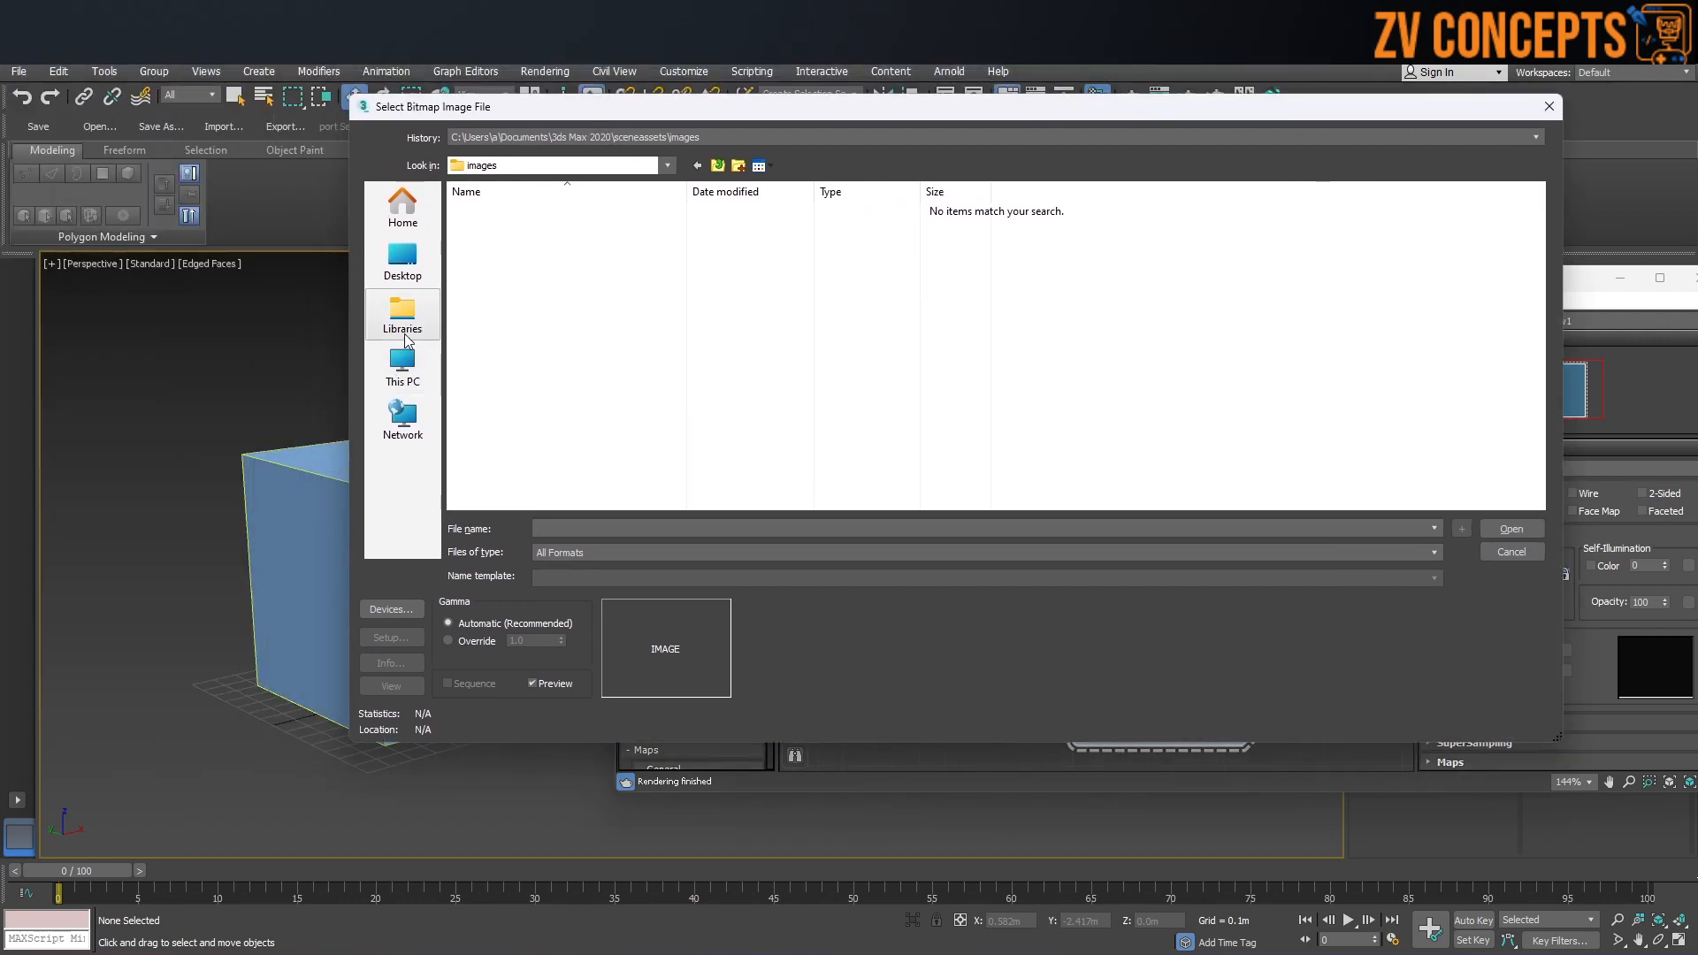
pyautogui.click(403, 261)
pyautogui.click(403, 319)
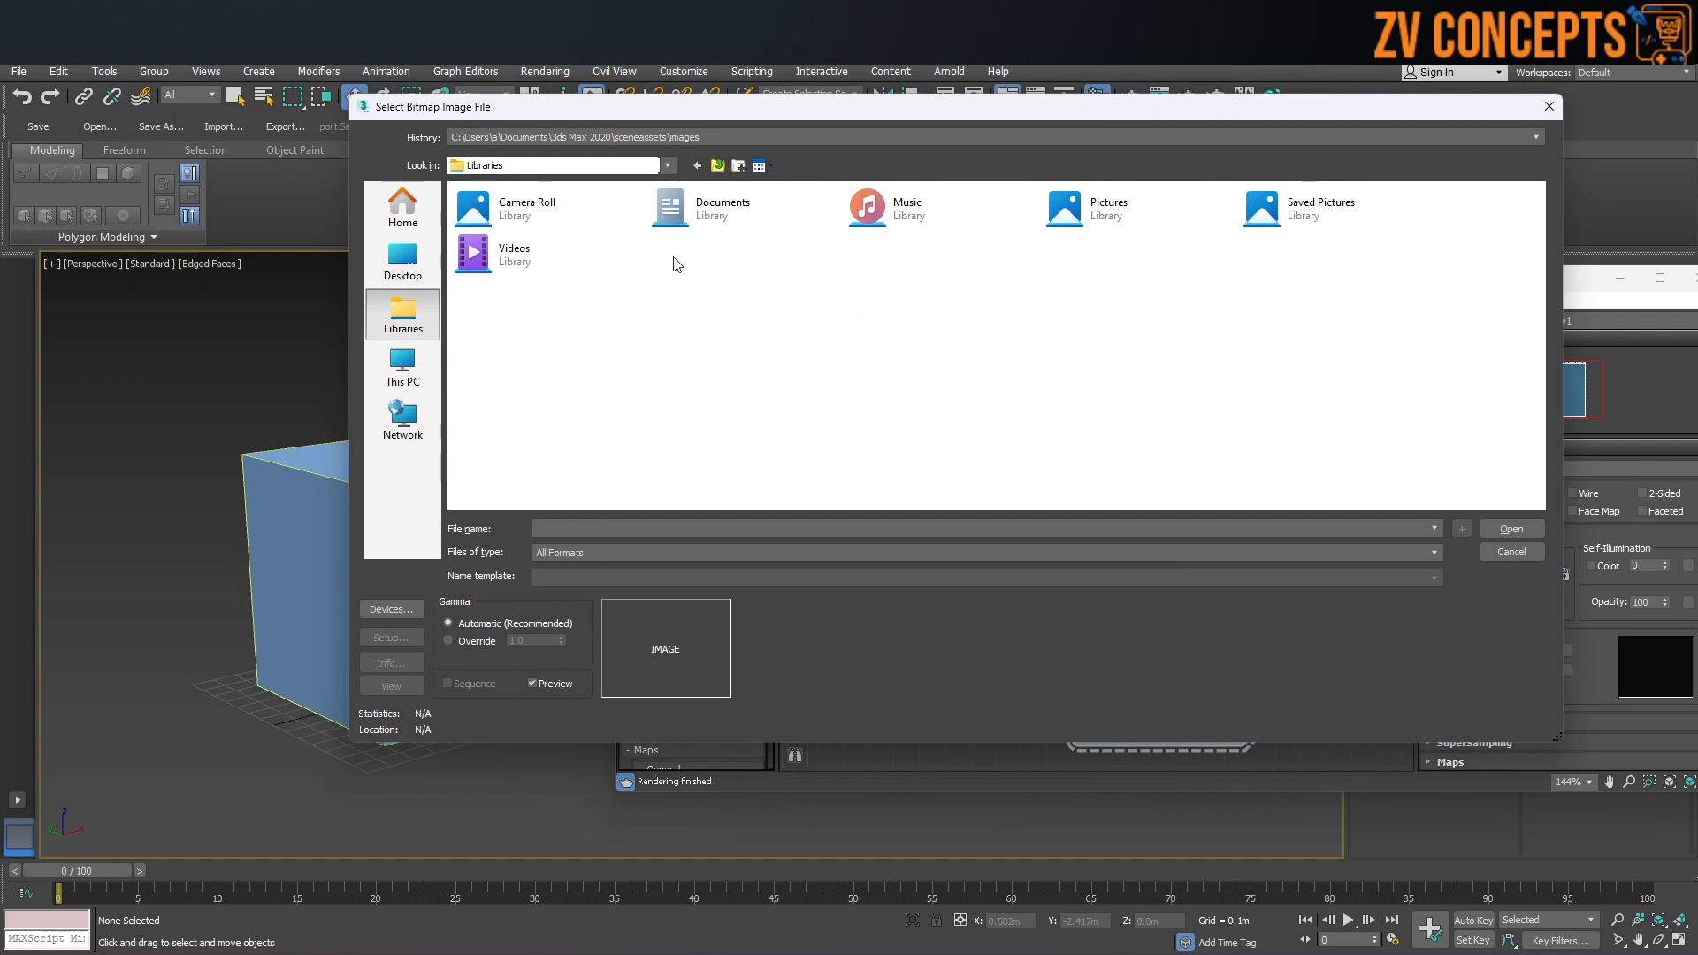
pyautogui.doubleClick(669, 209)
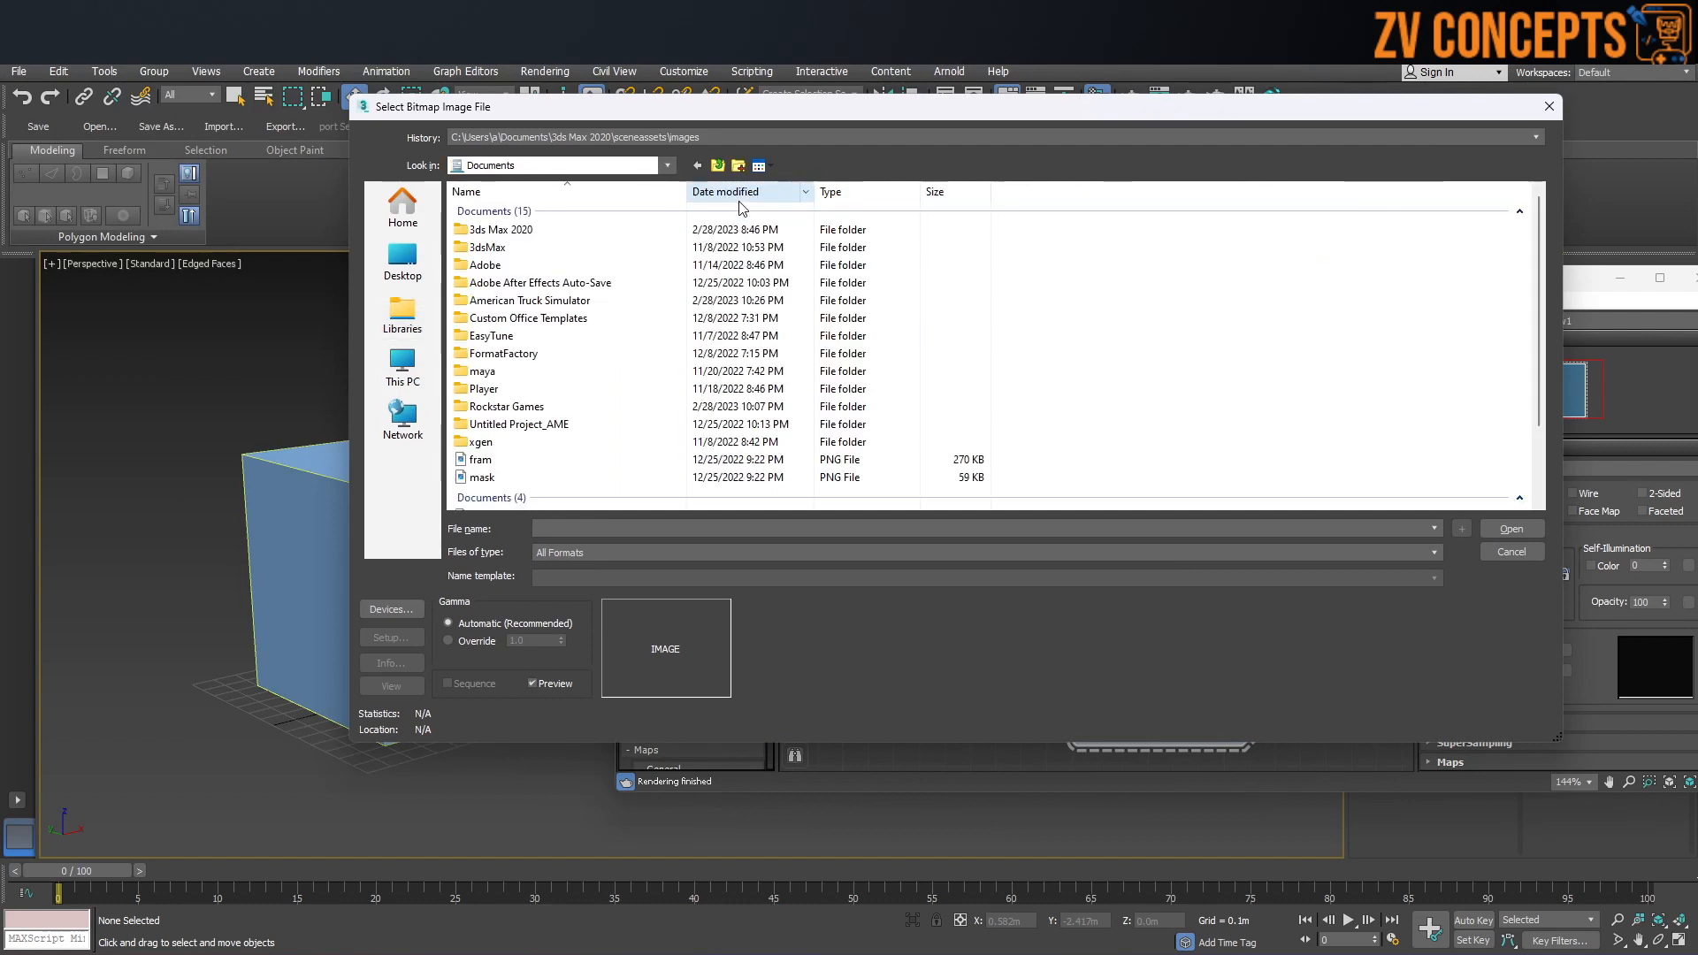
pyautogui.click(408, 380)
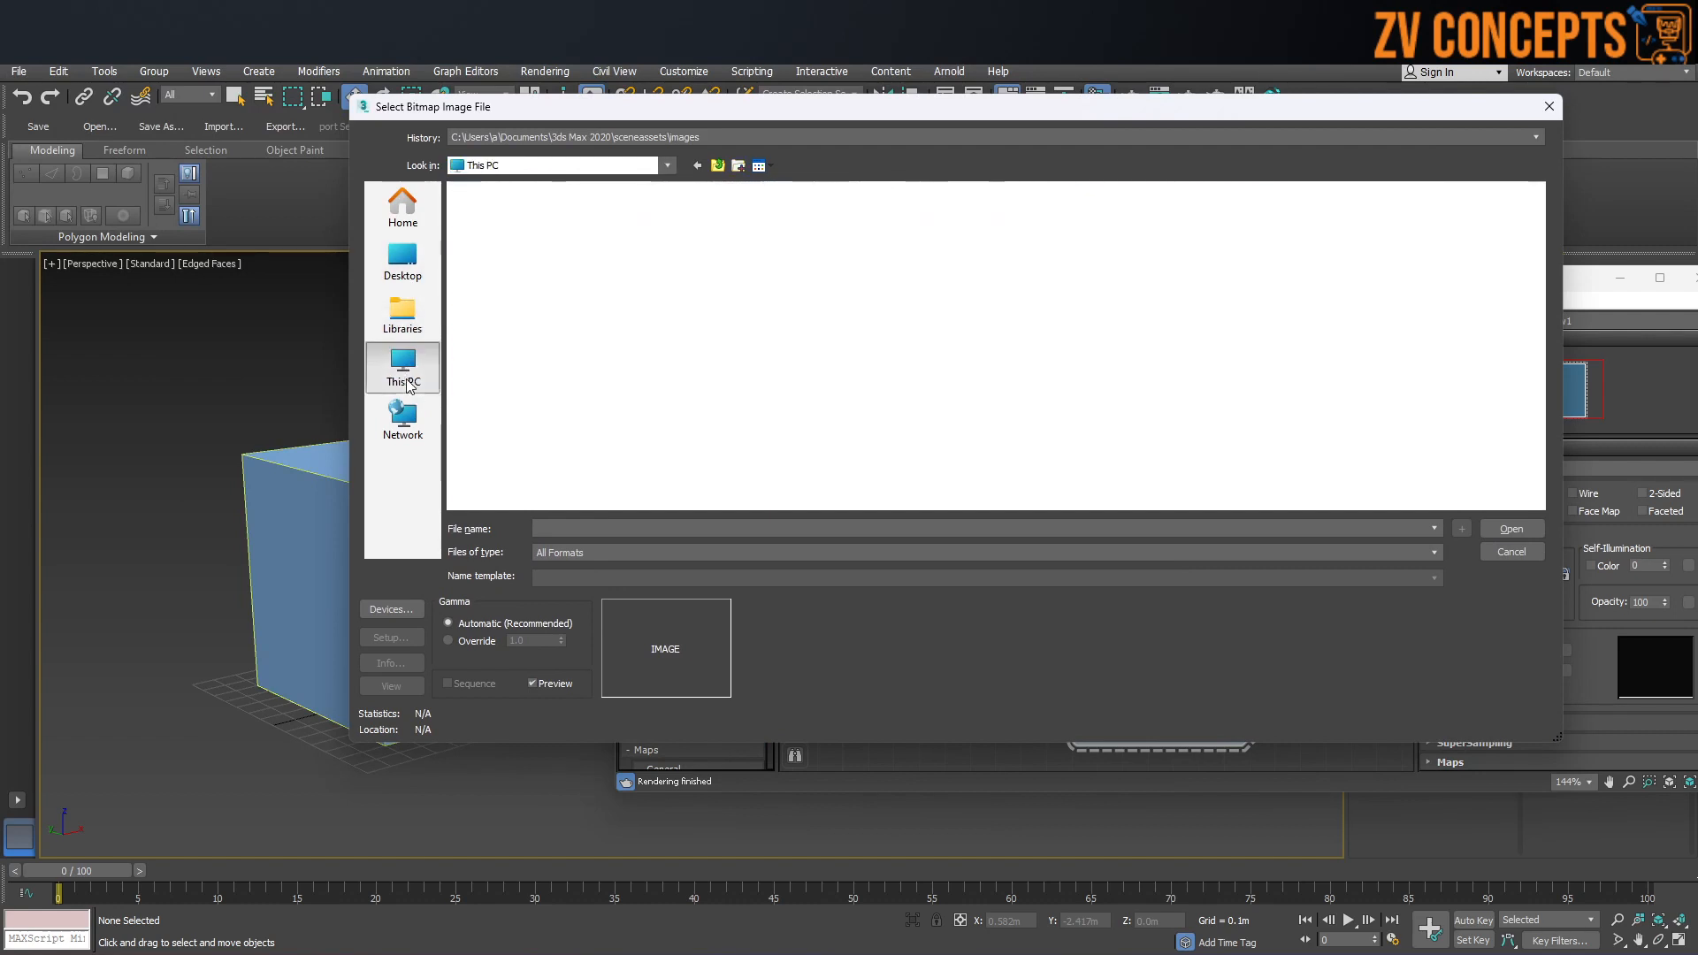
pyautogui.click(407, 259)
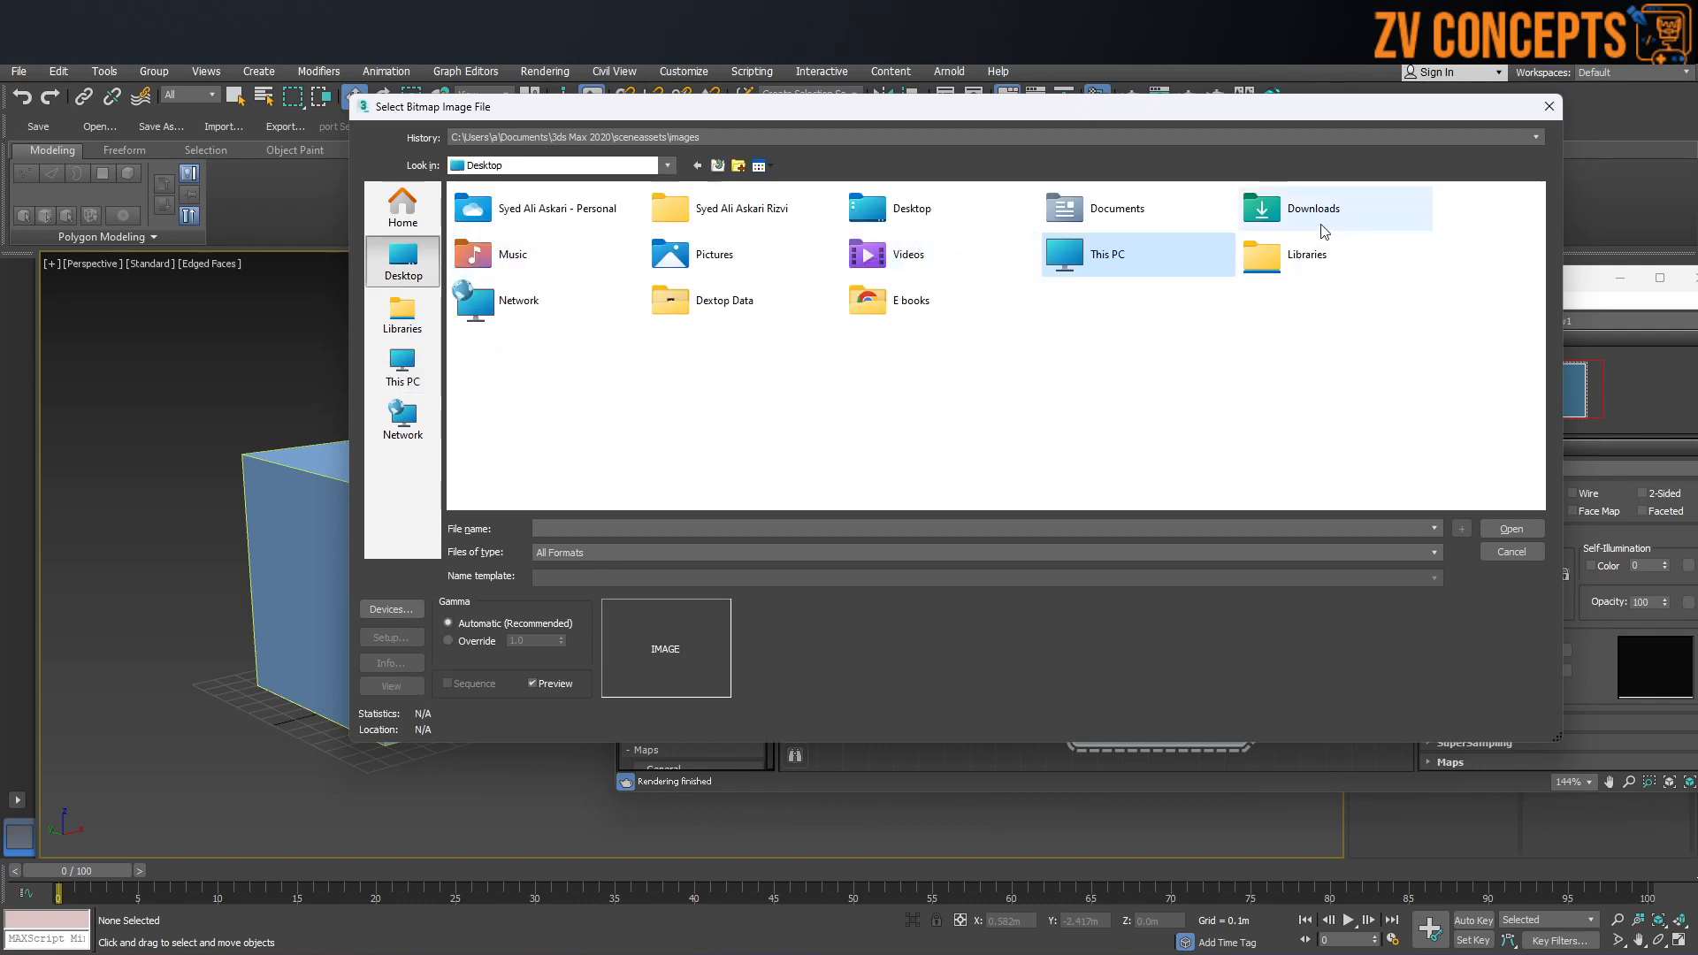
pyautogui.doubleClick(1288, 209)
pyautogui.click(518, 229)
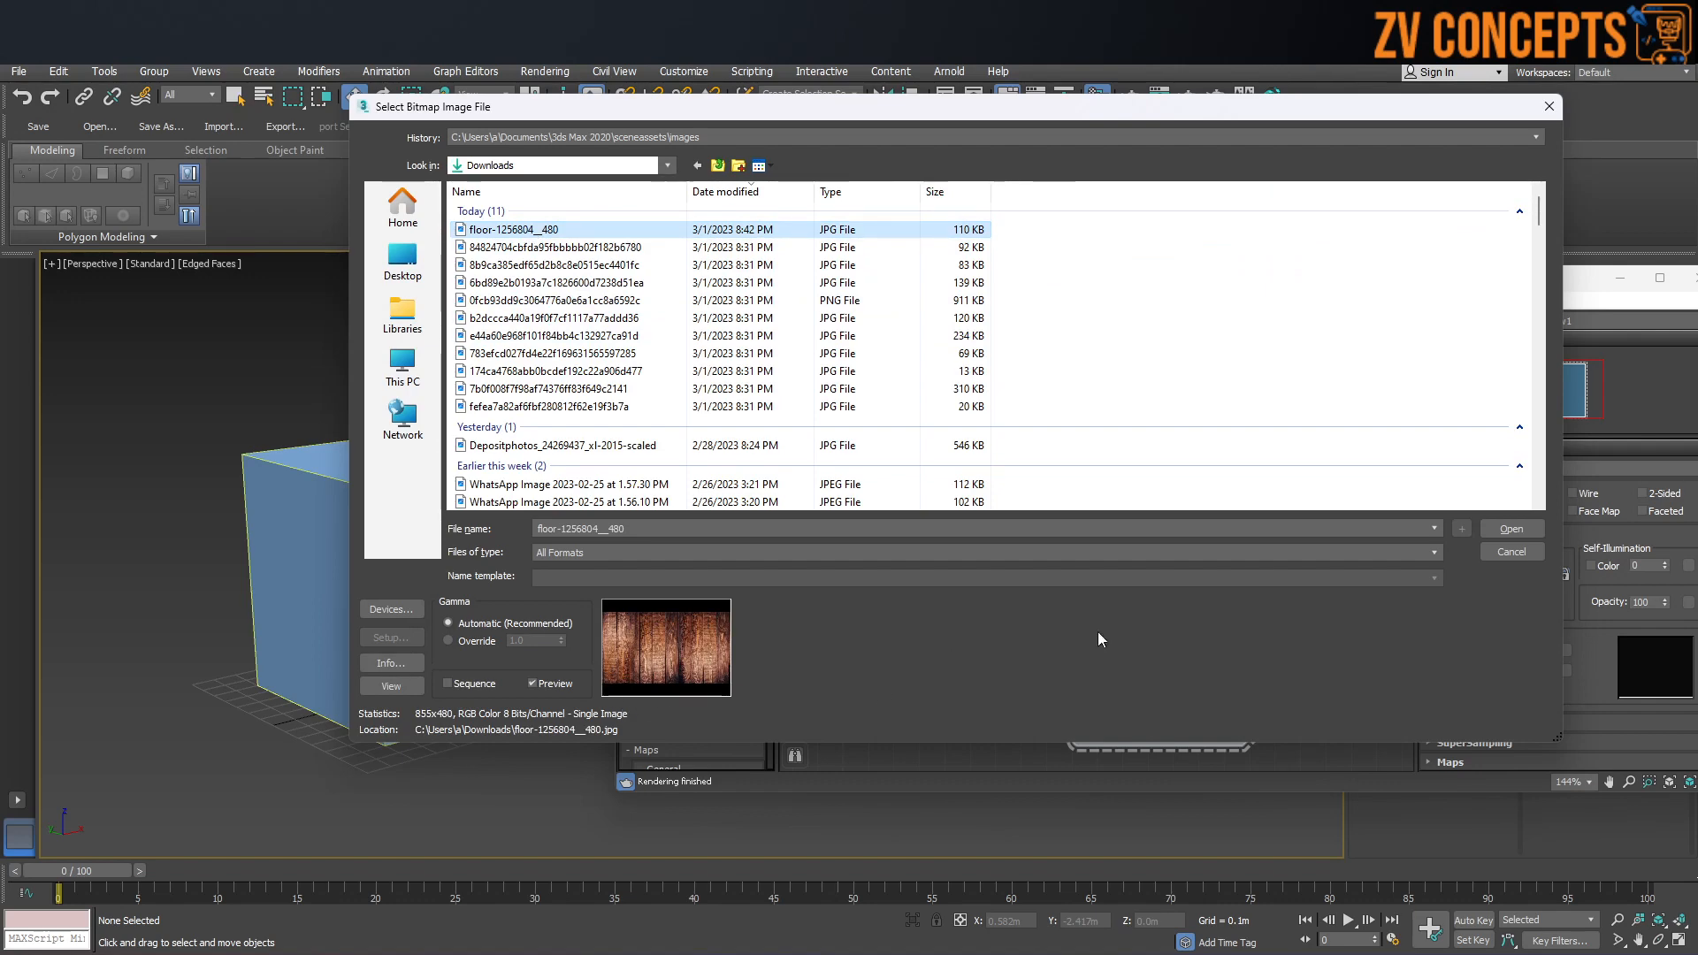
pyautogui.click(1508, 529)
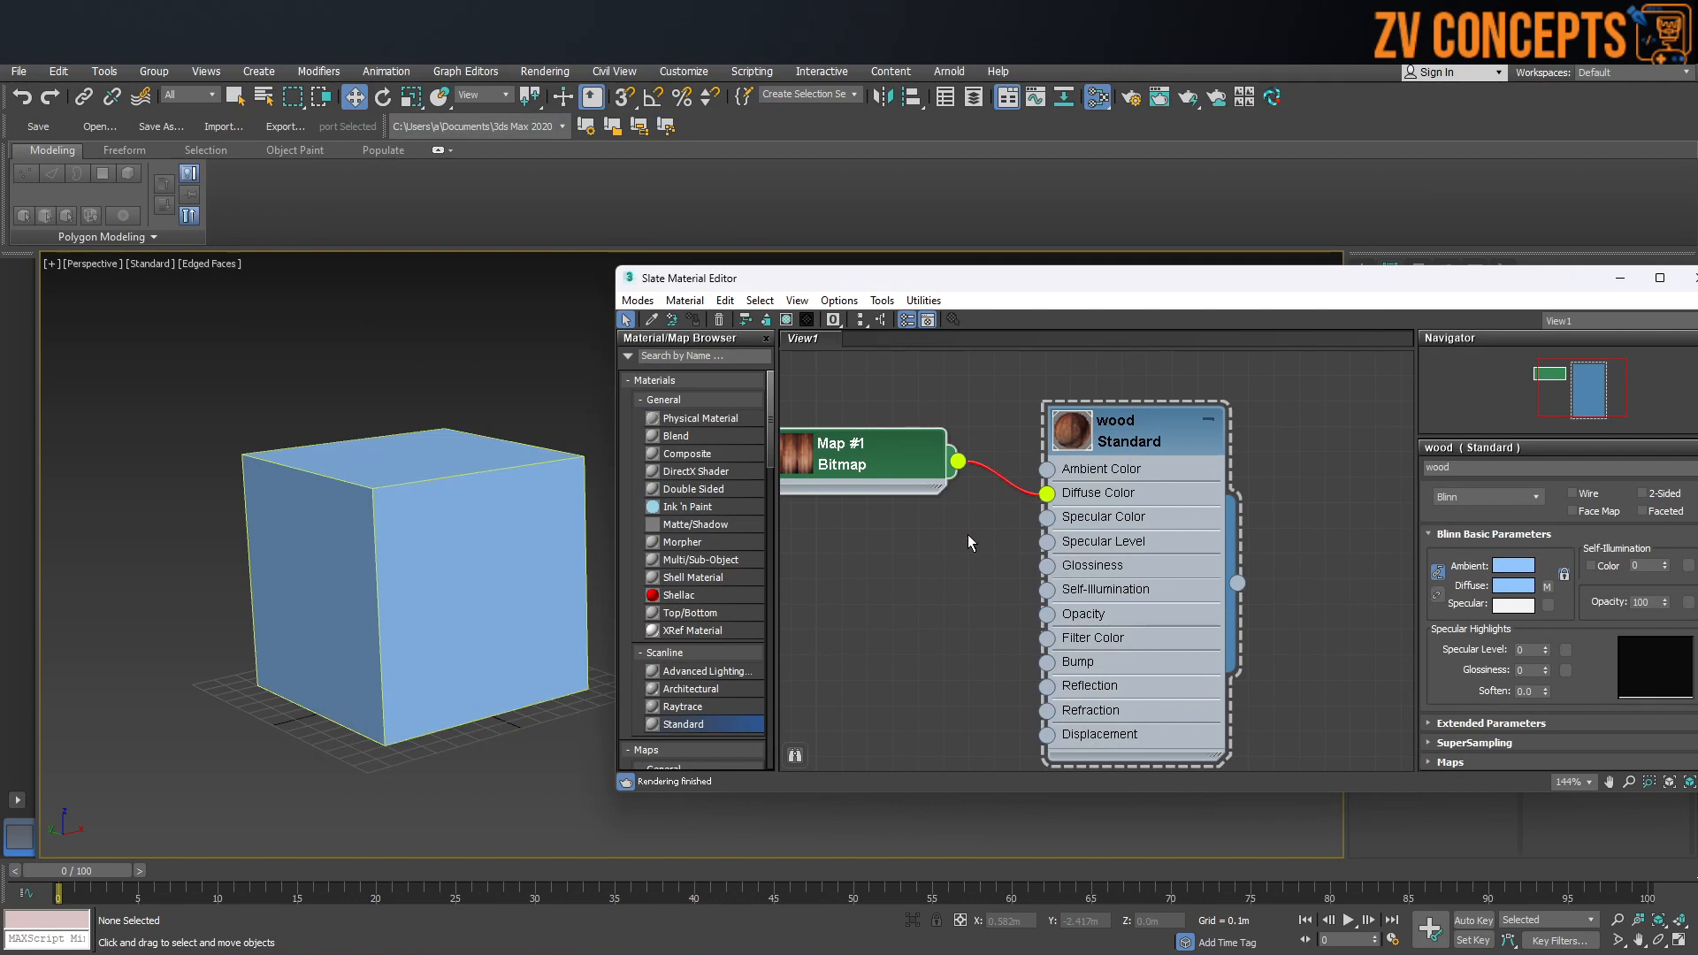
pyautogui.hotkey('ctrl', 'z')
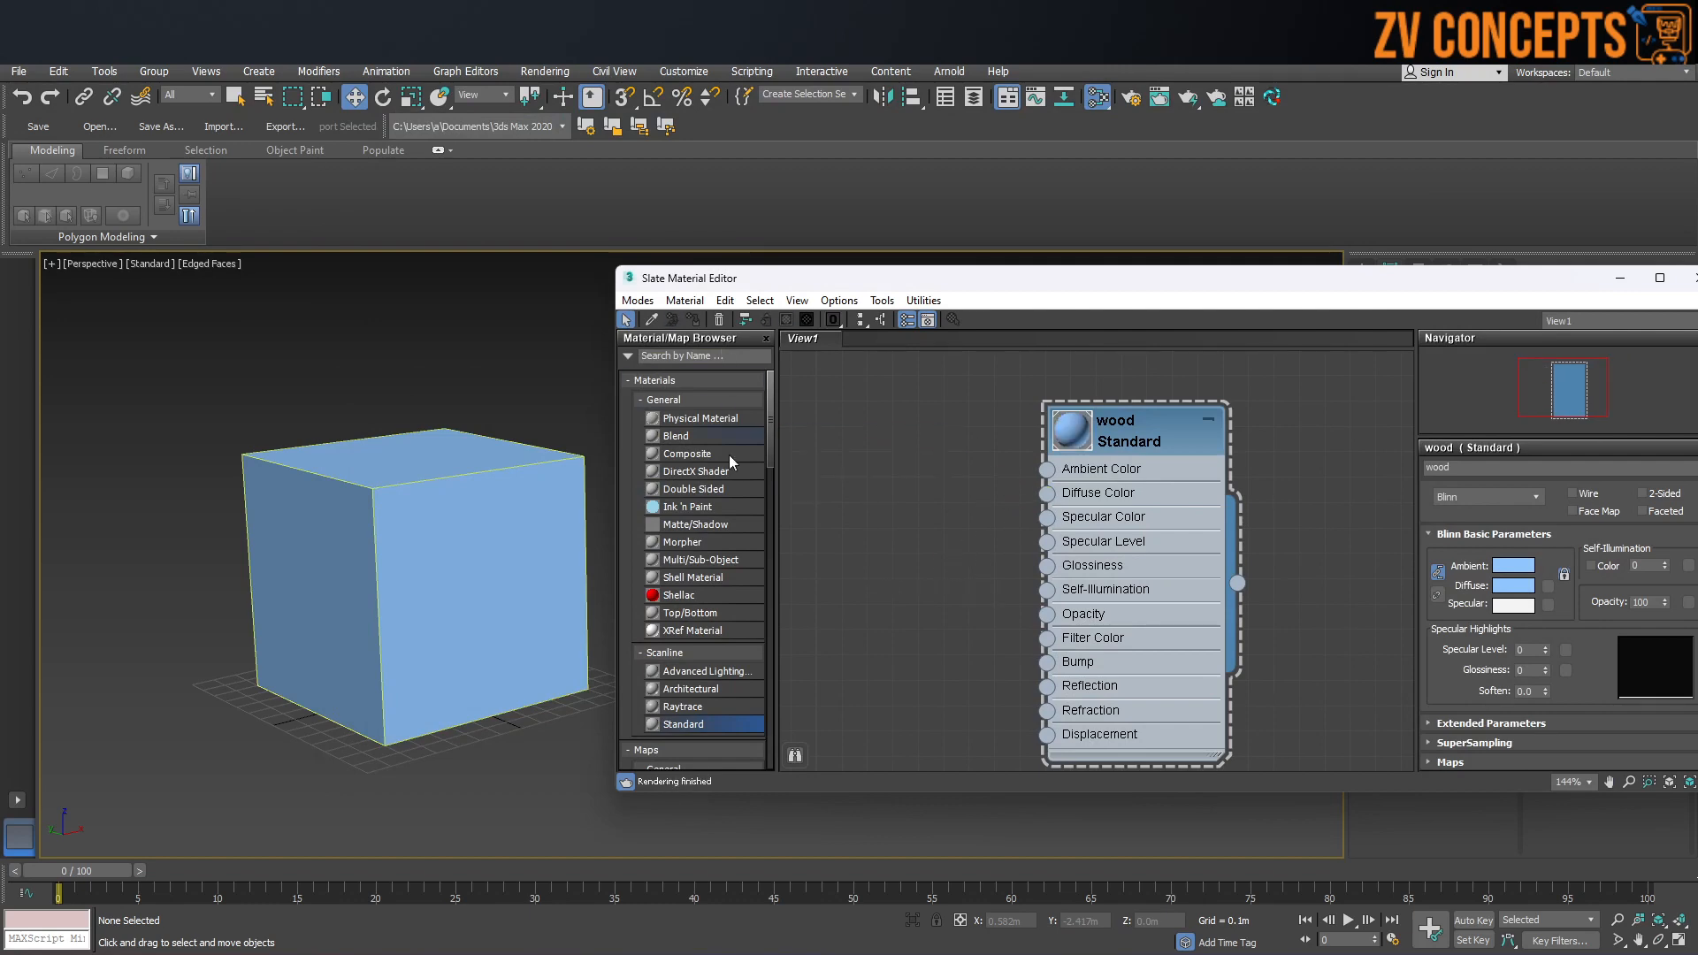
# Step: Bring the floor-1256804__480 image from the Downloads folder window into View1 as a Bitmap and connect it to the wood material's Diffuse Color
pyautogui.click(853, 953)
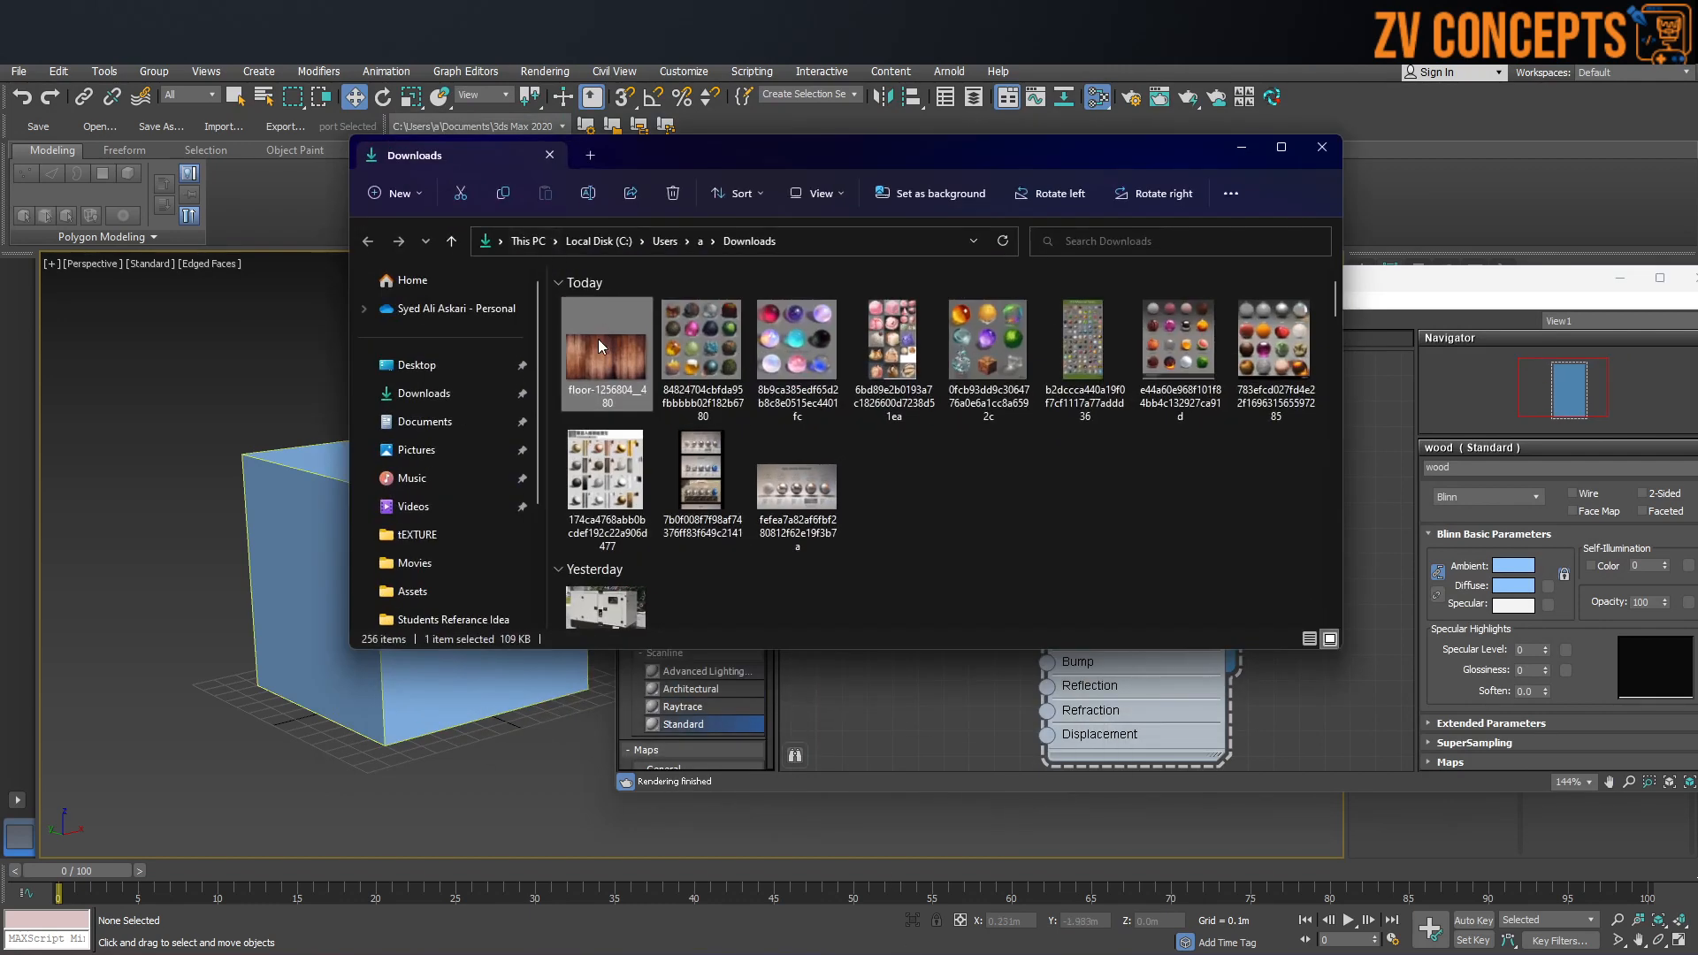
pyautogui.moveTo(598, 343); pyautogui.dragTo(888, 686)
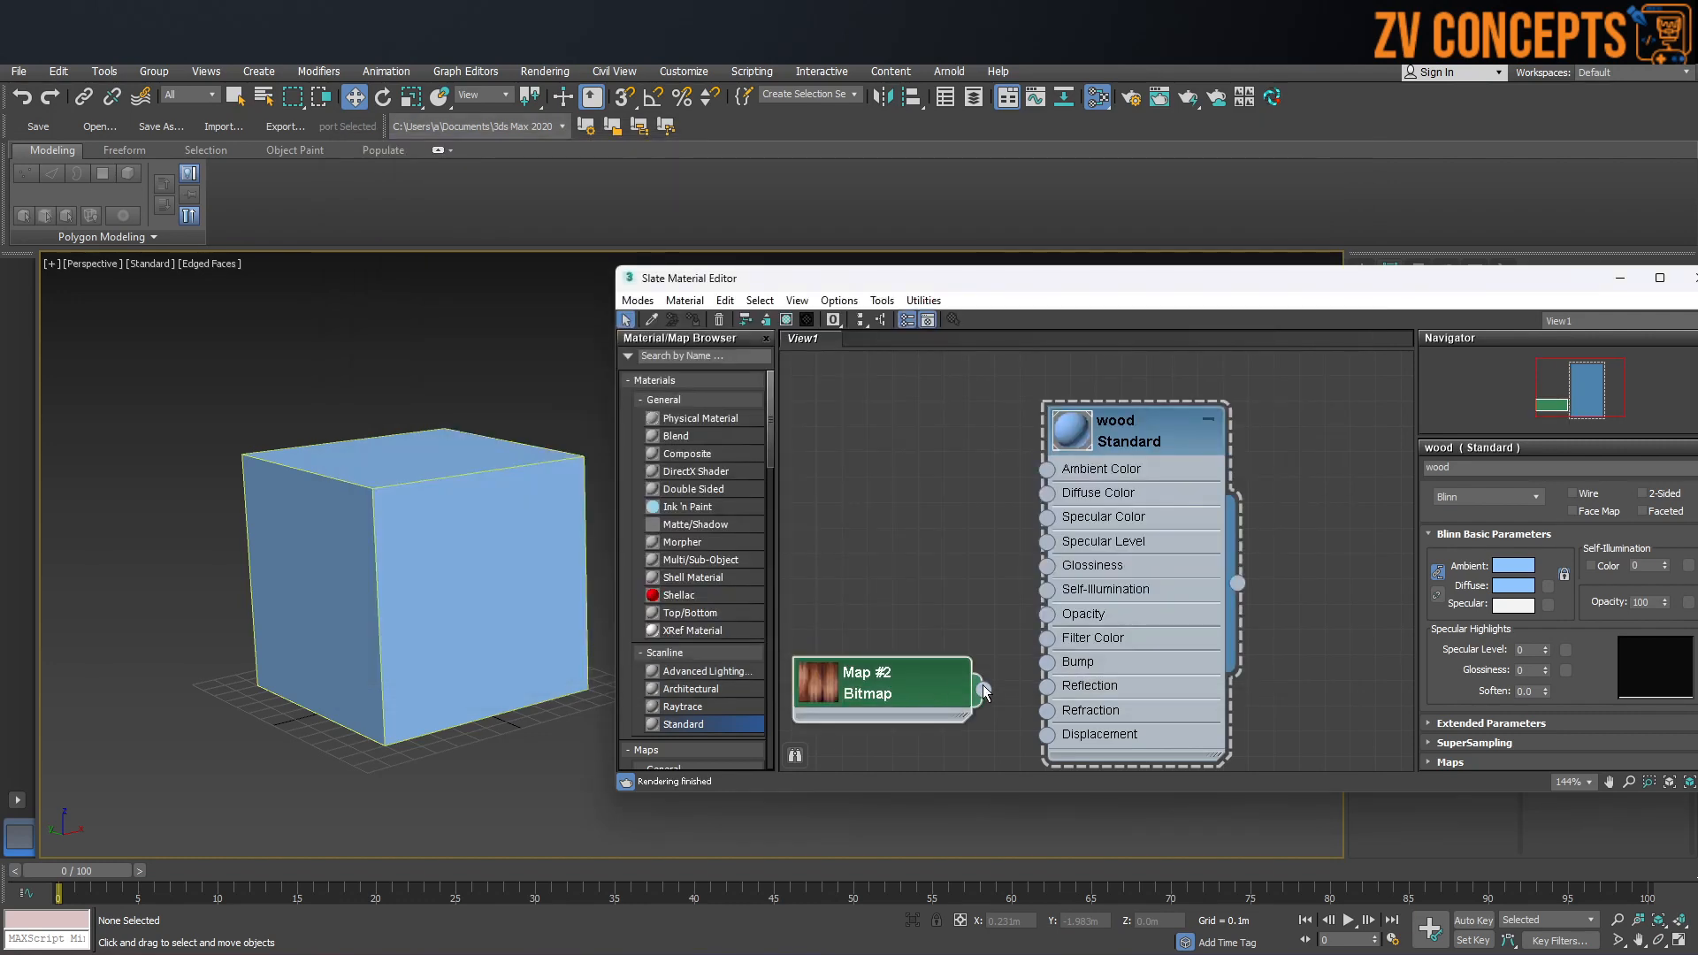
pyautogui.moveTo(968, 699); pyautogui.dragTo(1047, 494)
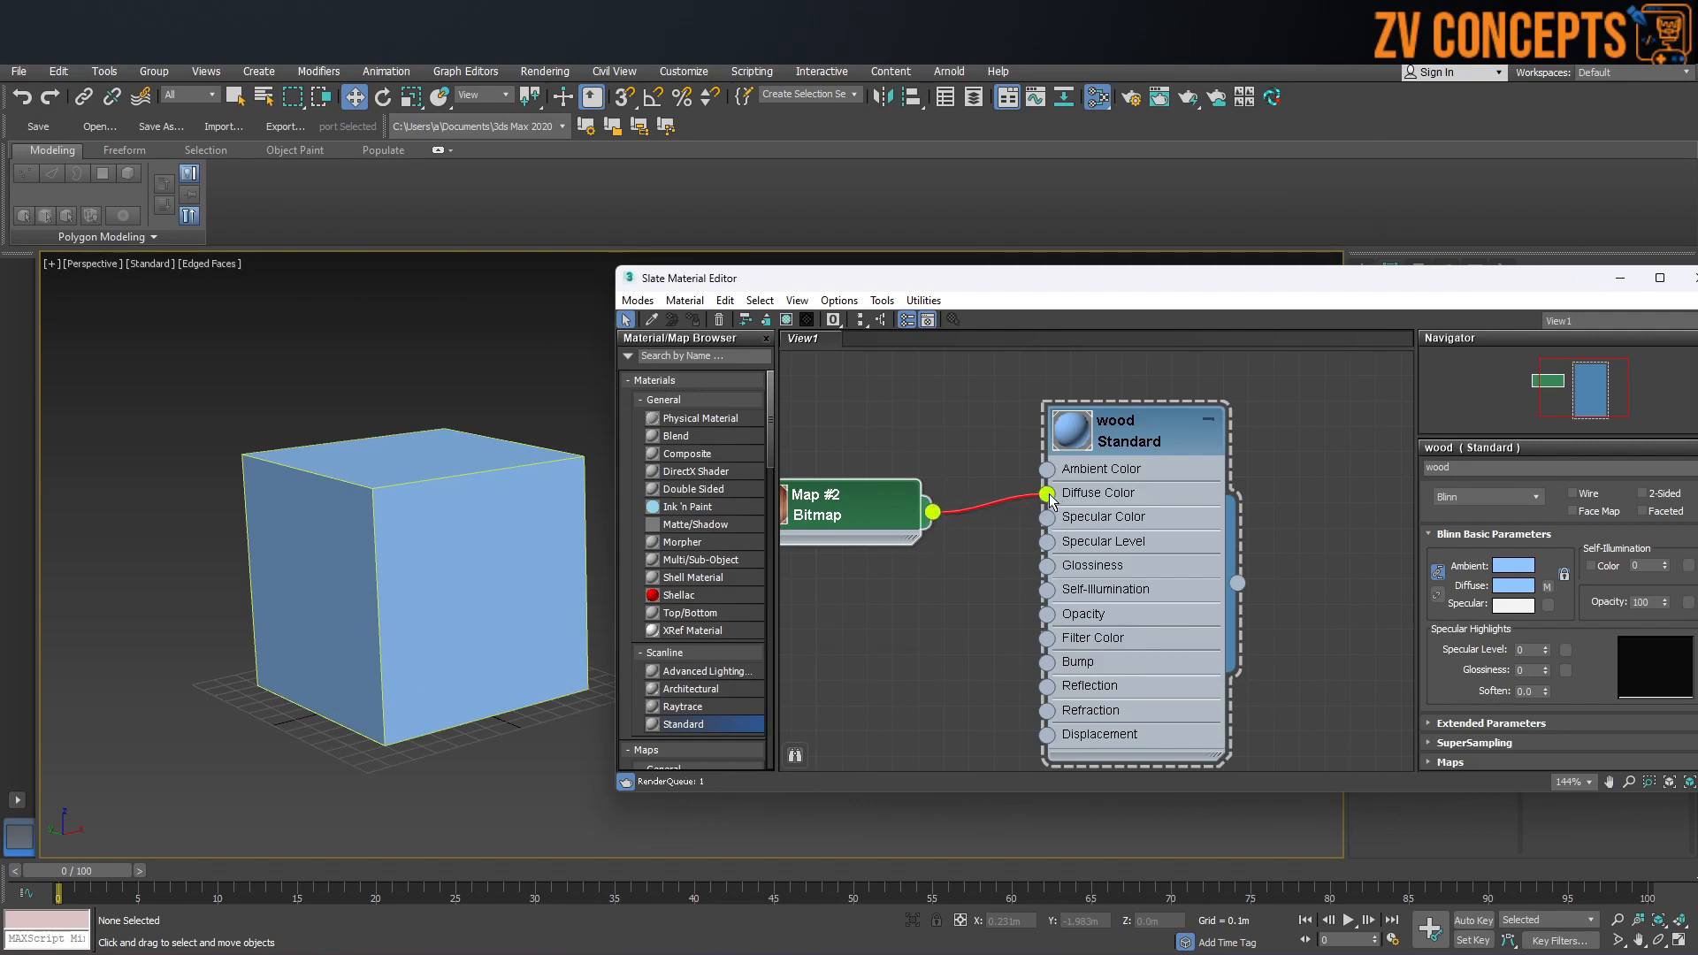
pyautogui.moveTo(995, 498); pyautogui.dragTo(1153, 502, button='middle')
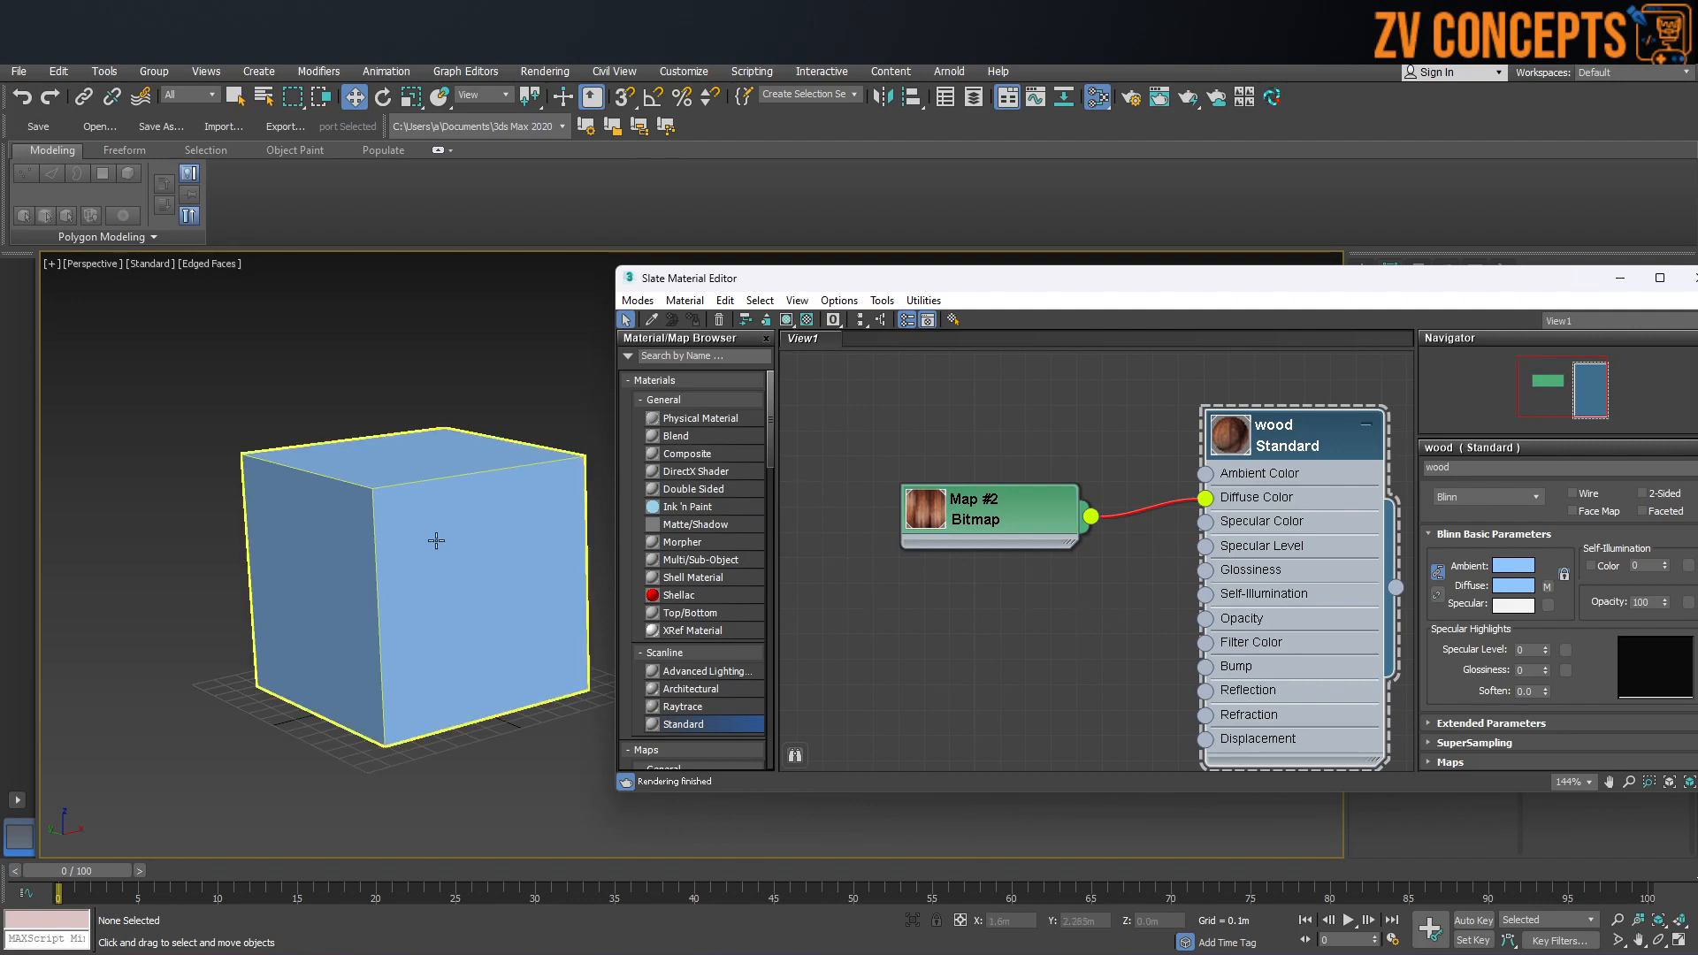
# Step: Render the perspective view to check the wood texture on the box, and close the render window
pyautogui.moveTo(485, 540); pyautogui.dragTo(487, 542, button='middle')
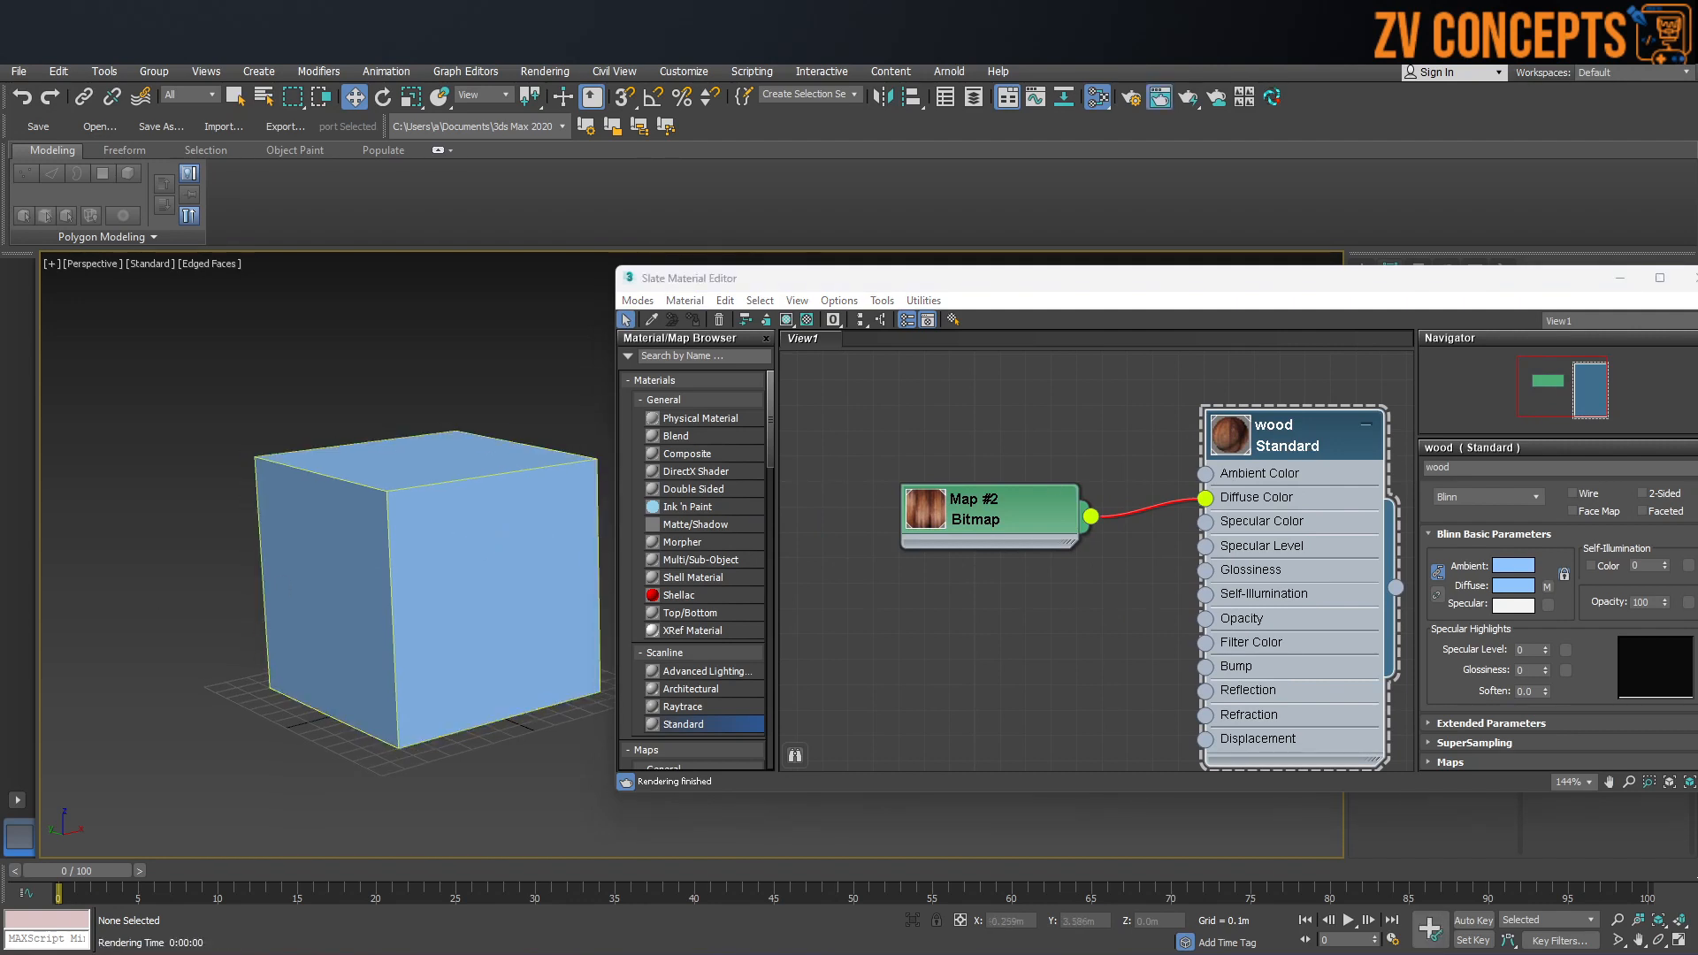
pyautogui.hotkey('shift', 'q')
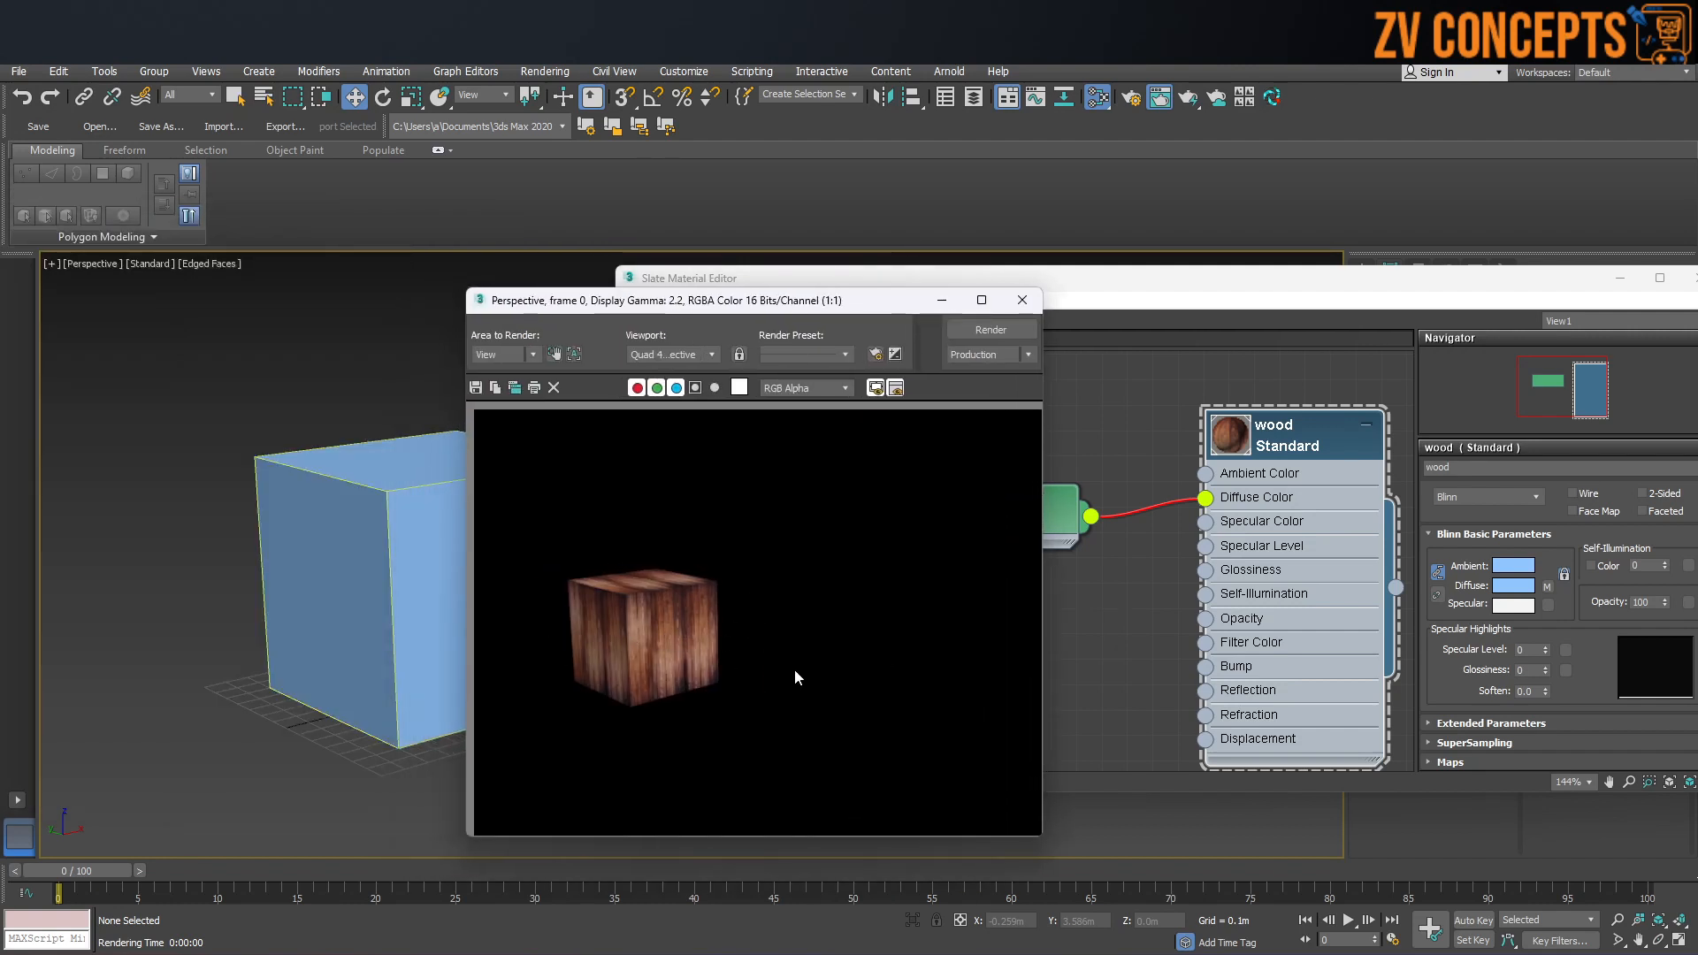
pyautogui.click(1022, 300)
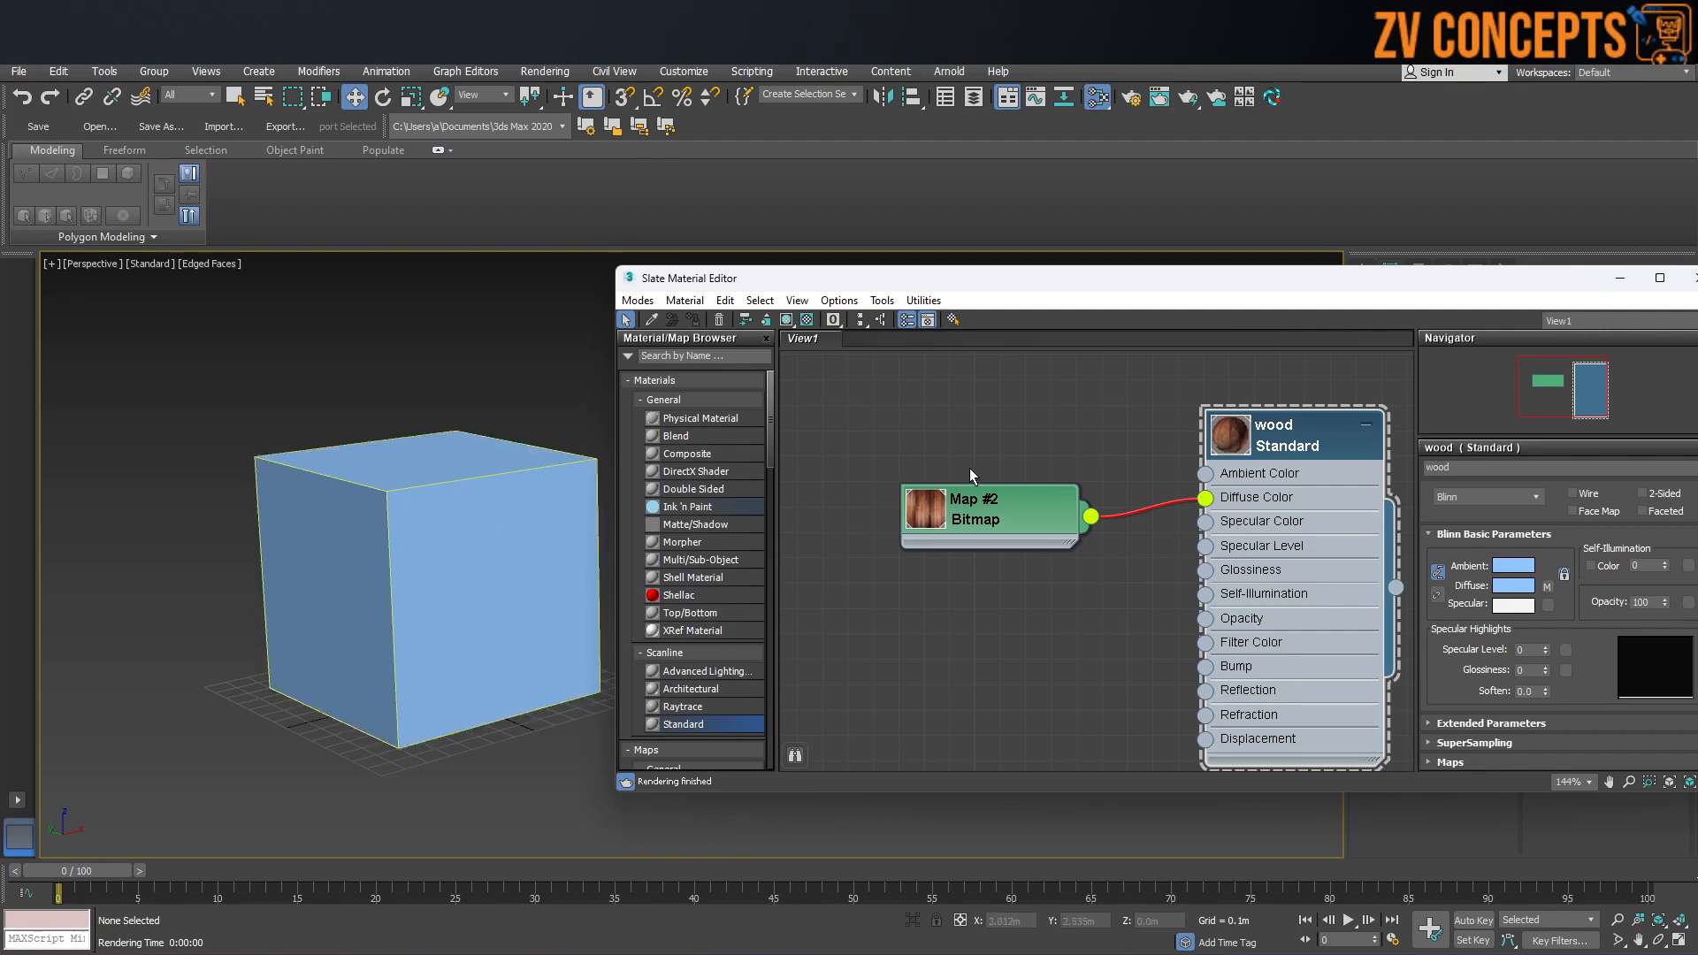
# Step: Show the wood material's texture in the viewport and inspect it on the box's faces
pyautogui.click(787, 321)
pyautogui.keyDown('alt'); pyautogui.moveTo(426, 471); pyautogui.dragTo(510, 567, button='middle'); pyautogui.keyUp('alt')
pyautogui.scroll(2, 511, 567)
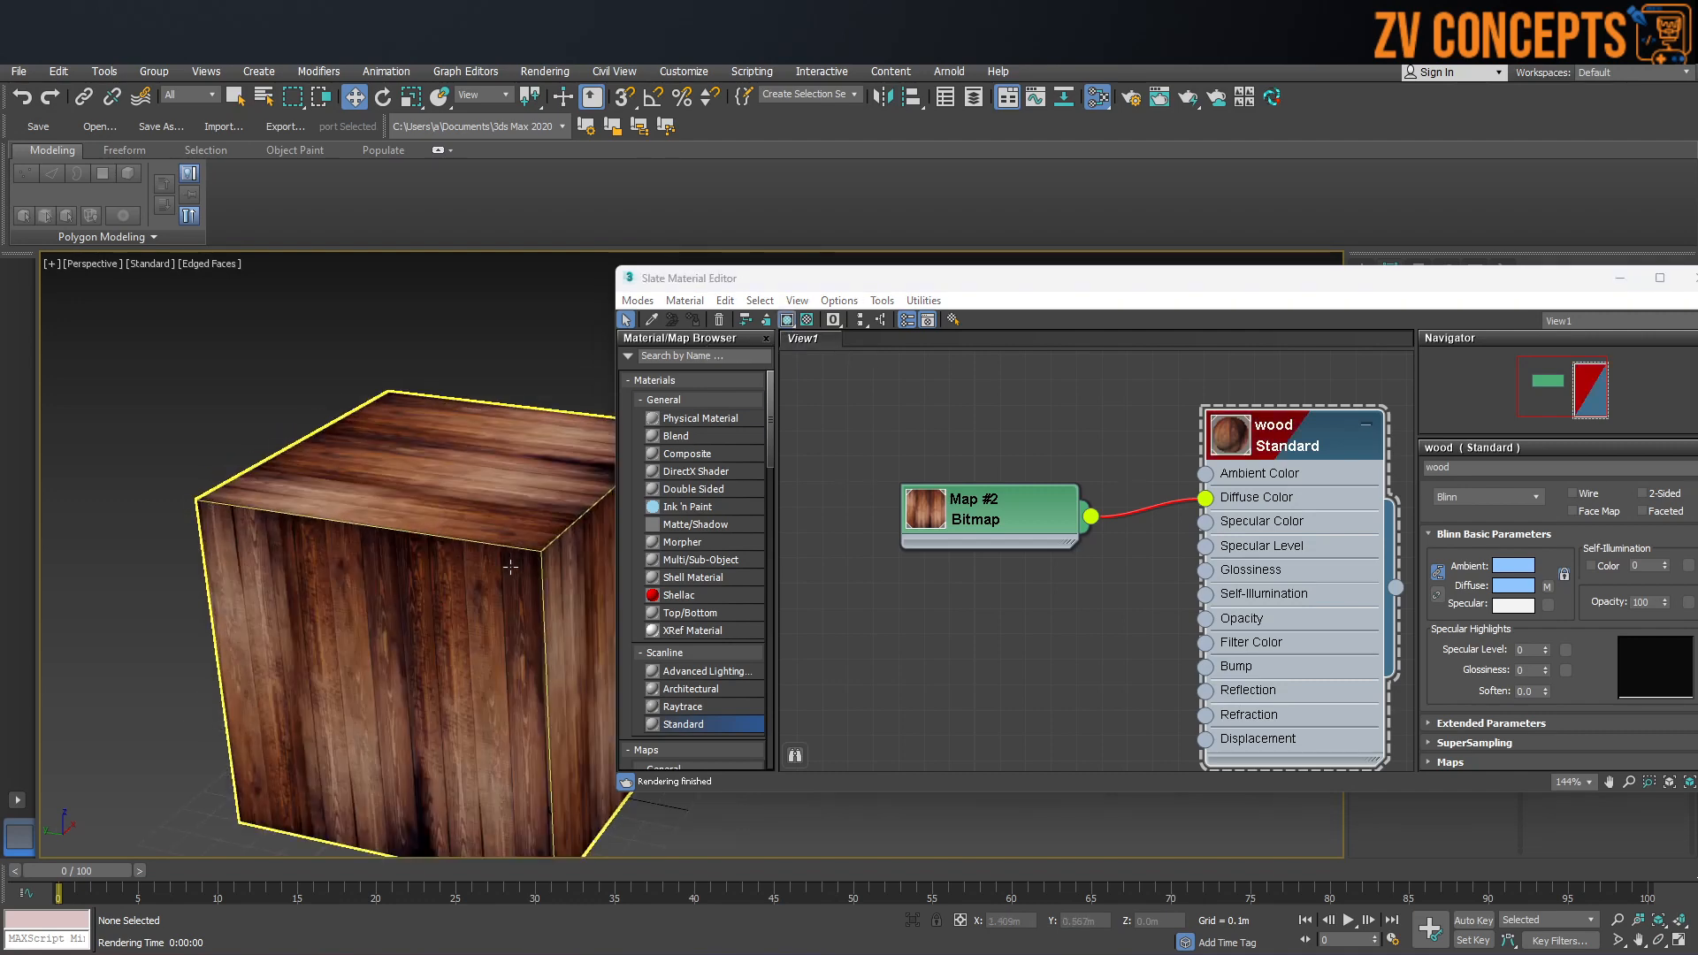
pyautogui.scroll(2, 510, 567)
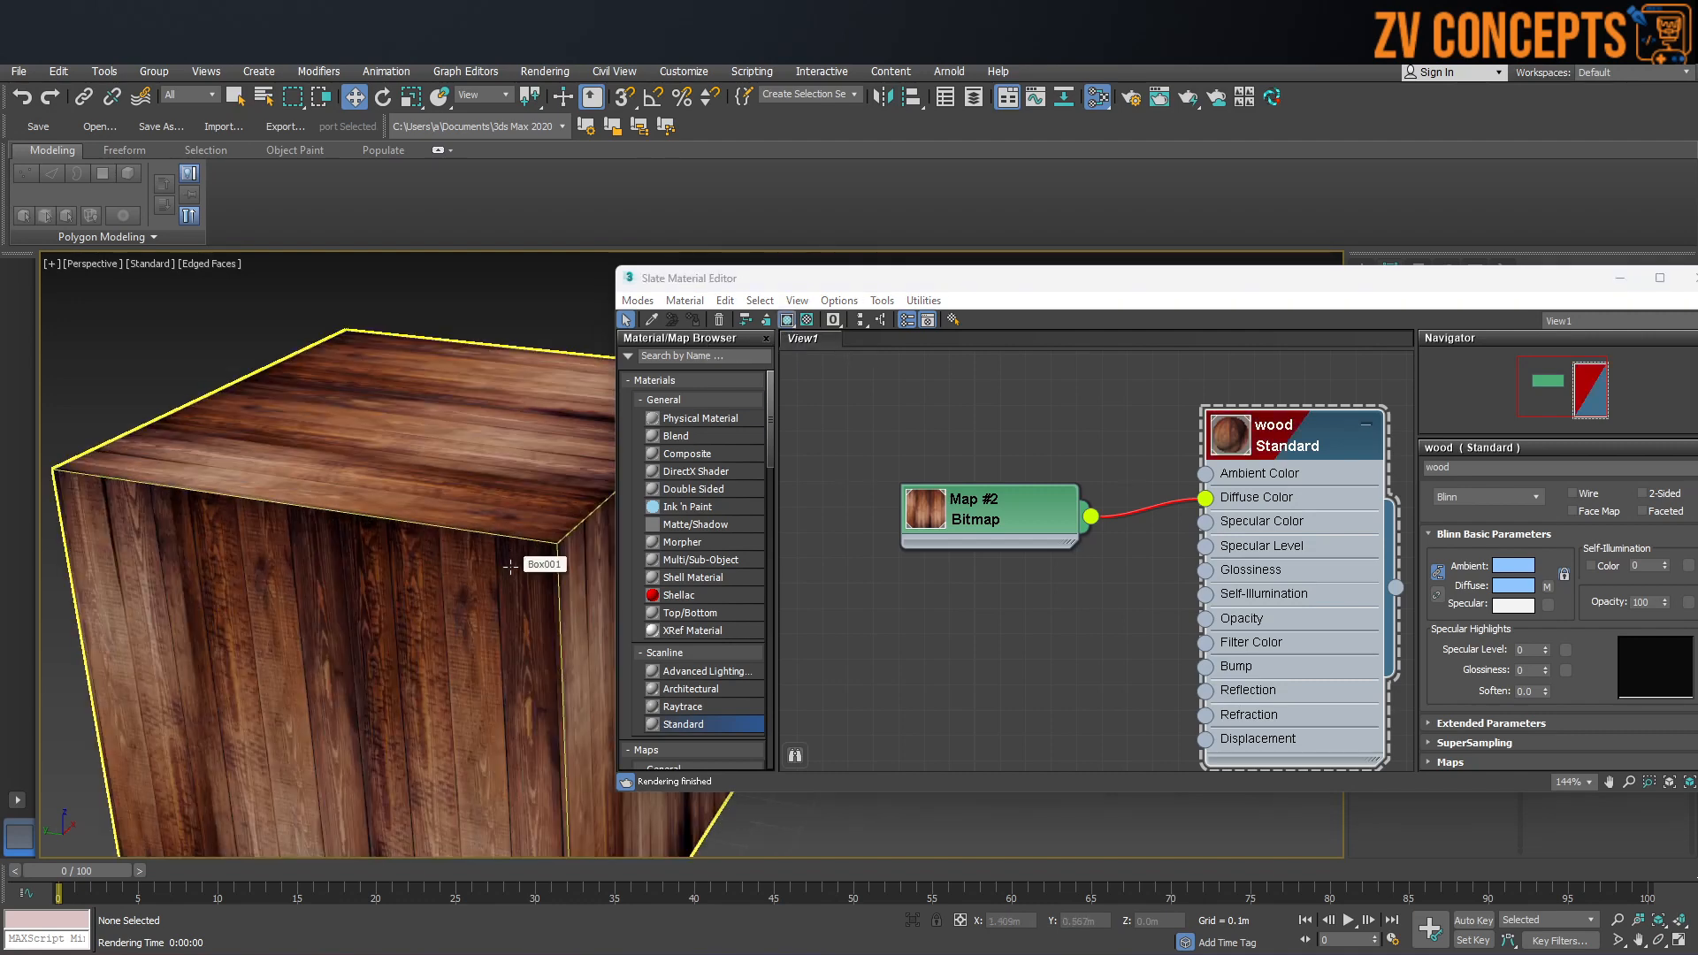
pyautogui.scroll(-4, 510, 565)
pyautogui.keyDown('alt'); pyautogui.moveTo(510, 565); pyautogui.dragTo(437, 525, button='middle'); pyautogui.keyUp('alt')
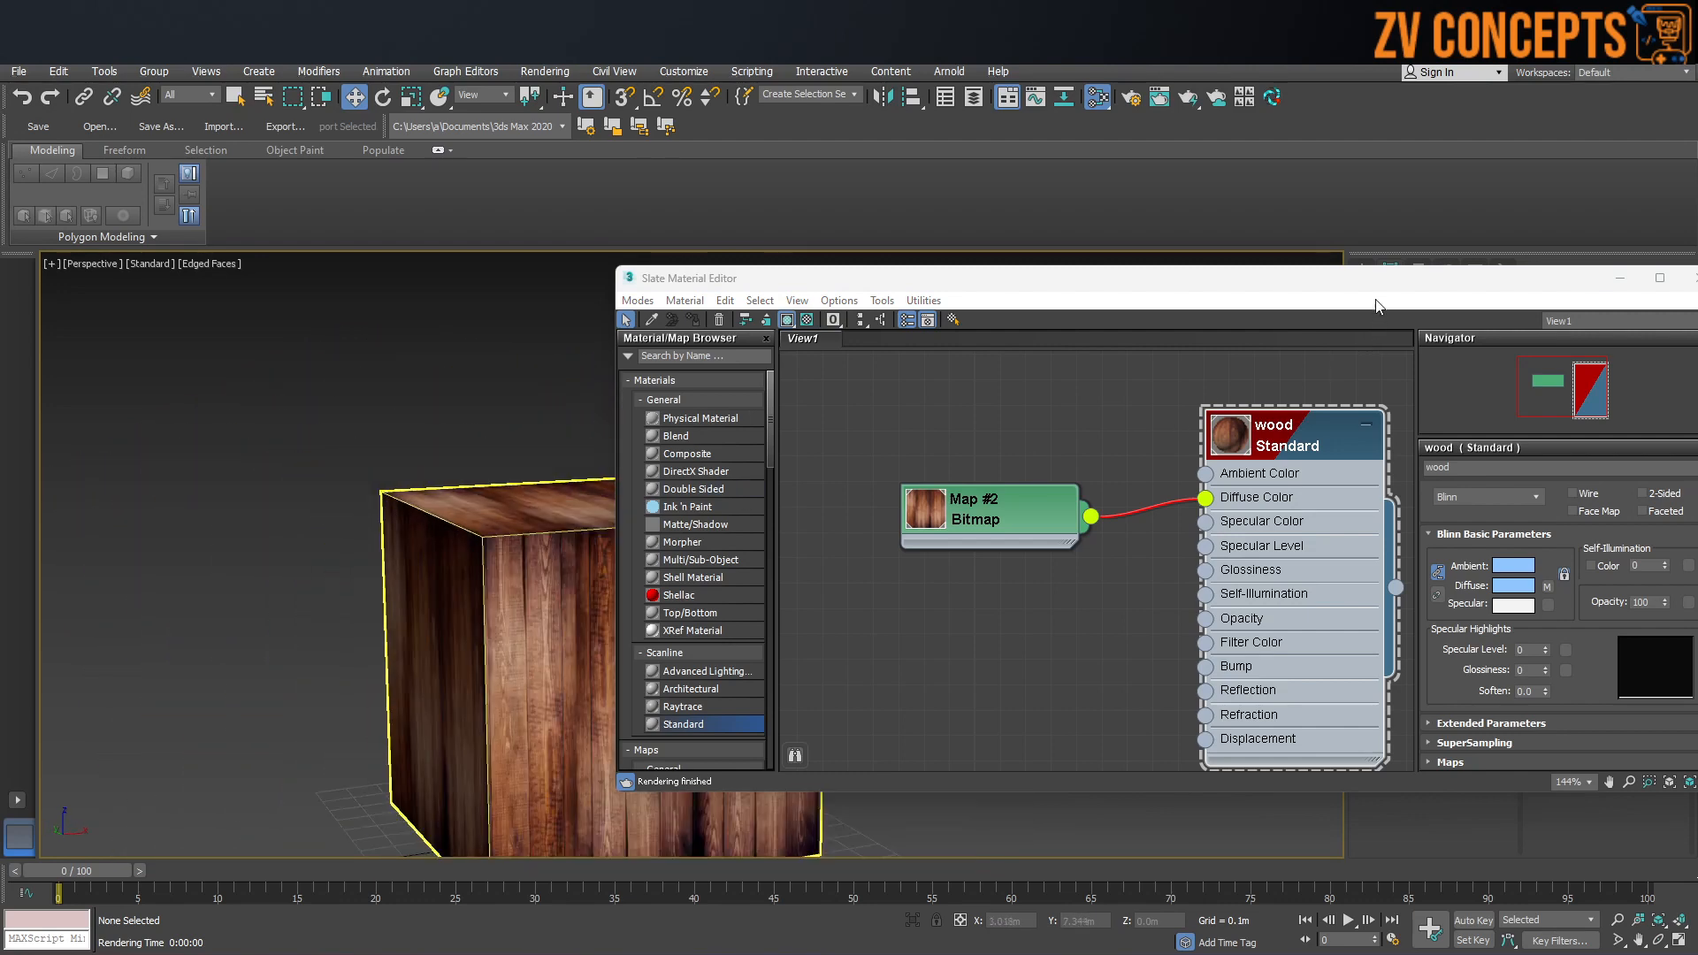
# Step: Move the Slate Material Editor fully into view and close it
pyautogui.moveTo(1375, 306); pyautogui.dragTo(965, 293)
pyautogui.click(1286, 265)
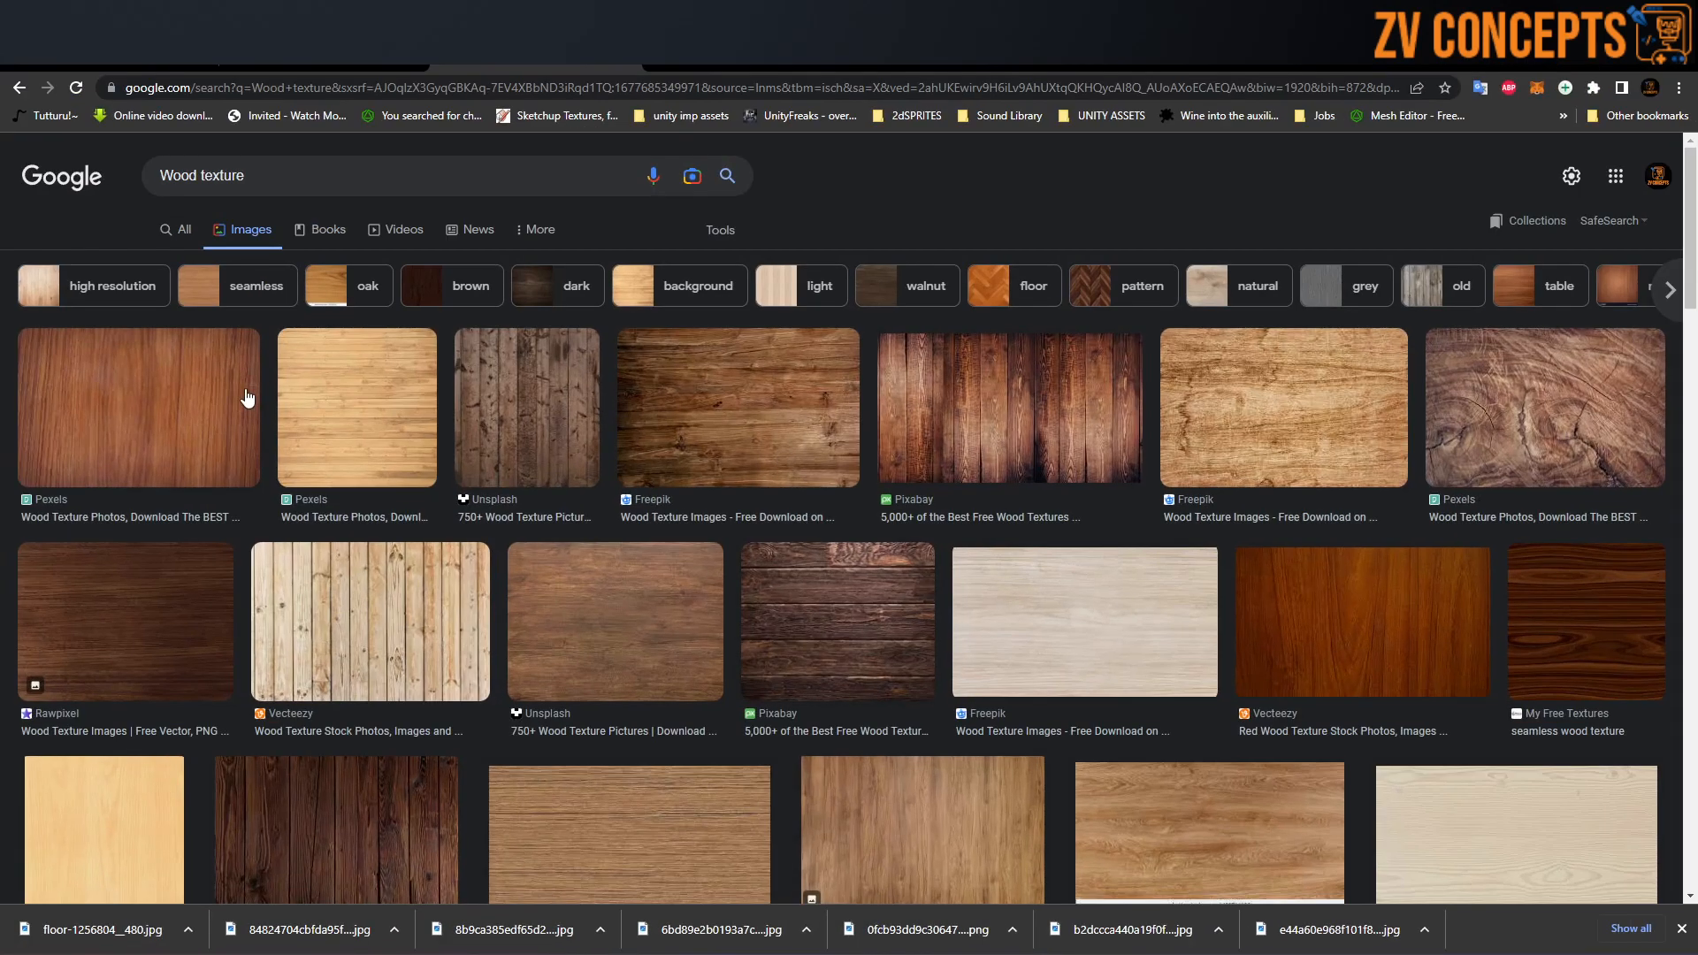
# Step: Change the Google Images search to Wood planks texture
pyautogui.click(528, 425)
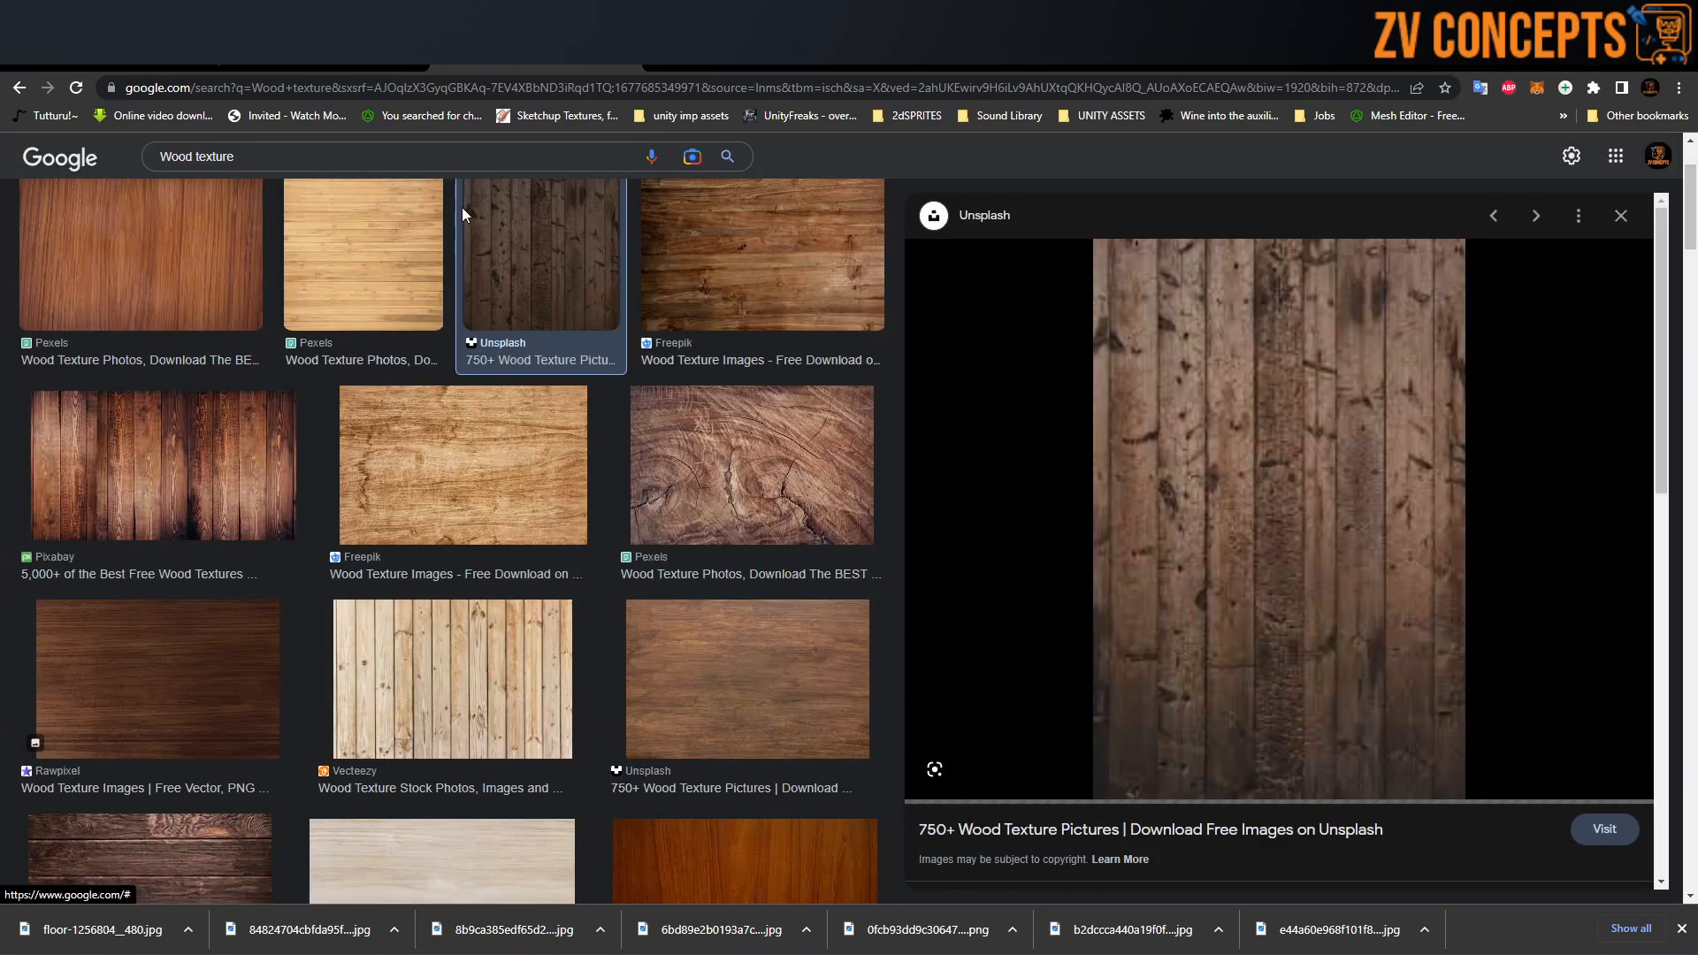
pyautogui.click(420, 155)
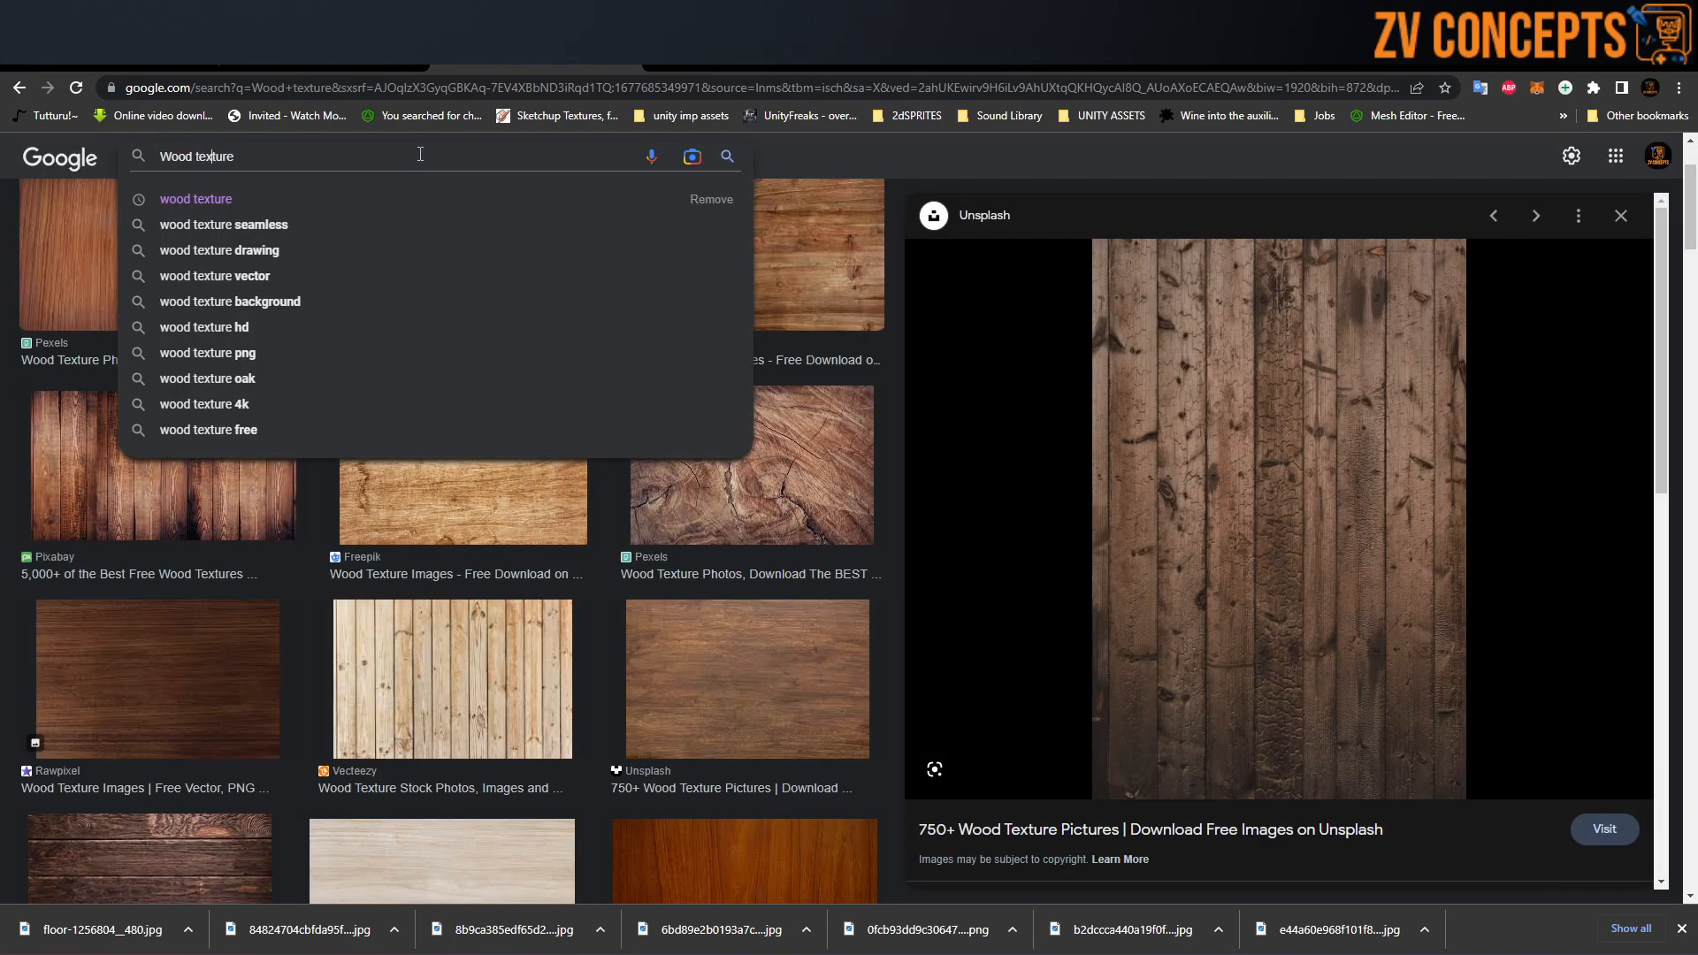
pyautogui.write('planks')
pyautogui.press('Return')
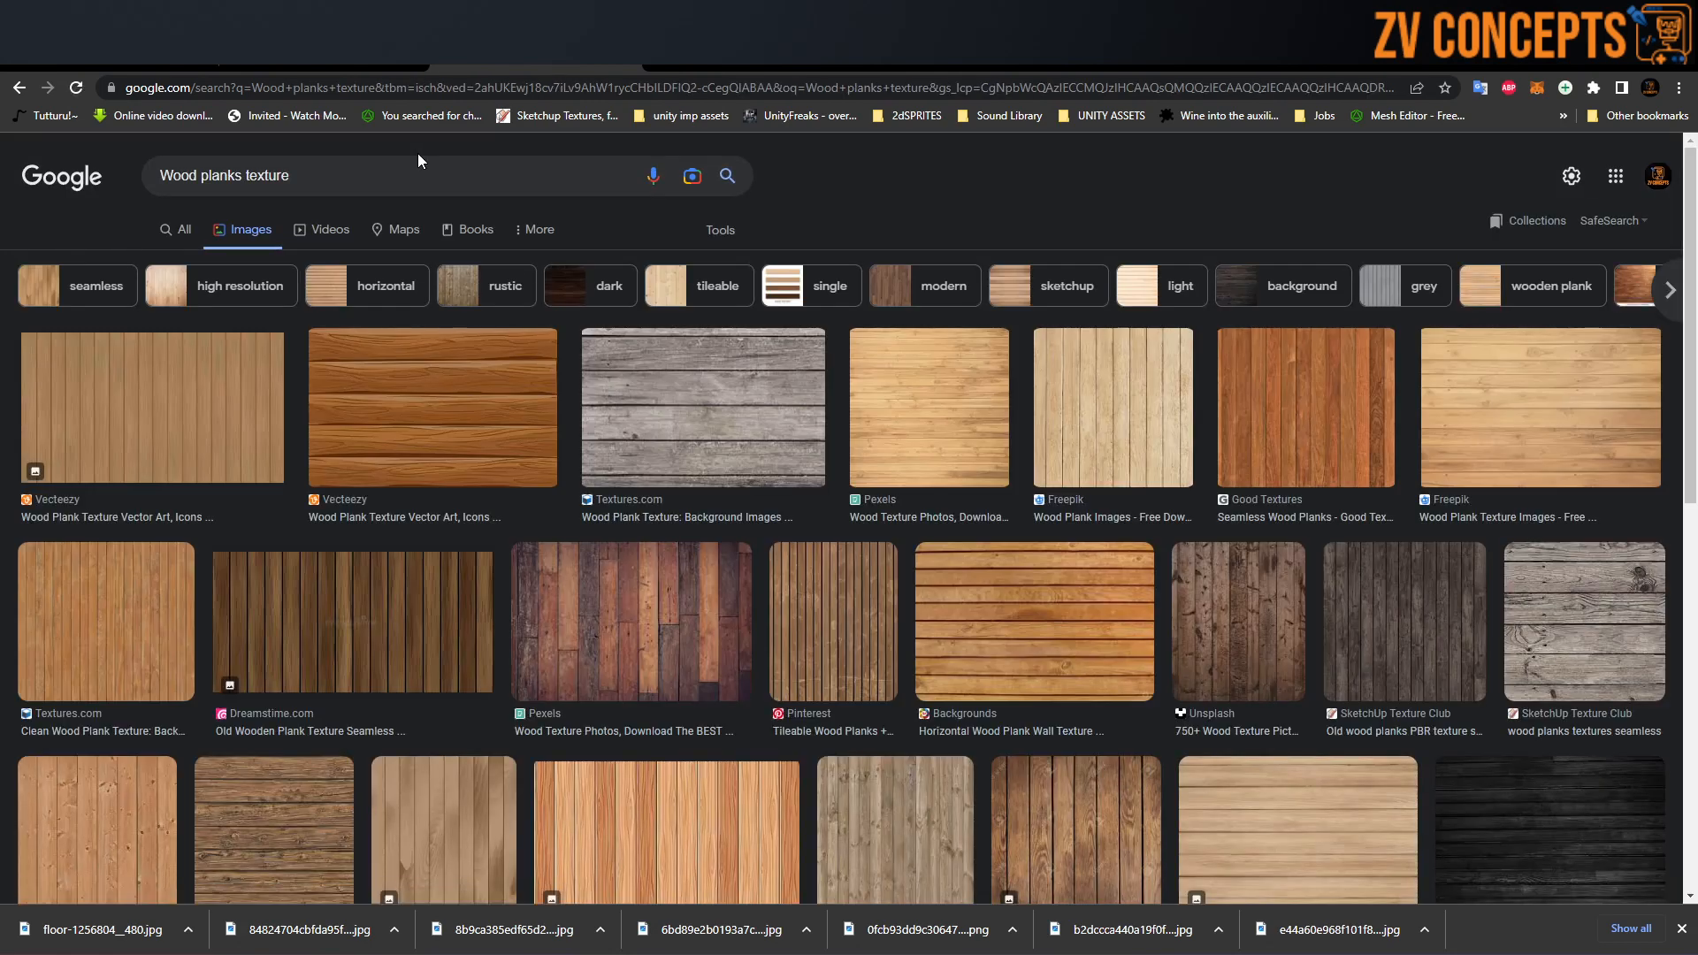
# Step: Open the Seamless Wood Planks image from Good Textures in the results and download it
pyautogui.scroll(-2, 124, 705)
pyautogui.click(106, 652)
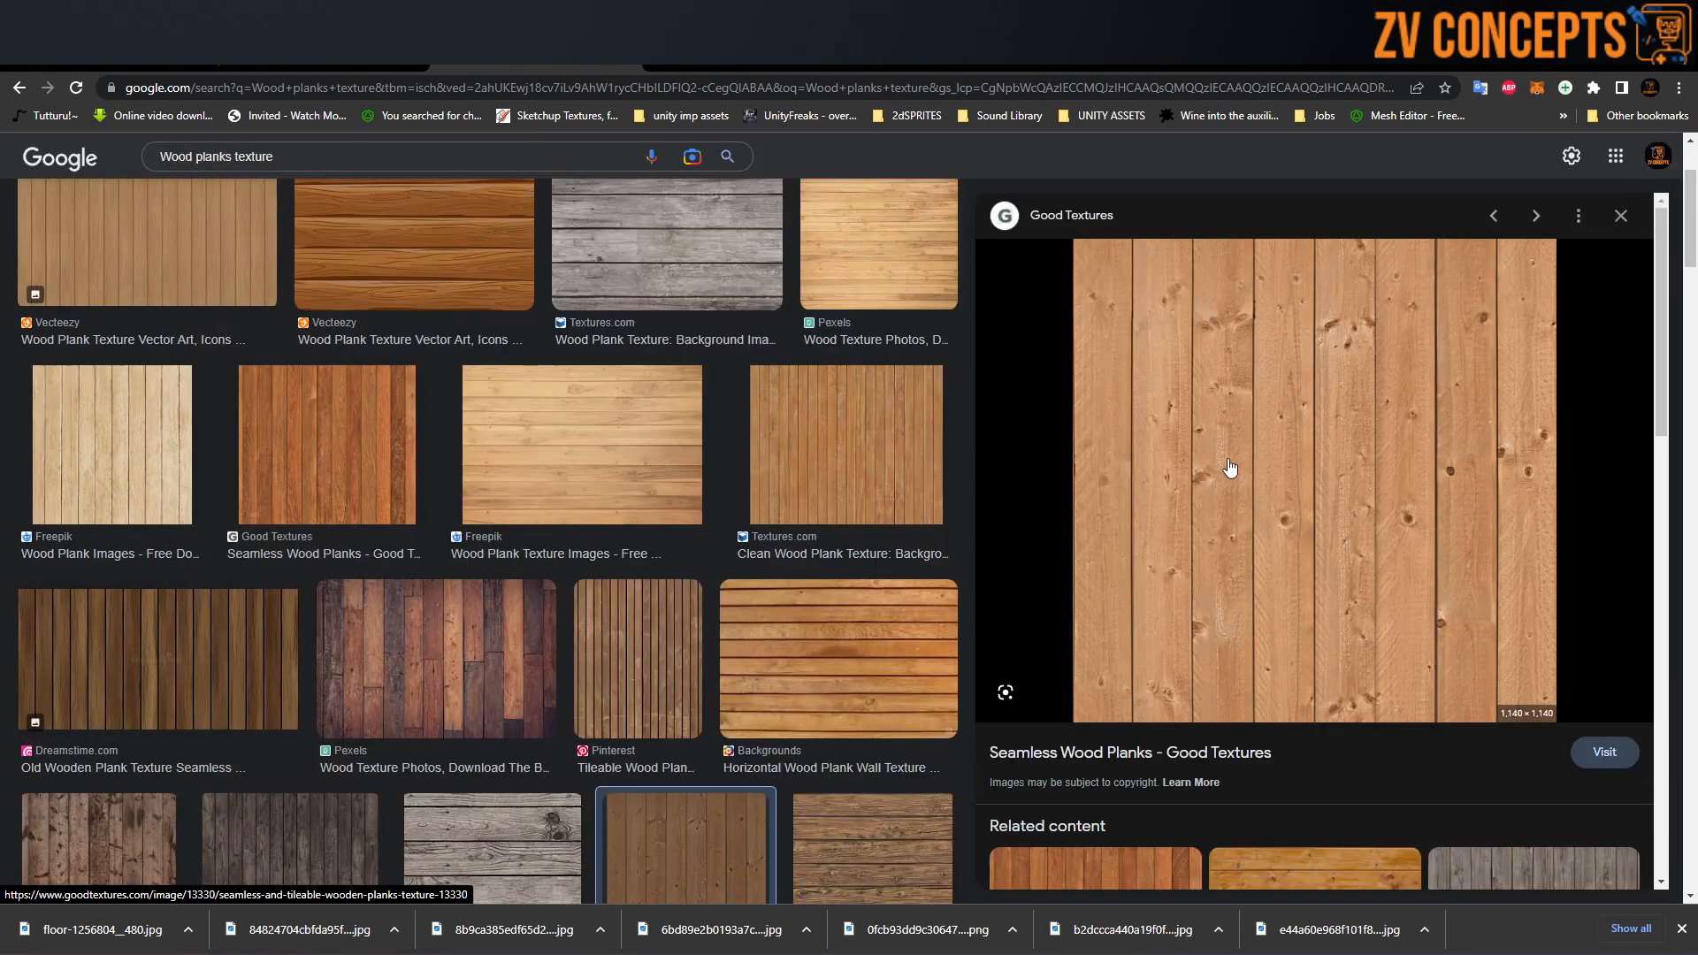
pyautogui.scroll(-3, 1232, 470)
pyautogui.moveTo(727, 829)
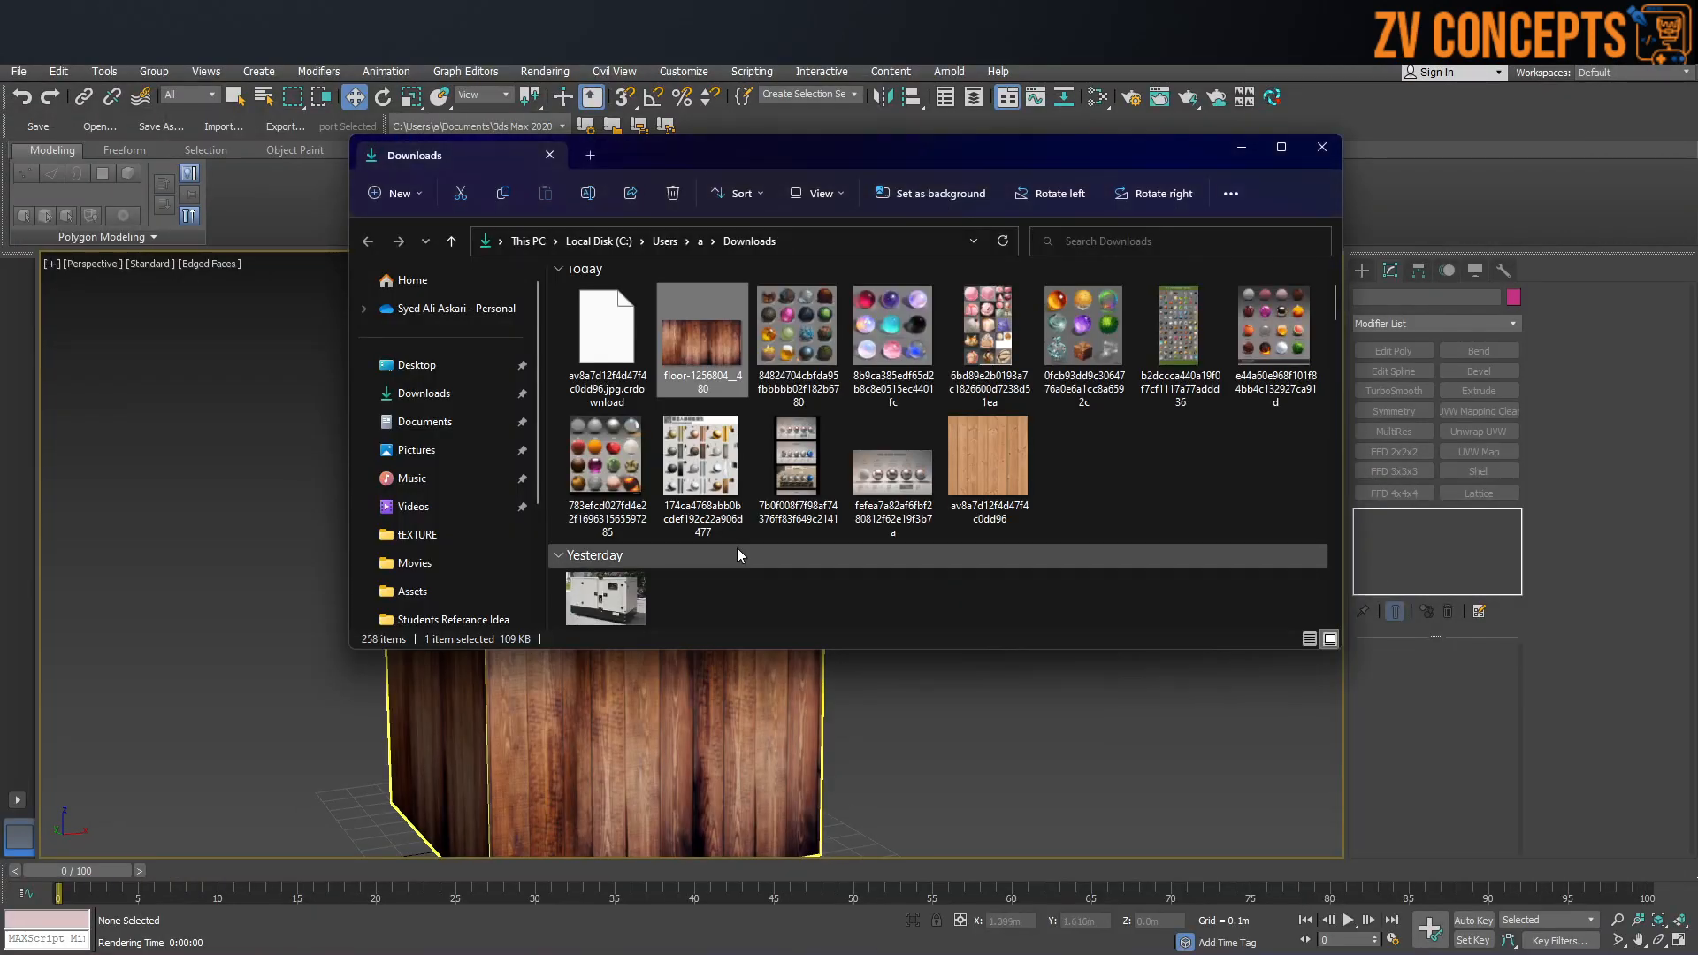
# Step: Bring the downloaded av8a7d12f4d47f4c0dd96 plank image into View1 as a Bitmap and connect it to the wood material's Diffuse Color, replacing Map #2
pyautogui.moveTo(890, 741); pyautogui.dragTo(890, 740, button='middle')
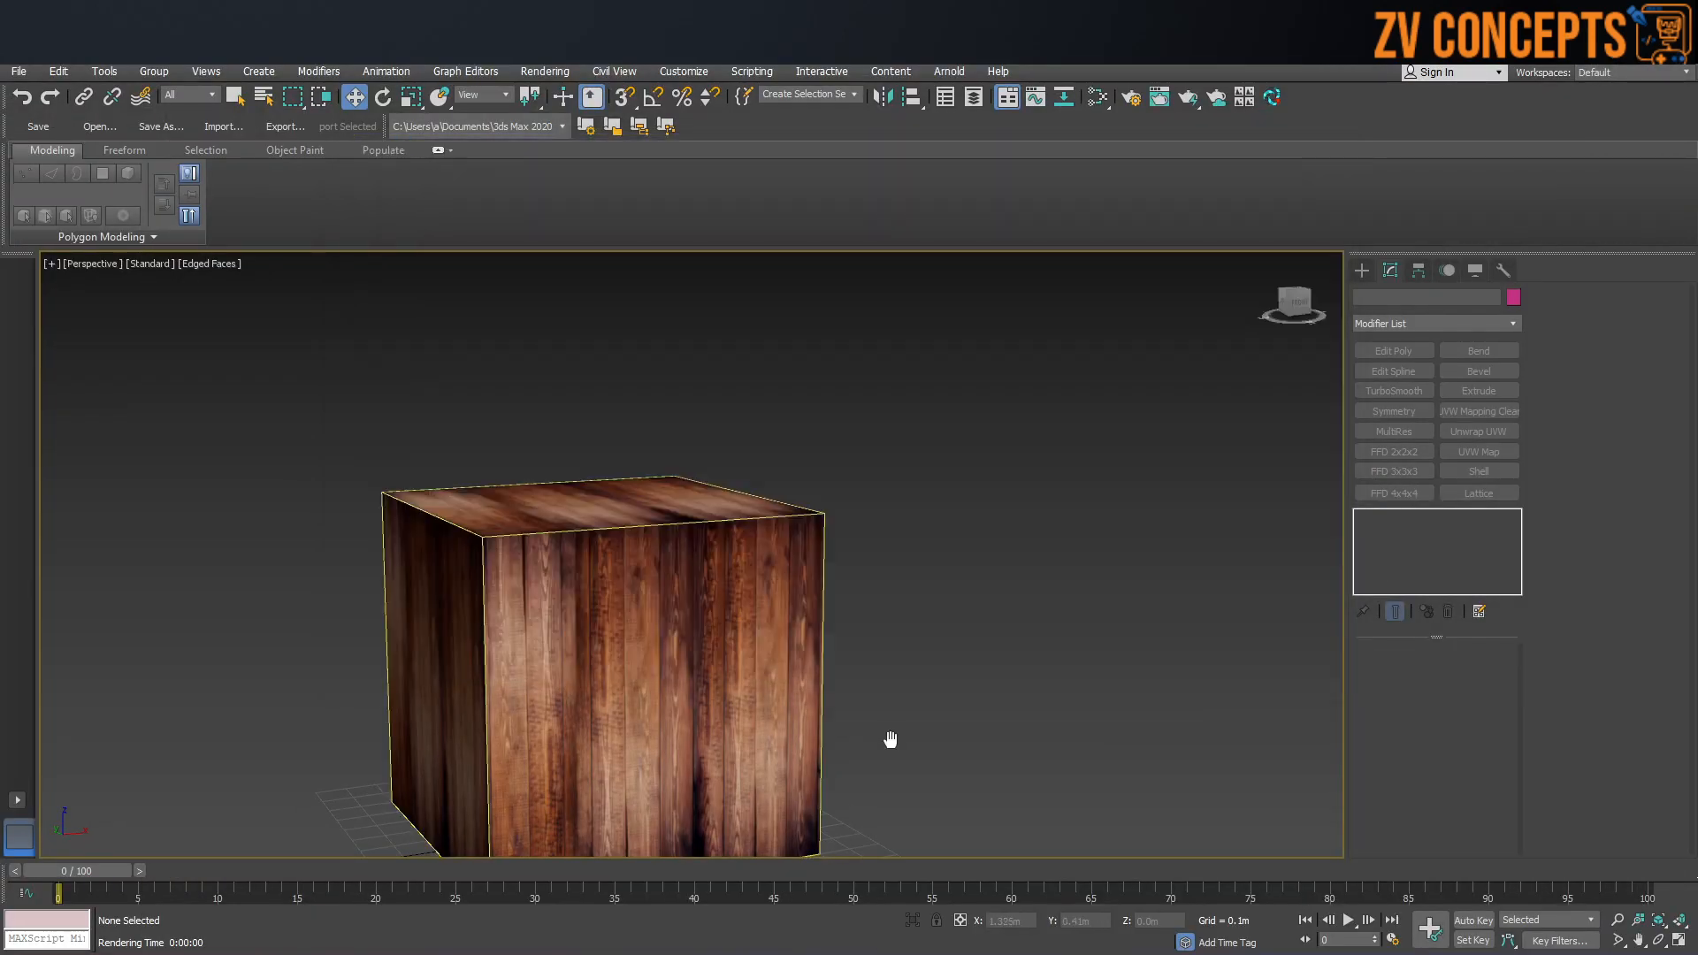
pyautogui.press('m')
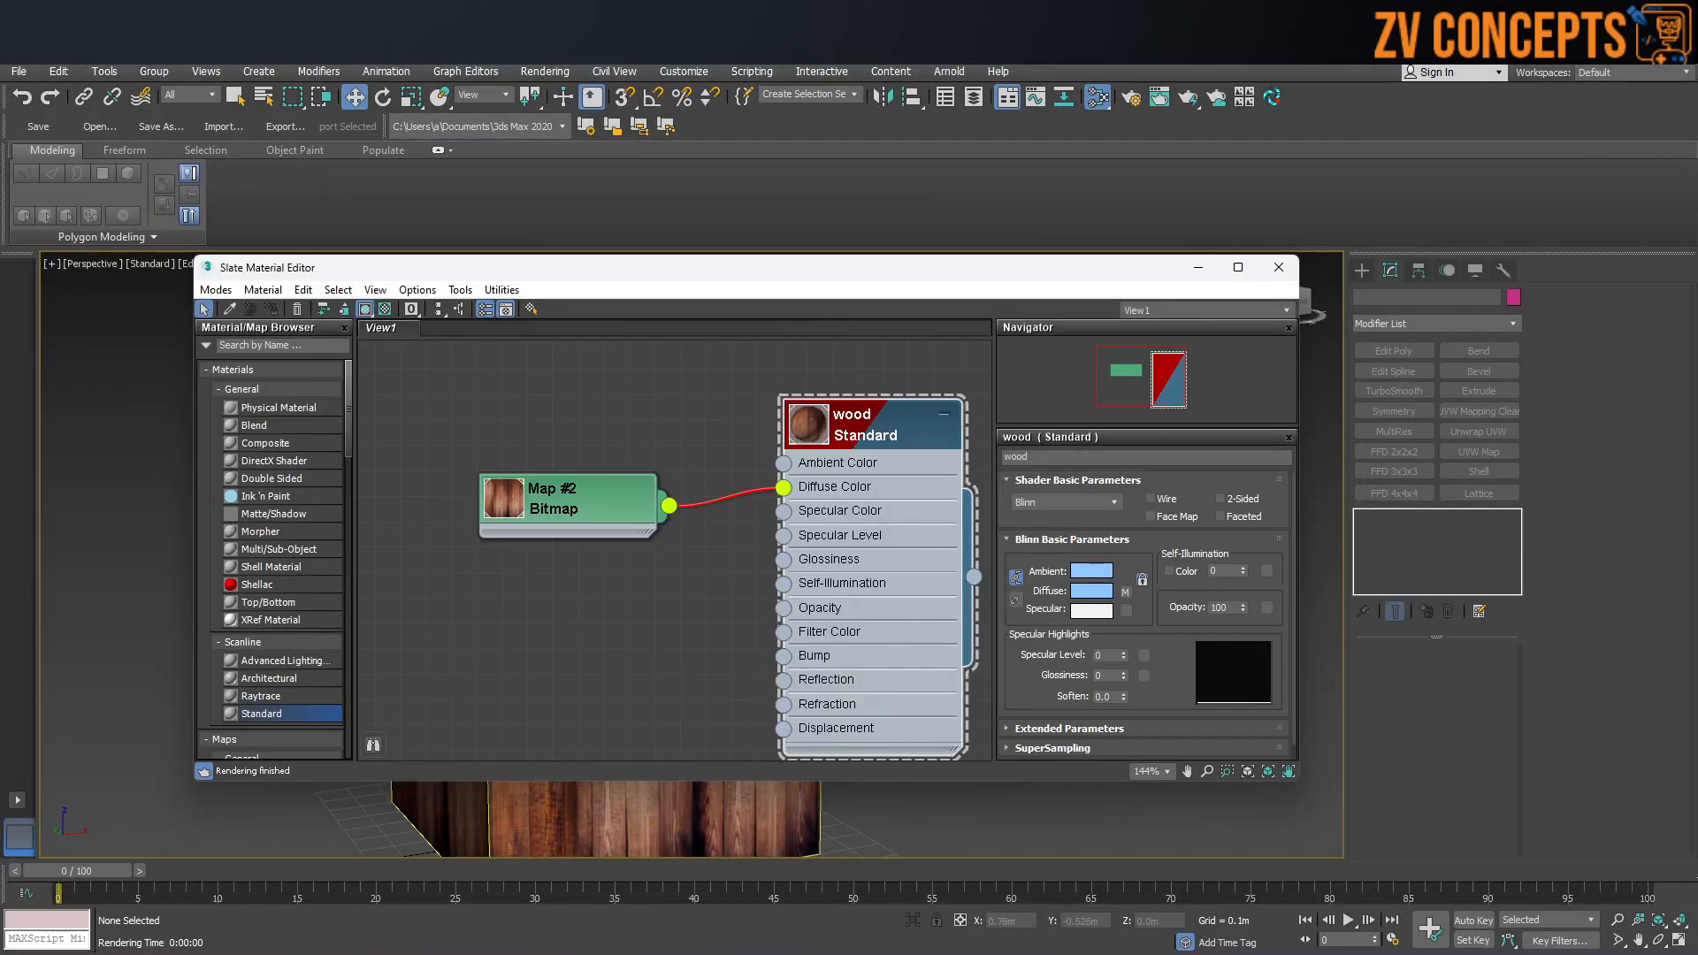
pyautogui.hotkey('alt', 'Tab')
pyautogui.moveTo(960, 506); pyautogui.dragTo(596, 626)
pyautogui.click(614, 666)
pyautogui.moveTo(784, 487); pyautogui.dragTo(746, 507)
pyautogui.moveTo(694, 632); pyautogui.dragTo(783, 488)
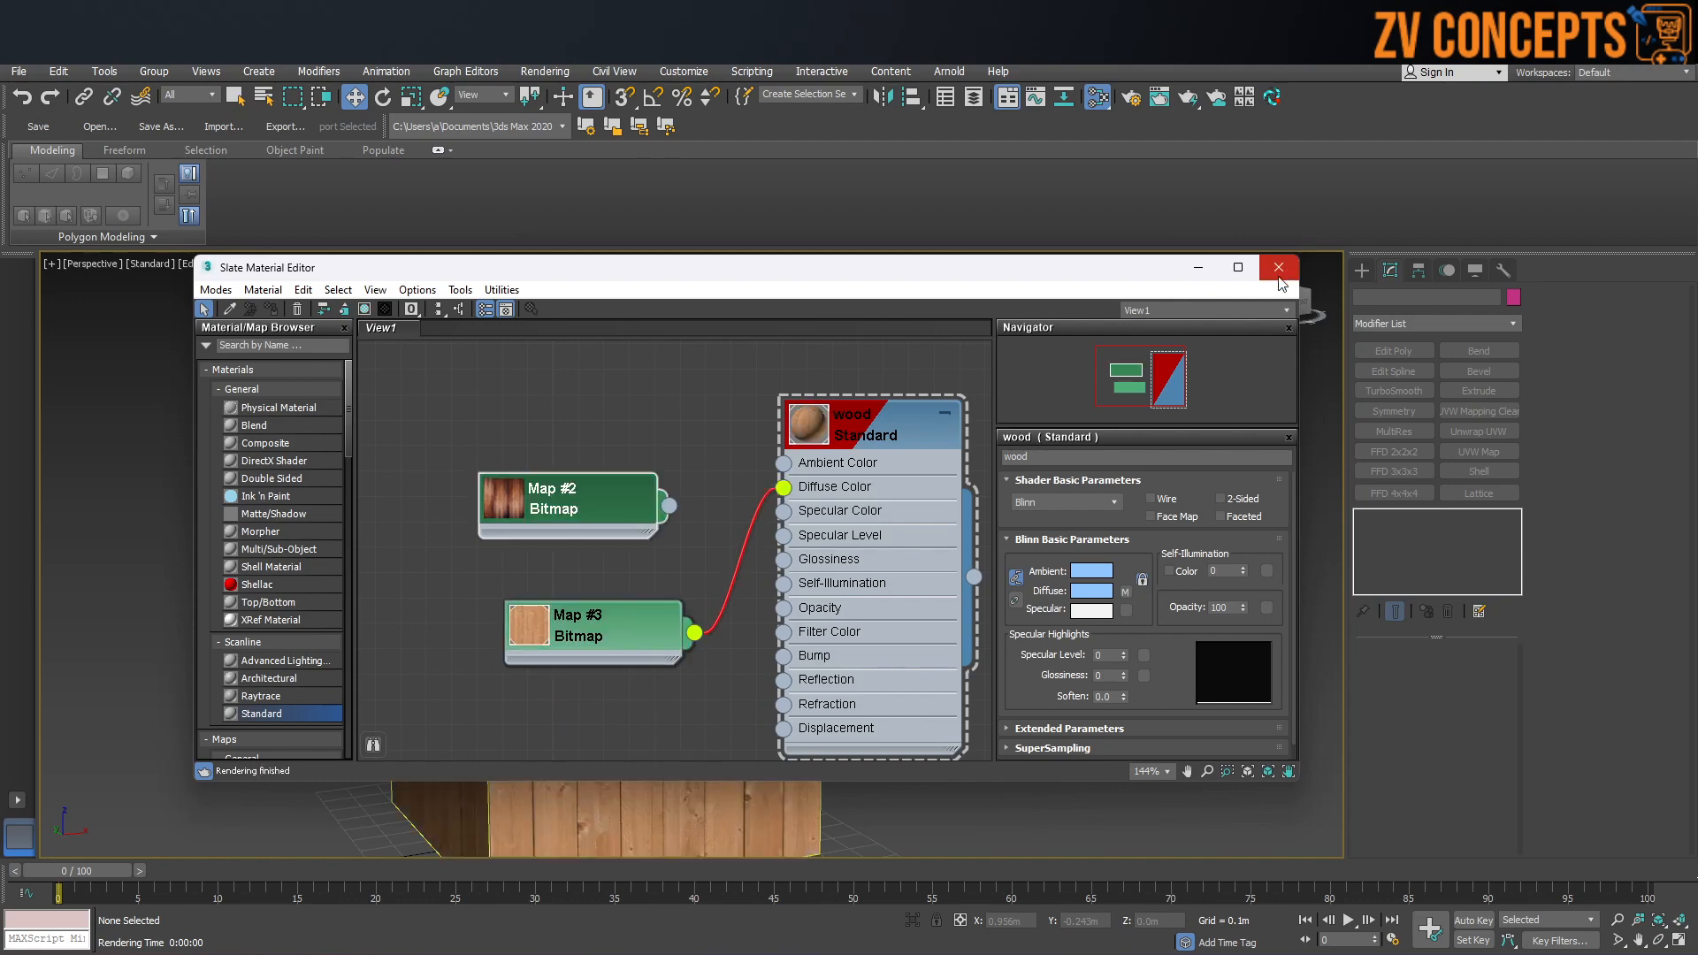
# Step: Close the Slate Material Editor and inspect the plank texture on the box
pyautogui.click(1279, 269)
pyautogui.keyDown('alt'); pyautogui.moveTo(630, 570); pyautogui.dragTo(707, 470, button='middle'); pyautogui.keyUp('alt')
pyautogui.scroll(-5, 734, 574)
pyautogui.scroll(4, 809, 485)
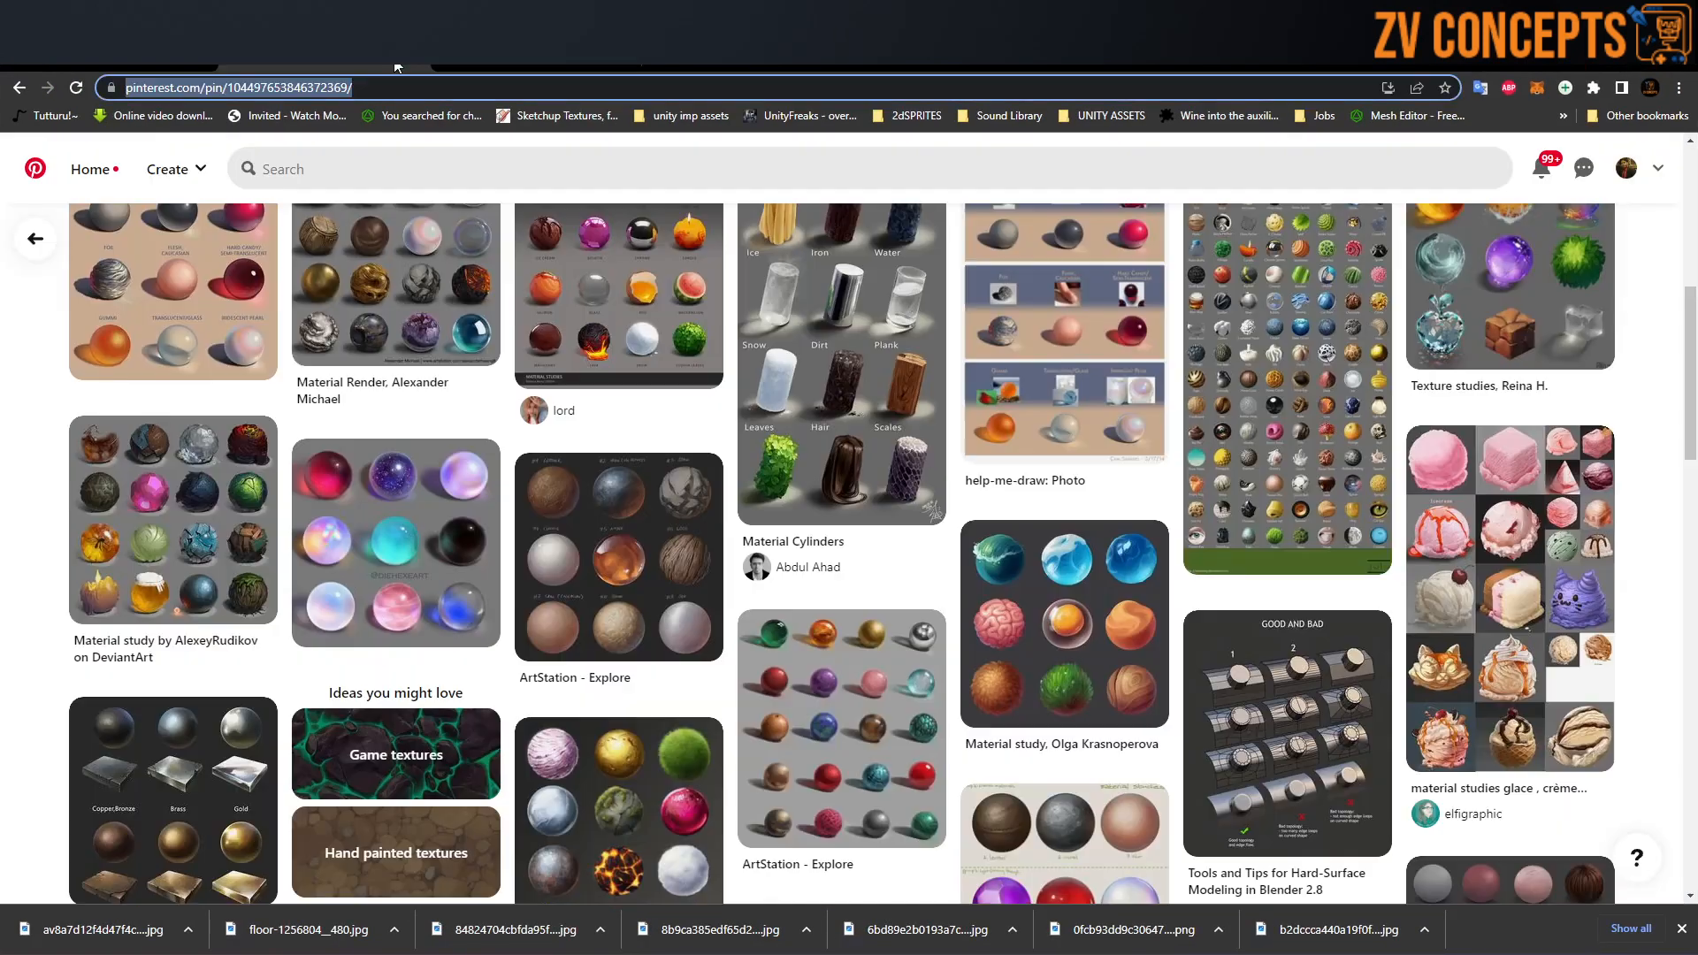
# Step: Switch to Pinterest in the browser and search for wood cart
pyautogui.click(513, 177)
pyautogui.write('oo')
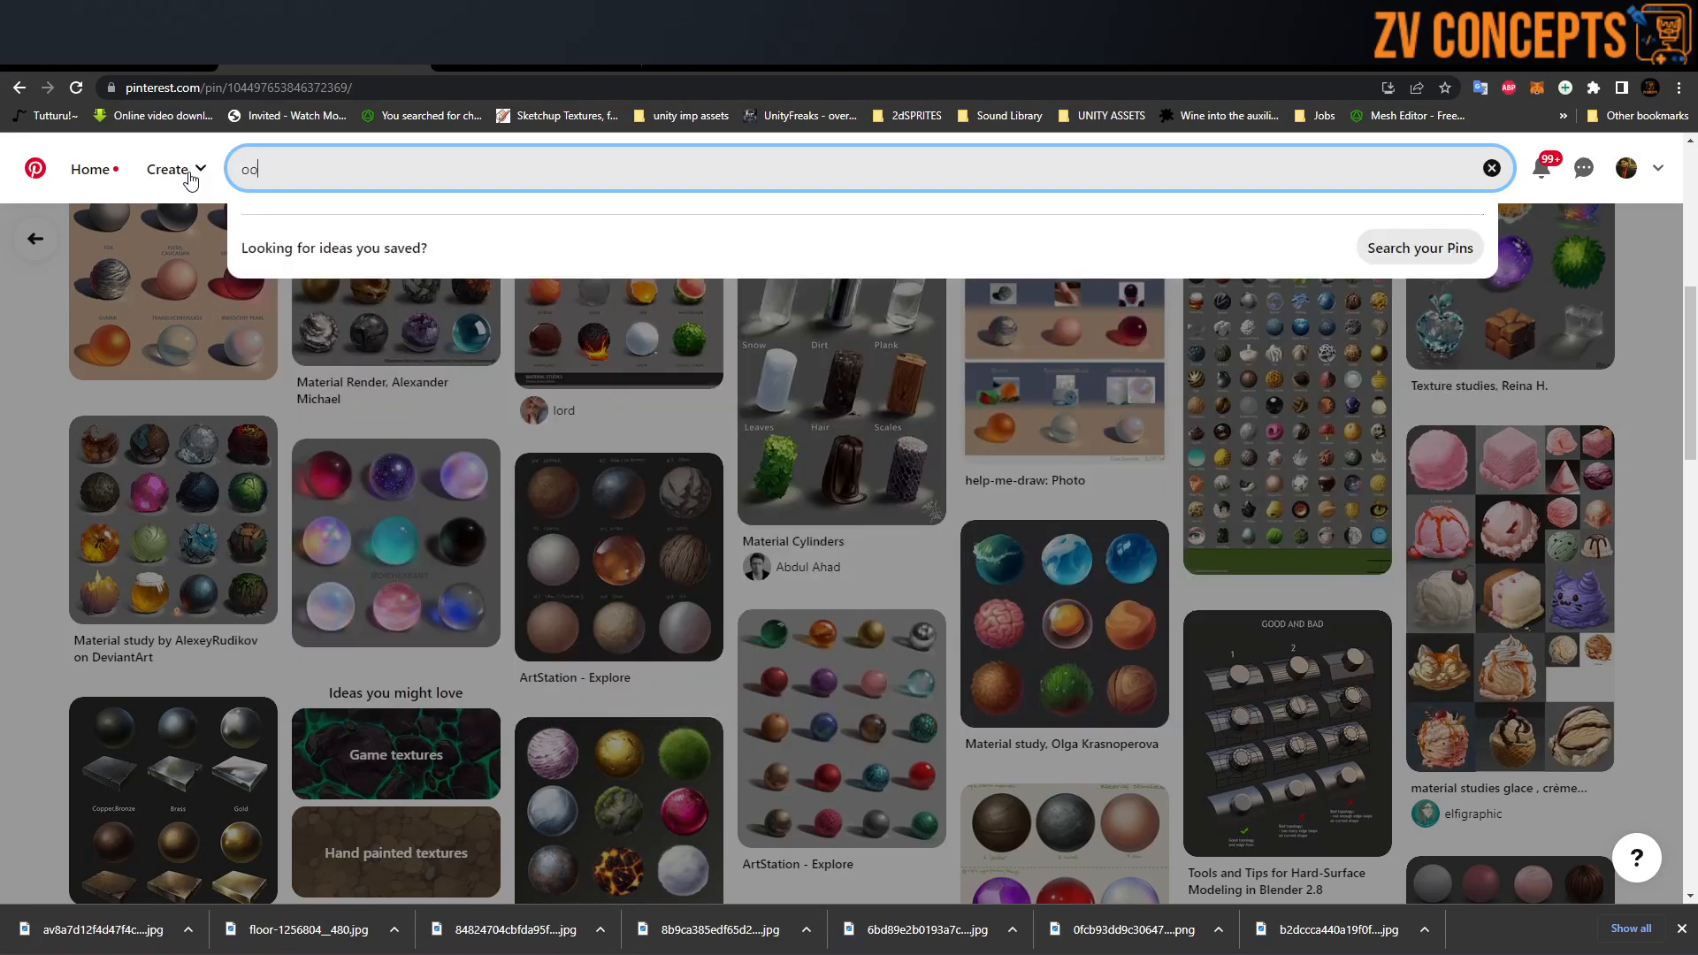
pyautogui.press('BackSpace')
pyautogui.press('BackSpace')
pyautogui.write('wood car')
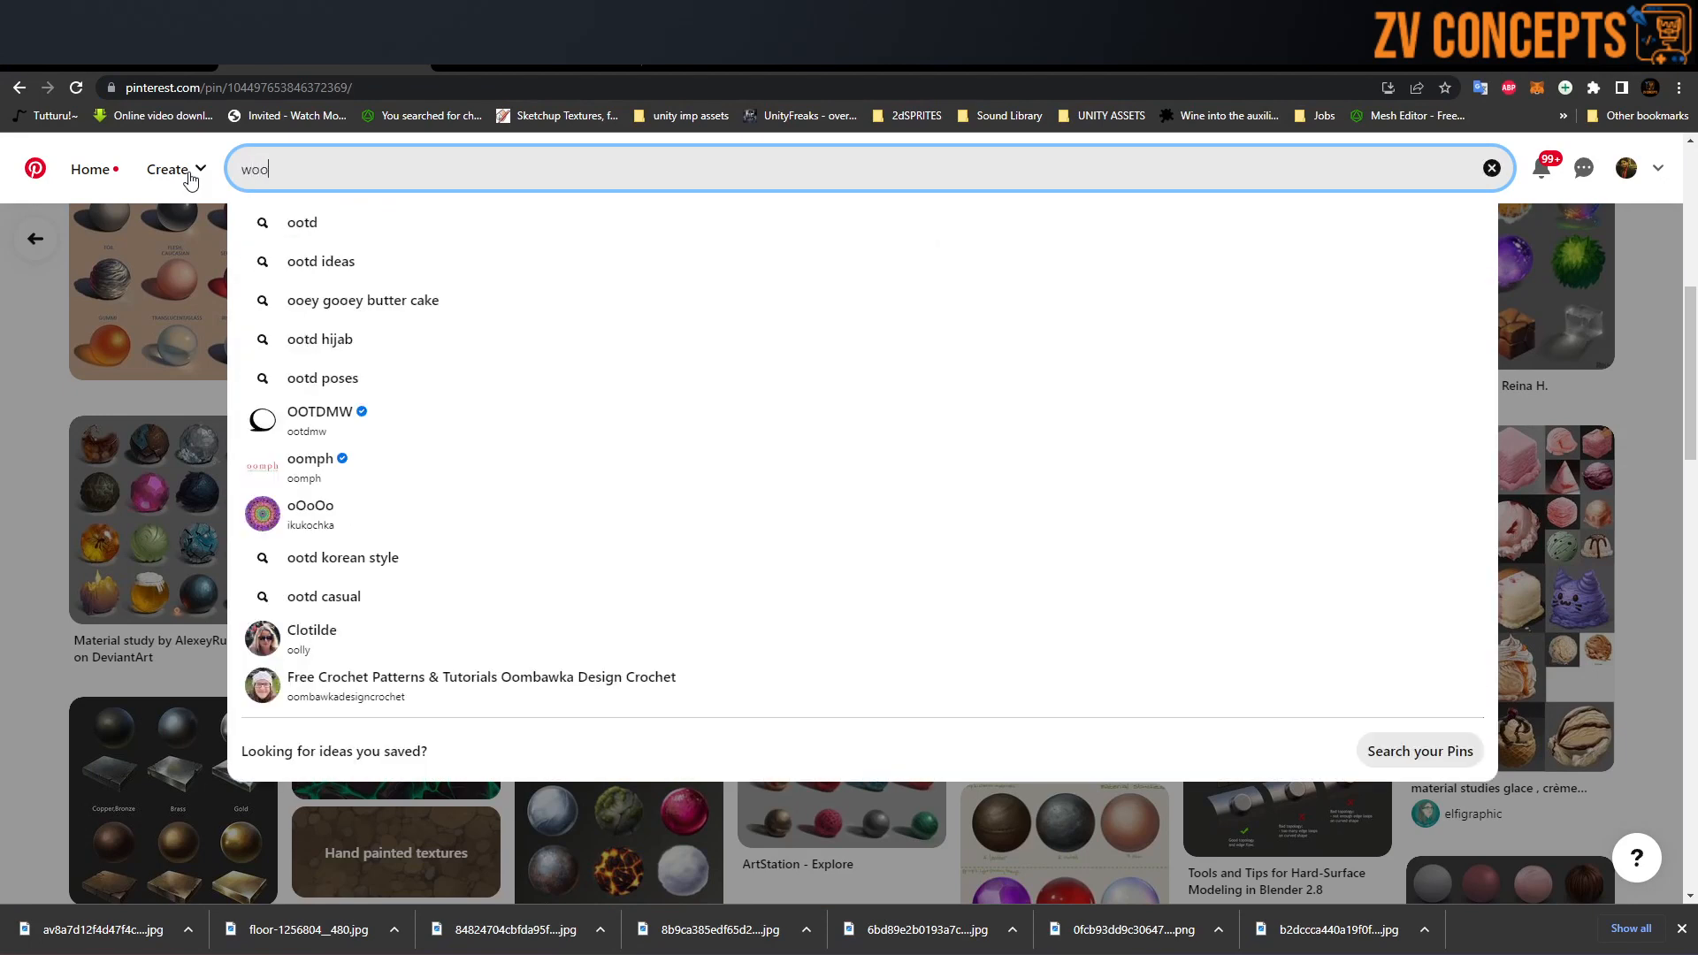
pyautogui.write('t')
pyautogui.press('Return')
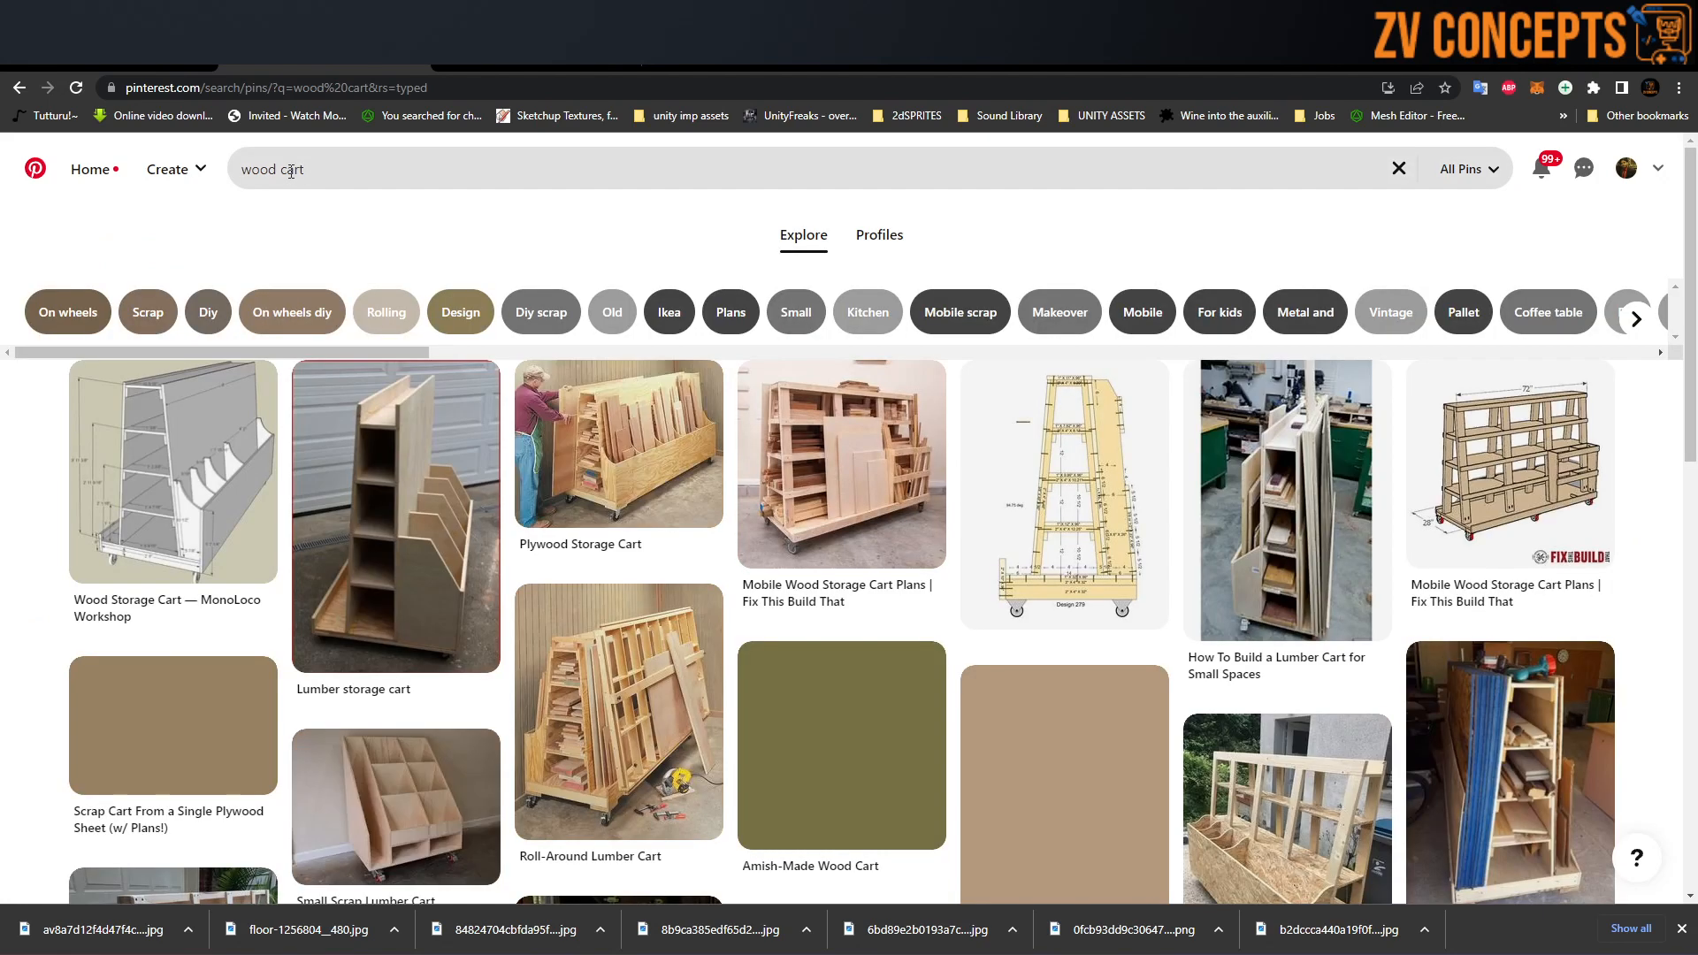
# Step: Change the Pinterest search to wood box and browse the results for a reference
pyautogui.moveTo(288, 171); pyautogui.dragTo(358, 170)
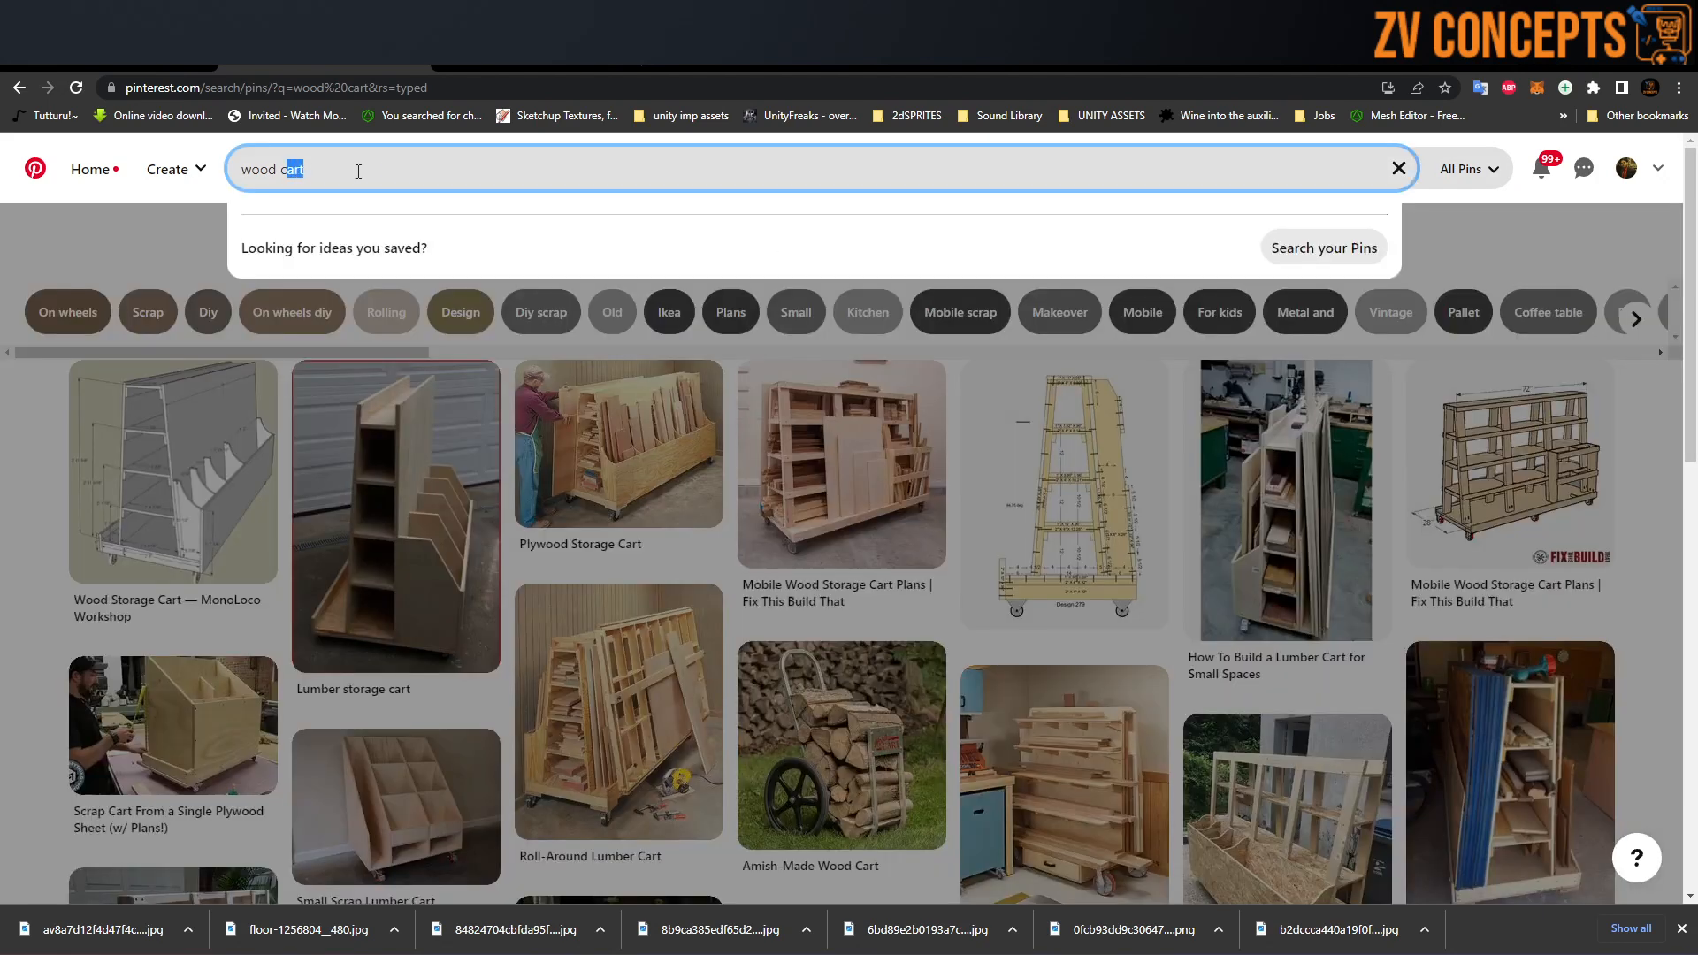
pyautogui.press('BackSpace')
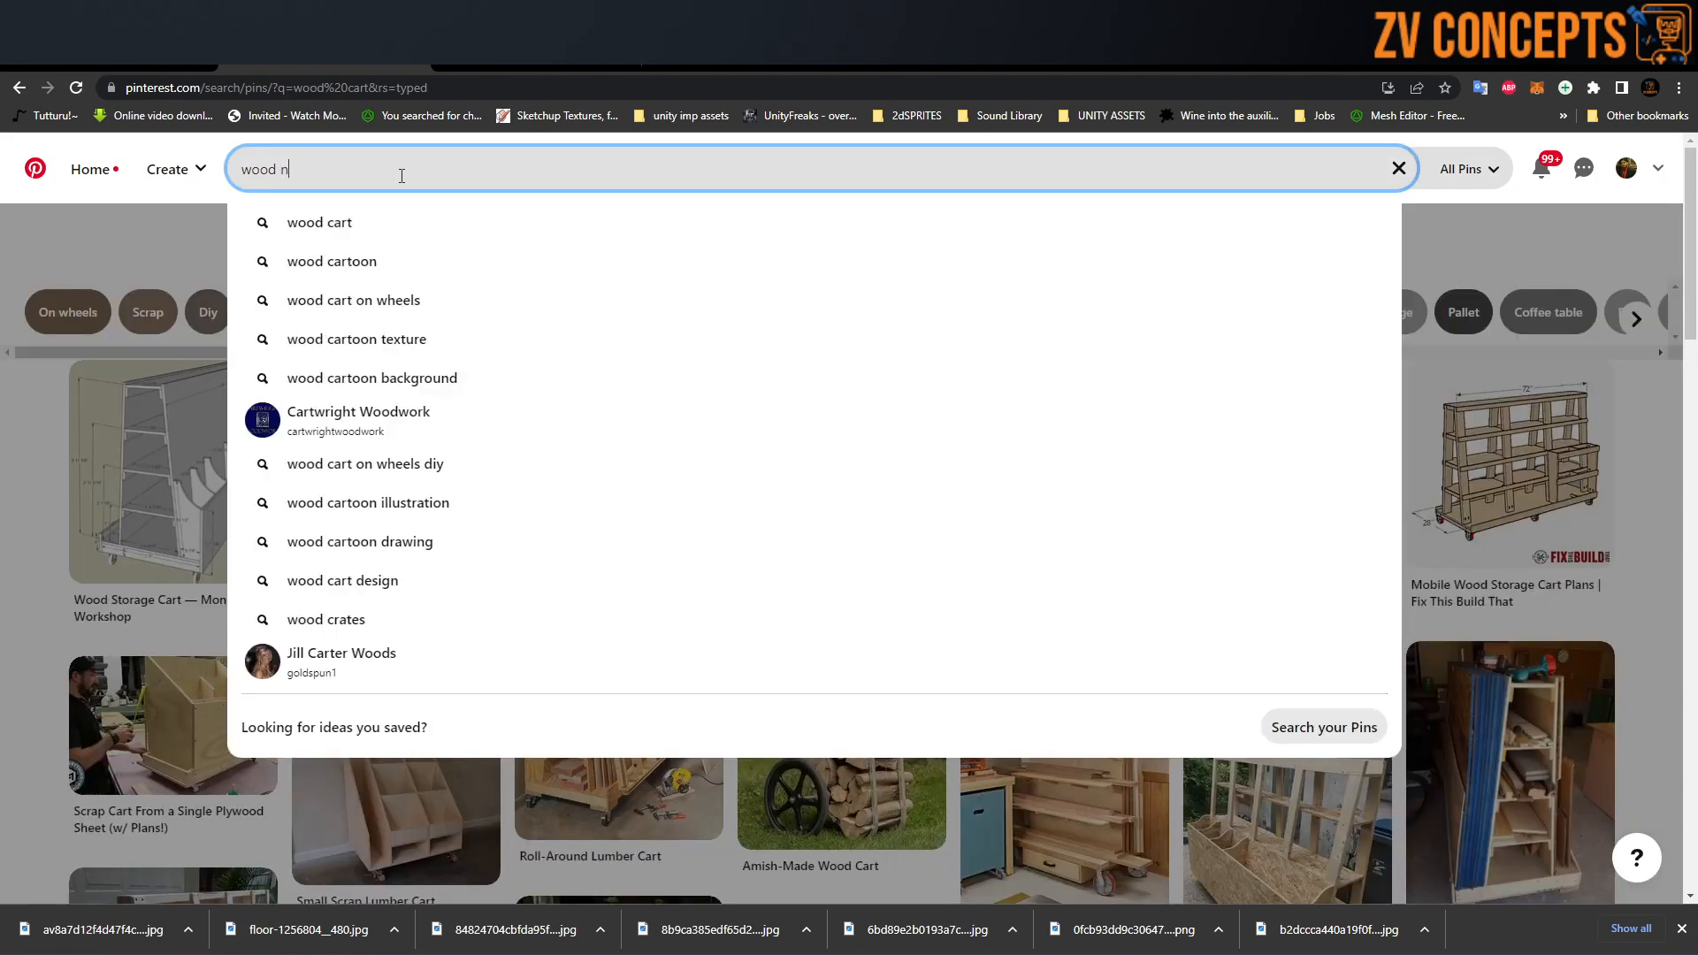
pyautogui.press('BackSpace')
pyautogui.write('box')
pyautogui.press('Return')
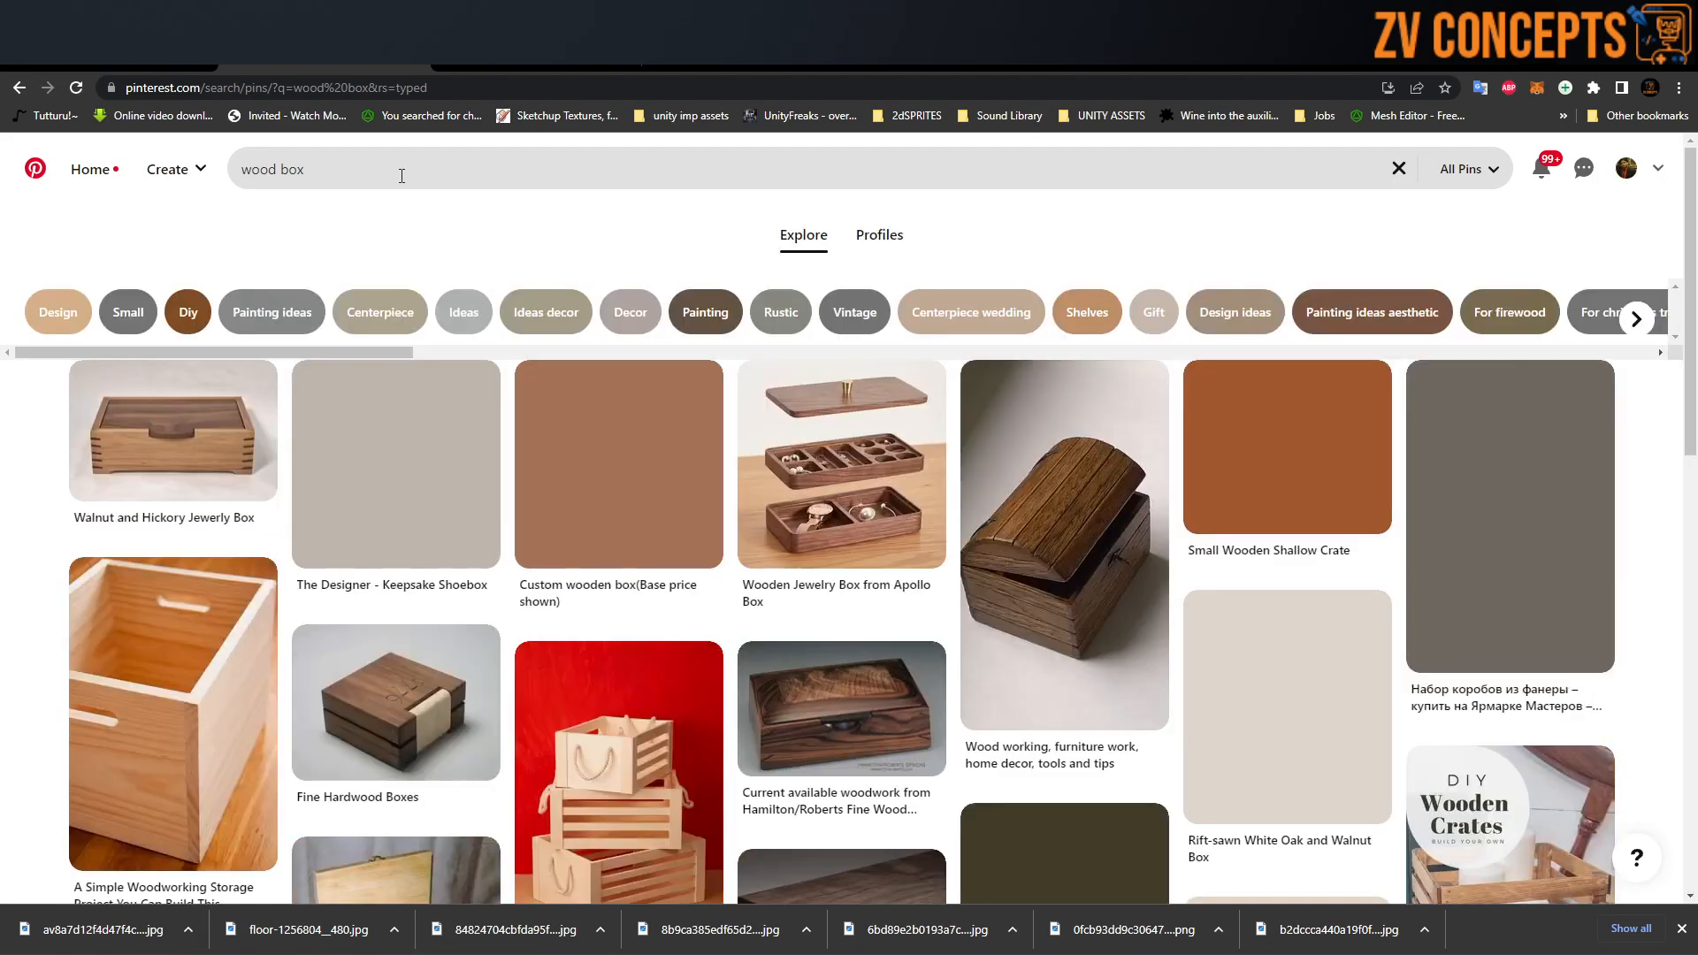
pyautogui.scroll(-10, 1190, 542)
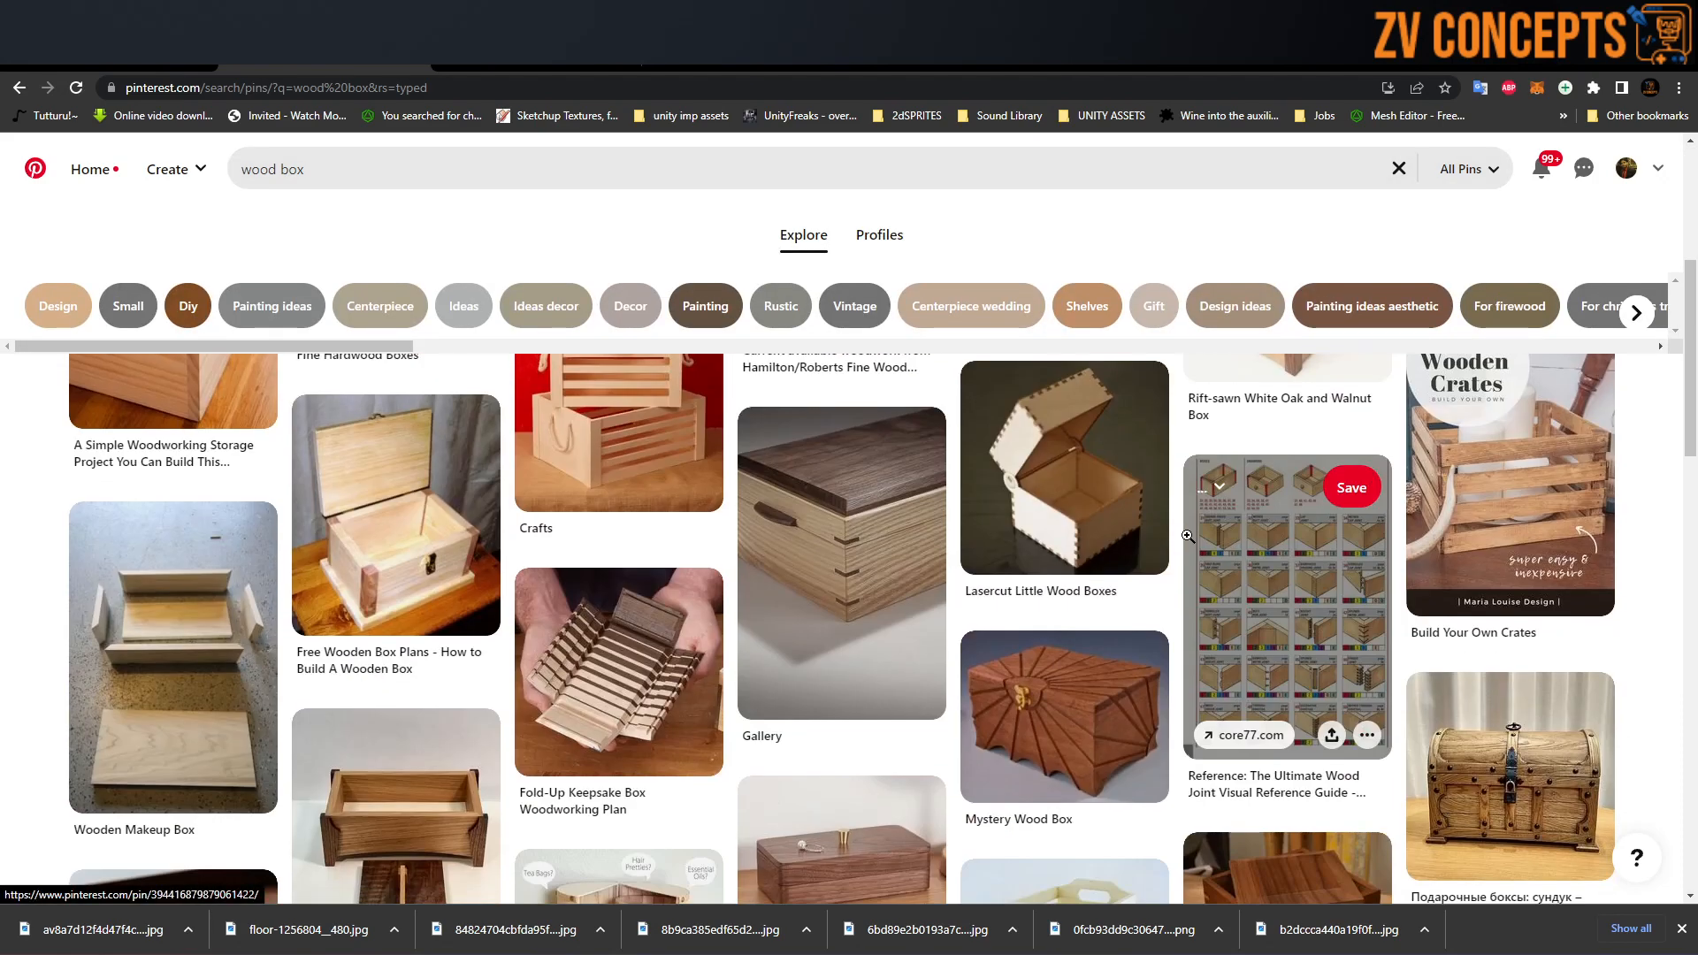
pyautogui.scroll(-3, 1189, 542)
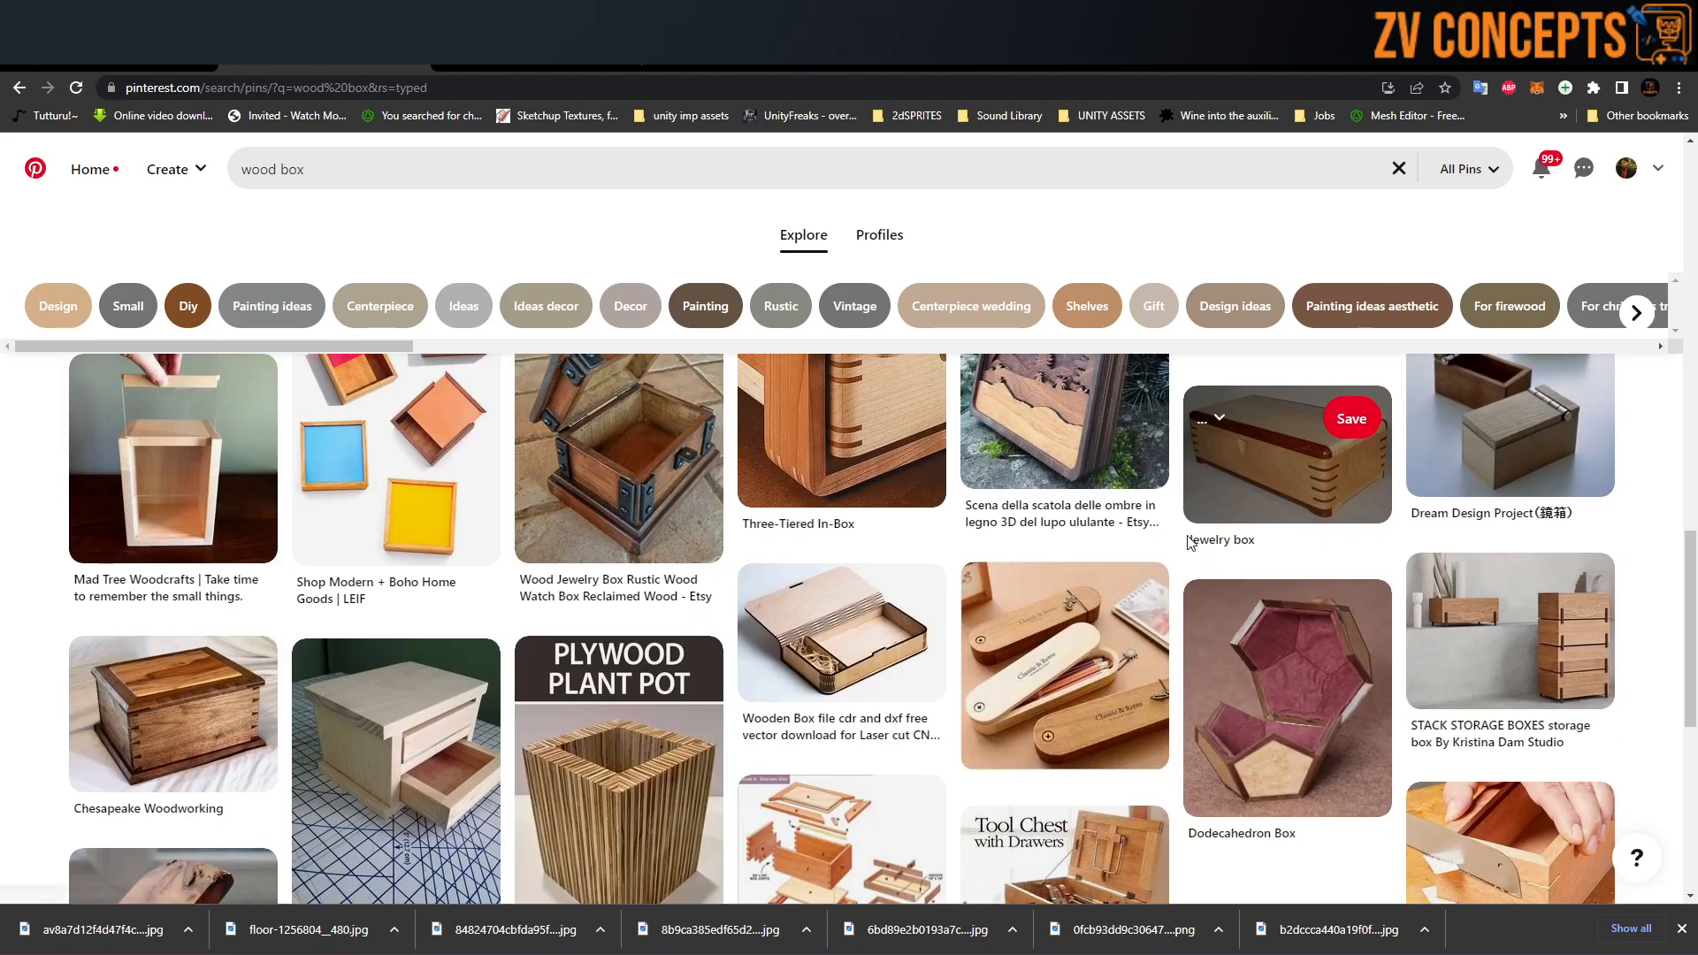
# Step: Search Google Images for Wood box and open the dark wooden crate image from PNGWing as a reference
pyautogui.click(386, 166)
pyautogui.click(413, 67)
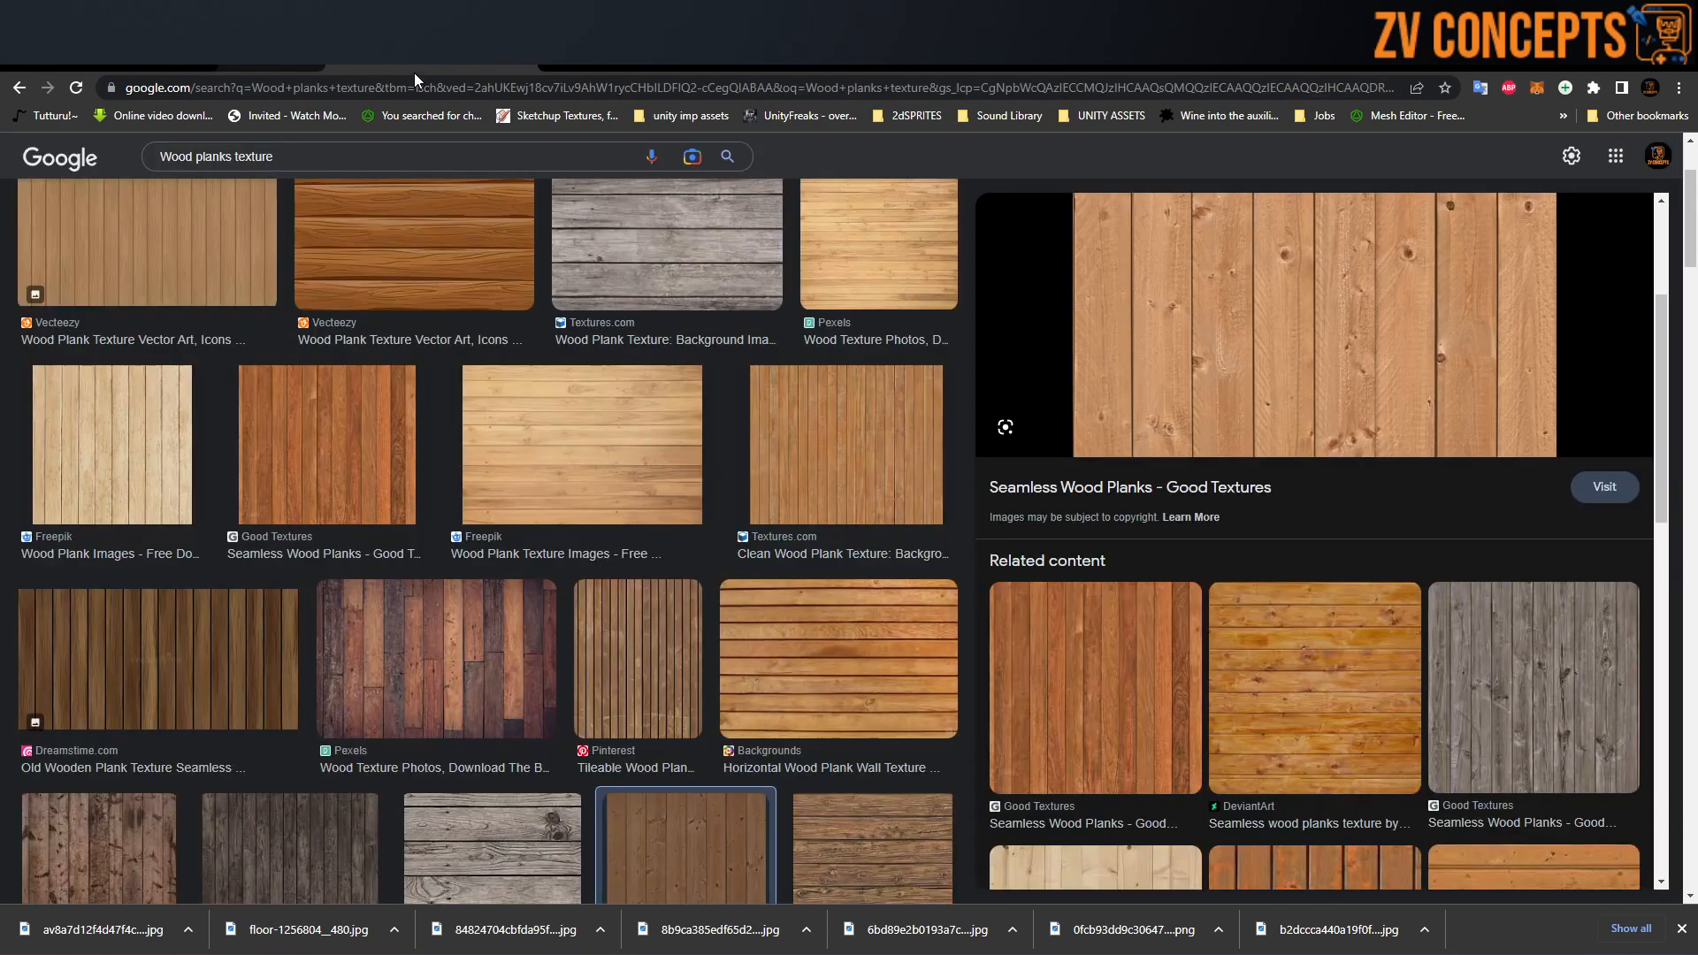
pyautogui.hotkey('ctrl', 'a')
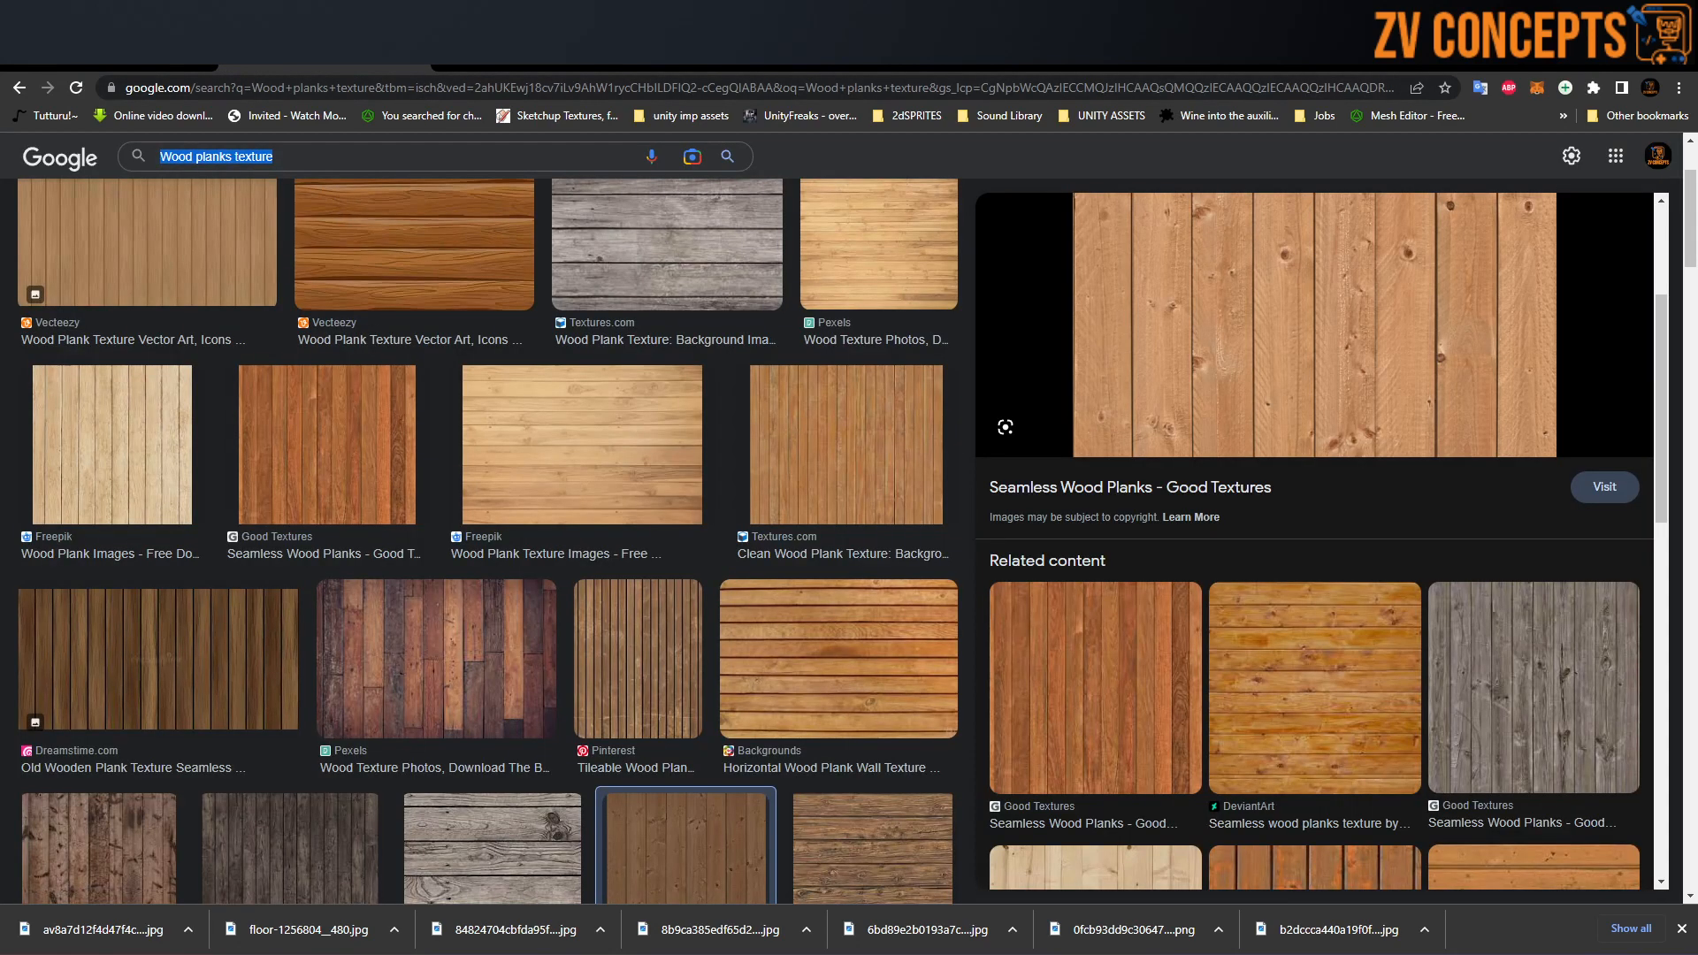
pyautogui.write('Wood box')
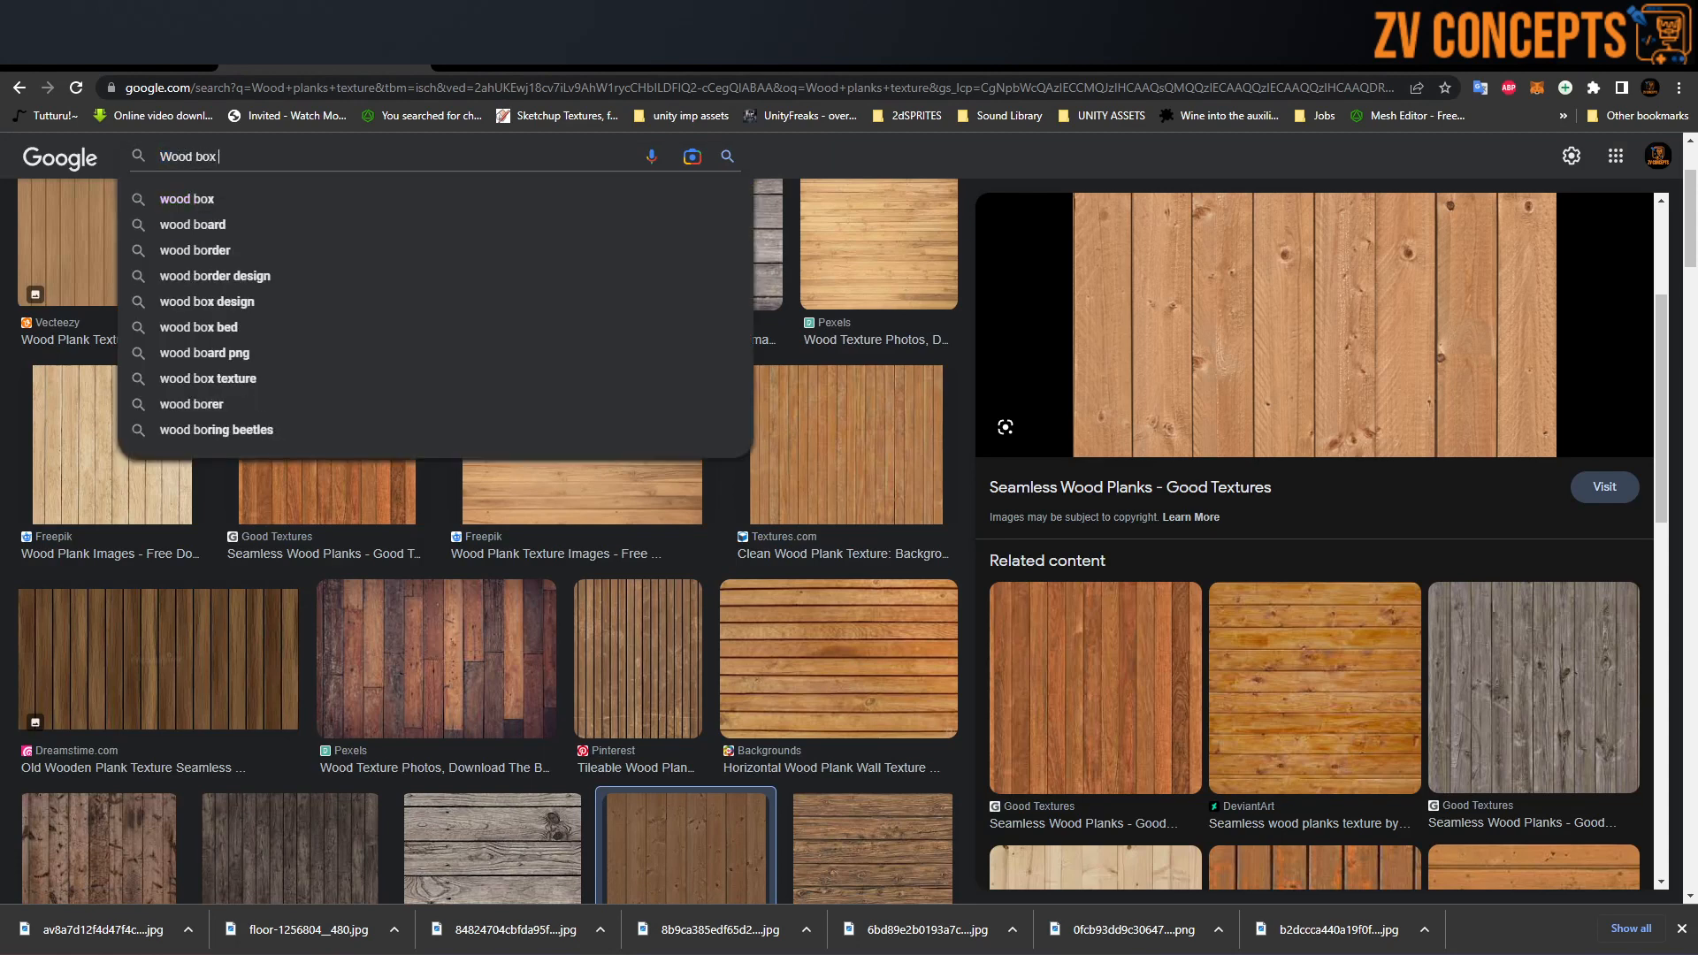
pyautogui.press('Return')
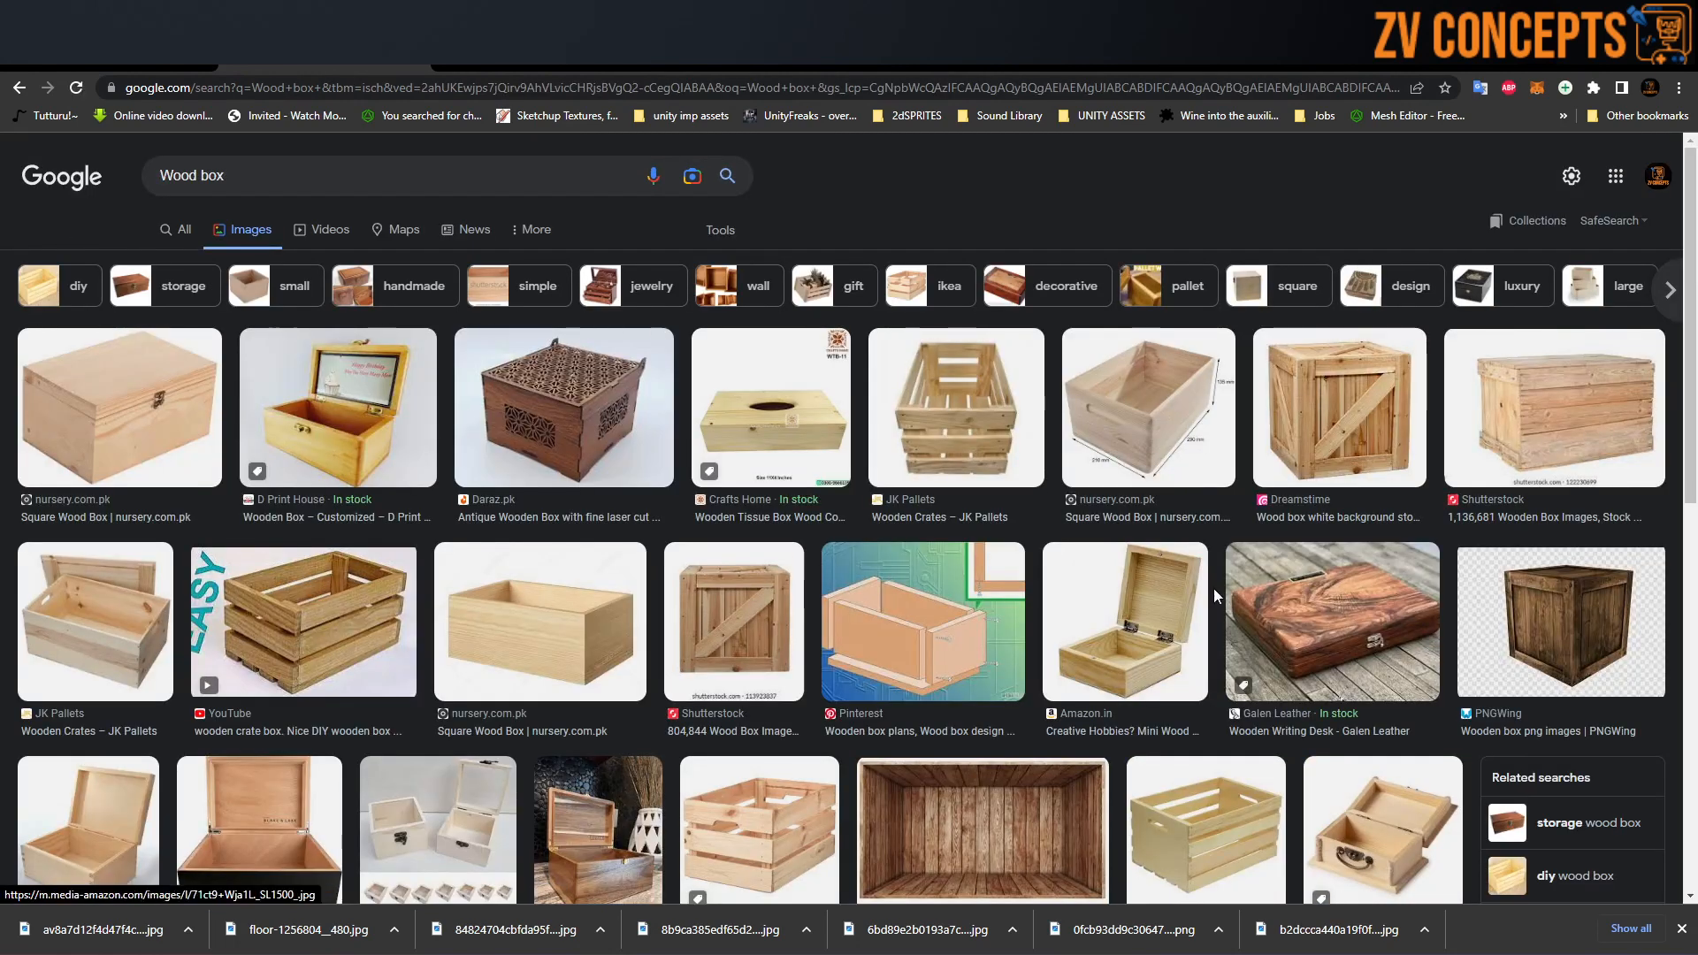
pyautogui.click(1533, 603)
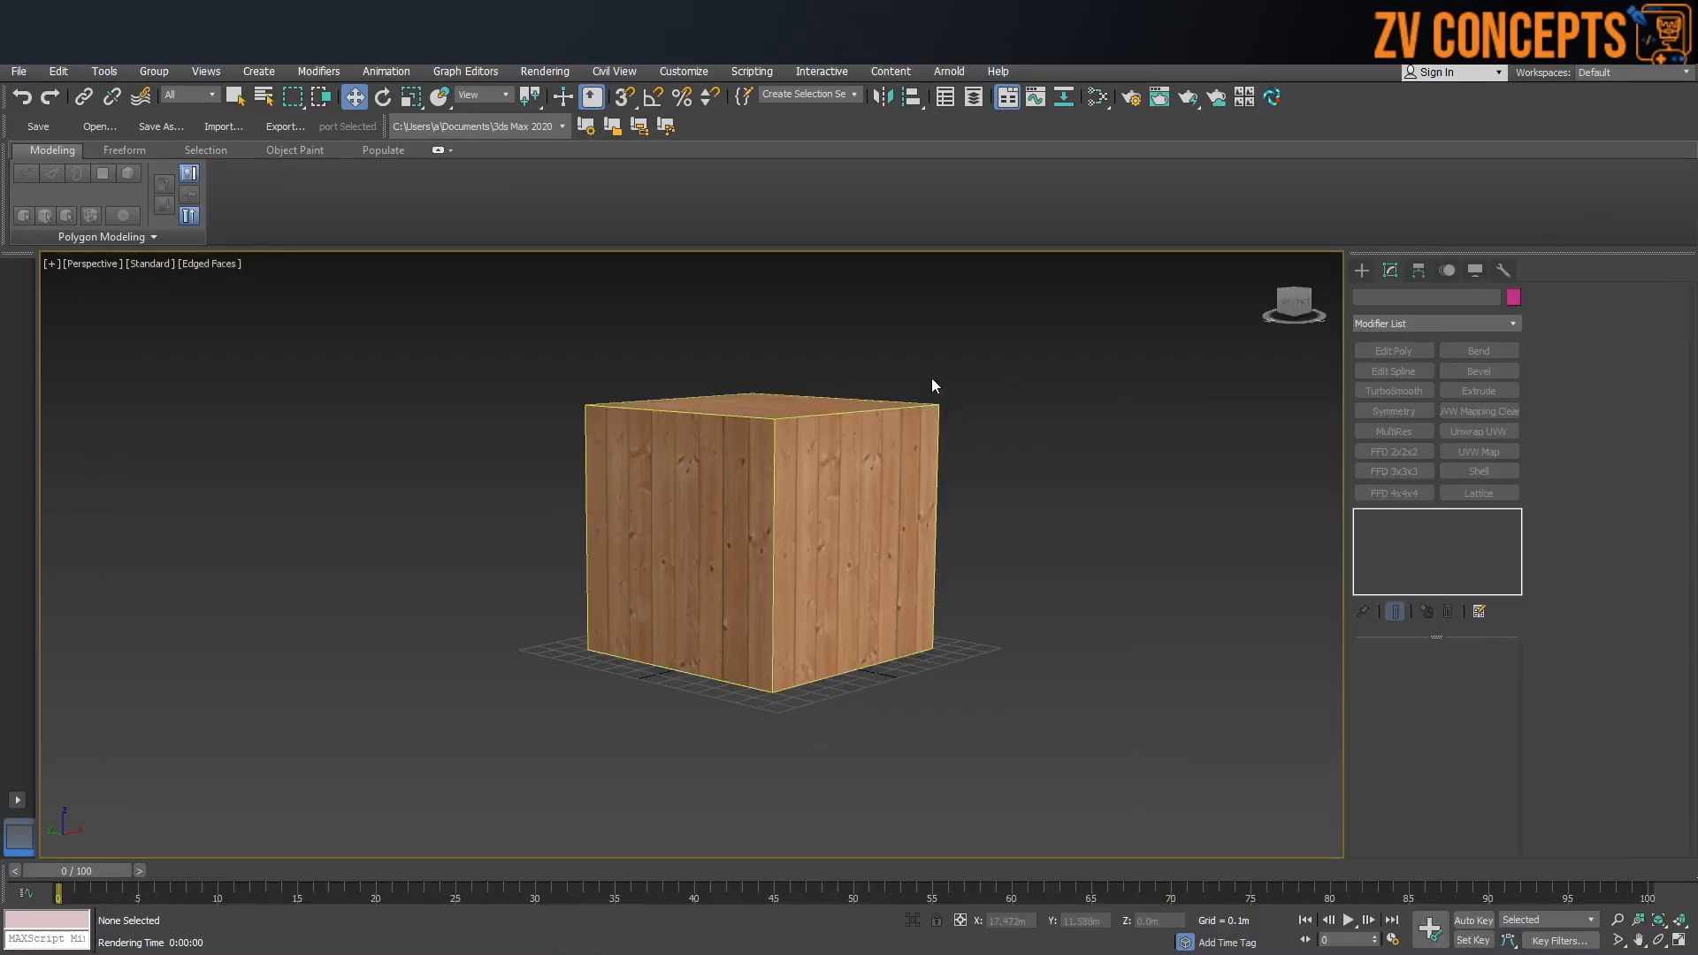
# Step: Select the textured box in 3ds Max and convert it to Editable Poly
pyautogui.keyDown('alt'); pyautogui.moveTo(932, 379); pyautogui.dragTo(899, 425, button='middle'); pyautogui.keyUp('alt')
pyautogui.click(847, 505)
pyautogui.moveTo(834, 547); pyautogui.dragTo(789, 514, button='middle')
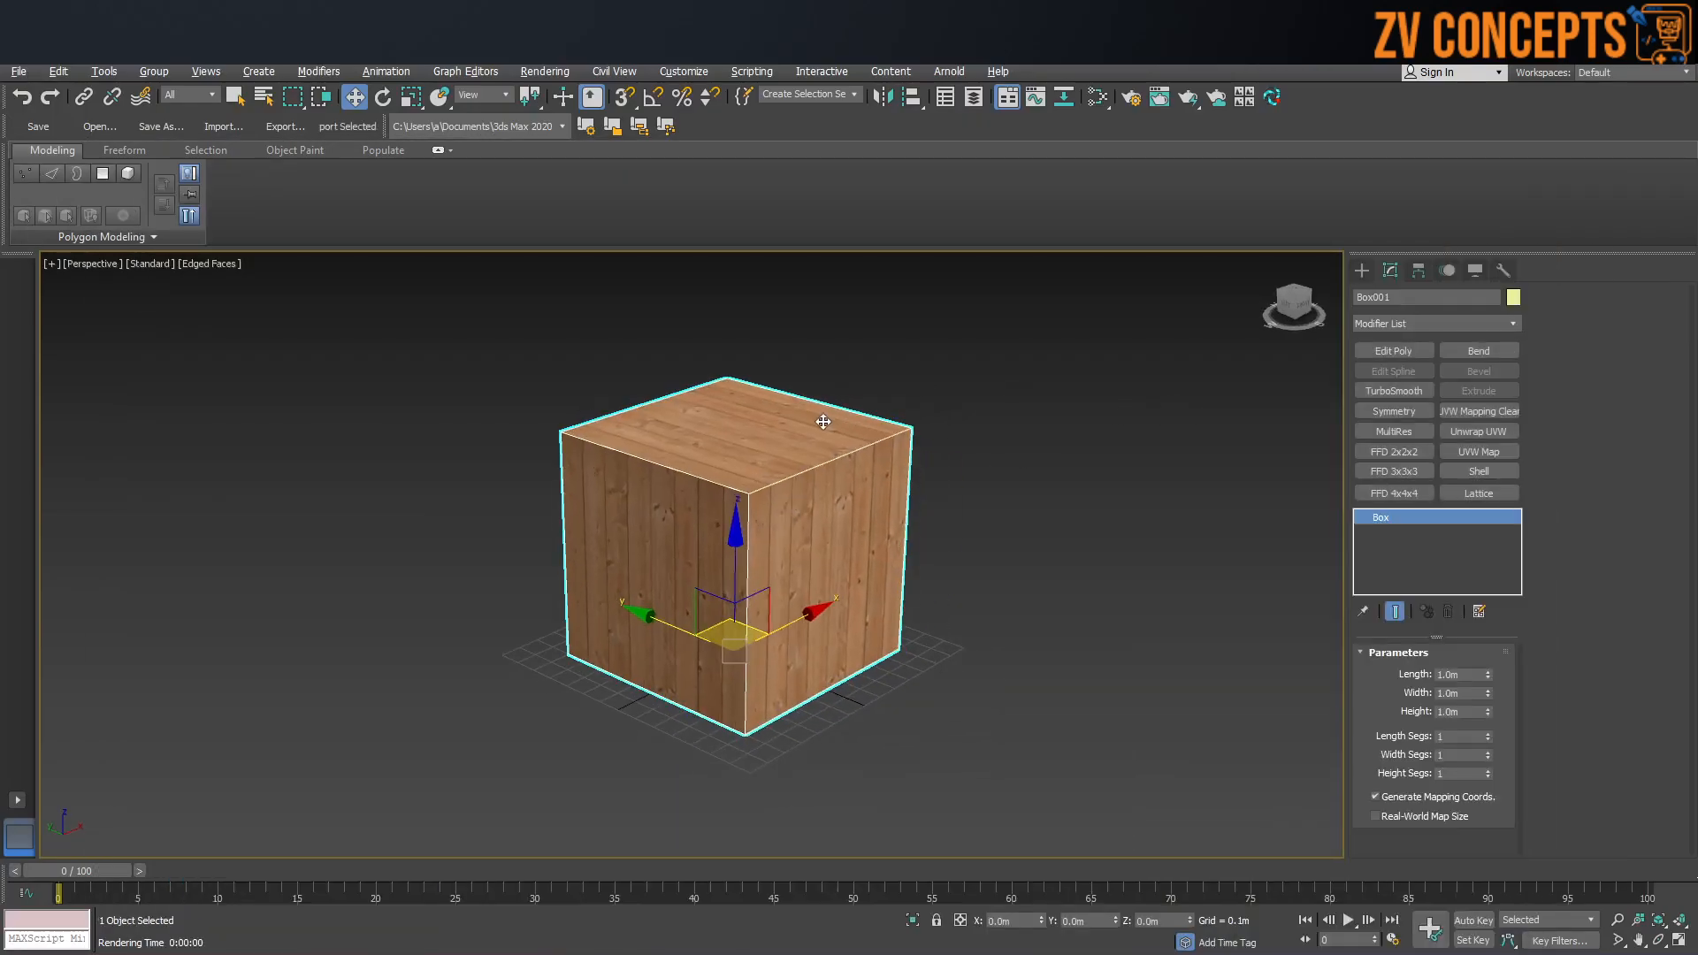
pyautogui.rightClick(527, 436)
pyautogui.moveTo(579, 620)
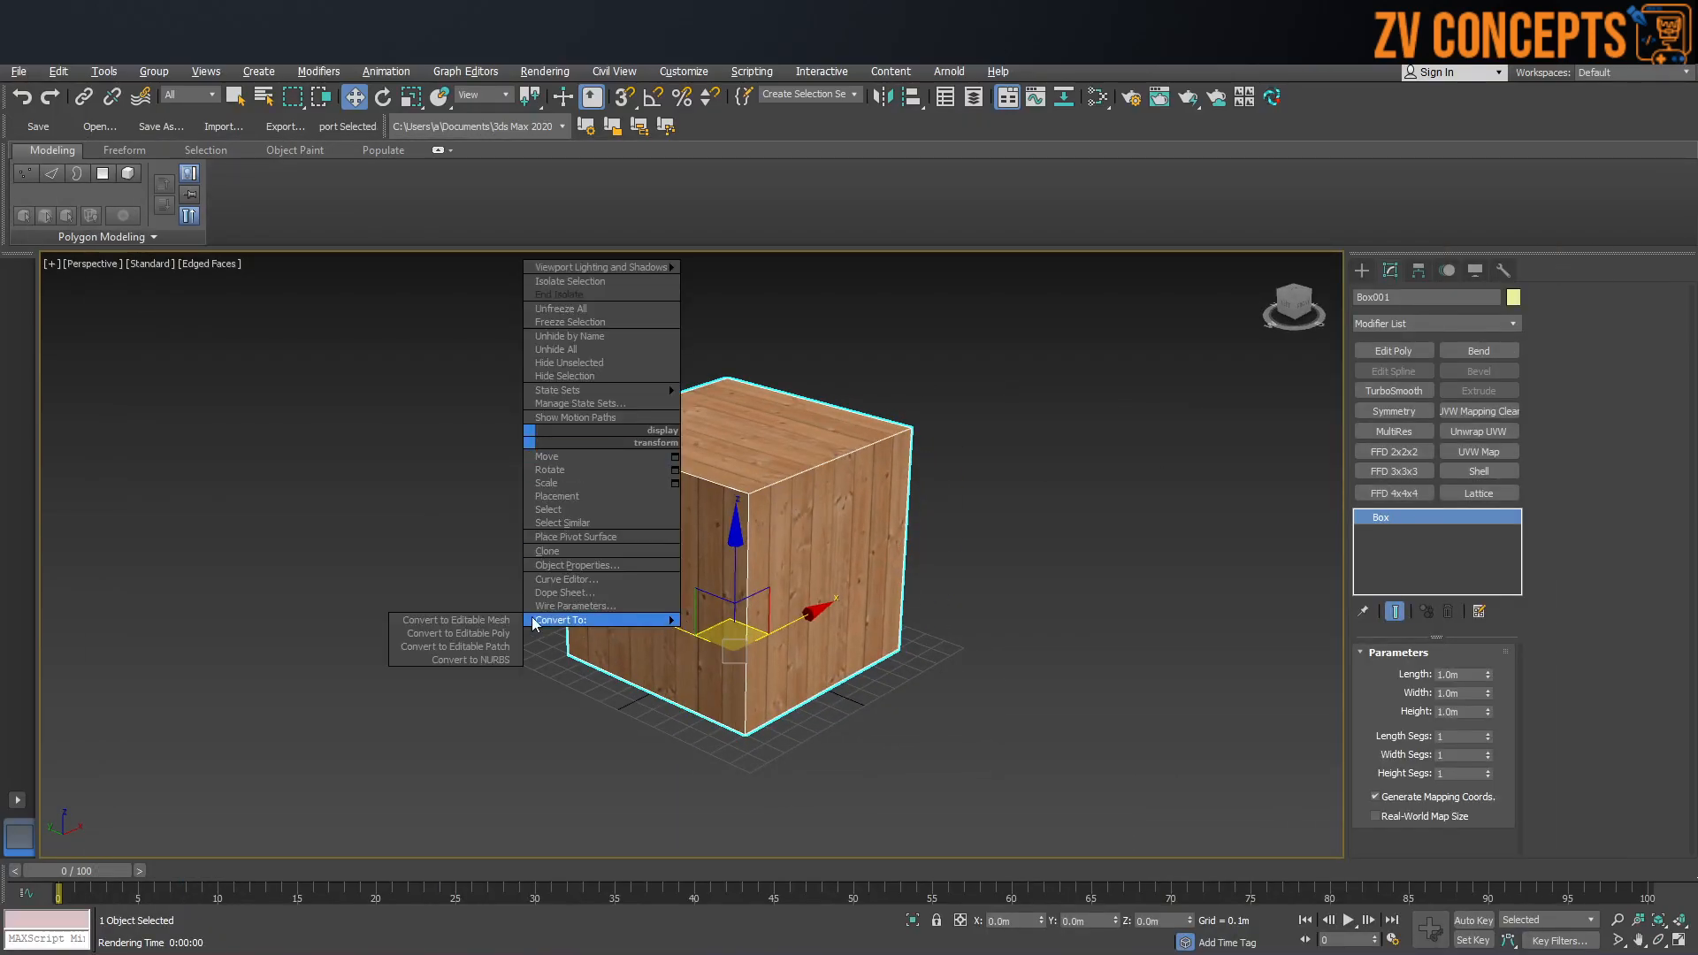
pyautogui.click(495, 633)
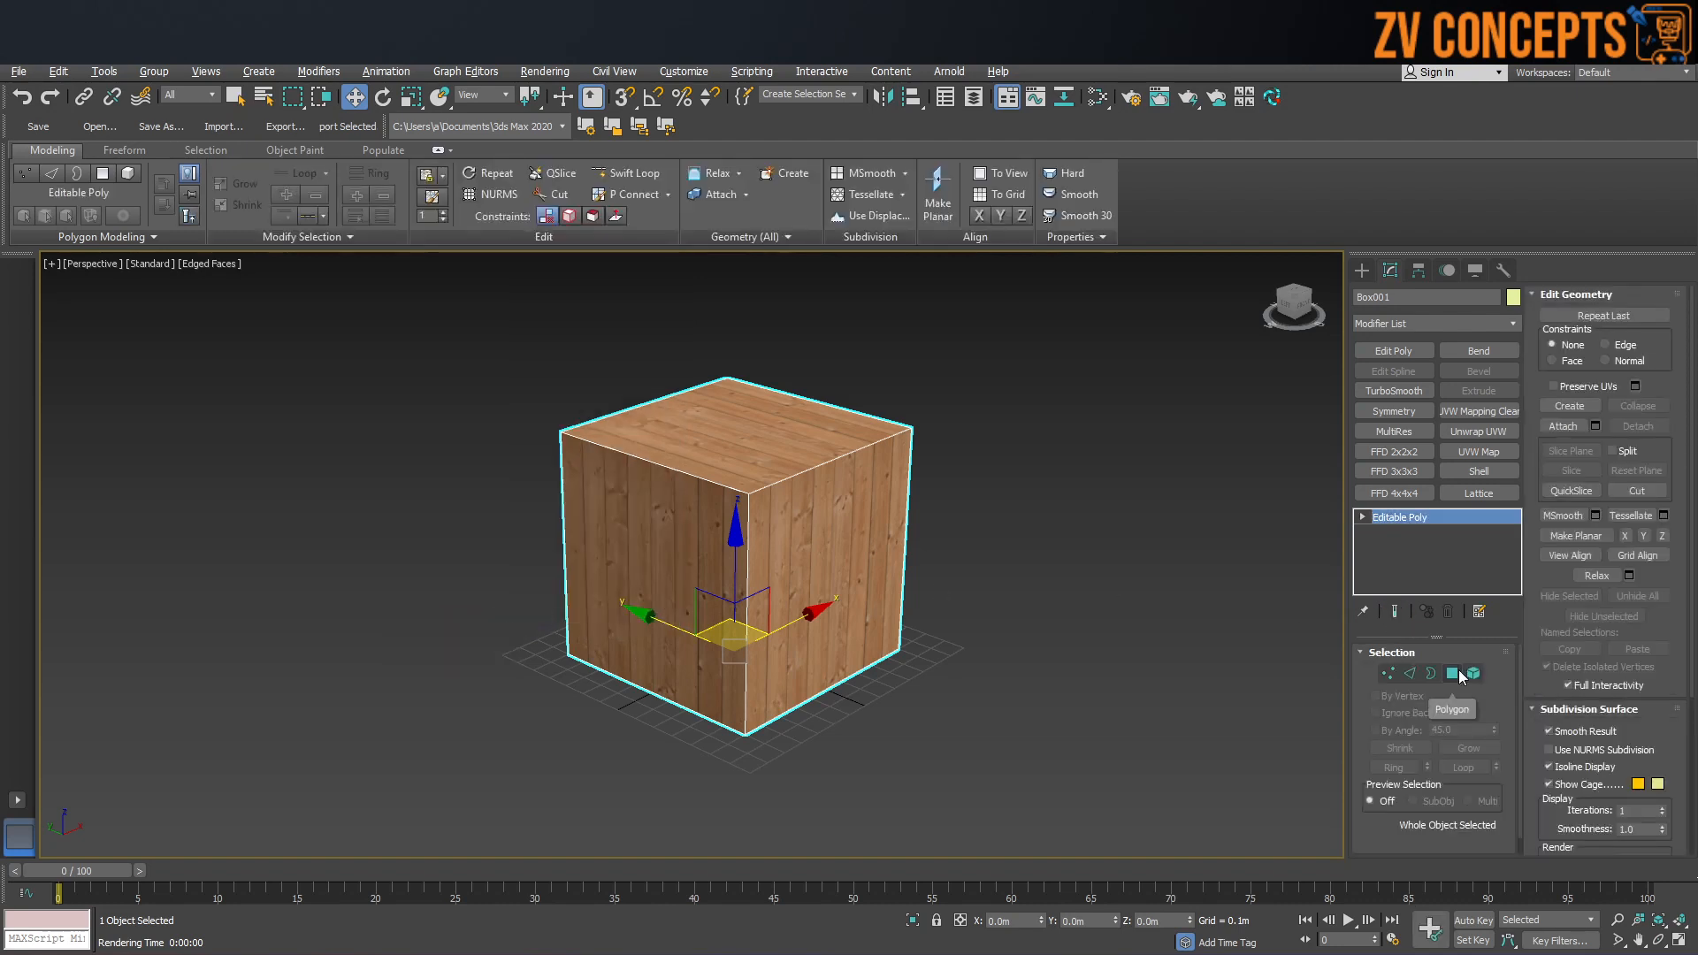
# Step: Select all six polygons of the box and inset each one to leave a frame border around every face
pyautogui.click(1452, 674)
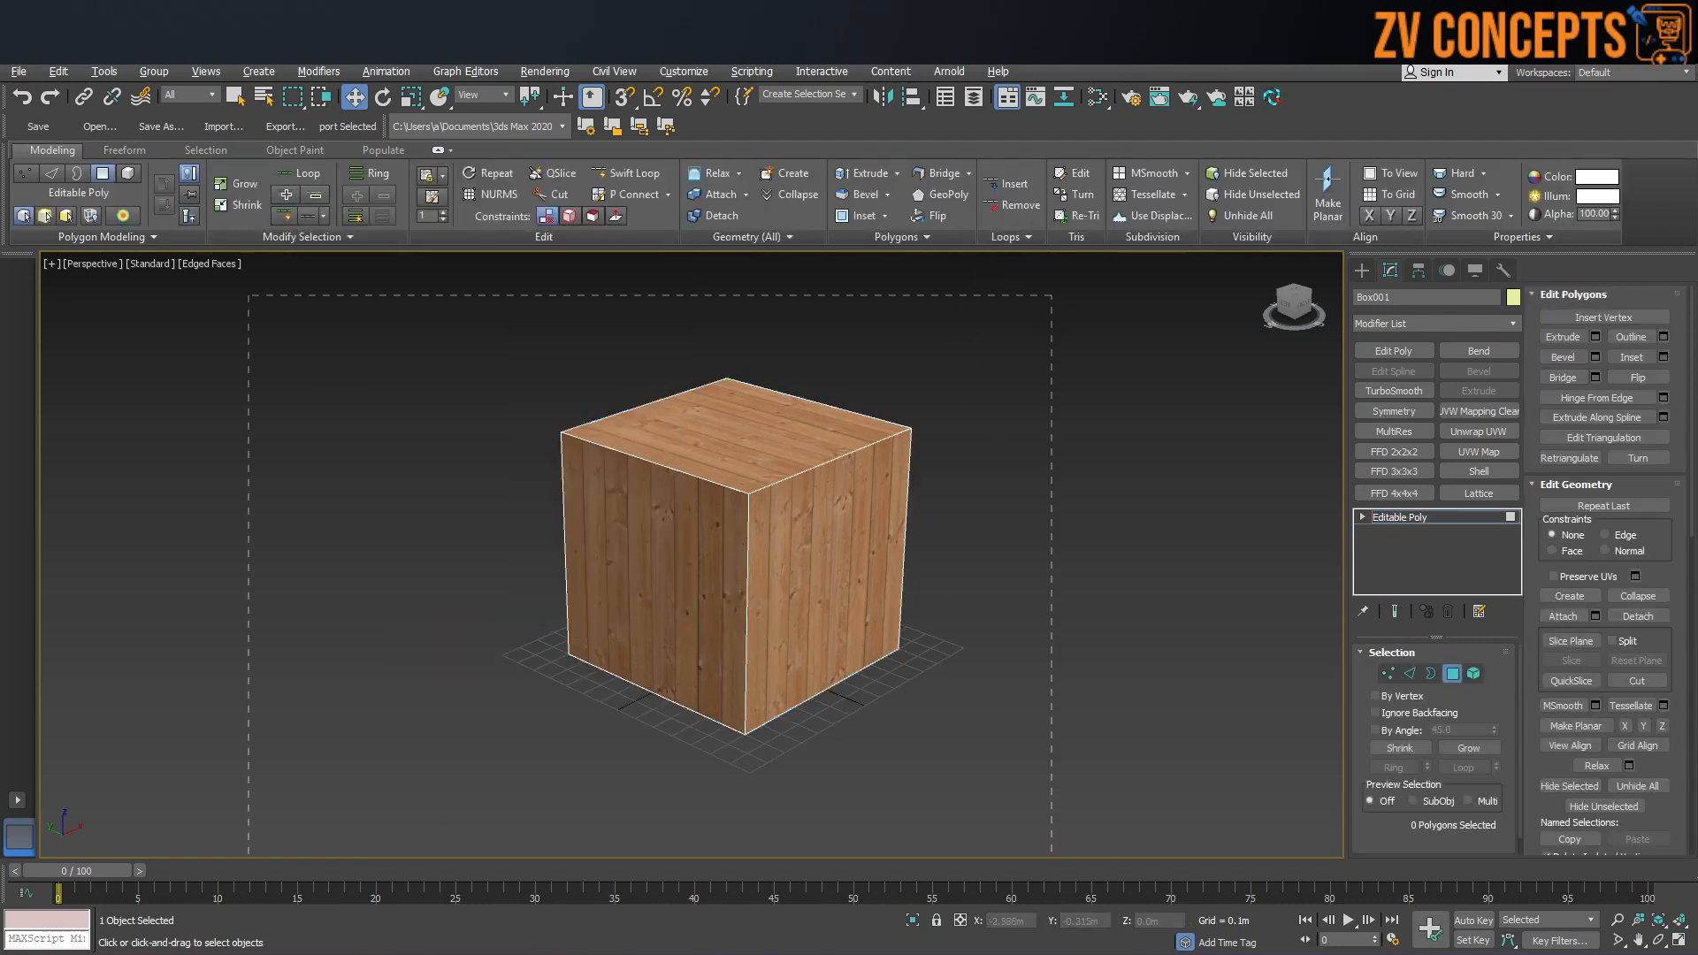
pyautogui.hotkey('ctrl', 'a')
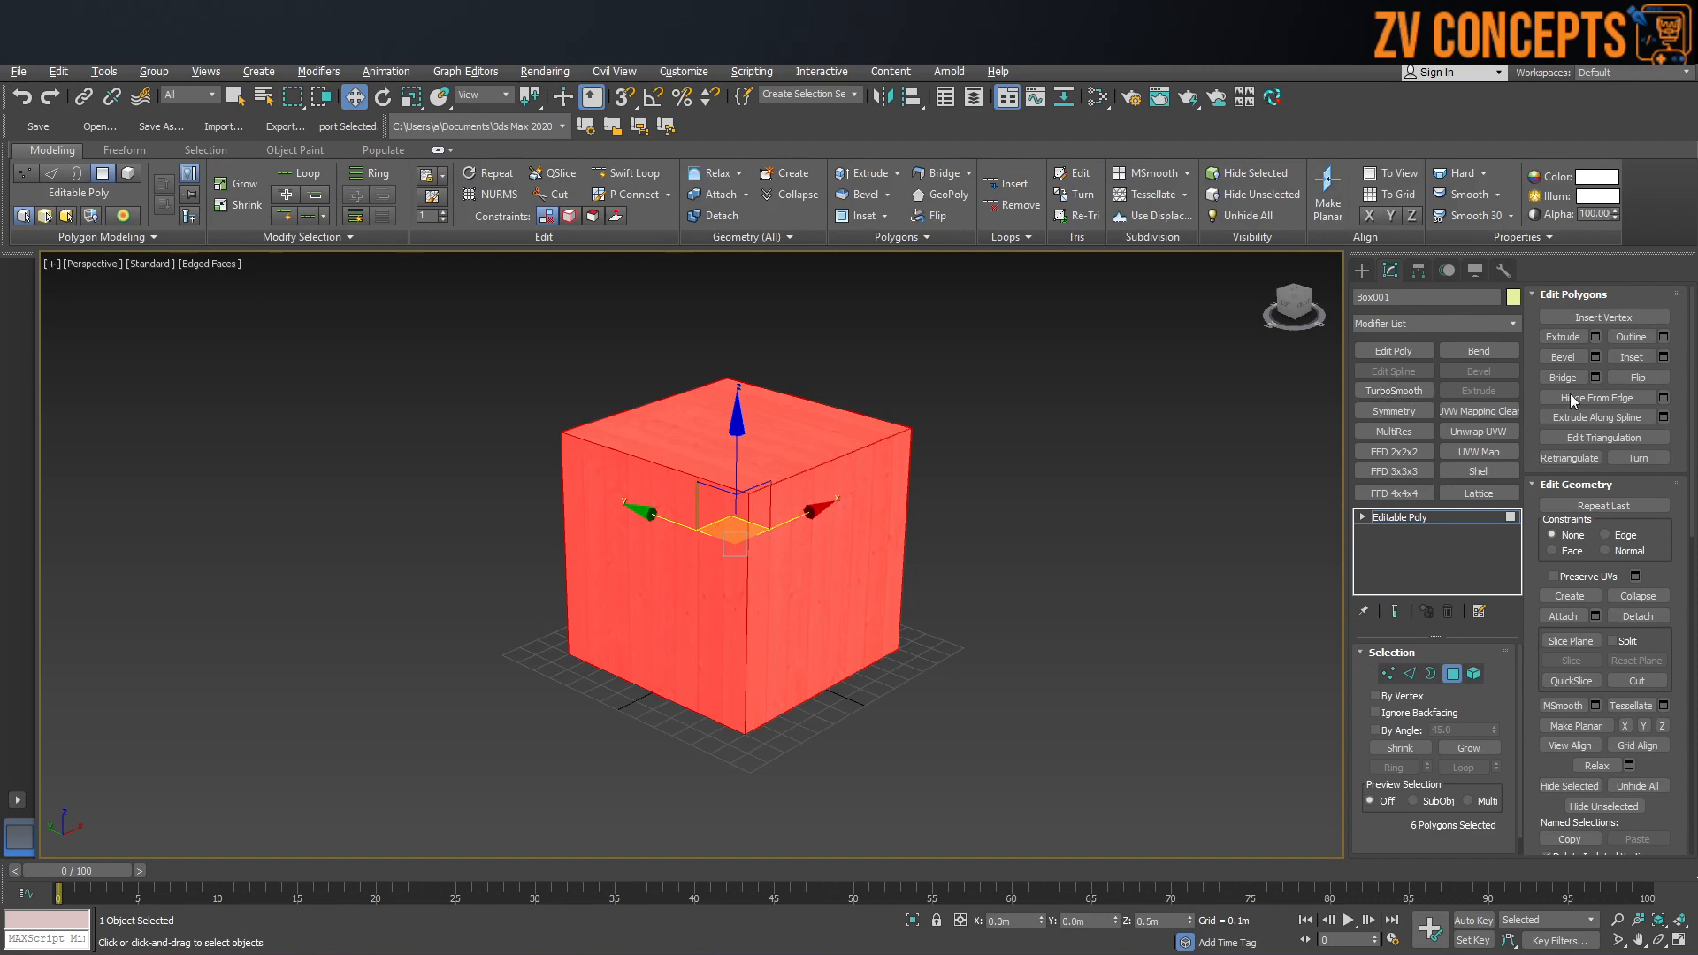
pyautogui.click(1664, 356)
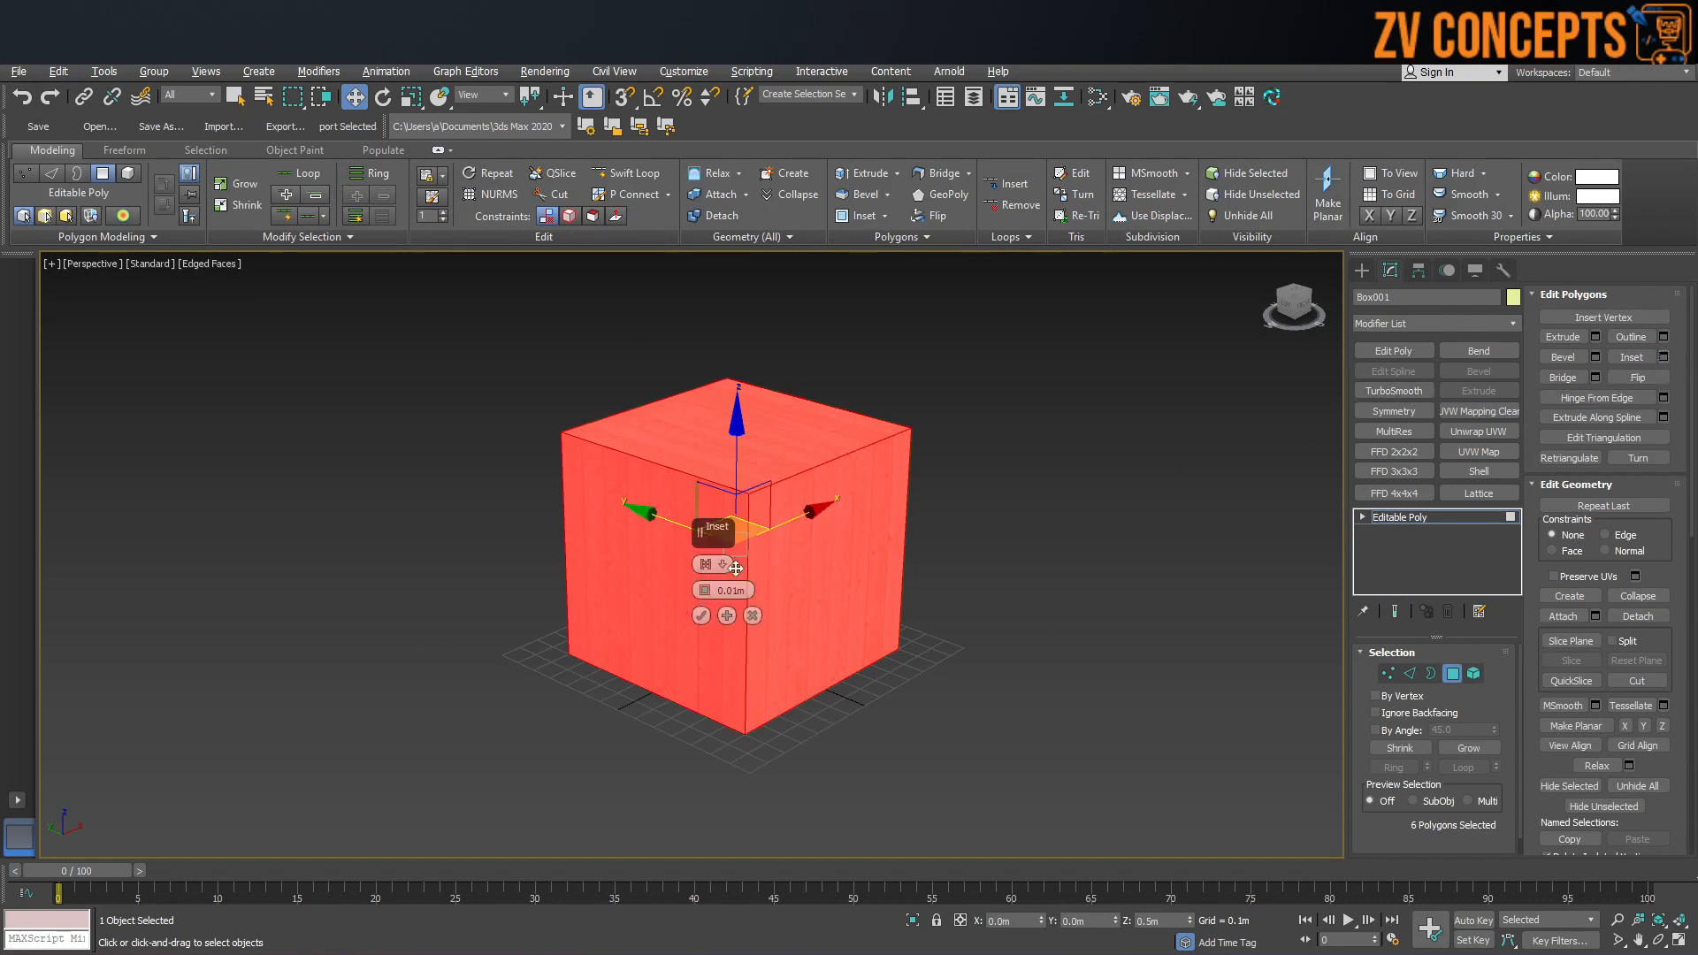
pyautogui.moveTo(707, 602); pyautogui.dragTo(730, 527)
pyautogui.click(701, 615)
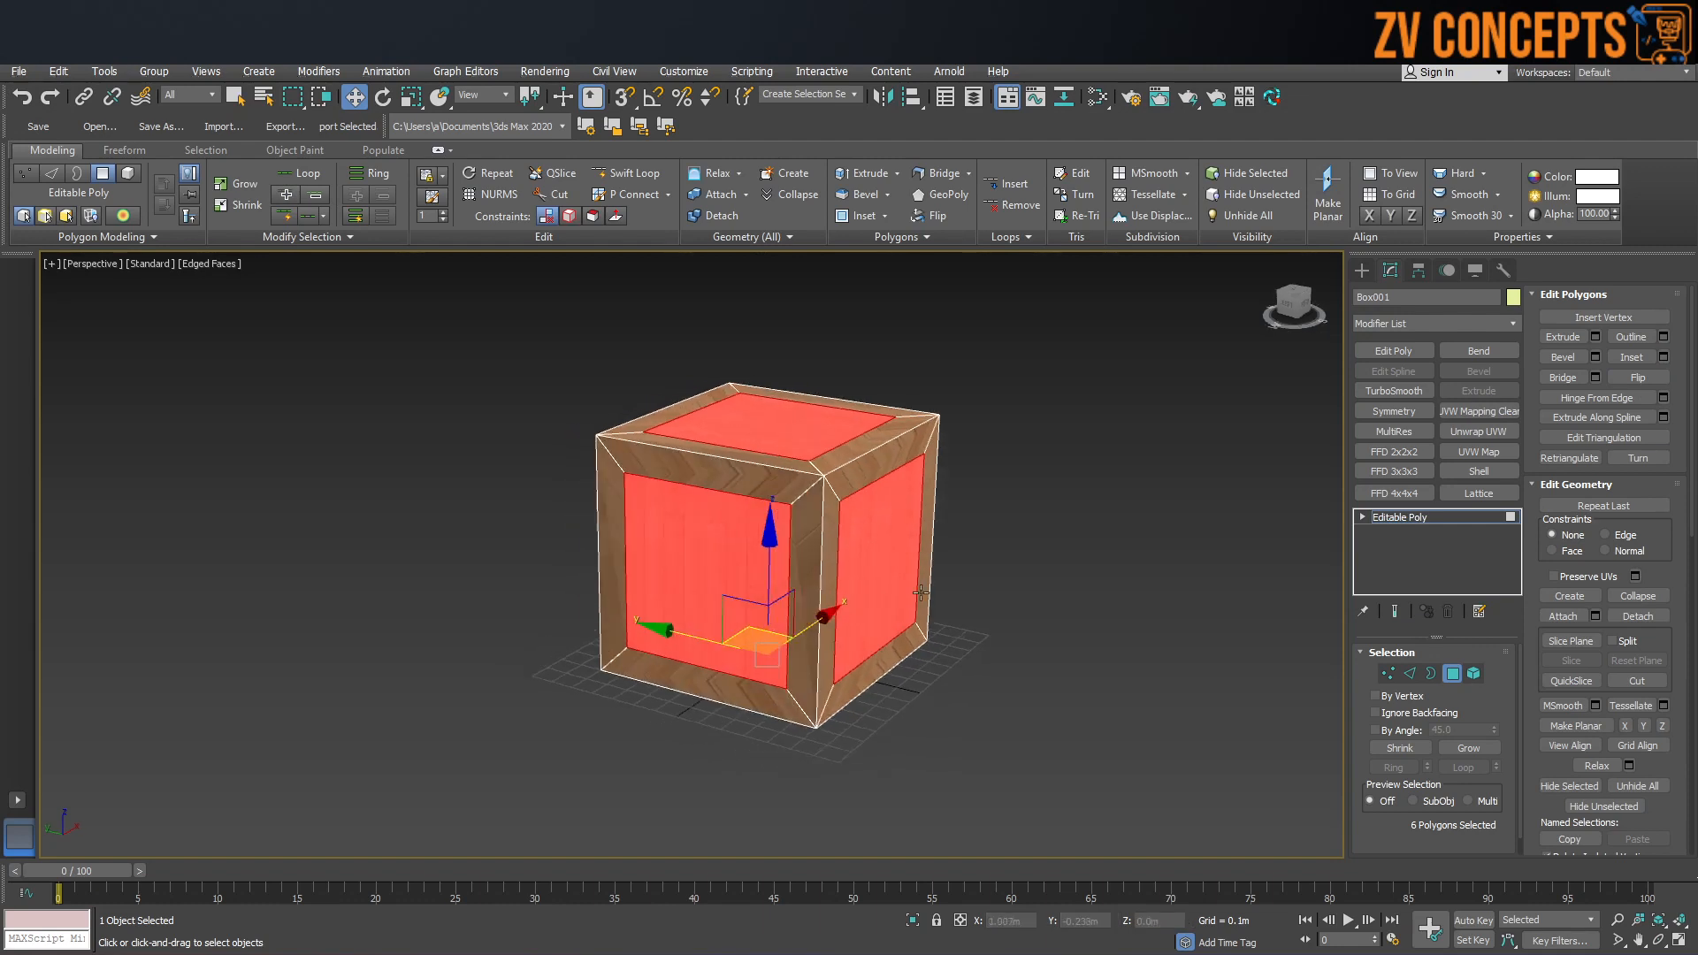
# Step: Extrude the six inset polygons inward by -0.07 m to form recessed crate panels
pyautogui.scroll(5, 921, 592)
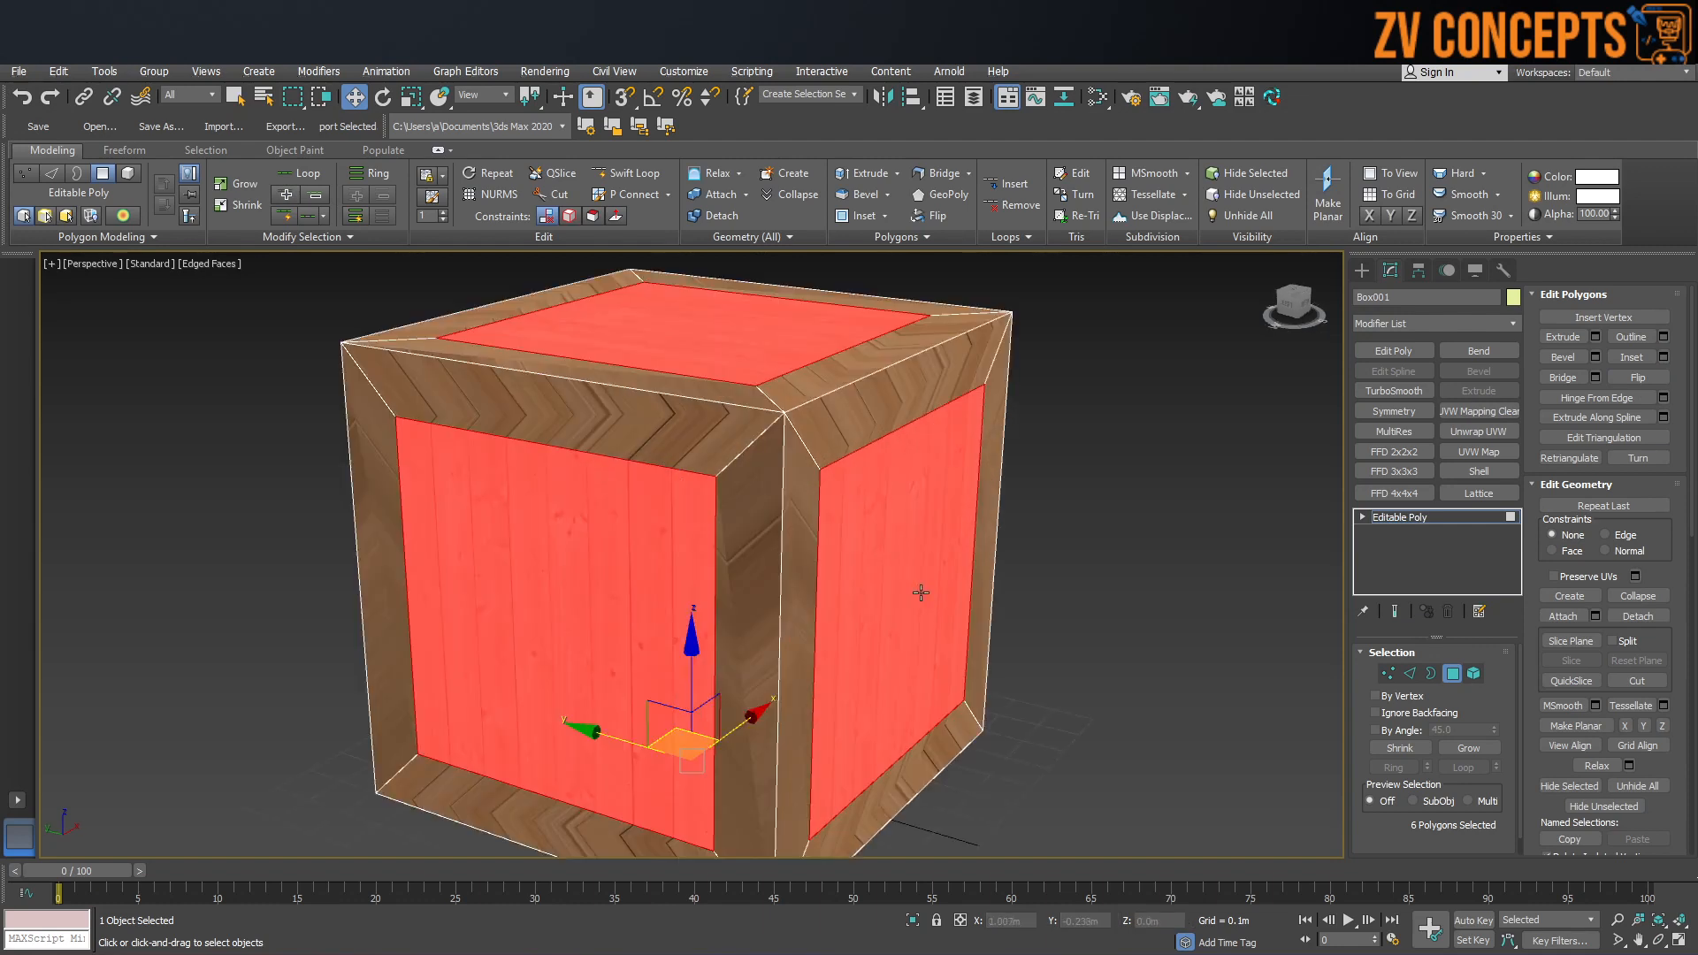
pyautogui.click(1596, 337)
pyautogui.moveTo(704, 590); pyautogui.dragTo(709, 626)
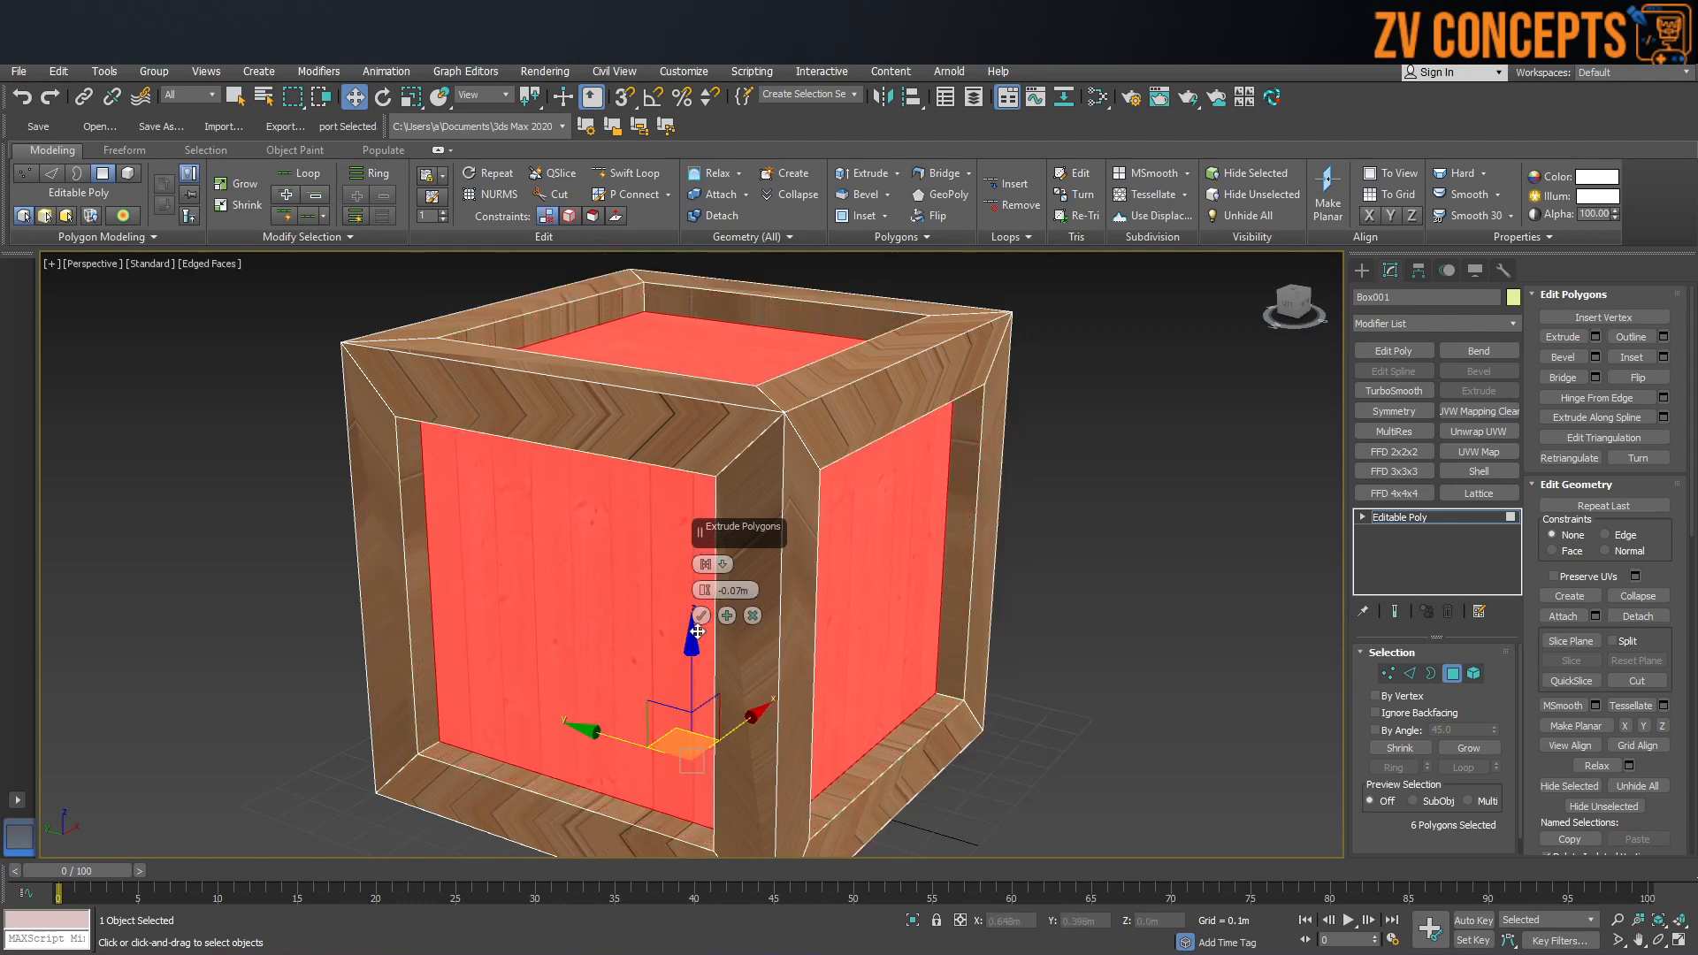
pyautogui.click(700, 618)
pyautogui.scroll(-3, 698, 618)
pyautogui.moveTo(785, 512)
pyautogui.keyDown('alt'); pyautogui.mouseDown(button='middle')
pyautogui.moveTo(855, 498)
pyautogui.moveTo(798, 514)
pyautogui.mouseUp(button='middle'); pyautogui.keyUp('alt')
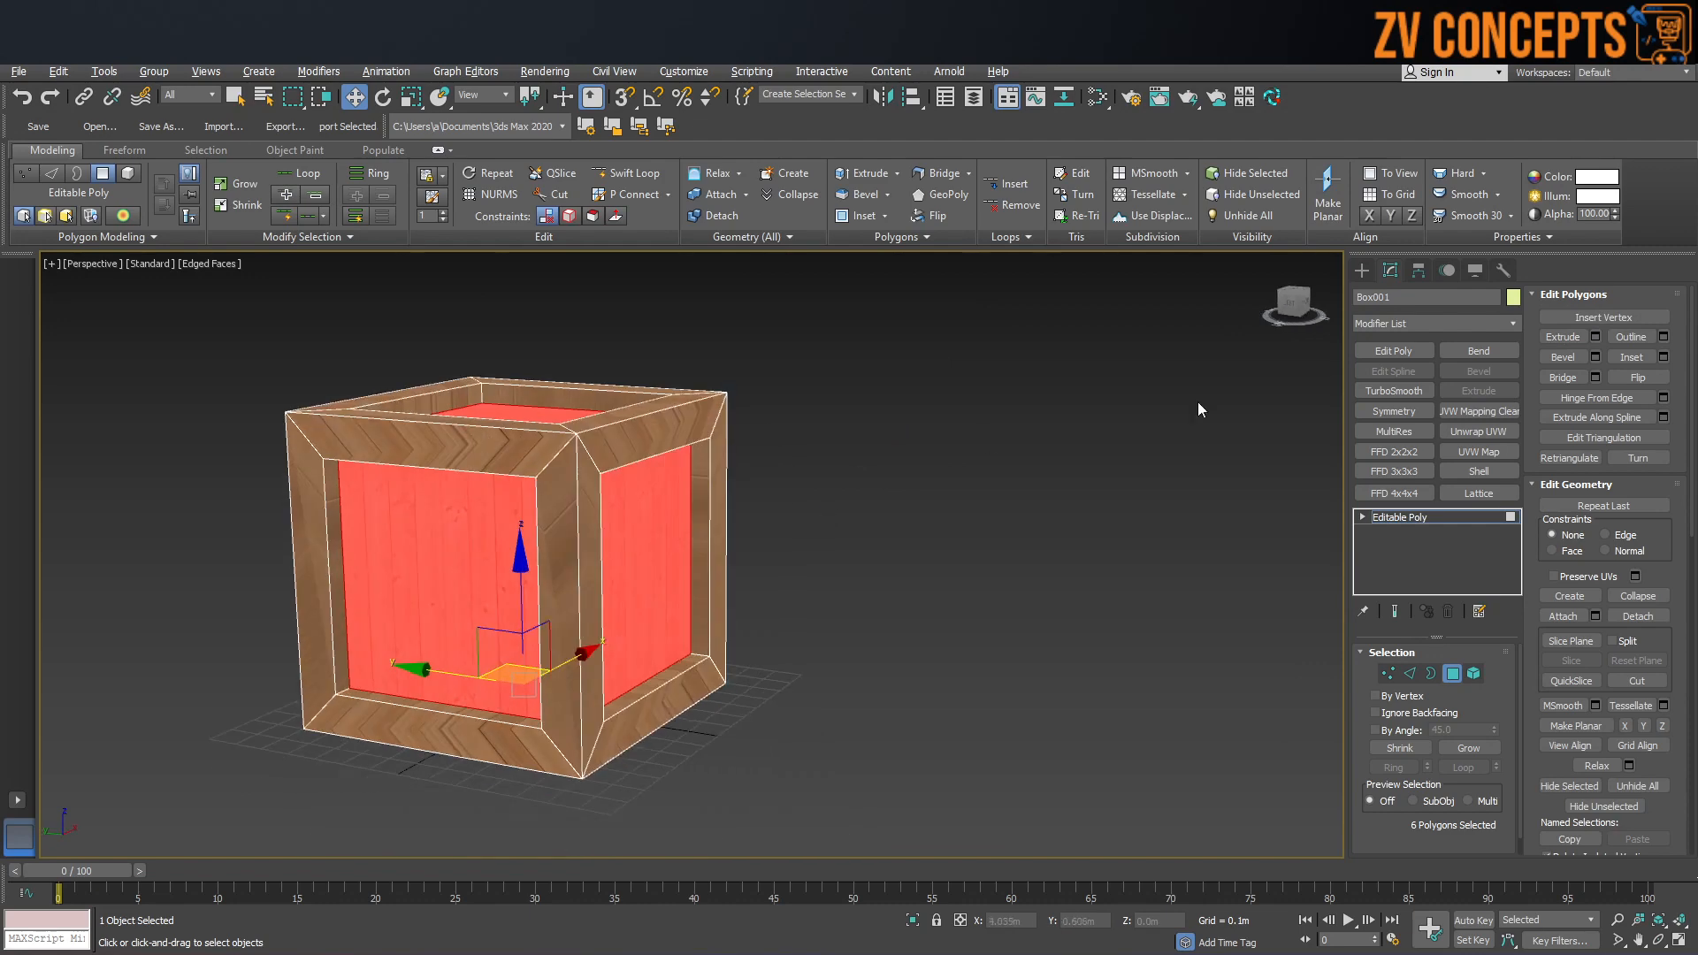
# Step: Leave polygon editing, deselect the crate, and inspect the wood texture on its frame and recessed panels
pyautogui.click(1367, 275)
pyautogui.click(994, 481)
pyautogui.moveTo(431, 572); pyautogui.dragTo(655, 544, button='middle')
pyautogui.keyDown('alt'); pyautogui.moveTo(655, 544); pyautogui.dragTo(705, 534, button='middle'); pyautogui.keyUp('alt')
pyautogui.scroll(3, 705, 534)
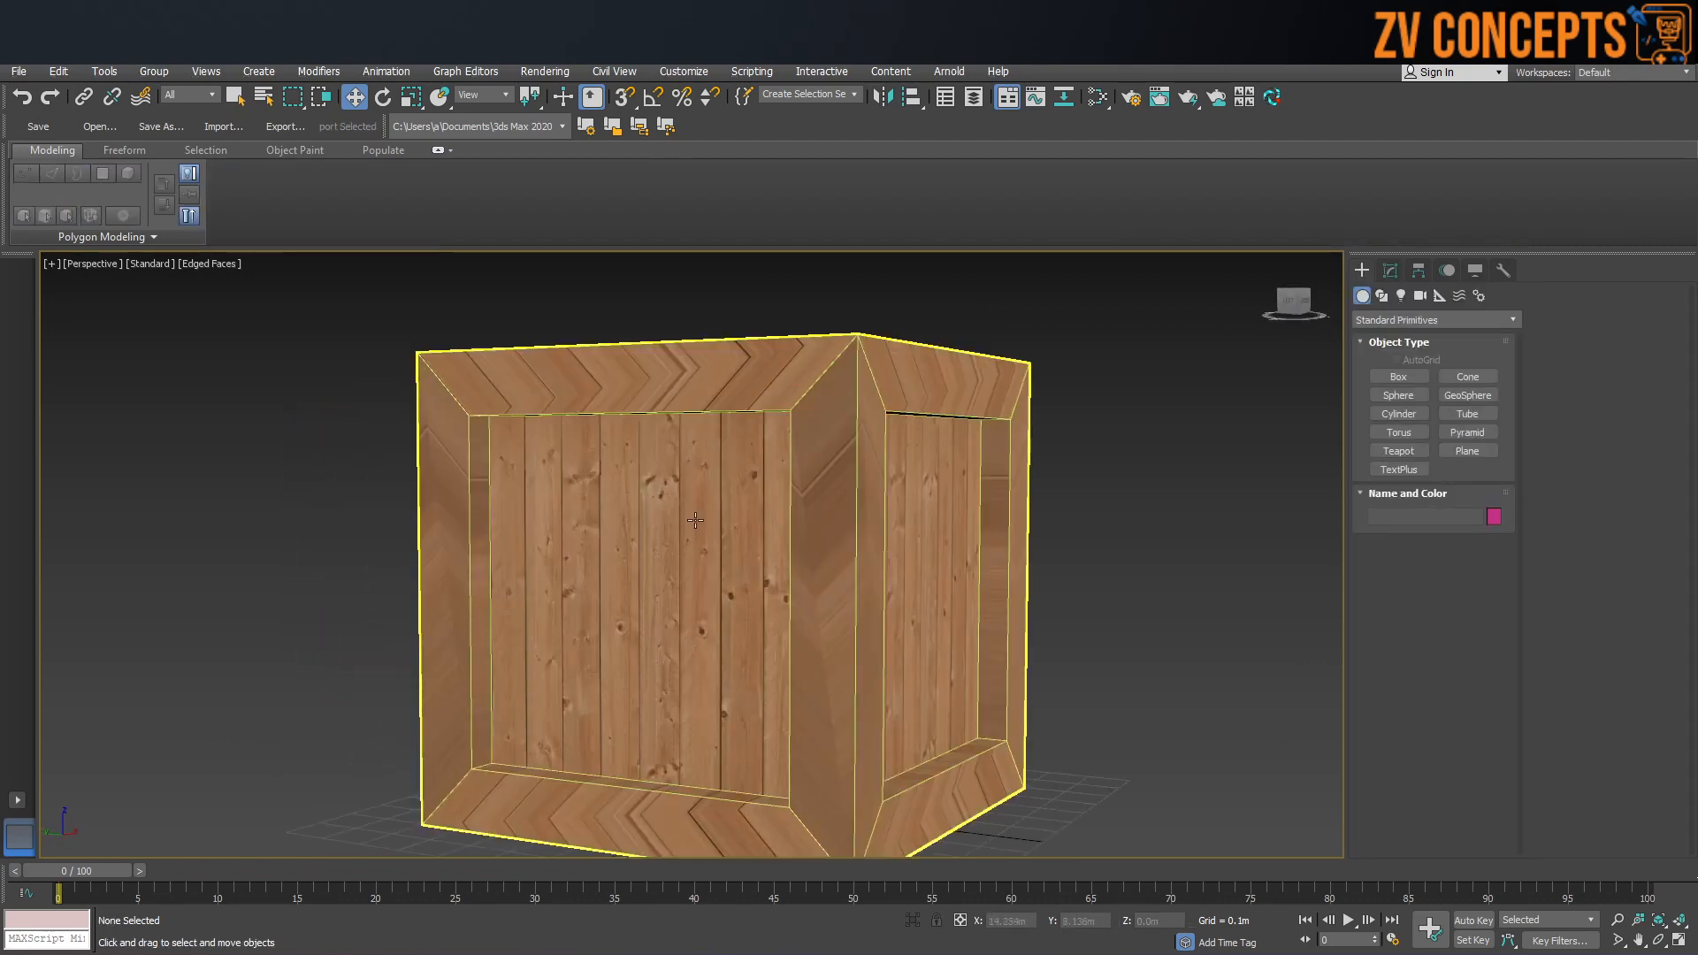
pyautogui.keyDown('alt'); pyautogui.moveTo(629, 612); pyautogui.dragTo(644, 388, button='middle'); pyautogui.keyUp('alt')
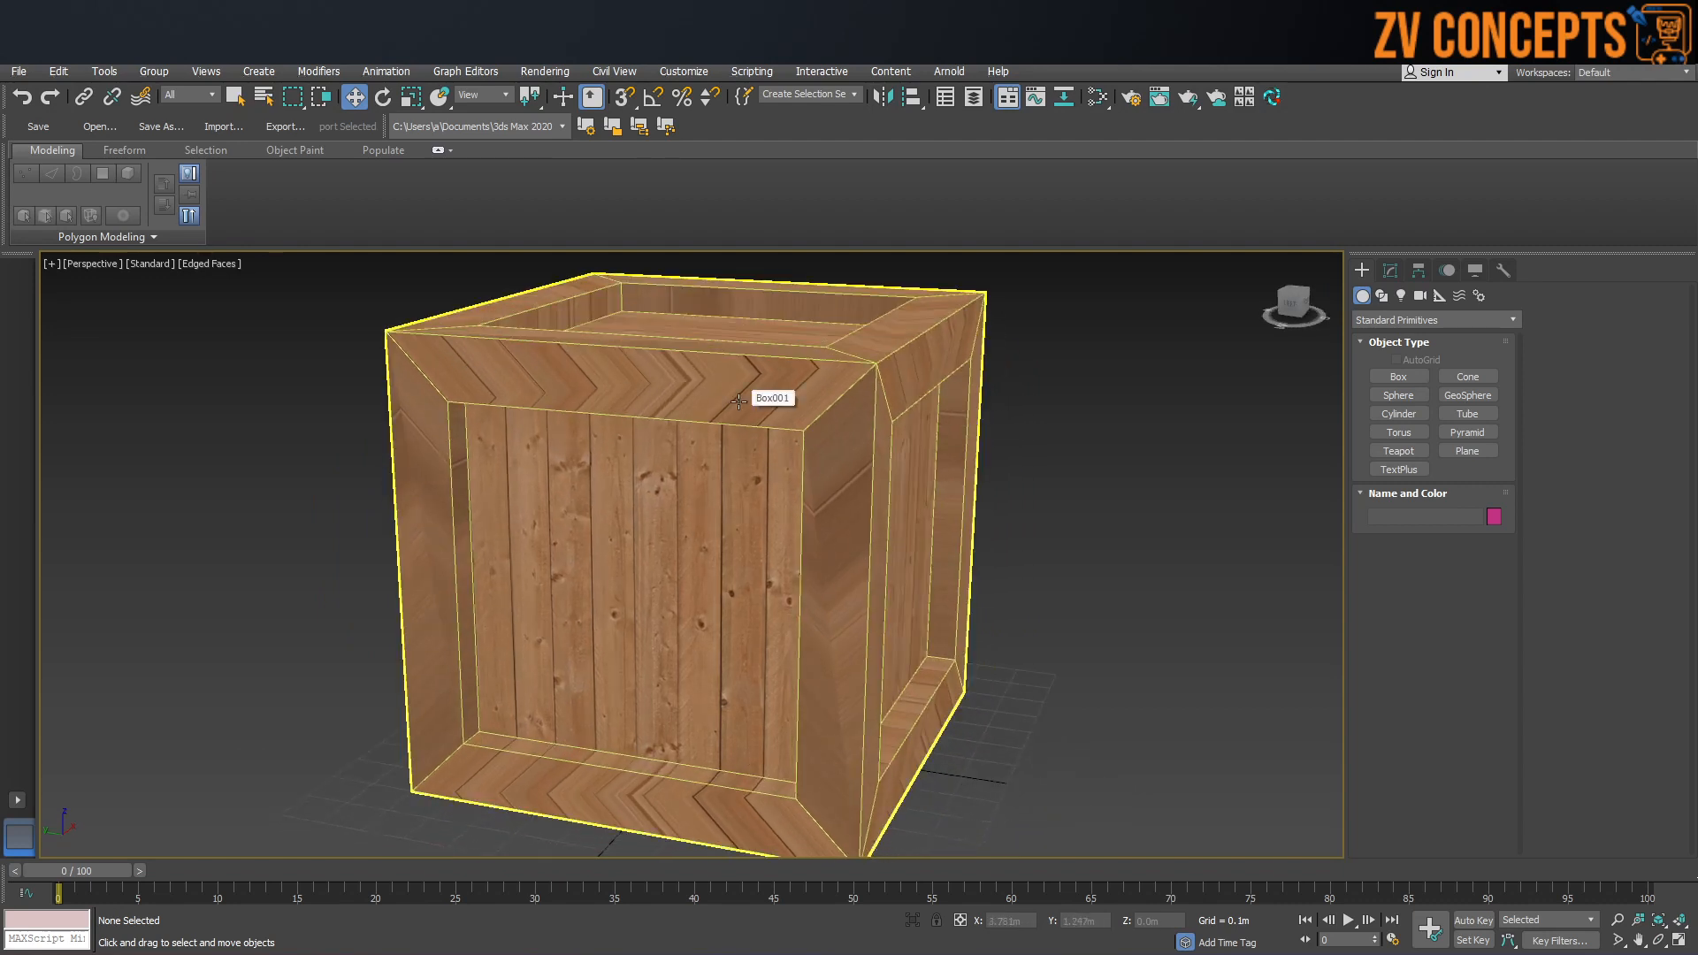
pyautogui.scroll(-3, 739, 402)
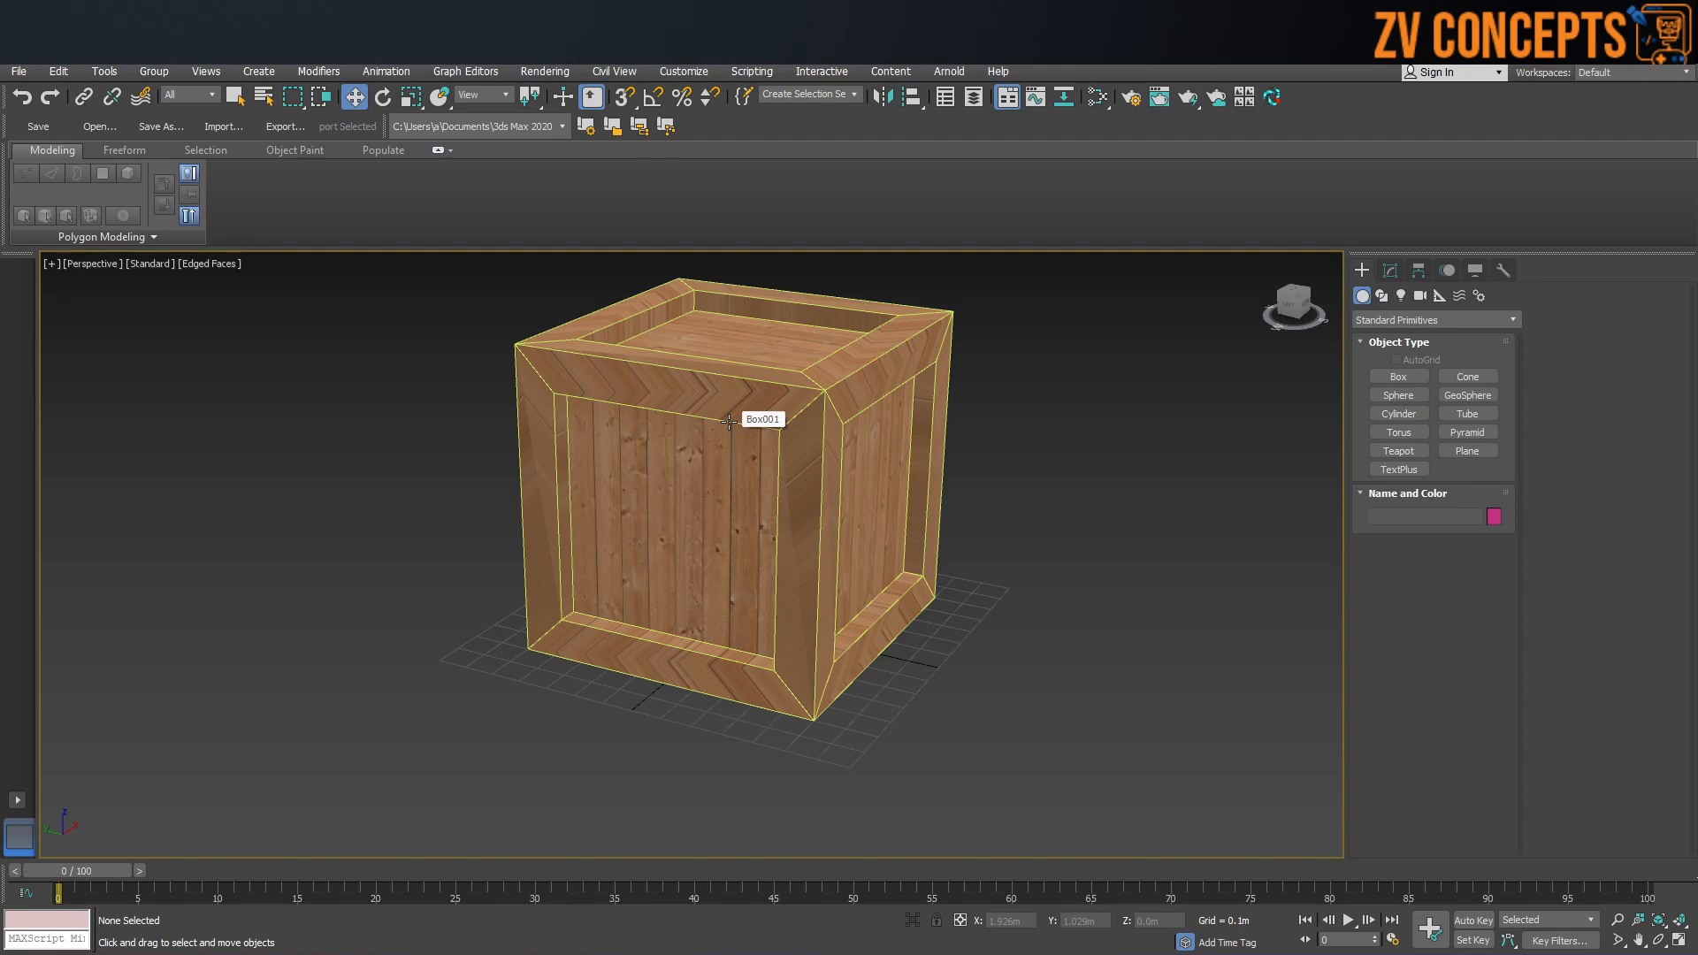
# Step: Select the wooden crate and add a UVW Map modifier to it
pyautogui.click(1391, 274)
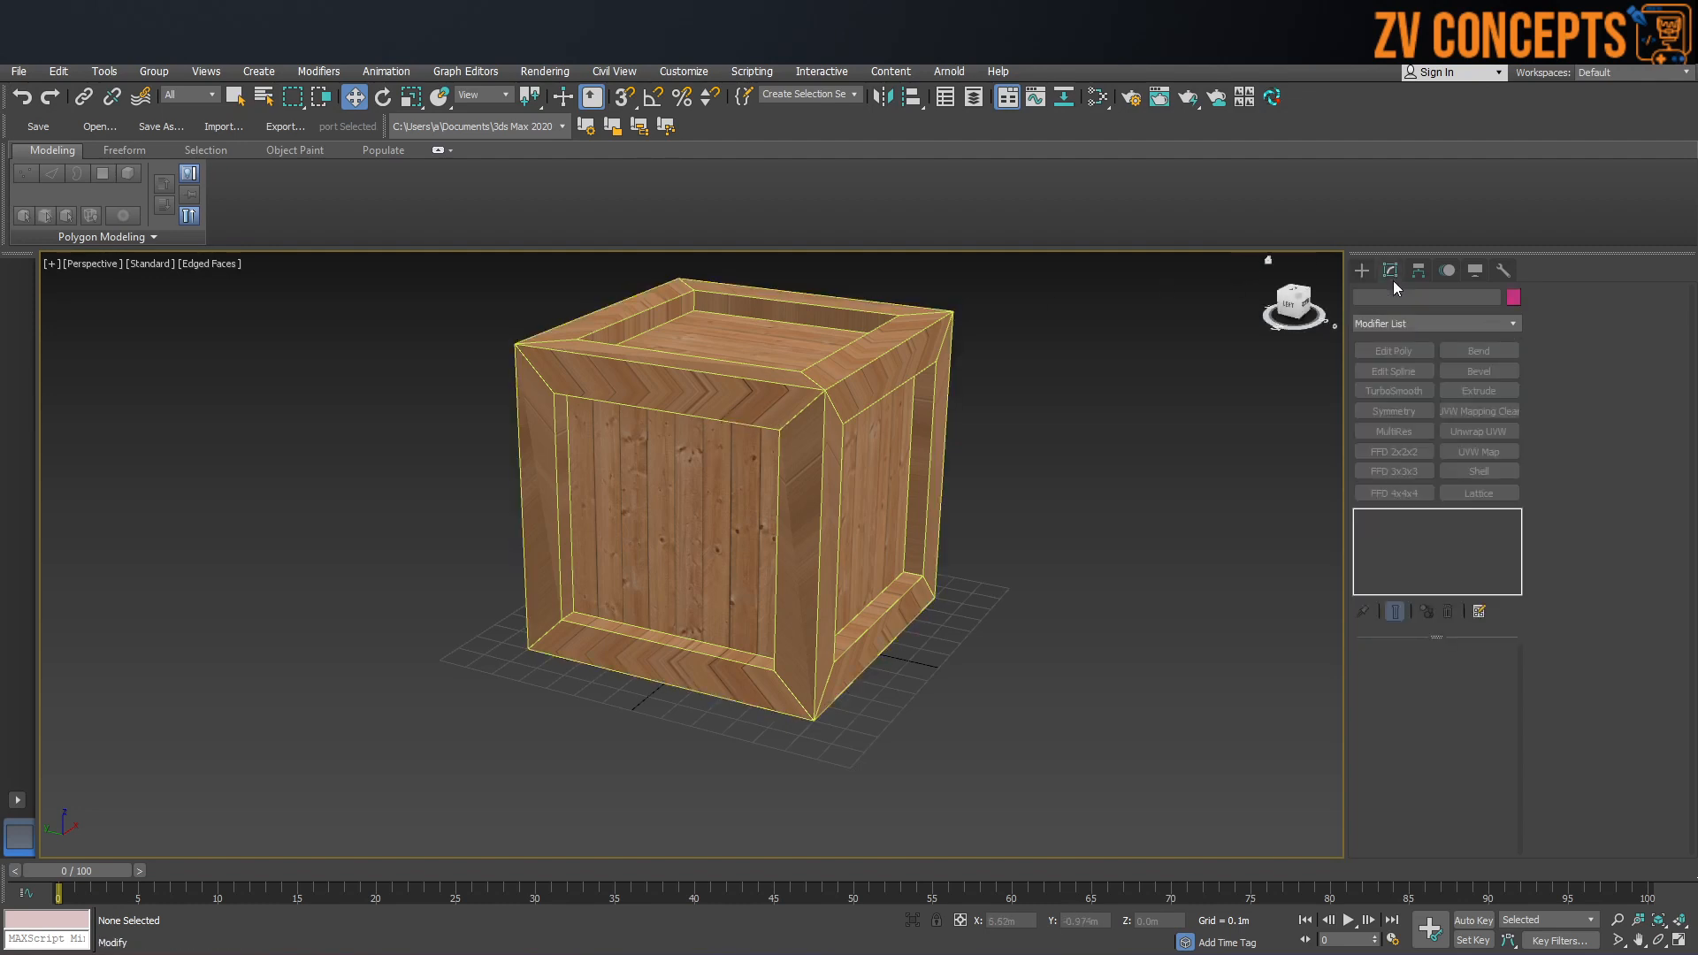
pyautogui.click(1404, 324)
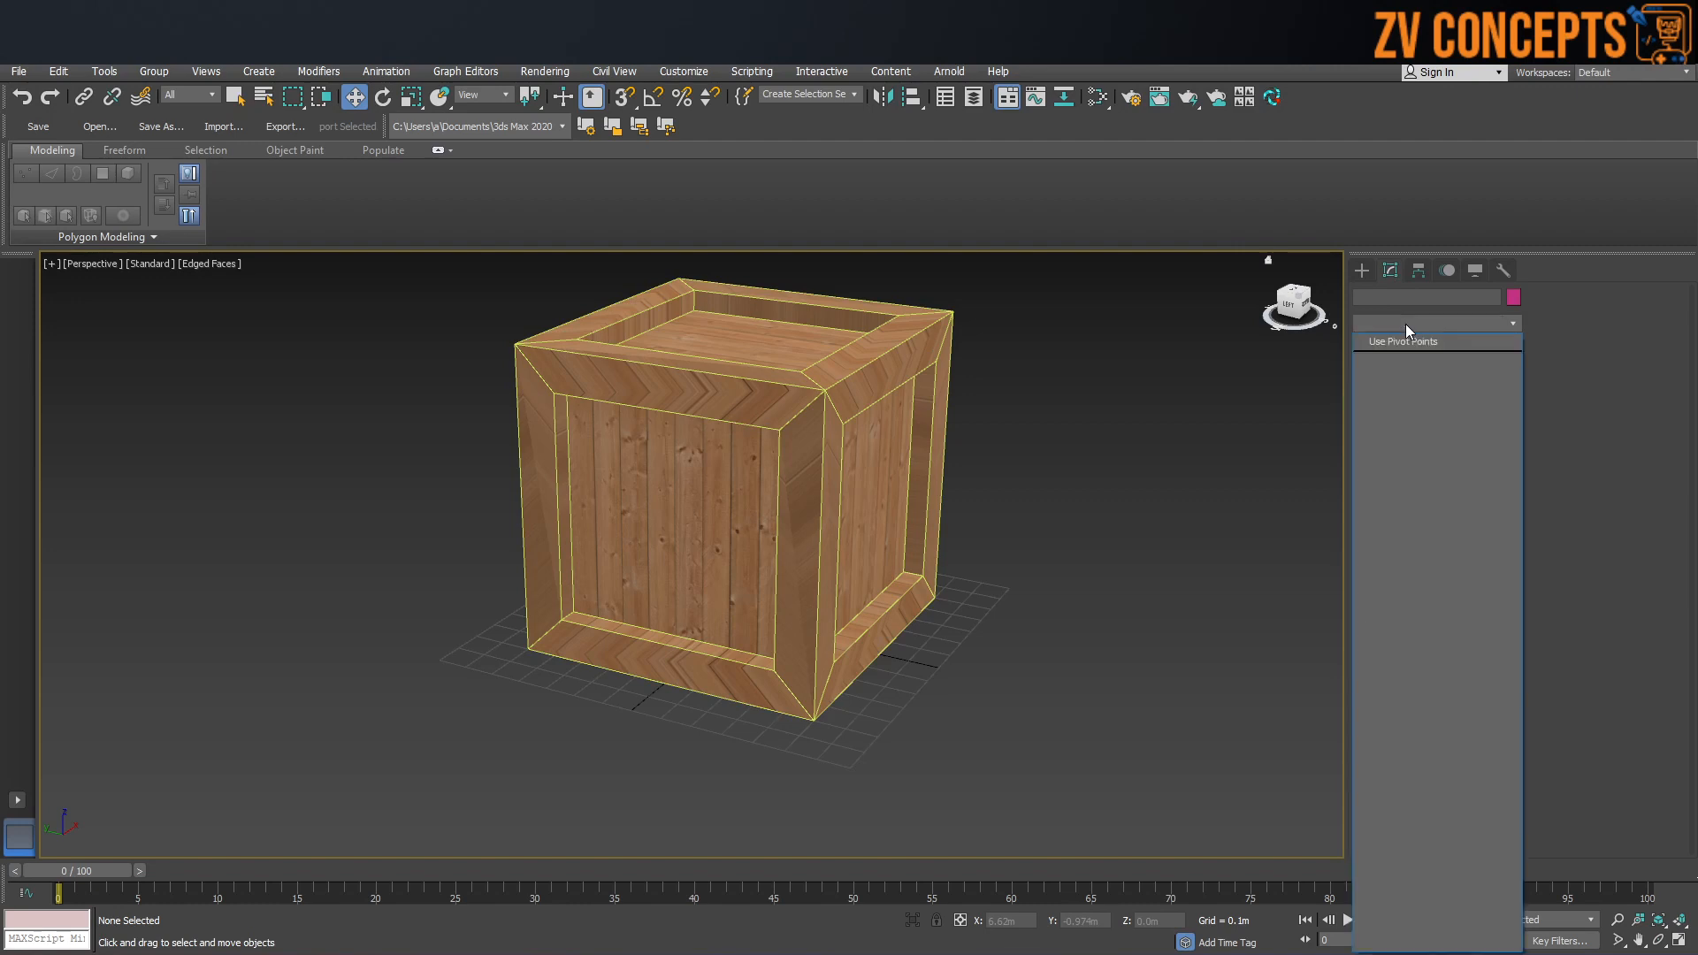
pyautogui.click(840, 365)
pyautogui.click(764, 368)
pyautogui.click(1429, 328)
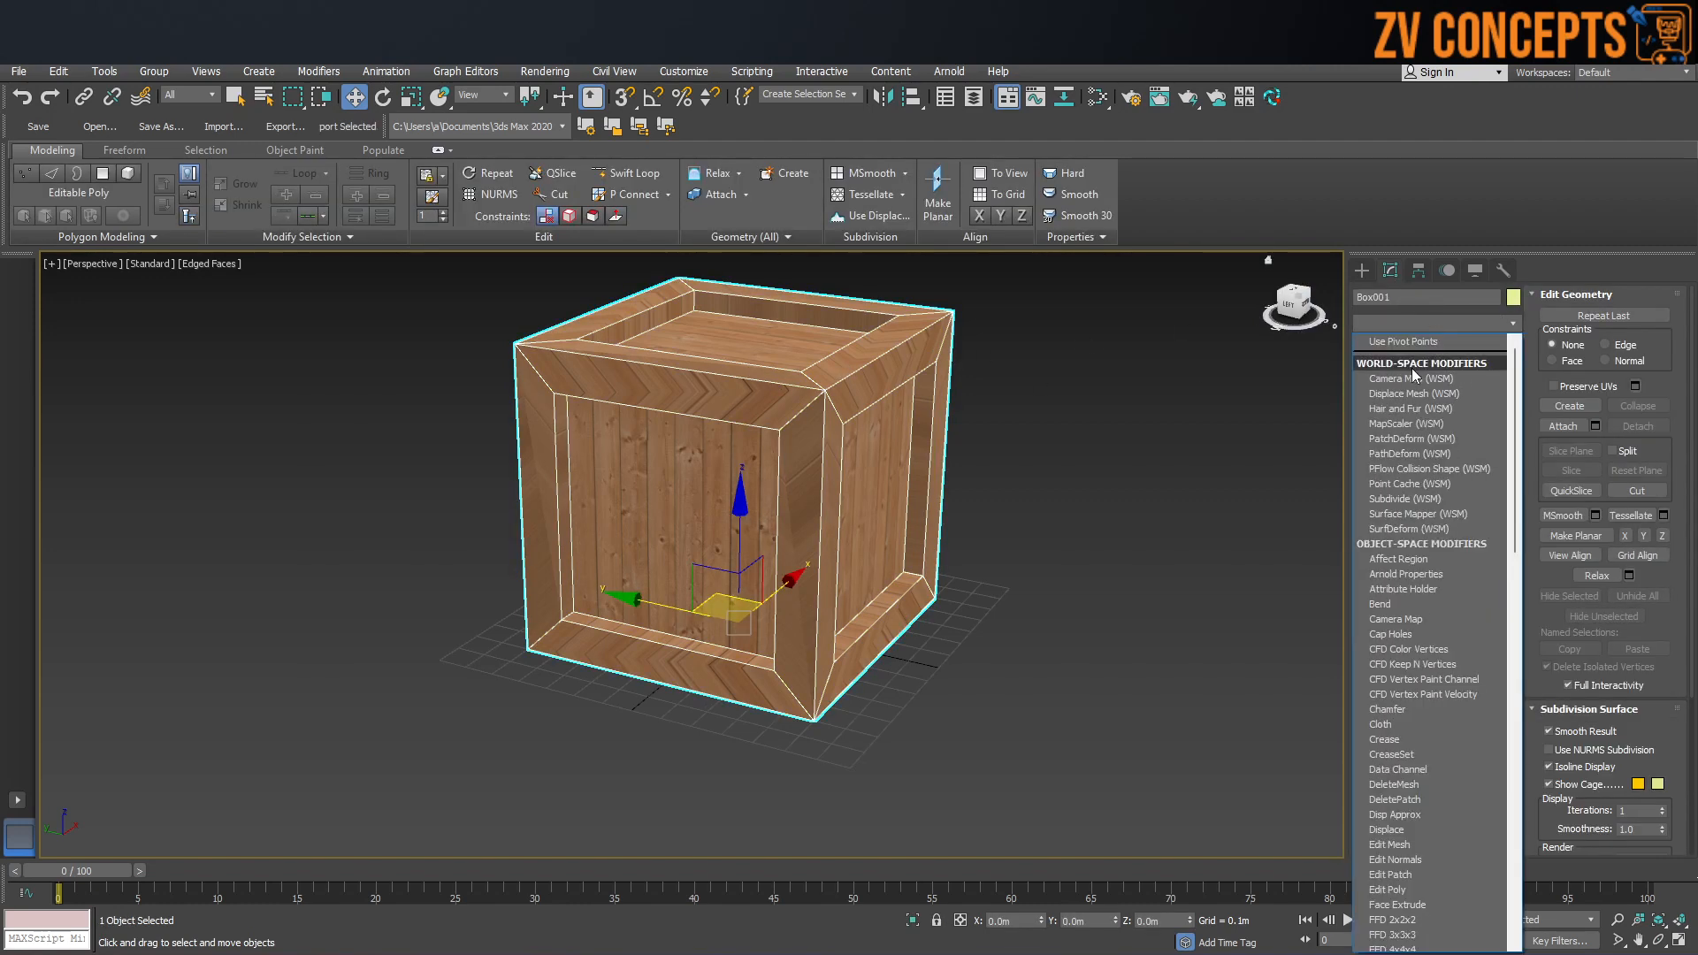
pyautogui.write('u')
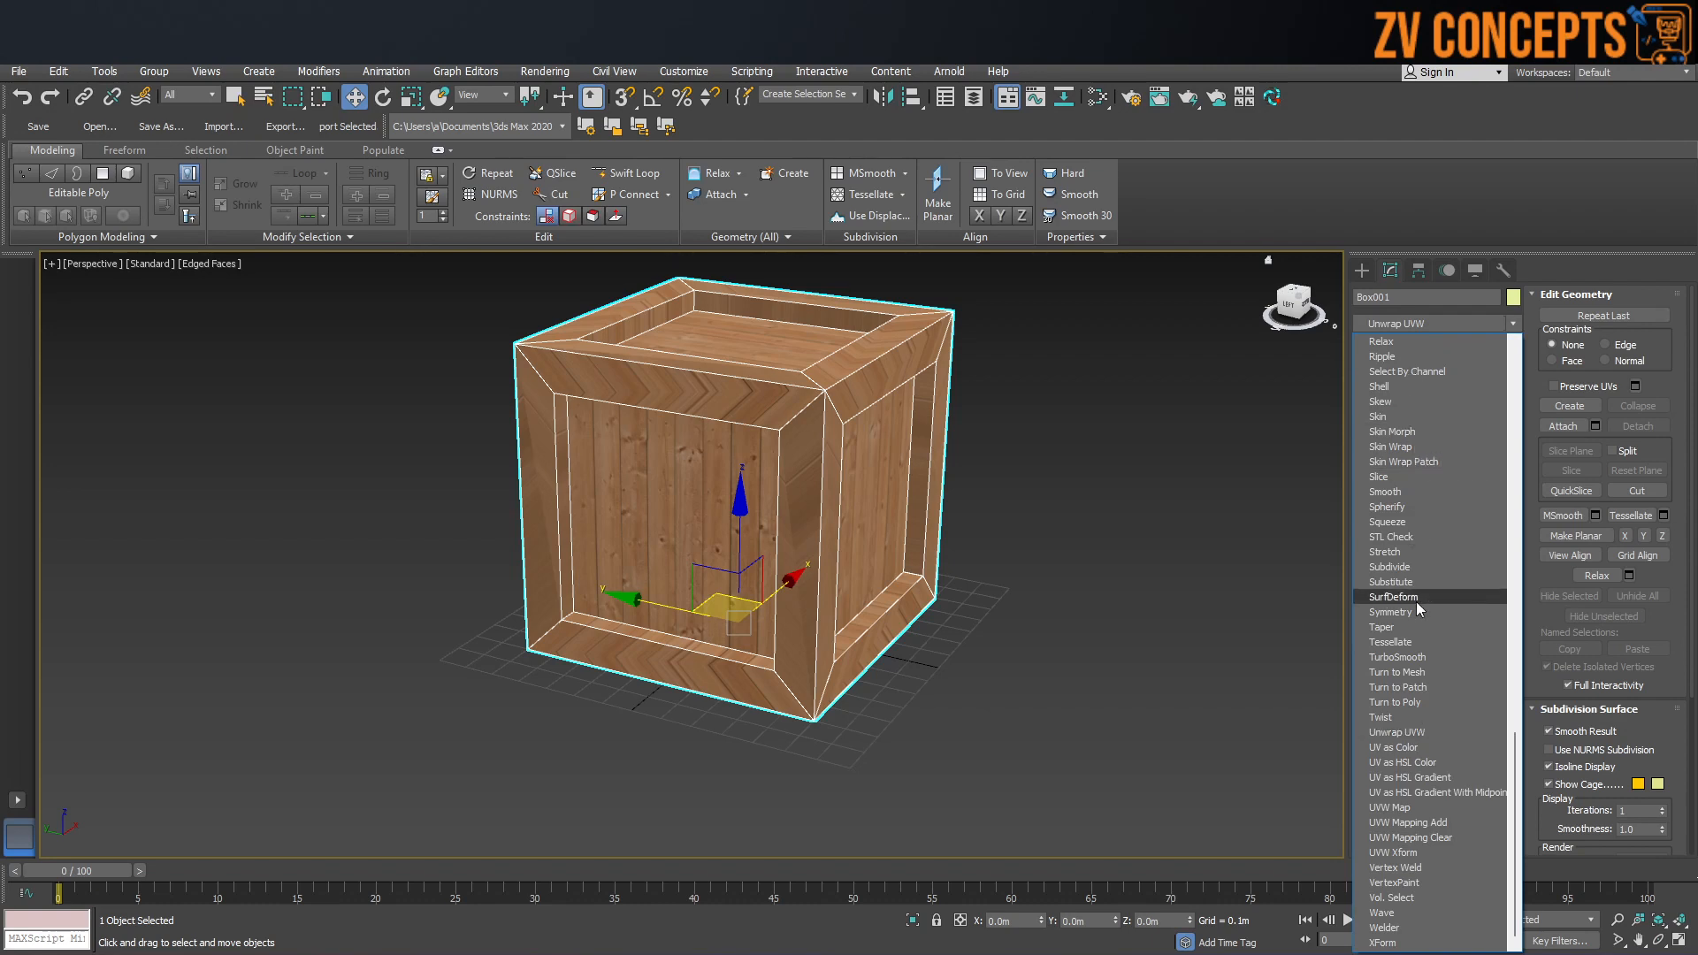
pyautogui.click(1410, 810)
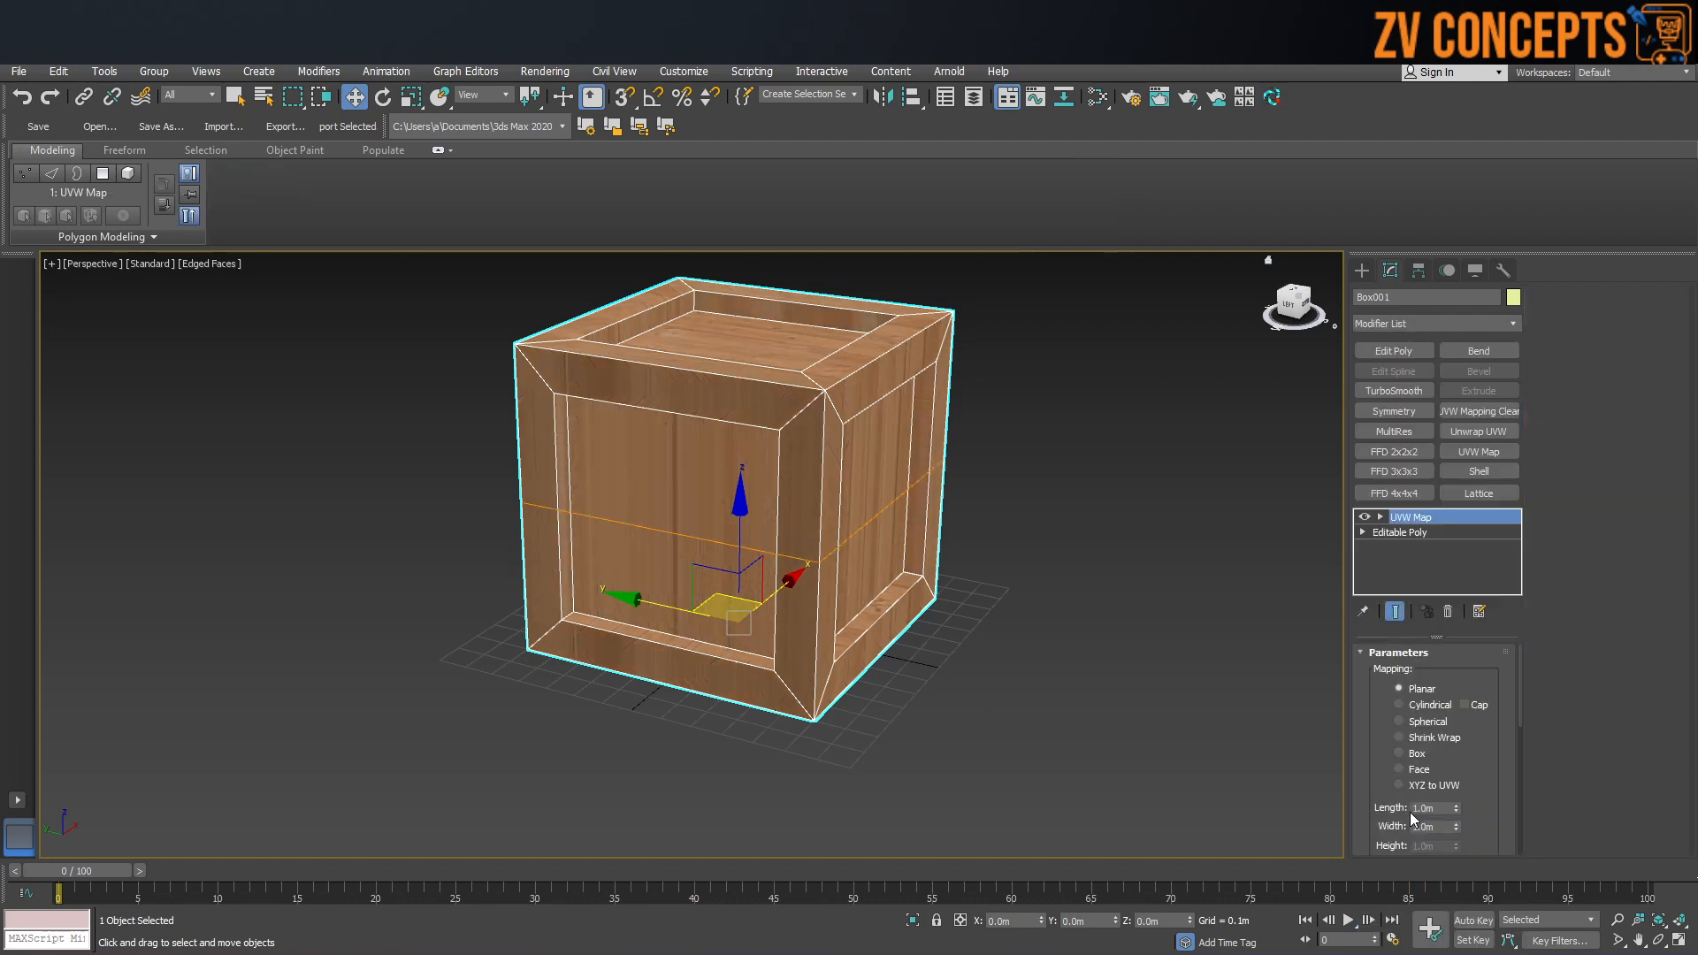
# Step: Set the UVW Map mapping type to Box and check the wood texture from several sides of the crate
pyautogui.keyDown('alt'); pyautogui.moveTo(777, 454); pyautogui.dragTo(725, 413, button='middle'); pyautogui.keyUp('alt')
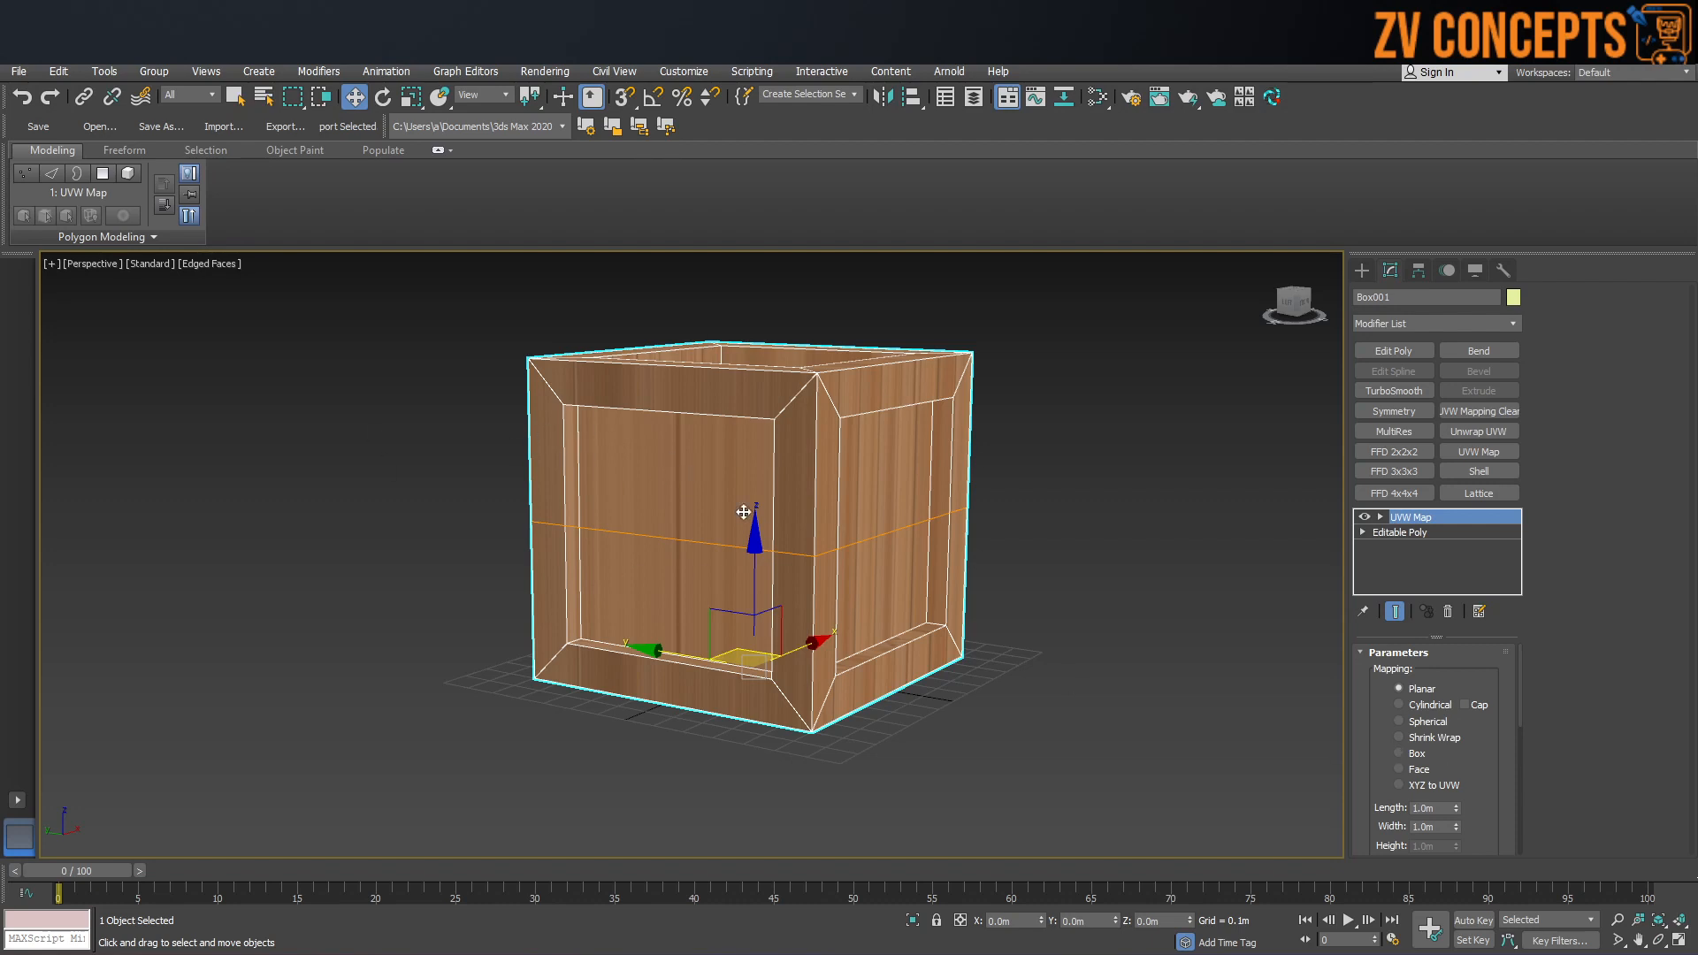
pyautogui.click(1399, 752)
pyautogui.keyDown('alt'); pyautogui.moveTo(672, 442); pyautogui.dragTo(601, 442, button='middle'); pyautogui.keyUp('alt')
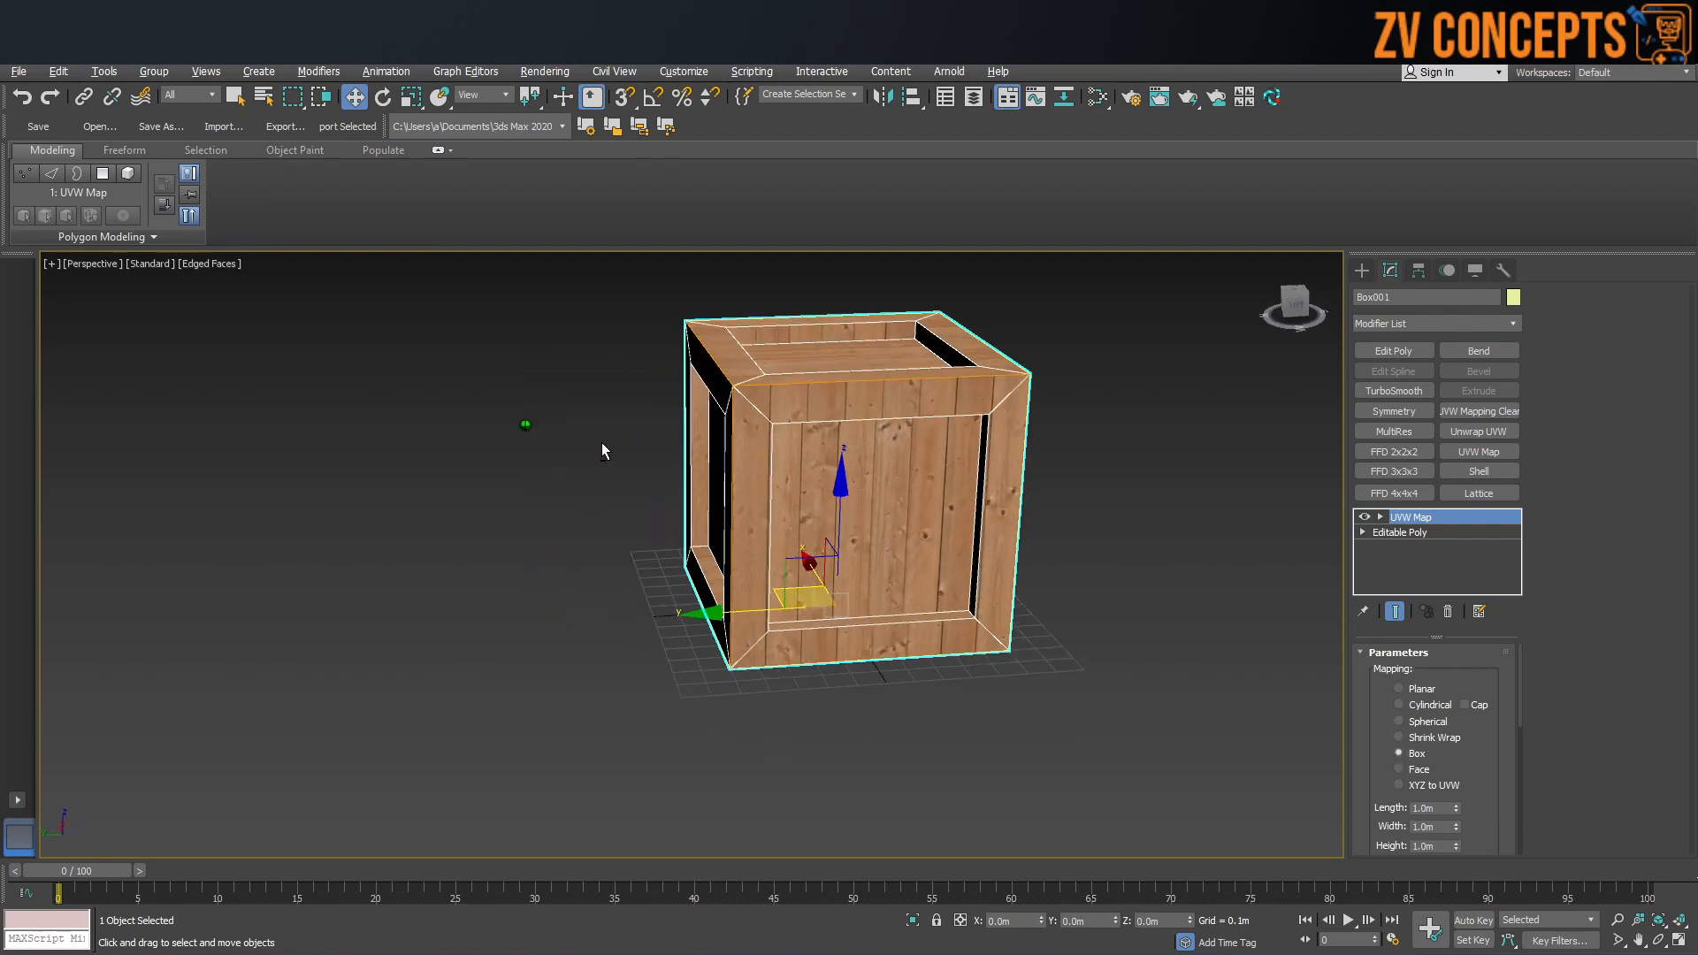
pyautogui.keyDown('alt'); pyautogui.moveTo(938, 440); pyautogui.dragTo(812, 425, button='middle'); pyautogui.keyUp('alt')
pyautogui.keyDown('alt'); pyautogui.moveTo(982, 422); pyautogui.dragTo(947, 418, button='middle'); pyautogui.keyUp('alt')
pyautogui.scroll(3, 1068, 412)
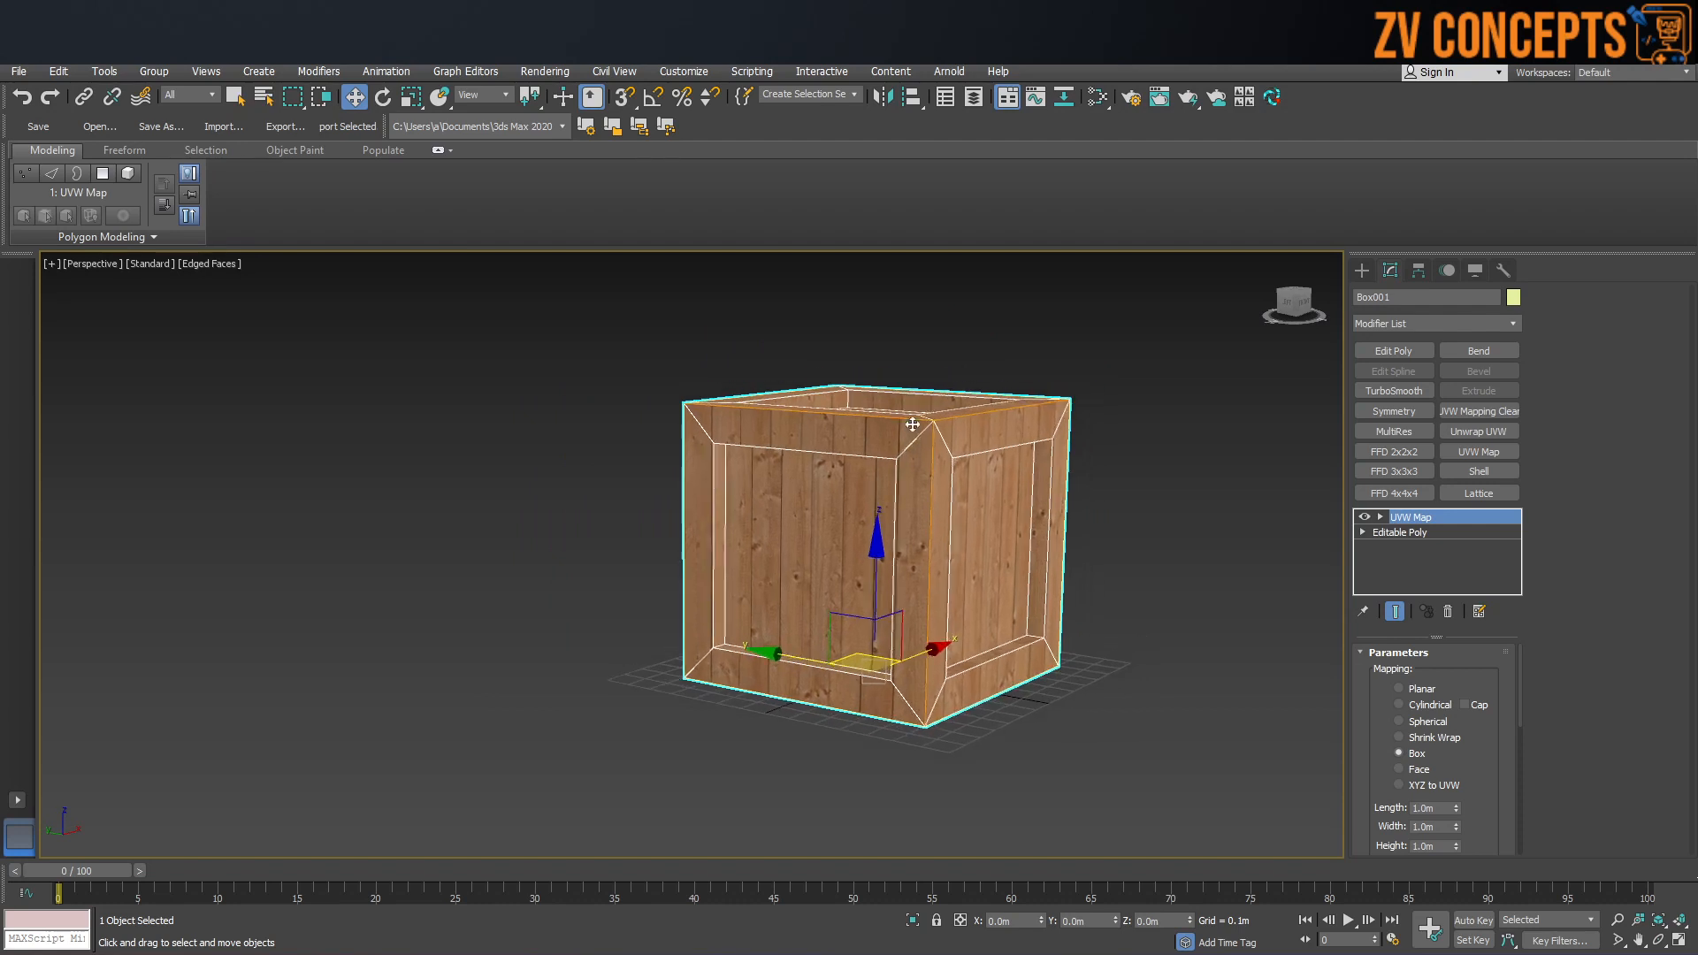
# Step: Activate the UVW Map gizmo and scale it down uniformly so the wood planks repeat narrower across the crate
pyautogui.click(1382, 516)
pyautogui.click(1412, 532)
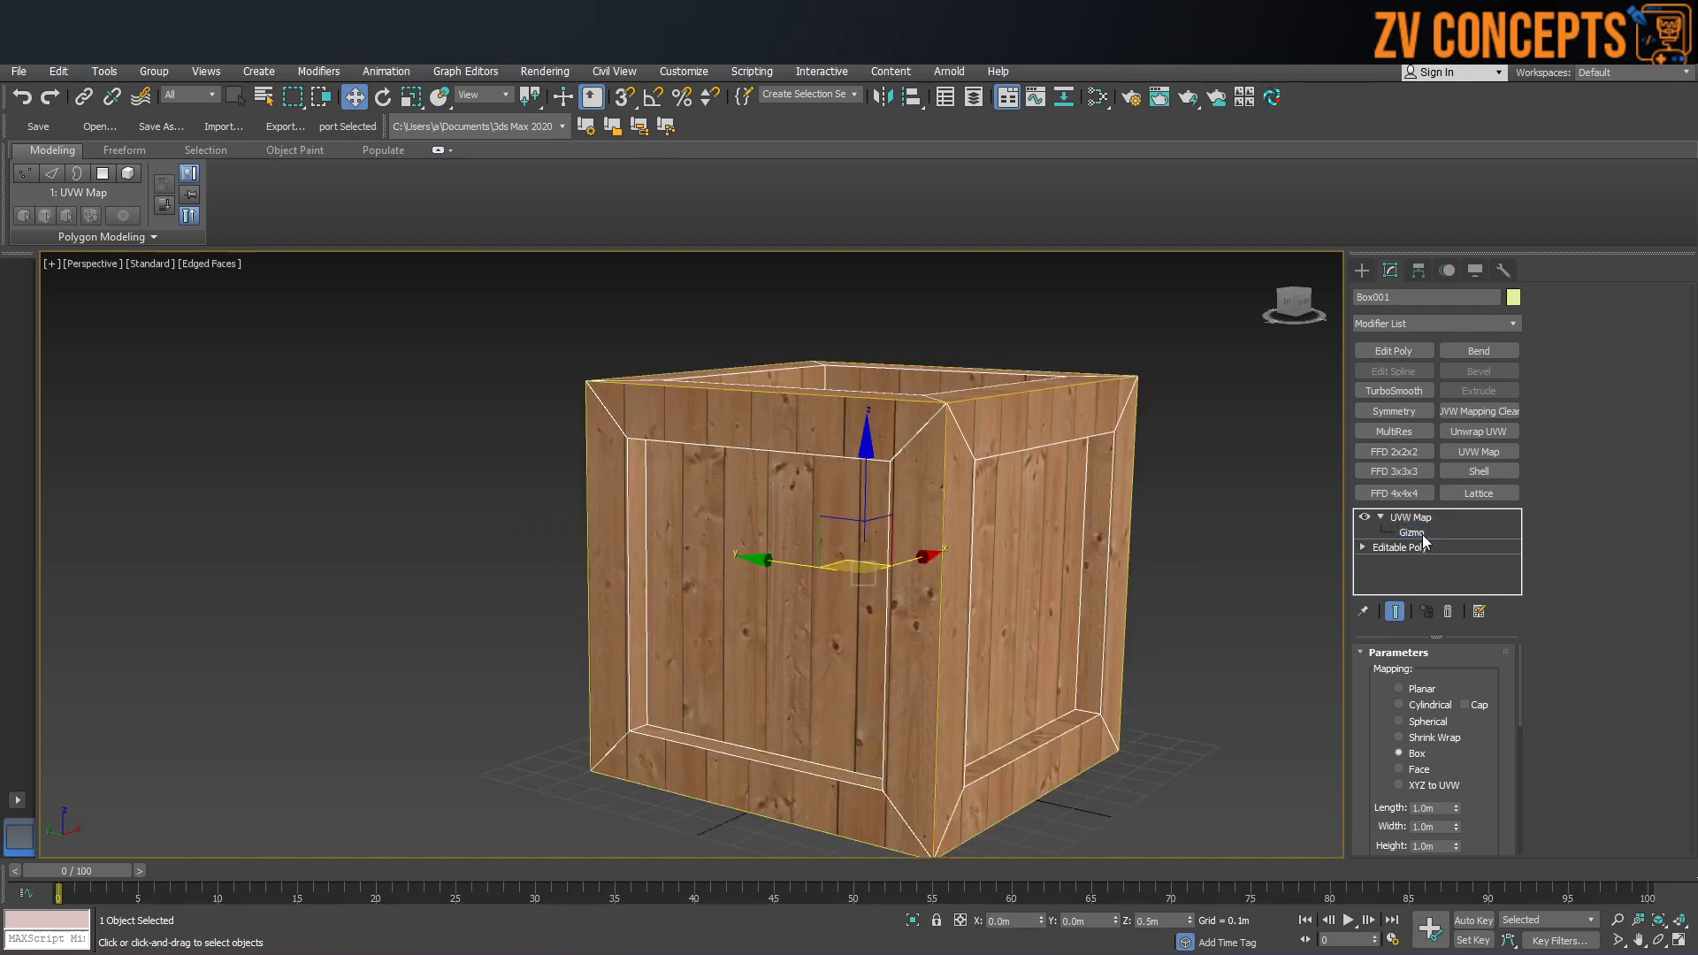
pyautogui.scroll(3, 1078, 523)
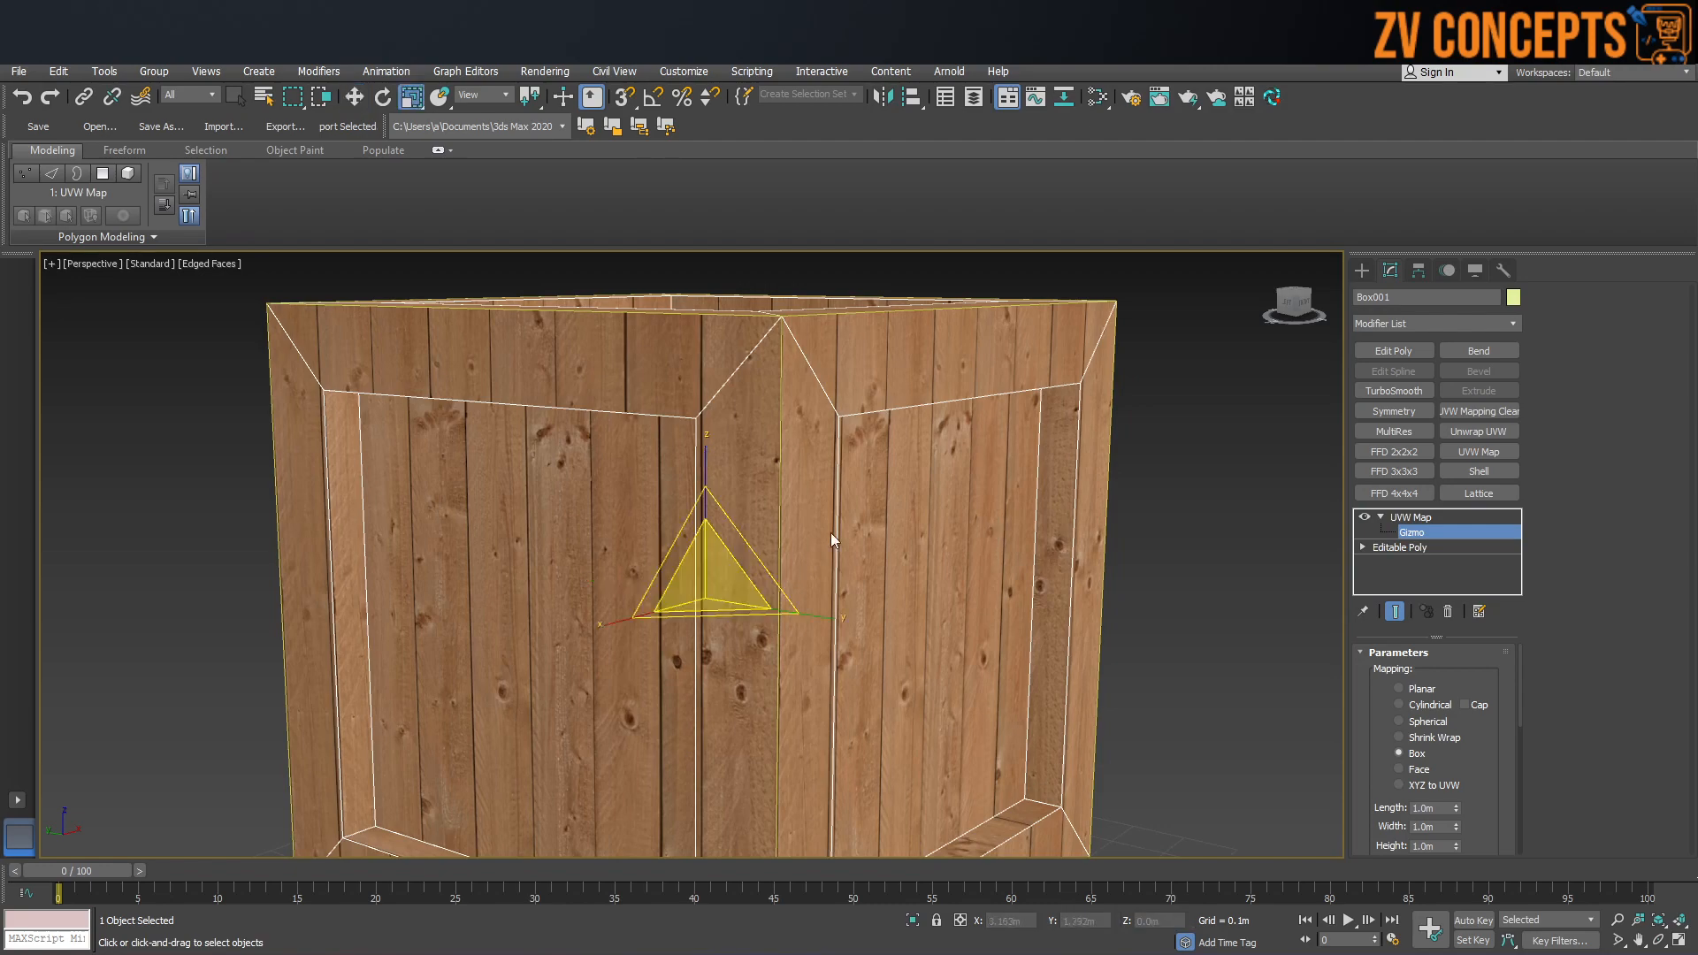
pyautogui.moveTo(656, 540); pyautogui.dragTo(1059, 651)
pyautogui.moveTo(627, 208); pyautogui.dragTo(849, 514)
pyautogui.hotkey('ctrl', 'z')
pyautogui.scroll(-3, 708, 540)
pyautogui.keyDown('alt'); pyautogui.moveTo(612, 505); pyautogui.dragTo(664, 538, button='middle'); pyautogui.keyUp('alt')
pyautogui.scroll(-3, 707, 546)
pyautogui.press('r')
pyautogui.moveTo(661, 536); pyautogui.dragTo(710, 634)
pyautogui.keyDown('alt'); pyautogui.moveTo(661, 595); pyautogui.dragTo(713, 534, button='middle'); pyautogui.keyUp('alt')
# Step: Rotate the mapping gizmo with angle snap on so the planks run horizontally across the crate's front face
pyautogui.press('w')
pyautogui.press('e')
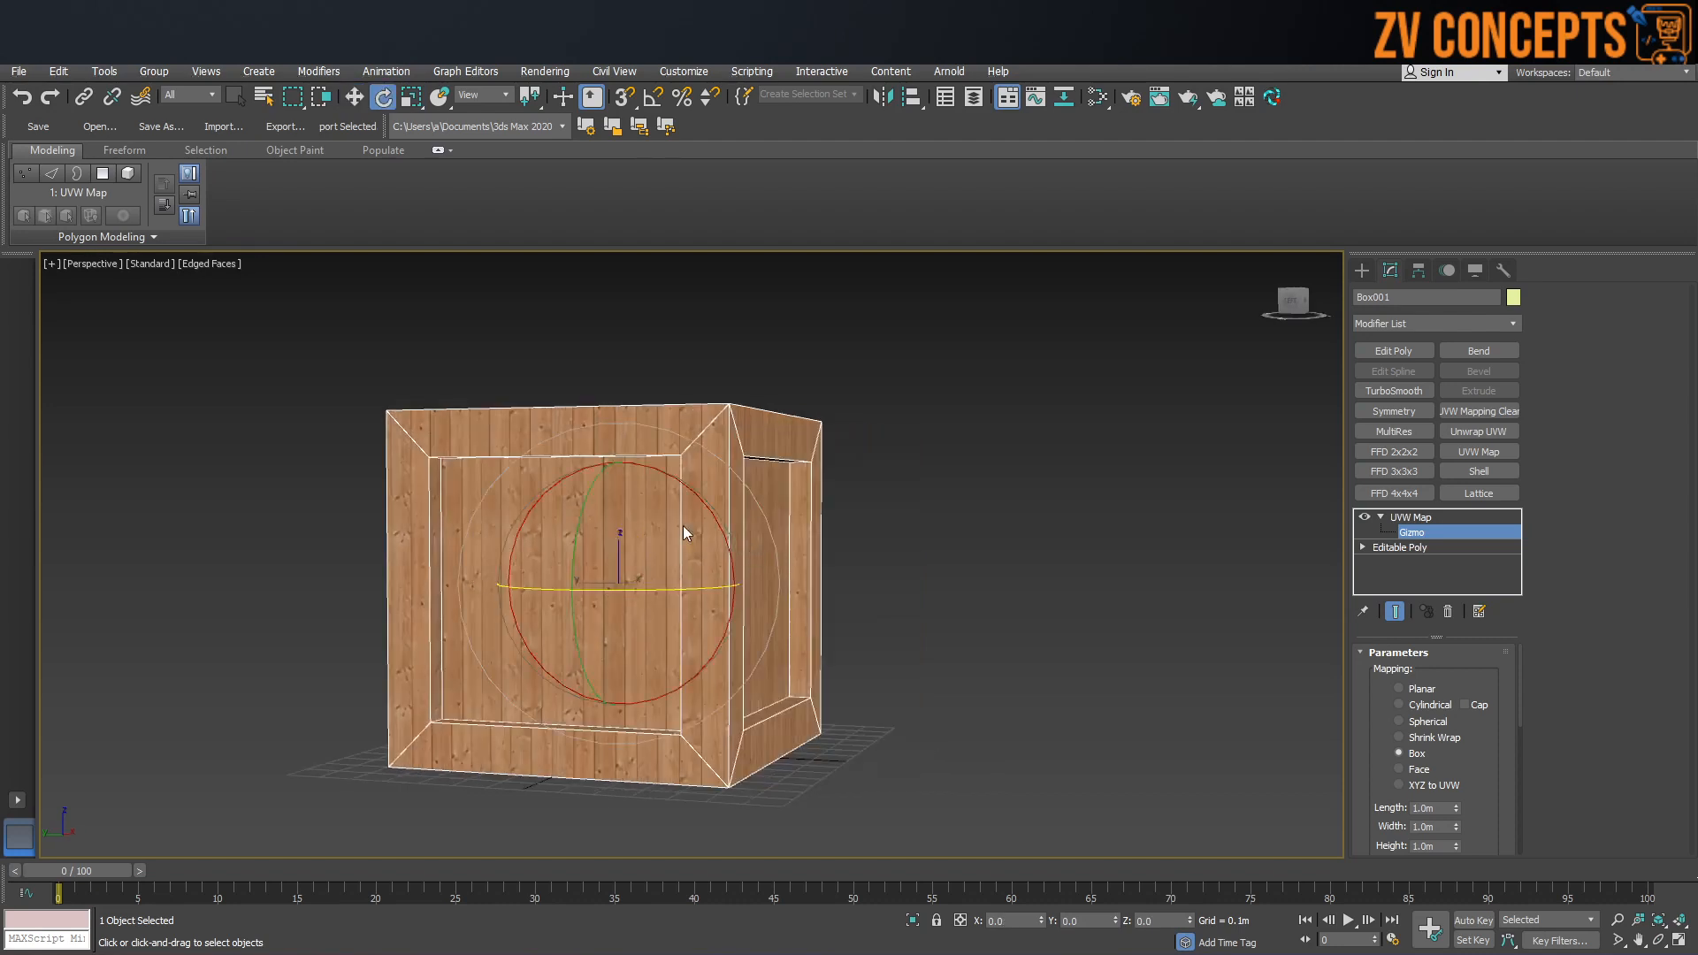
pyautogui.moveTo(691, 490); pyautogui.dragTo(745, 543)
pyautogui.press('a')
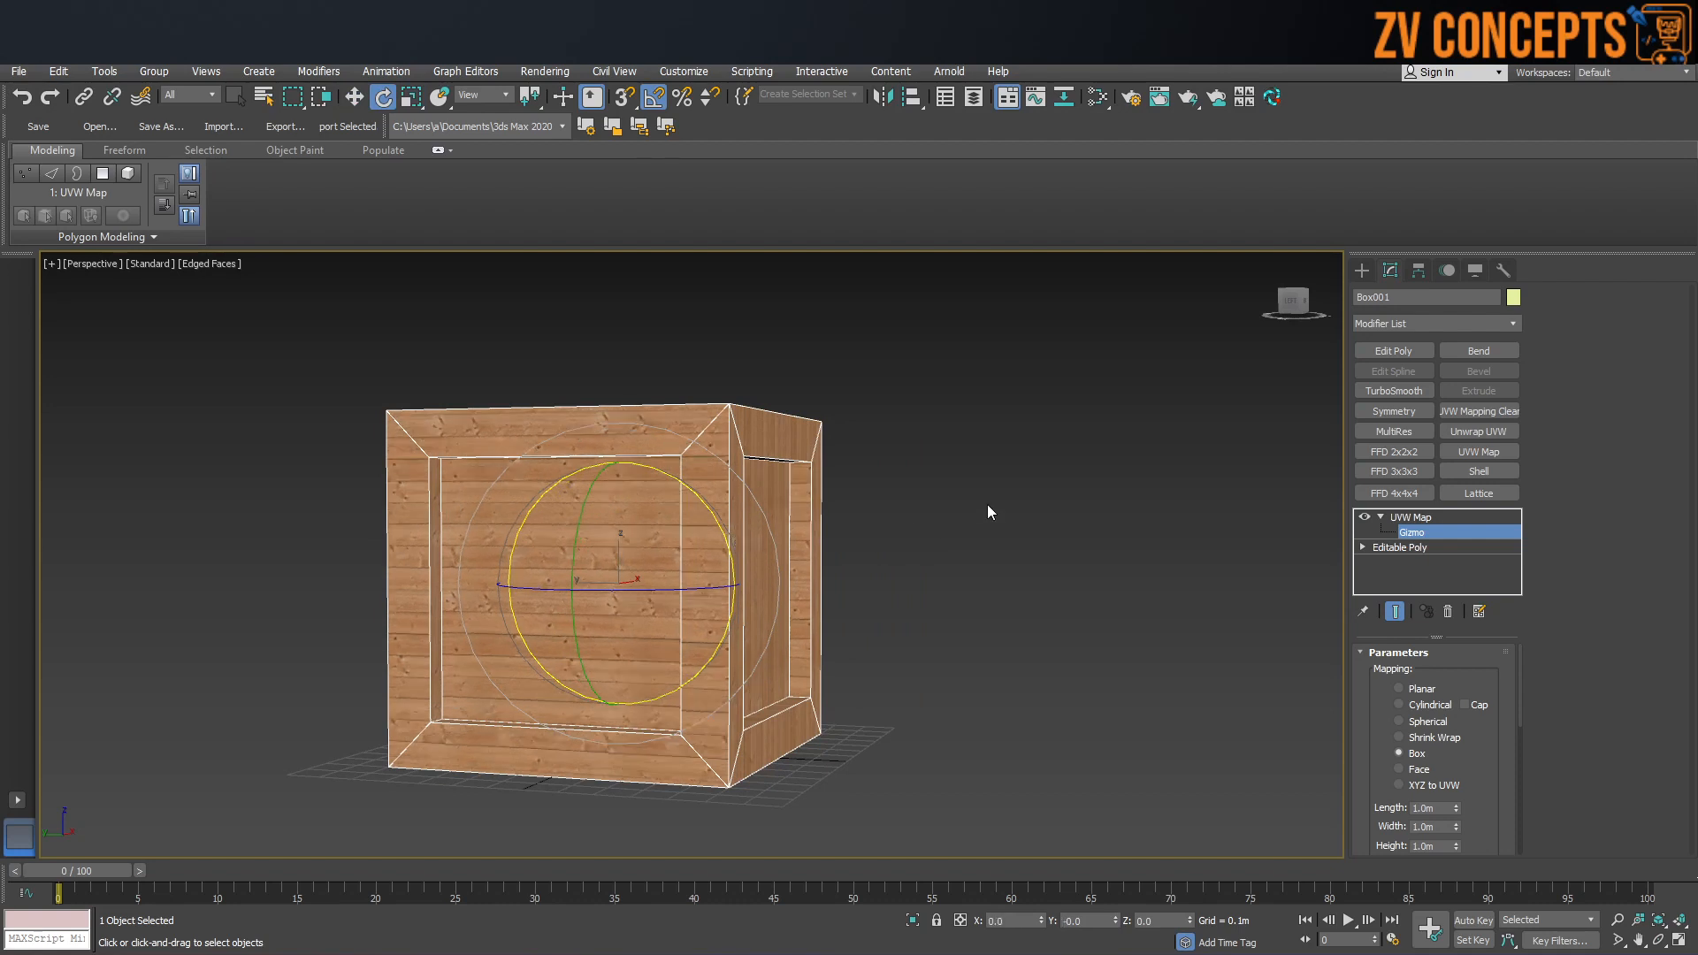
pyautogui.keyDown('alt'); pyautogui.moveTo(754, 522); pyautogui.dragTo(761, 530, button='middle'); pyautogui.keyUp('alt')
# Step: Stretch the mapping gizmo along its vertical axis to widen the horizontal planks on the crate's front
pyautogui.press('r')
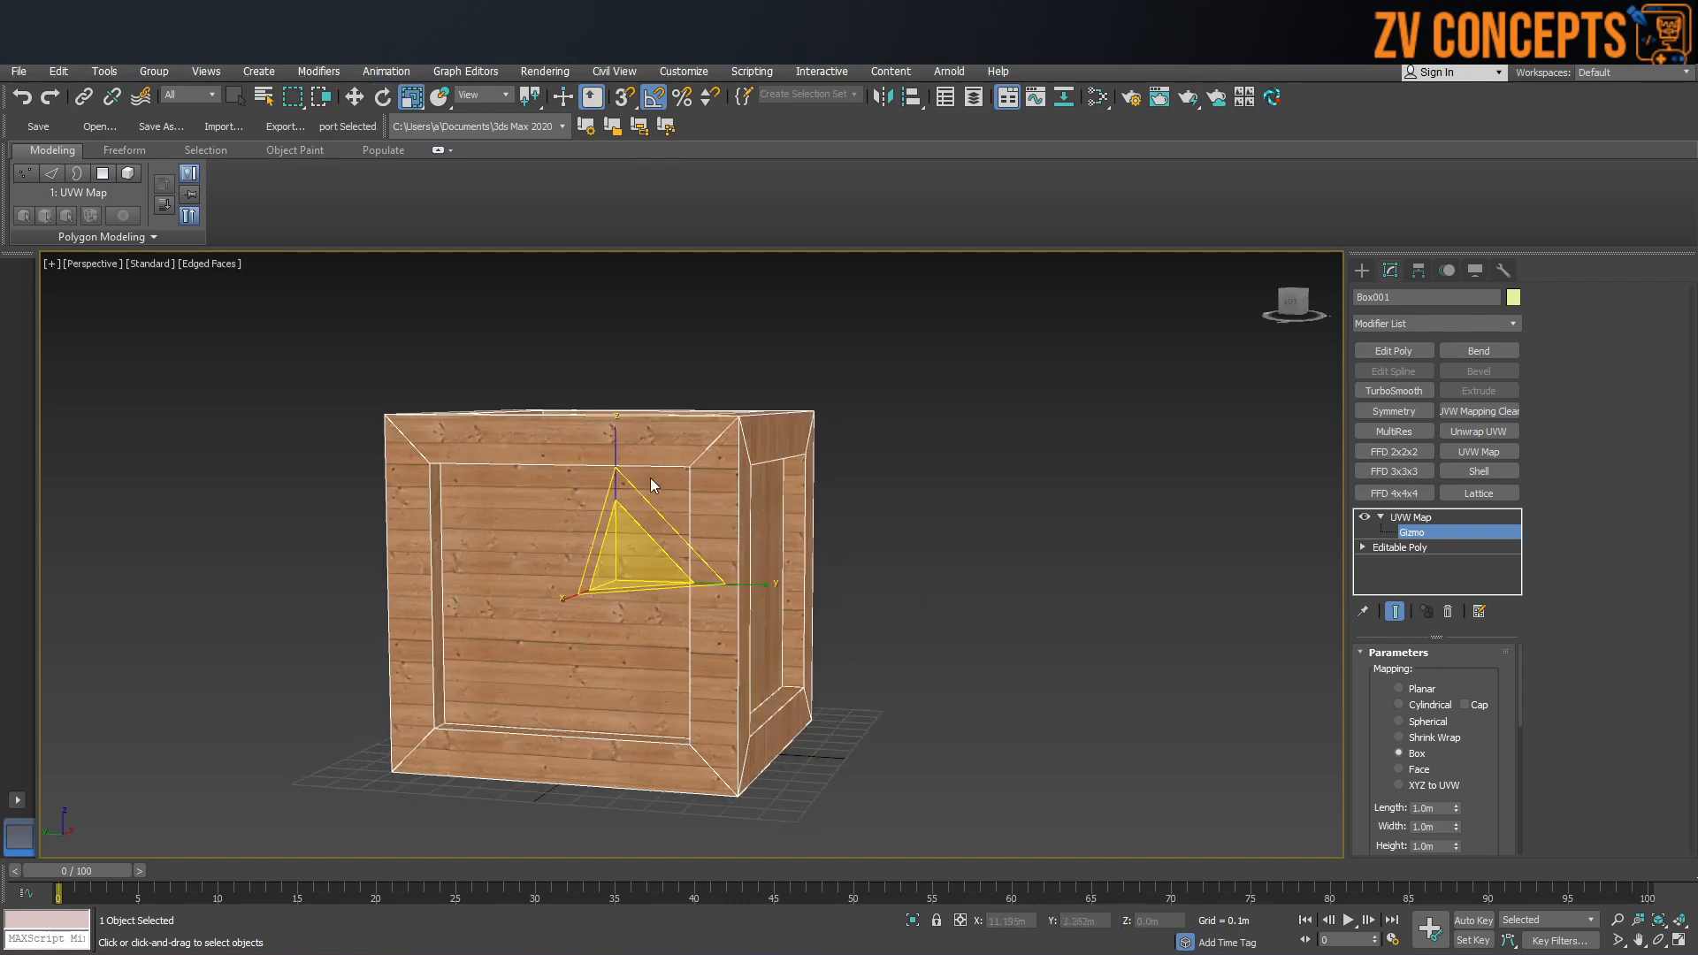
pyautogui.moveTo(618, 457); pyautogui.dragTo(627, 393)
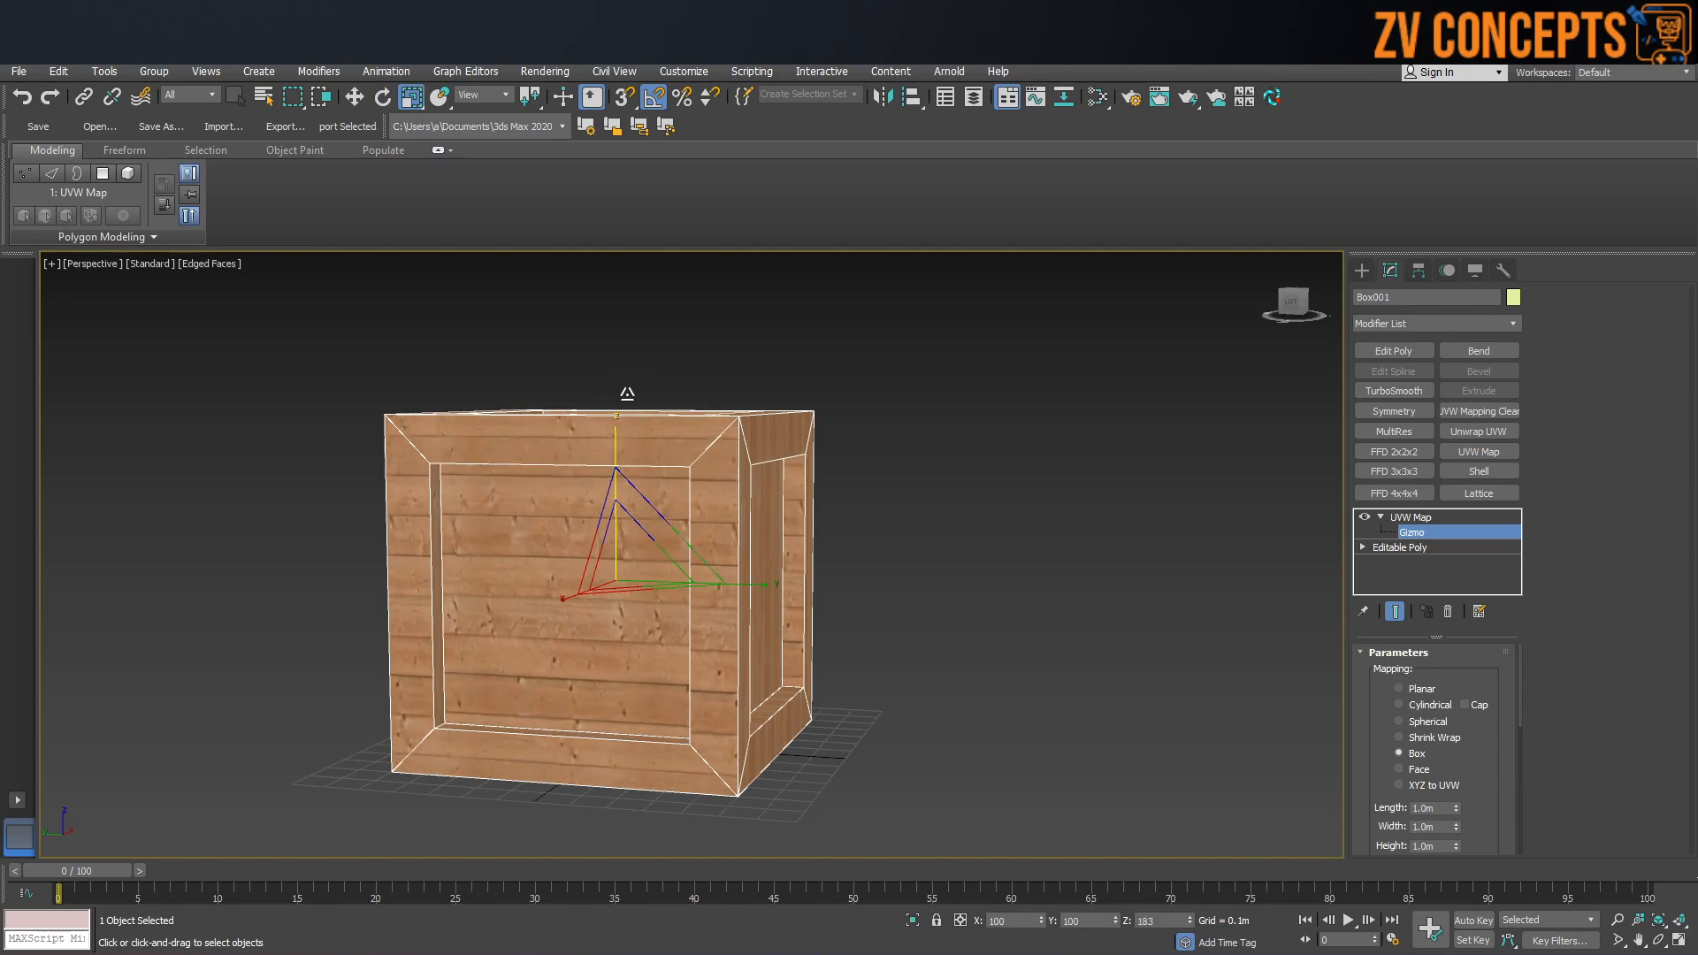
pyautogui.keyDown('alt'); pyautogui.moveTo(941, 490); pyautogui.dragTo(571, 608, button='middle'); pyautogui.keyUp('alt')
pyautogui.moveTo(400, 502); pyautogui.dragTo(357, 543)
pyautogui.keyDown('alt'); pyautogui.moveTo(633, 583); pyautogui.dragTo(682, 549, button='middle'); pyautogui.keyUp('alt')
pyautogui.press('w')
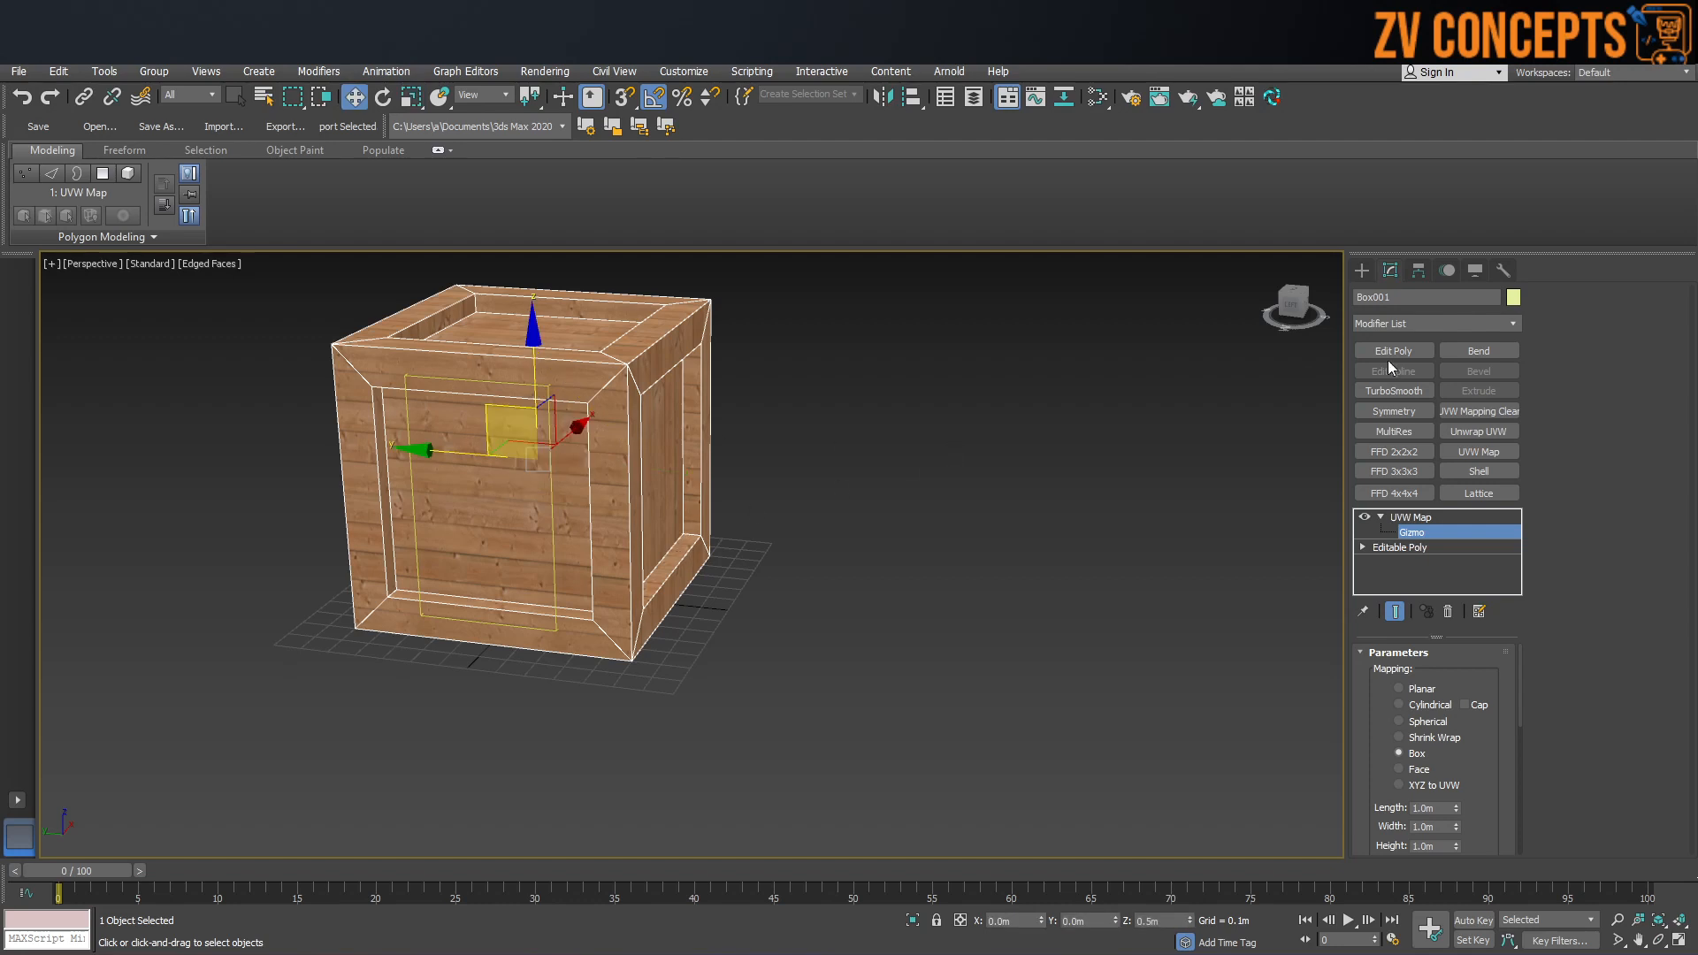
# Step: Leave gizmo editing and convert the crate to Editable Poly to collapse the UVW mapping
pyautogui.click(1362, 270)
pyautogui.rightClick(537, 410)
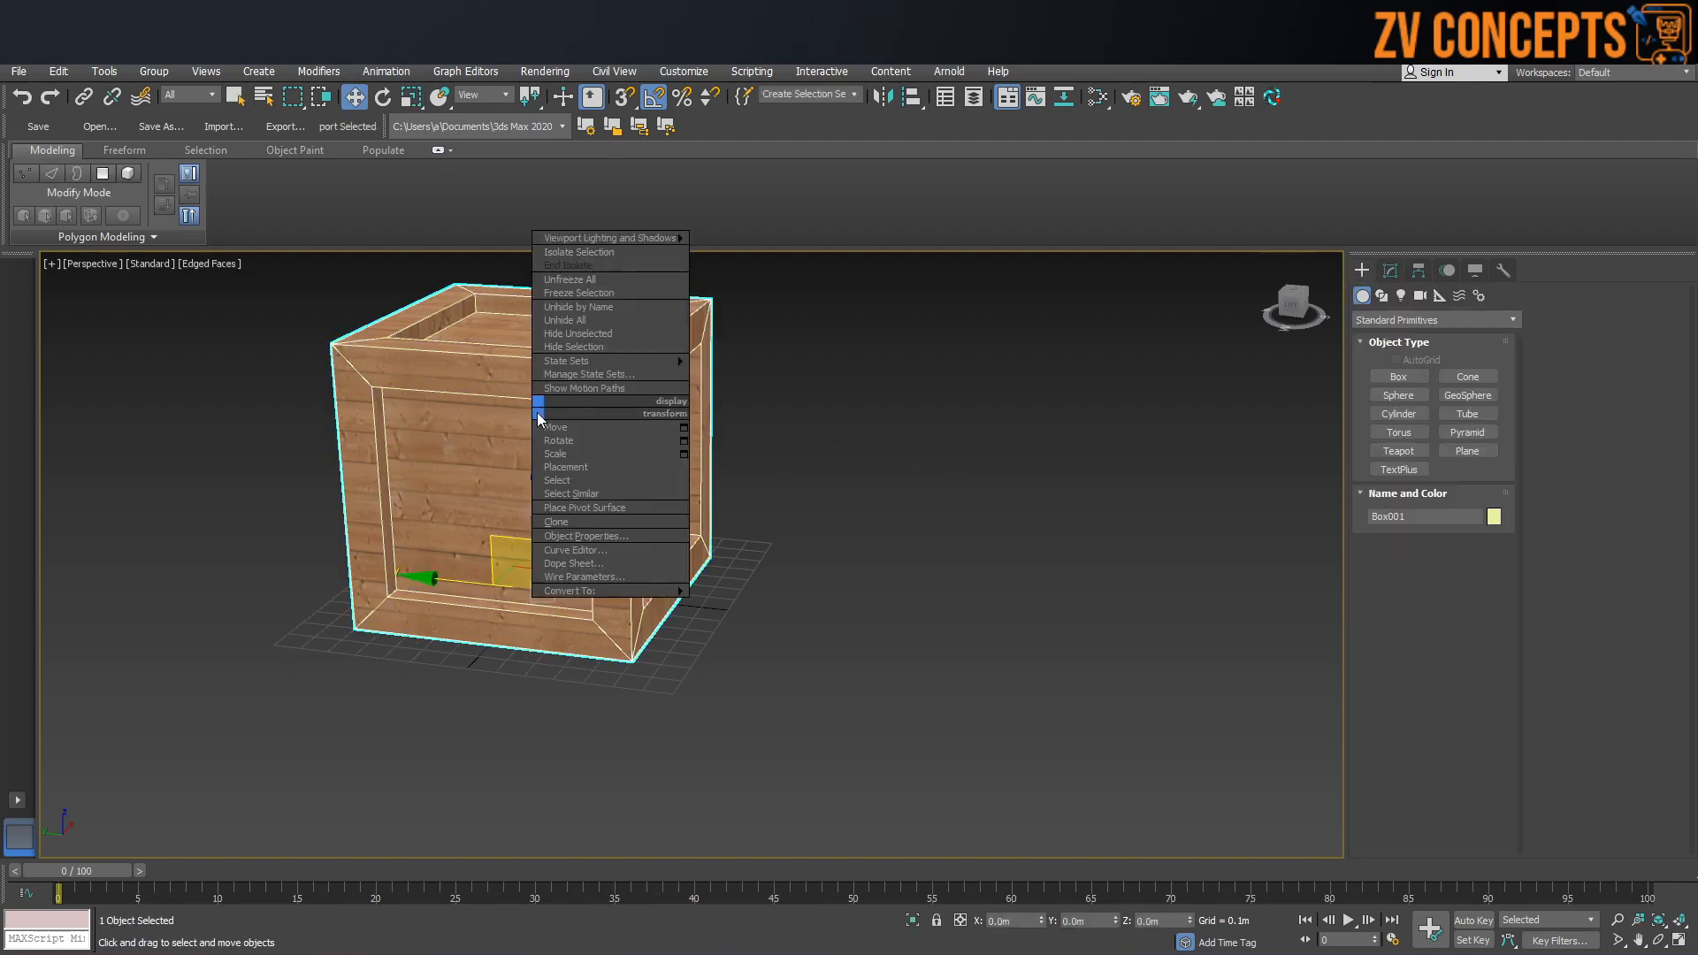
pyautogui.moveTo(596, 591)
pyautogui.click(451, 604)
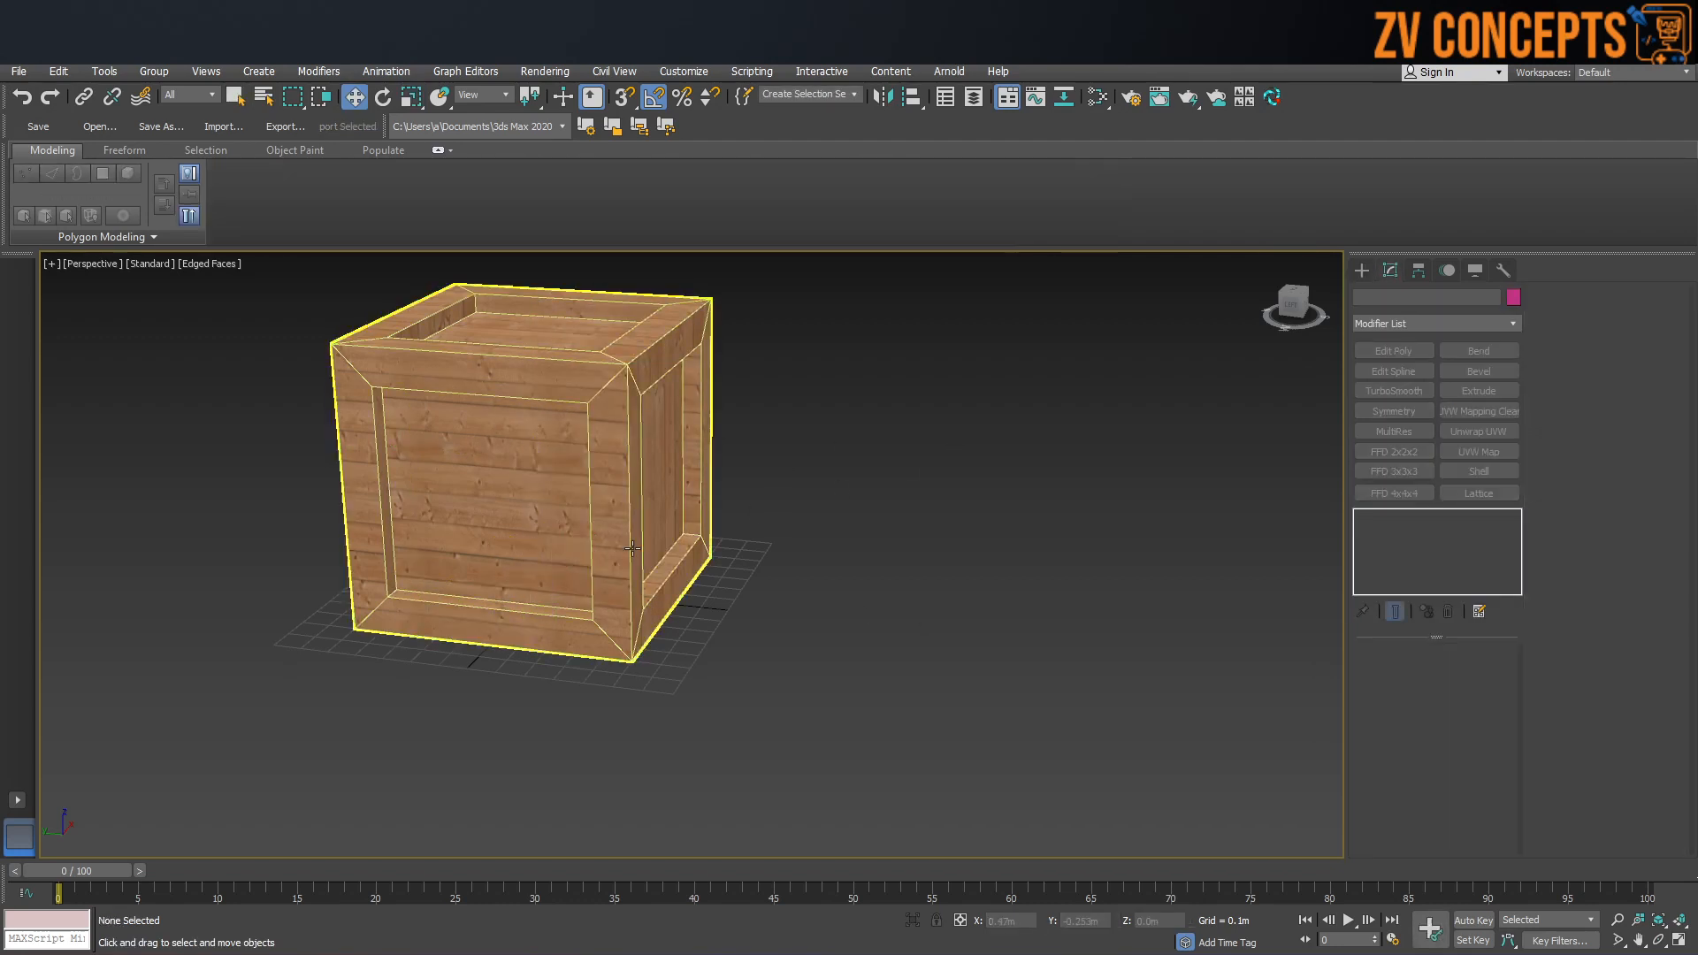
# Step: Hide the edged faces and inspect the wood mapping on the crate's frame and recessed panels up close
pyautogui.press('F4')
pyautogui.moveTo(761, 597)
pyautogui.keyDown('alt'); pyautogui.mouseDown(button='middle')
pyautogui.moveTo(796, 539)
pyautogui.moveTo(891, 481)
pyautogui.mouseUp(button='middle'); pyautogui.keyUp('alt')
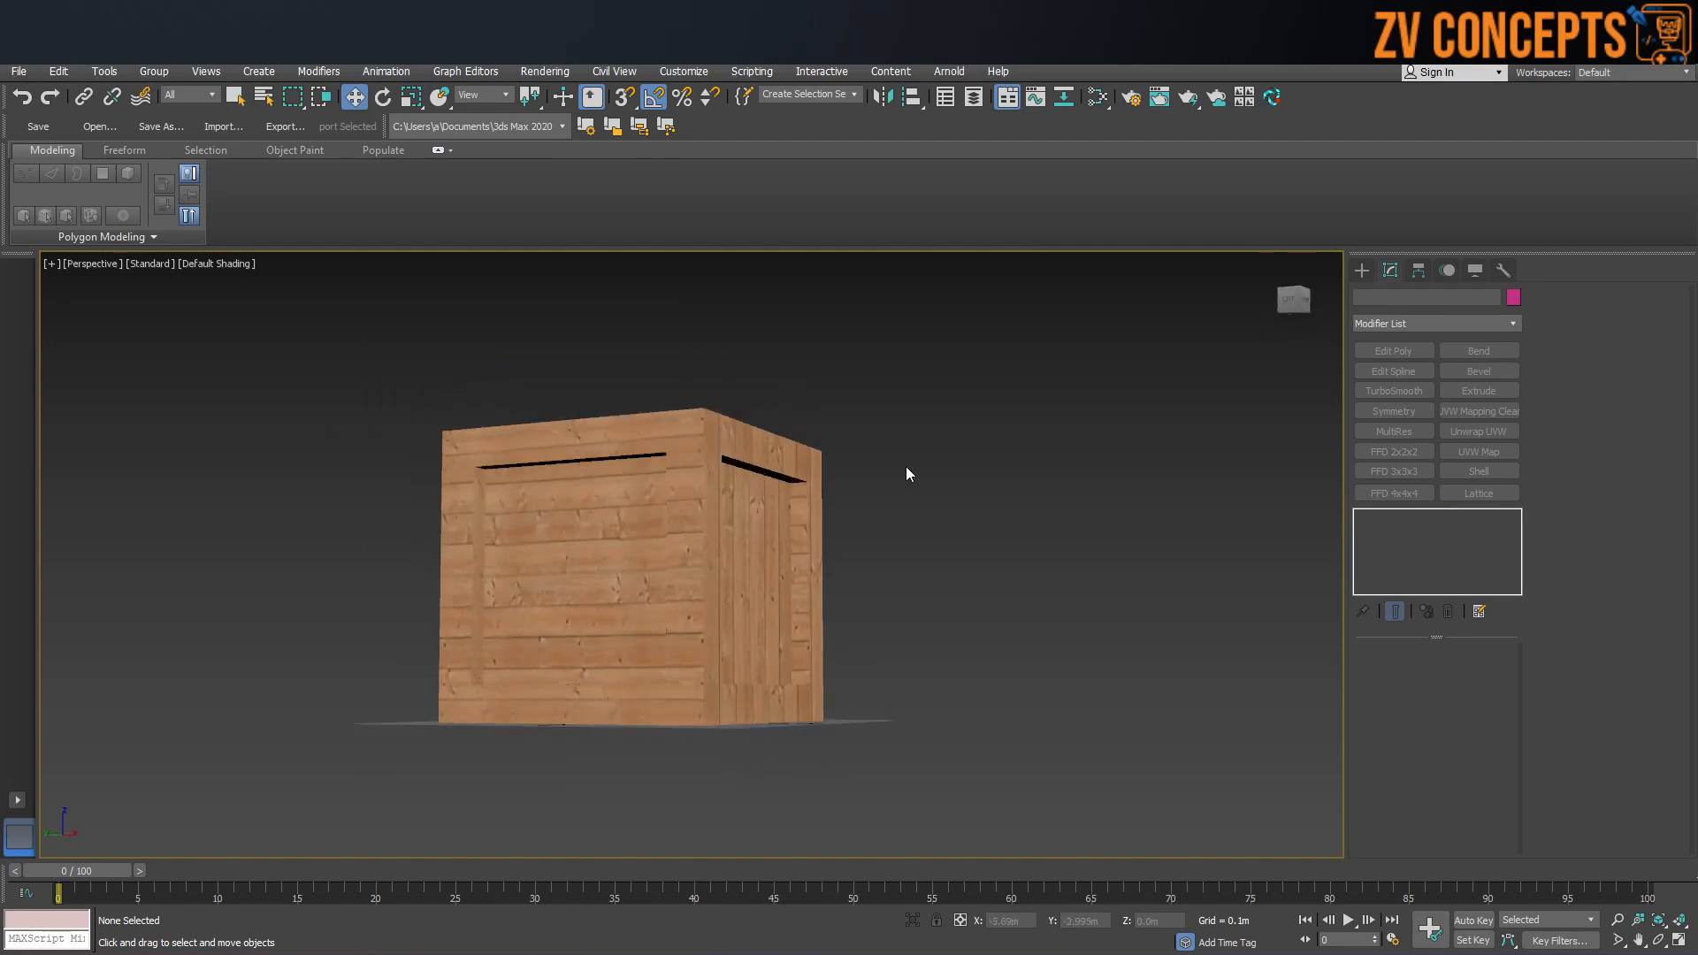
pyautogui.moveTo(435, 704); pyautogui.dragTo(399, 710)
pyautogui.press('z')
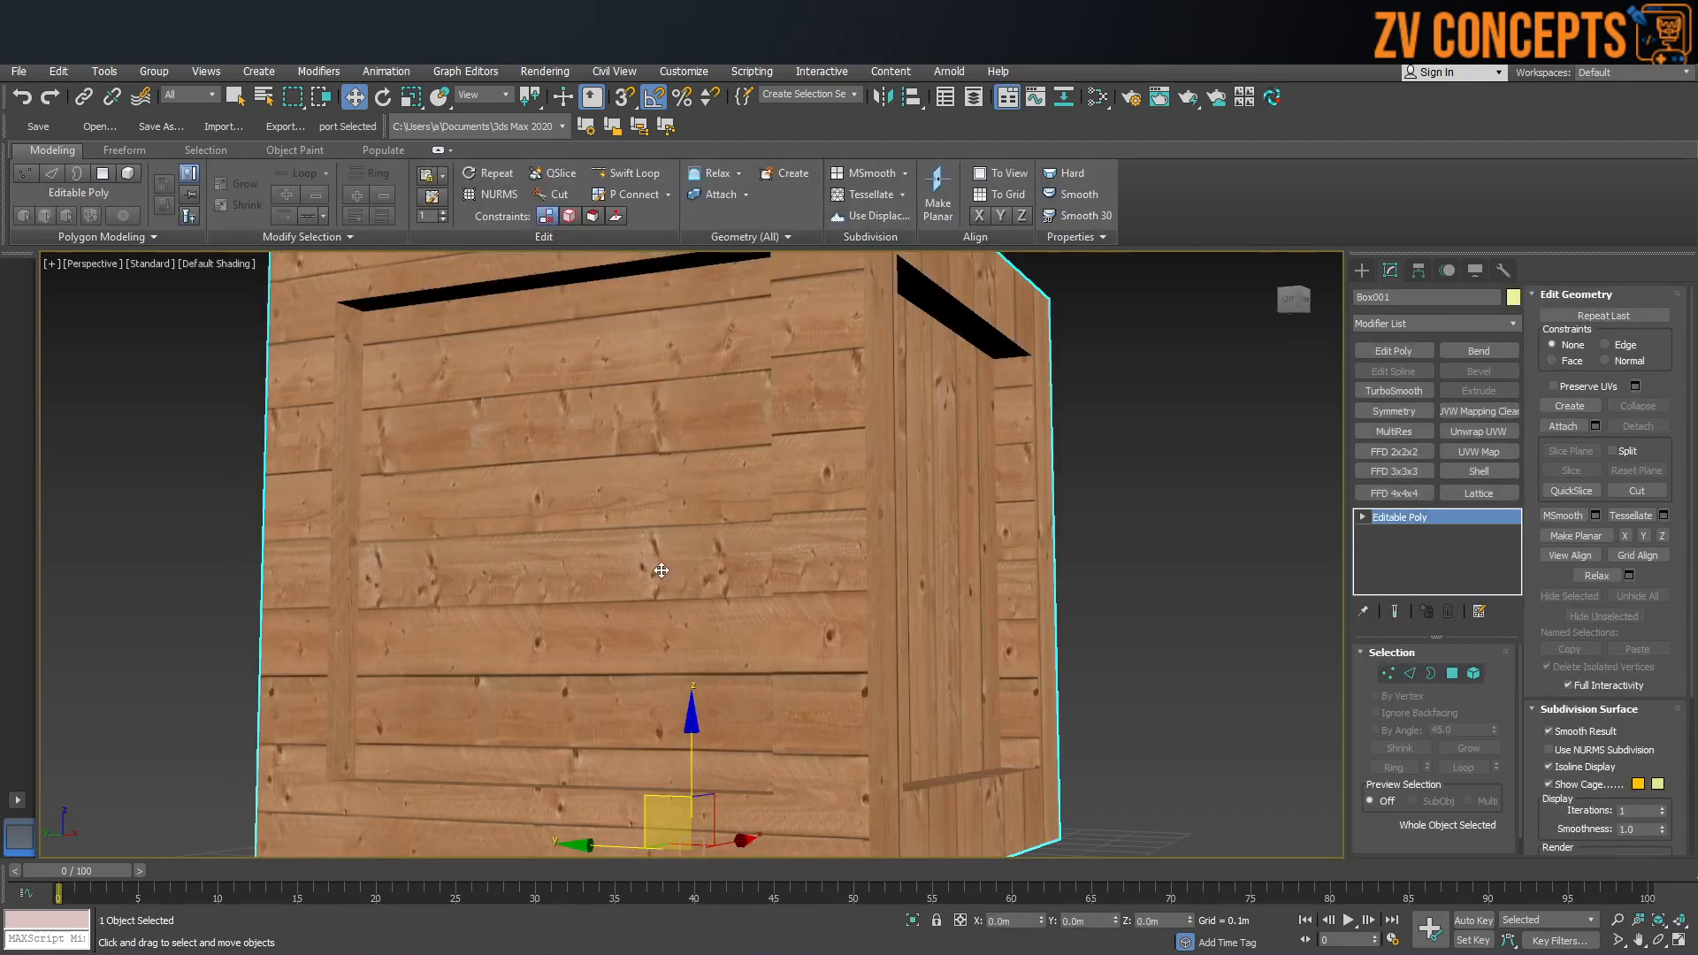
pyautogui.keyDown('alt'); pyautogui.moveTo(652, 584); pyautogui.dragTo(659, 587, button='middle'); pyautogui.keyUp('alt')
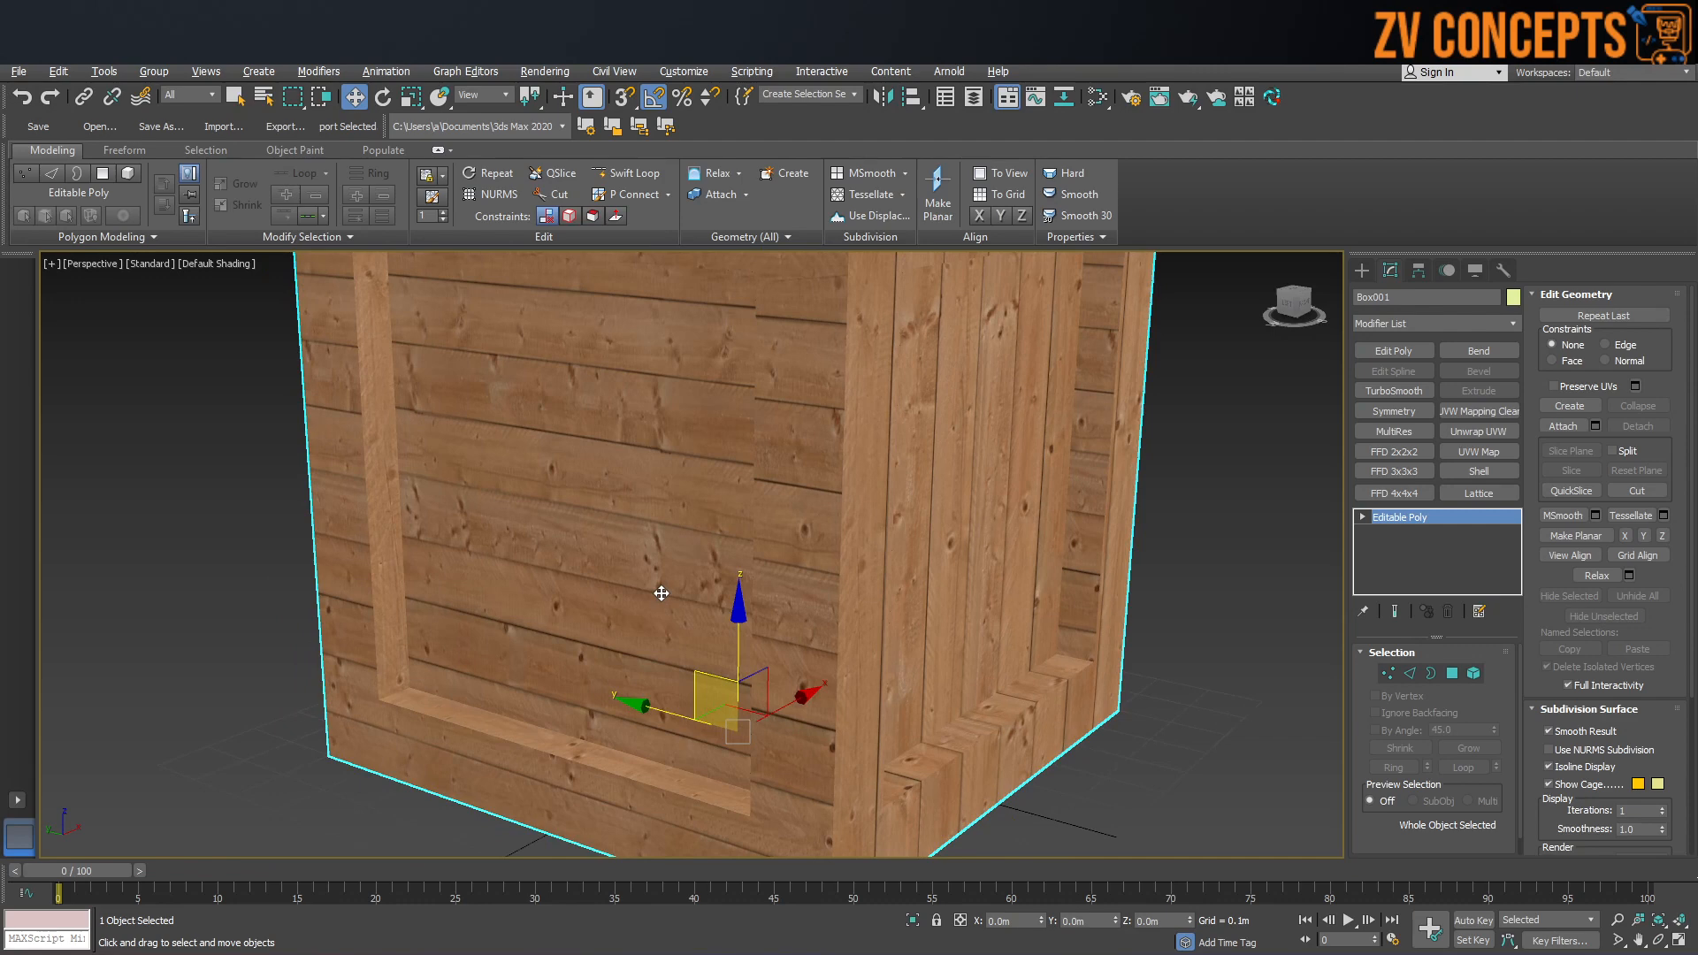
pyautogui.scroll(-3, 661, 593)
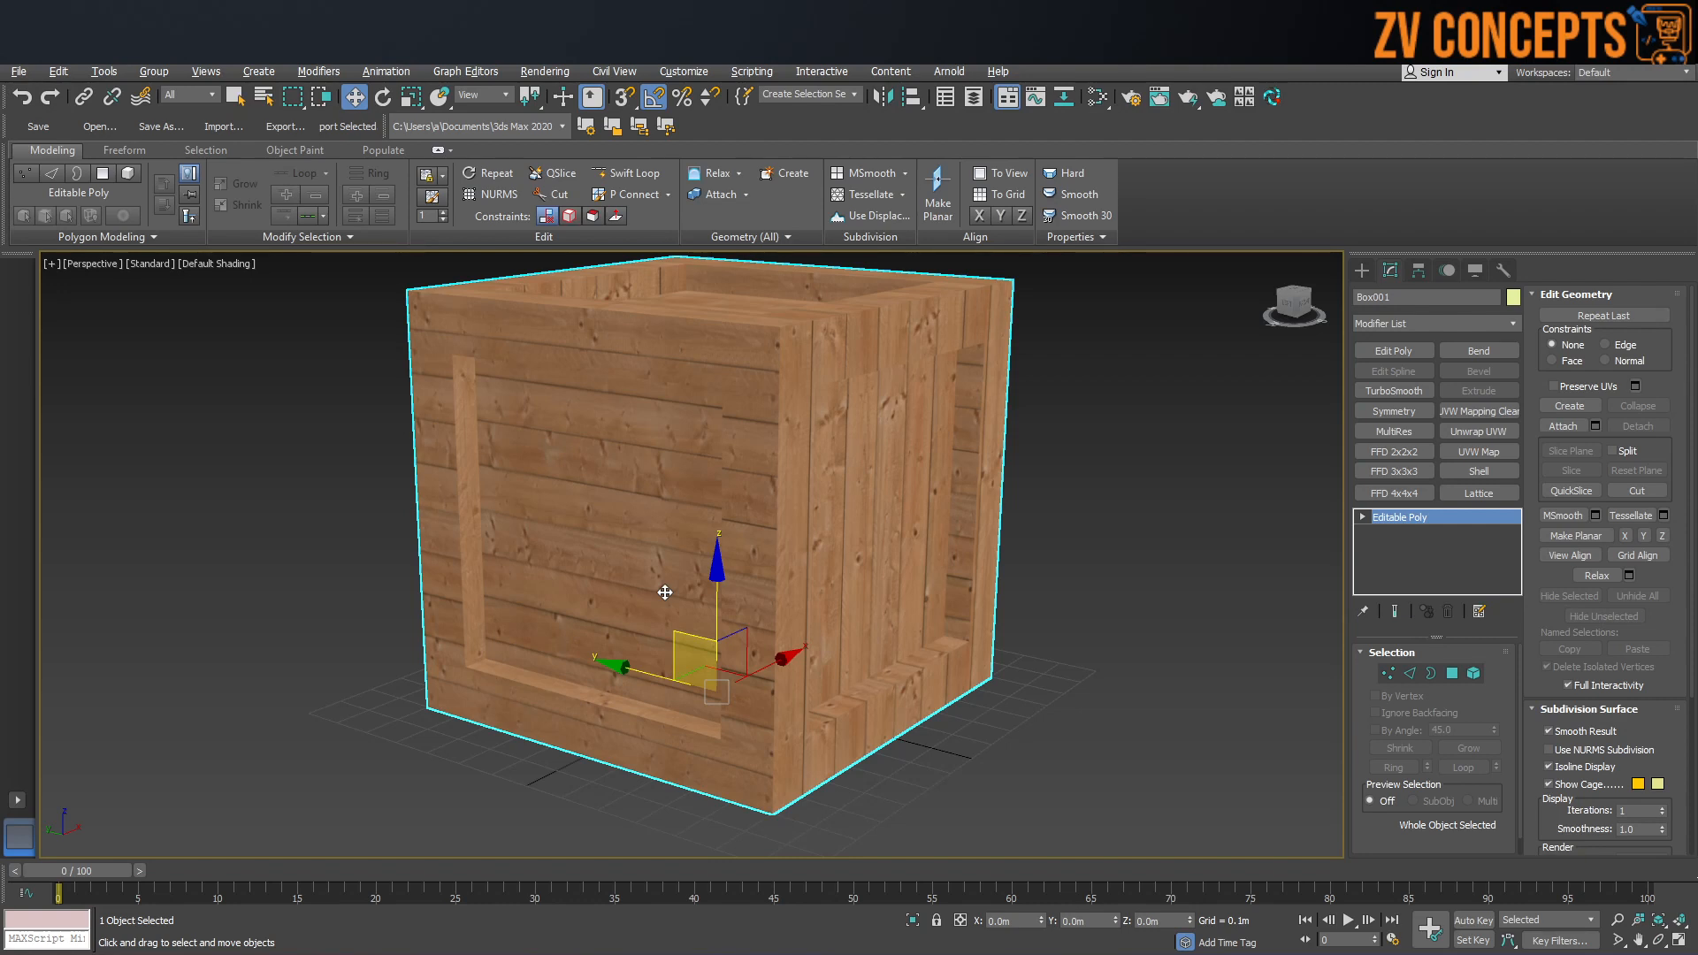
# Step: Delete the crate and create an upright box about 0.19 m long, 1.31 m wide and 1.28 m high, with edged faces shown
pyautogui.click(1362, 270)
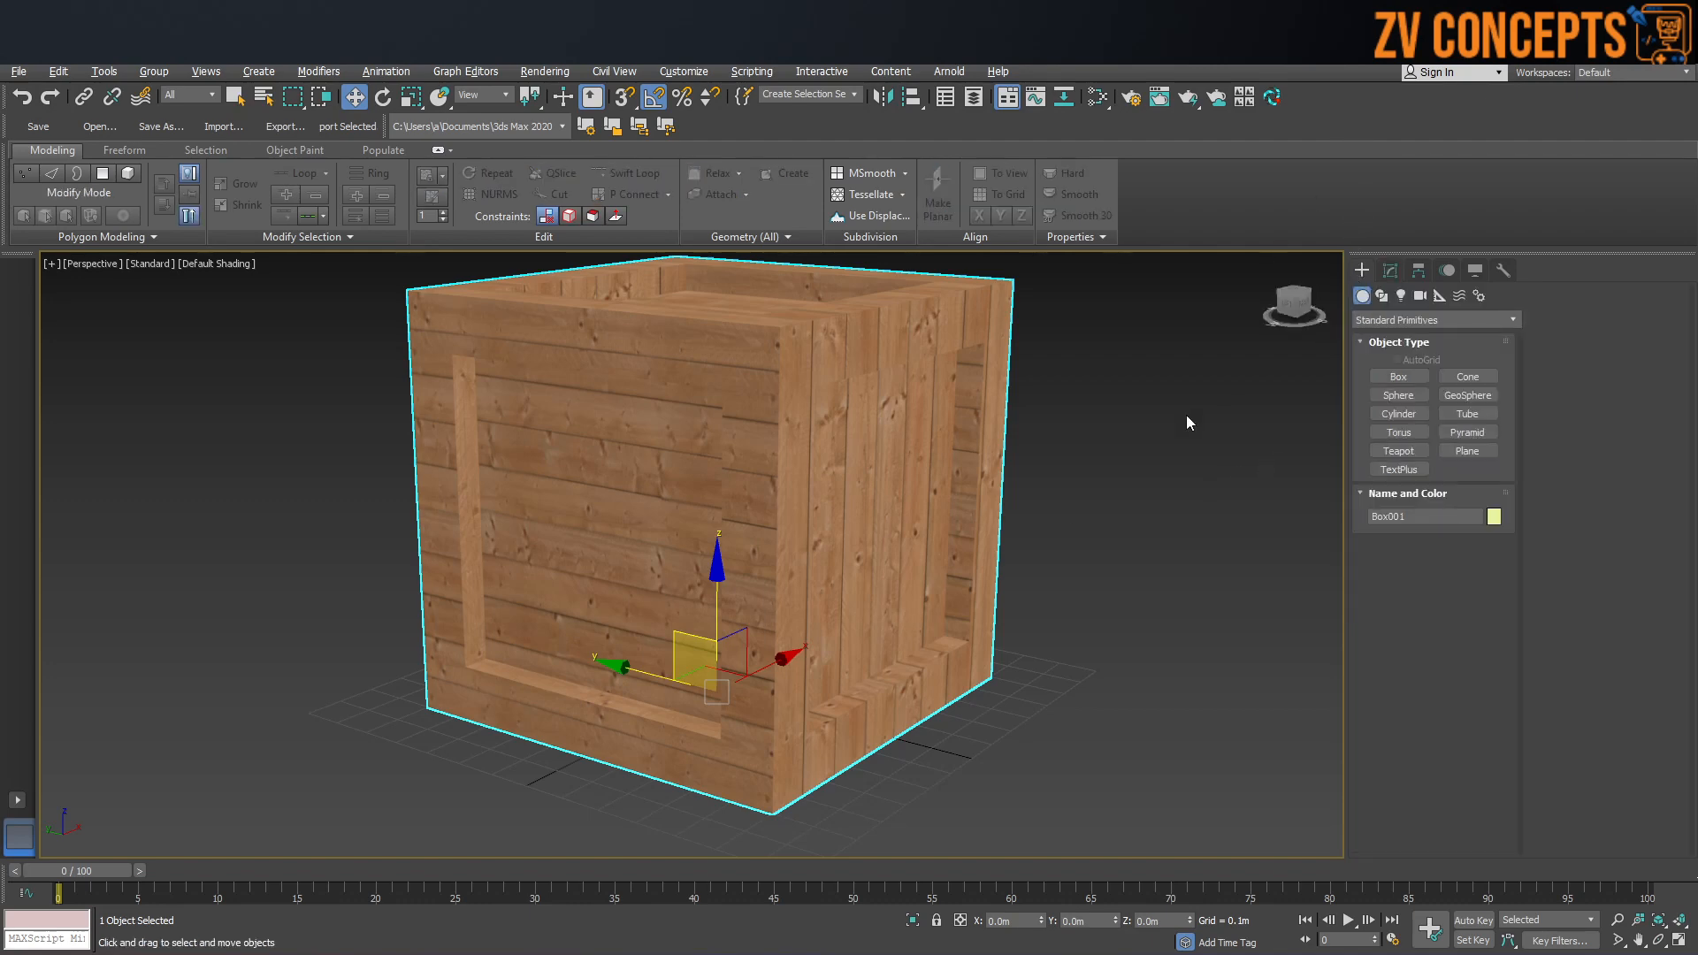
pyautogui.press('Delete')
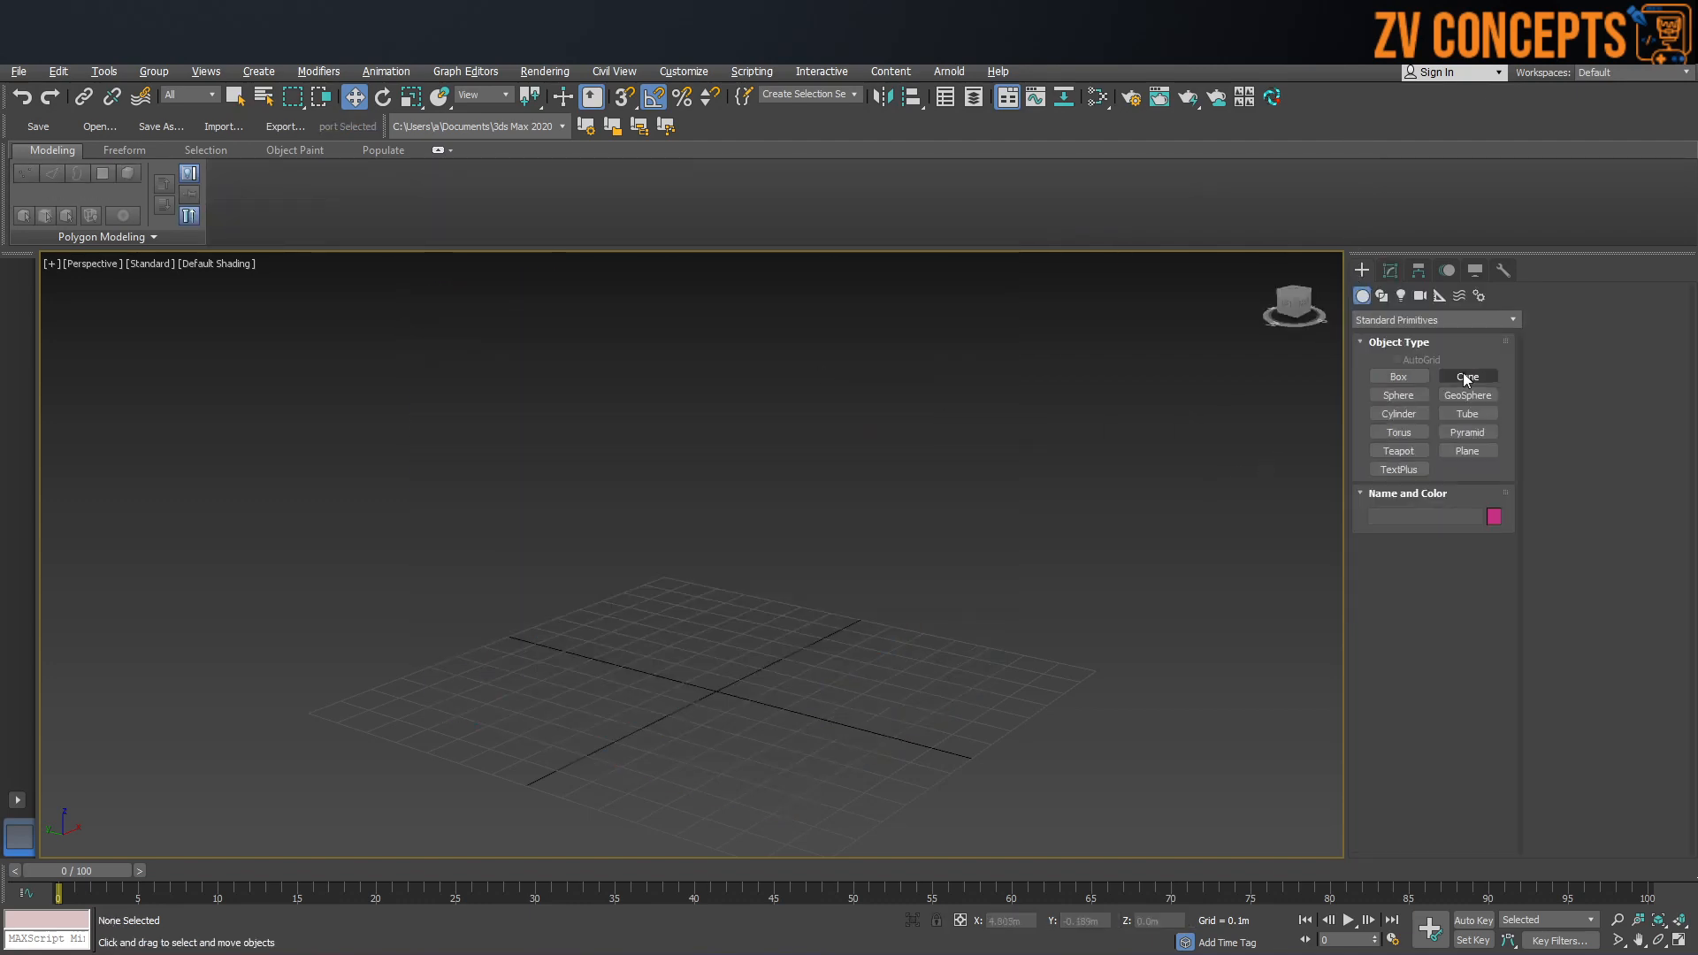
pyautogui.click(1398, 377)
pyautogui.moveTo(826, 607); pyautogui.dragTo(500, 708)
pyautogui.click(581, 558)
pyautogui.click(571, 335)
pyautogui.scroll(-3, 610, 513)
pyautogui.moveTo(623, 544); pyautogui.dragTo(656, 627, button='middle')
pyautogui.scroll(5, 635, 615)
pyautogui.press('F4')
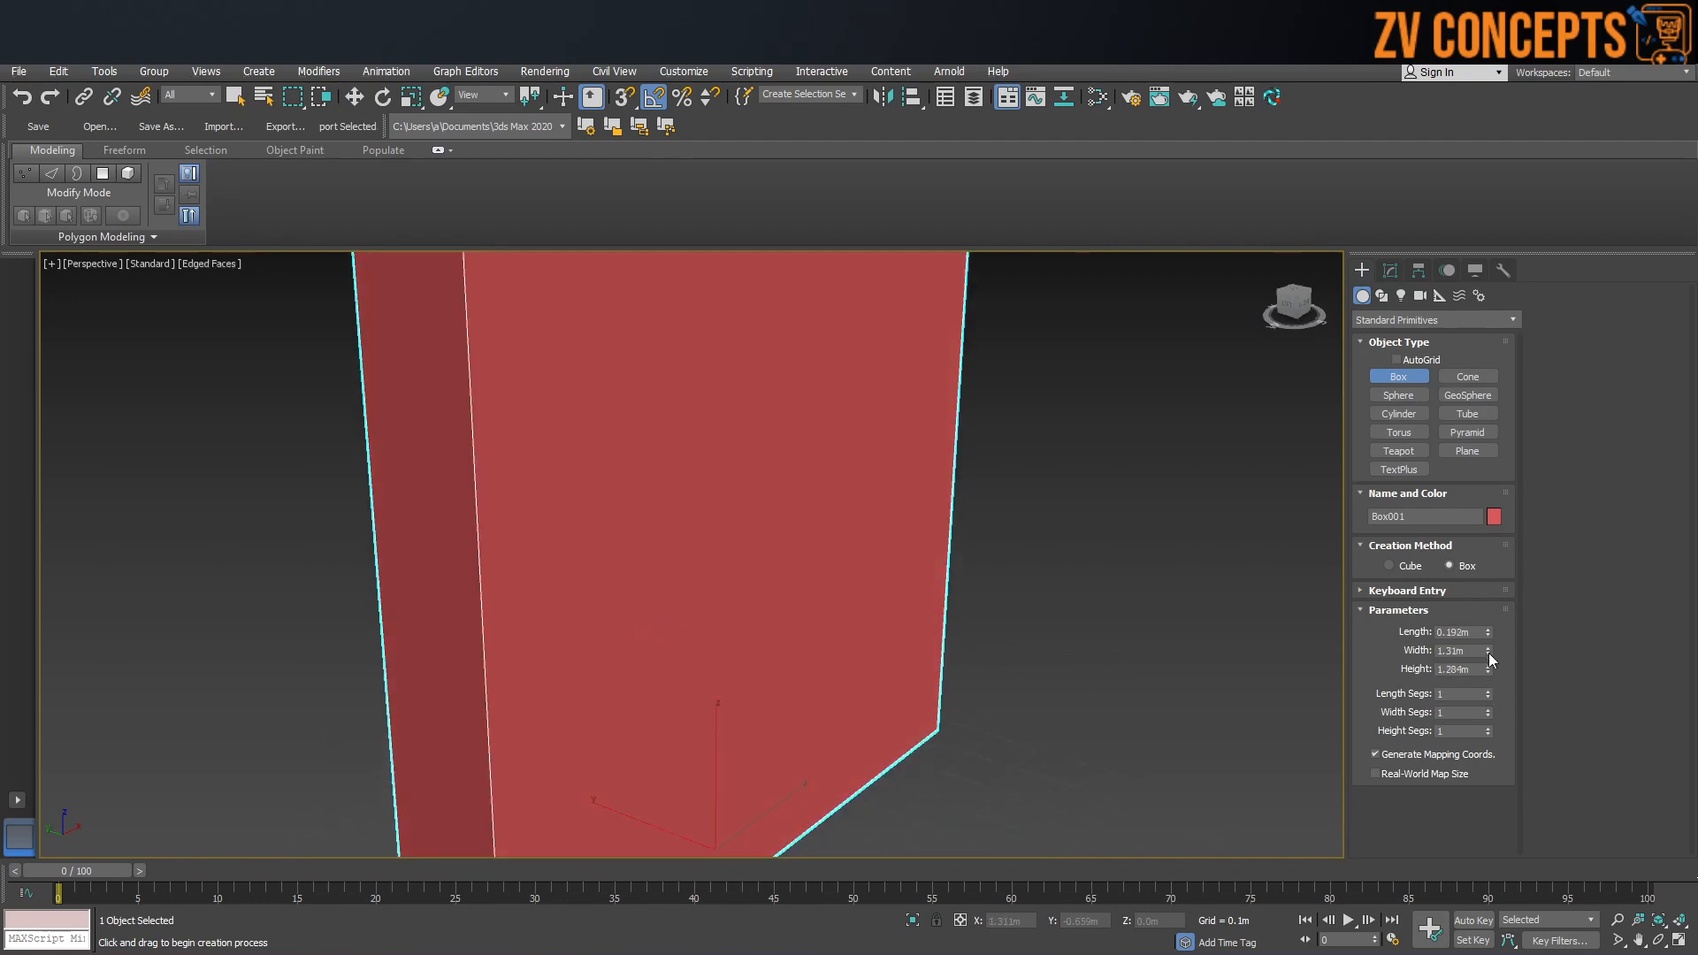
# Step: Resize the box to about 0.48 m long, 1.402 m wide and 1.49 m high, and reset its position to the world origin
pyautogui.moveTo(1486, 651); pyautogui.dragTo(1479, 497)
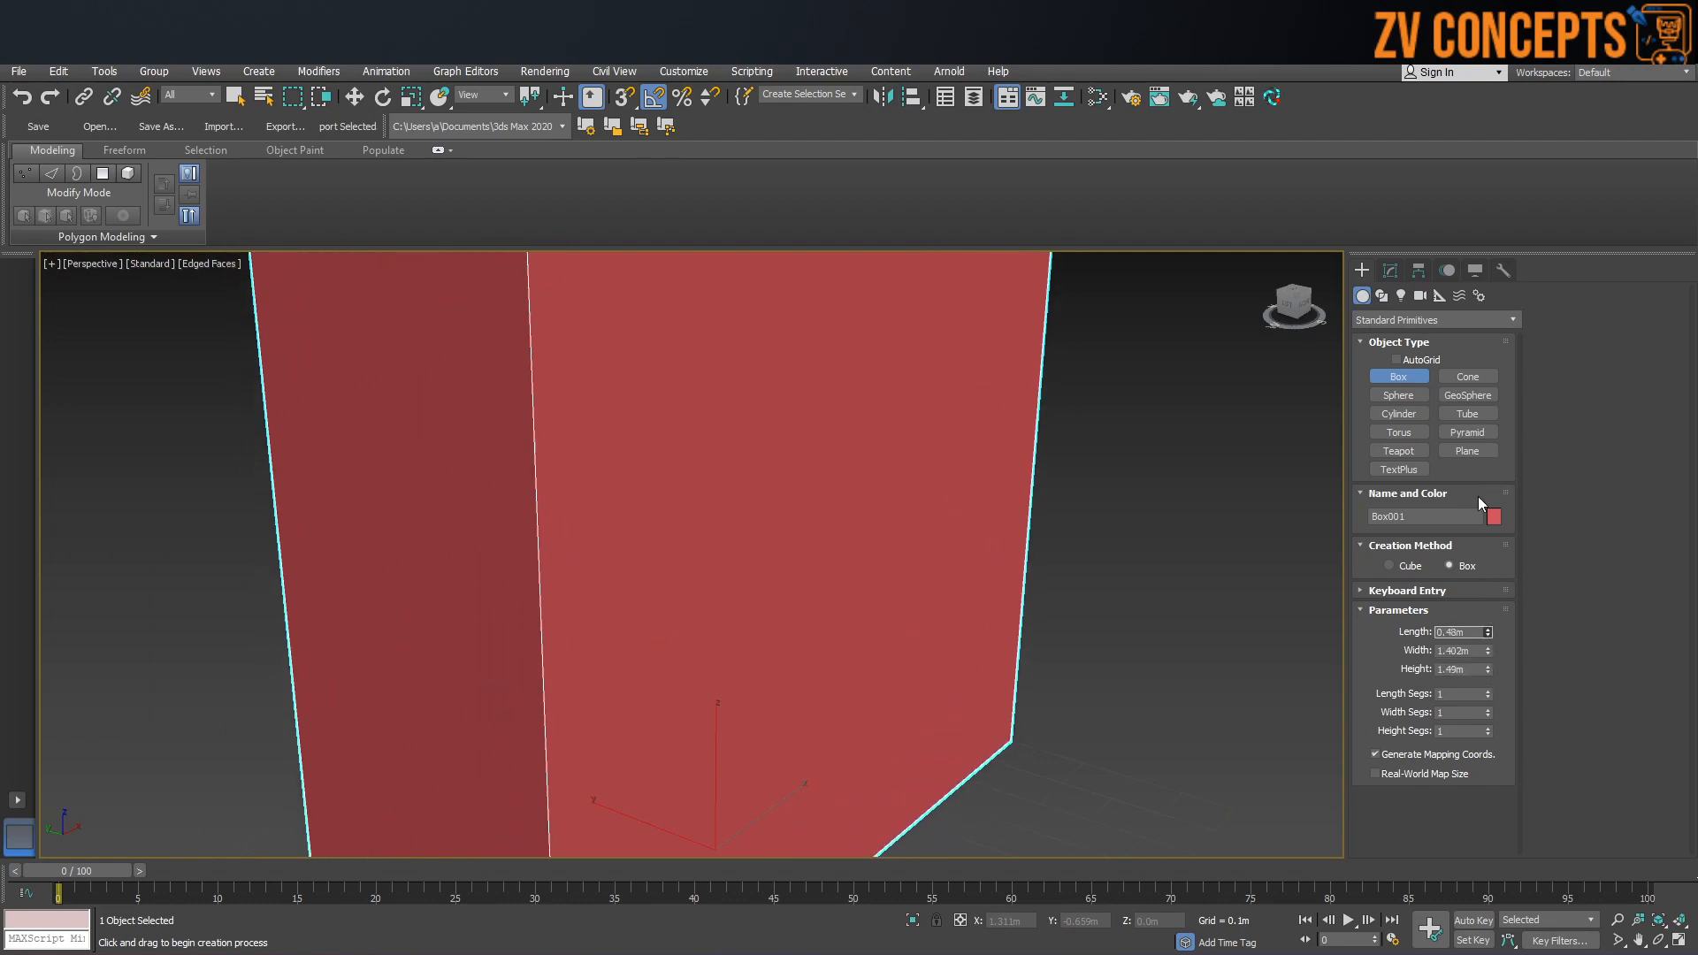
pyautogui.press('z')
pyautogui.press('w')
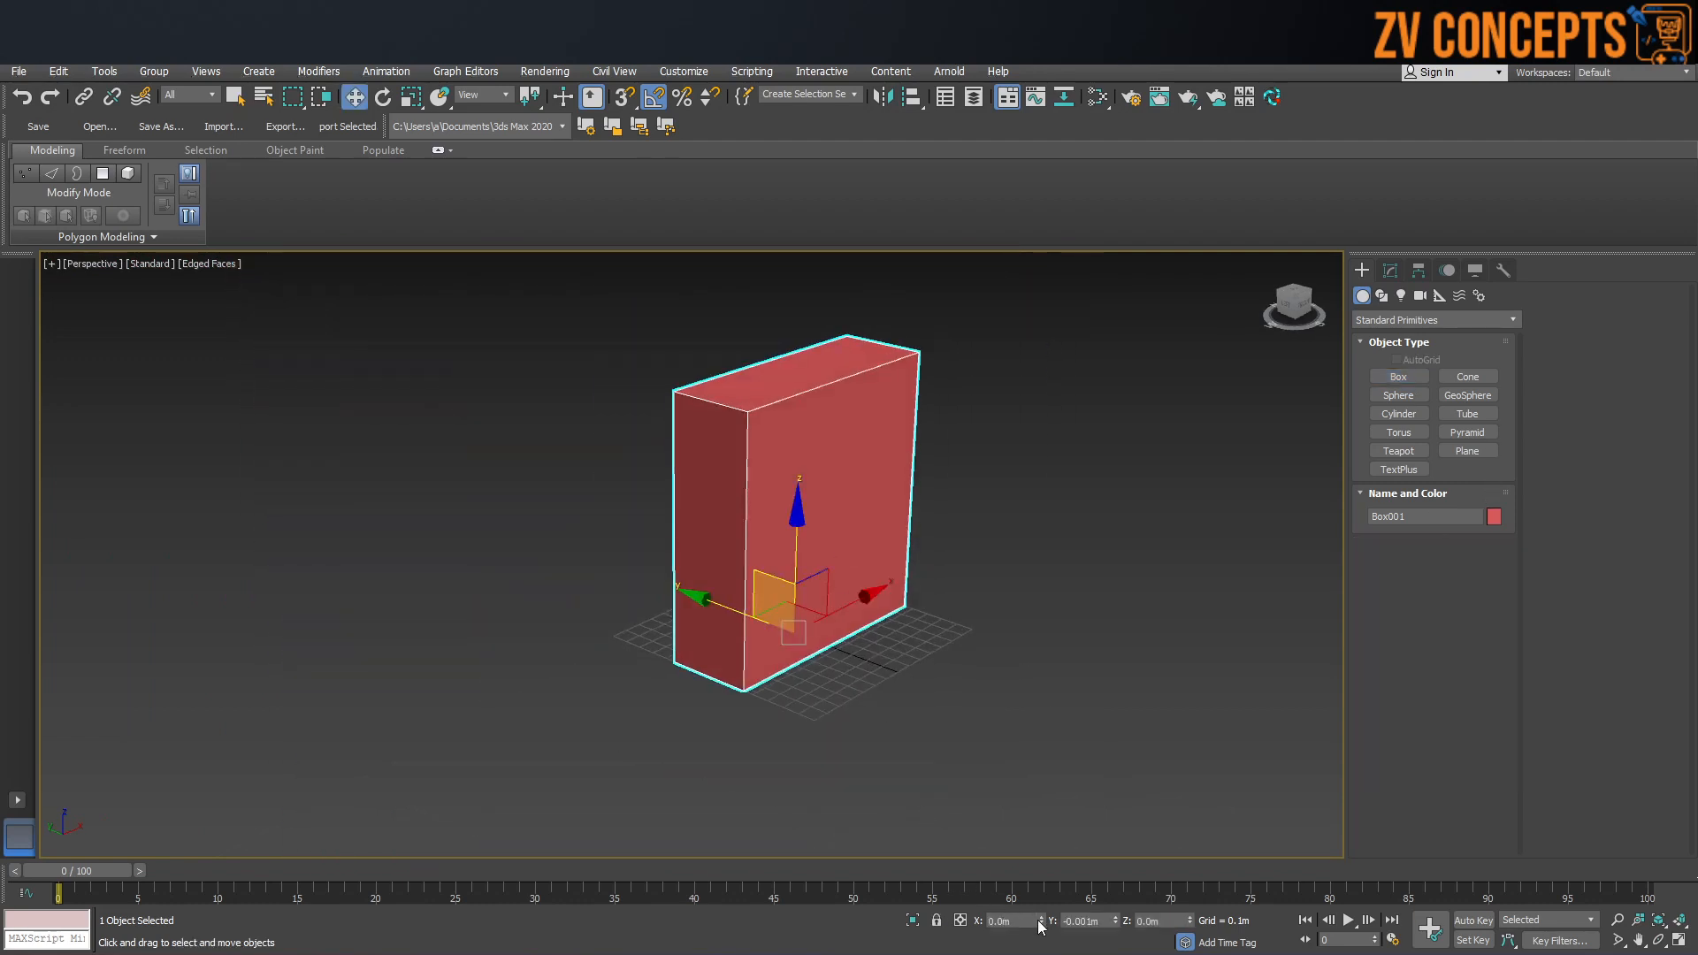
pyautogui.rightClick(1115, 920)
pyautogui.click(977, 669)
pyautogui.click(823, 539)
pyautogui.scroll(4, 771, 528)
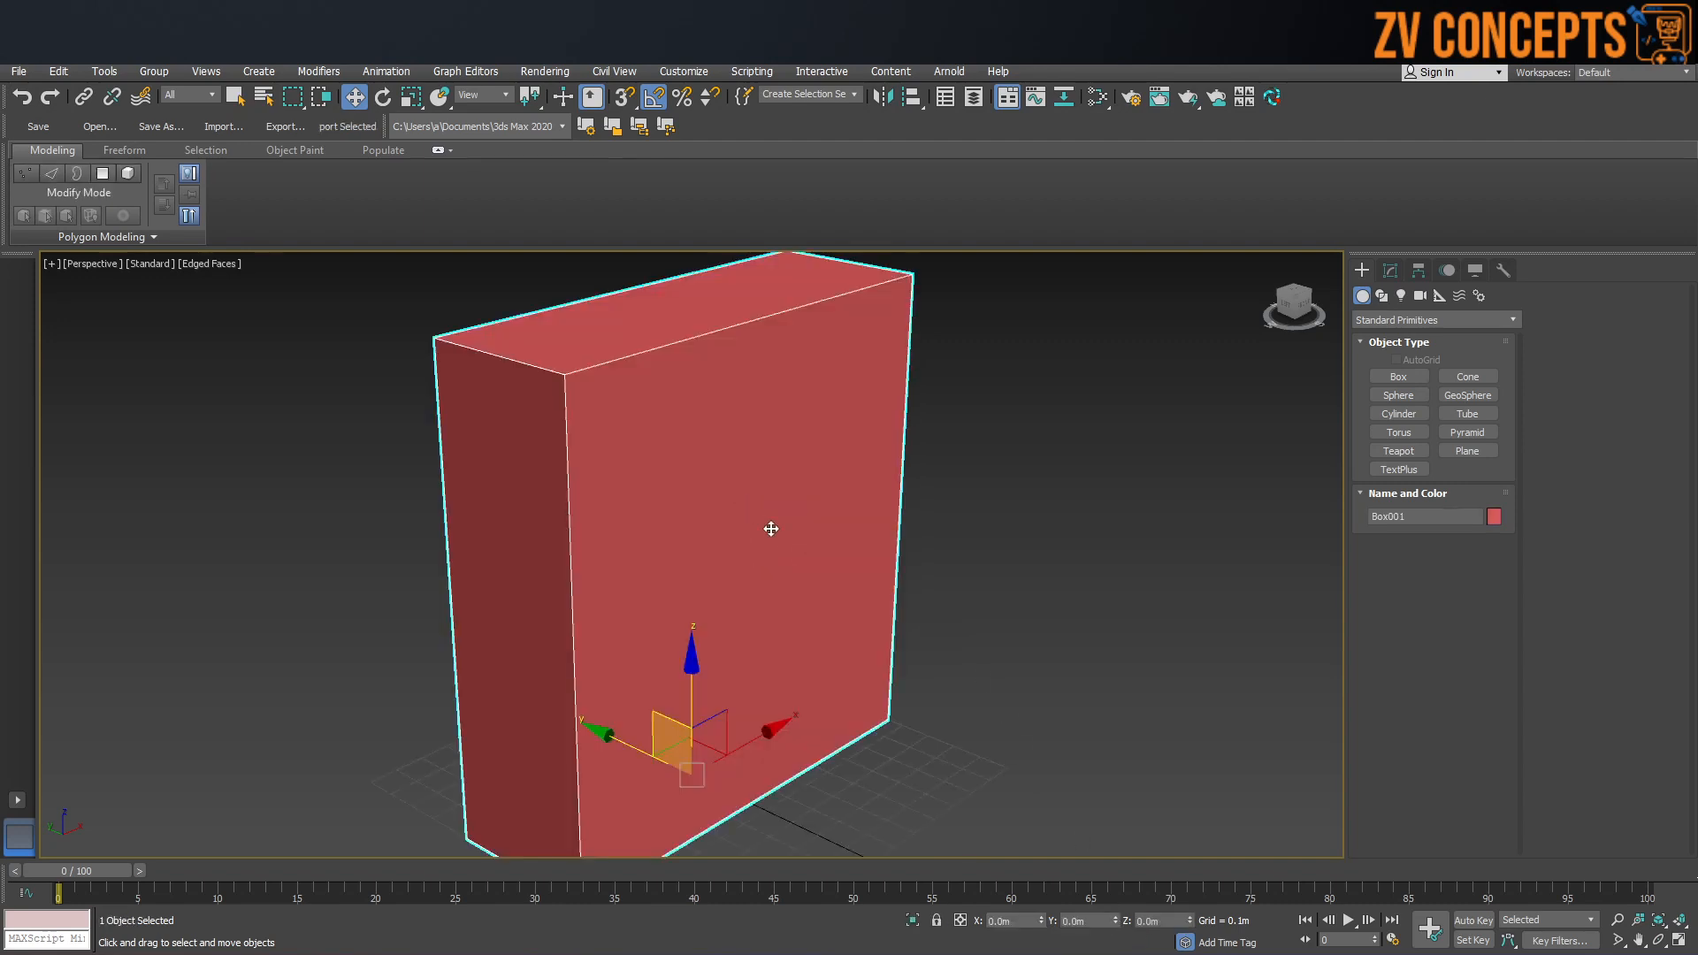
pyautogui.scroll(1, 771, 529)
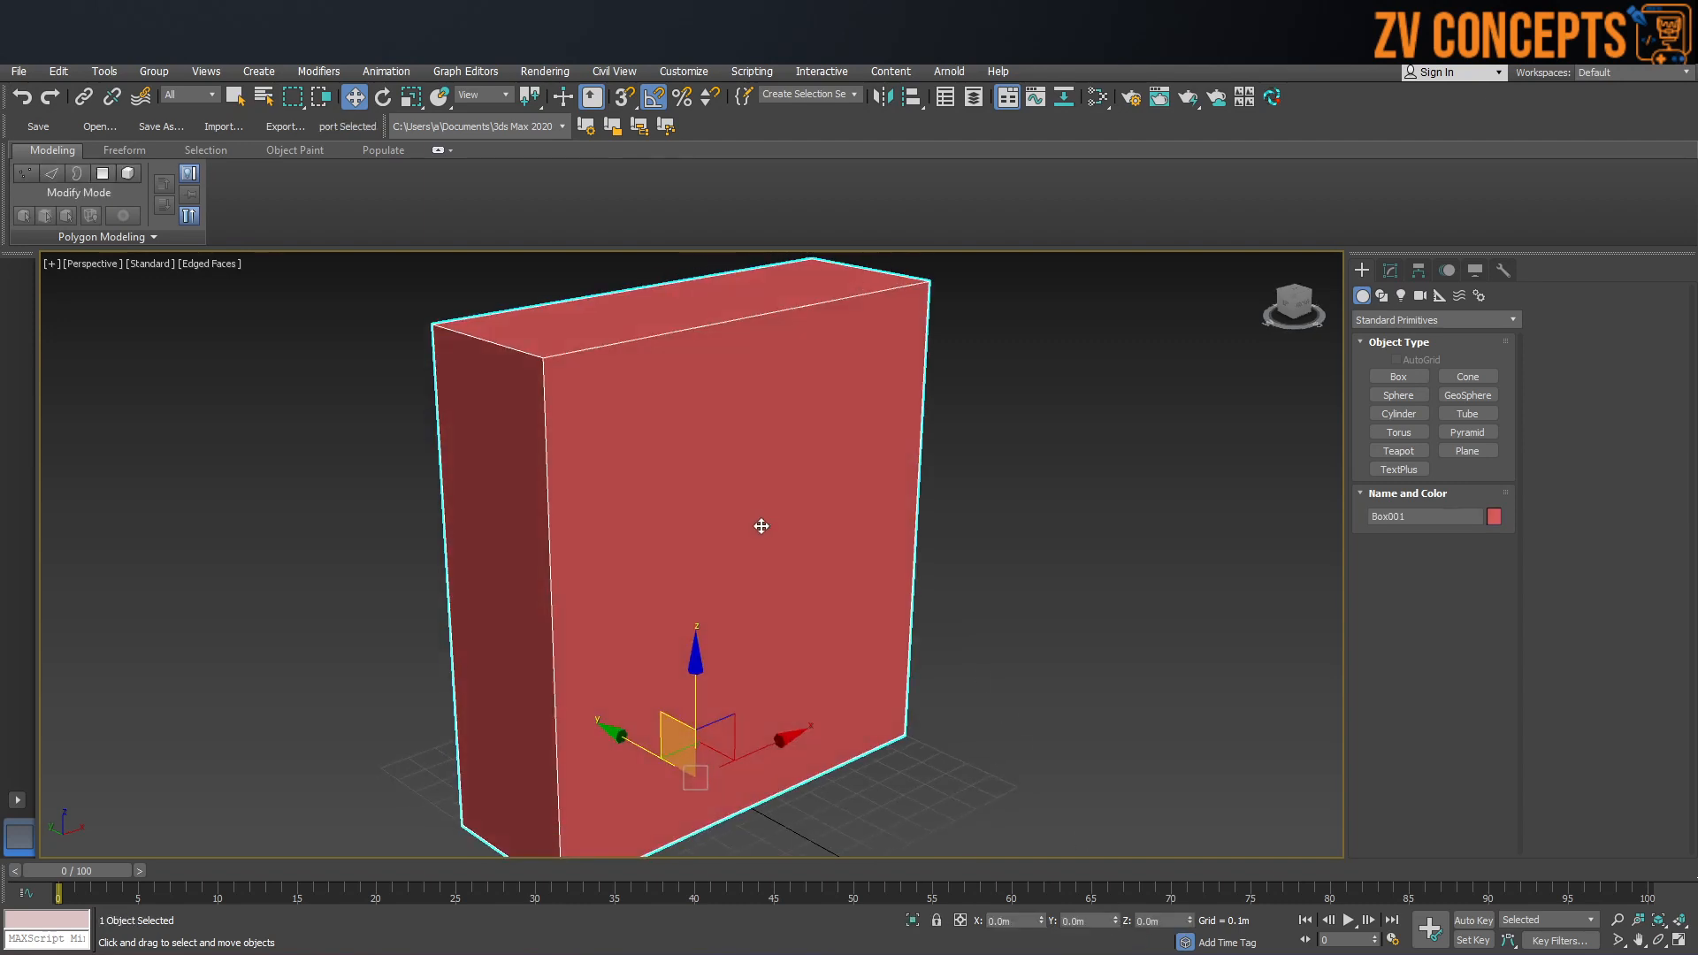
# Step: Convert the upright box to Editable Poly
pyautogui.rightClick(675, 300)
pyautogui.moveTo(734, 485)
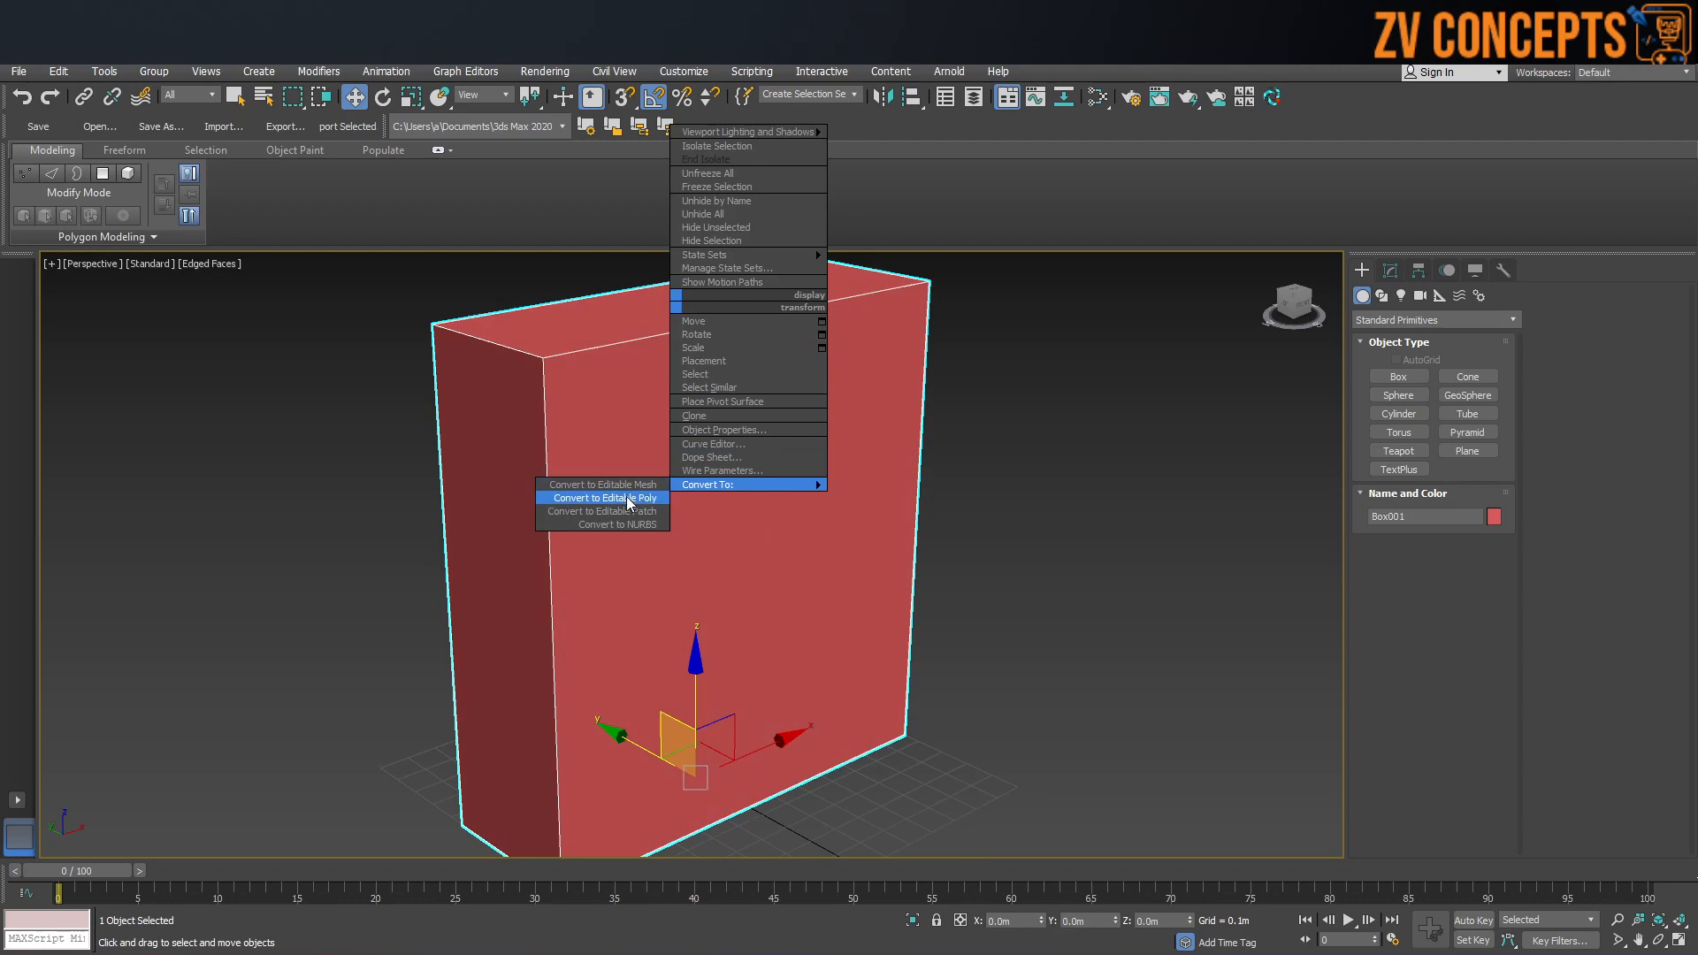
pyautogui.click(626, 497)
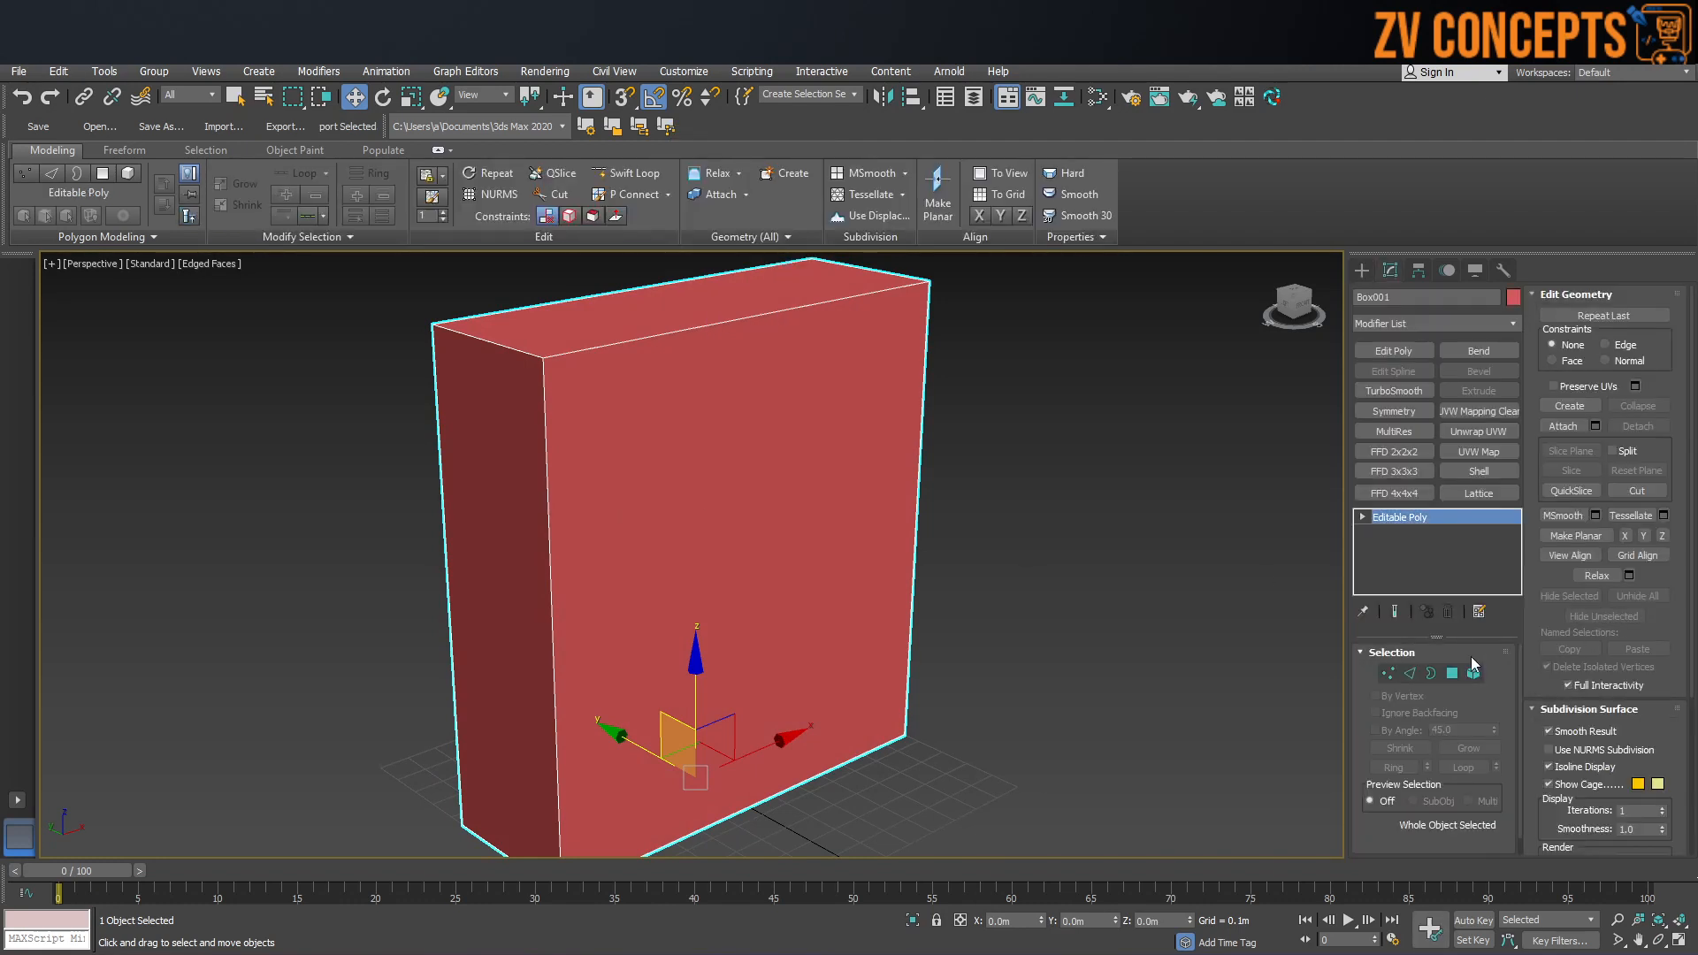
# Step: Connect the ring of four widthwise edges with 2 segments and a pinch of 94, placing loops near both ends
pyautogui.click(1407, 673)
pyautogui.click(813, 778)
pyautogui.hotkey('alt', 'r')
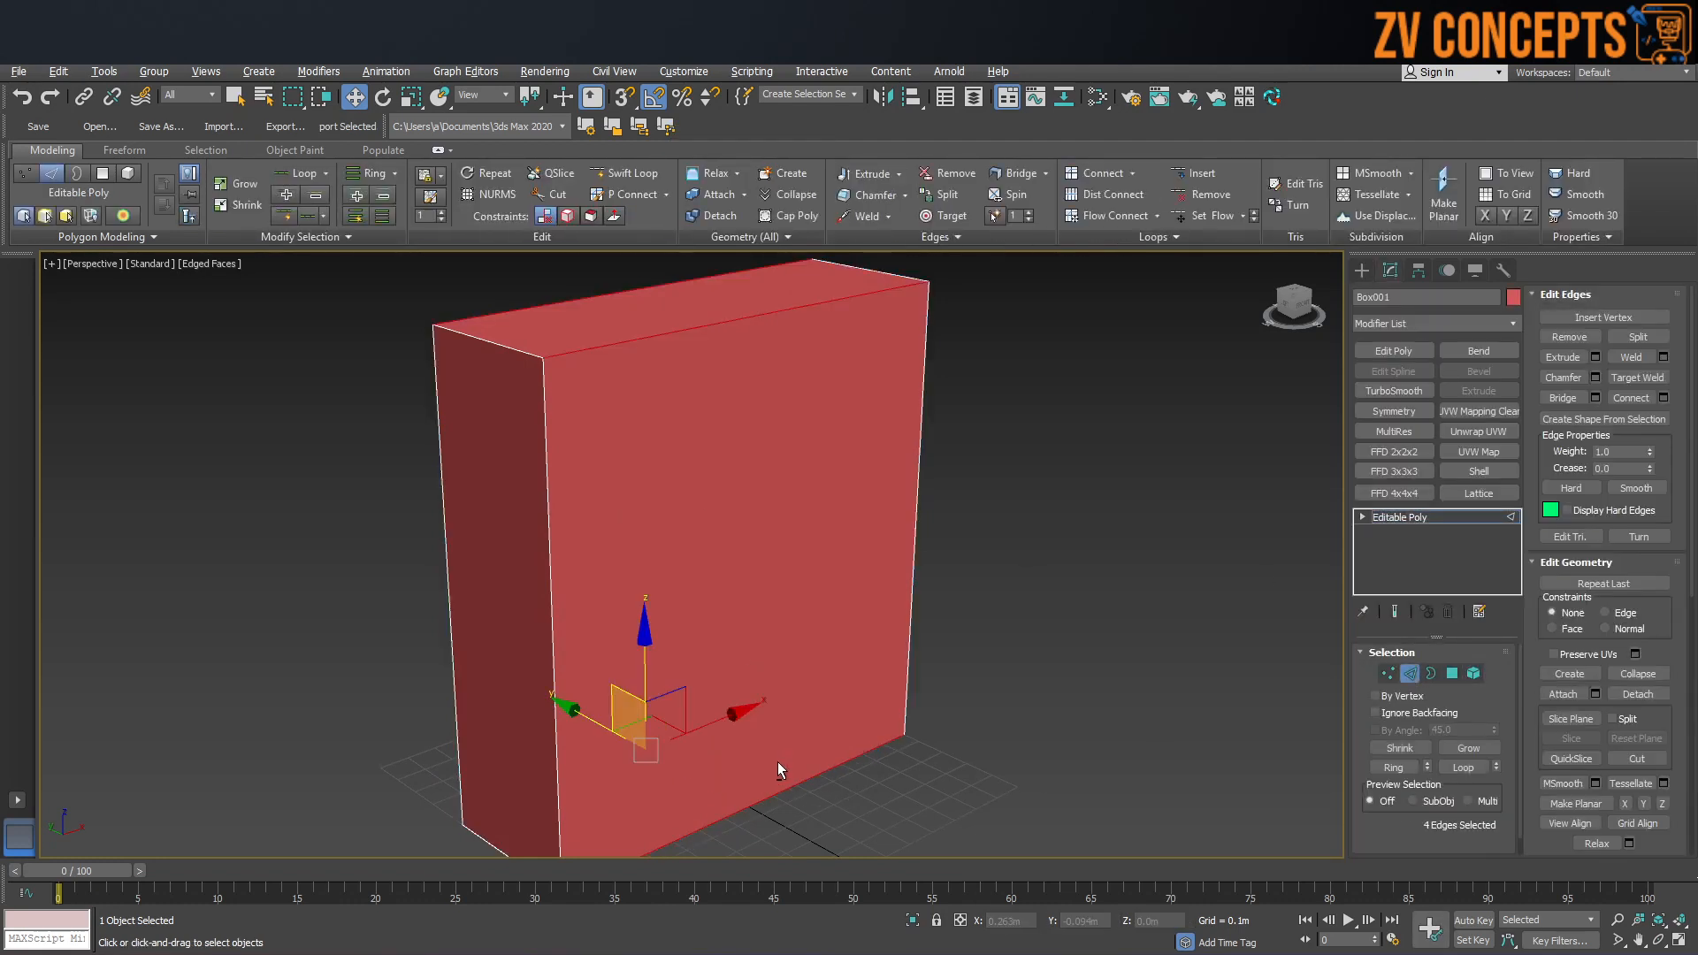
pyautogui.click(1663, 397)
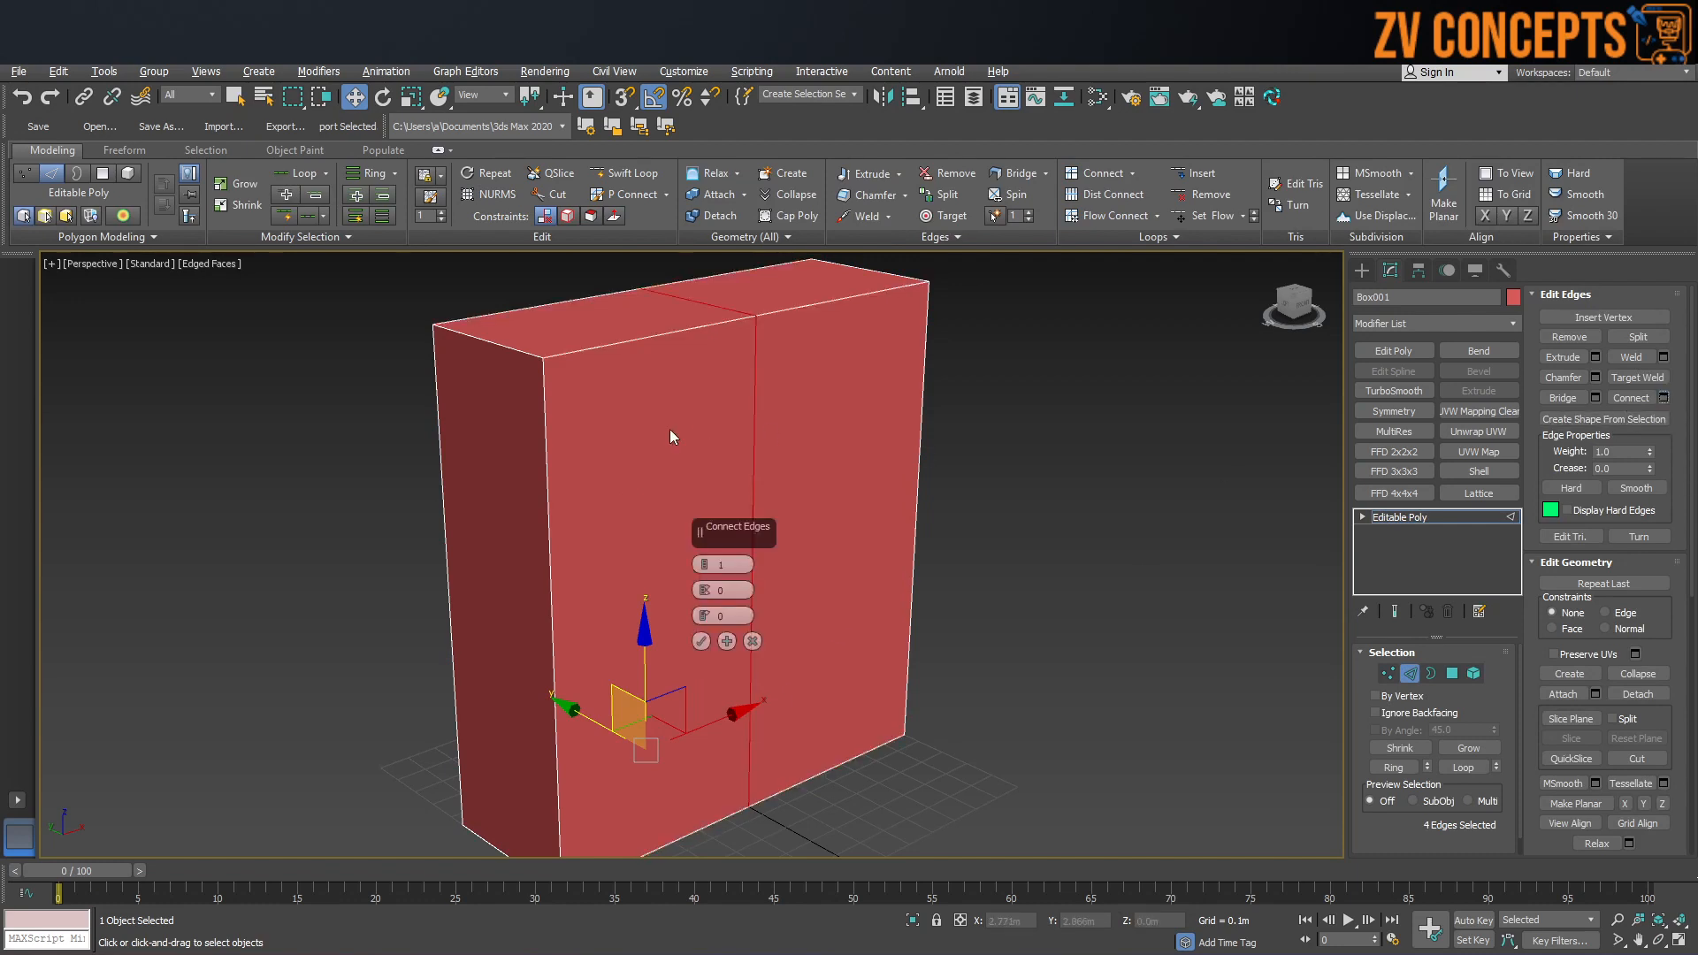
pyautogui.click(705, 563)
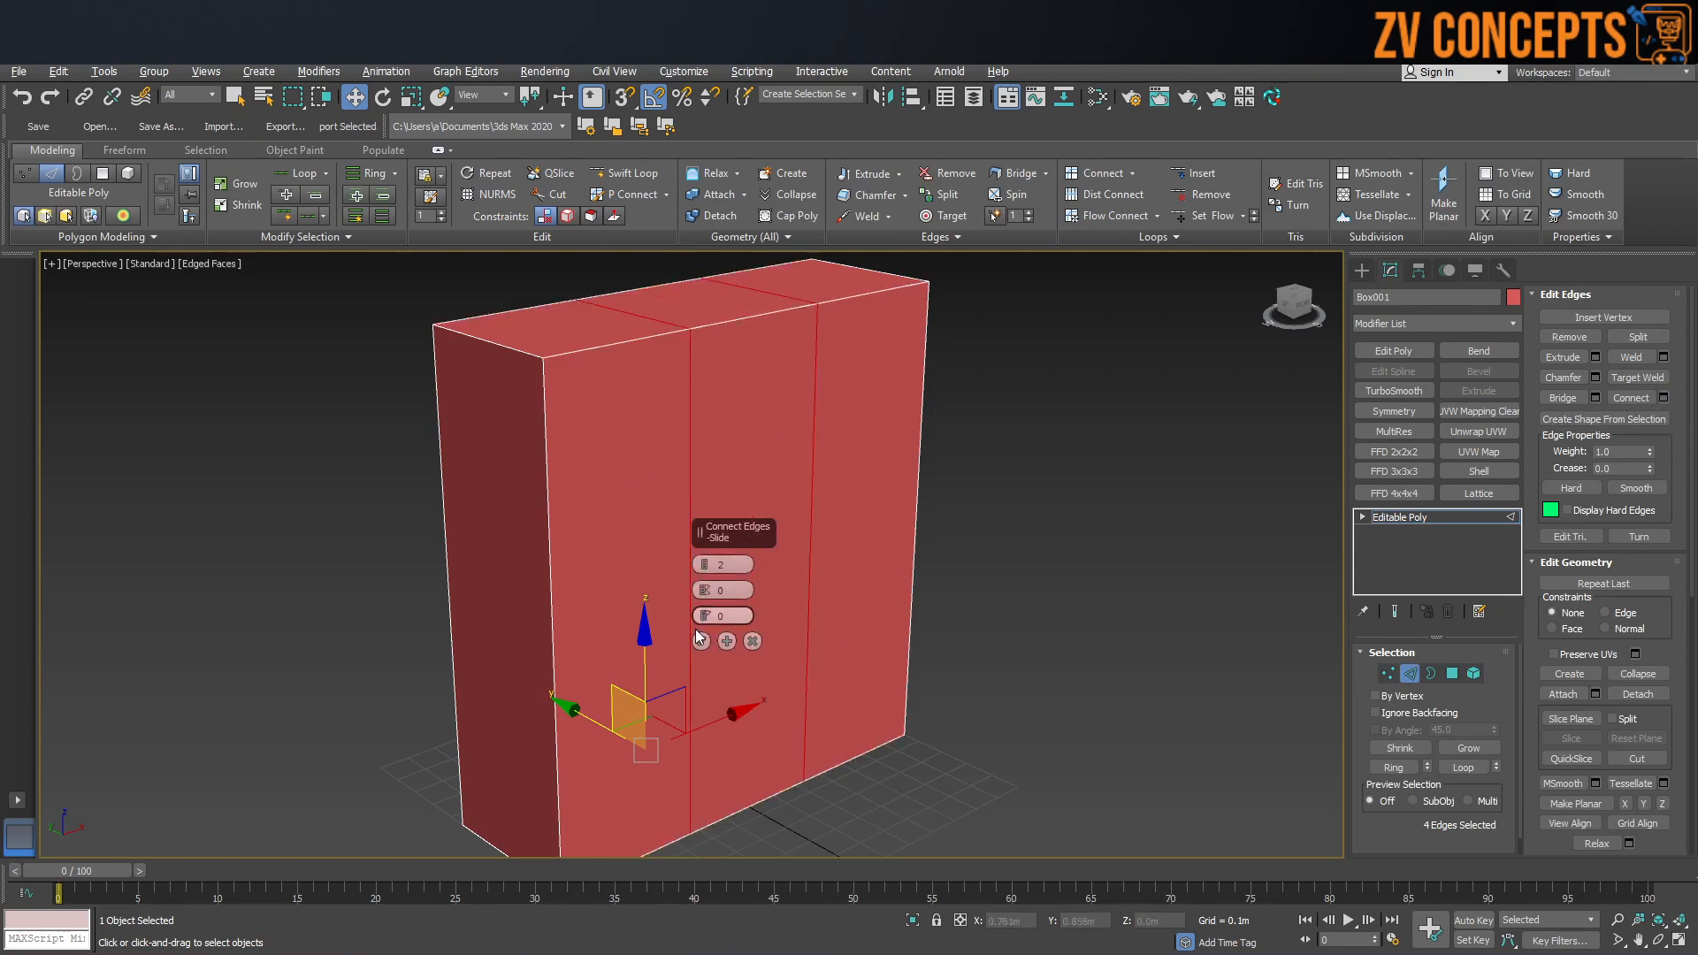
pyautogui.moveTo(705, 590); pyautogui.dragTo(704, 258)
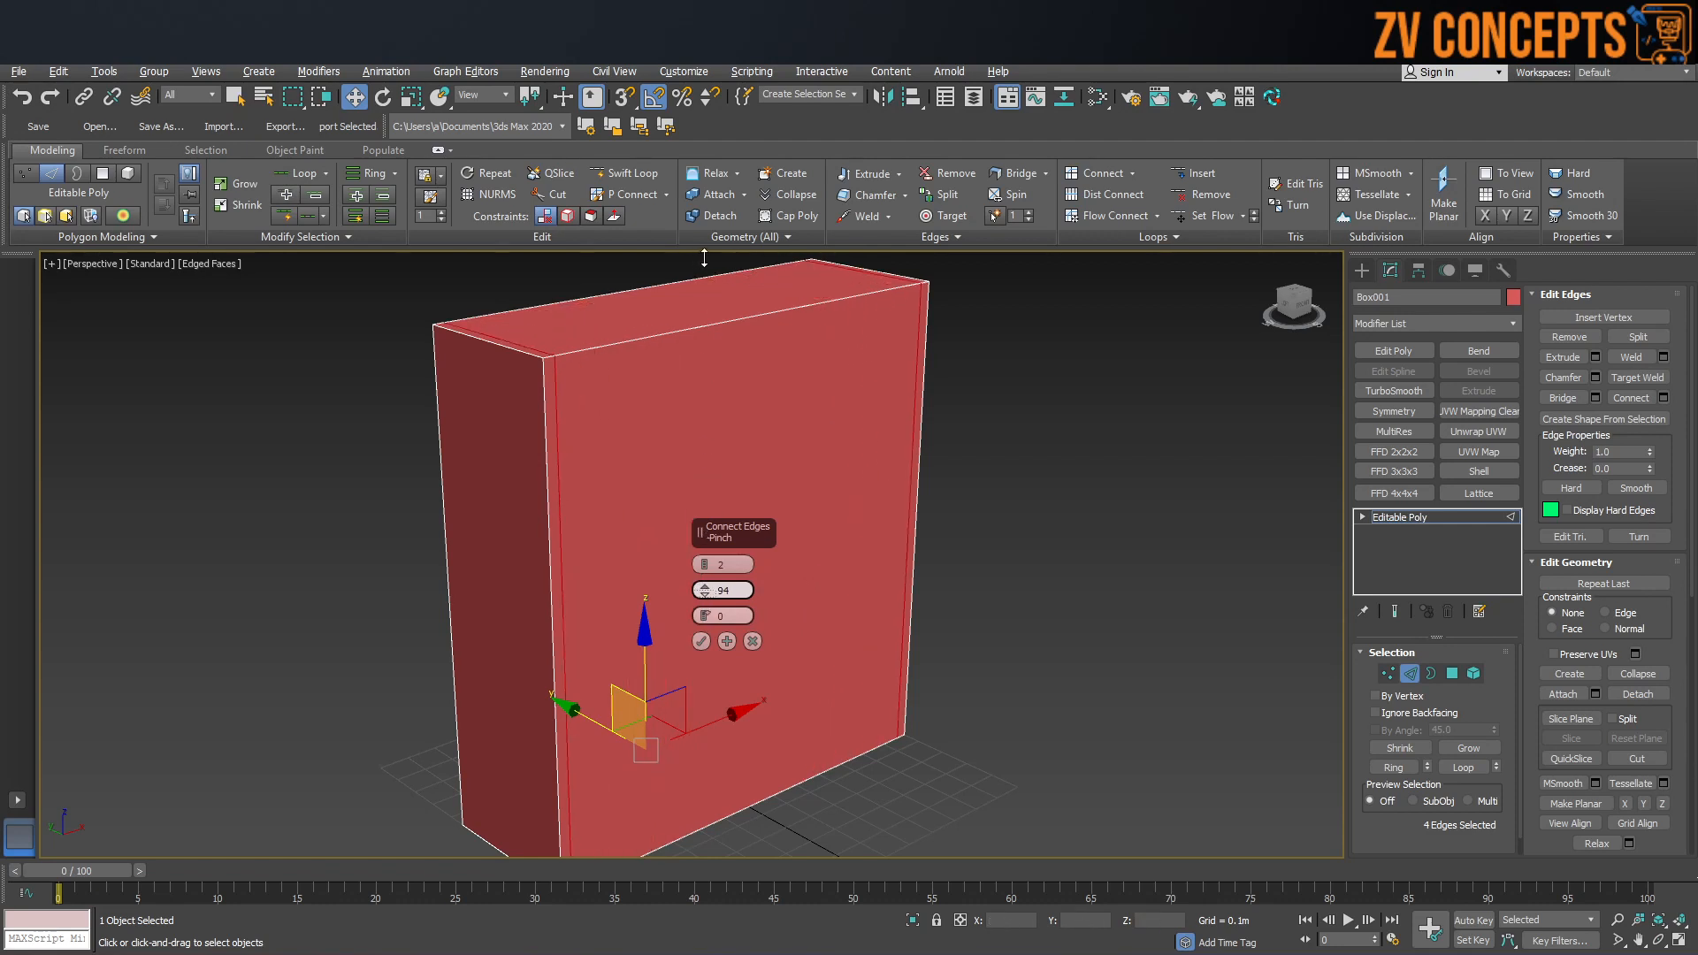
pyautogui.click(702, 641)
# Step: Connect the box's widthwise edges between the end loops with 2 segments and a pinch of -89, forming a narrow centre divider strip
pyautogui.keyDown('alt'); pyautogui.moveTo(700, 635); pyautogui.dragTo(697, 475, button='middle'); pyautogui.keyUp('alt')
pyautogui.moveTo(787, 839); pyautogui.dragTo(733, 752)
pyautogui.hotkey('alt', 'r')
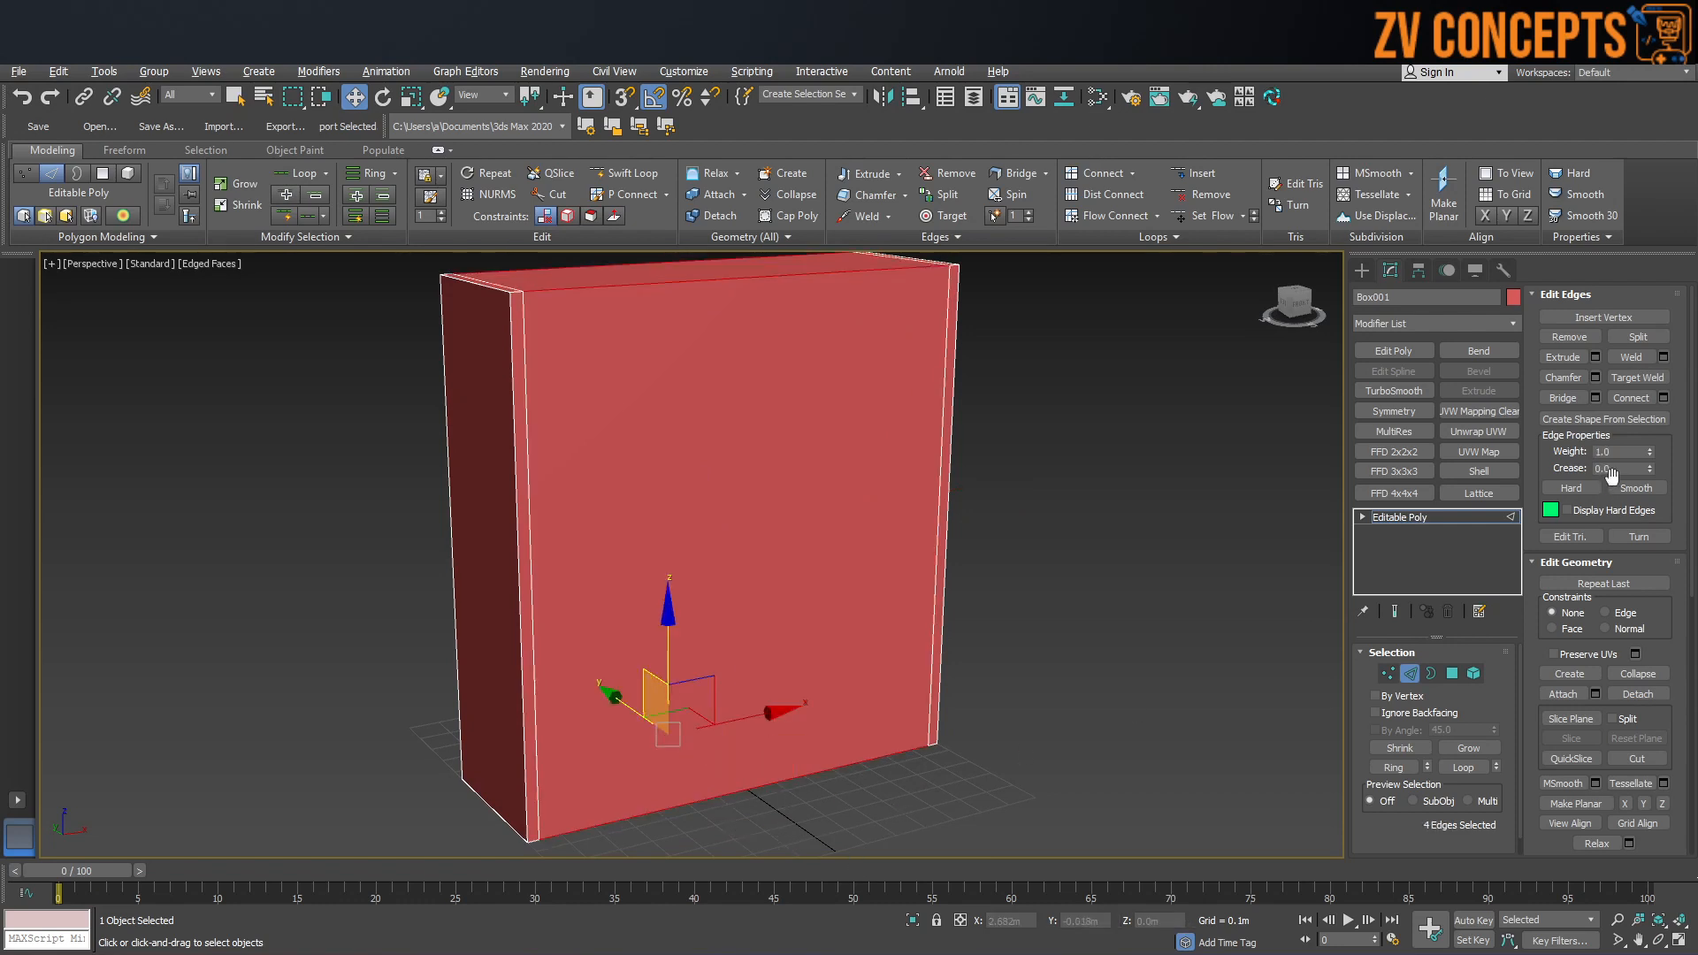
pyautogui.click(1664, 397)
pyautogui.rightClick(705, 591)
pyautogui.moveTo(705, 591); pyautogui.dragTo(713, 794)
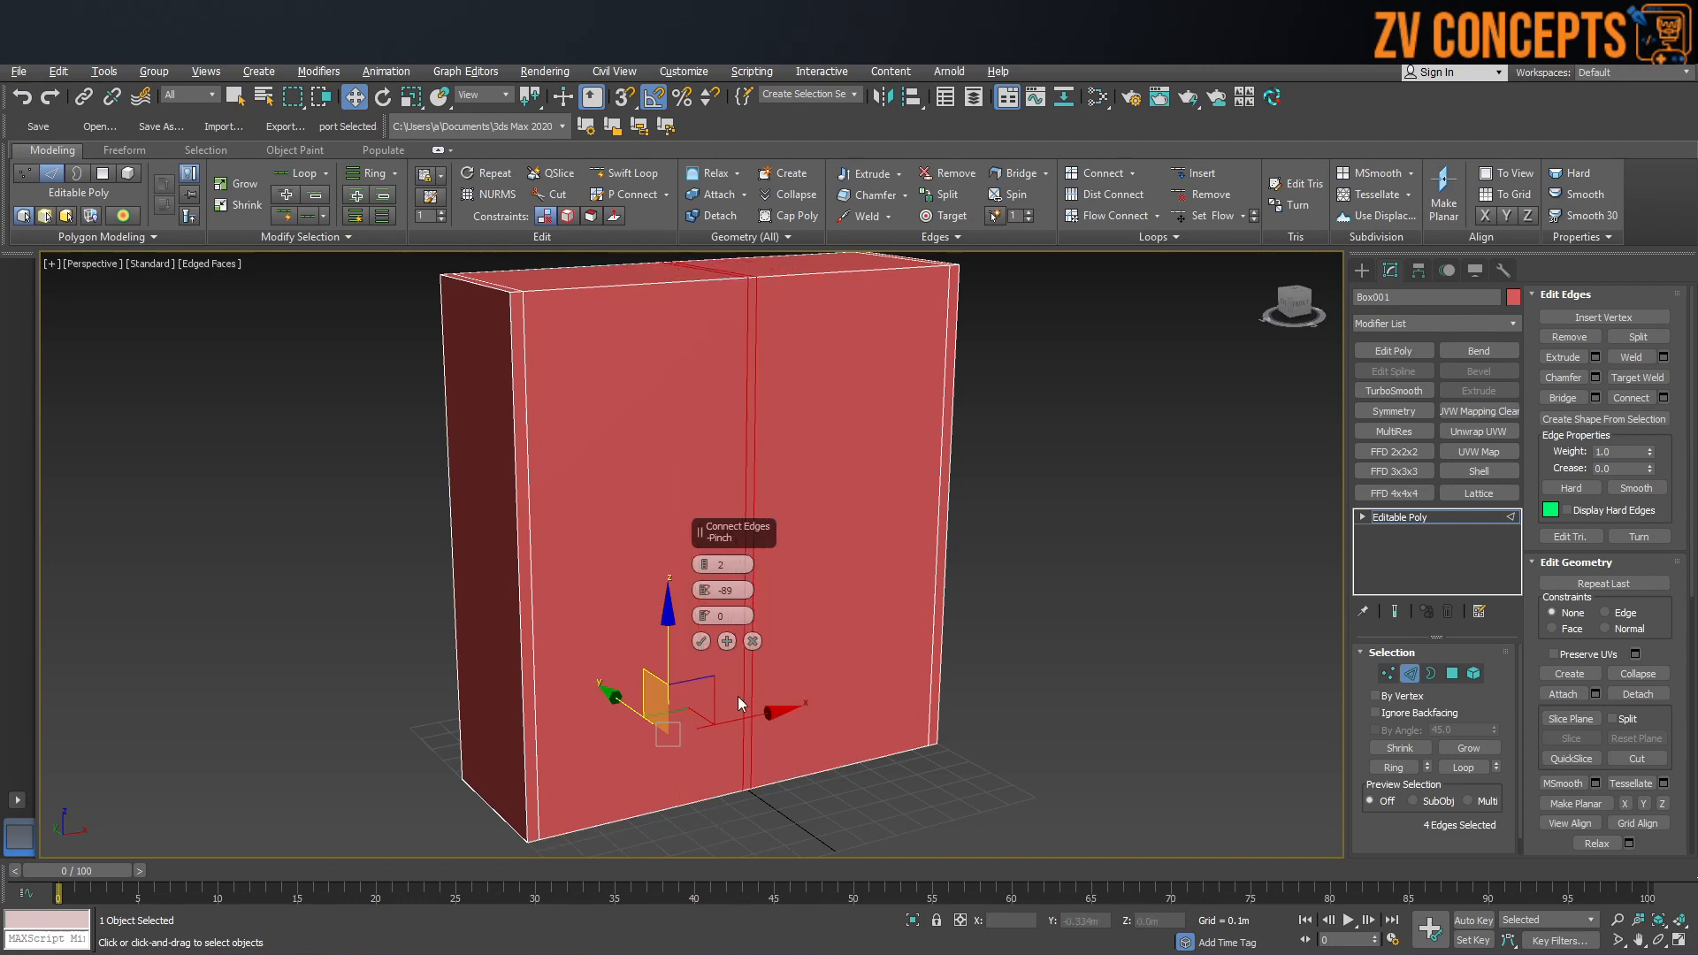
pyautogui.click(700, 641)
# Step: Connect all the vertical edges with 2 segments and a pinch of 95, placing horizontal loops near the top and bottom
pyautogui.keyDown('alt'); pyautogui.moveTo(751, 733); pyautogui.dragTo(727, 621, button='middle'); pyautogui.keyUp('alt')
pyautogui.moveTo(1238, 484); pyautogui.dragTo(17, 496)
pyautogui.click(1663, 397)
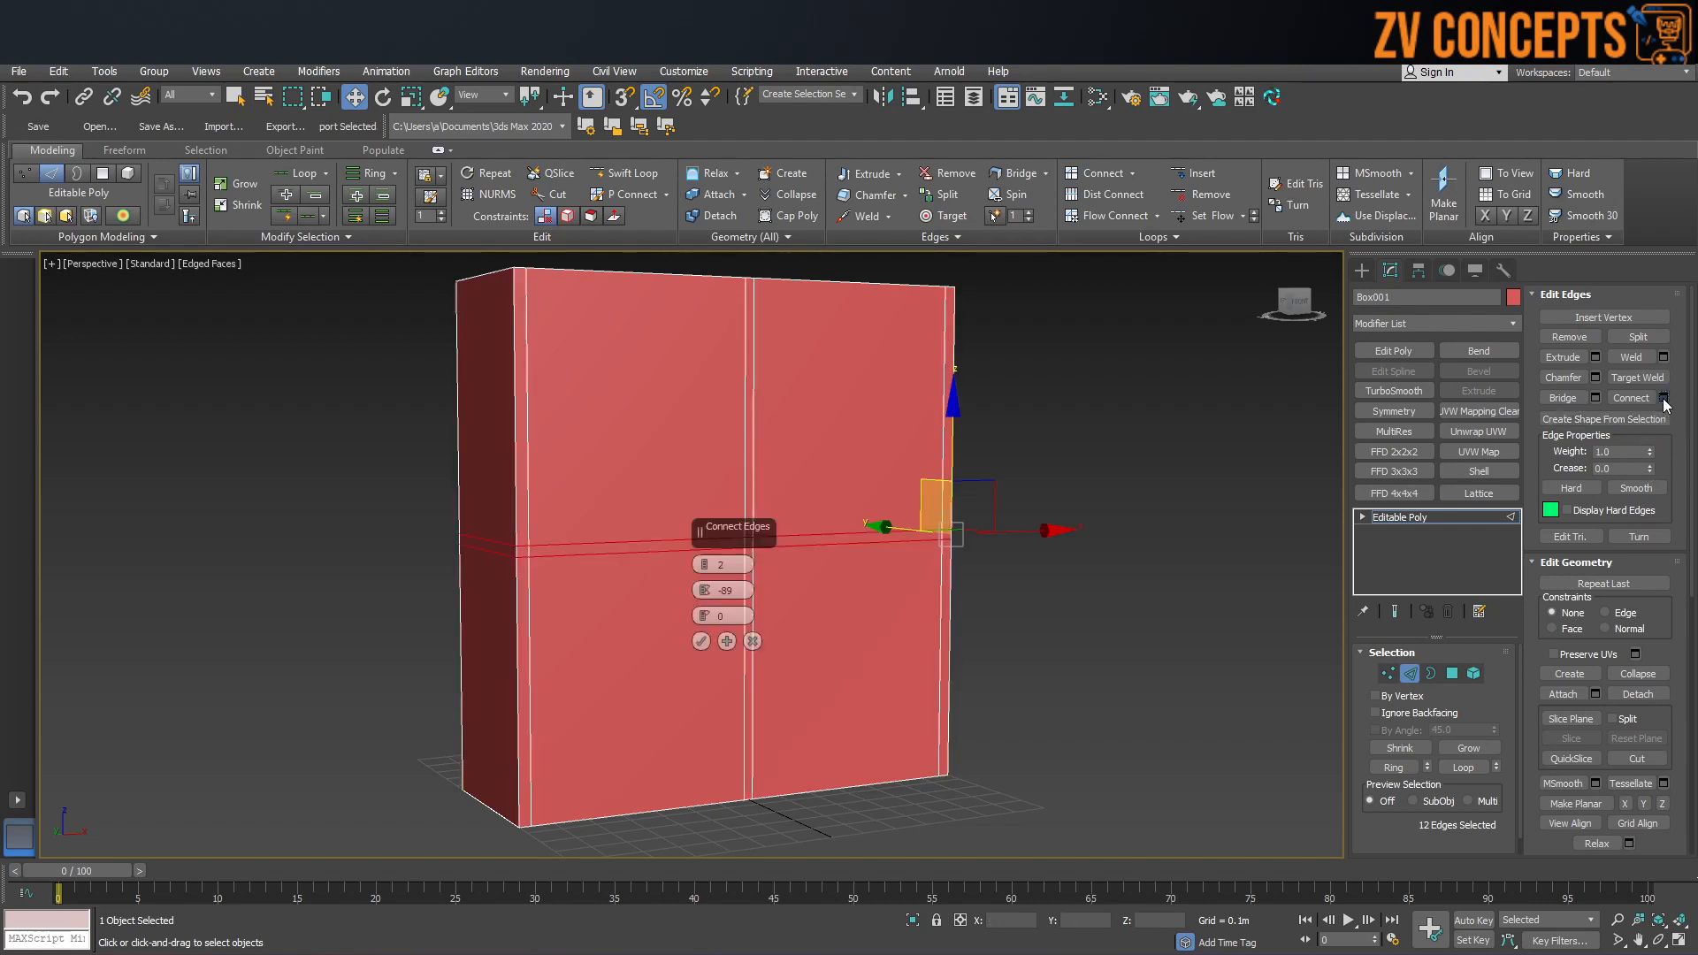
pyautogui.rightClick(704, 592)
pyautogui.moveTo(703, 591); pyautogui.dragTo(734, 251)
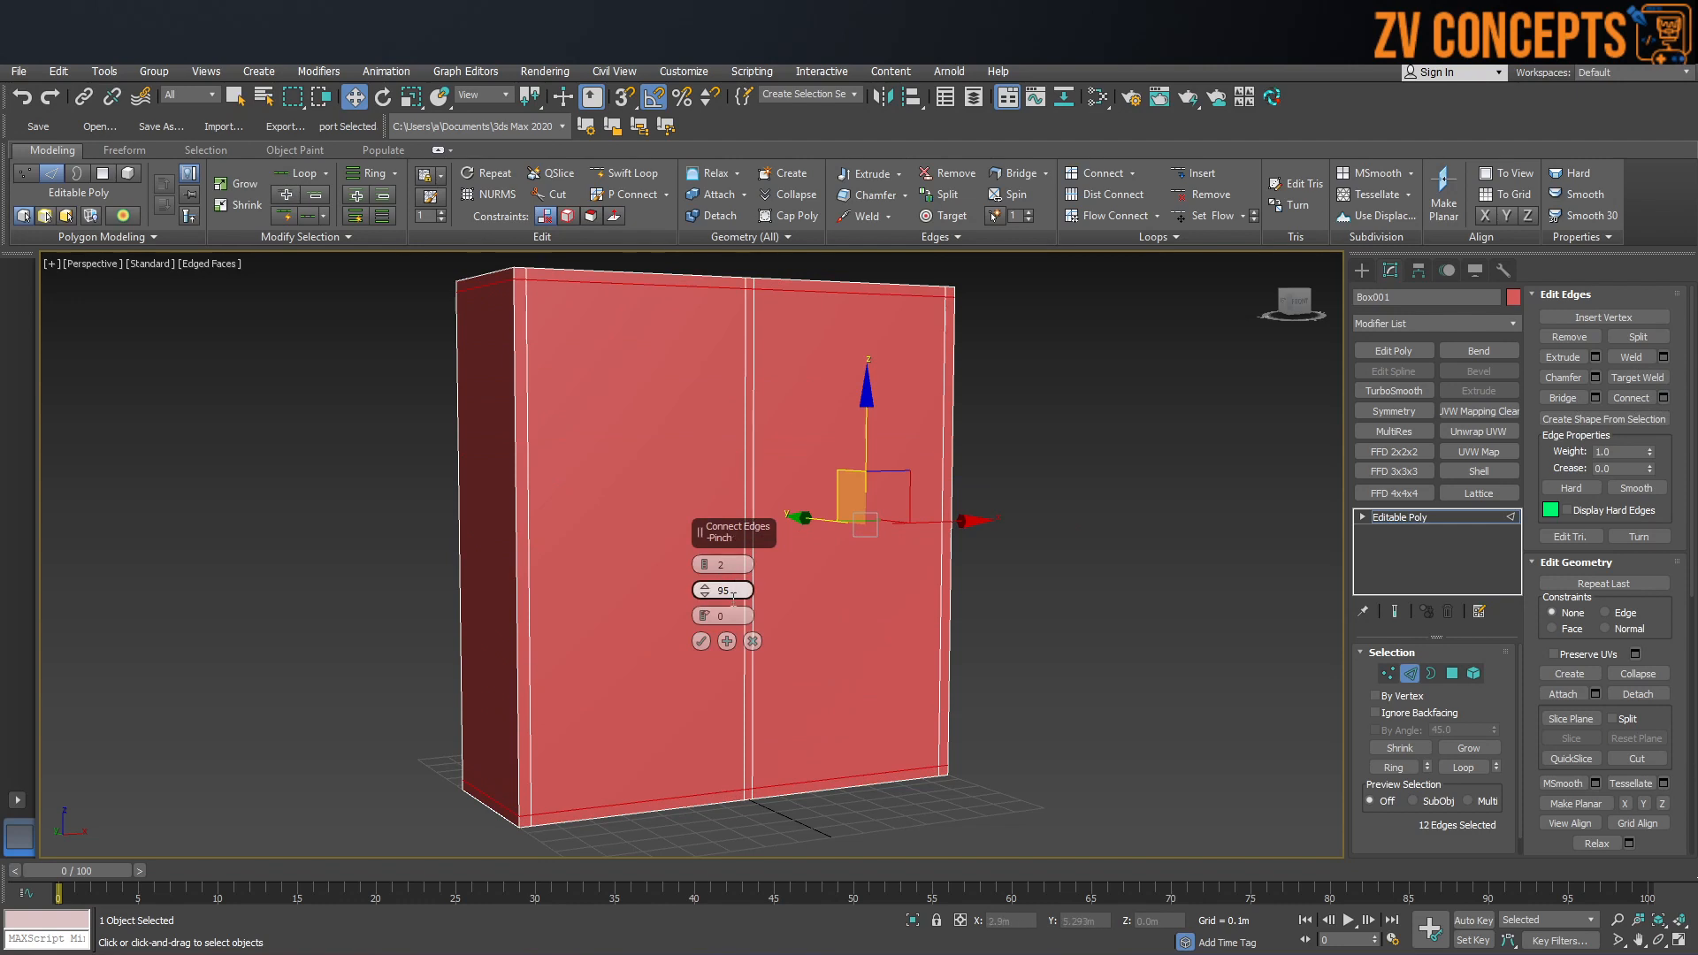
pyautogui.click(701, 641)
# Step: Extrude the two large front polygons inward and move them deeper toward the rear to hollow out two cabinet compartments
pyautogui.keyDown('alt'); pyautogui.moveTo(661, 439); pyautogui.dragTo(618, 380, button='middle'); pyautogui.keyUp('alt')
pyautogui.click(1452, 673)
pyautogui.click(655, 416)
pyautogui.keyDown('ctrl'); pyautogui.click(822, 460); pyautogui.keyUp('ctrl')
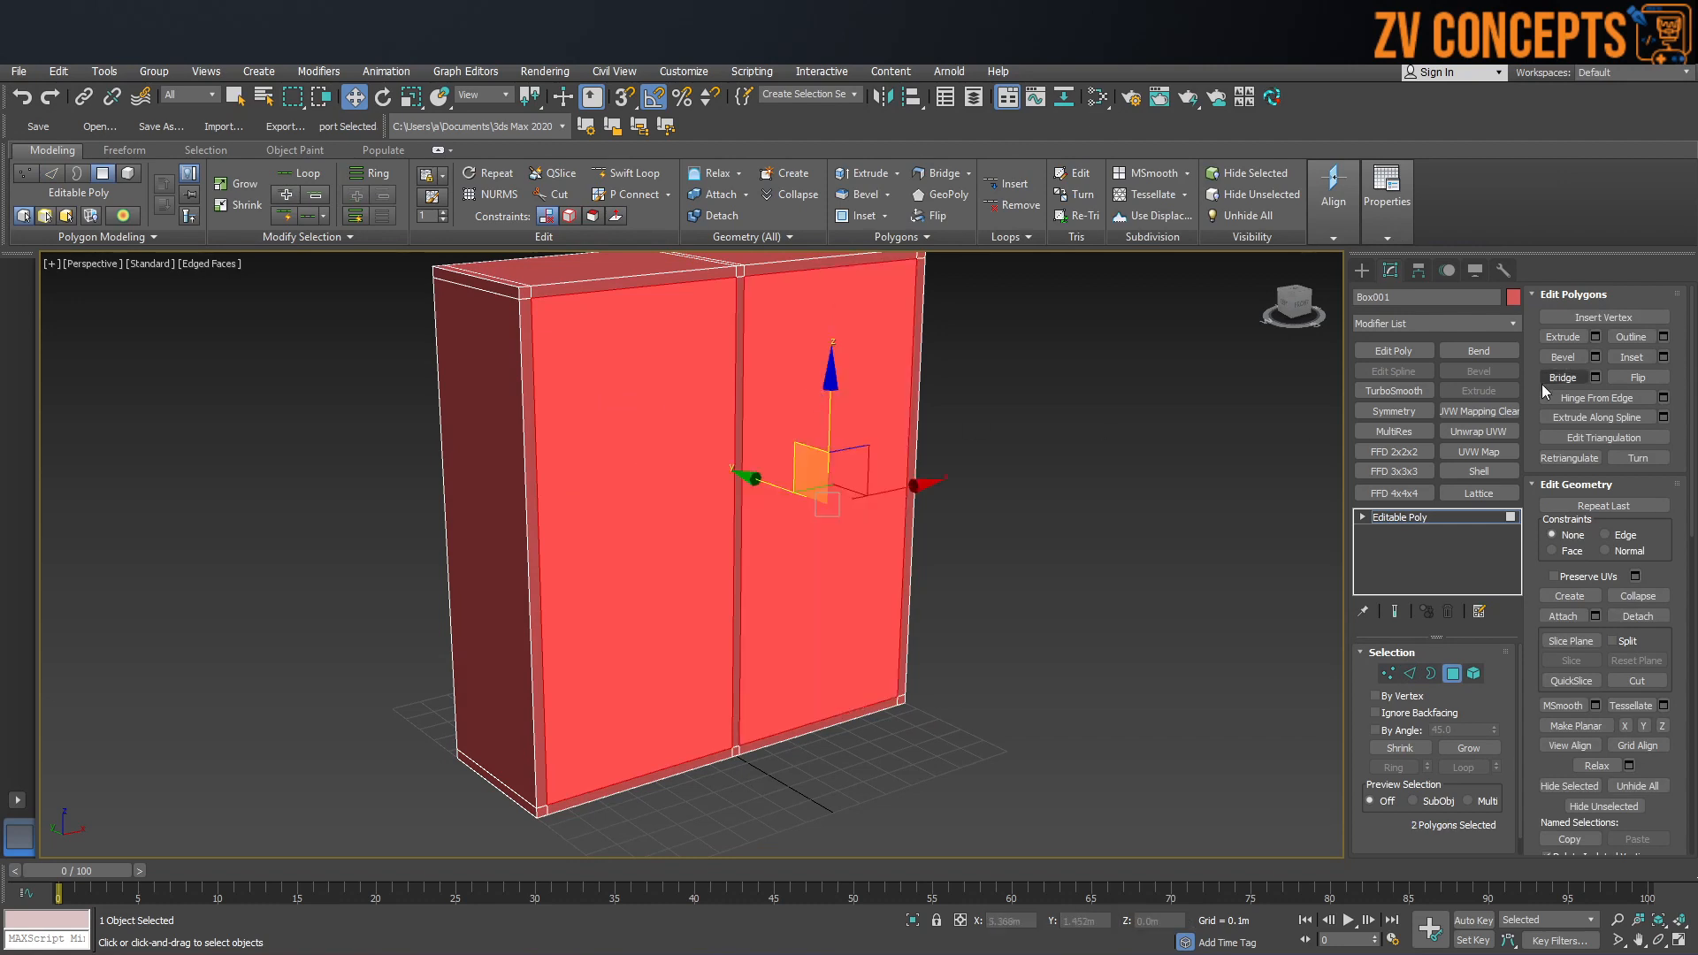
pyautogui.click(1596, 337)
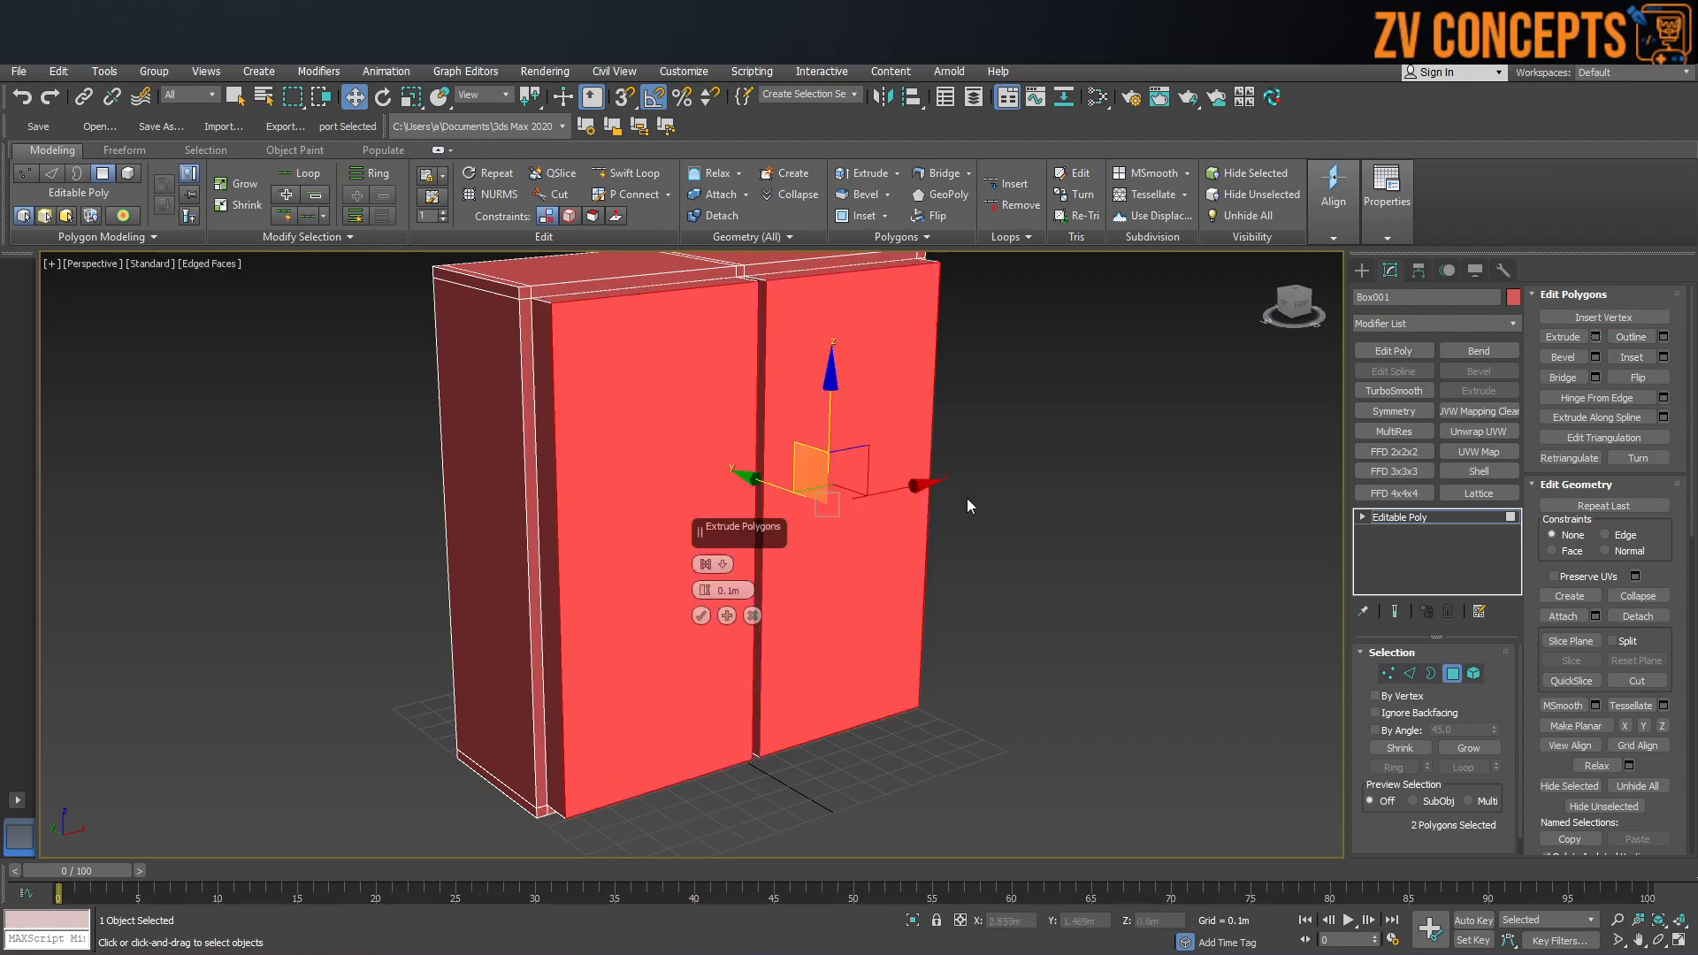
pyautogui.rightClick(710, 588)
pyautogui.moveTo(704, 591); pyautogui.dragTo(707, 659)
pyautogui.click(701, 614)
pyautogui.keyDown('alt'); pyautogui.moveTo(699, 508); pyautogui.dragTo(738, 494, button='middle'); pyautogui.keyUp('alt')
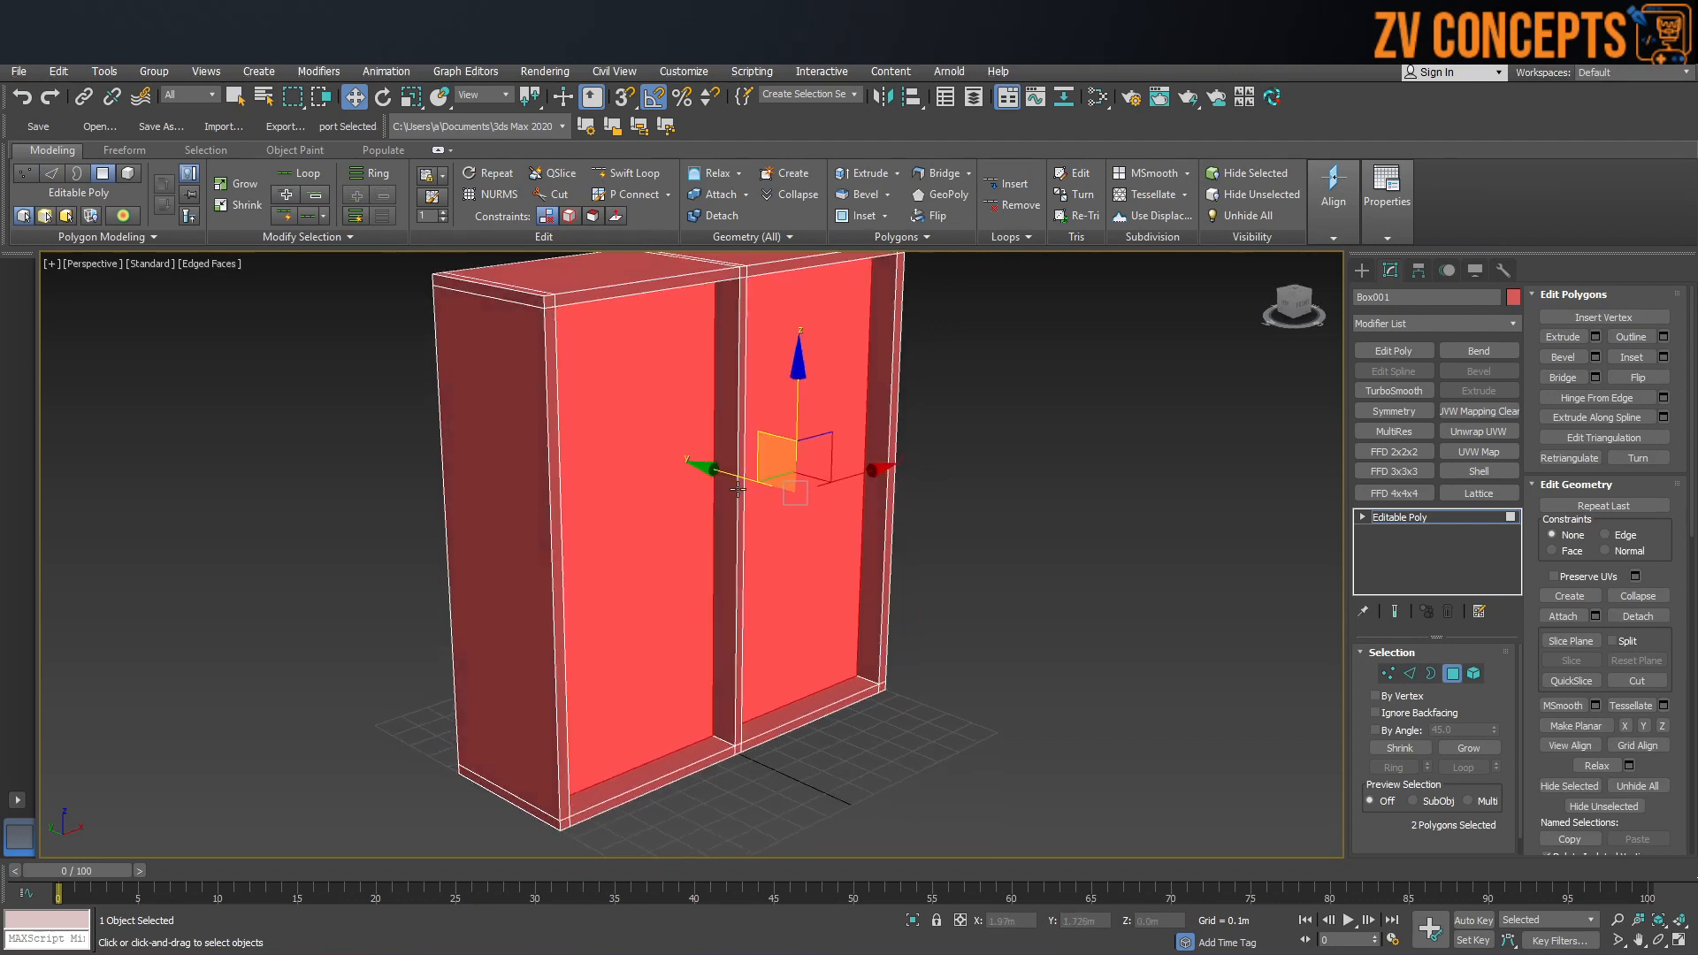
pyautogui.moveTo(734, 478); pyautogui.dragTo(651, 410)
pyautogui.keyDown('alt'); pyautogui.moveTo(652, 409); pyautogui.dragTo(686, 461, button='middle'); pyautogui.keyUp('alt')
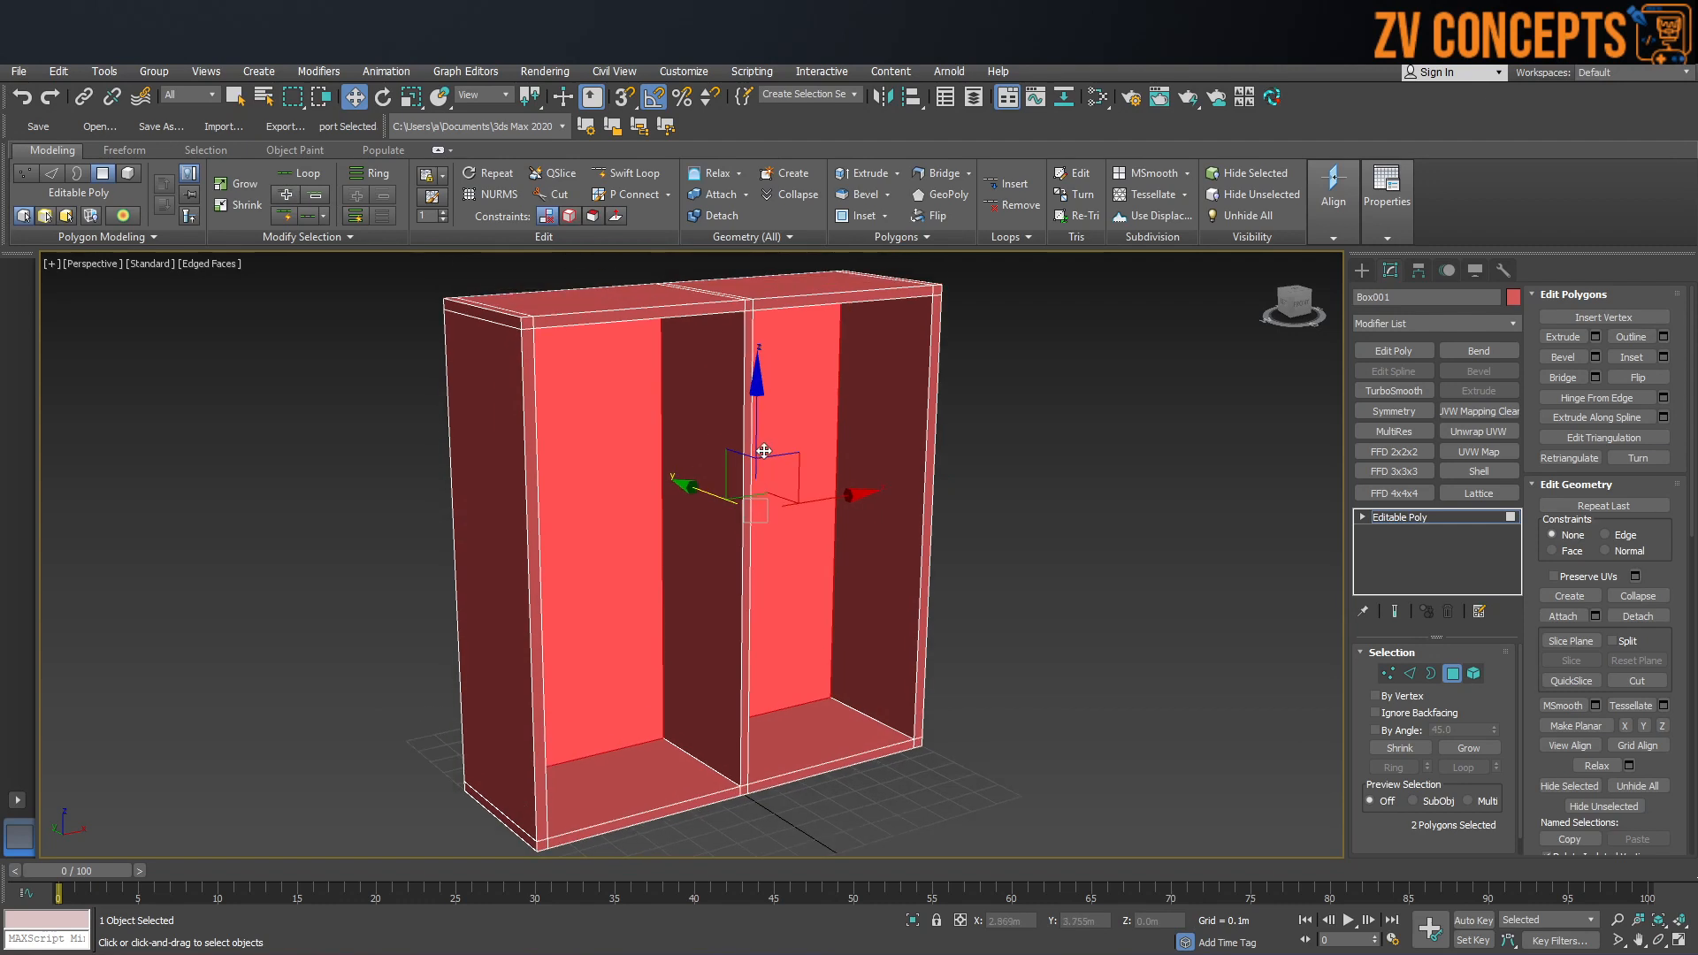
# Step: Detach the two back panel polygons as a cloned object and move it out in front of the cabinet for doors
pyautogui.click(1637, 616)
pyautogui.click(766, 533)
pyautogui.click(906, 515)
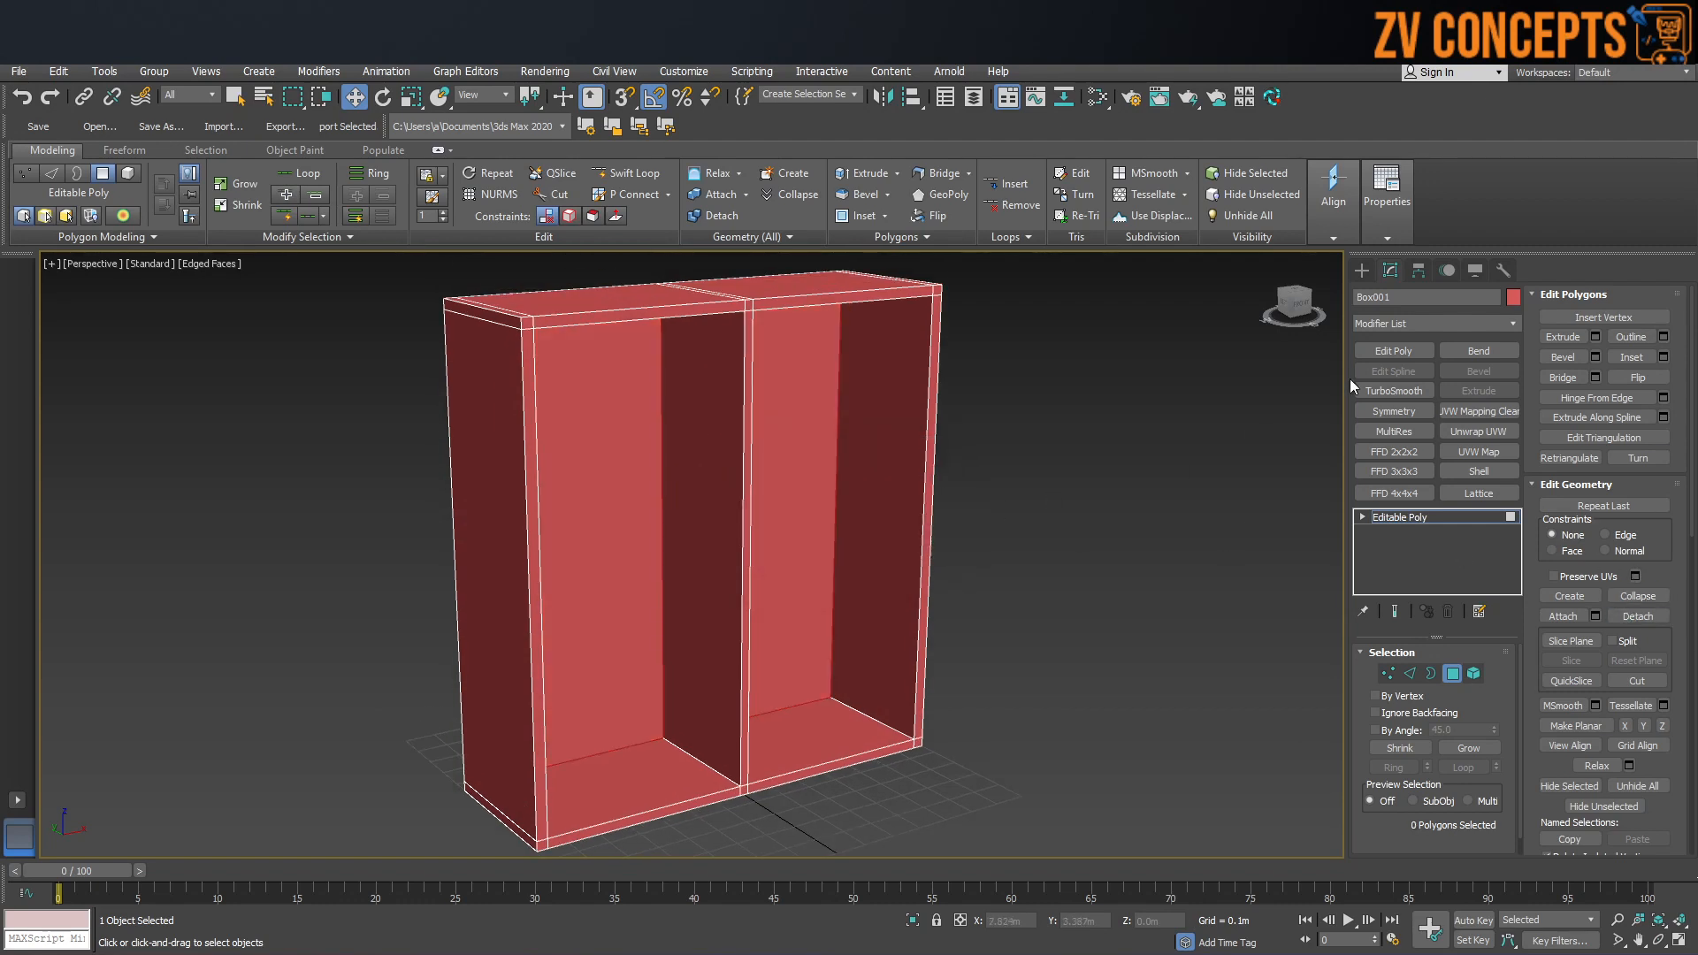
pyautogui.click(1363, 269)
pyautogui.click(987, 556)
pyautogui.click(796, 507)
pyautogui.keyDown('alt'); pyautogui.moveTo(693, 580); pyautogui.dragTo(732, 603, button='middle'); pyautogui.keyUp('alt')
pyautogui.moveTo(633, 727); pyautogui.dragTo(770, 775)
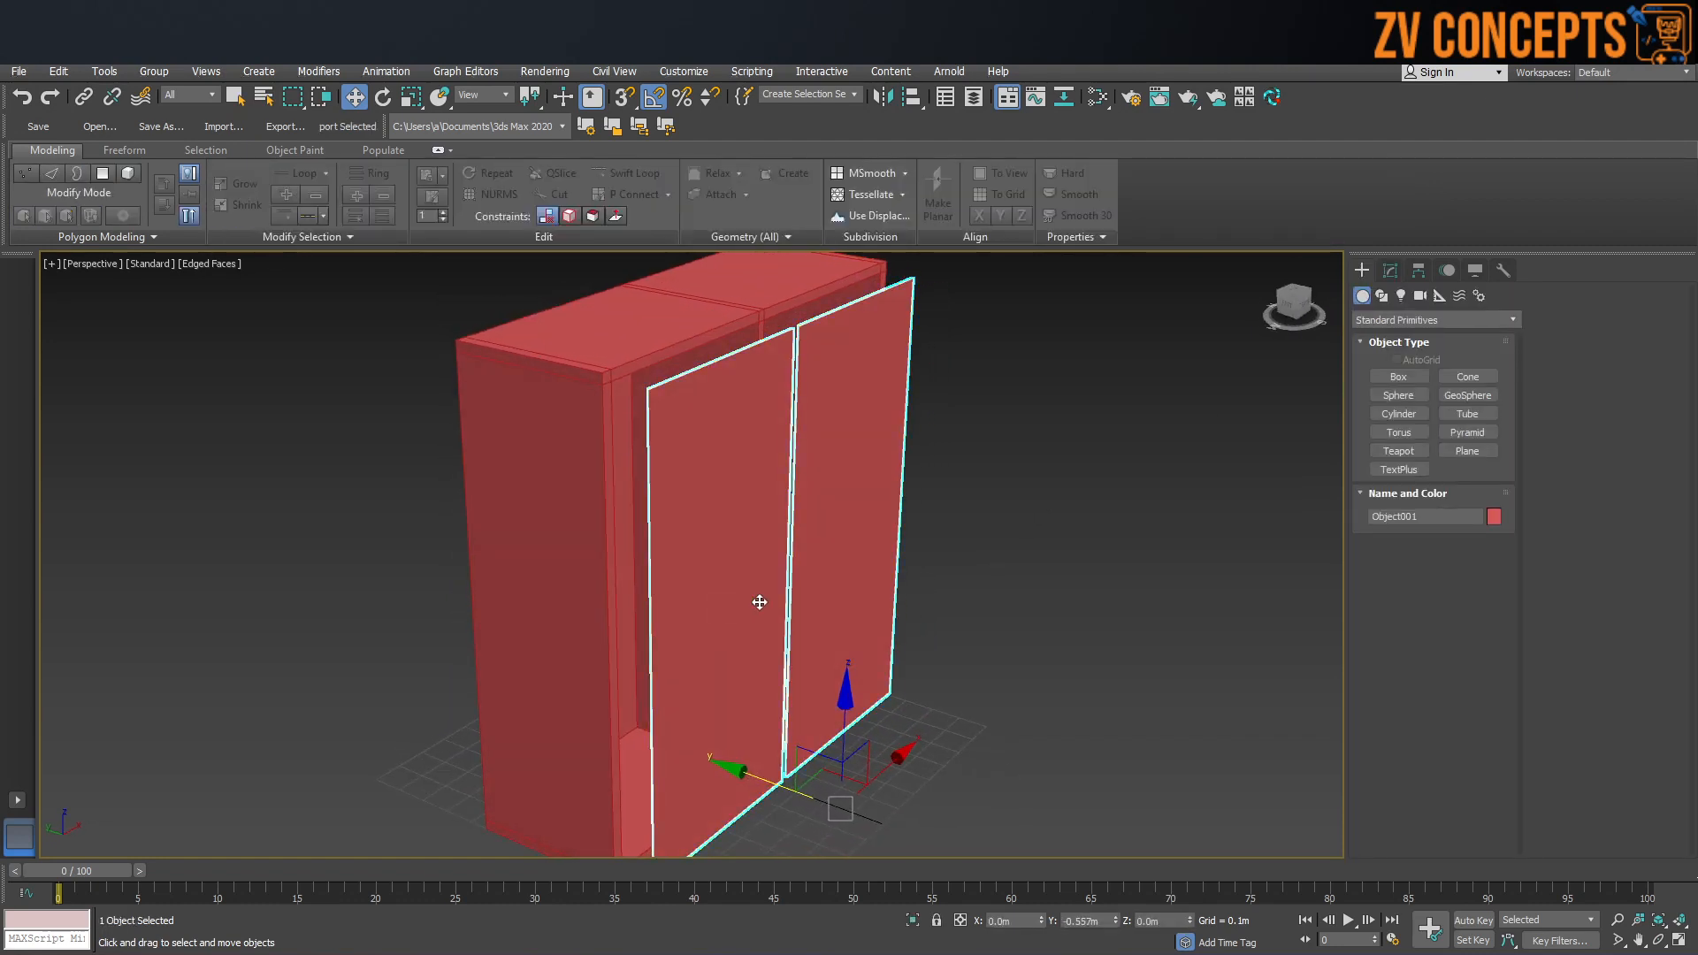
# Step: Add a Shell modifier with a 0.01 m outer amount to the door panels and move them into the cabinet front at Y -0.442 m
pyautogui.scroll(-3, 872, 571)
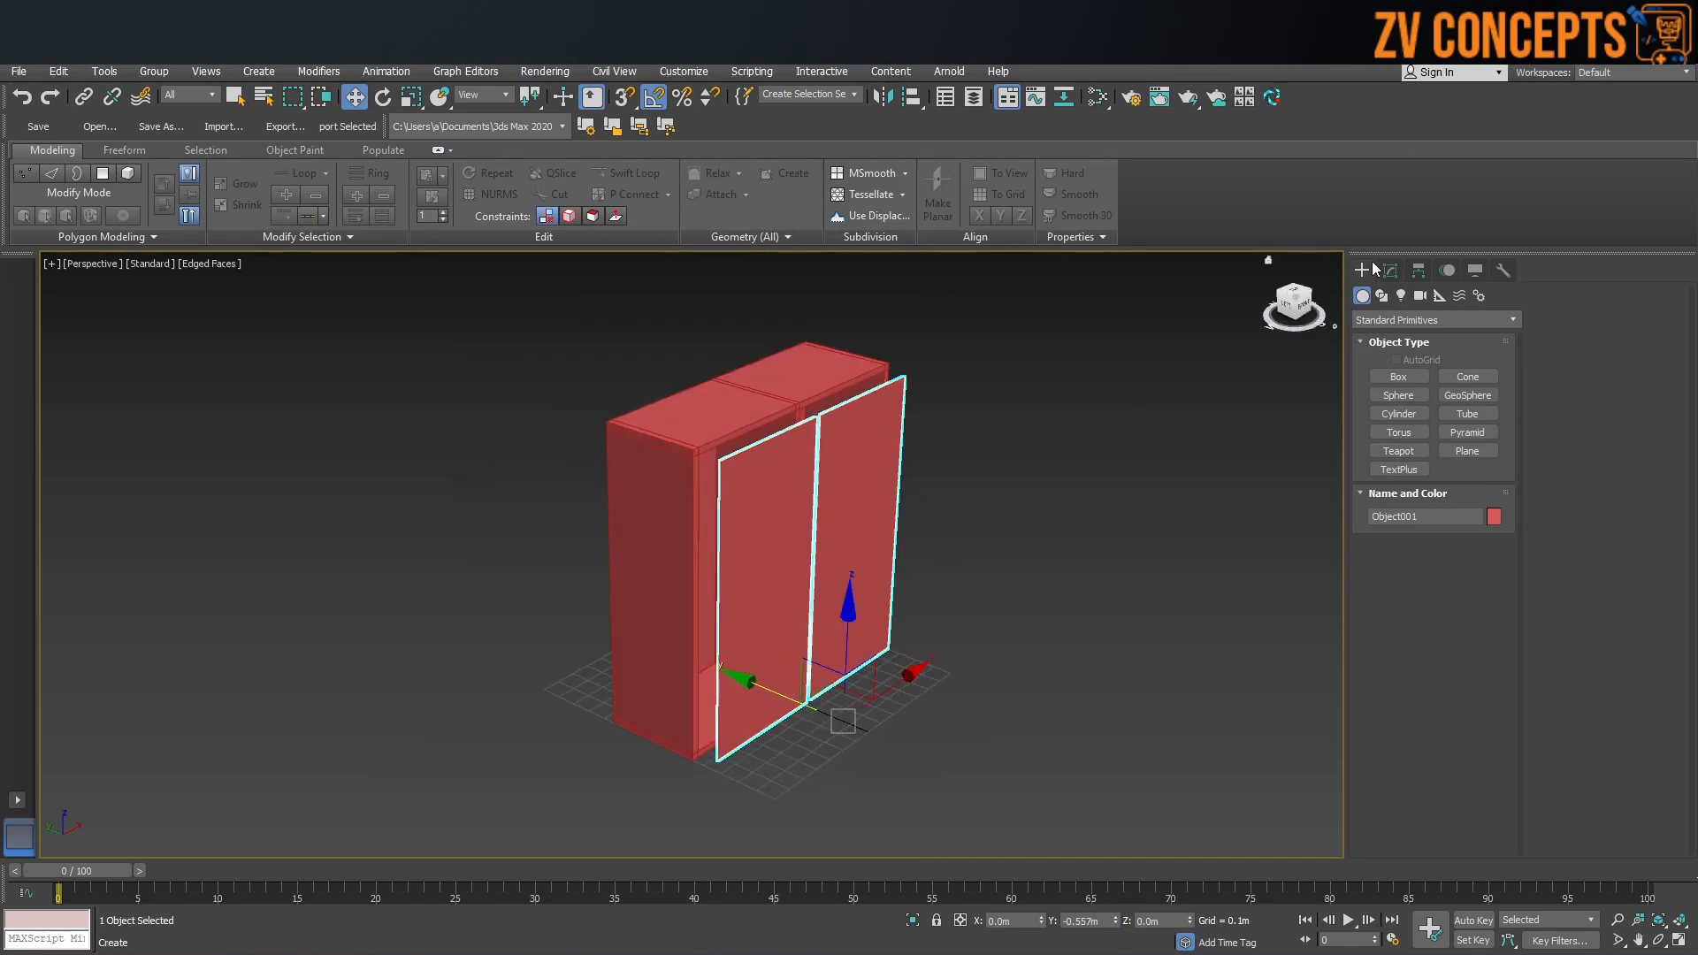
pyautogui.click(1390, 269)
pyautogui.click(1389, 323)
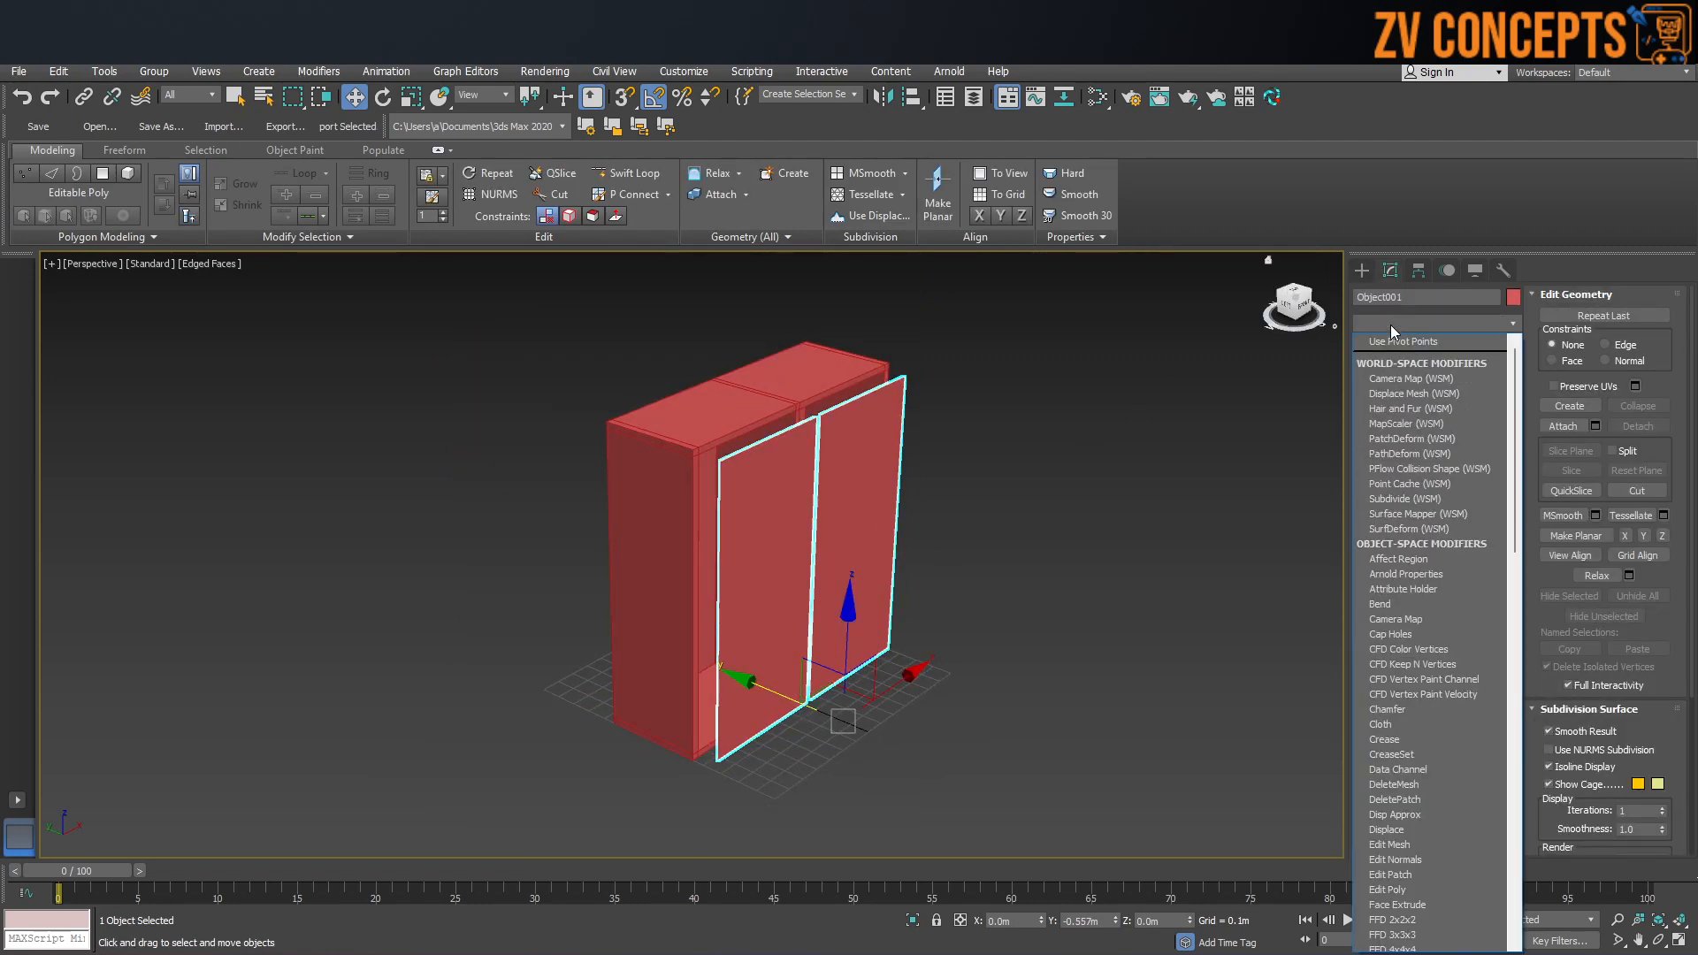
pyautogui.write('sh')
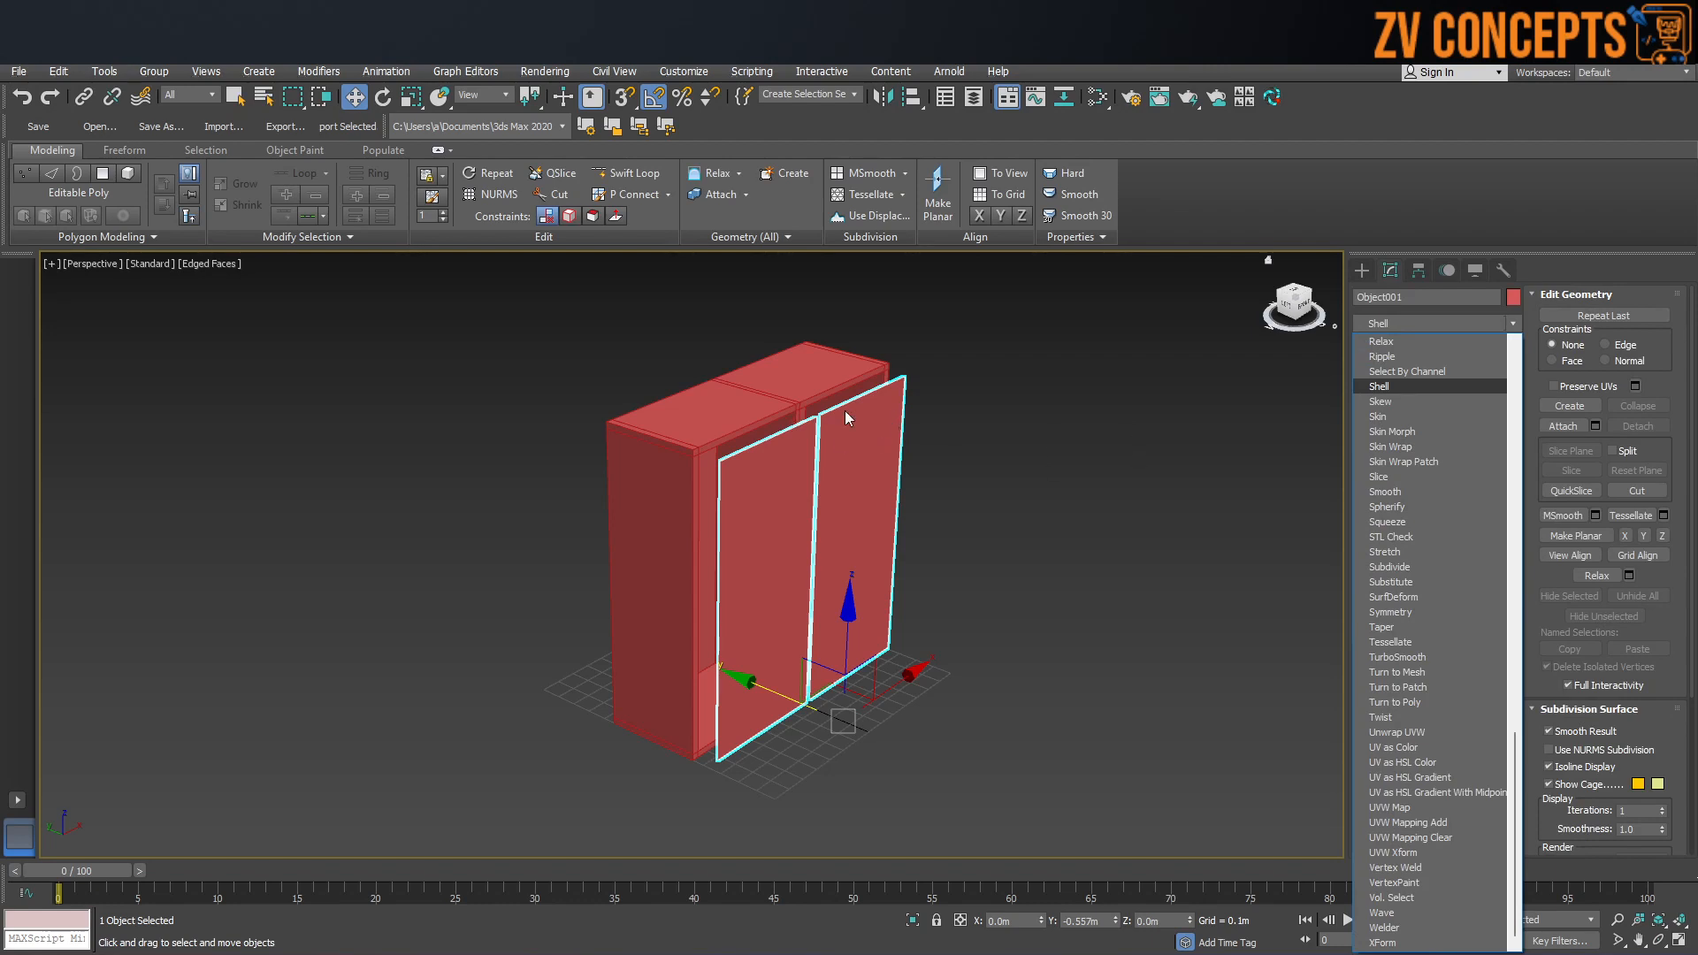
pyautogui.click(1424, 386)
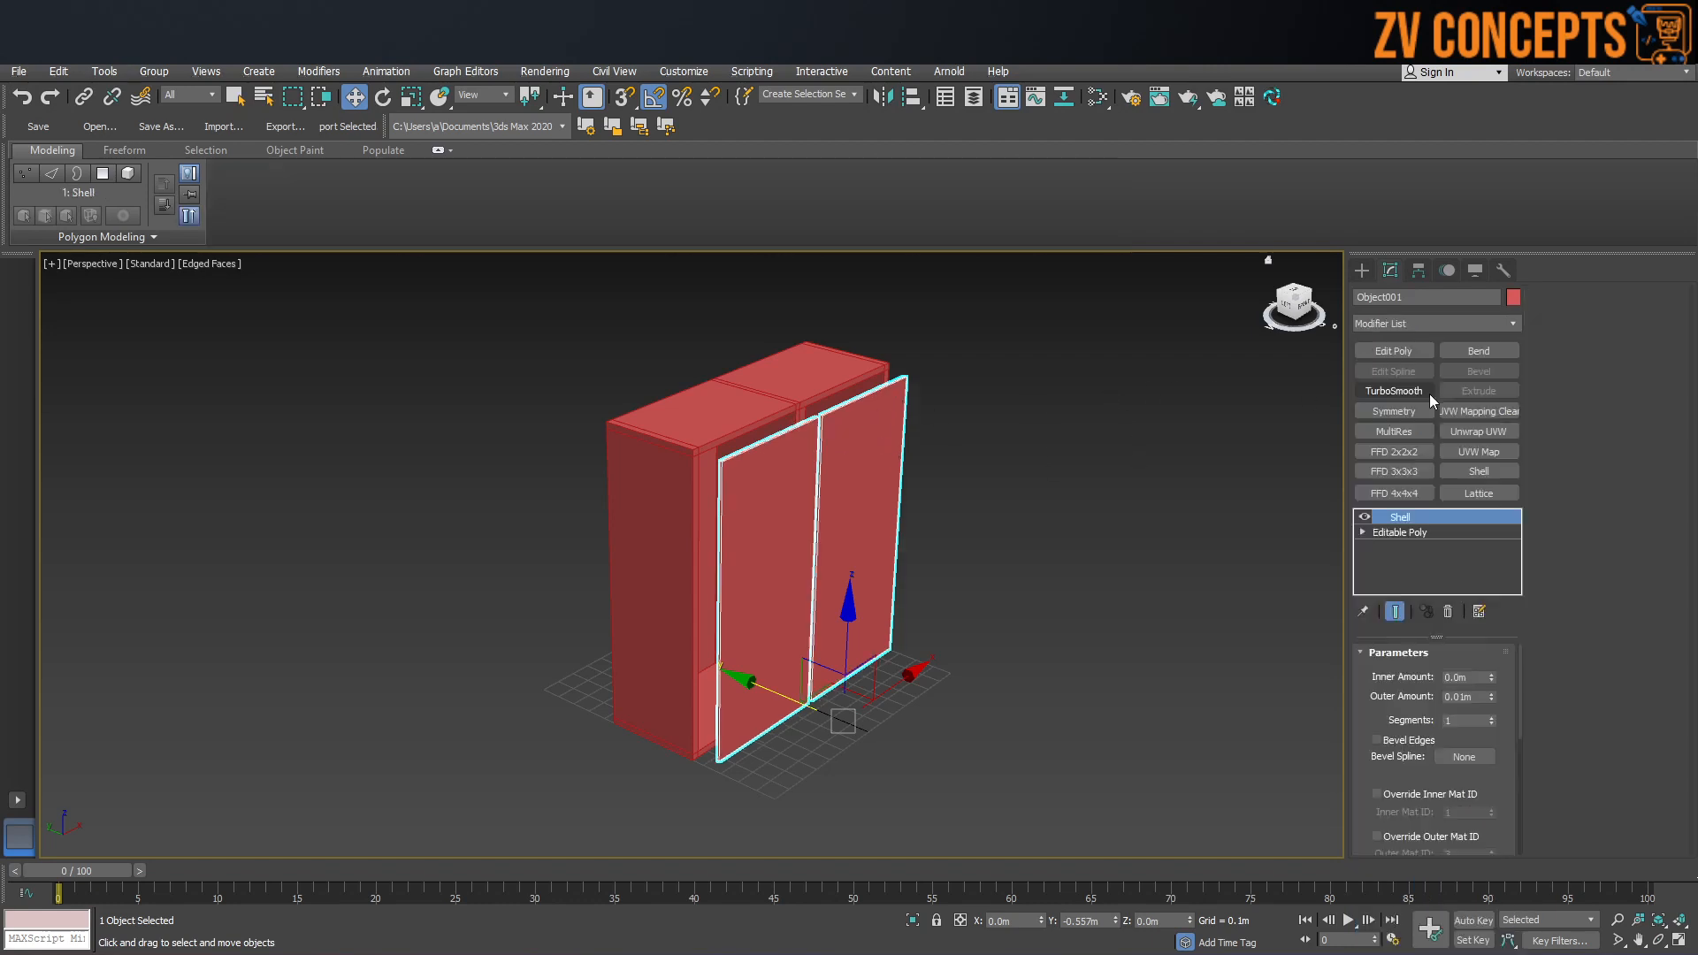
pyautogui.scroll(6, 892, 445)
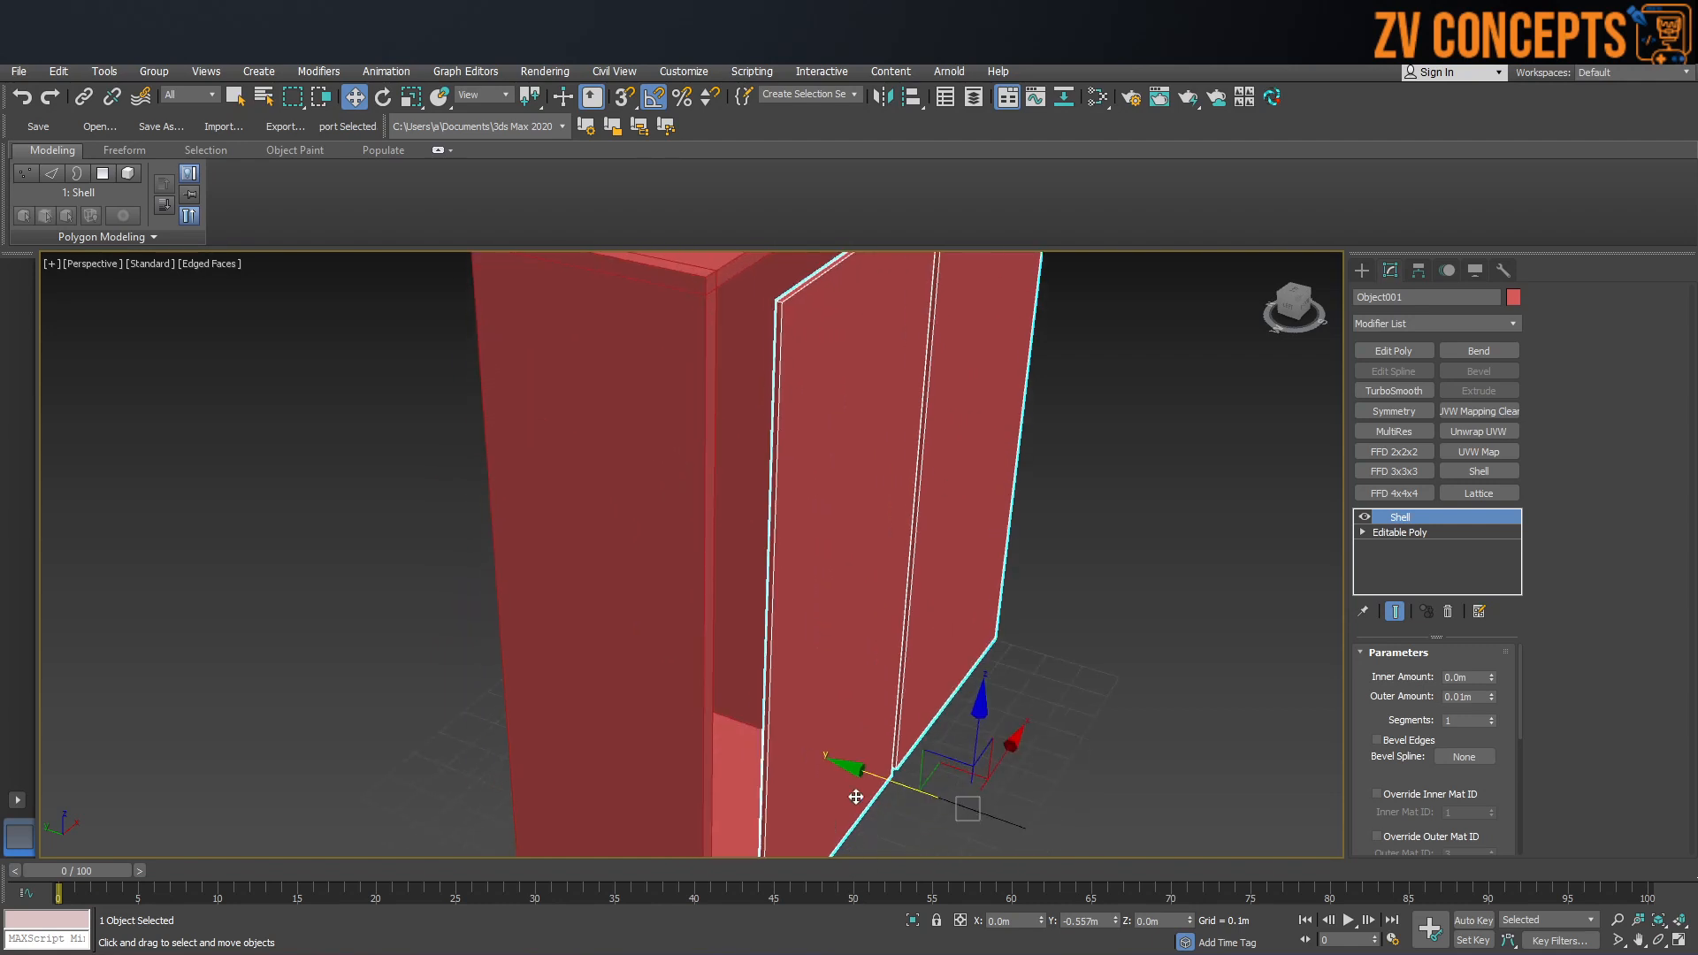
pyautogui.moveTo(851, 765); pyautogui.dragTo(1014, 383)
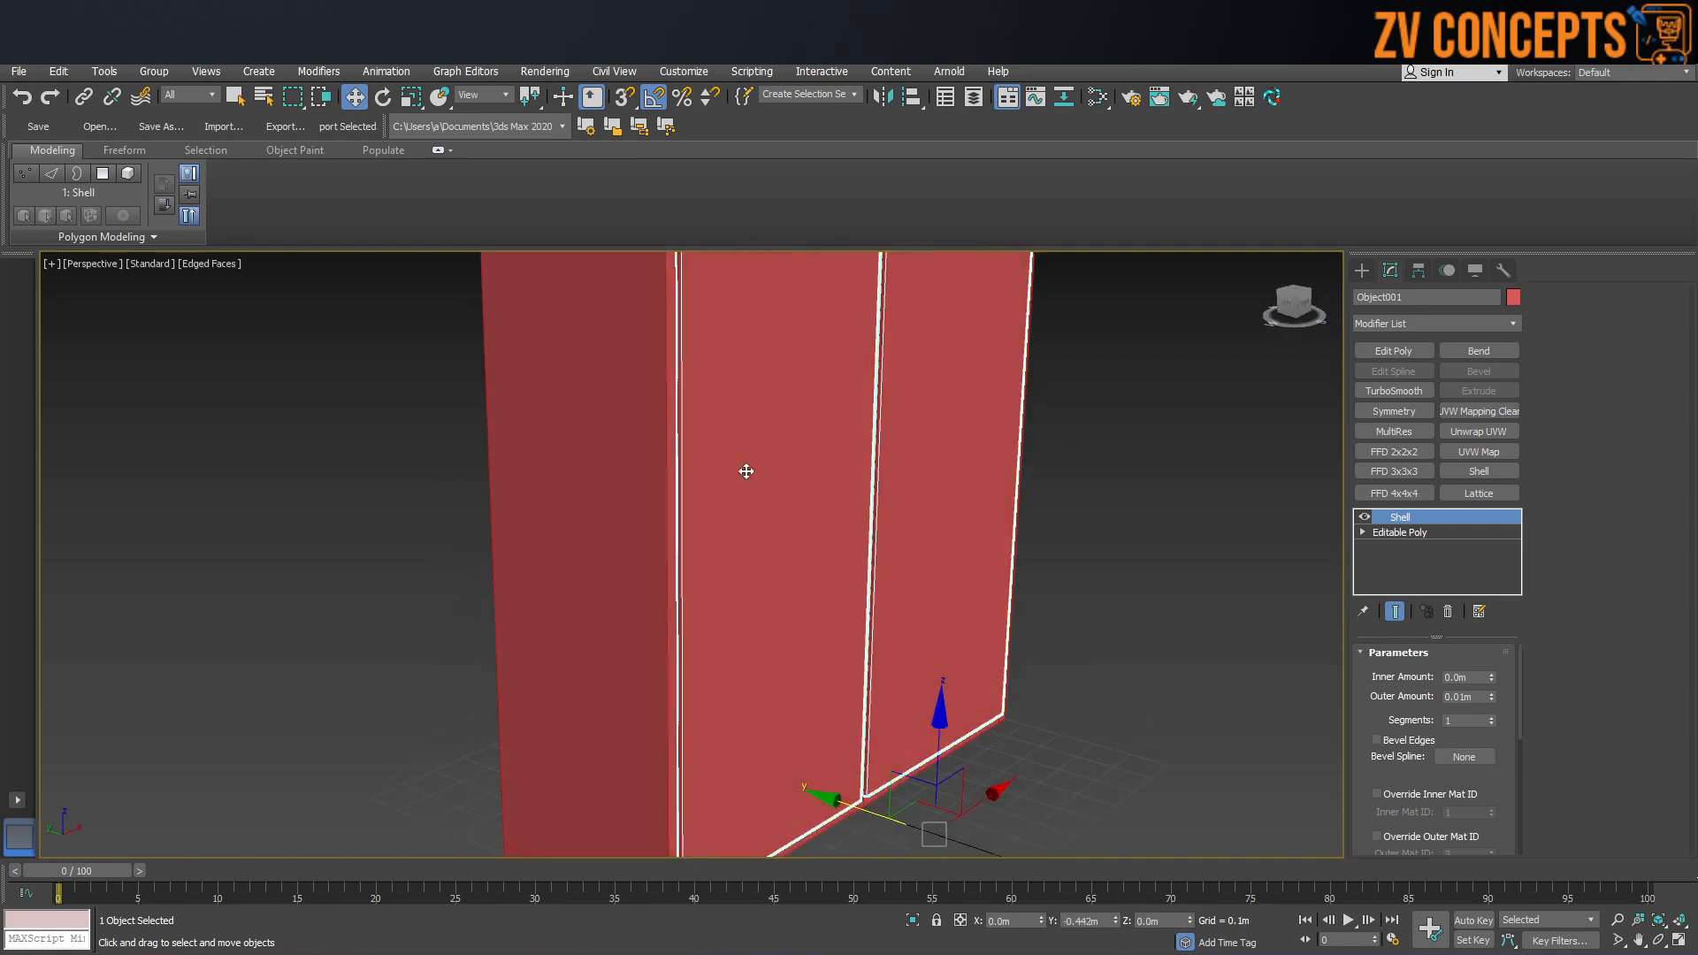
# Step: Convert the shelled doors to Editable Poly and detach the right door element as a separate object
pyautogui.scroll(-6, 787, 472)
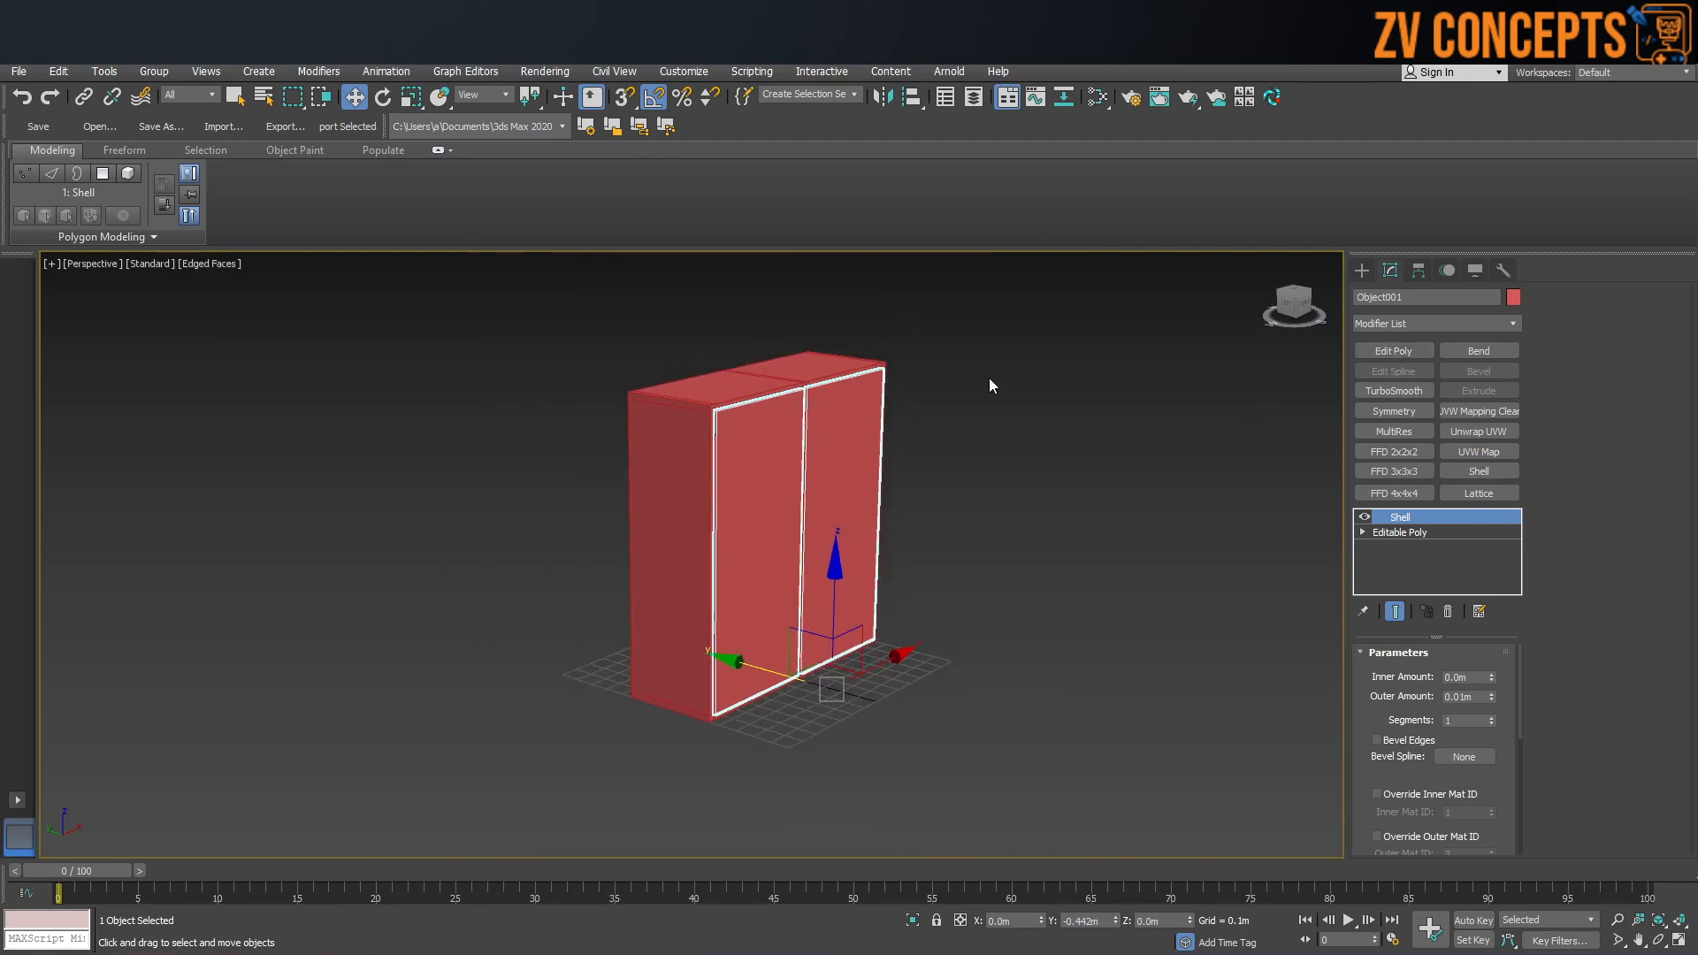
pyautogui.rightClick(942, 398)
pyautogui.moveTo(1043, 571)
pyautogui.click(902, 573)
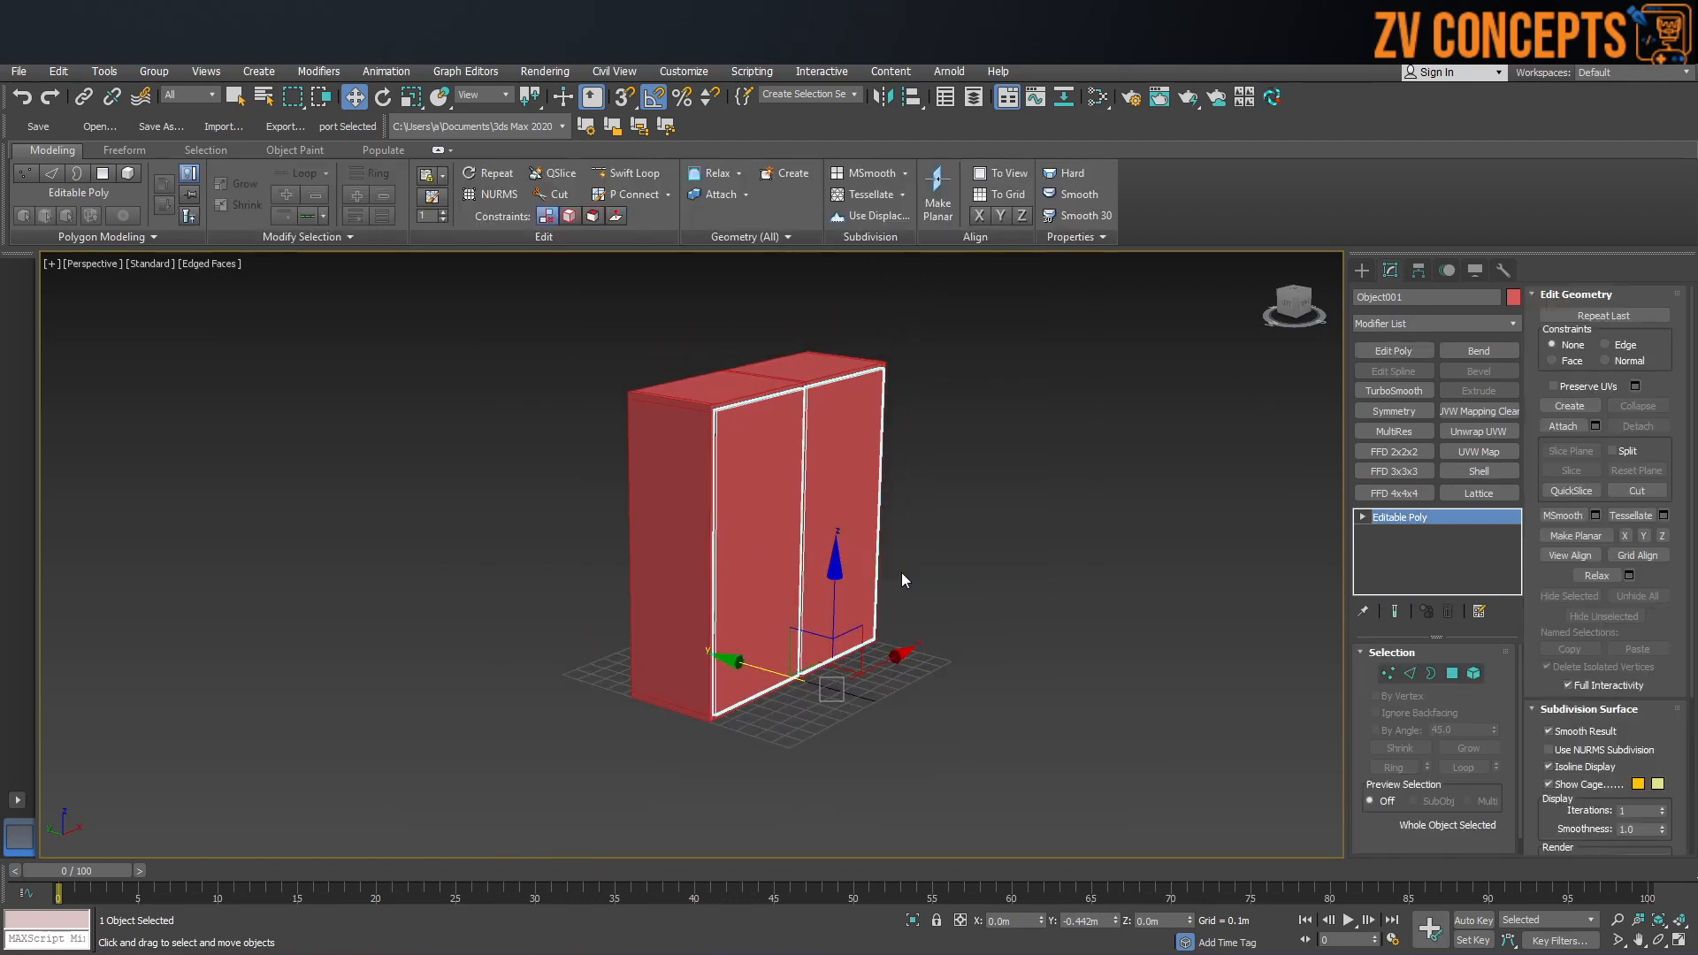
pyautogui.click(1476, 674)
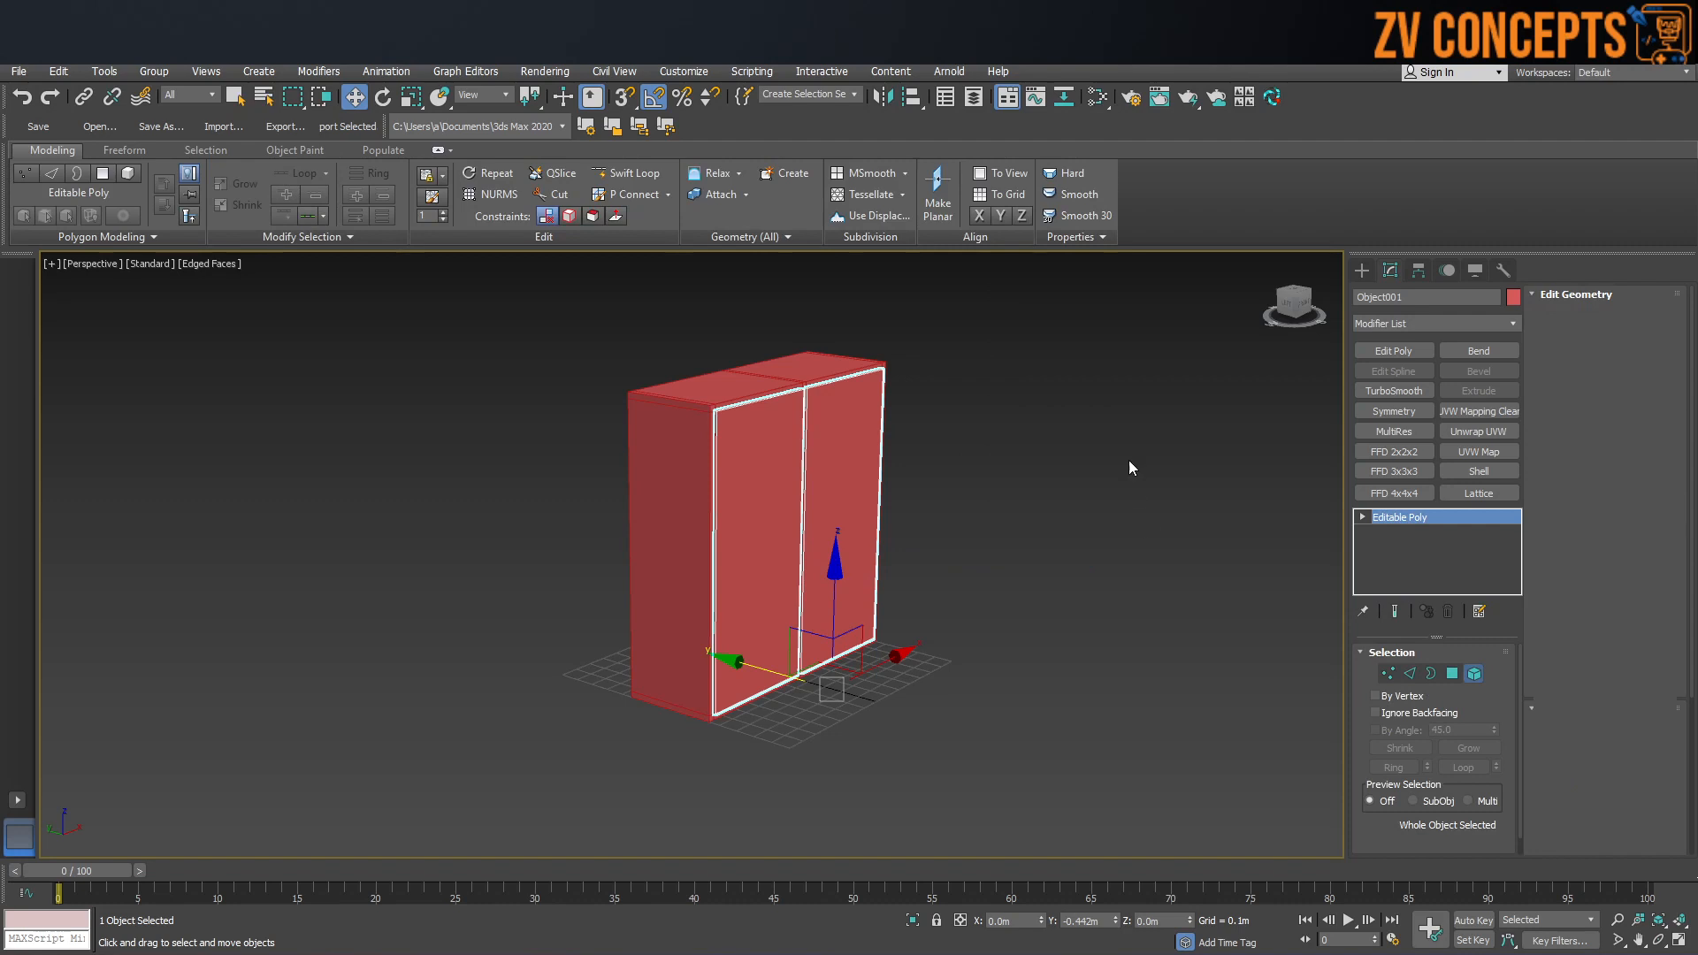
pyautogui.click(838, 464)
pyautogui.scroll(3, 837, 464)
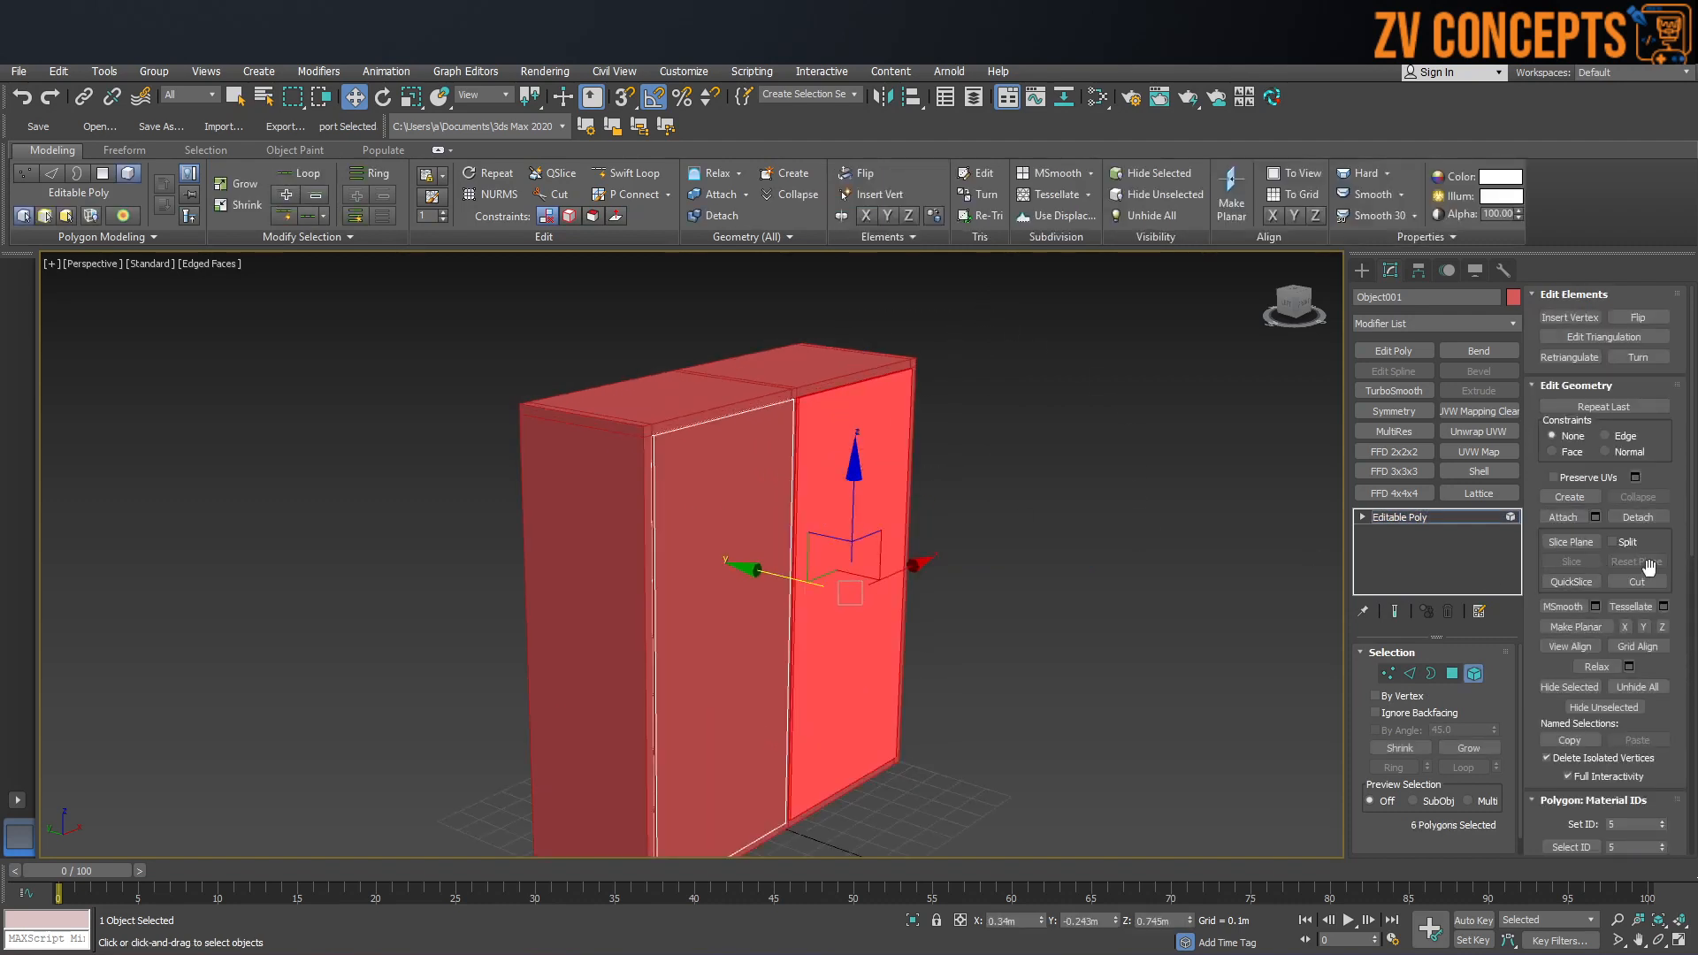
pyautogui.click(1661, 526)
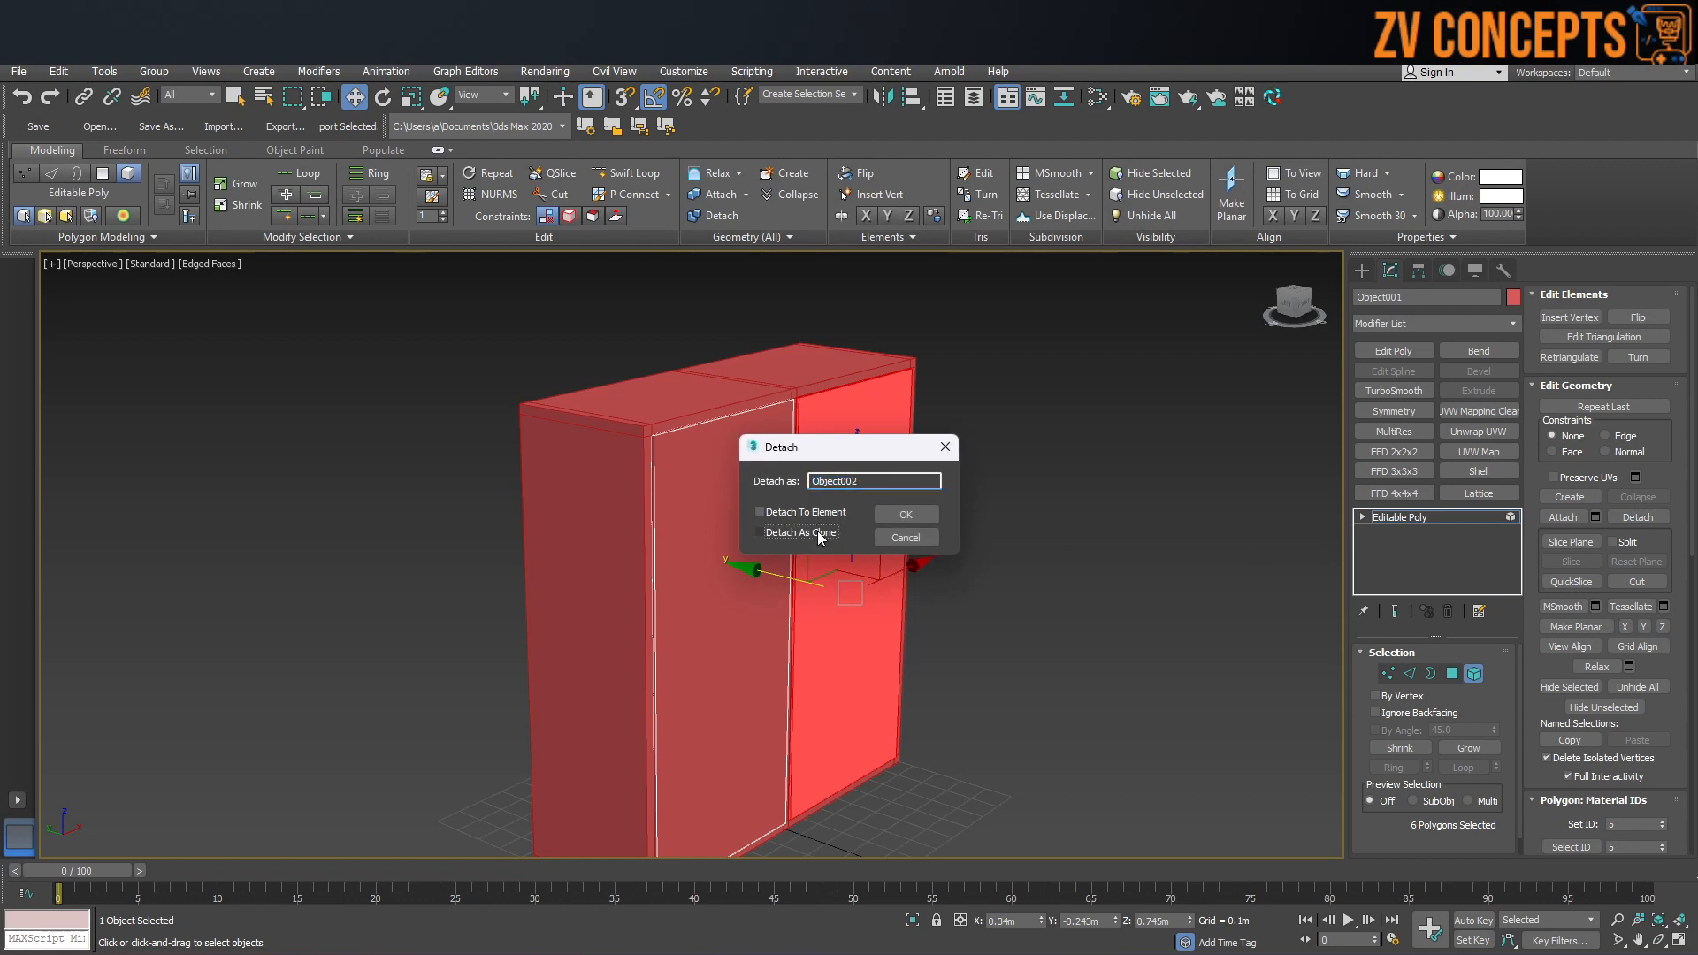
pyautogui.click(904, 514)
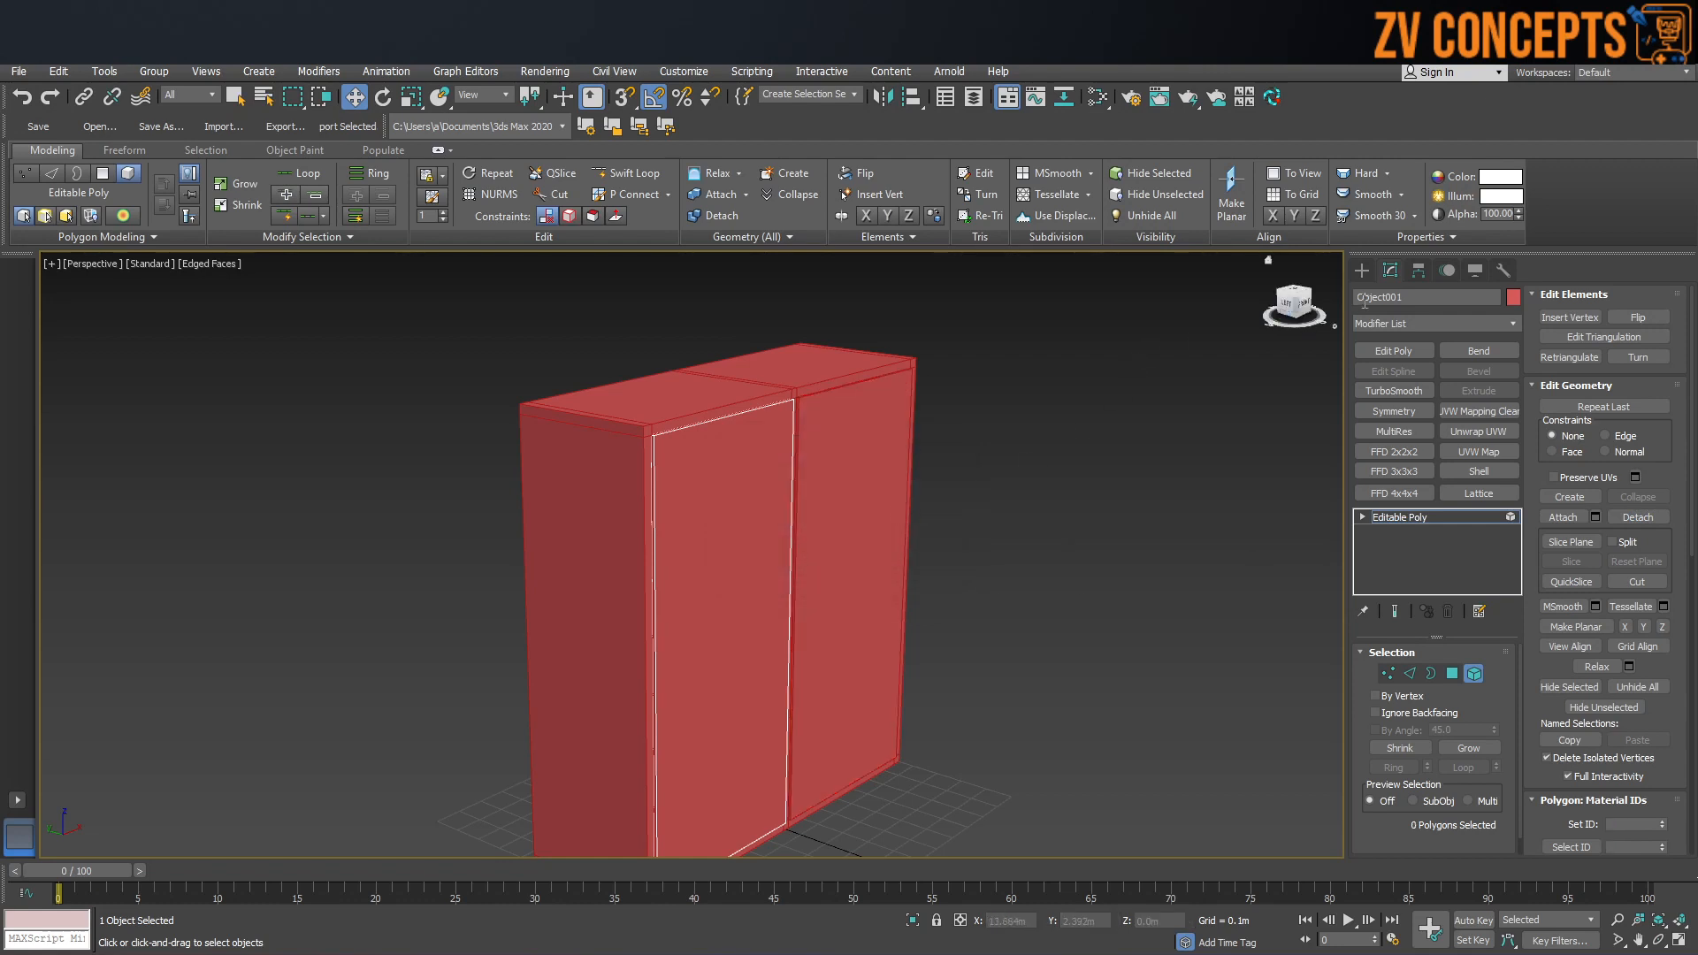
# Step: Select both doors and centre their pivots on each object using Affect Pivot Only
pyautogui.click(1362, 270)
pyautogui.click(842, 622)
pyautogui.keyDown('alt'); pyautogui.moveTo(842, 621); pyautogui.dragTo(744, 597, button='middle'); pyautogui.keyUp('alt')
pyautogui.keyDown('ctrl'); pyautogui.click(675, 486); pyautogui.keyUp('ctrl')
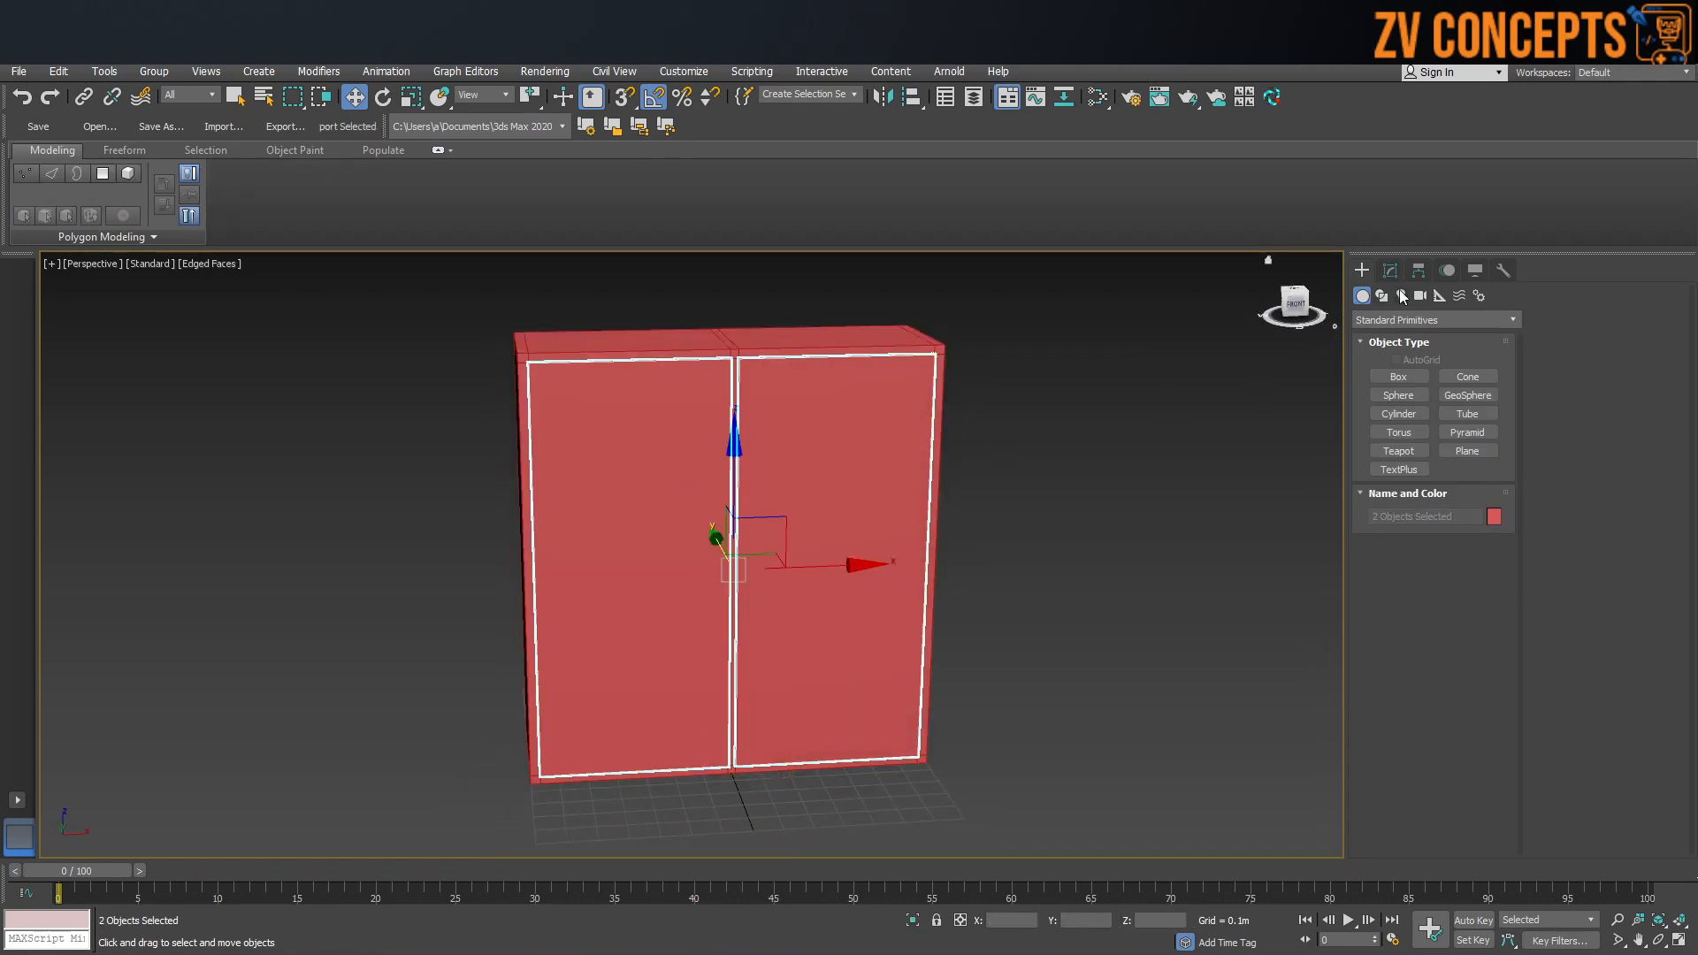
pyautogui.click(1419, 270)
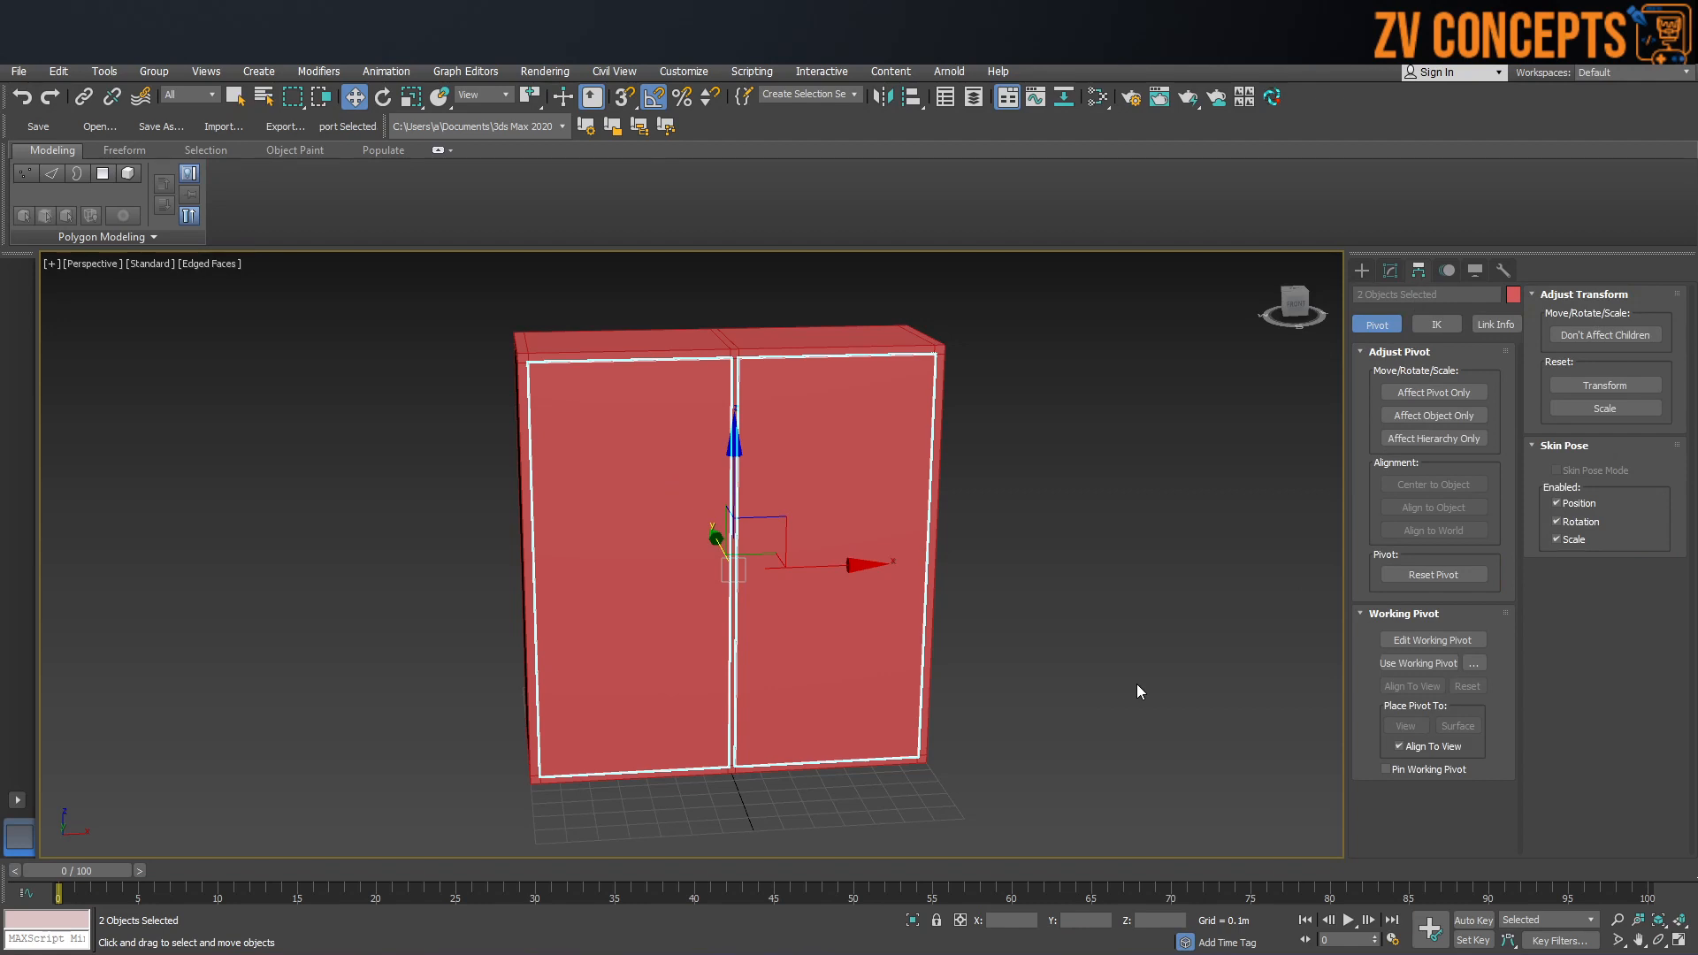
pyautogui.keyDown('alt'); pyautogui.moveTo(1137, 686); pyautogui.dragTo(1001, 535, button='middle'); pyautogui.keyUp('alt')
pyautogui.click(1463, 393)
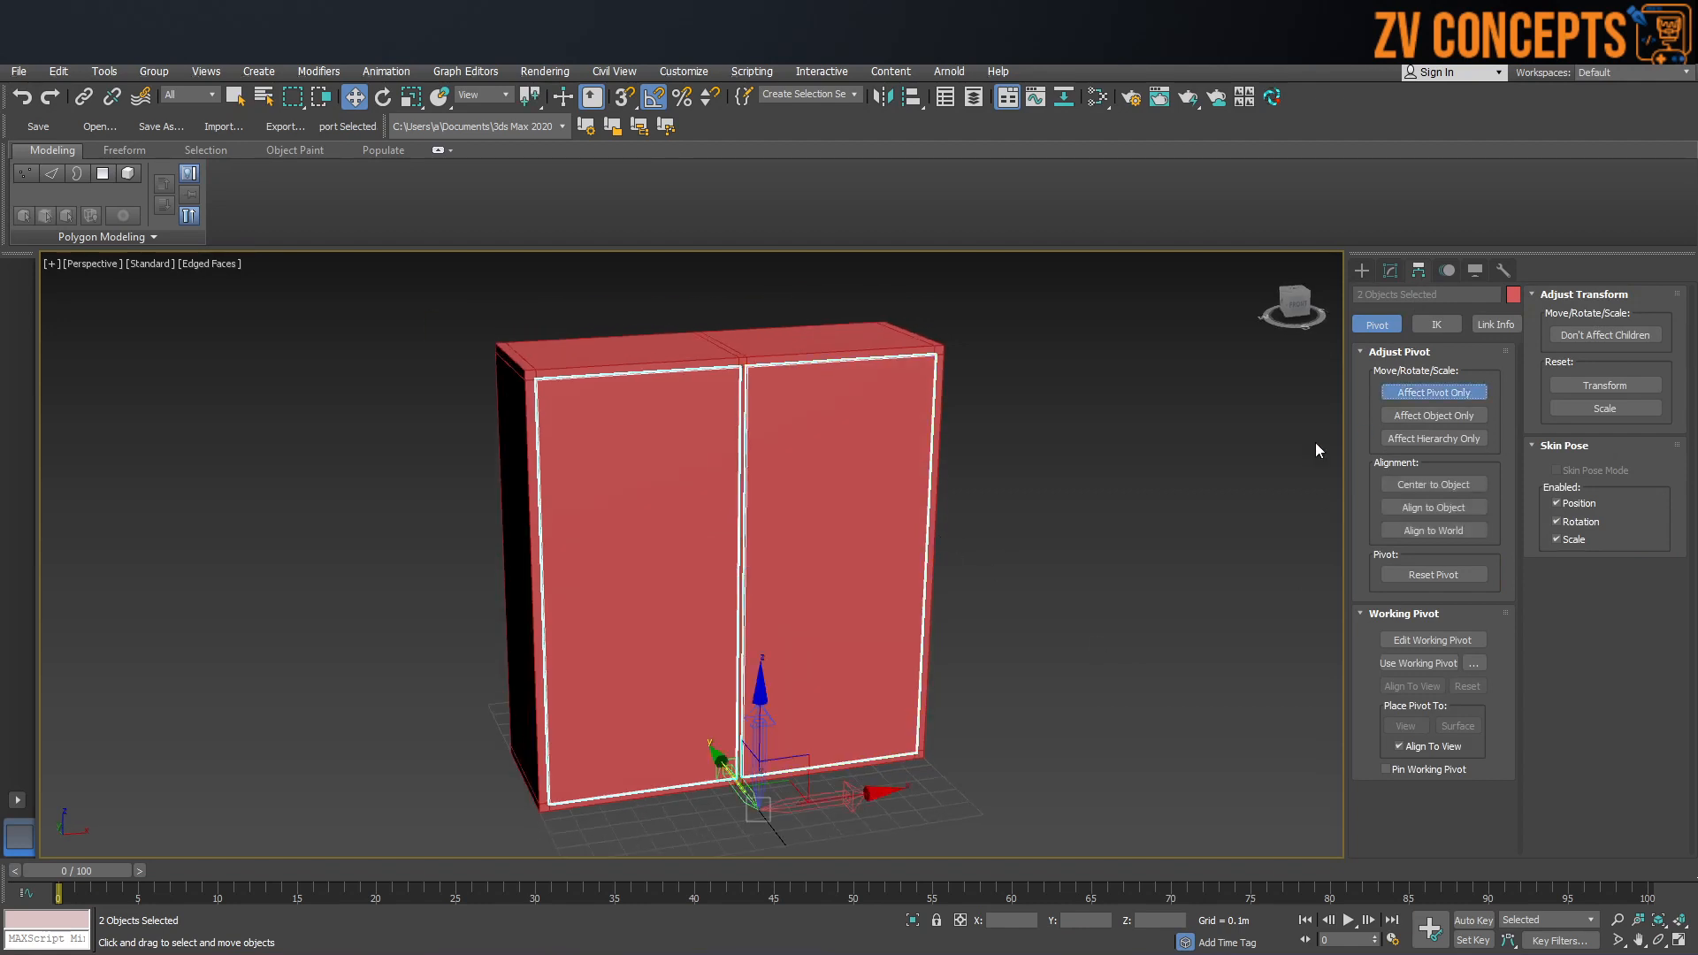
pyautogui.click(1435, 485)
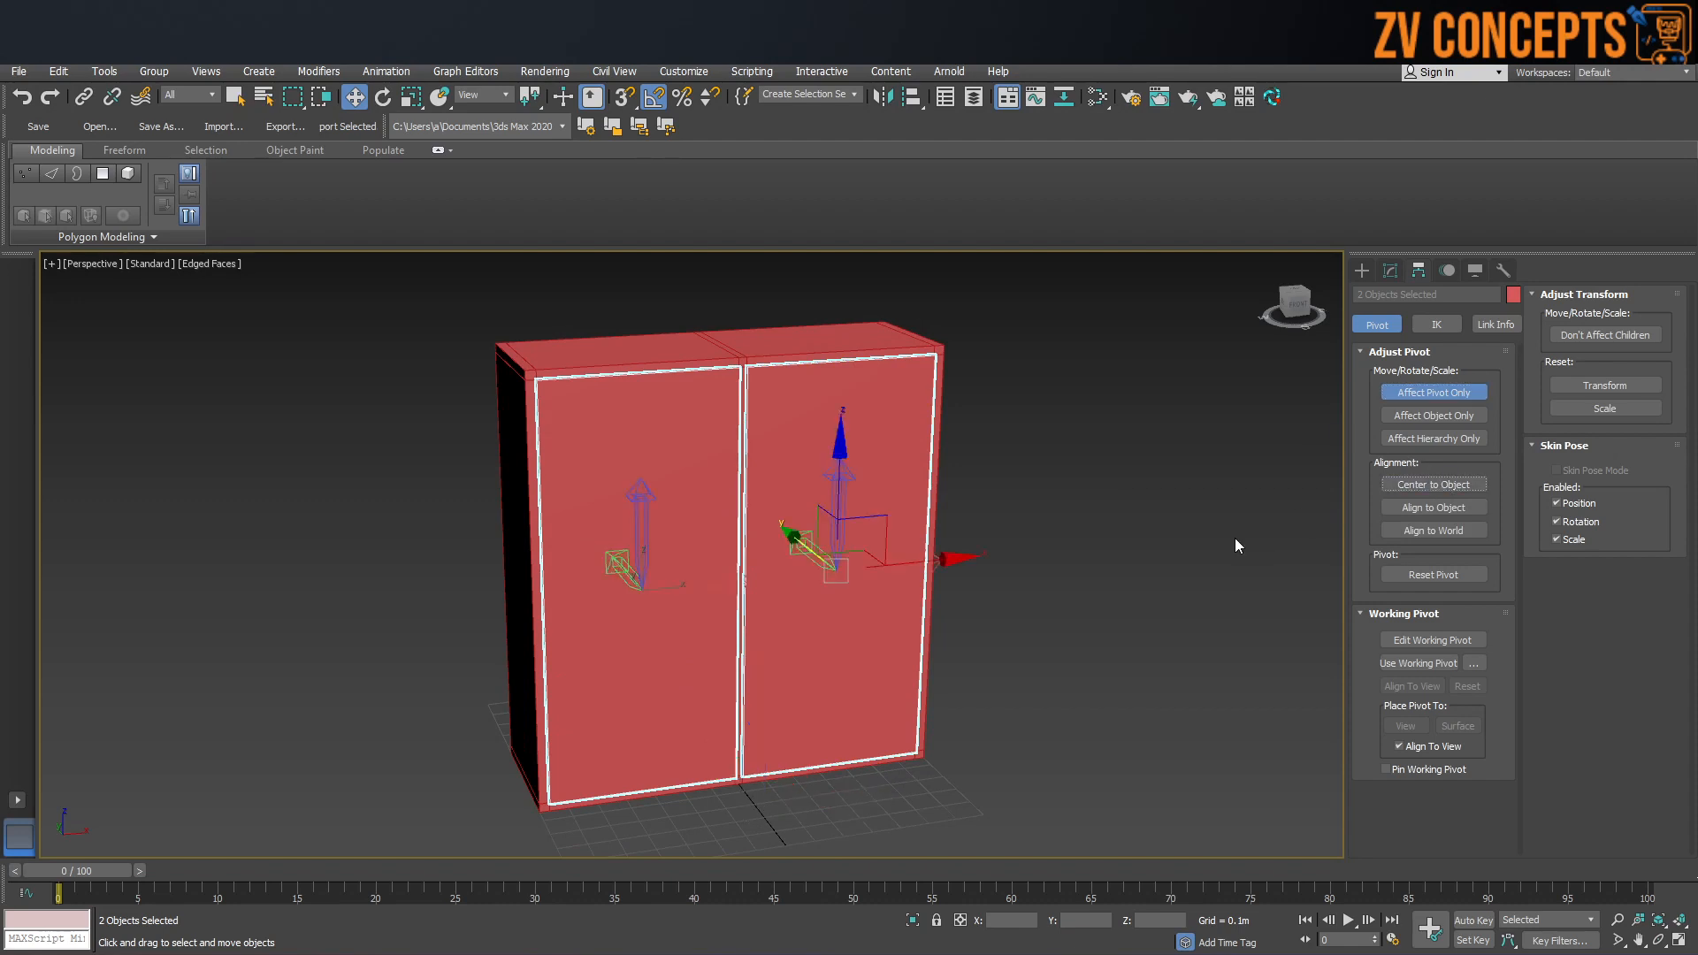
# Step: Lower both door pivots by 0.72 m to the doors' bottom edges
pyautogui.keyDown('alt'); pyautogui.moveTo(1235, 539); pyautogui.dragTo(1044, 531, button='middle'); pyautogui.keyUp('alt')
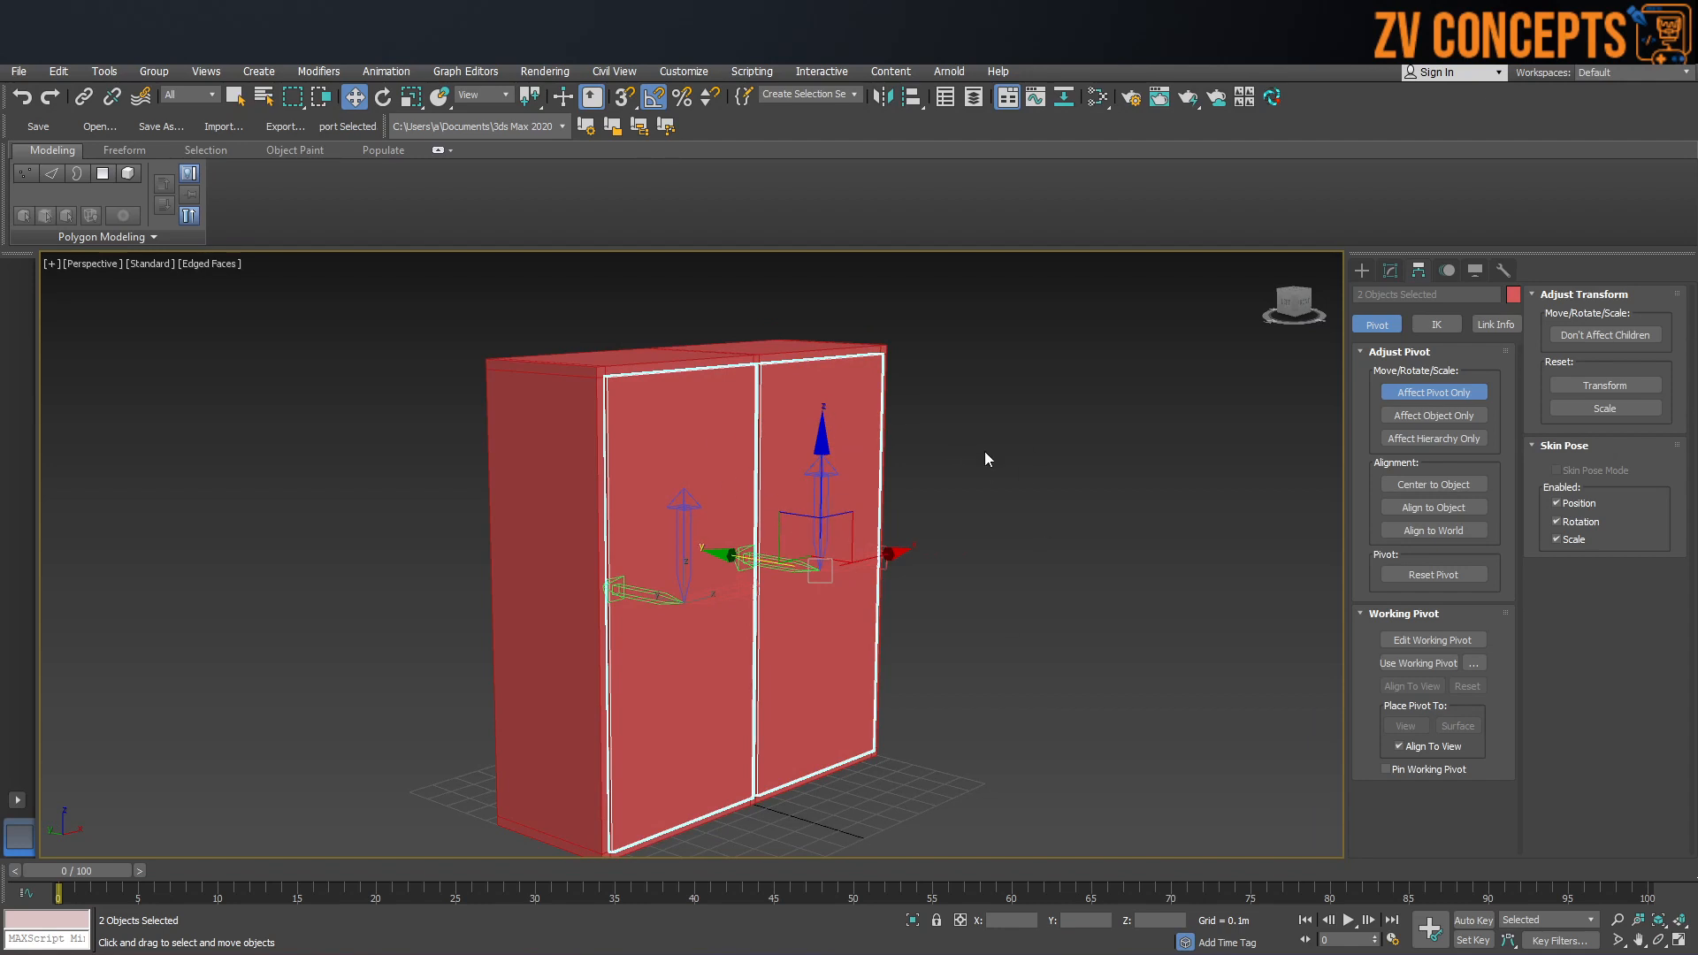
pyautogui.moveTo(700, 522); pyautogui.dragTo(725, 457, button='middle')
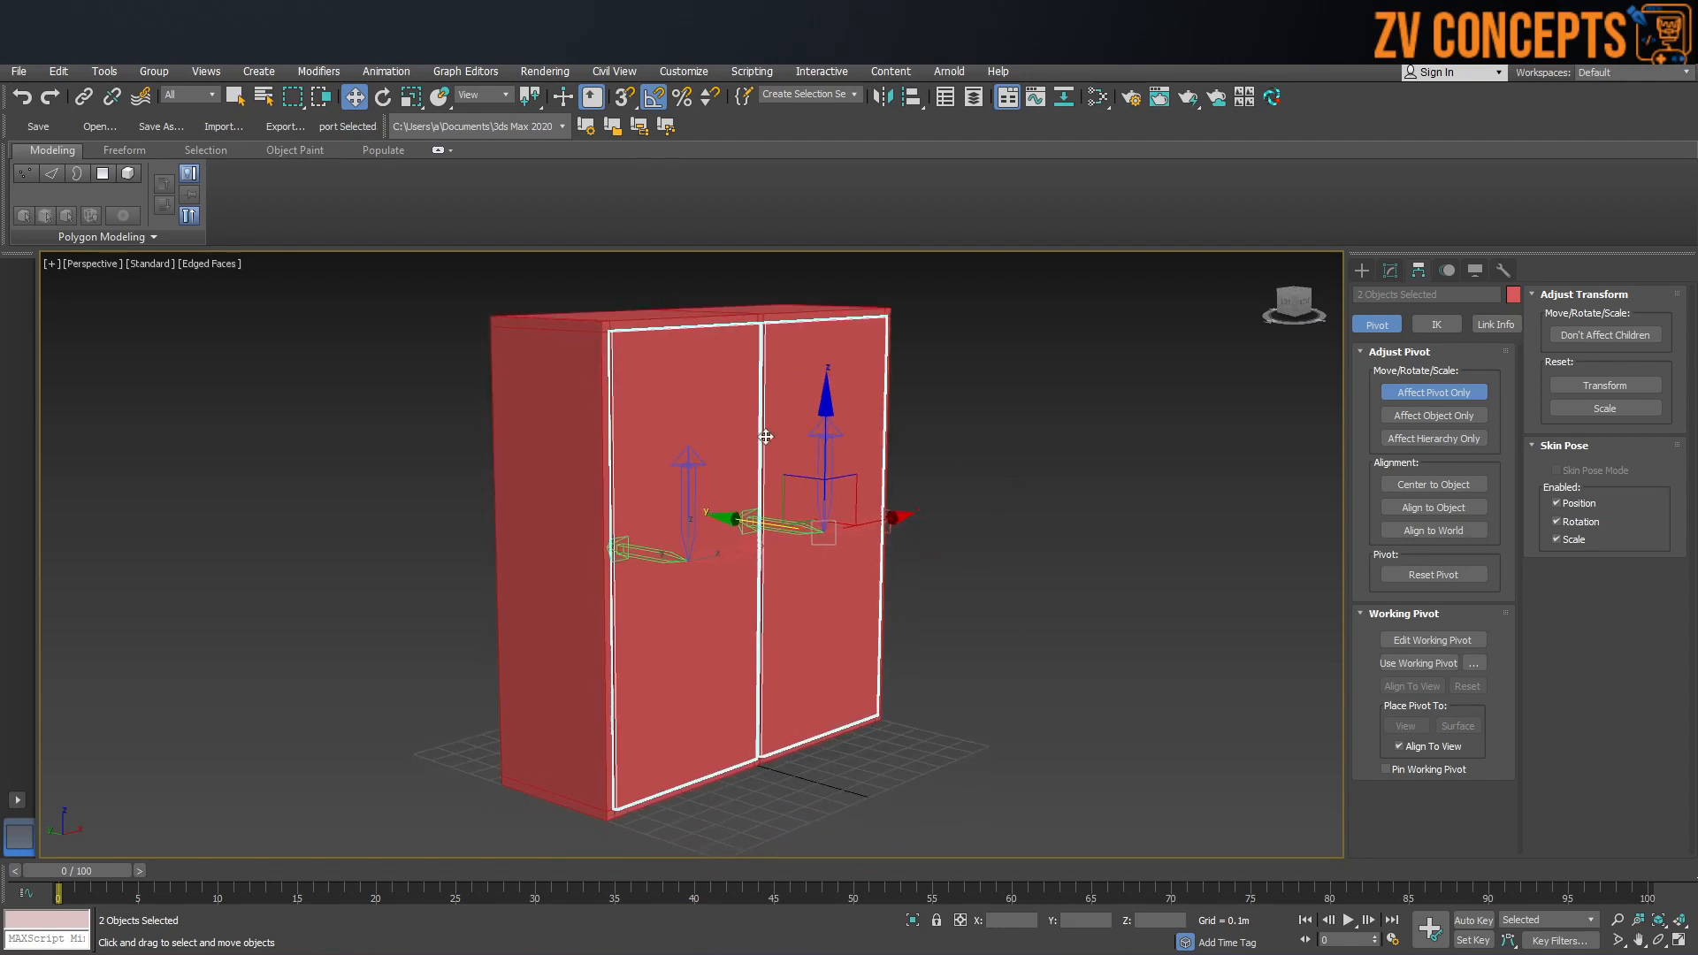
pyautogui.moveTo(824, 419); pyautogui.dragTo(855, 629)
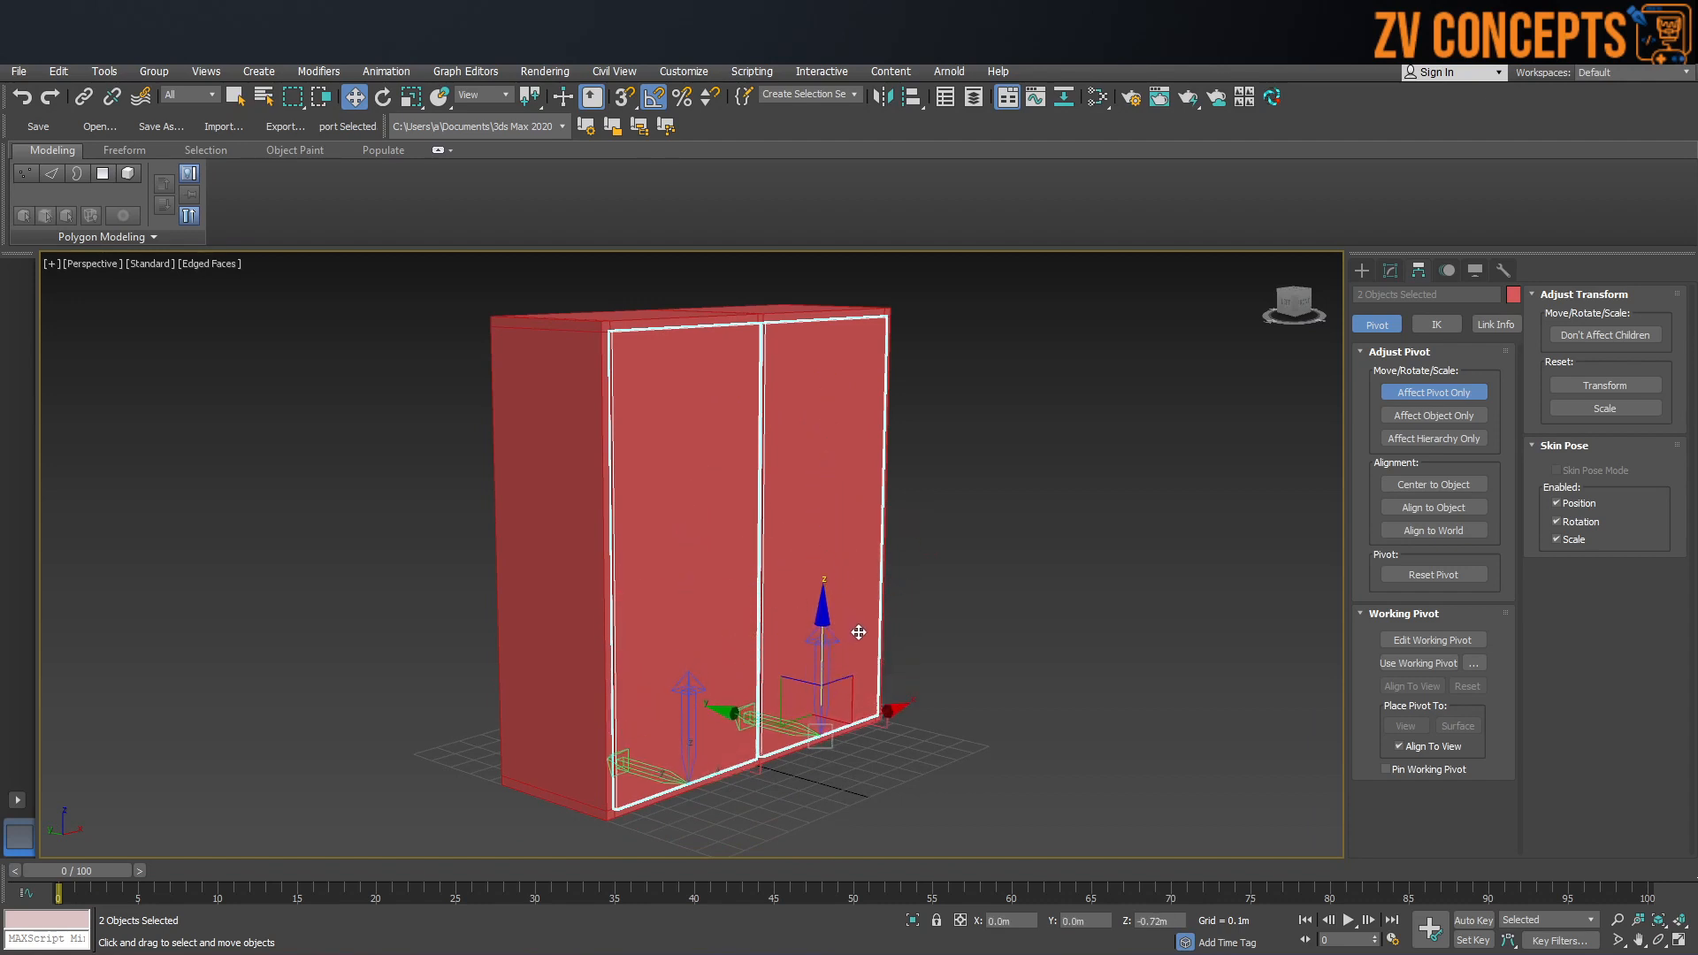
# Step: Enable 3D snapping and snap the right door's pivot to its lower outer corner
pyautogui.moveTo(845, 645); pyautogui.dragTo(772, 540, button='middle')
pyautogui.keyDown('alt'); pyautogui.moveTo(772, 540); pyautogui.dragTo(666, 554, button='middle'); pyautogui.keyUp('alt')
pyautogui.keyDown('alt'); pyautogui.moveTo(773, 554); pyautogui.dragTo(740, 580, button='middle'); pyautogui.keyUp('alt')
pyautogui.scroll(3, 740, 580)
pyautogui.click(1226, 416)
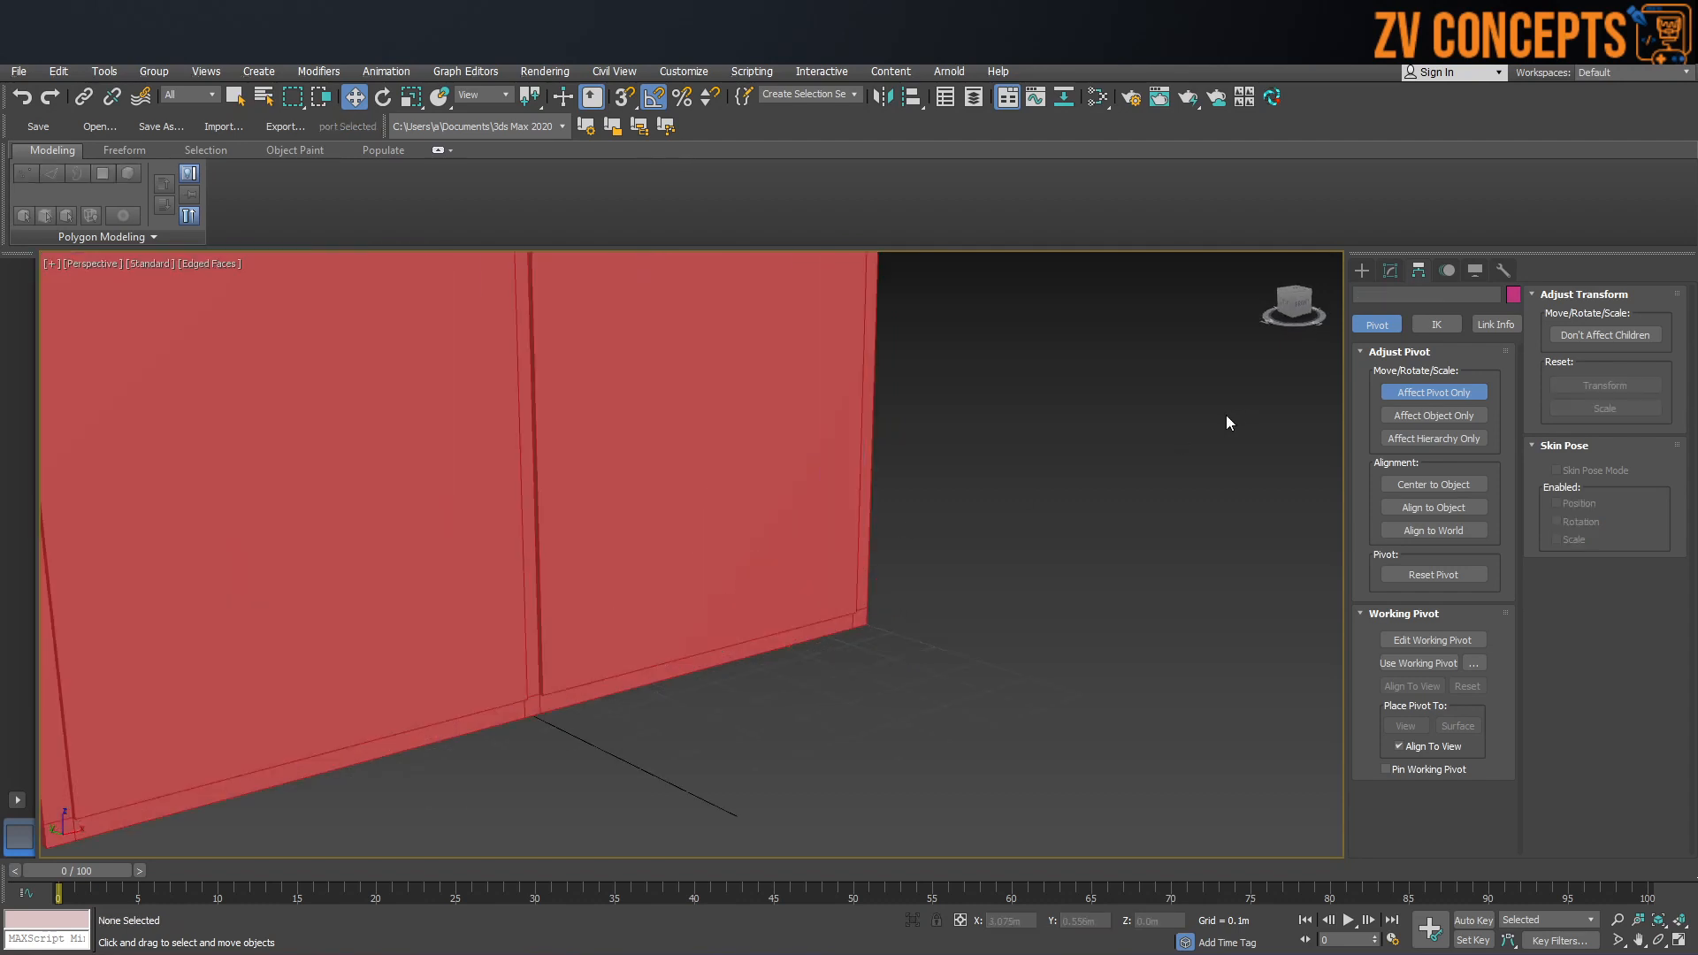
pyautogui.click(787, 394)
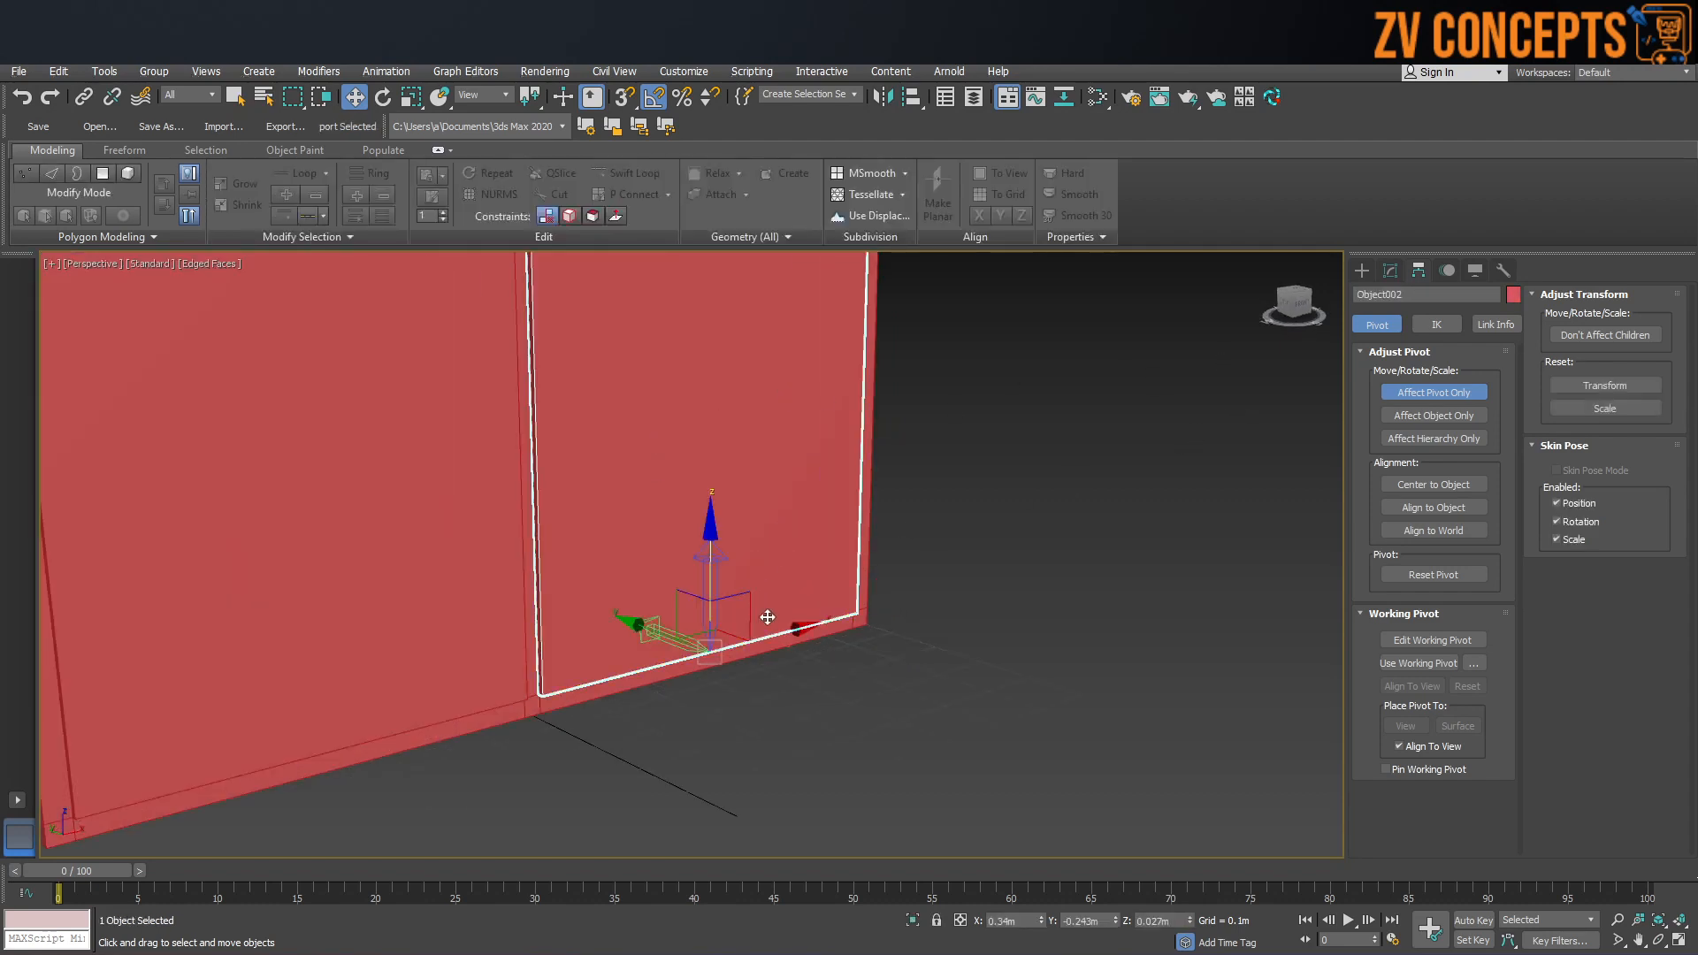
pyautogui.scroll(3, 762, 616)
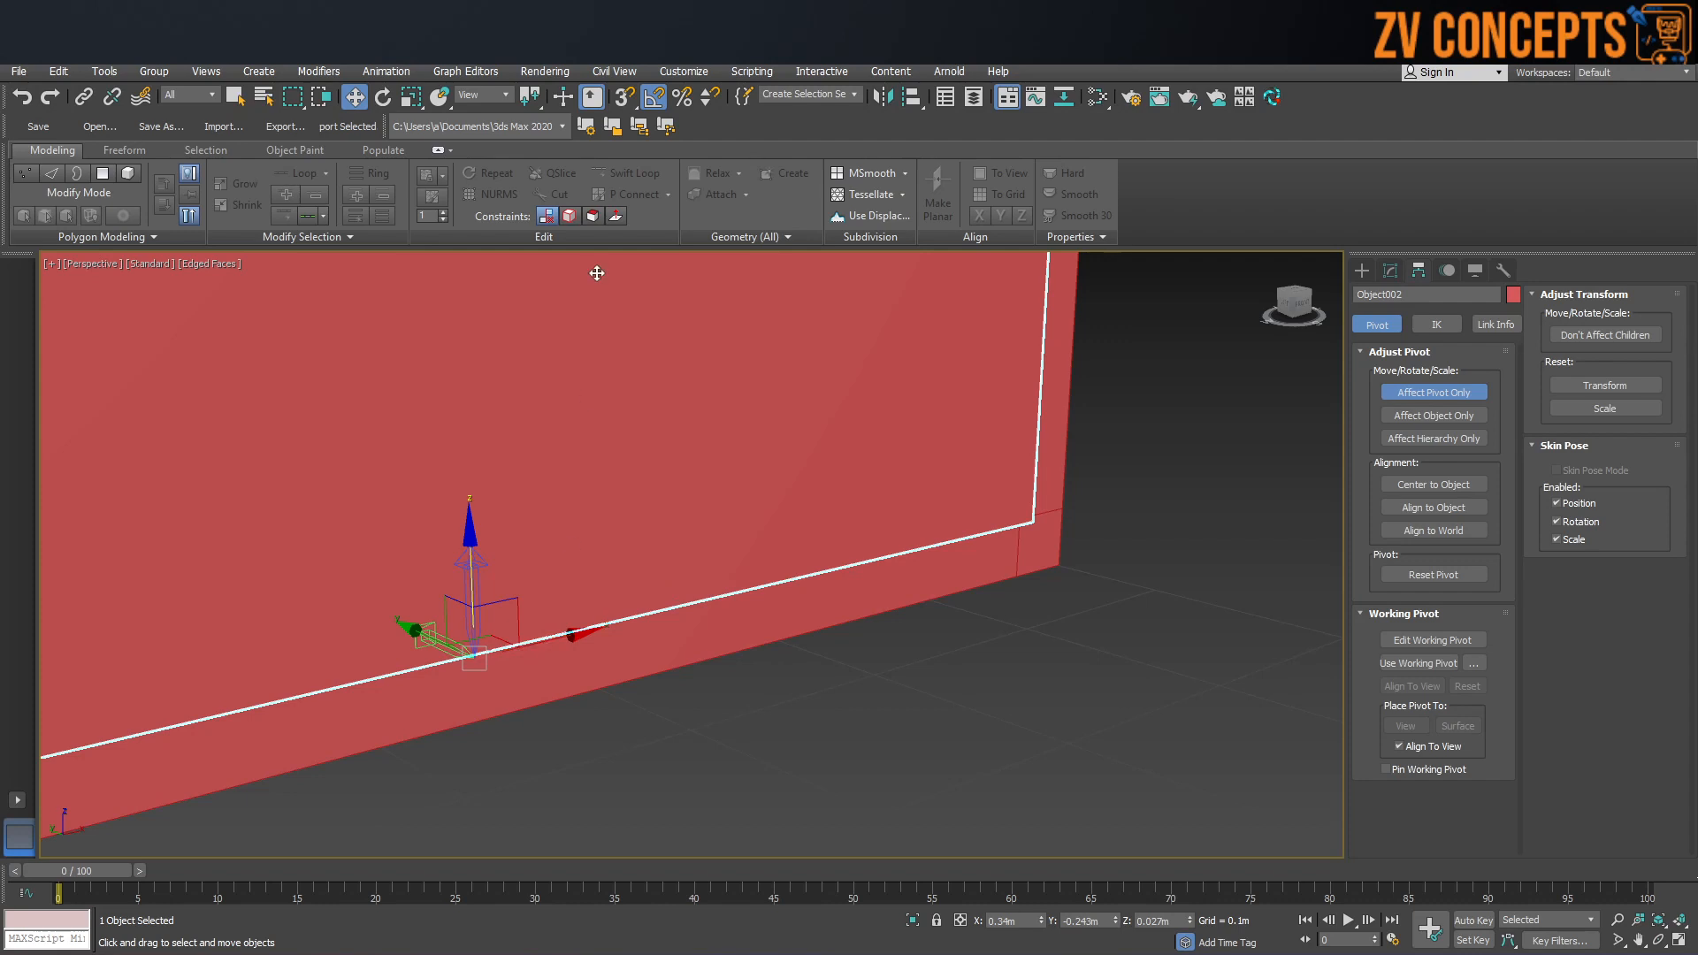
pyautogui.click(626, 99)
pyautogui.moveTo(565, 634); pyautogui.dragTo(1034, 523)
# Step: Snap the left door's pivot to its lower outer corner and end pivot-only editing
pyautogui.keyDown('alt'); pyautogui.moveTo(1031, 525); pyautogui.dragTo(991, 495, button='middle'); pyautogui.keyUp('alt')
pyautogui.scroll(-4, 761, 478)
pyautogui.click(315, 481)
pyautogui.moveTo(315, 480); pyautogui.dragTo(911, 532, button='middle')
pyautogui.scroll(4, 632, 641)
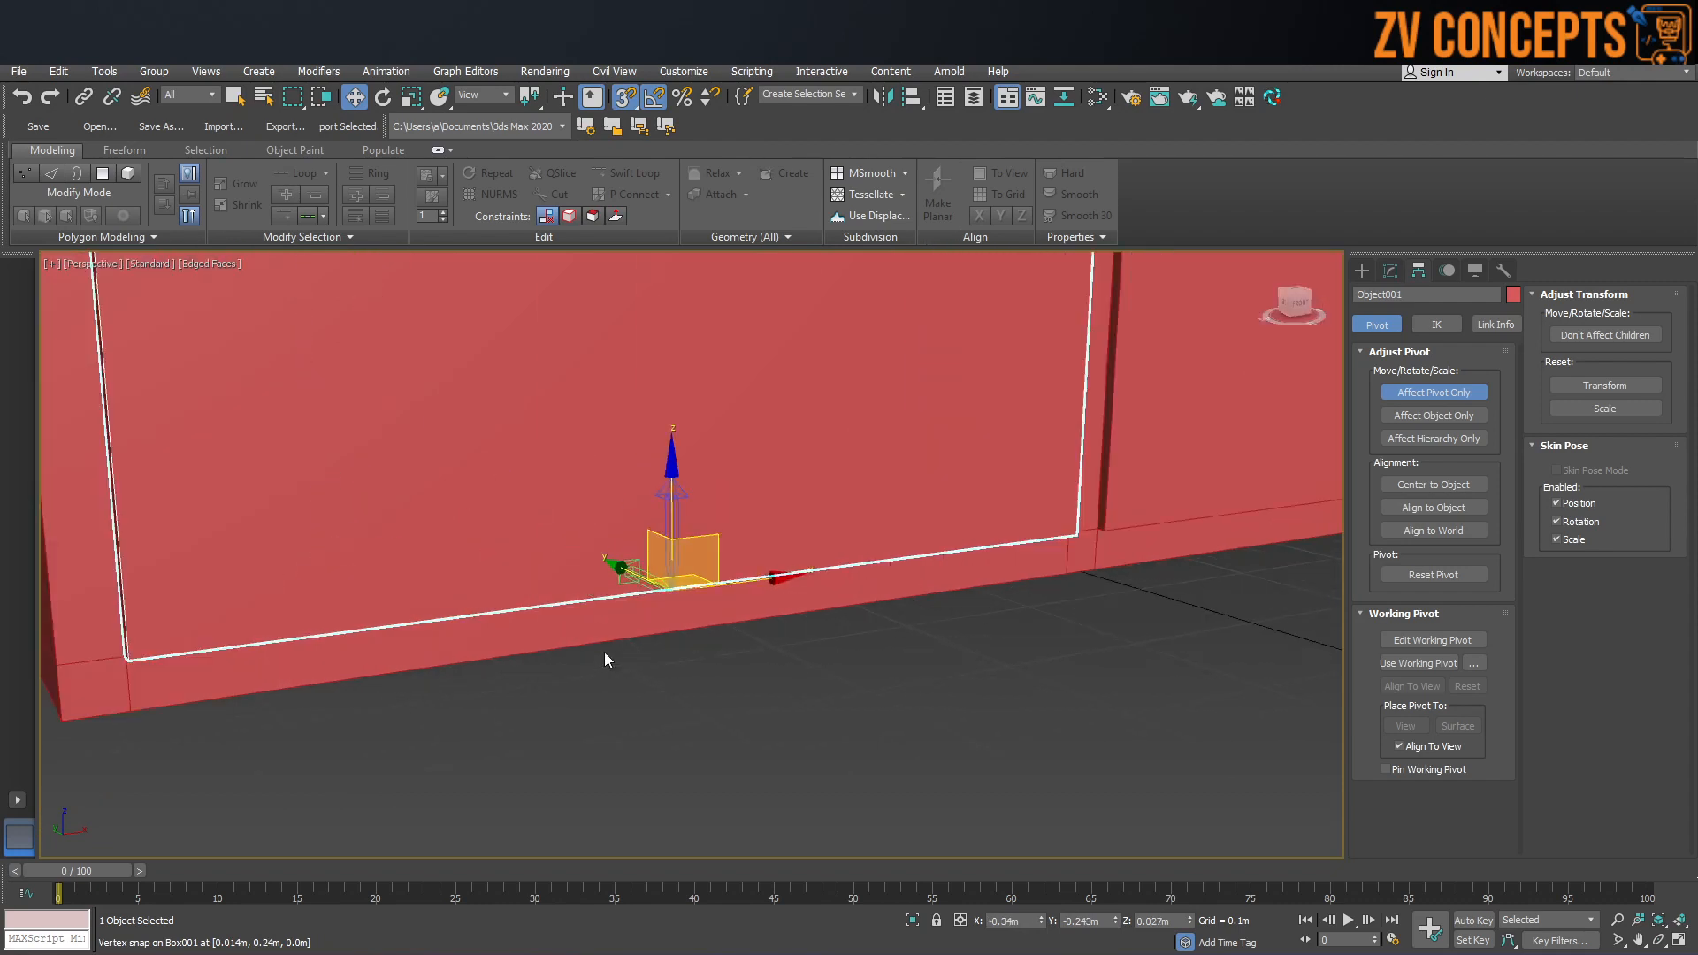
pyautogui.moveTo(669, 583); pyautogui.dragTo(128, 657)
pyautogui.click(1419, 389)
pyautogui.click(1362, 269)
# Step: Test the right door's hinge pivot by rotating the door open 150 degrees about Z, and undo the rotation
pyautogui.scroll(-5, 984, 457)
pyautogui.keyDown('alt'); pyautogui.moveTo(984, 456); pyautogui.dragTo(1172, 452, button='middle'); pyautogui.keyUp('alt')
pyautogui.moveTo(1172, 452); pyautogui.dragTo(1100, 539, button='middle')
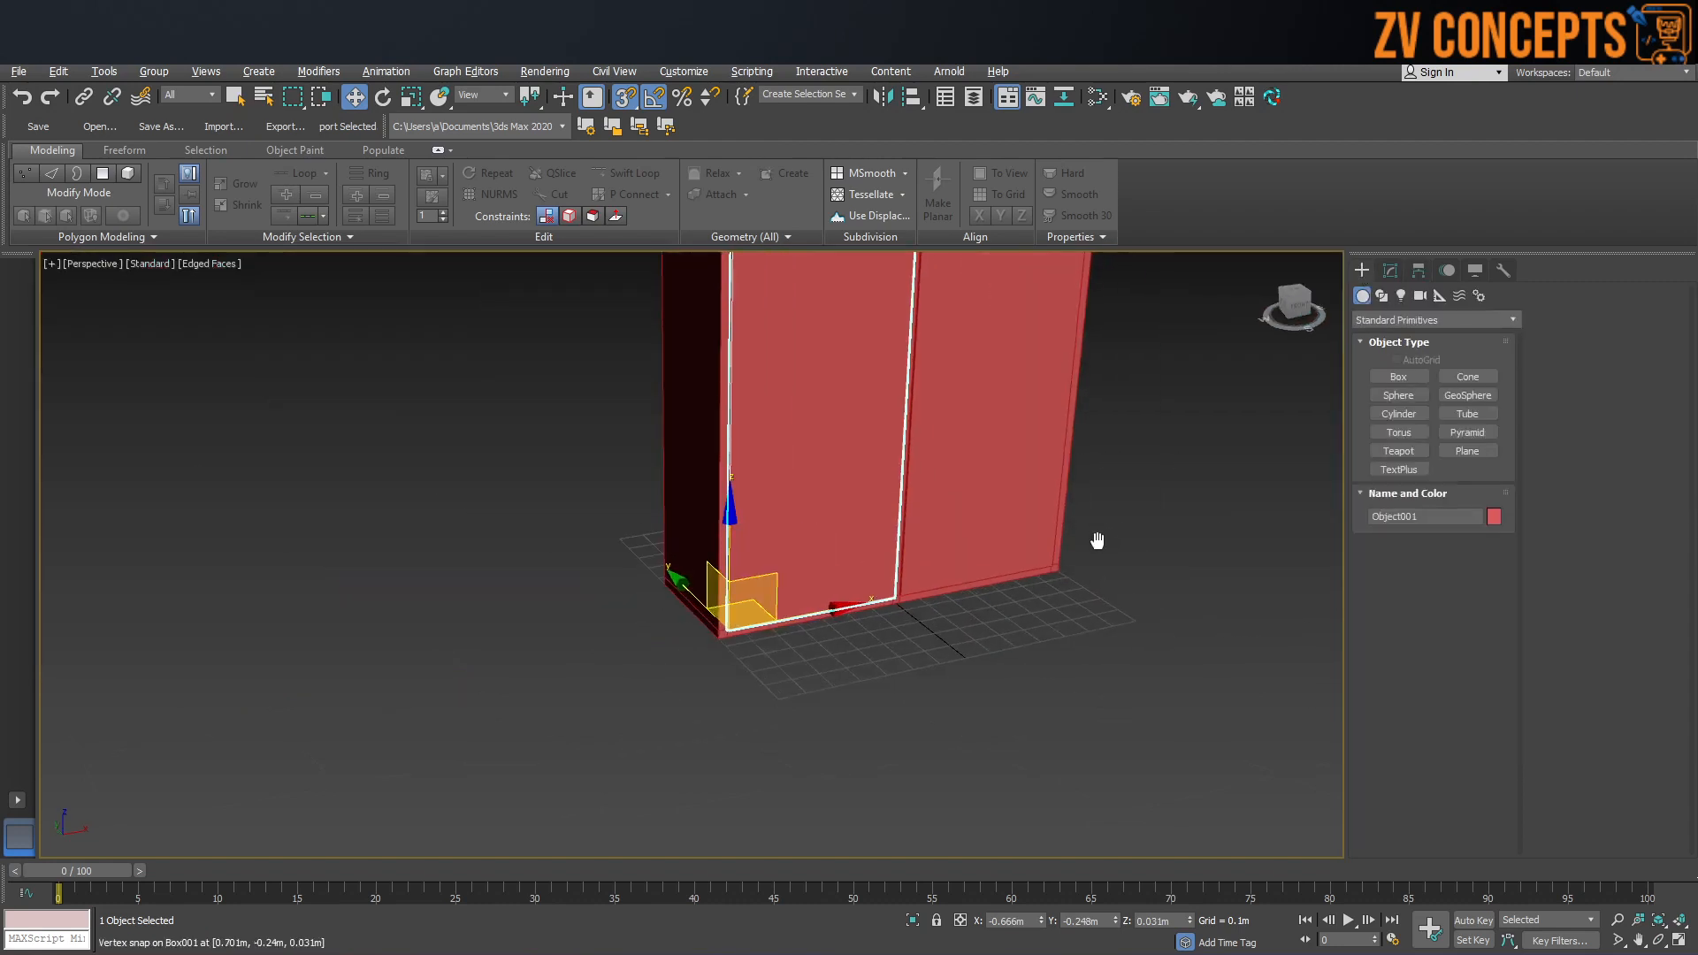
pyautogui.click(1213, 450)
pyautogui.moveTo(1017, 269); pyautogui.dragTo(951, 390, button='middle')
pyautogui.click(945, 335)
pyautogui.keyDown('ctrl'); pyautogui.click(724, 443); pyautogui.keyUp('ctrl')
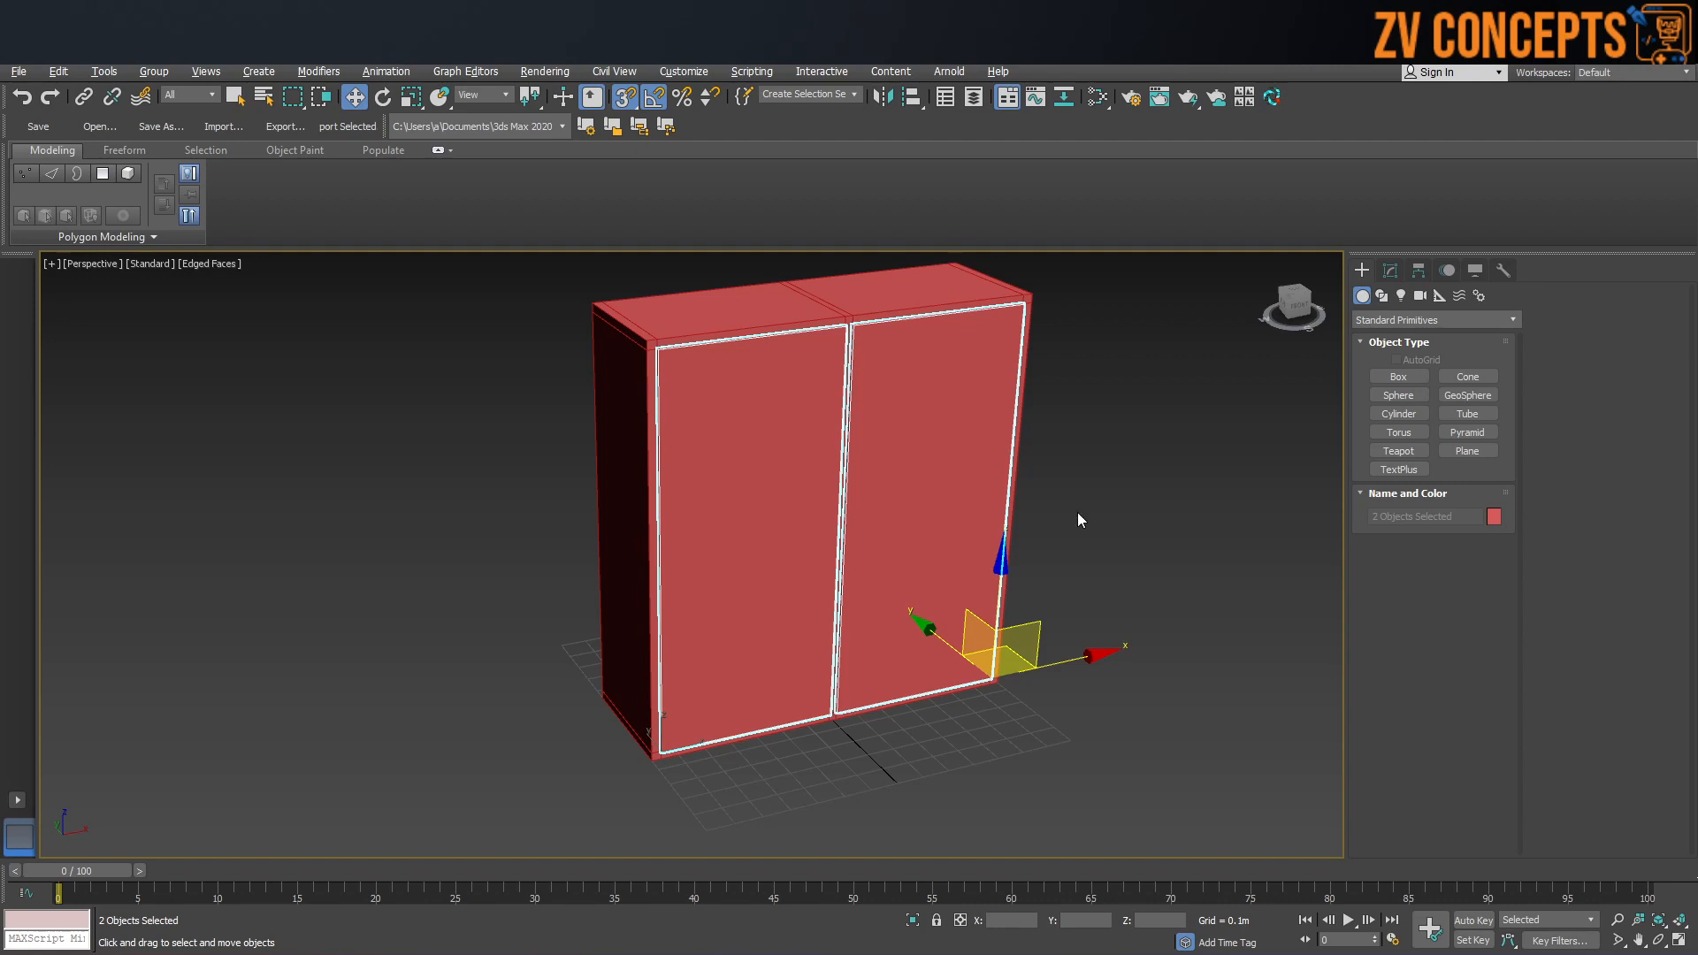
pyautogui.click(904, 482)
pyautogui.press('e')
pyautogui.moveTo(956, 724); pyautogui.dragTo(1093, 733)
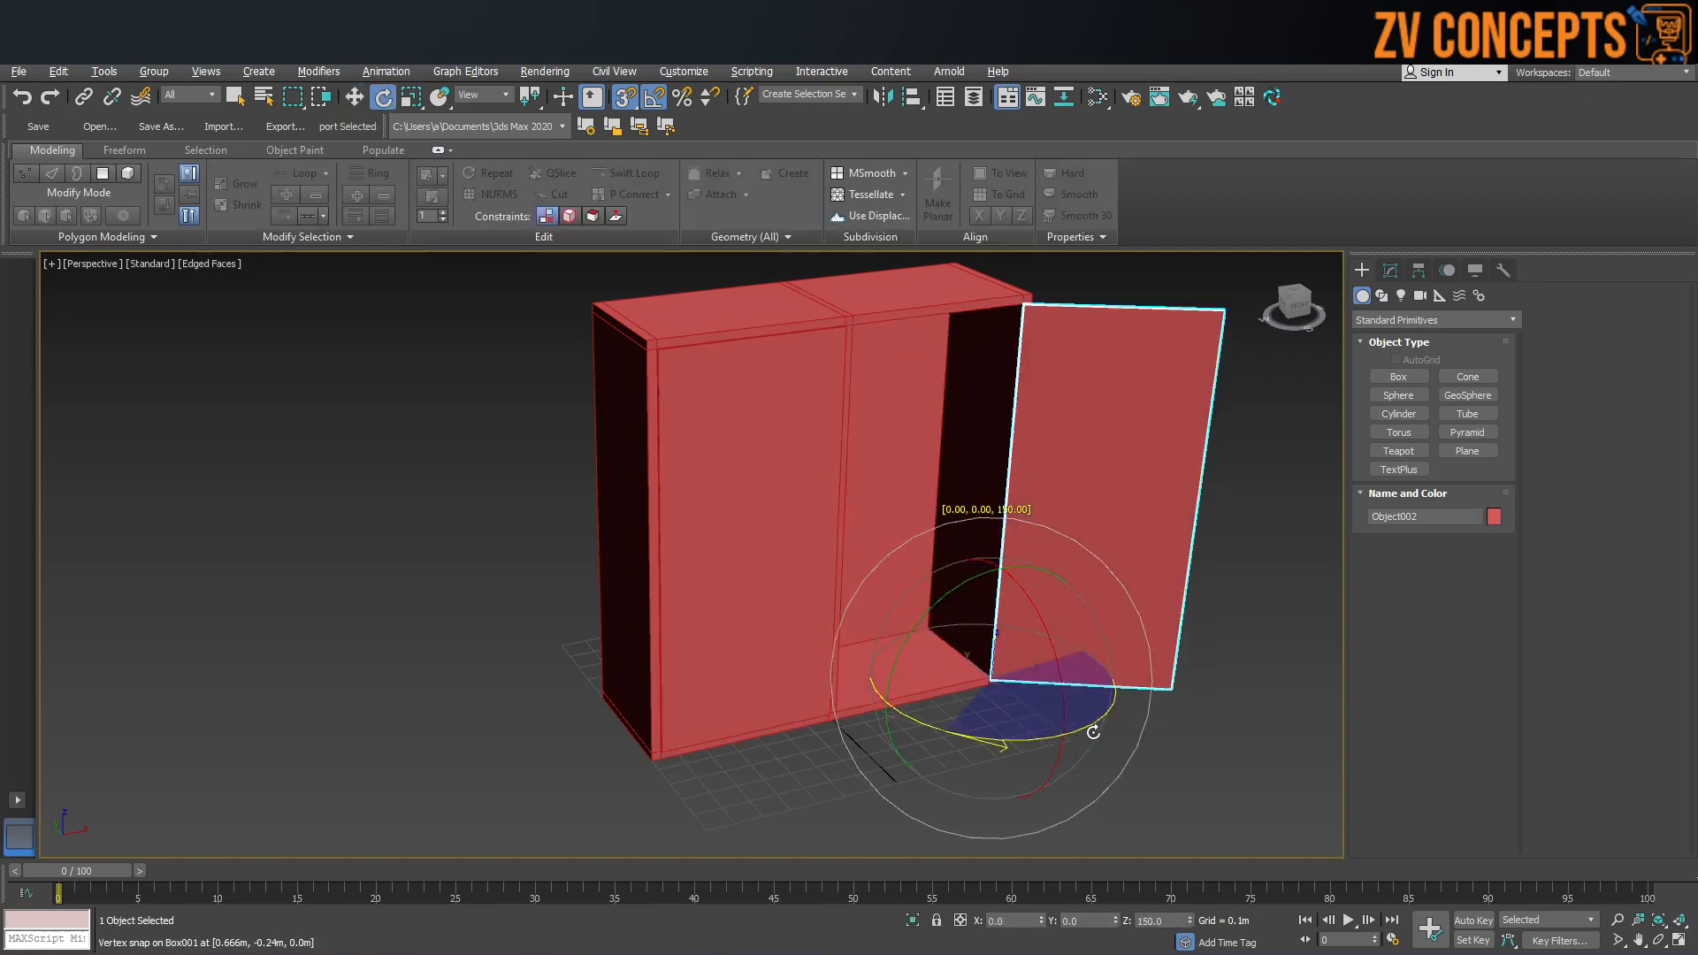
pyautogui.hotkey('ctrl', 'z')
# Step: Test the left door's hinge pivot by swinging the door open about Z, and undo the rotation
pyautogui.click(796, 562)
pyautogui.moveTo(752, 798); pyautogui.dragTo(615, 801)
pyautogui.hotkey('ctrl', 'z')
# Step: Select both doors, set the reference coordinate system to Local, and try rotating them together
pyautogui.click(969, 438)
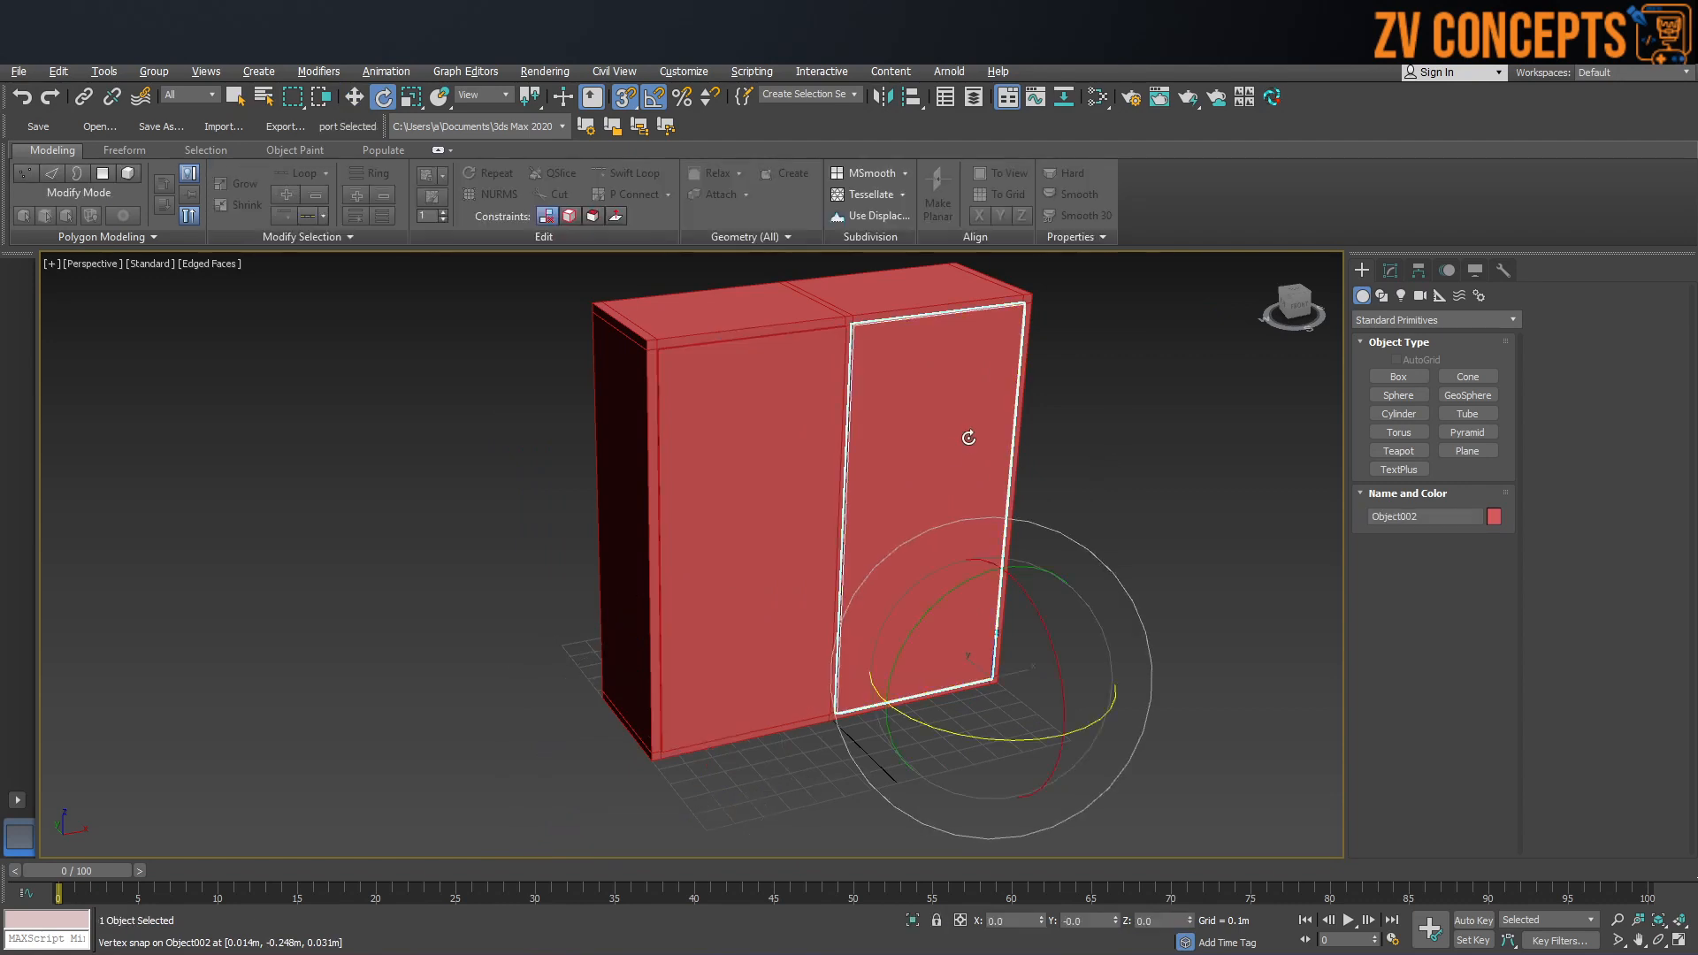
pyautogui.keyDown('ctrl'); pyautogui.click(758, 428); pyautogui.keyUp('ctrl')
pyautogui.click(500, 96)
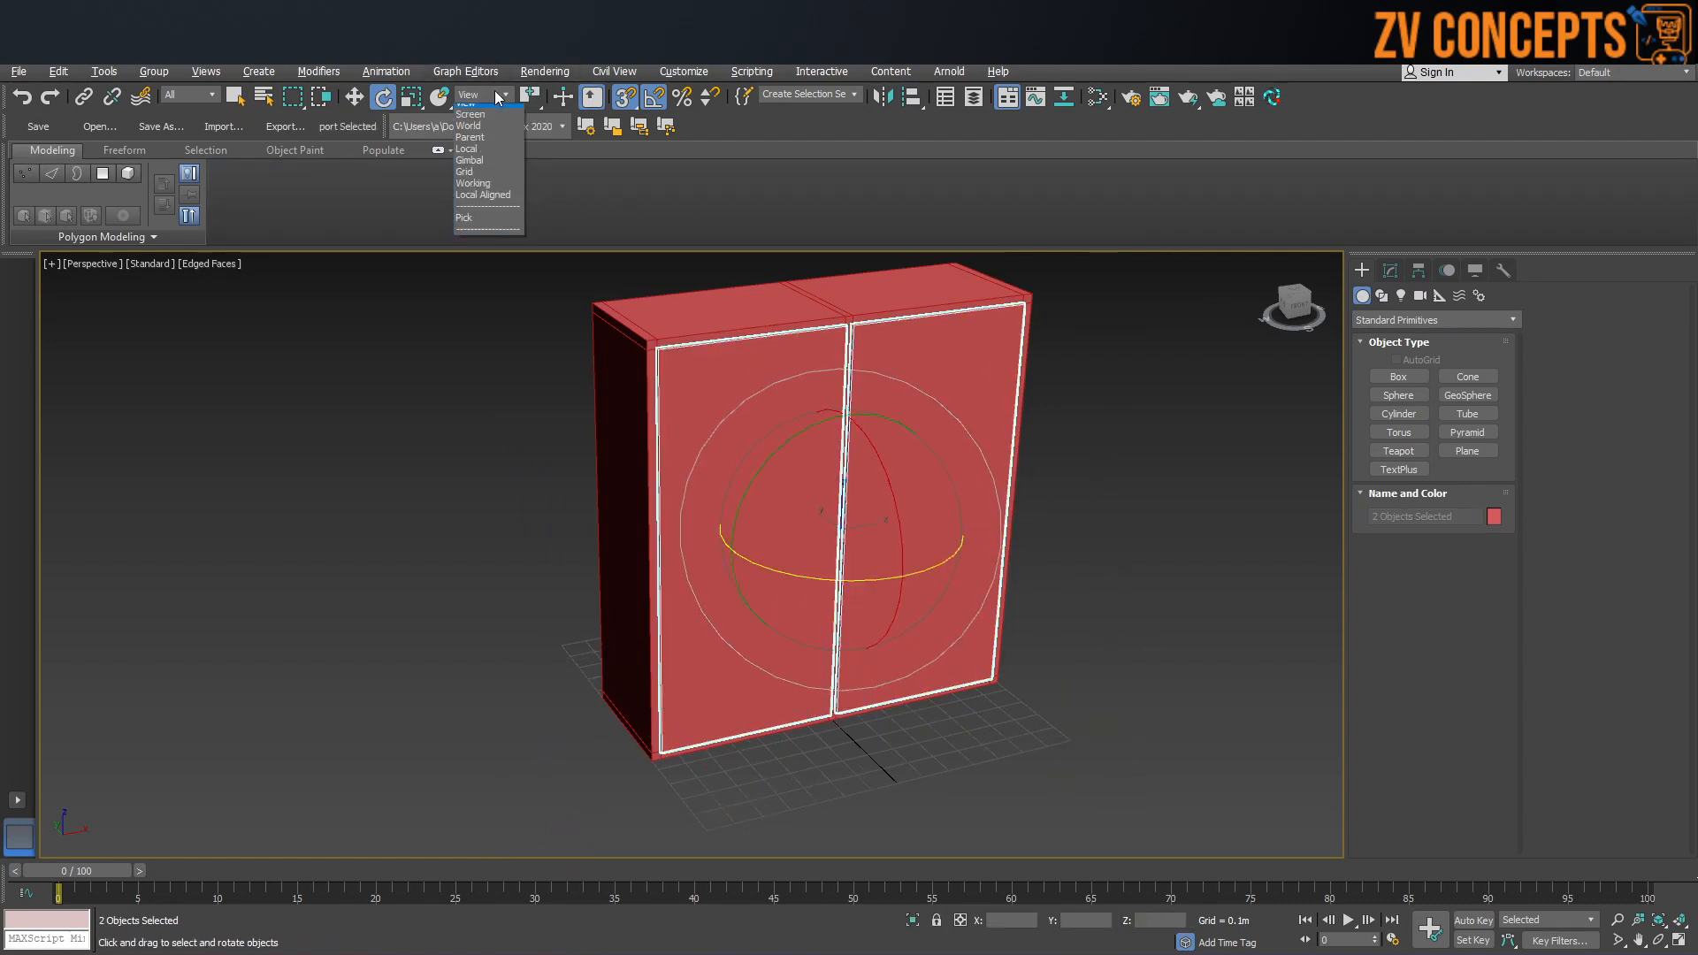
pyautogui.click(489, 156)
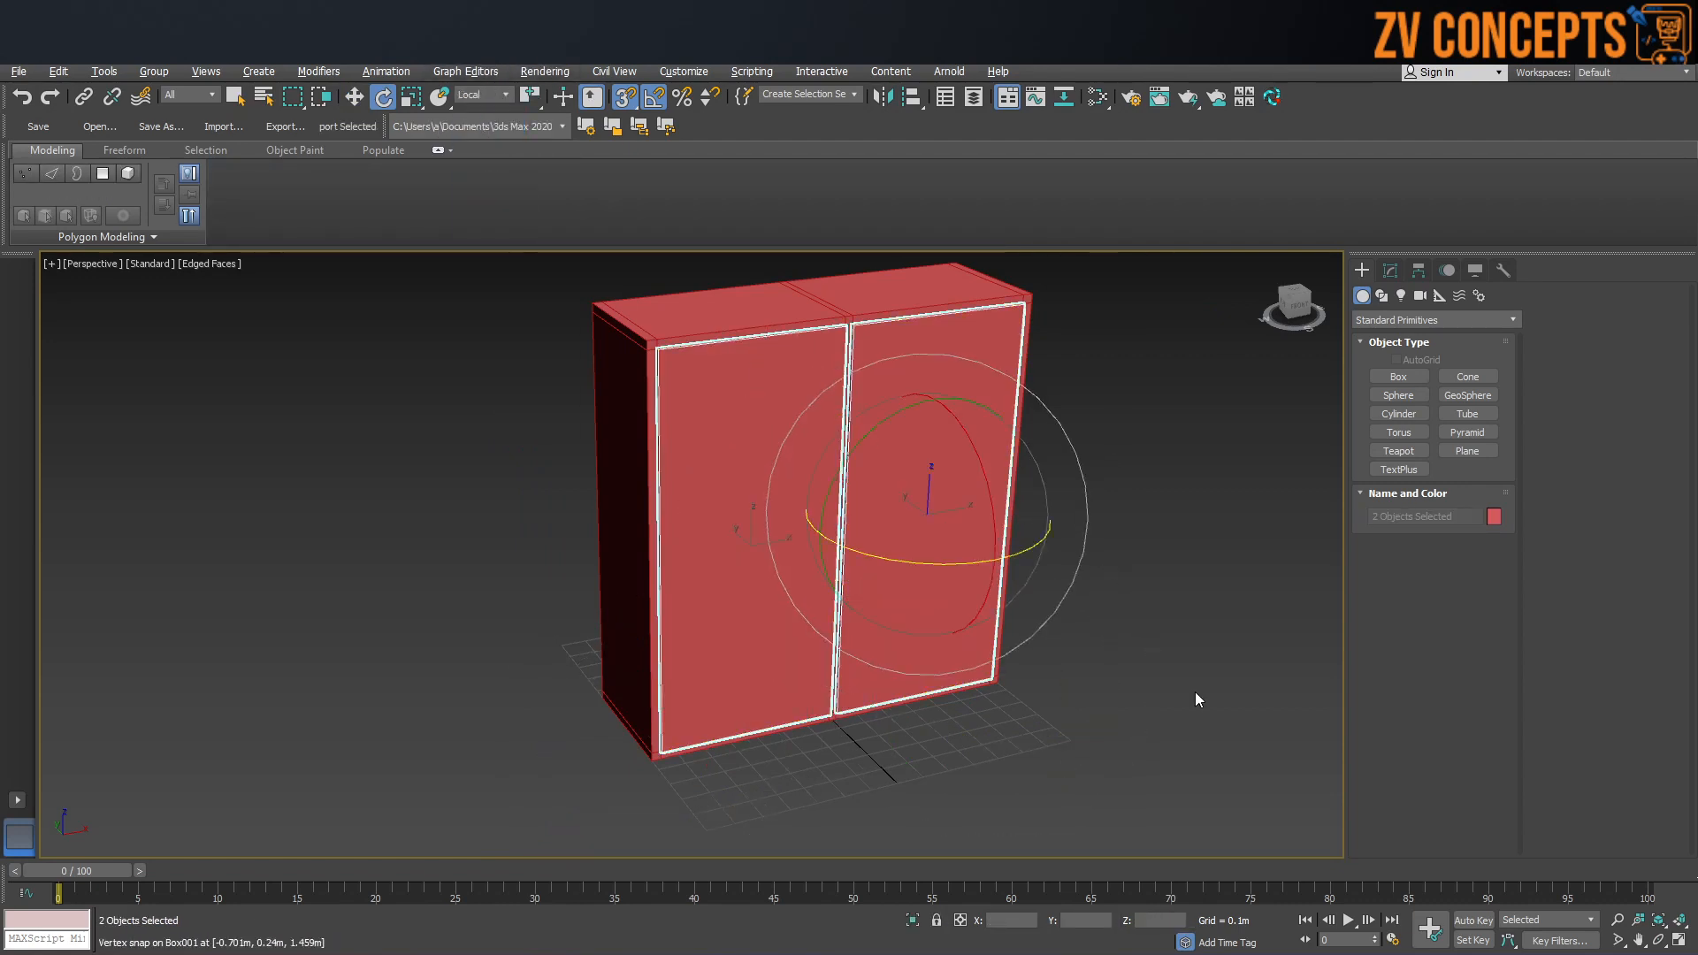
pyautogui.moveTo(938, 559); pyautogui.dragTo(988, 555)
pyautogui.rightClick(988, 555)
# Step: Set the transform centre to Use Pivot Point Center and try rotating both doors about their own pivots
pyautogui.click(480, 89)
pyautogui.click(480, 90)
pyautogui.click(534, 104)
pyautogui.click(531, 121)
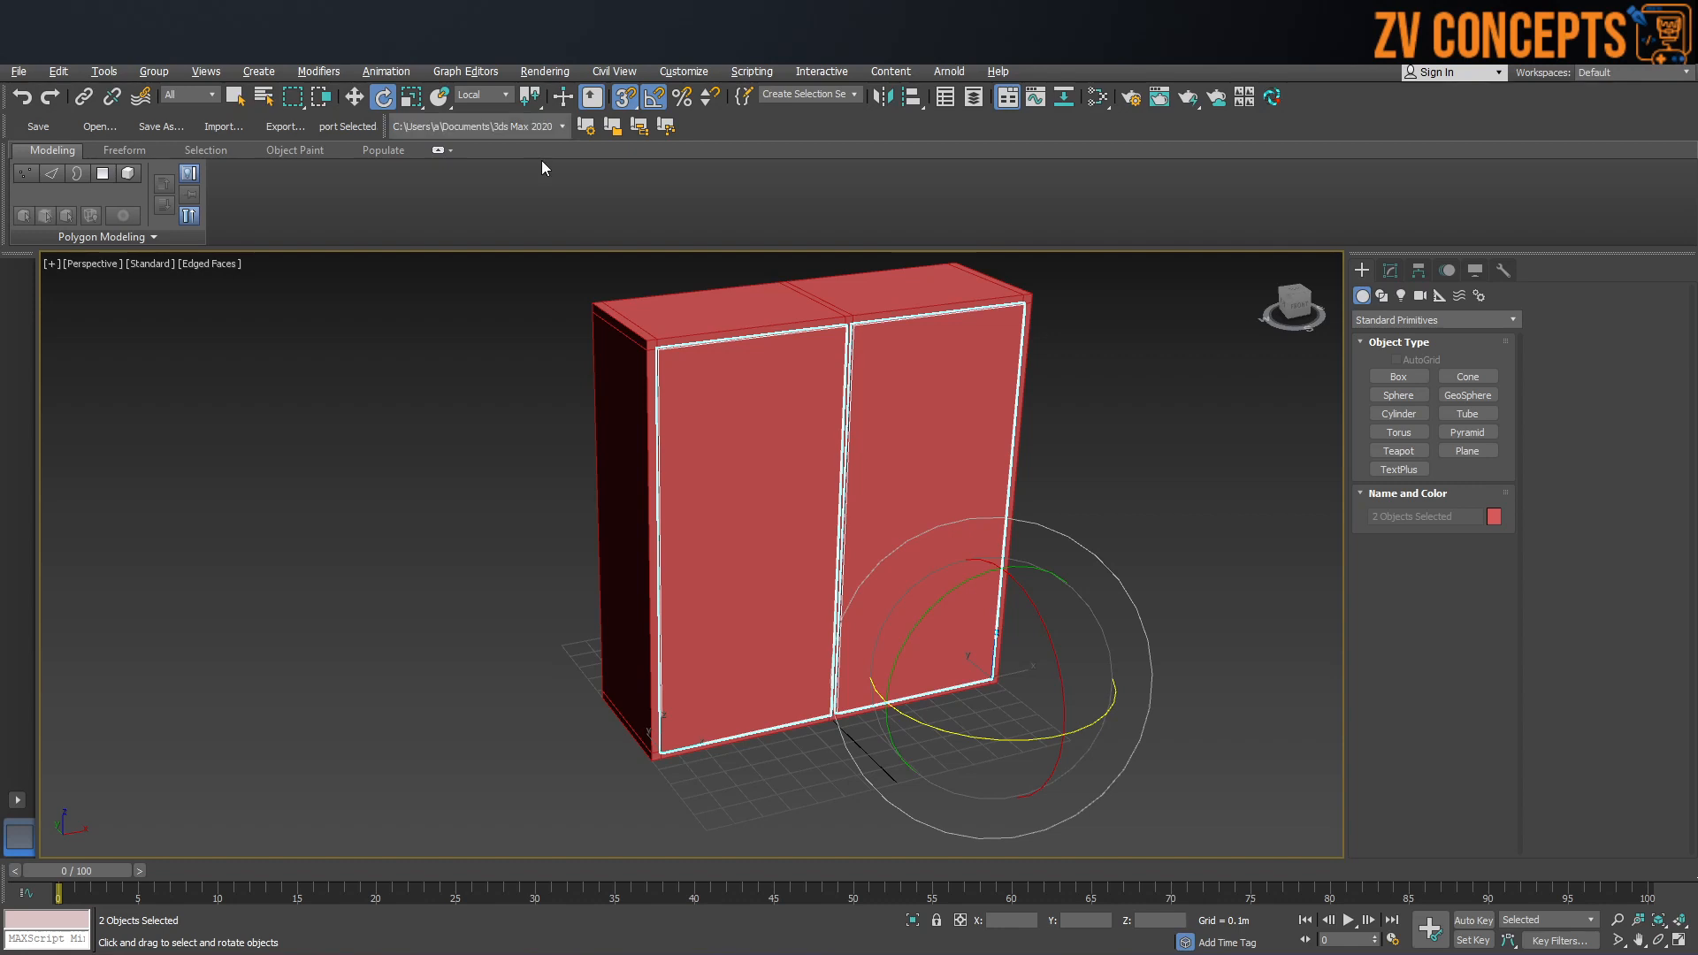
pyautogui.moveTo(986, 736); pyautogui.dragTo(947, 722)
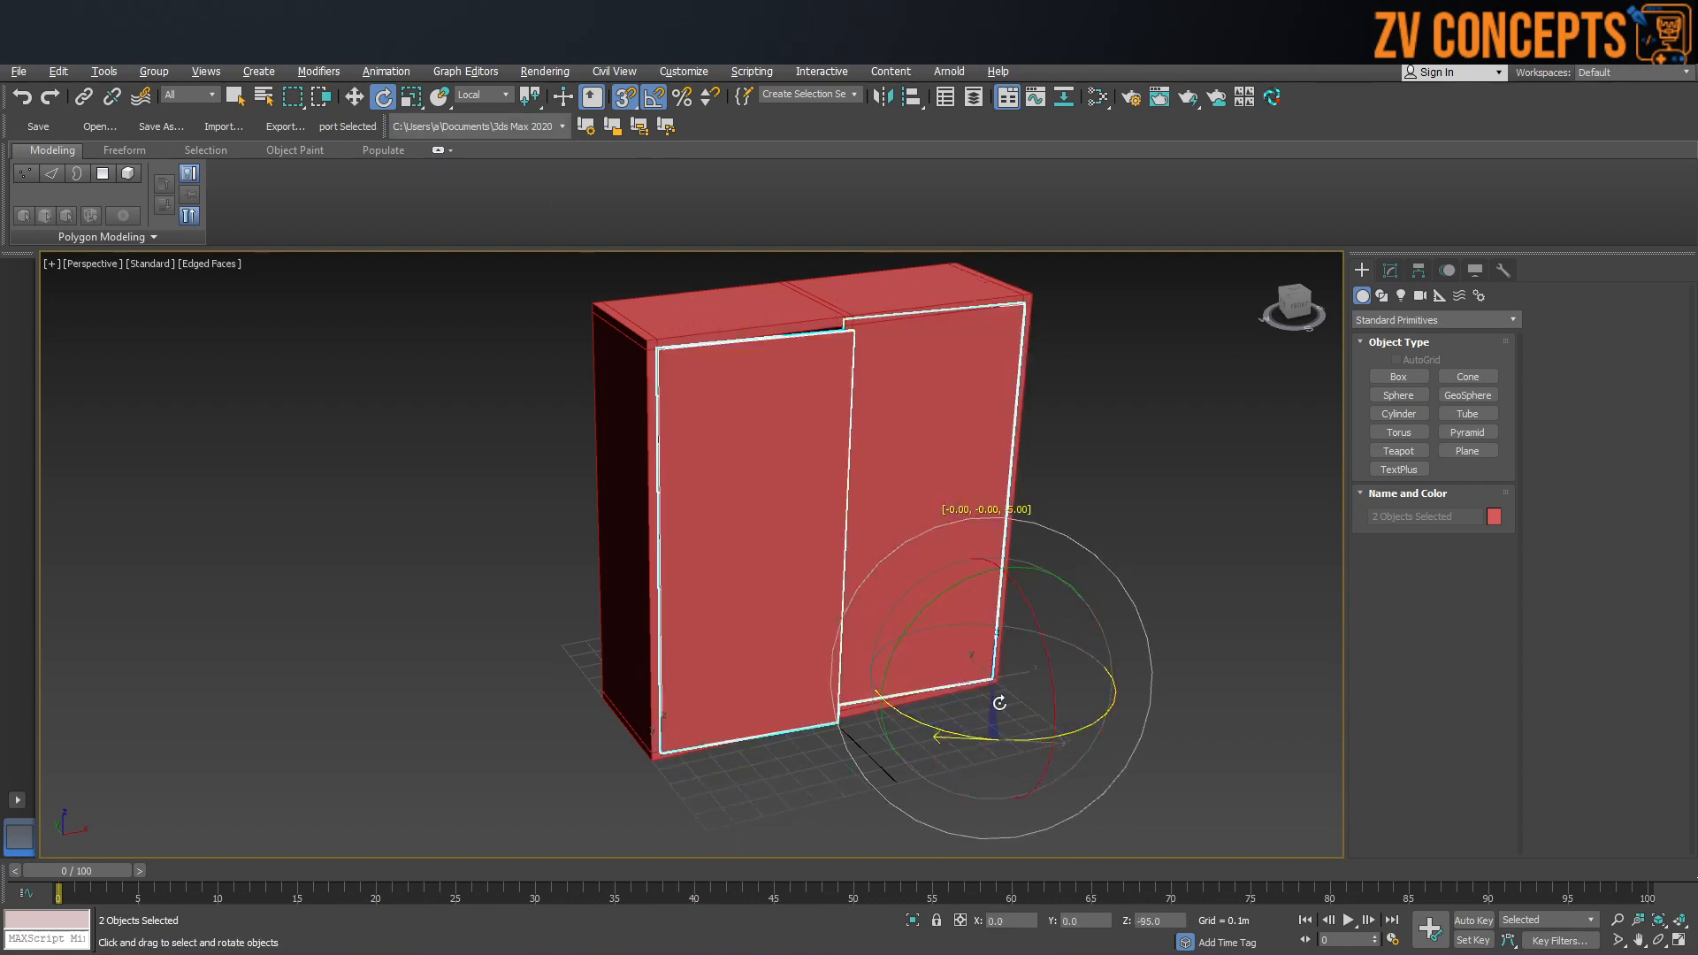
pyautogui.moveTo(997, 708); pyautogui.dragTo(1016, 690)
# Step: Reselect the two doors together and try rotating them about their pivots once more
pyautogui.click(1027, 390)
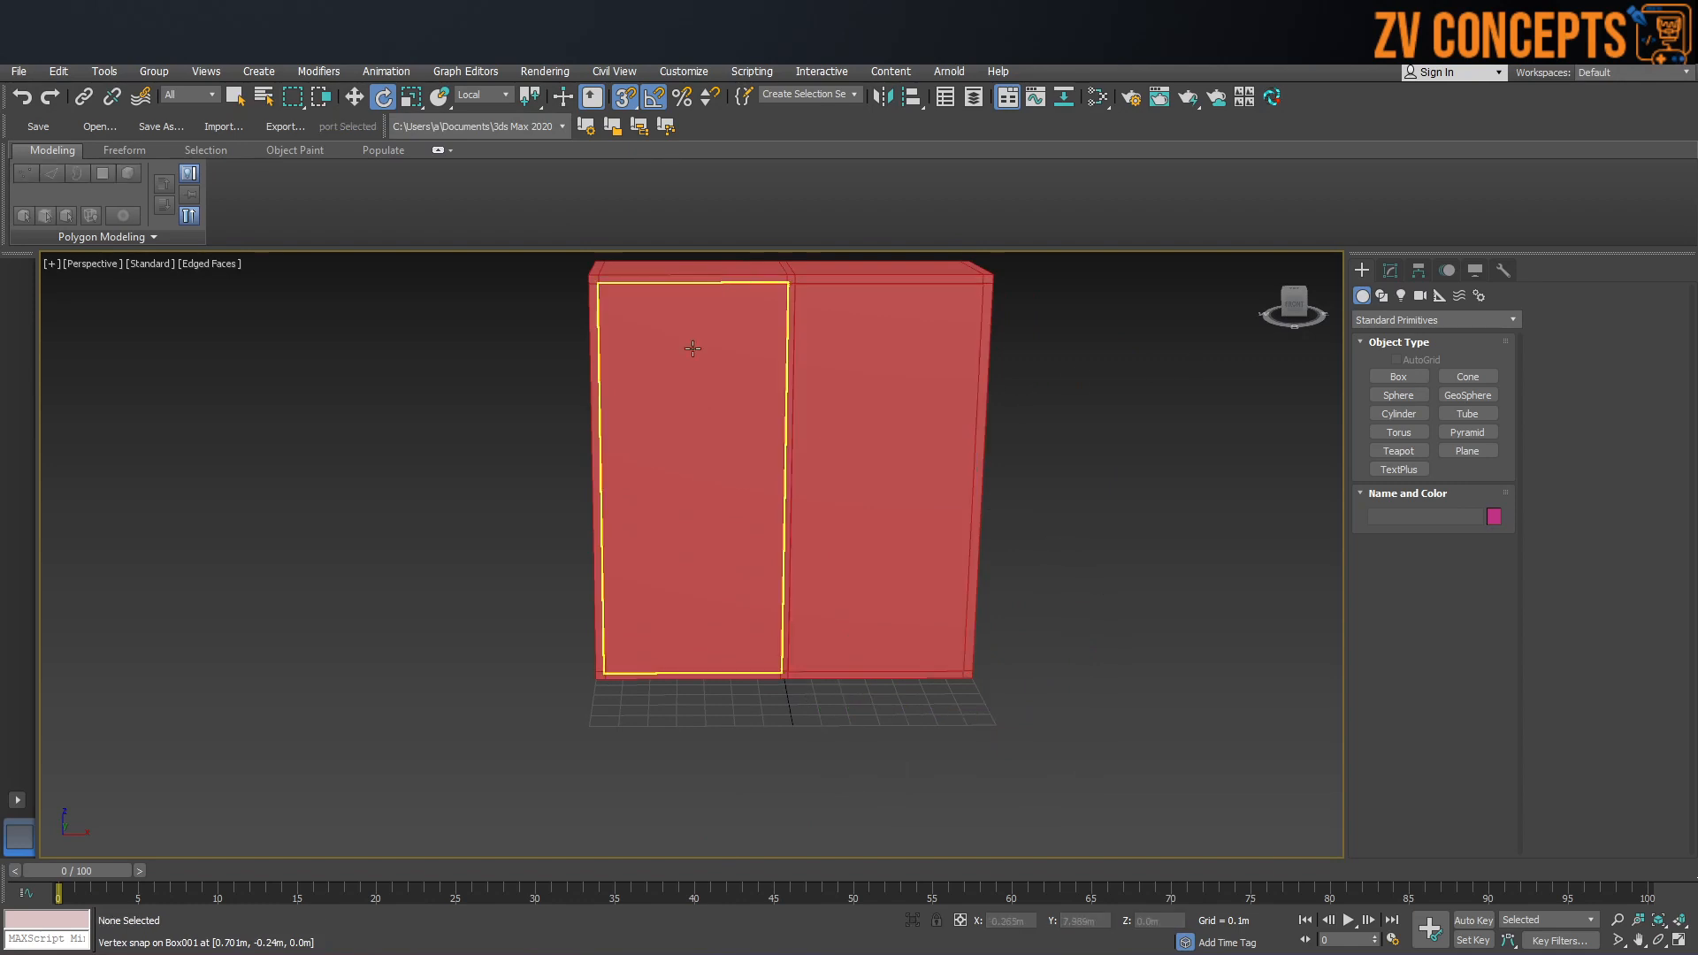
pyautogui.click(690, 348)
pyautogui.click(854, 334)
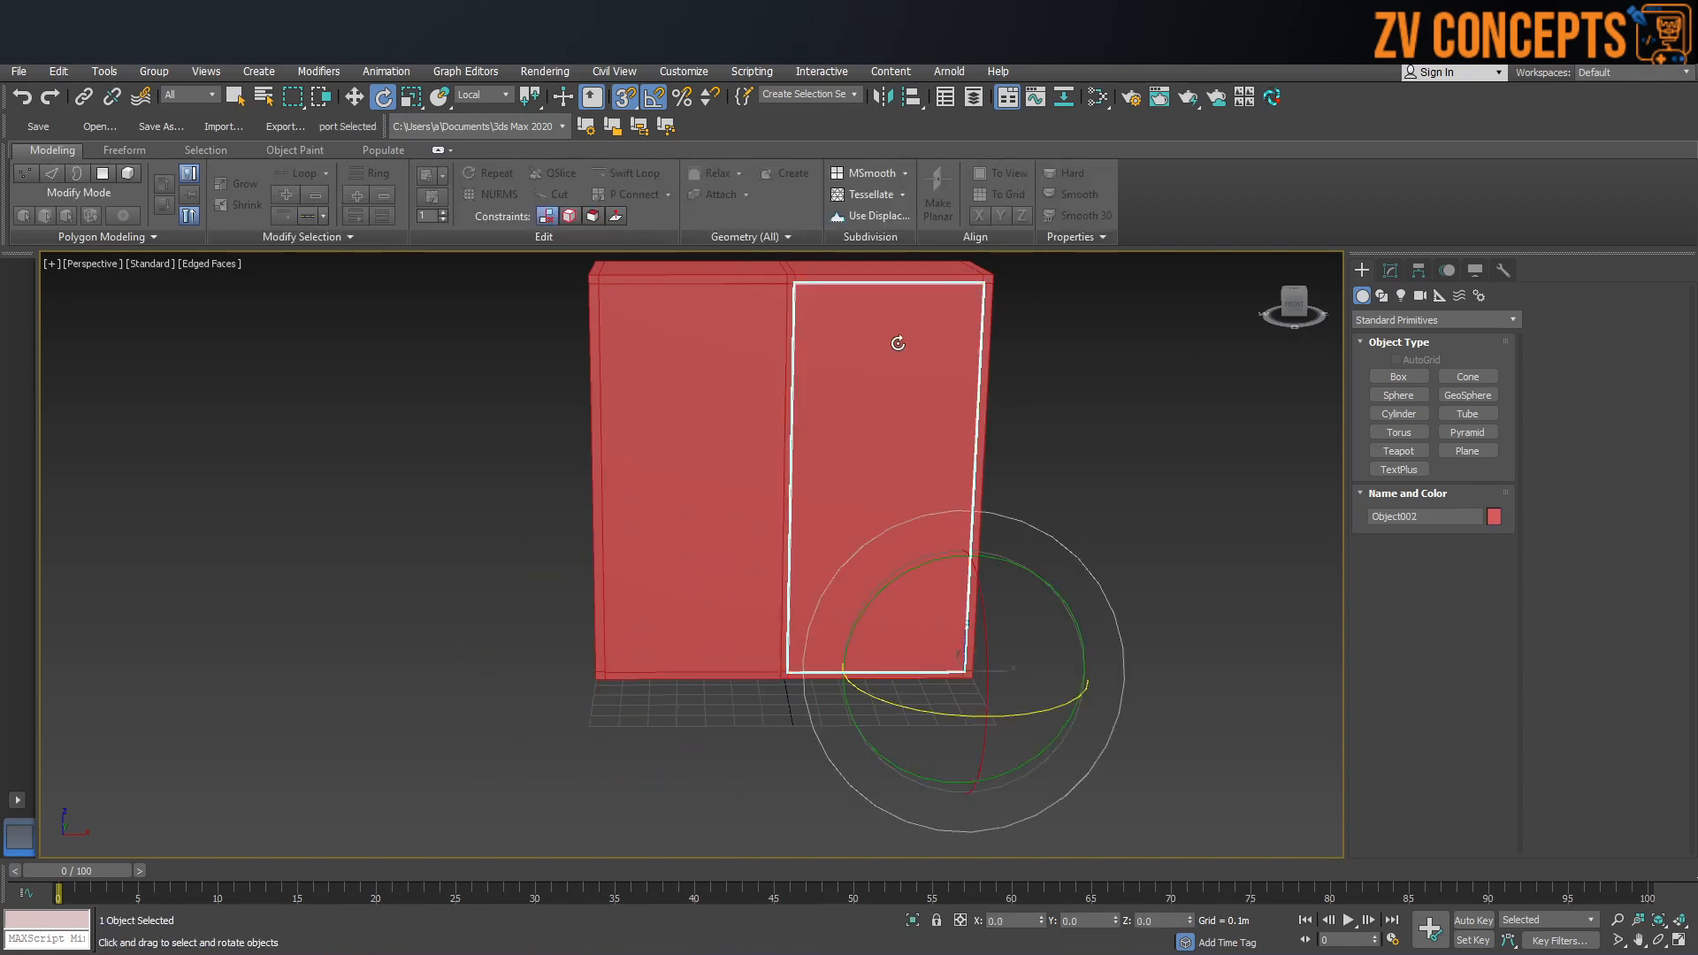
pyautogui.keyDown('alt'); pyautogui.moveTo(921, 352); pyautogui.dragTo(822, 374, button='middle'); pyautogui.keyUp('alt')
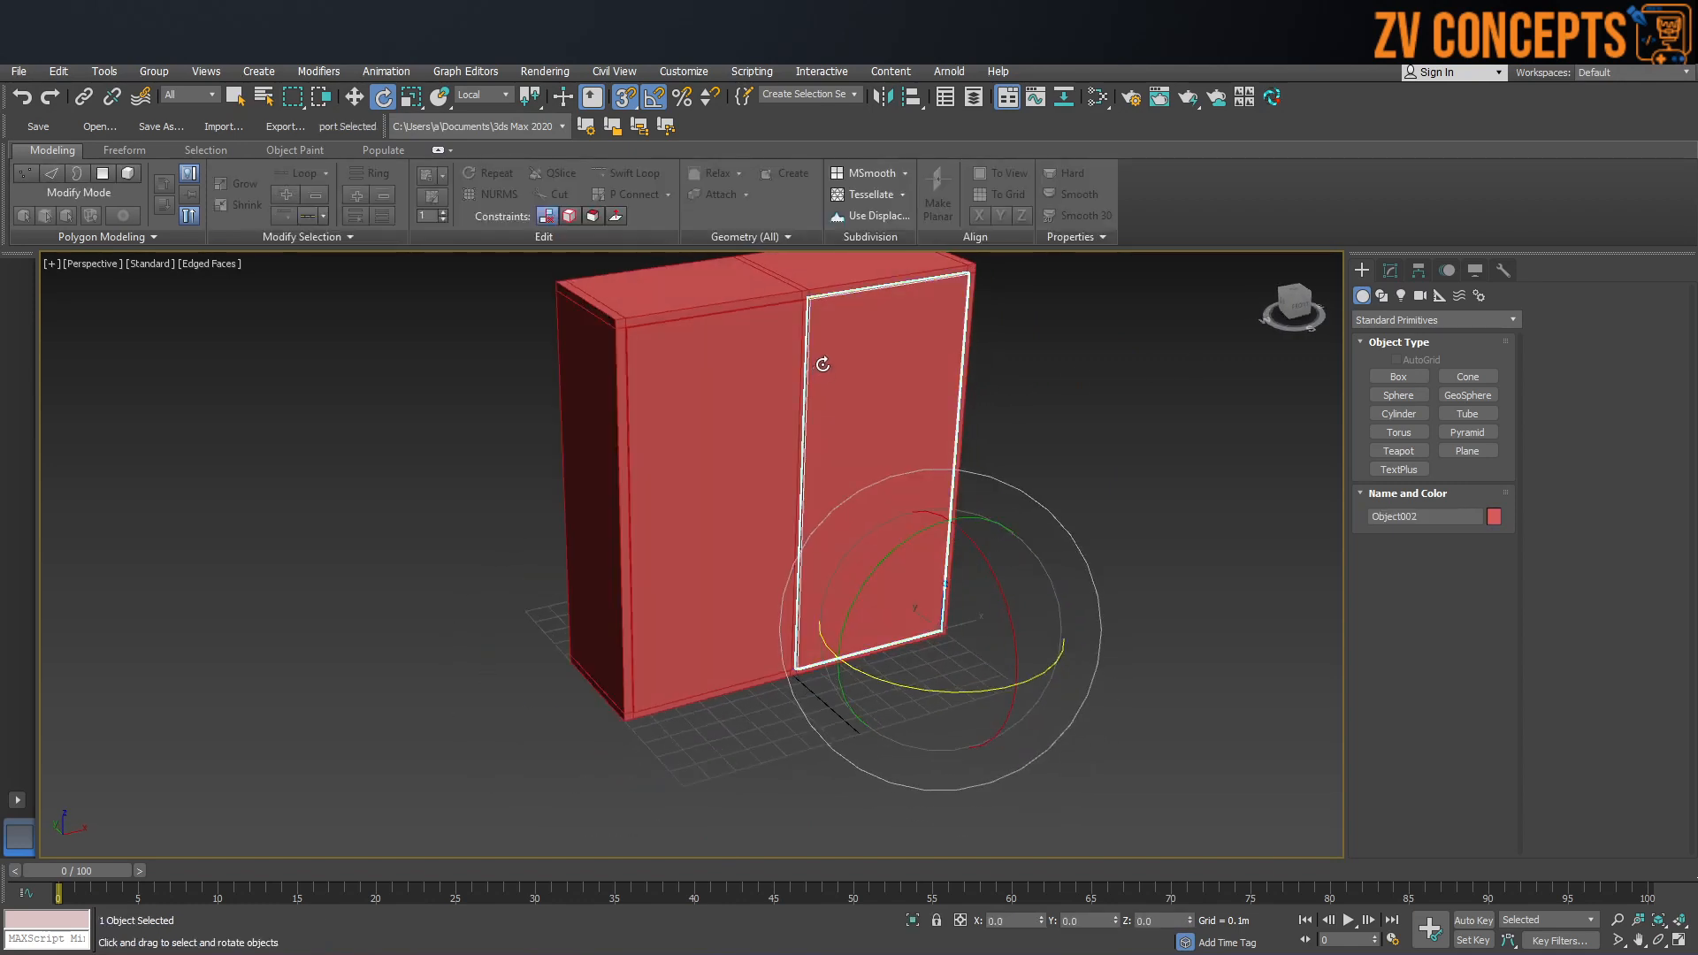
pyautogui.click(1148, 366)
pyautogui.click(876, 390)
pyautogui.keyDown('ctrl'); pyautogui.click(713, 398); pyautogui.keyUp('ctrl')
pyautogui.moveTo(924, 681)
pyautogui.mouseDown()
pyautogui.moveTo(979, 682)
pyautogui.moveTo(941, 700)
pyautogui.mouseUp()
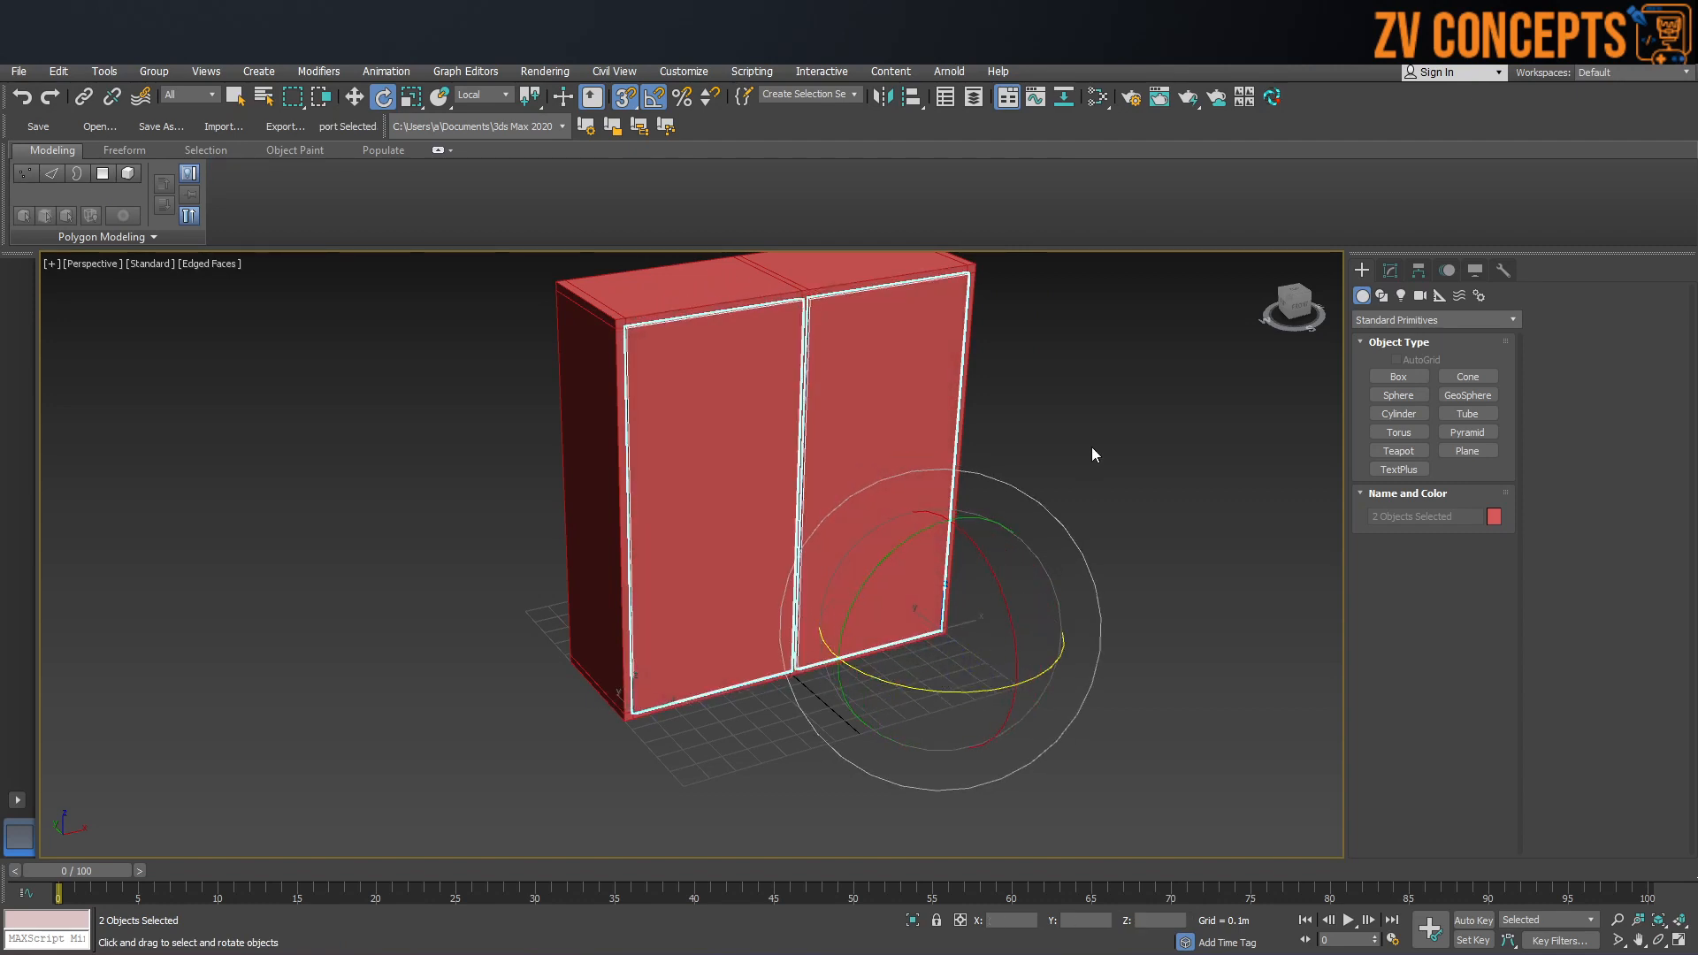
# Step: Return the reference coordinate system to View and clear the selection
pyautogui.click(482, 94)
pyautogui.click(469, 111)
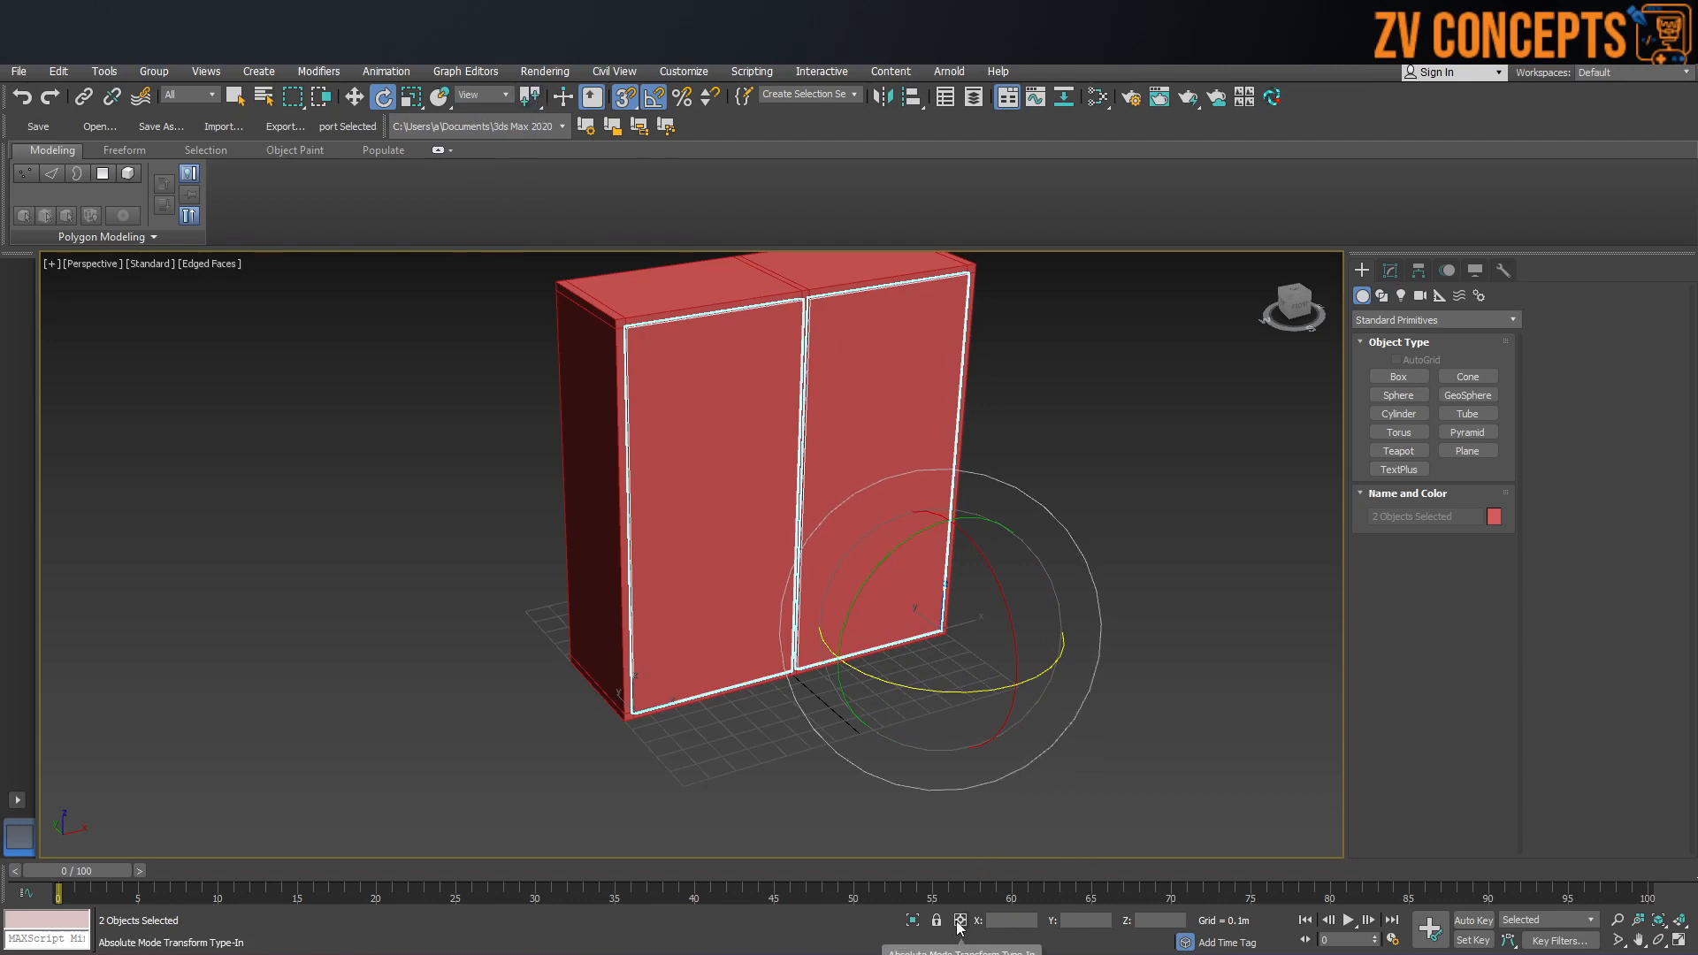
pyautogui.click(1257, 491)
pyautogui.moveTo(1058, 358); pyautogui.dragTo(942, 389)
pyautogui.scroll(2, 942, 389)
pyautogui.moveTo(942, 389); pyautogui.dragTo(886, 478, button='middle')
pyautogui.click(1033, 437)
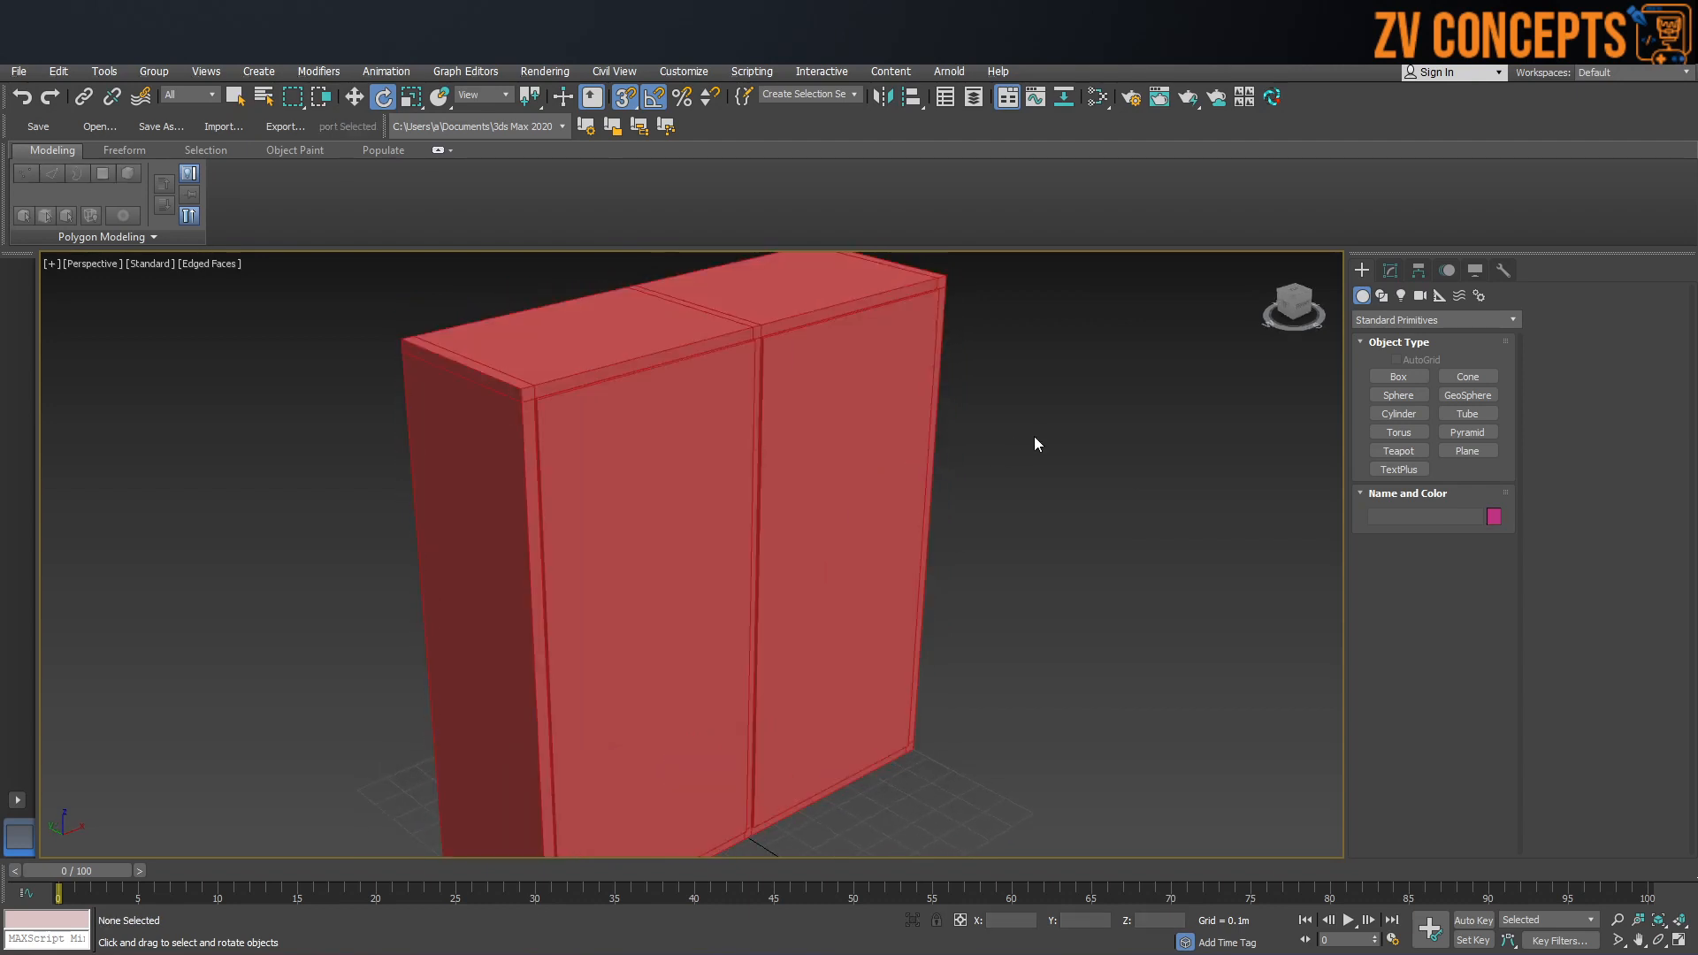
# Step: Assign the wood material to the cabinet frame and both doors, and close the Slate Material Editor
pyautogui.scroll(-4, 910, 416)
pyautogui.moveTo(910, 417); pyautogui.dragTo(512, 565)
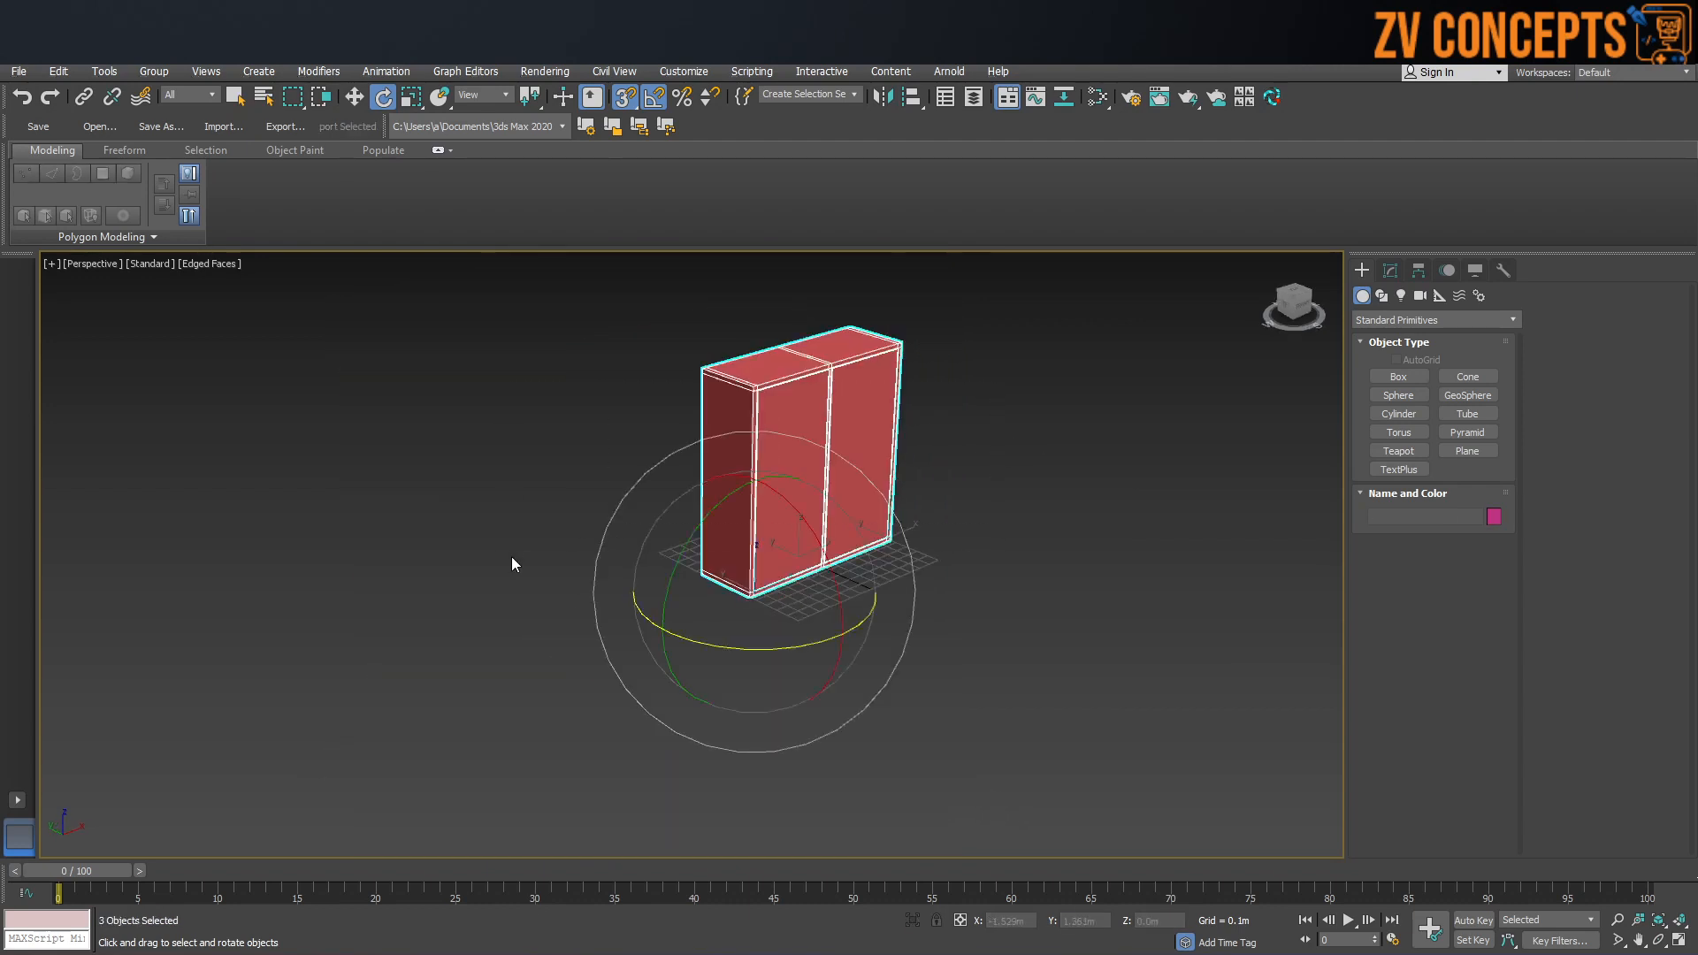
pyautogui.press('m')
pyautogui.moveTo(784, 260); pyautogui.dragTo(1476, 246)
pyautogui.moveTo(1579, 550); pyautogui.dragTo(865, 440)
pyautogui.click(807, 540)
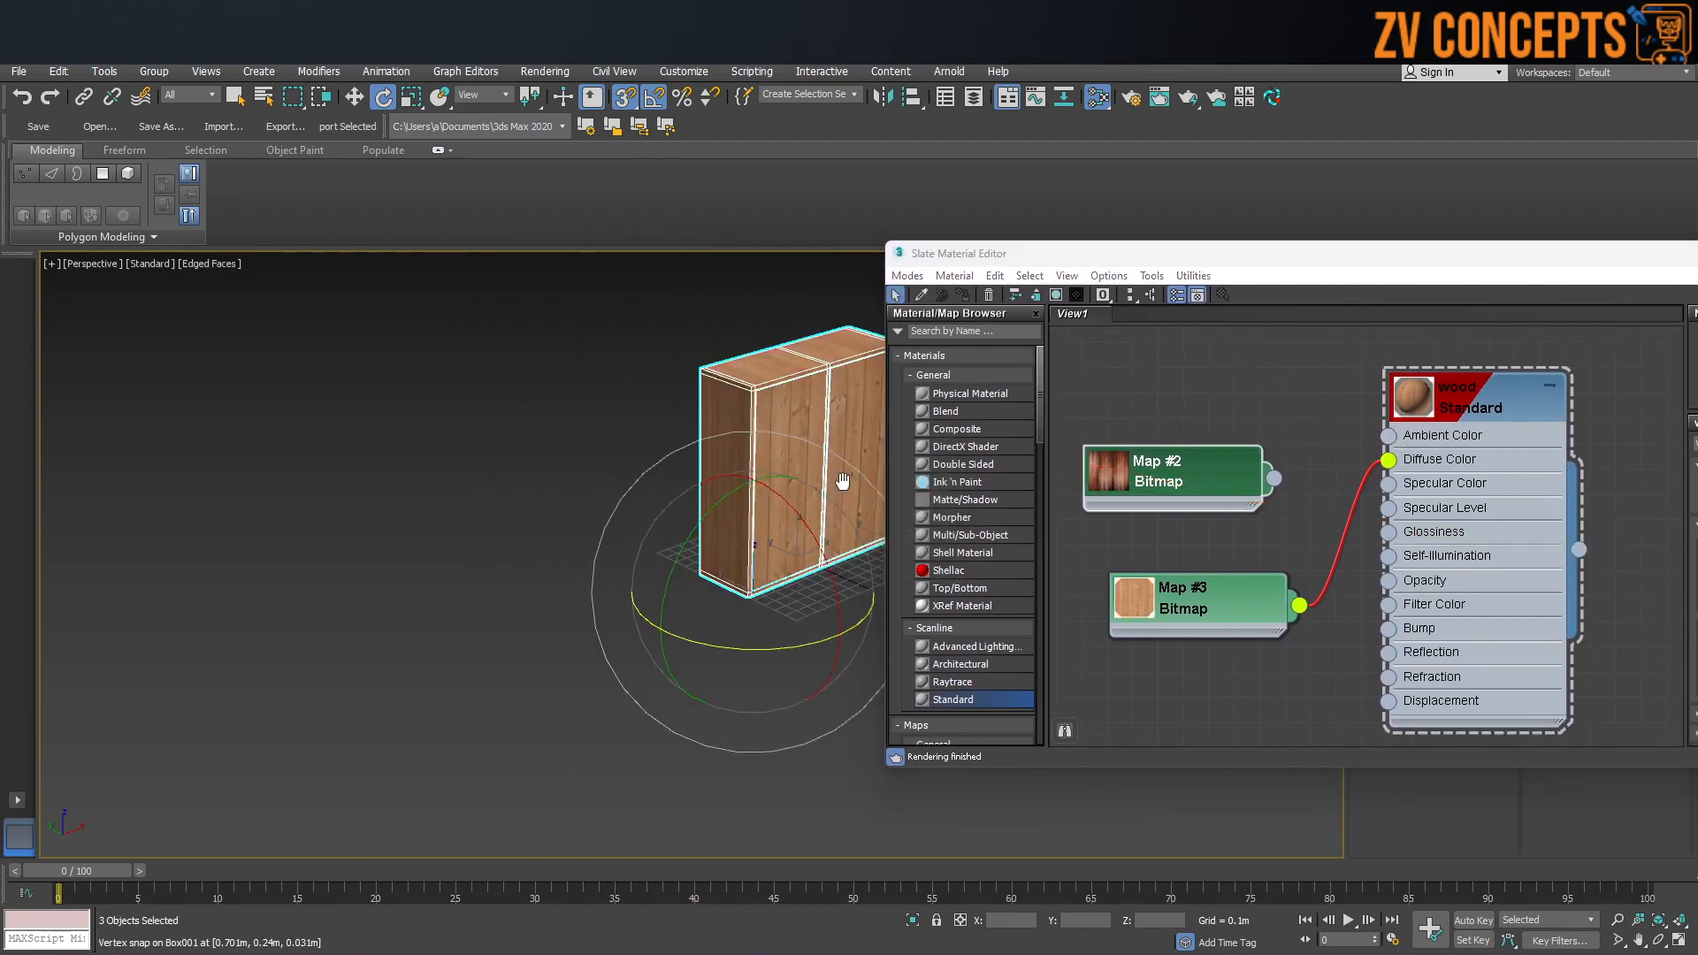
pyautogui.scroll(6, 911, 390)
pyautogui.moveTo(1492, 263); pyautogui.dragTo(1234, 272)
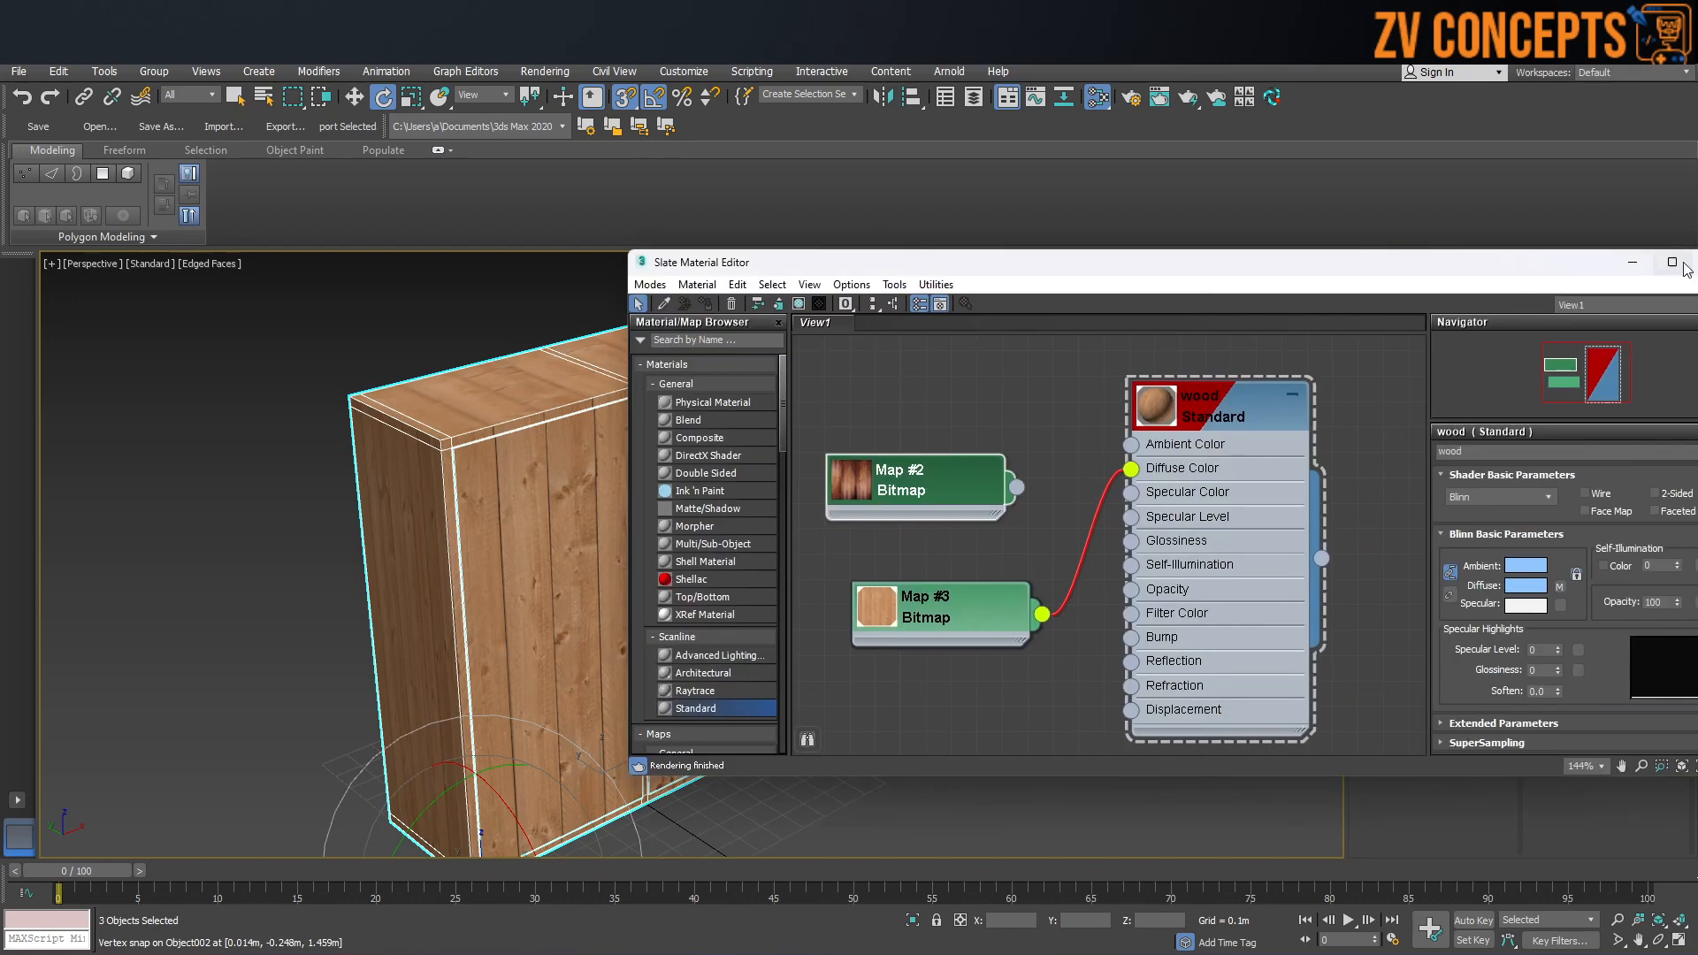
pyautogui.moveTo(1604, 266); pyautogui.dragTo(1436, 269)
pyautogui.click(1548, 264)
pyautogui.moveTo(806, 533); pyautogui.dragTo(846, 521, button='middle')
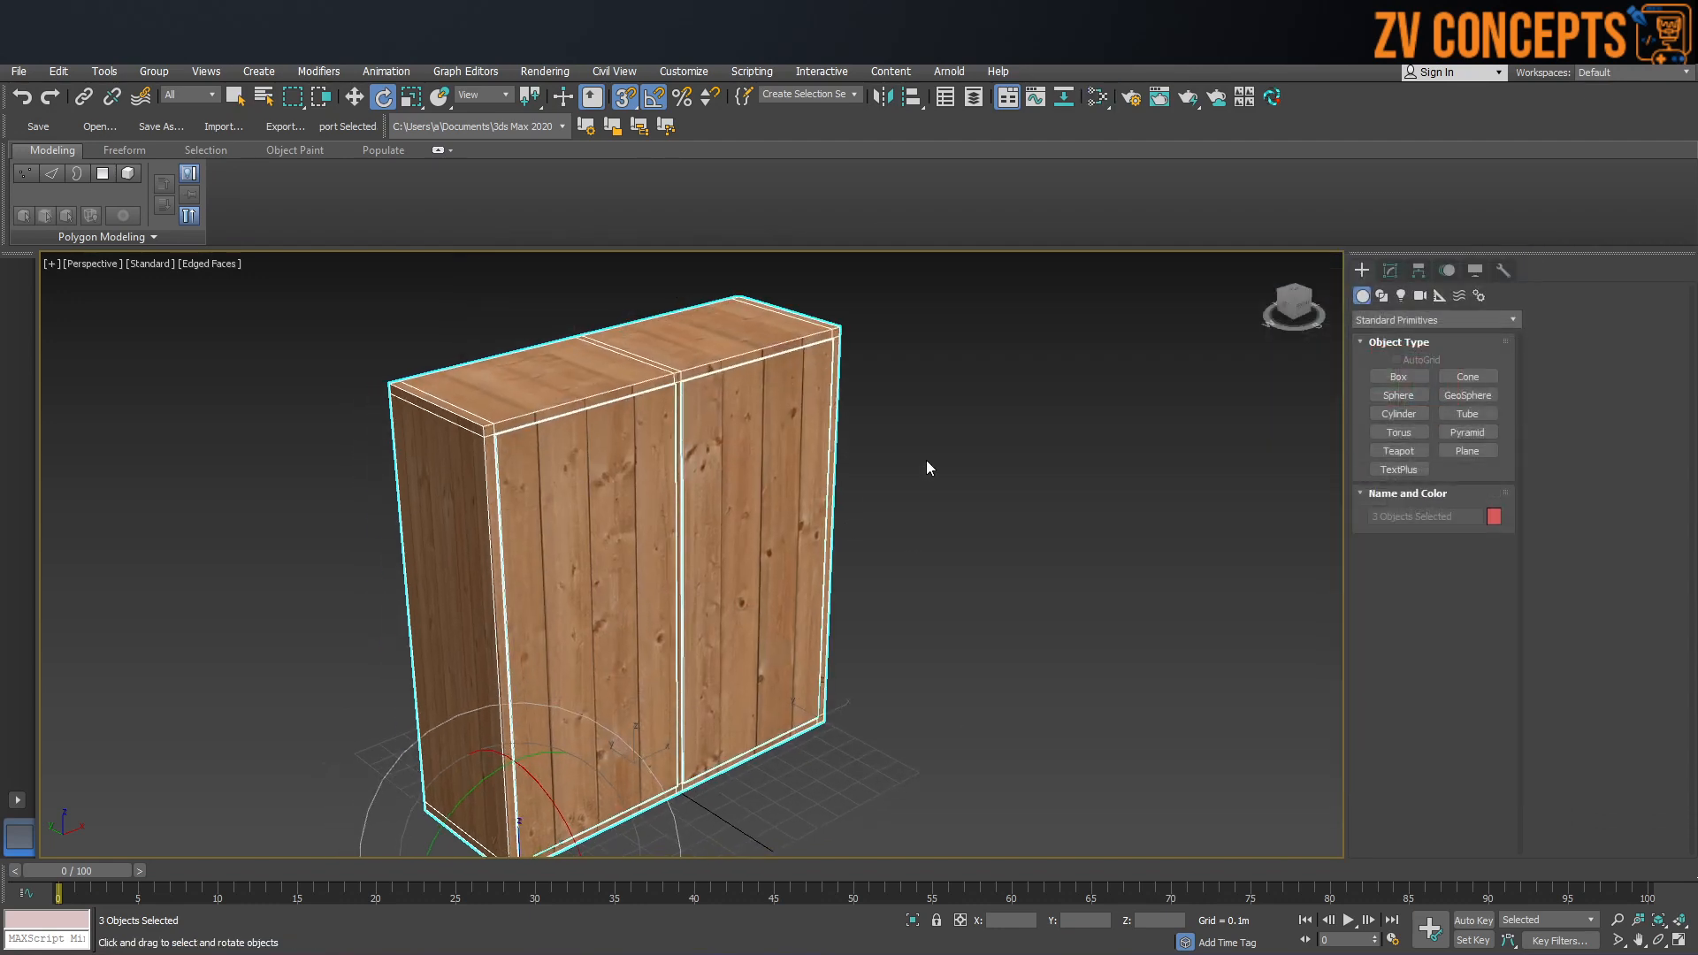
# Step: Switch to the browser, search Google Images for "Wood Texture" and download the Light Wood Texture Board image
pyautogui.hotkey('alt', 'Tab')
pyautogui.scroll(3, 305, 539)
pyautogui.click(261, 174)
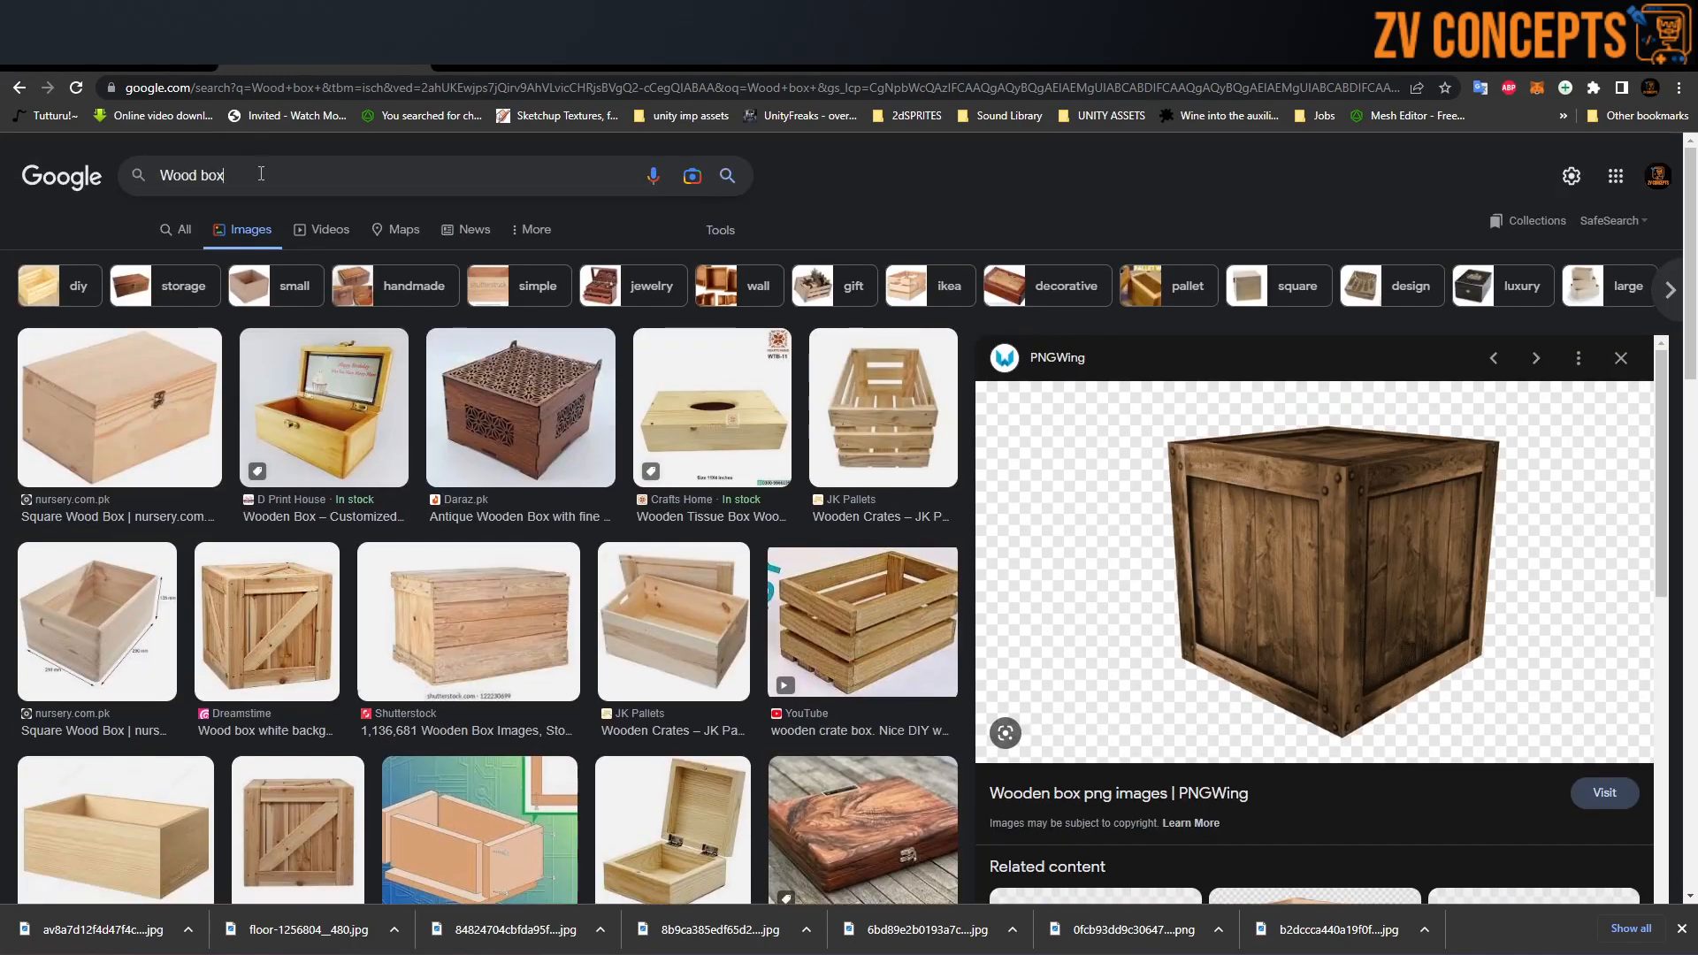
pyautogui.press('BackSpace')
pyautogui.write('Texture')
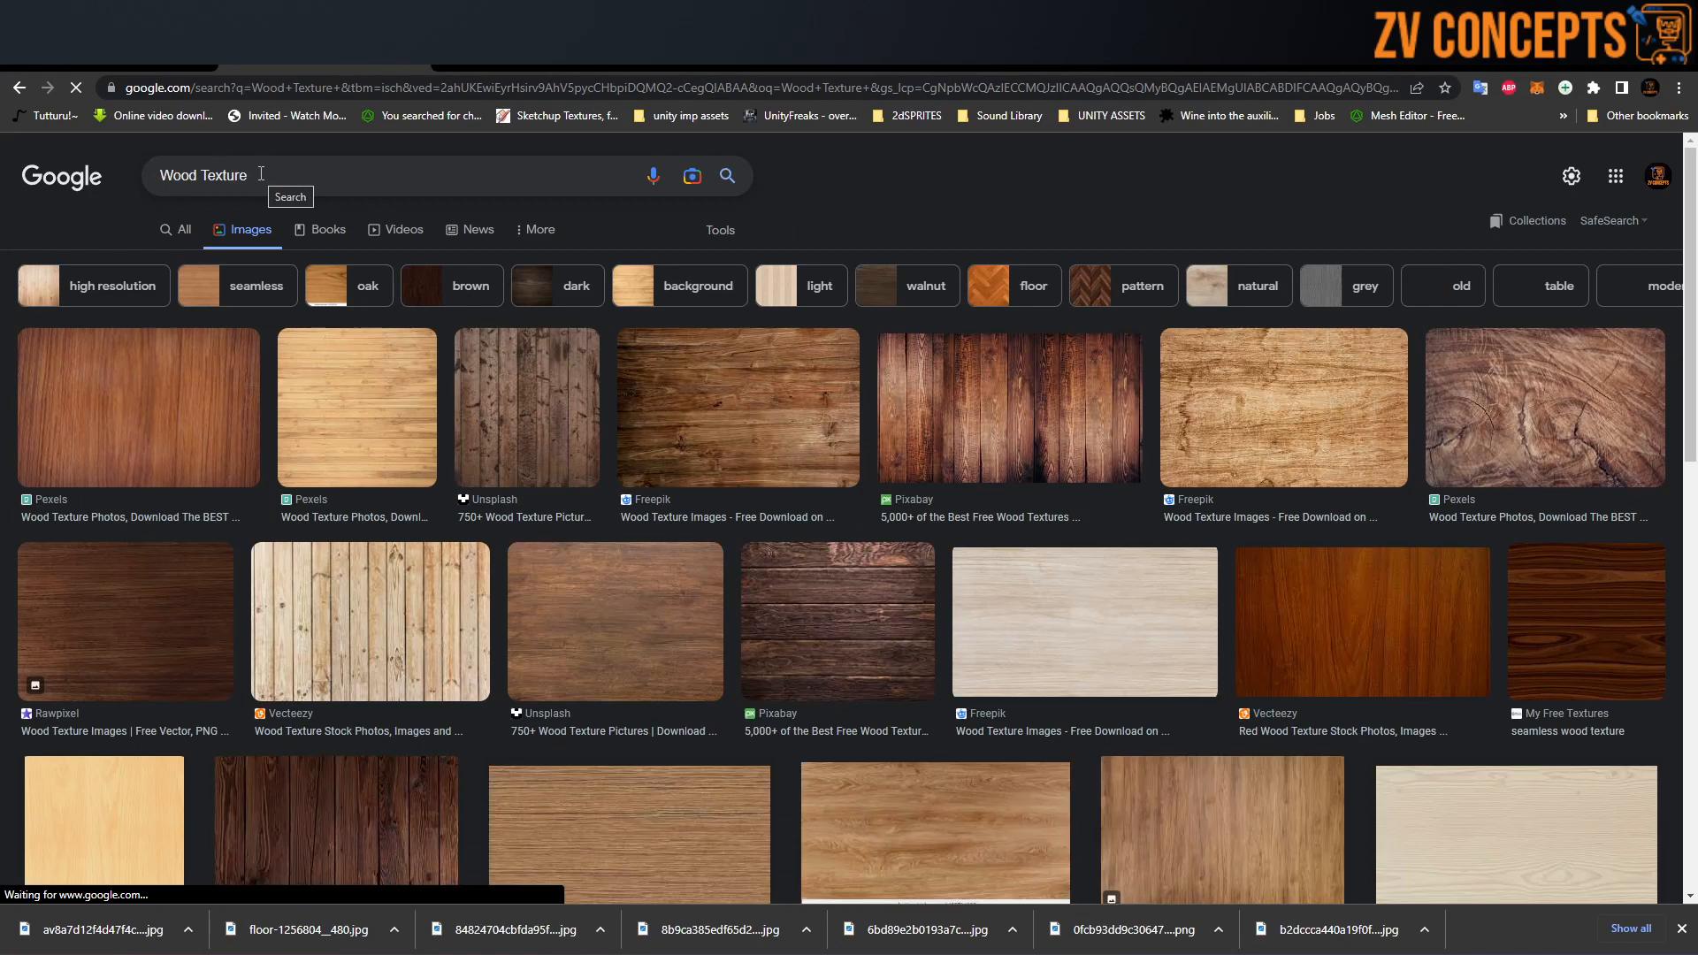
pyautogui.scroll(-3, 856, 307)
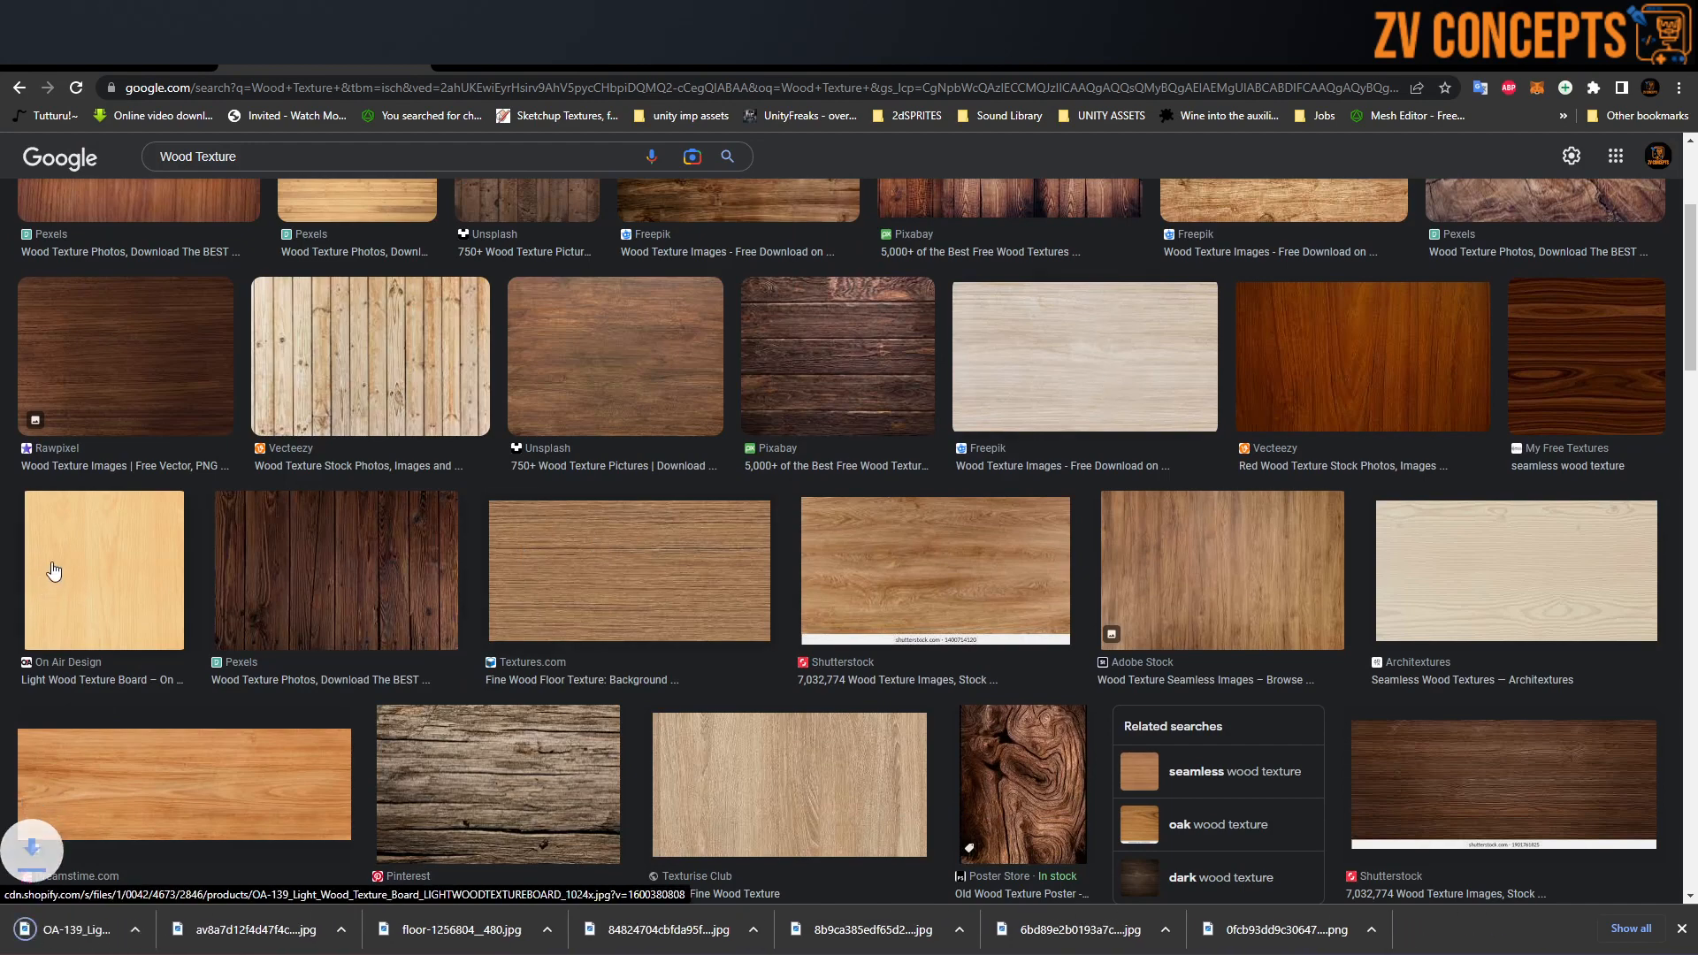
pyautogui.click(1593, 56)
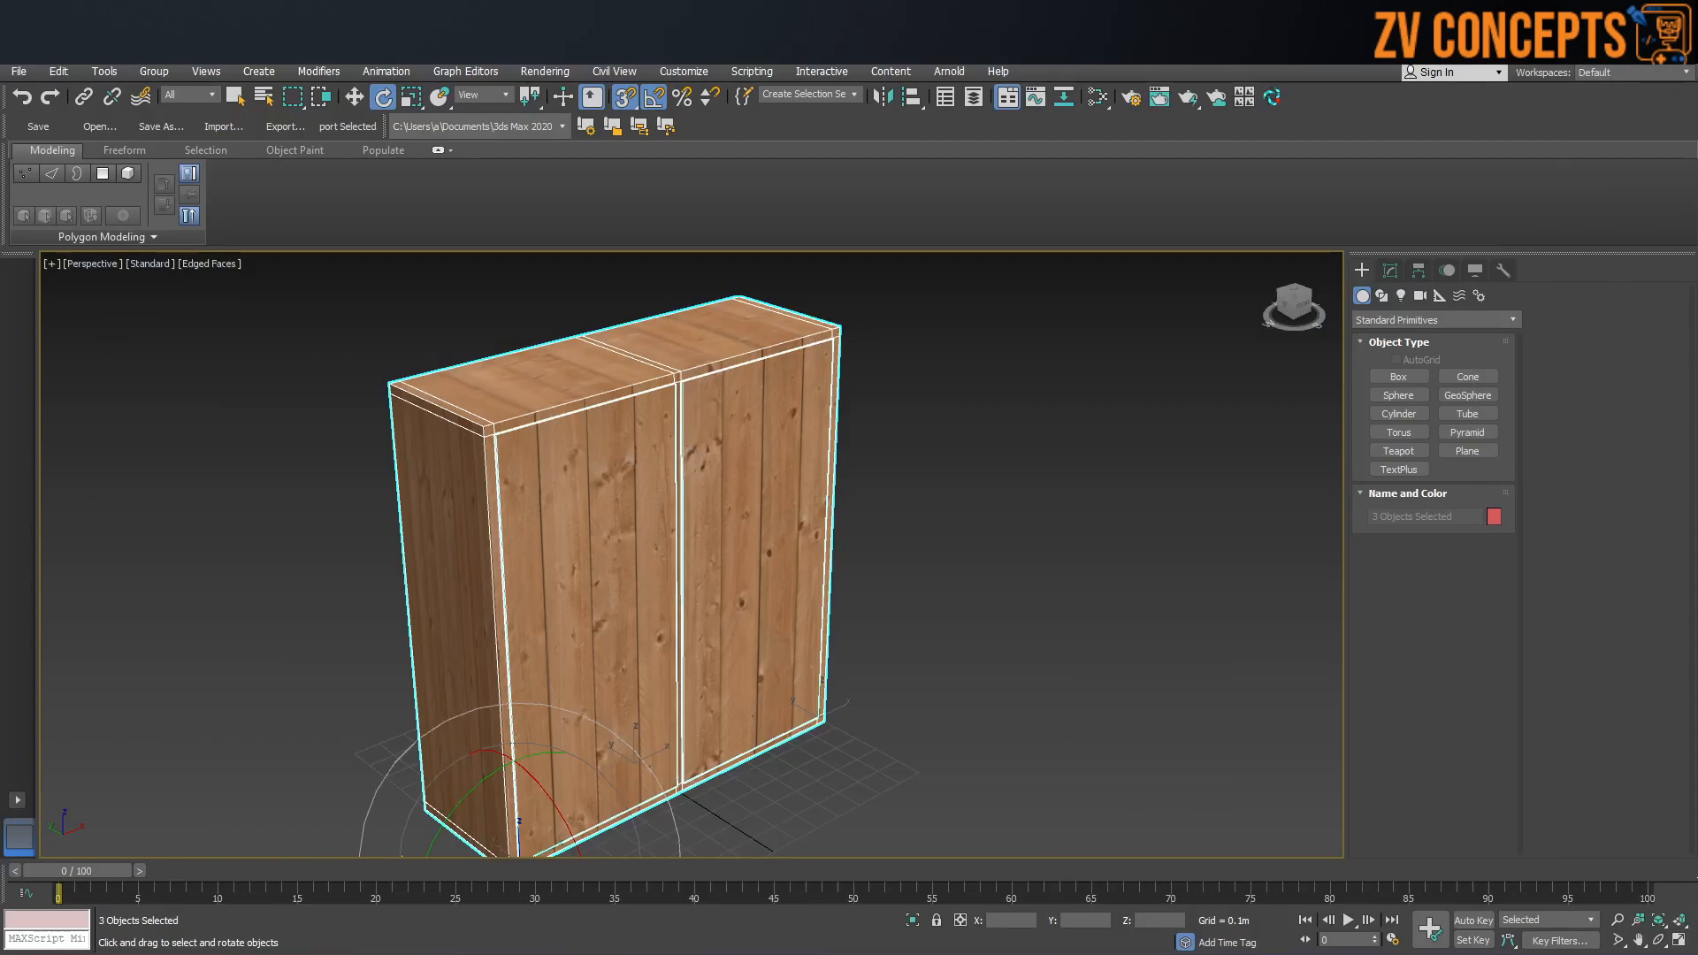
# Step: Back in 3ds Max, disconnect Map #3 from the wood material's Diffuse Color in the Slate Material Editor
pyautogui.scroll(-3, 929, 576)
pyautogui.press('m')
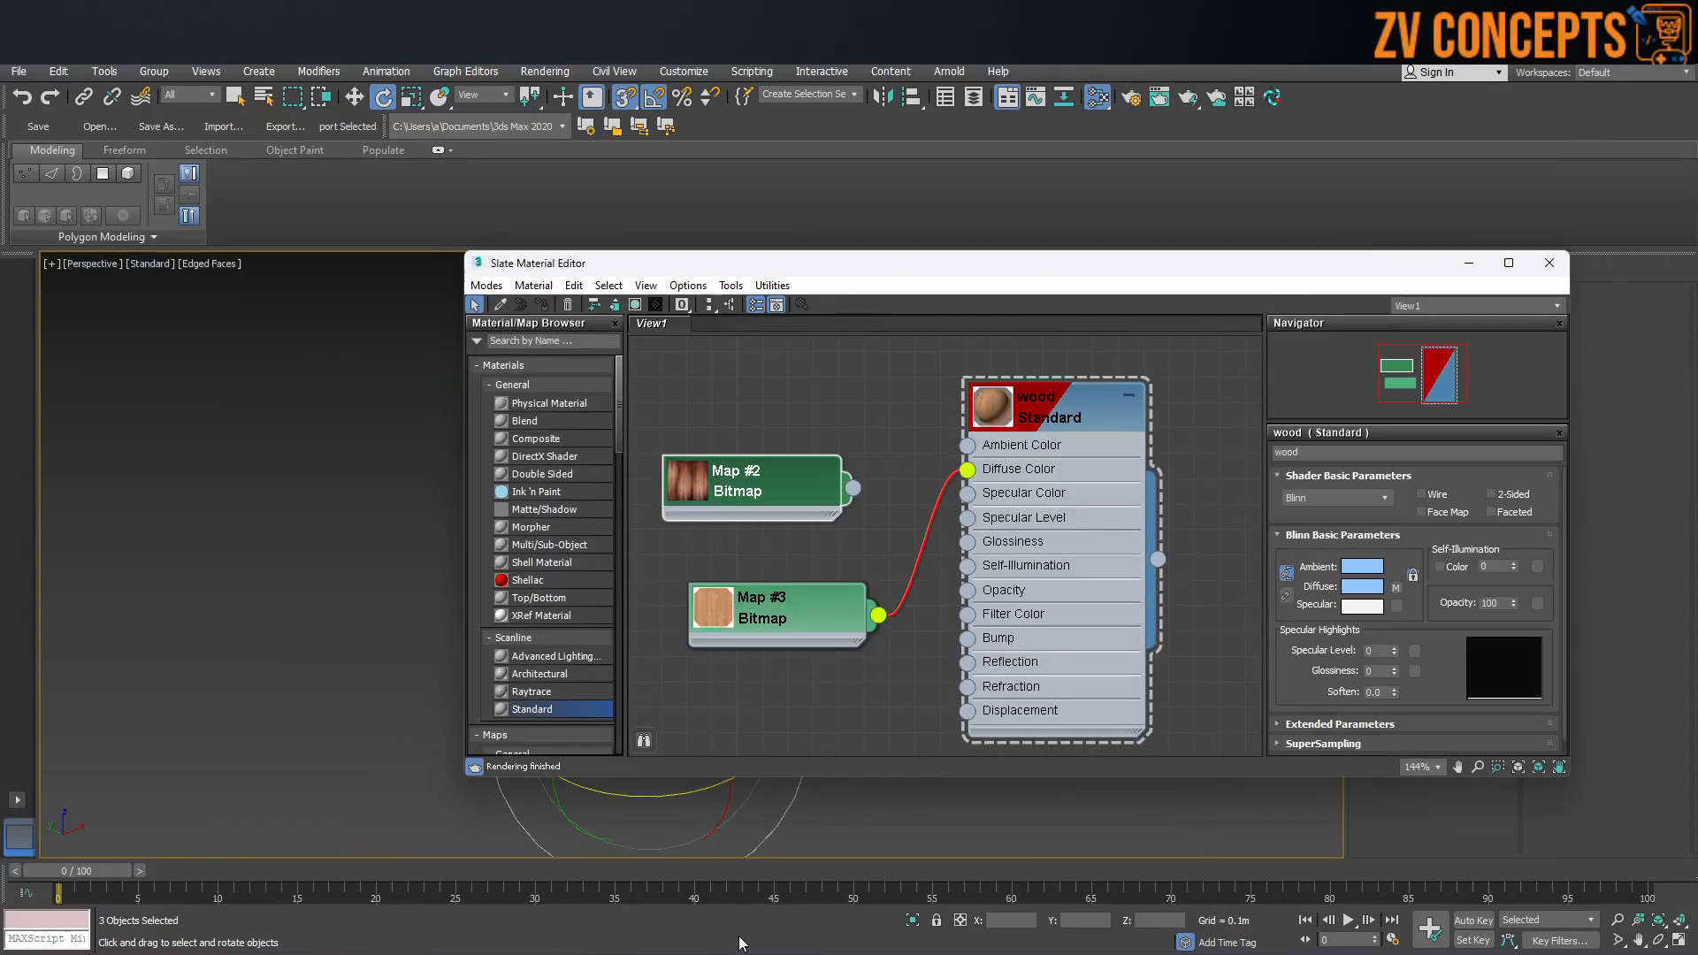
pyautogui.moveTo(979, 473); pyautogui.dragTo(915, 664)
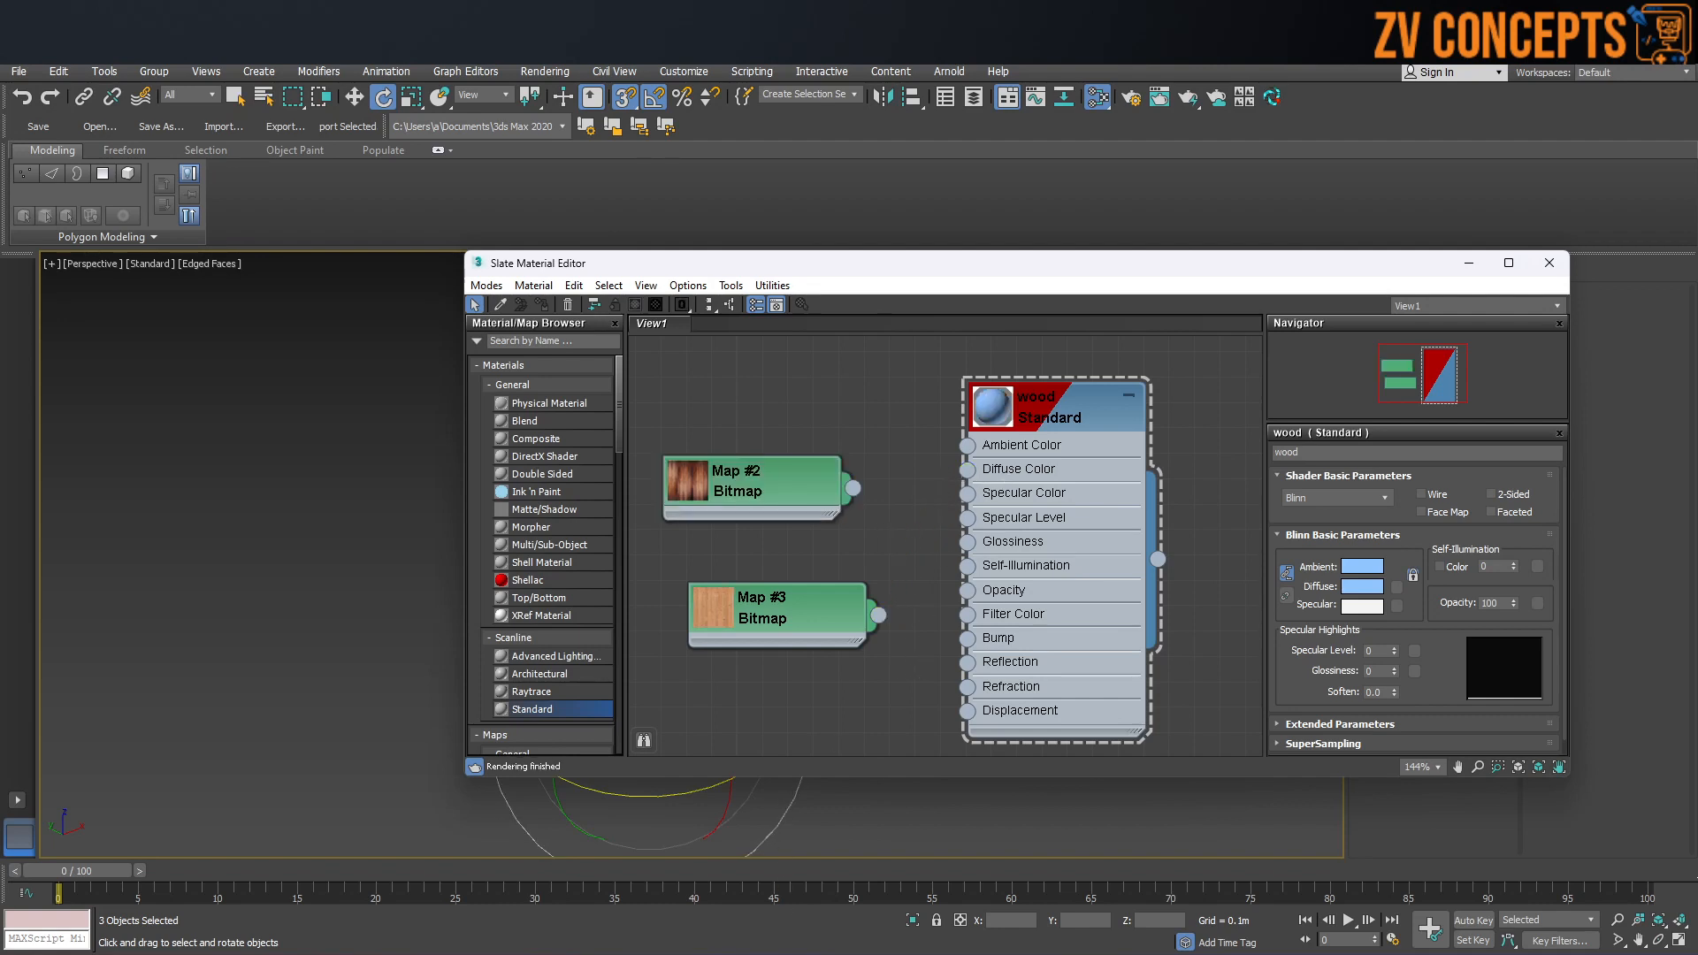
# Step: Bring the downloaded light wood image in as a bitmap node and connect it to the wood material's Diffuse Color
pyautogui.hotkey('alt', 'Tab')
pyautogui.moveTo(610, 326); pyautogui.dragTo(748, 373)
pyautogui.click(778, 707)
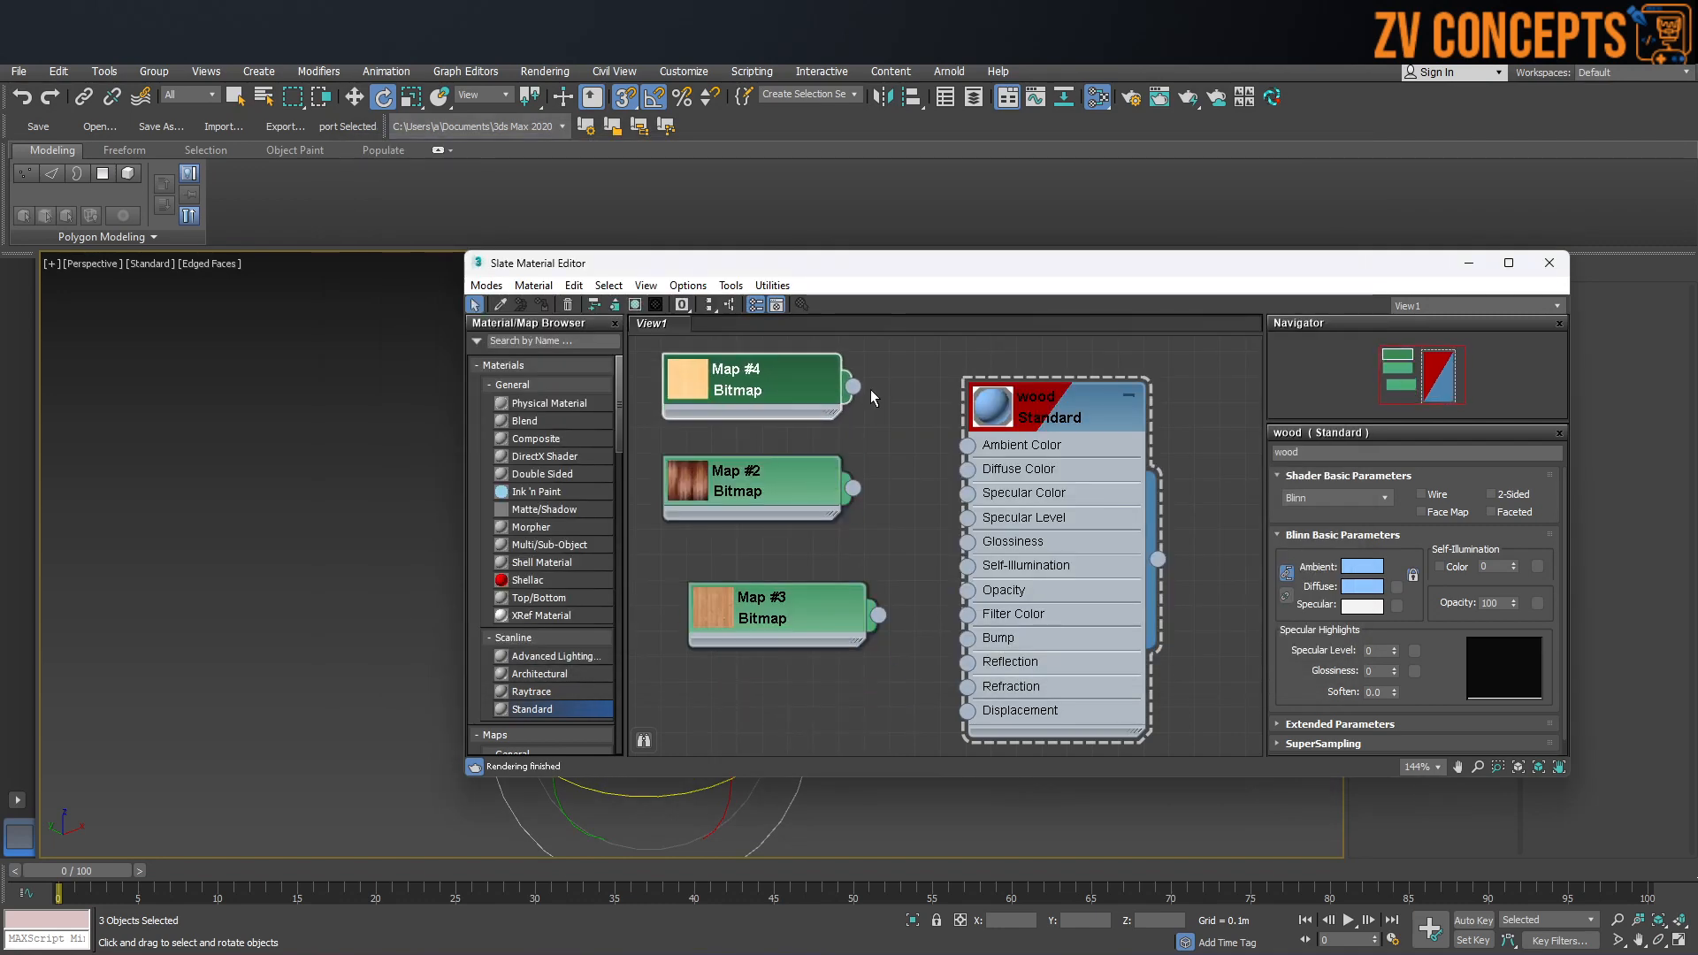
pyautogui.moveTo(958, 469); pyautogui.dragTo(967, 468)
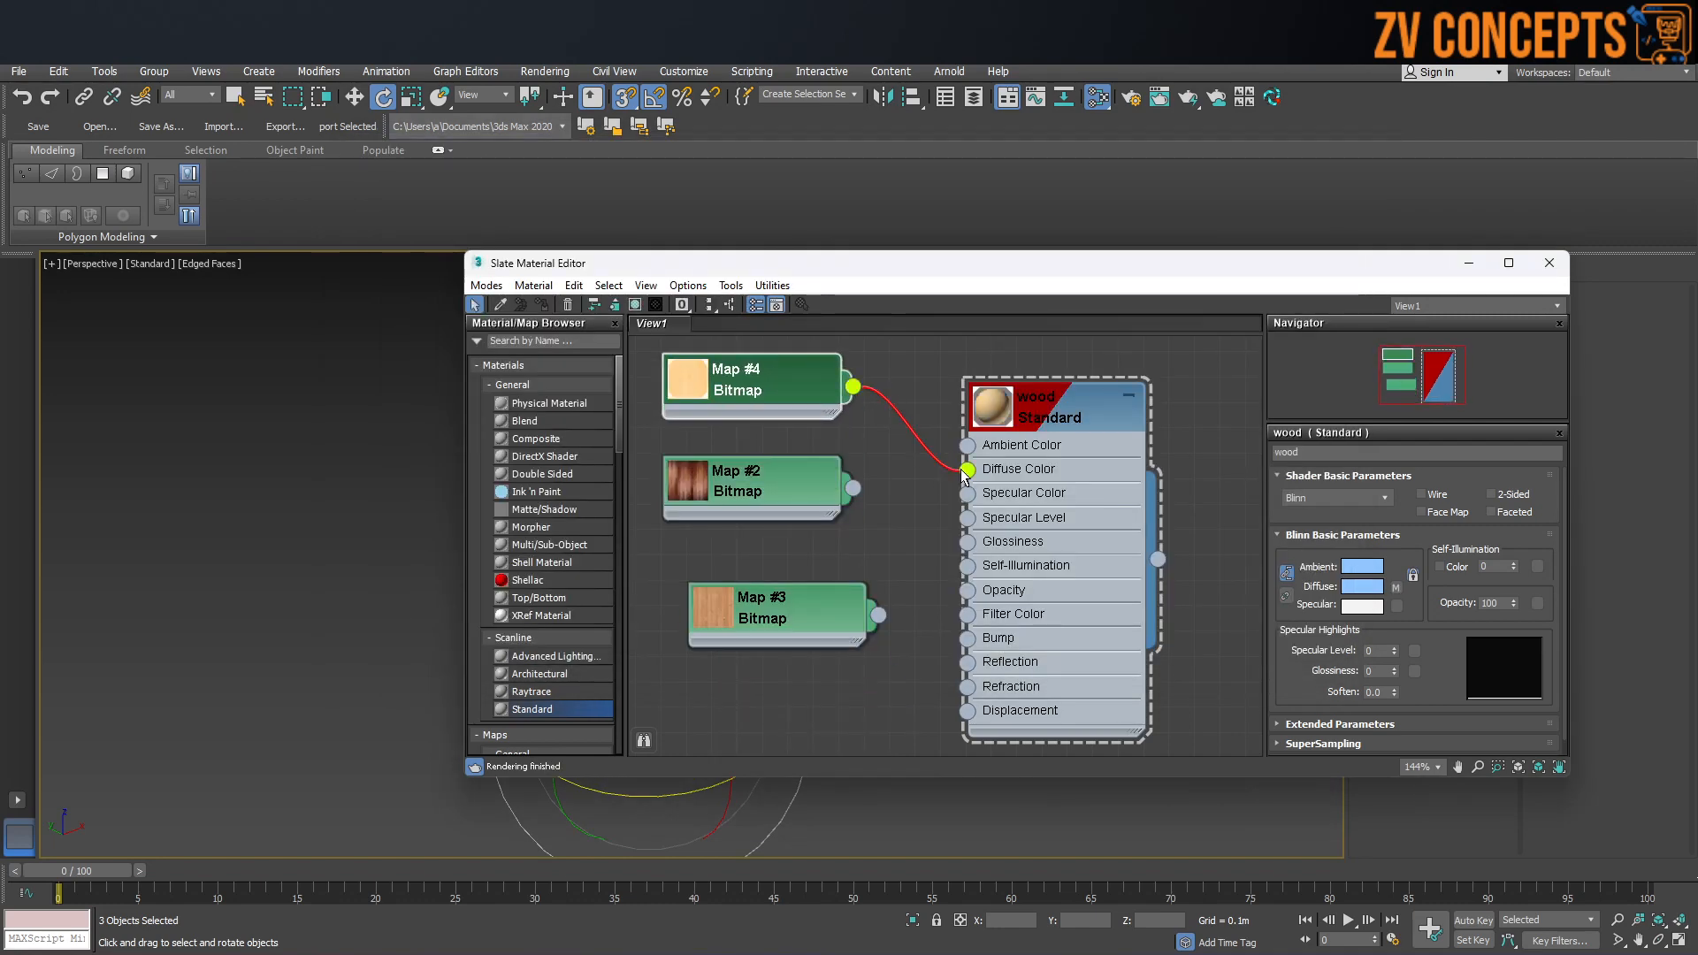
pyautogui.click(1550, 262)
pyautogui.click(1092, 428)
# Step: Turn off the edged faces display and inspect the wood grain along the cabinet's upper edges
pyautogui.keyDown('alt'); pyautogui.moveTo(853, 482); pyautogui.dragTo(798, 471, button='middle'); pyautogui.keyUp('alt')
pyautogui.scroll(4, 707, 472)
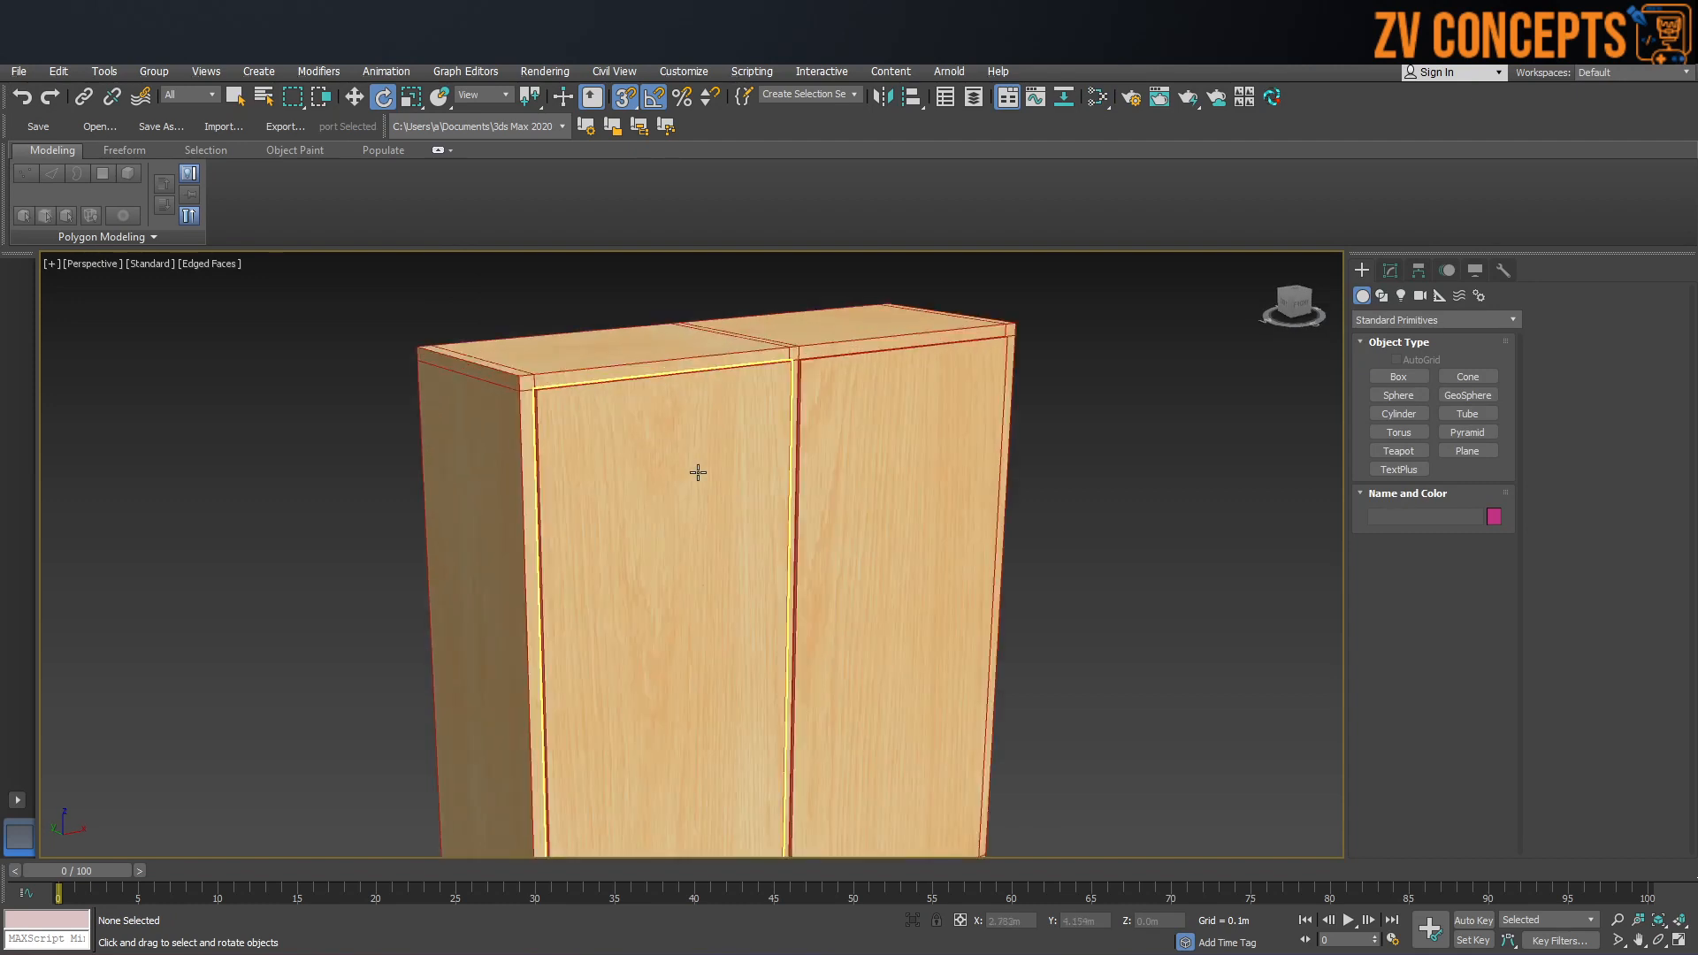
pyautogui.press('F4')
pyautogui.keyDown('alt'); pyautogui.moveTo(652, 398); pyautogui.dragTo(645, 424, button='middle'); pyautogui.keyUp('alt')
pyautogui.scroll(5, 569, 382)
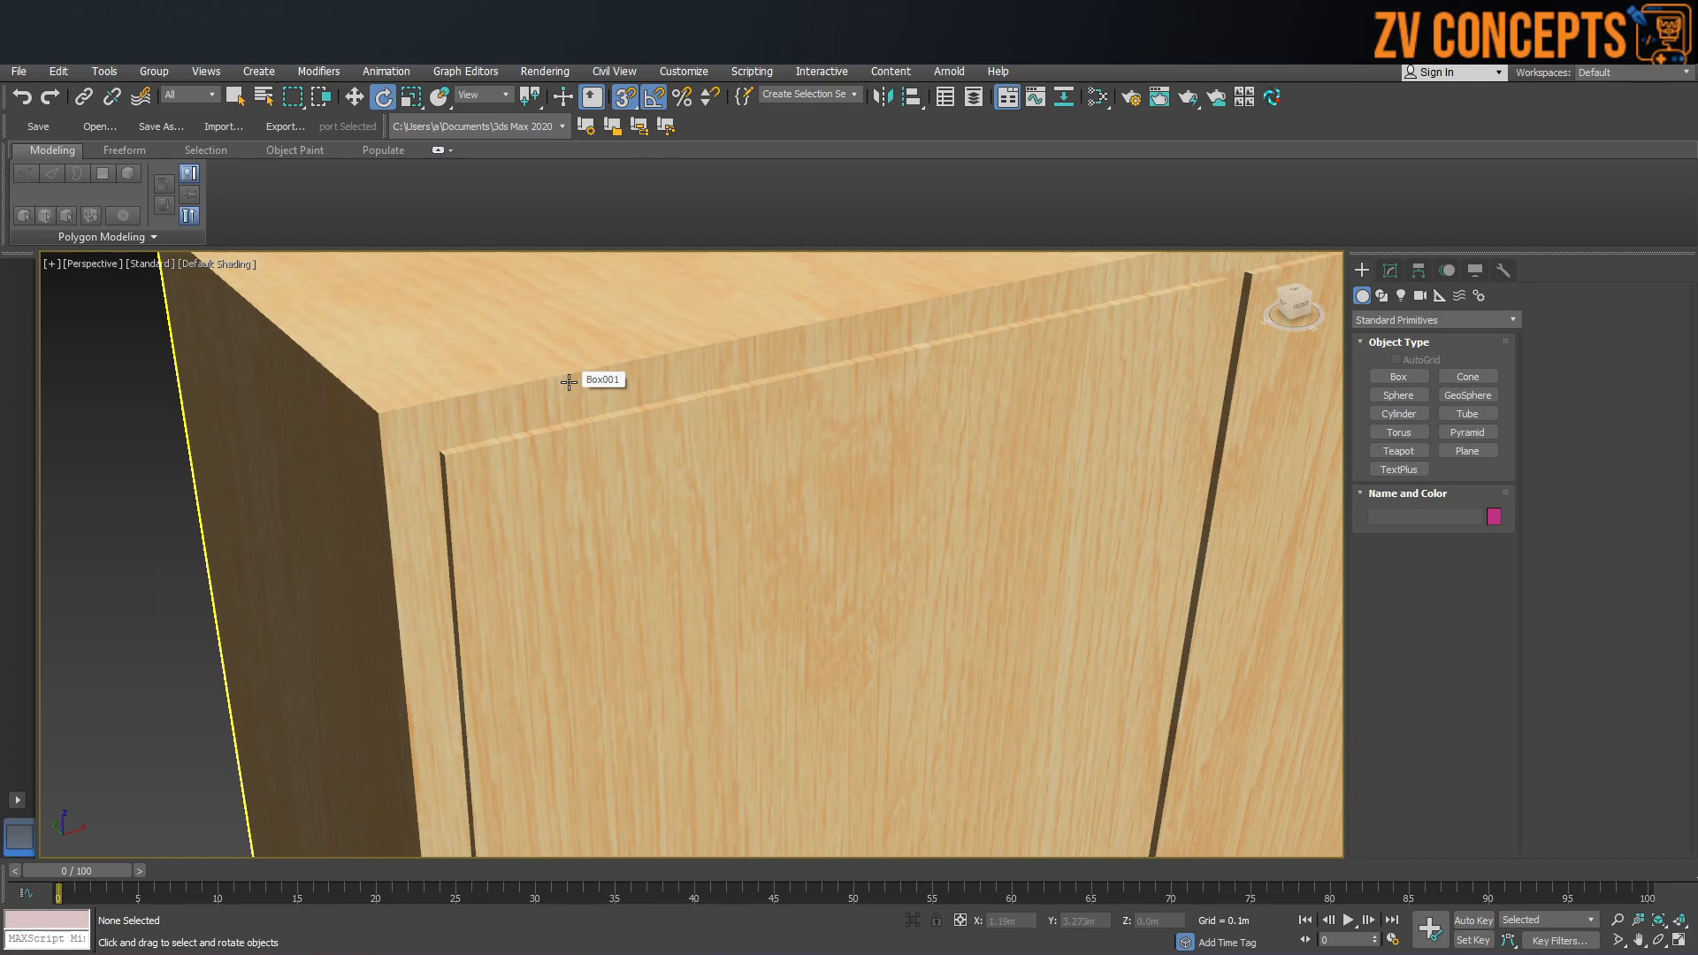
pyautogui.scroll(-5, 569, 382)
pyautogui.scroll(5, 587, 378)
# Step: Select only the cabinet frame and isolate it from the doors to expose its interior
pyautogui.click(634, 405)
pyautogui.scroll(-5, 663, 398)
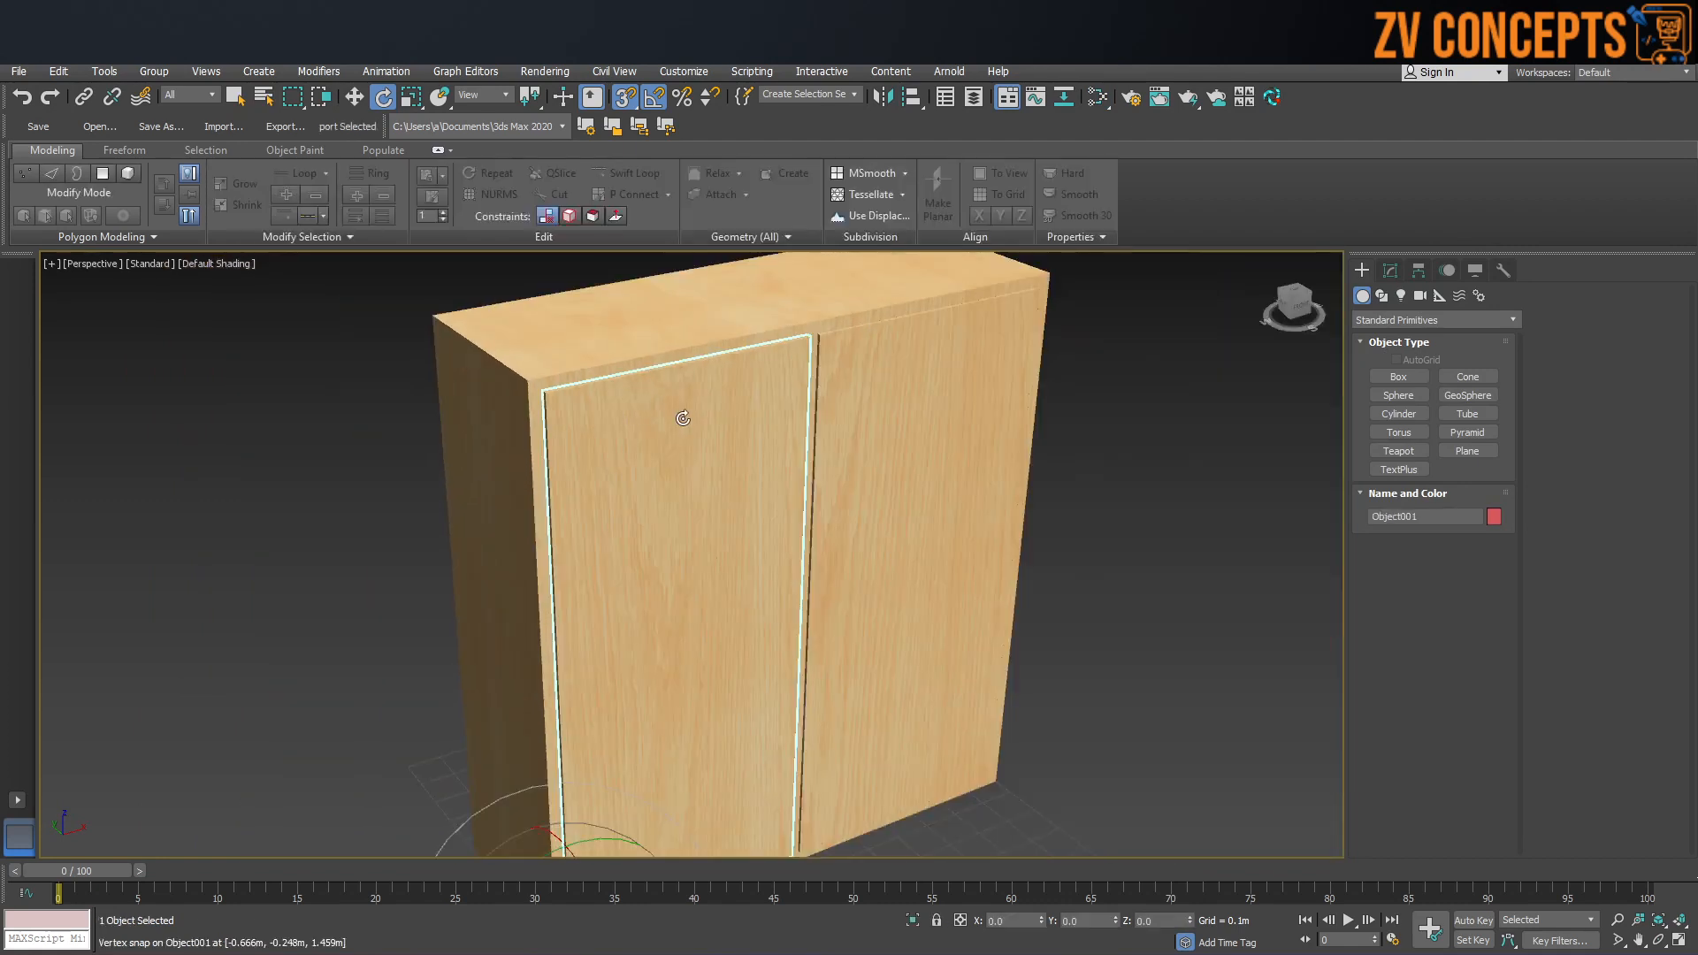
pyautogui.press('w')
pyautogui.keyDown('ctrl'); pyautogui.click(875, 420); pyautogui.keyUp('ctrl')
pyautogui.scroll(-5, 883, 448)
pyautogui.click(974, 444)
pyautogui.click(951, 418)
pyautogui.hotkey('alt', 'q')
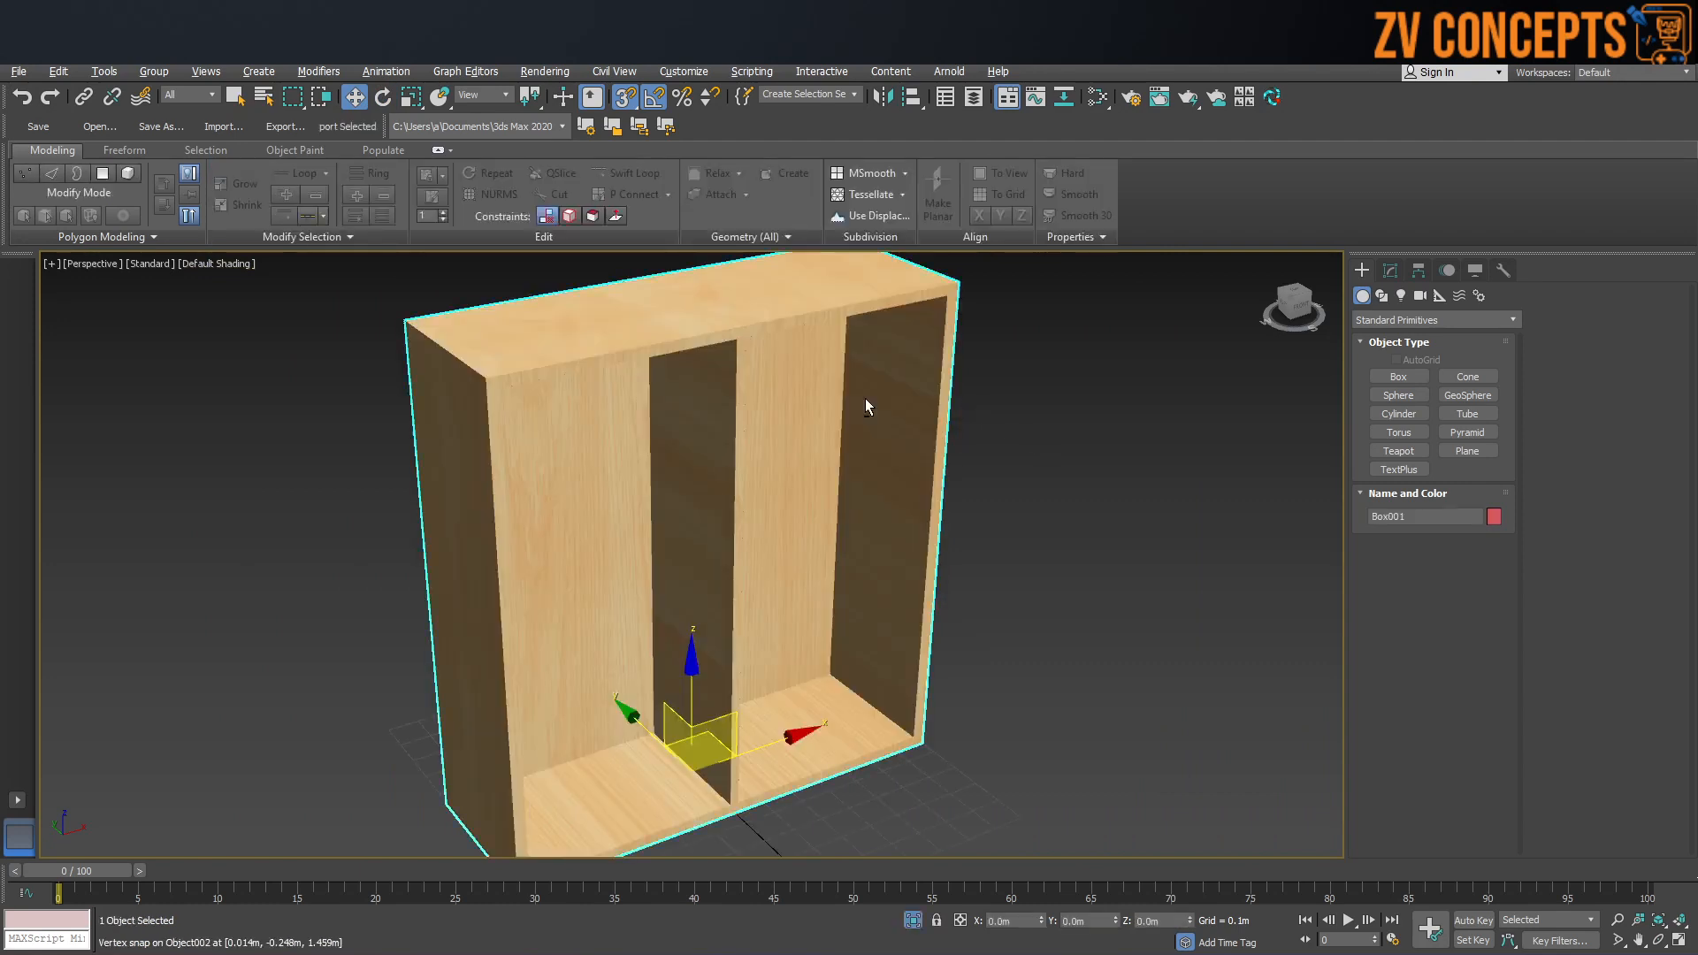
pyautogui.keyDown('alt'); pyautogui.moveTo(762, 474); pyautogui.dragTo(803, 436, button='middle'); pyautogui.keyUp('alt')
pyautogui.keyDown('alt'); pyautogui.moveTo(913, 364); pyautogui.dragTo(859, 378, button='middle'); pyautogui.keyUp('alt')
pyautogui.click(1390, 270)
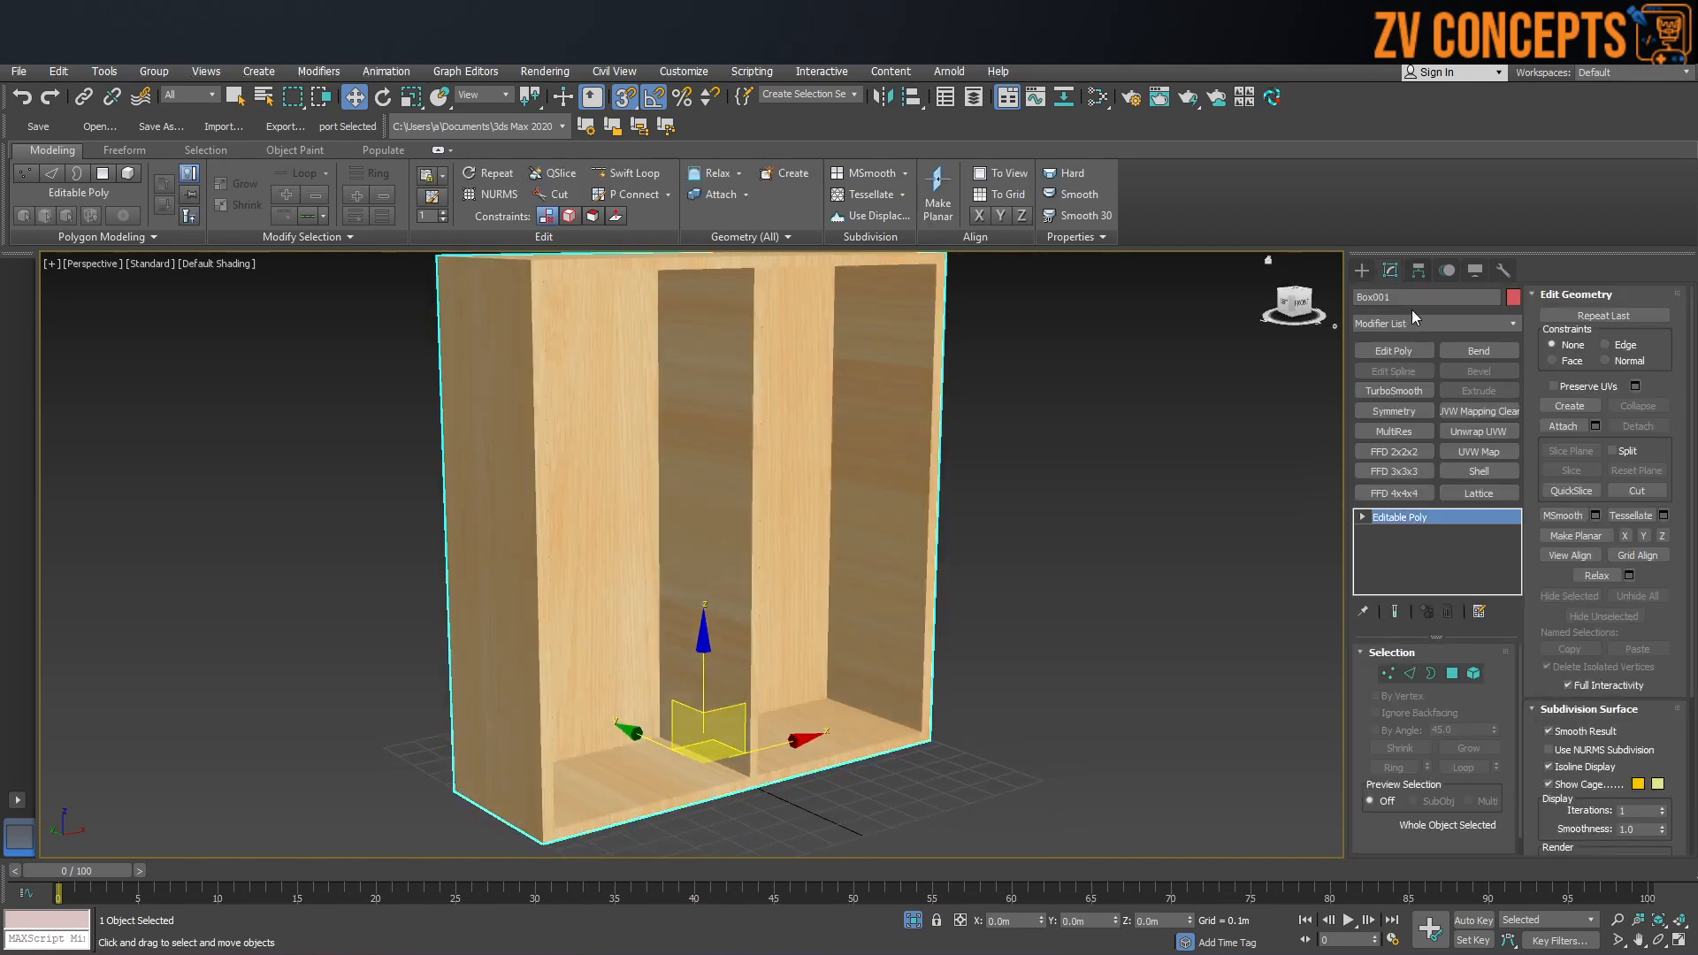
pyautogui.click(1412, 322)
pyautogui.press('u')
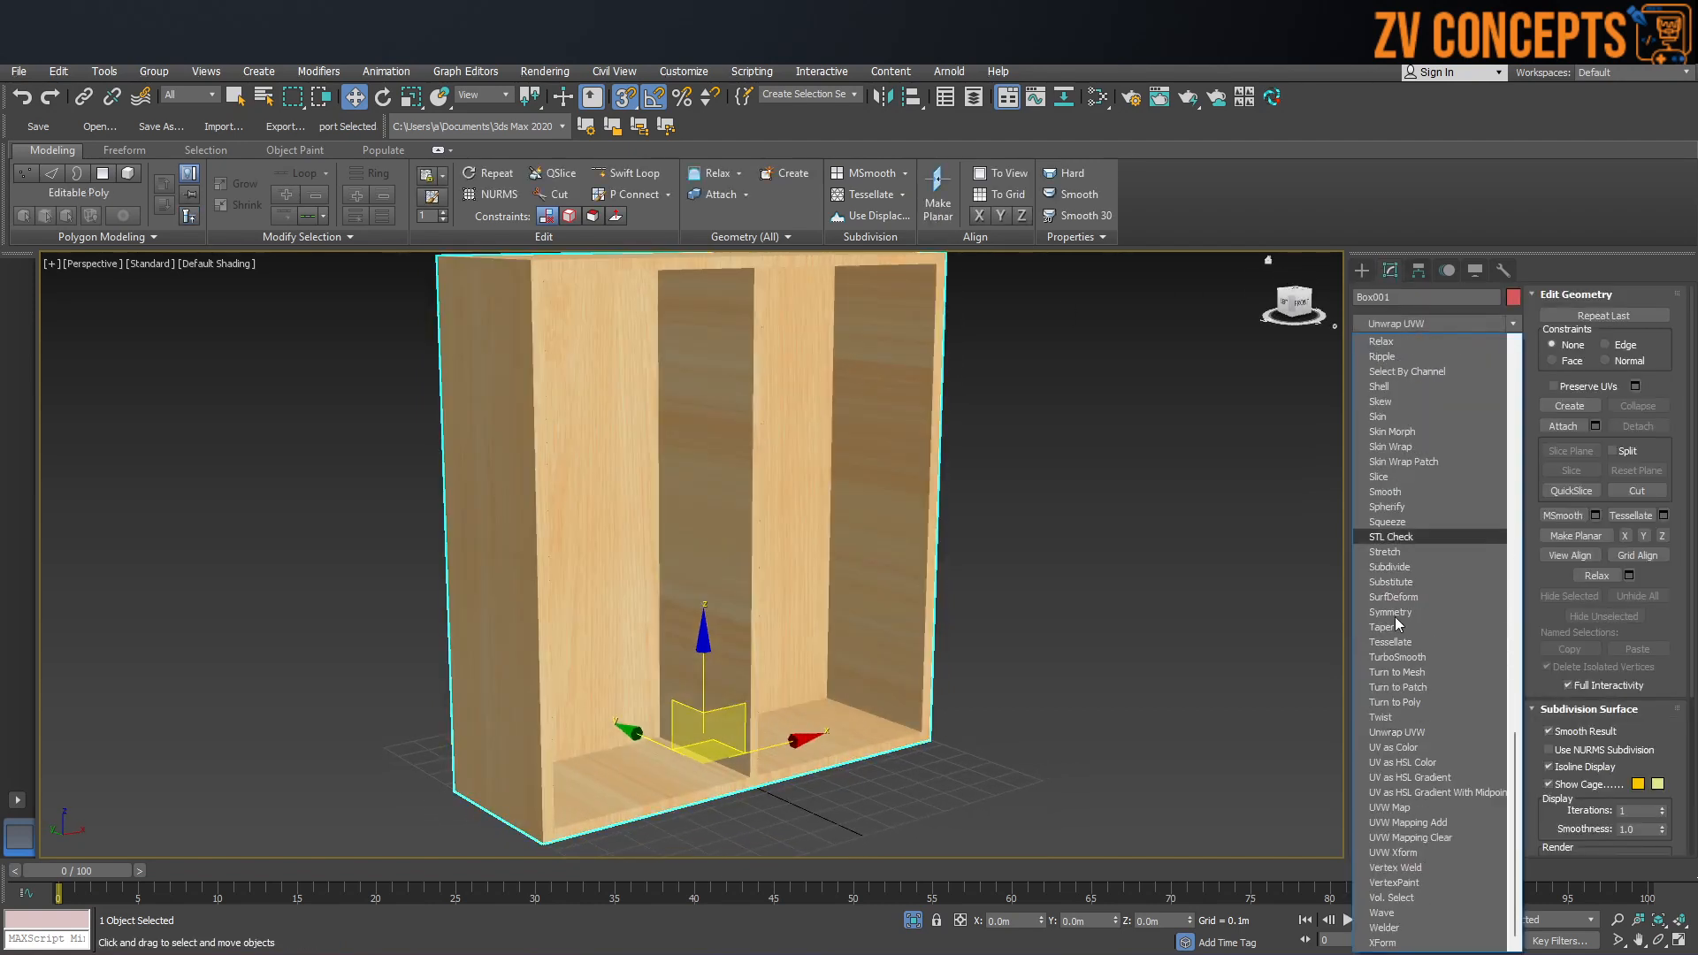
pyautogui.click(1403, 734)
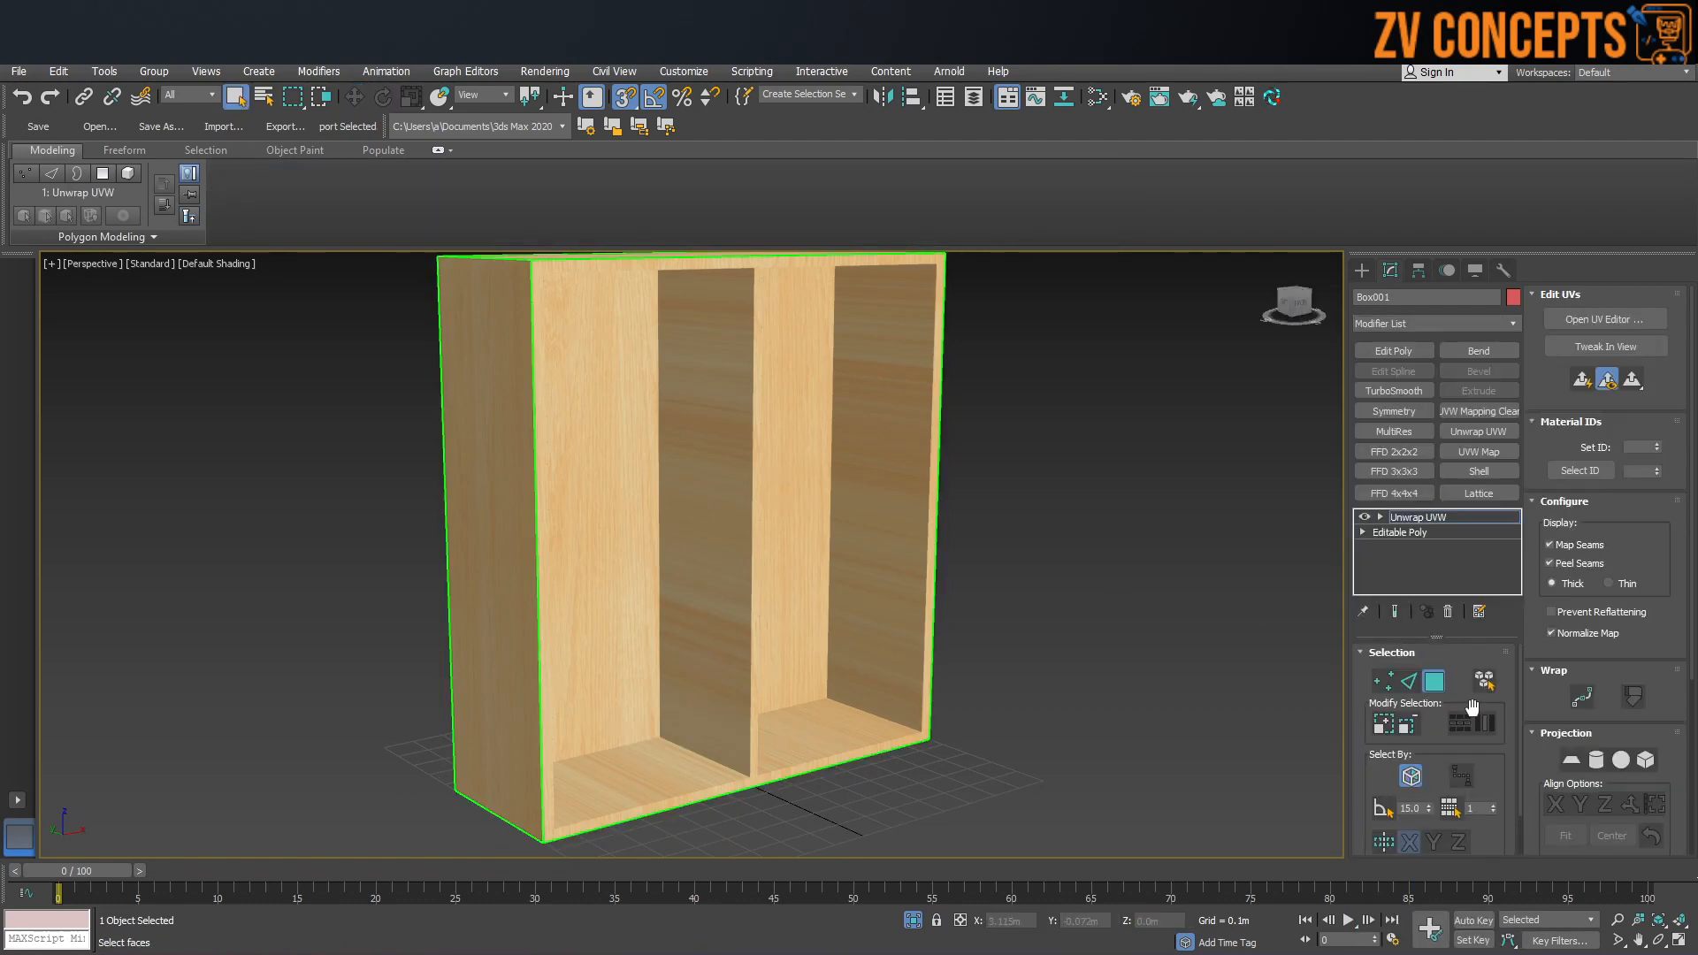
pyautogui.click(1447, 611)
# Step: Add a UVW Map modifier with Box mapping to the cabinet frame
pyautogui.click(1415, 324)
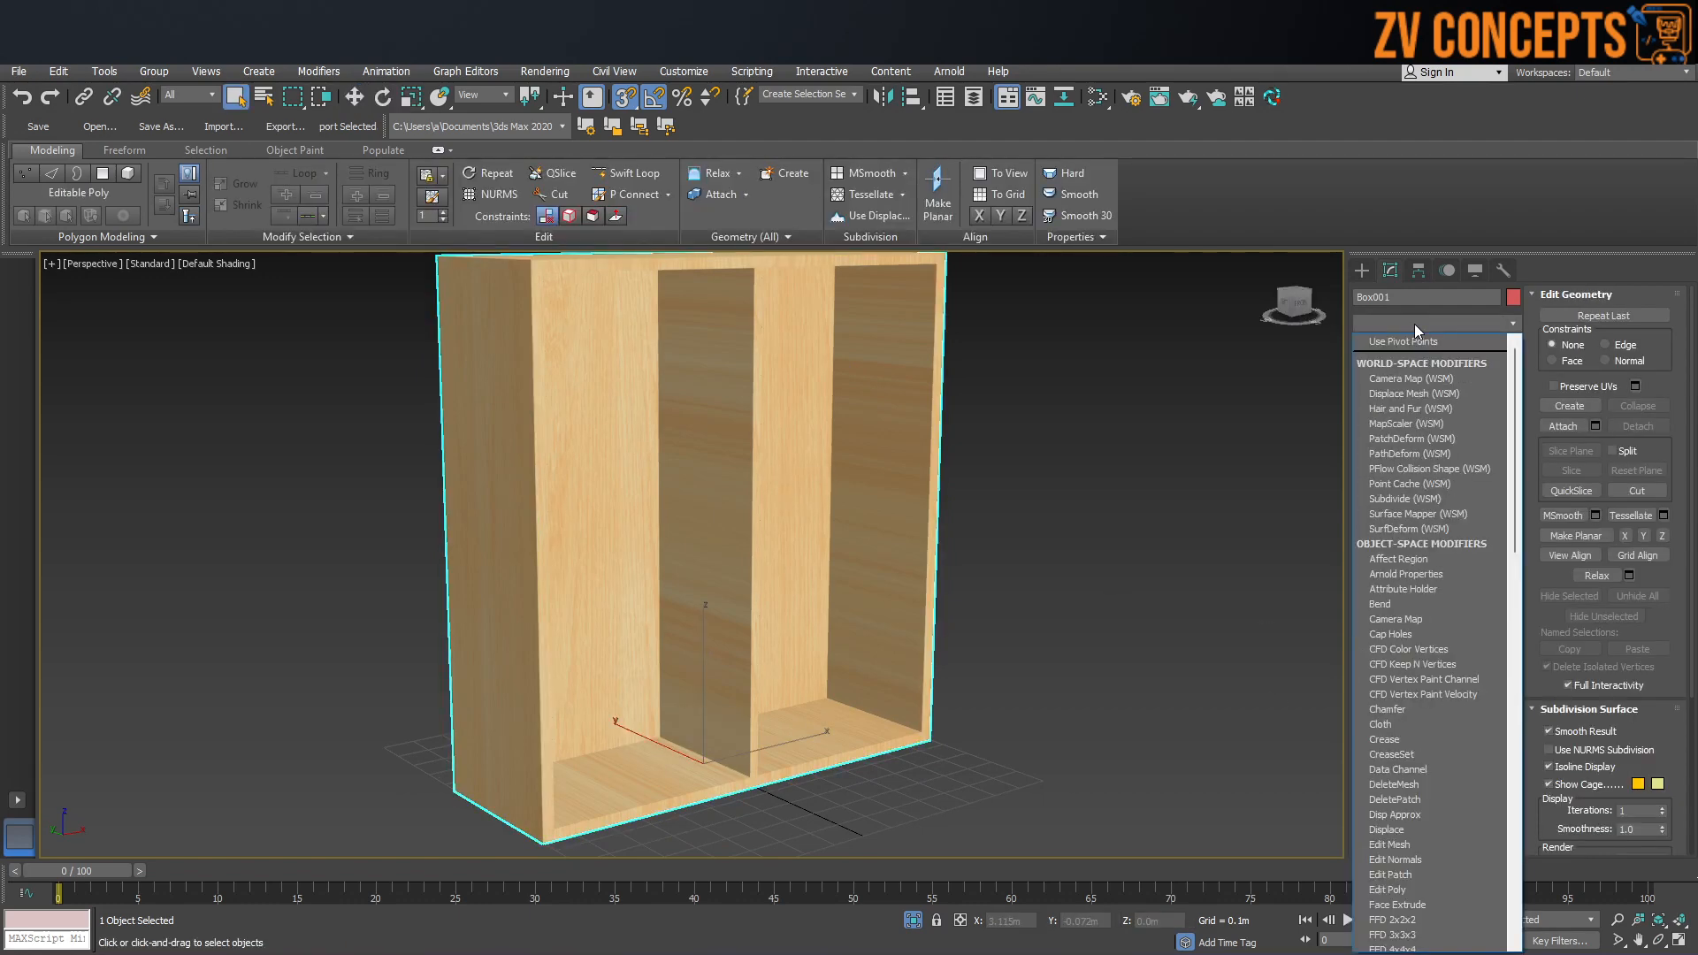
pyautogui.press('u')
pyautogui.click(1413, 814)
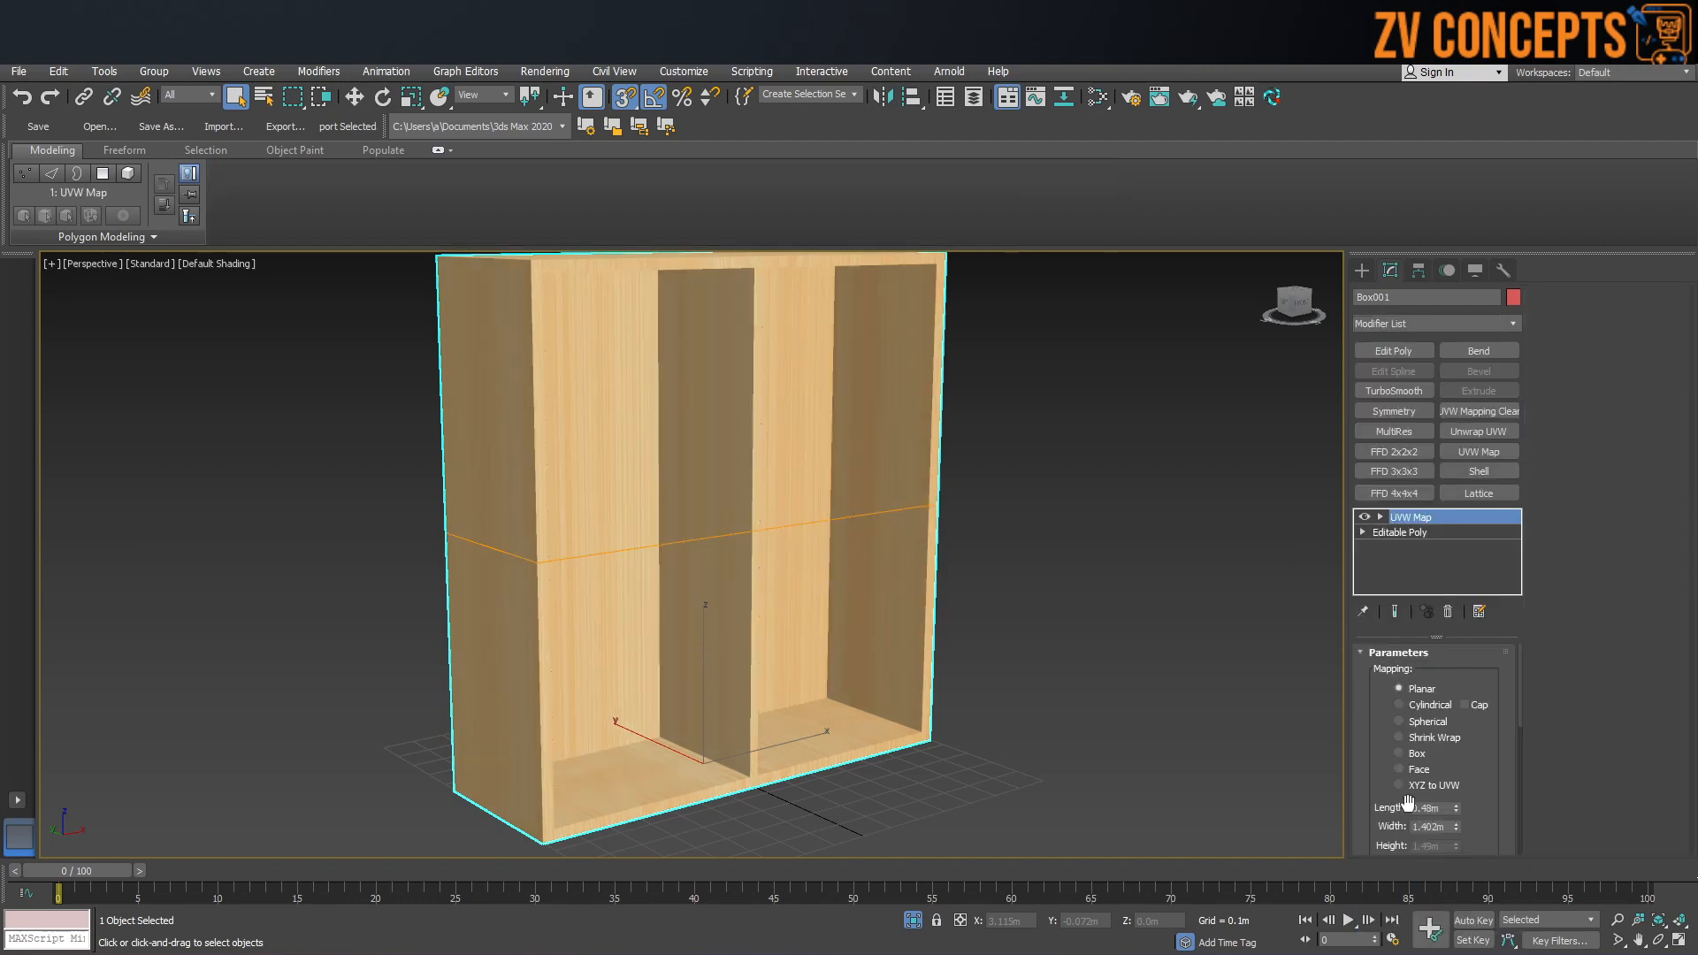
pyautogui.click(1414, 754)
pyautogui.keyDown('alt'); pyautogui.moveTo(717, 437); pyautogui.dragTo(700, 387, button='middle'); pyautogui.keyUp('alt')
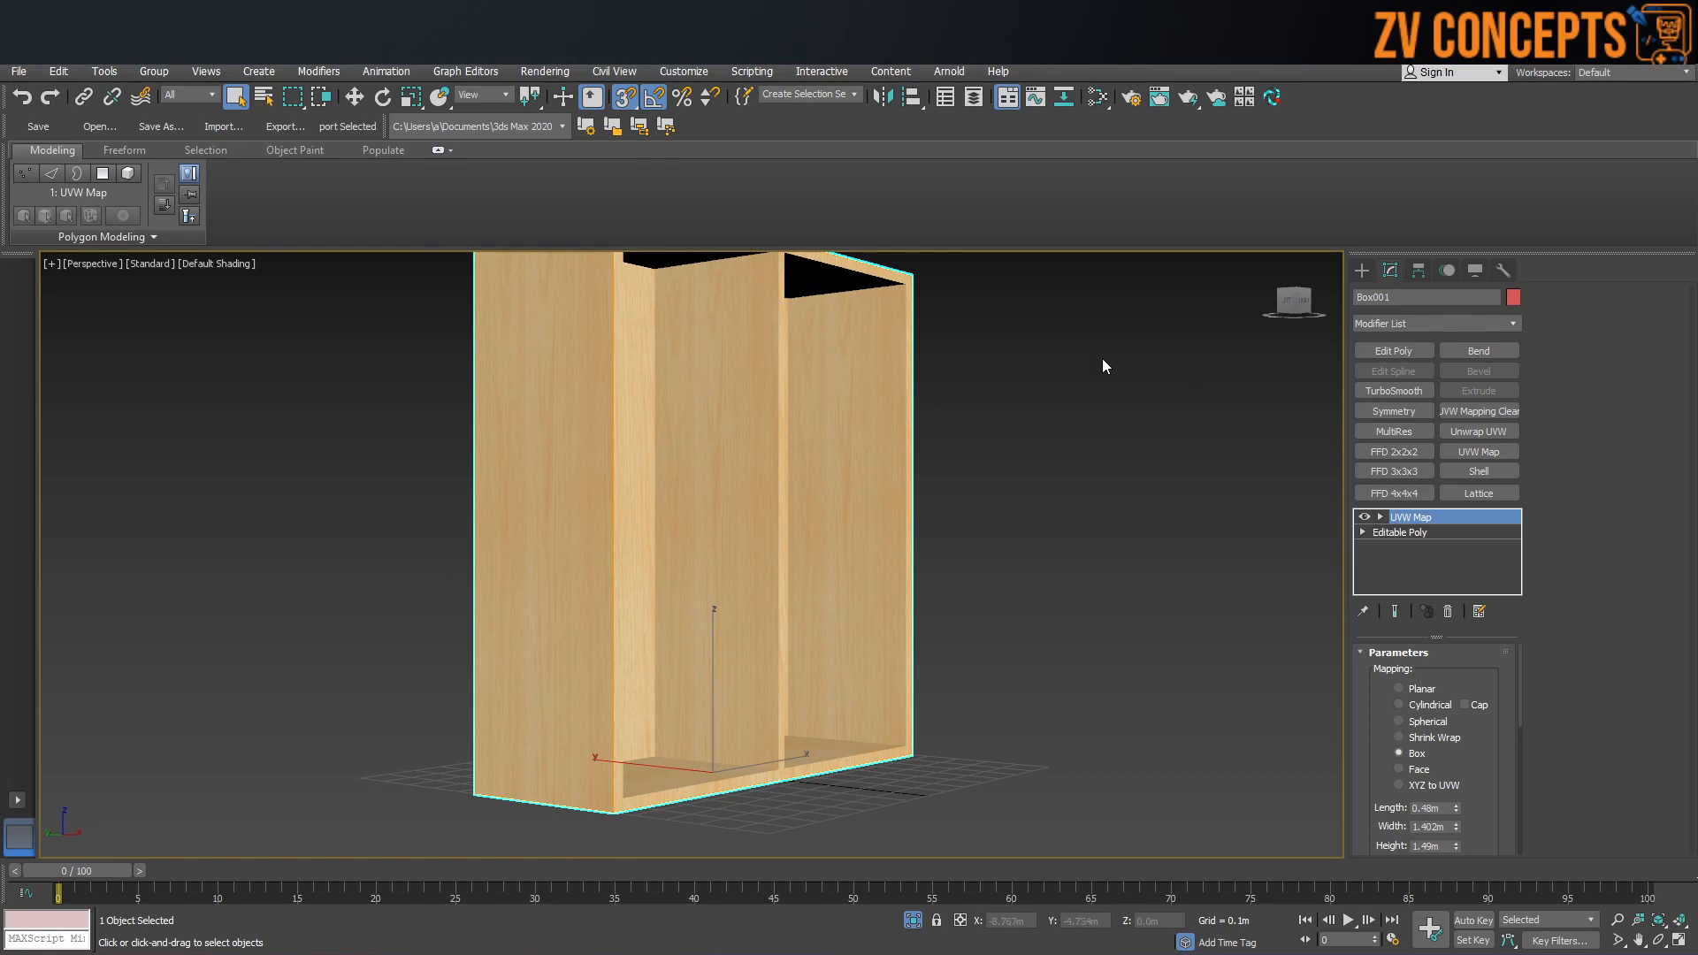
# Step: Convert the mapped cabinet frame to Editable Poly and exit isolation to show the doors again
pyautogui.rightClick(664, 285)
pyautogui.moveTo(757, 480)
pyautogui.click(651, 486)
pyautogui.keyDown('alt'); pyautogui.moveTo(652, 485); pyautogui.dragTo(788, 469, button='middle'); pyautogui.keyUp('alt')
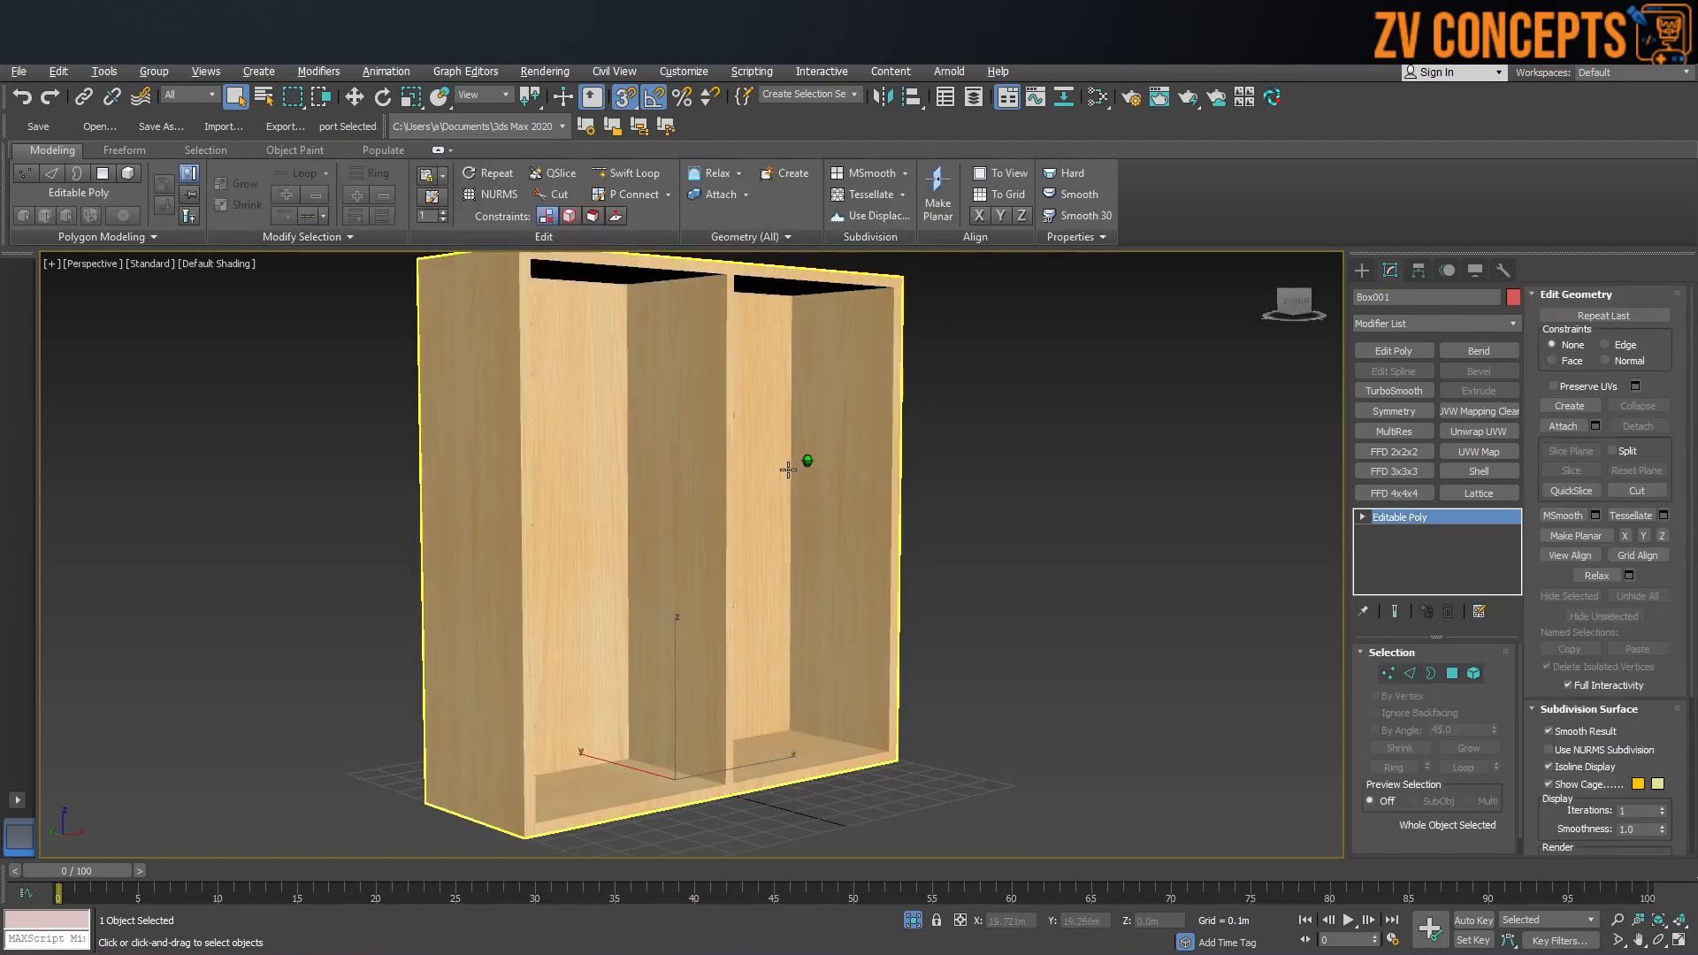
pyautogui.keyDown('alt'); pyautogui.moveTo(715, 520); pyautogui.dragTo(752, 495, button='middle'); pyautogui.keyUp('alt')
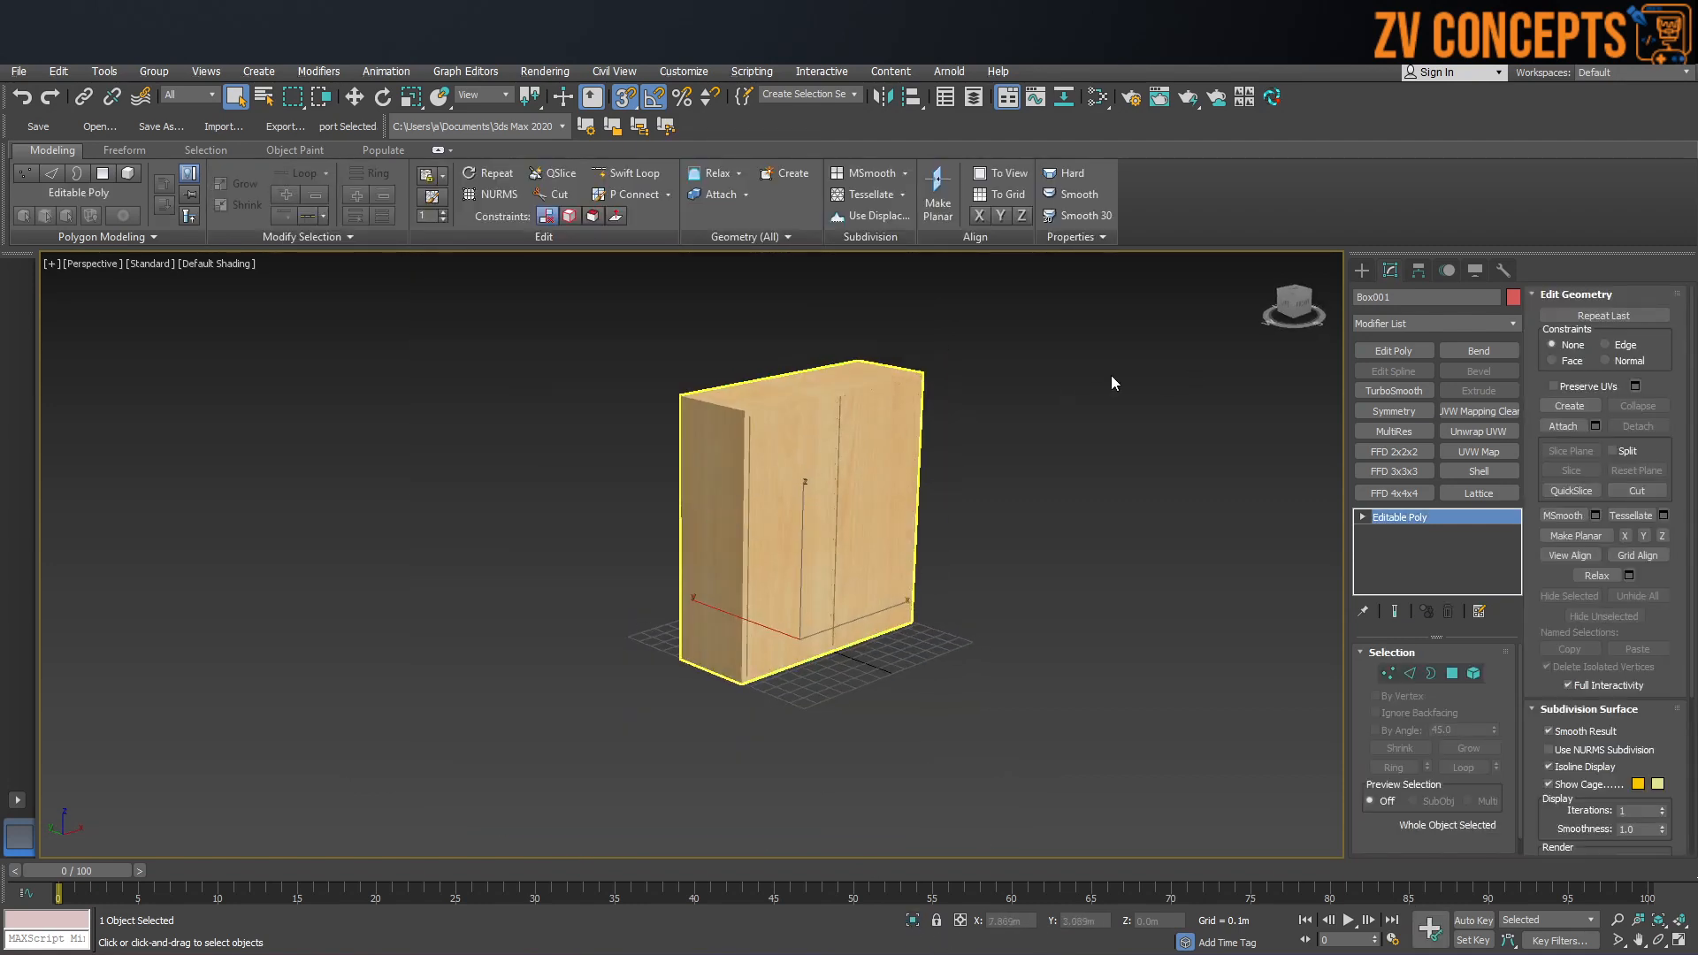
# Step: Select all three cabinet objects and zoom the view to them
pyautogui.click(1112, 378)
pyautogui.click(1364, 272)
pyautogui.hotkey('ctrl', 'a')
pyautogui.press('z')
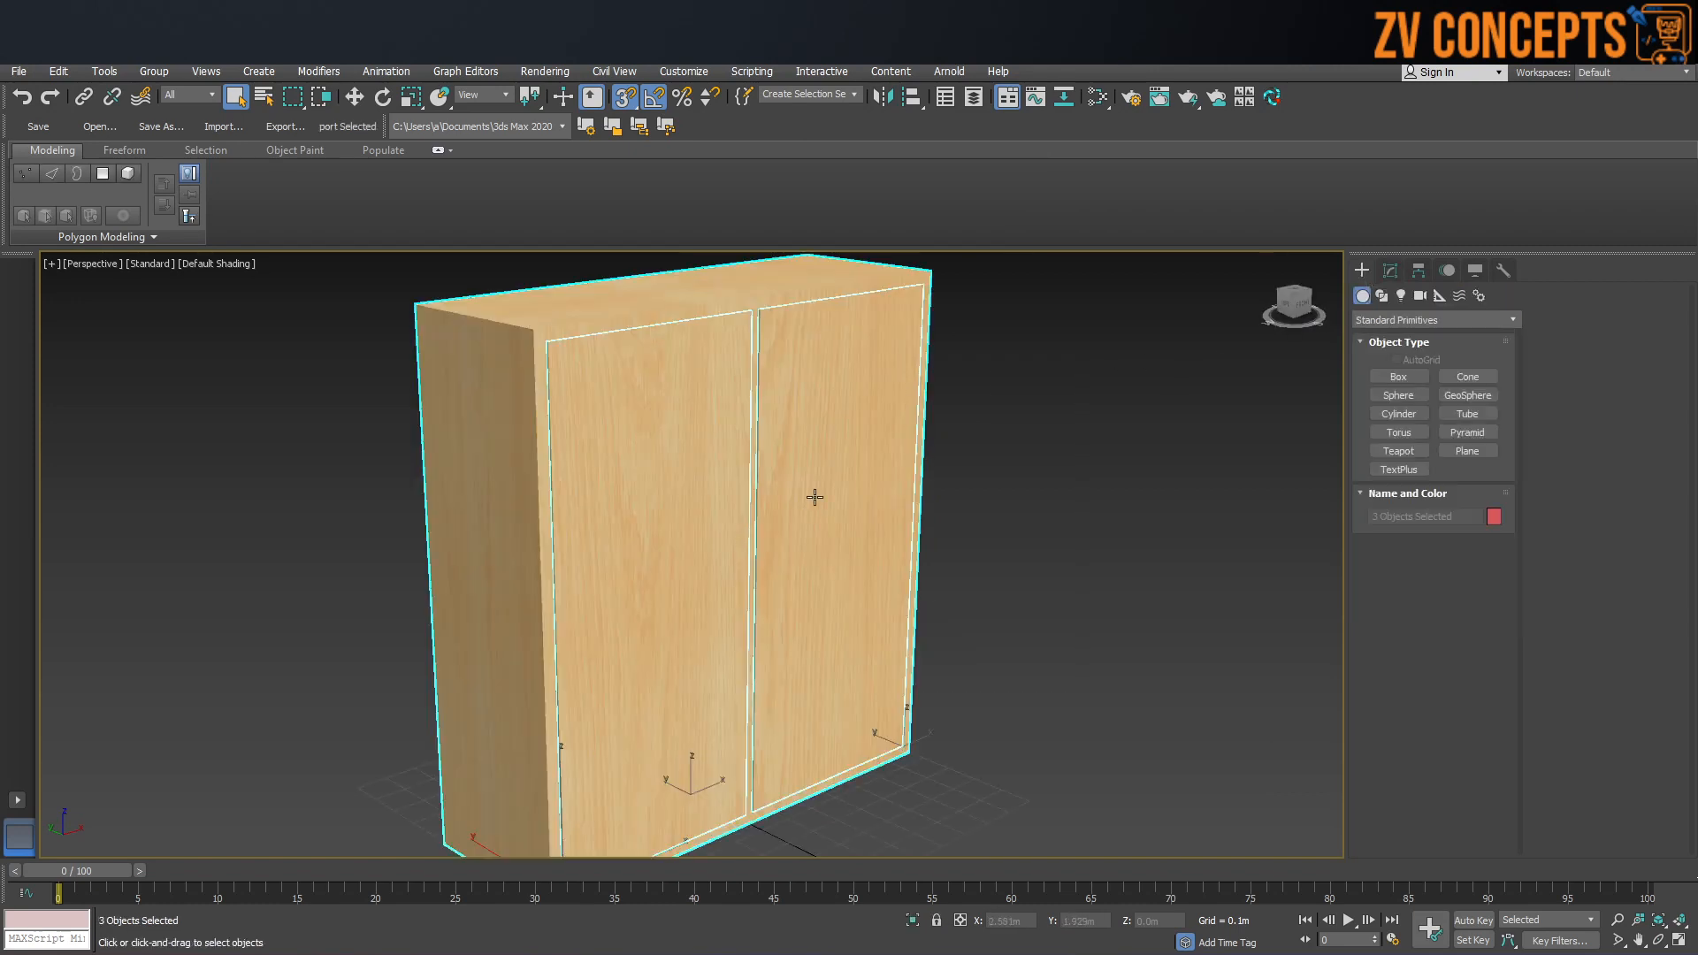